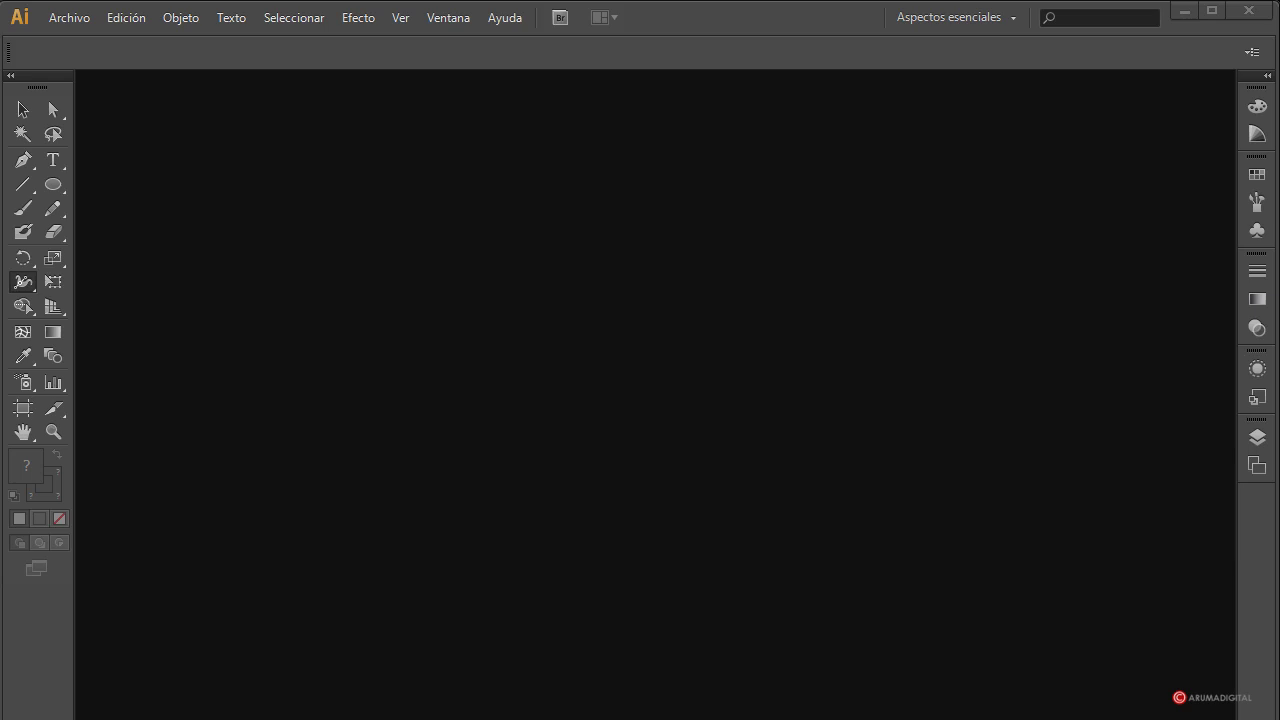
Create a new document with one portrait artboard, 2000 px wide and 3000 px high.
left_click(23, 109)
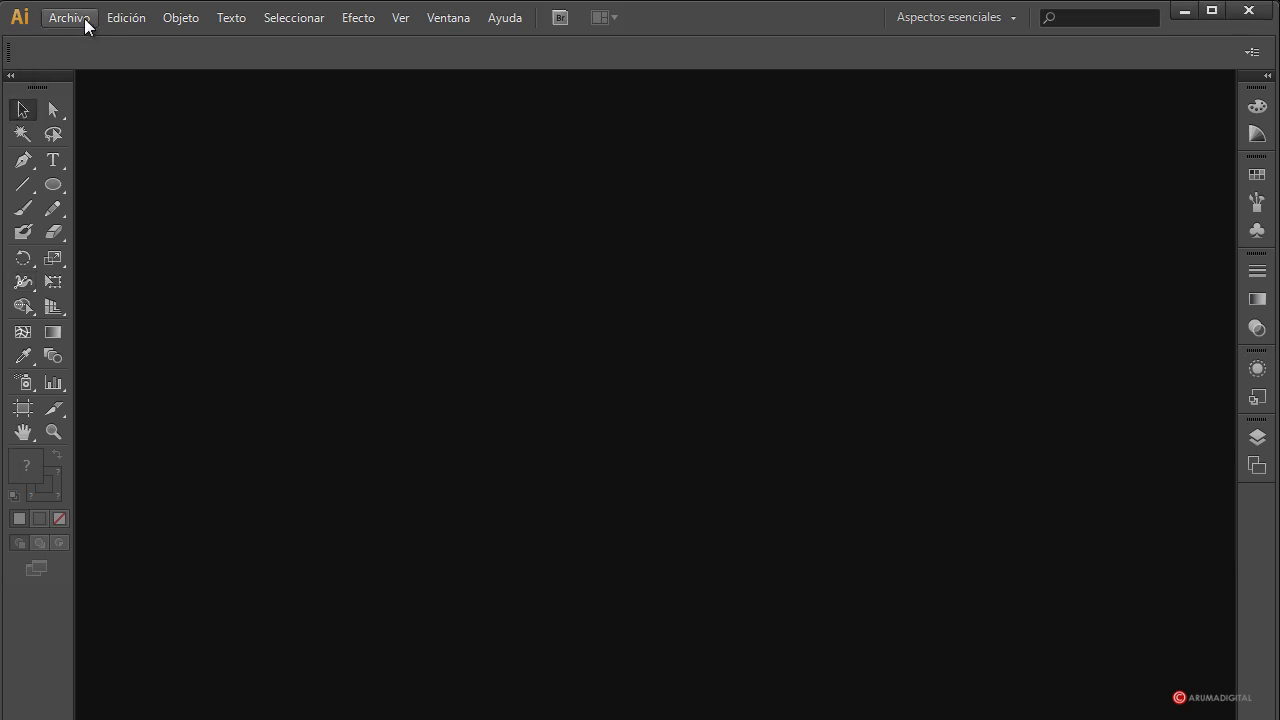
left_click(87, 26)
left_click(68, 38)
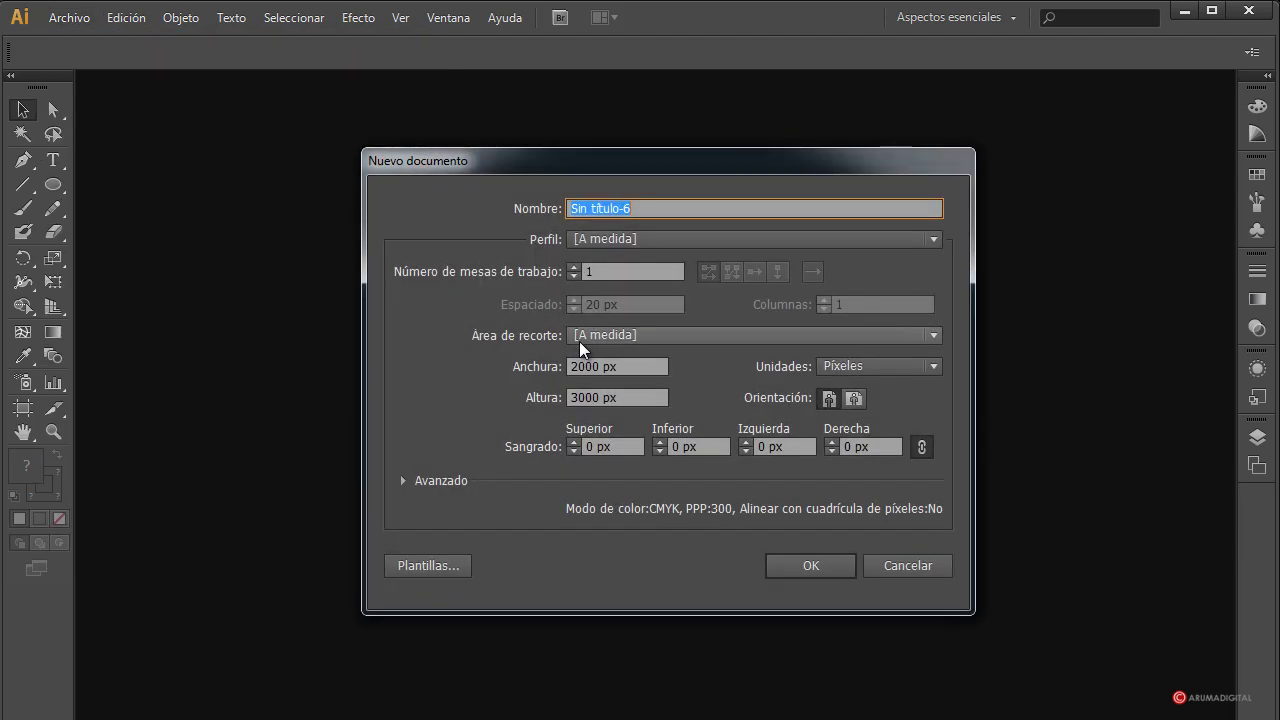
left_click(650, 367)
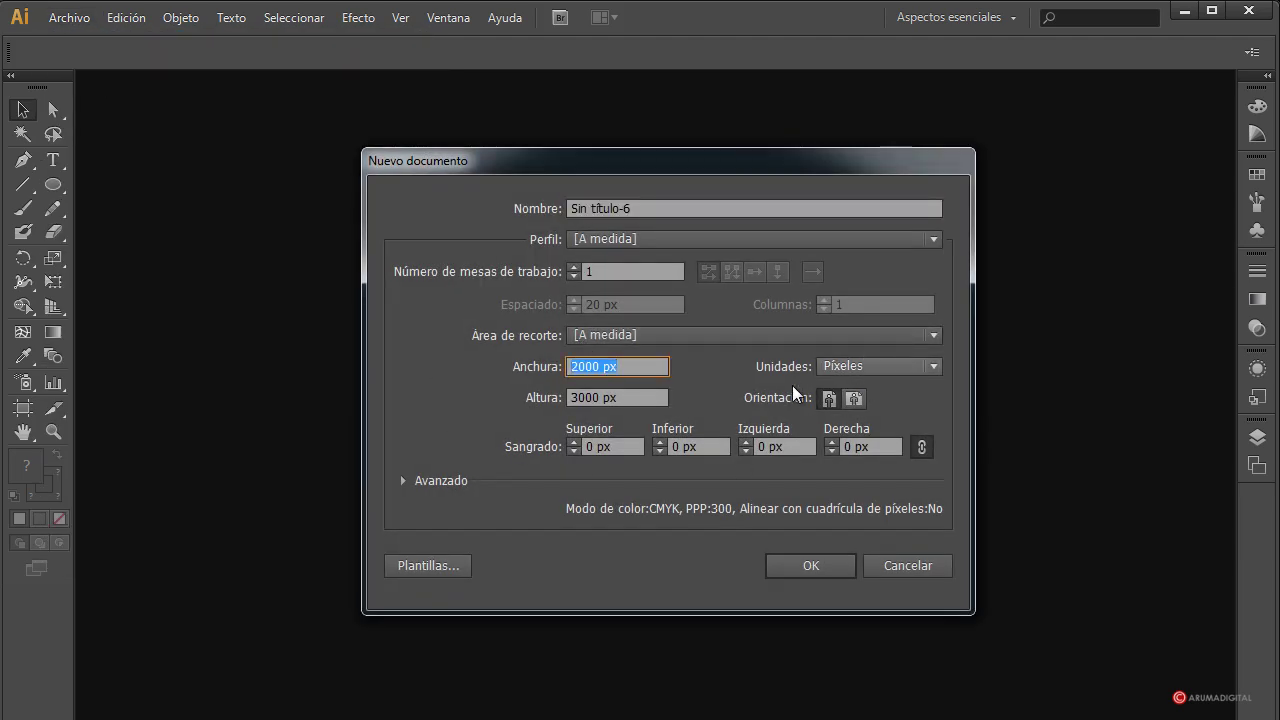
left_click(580, 370)
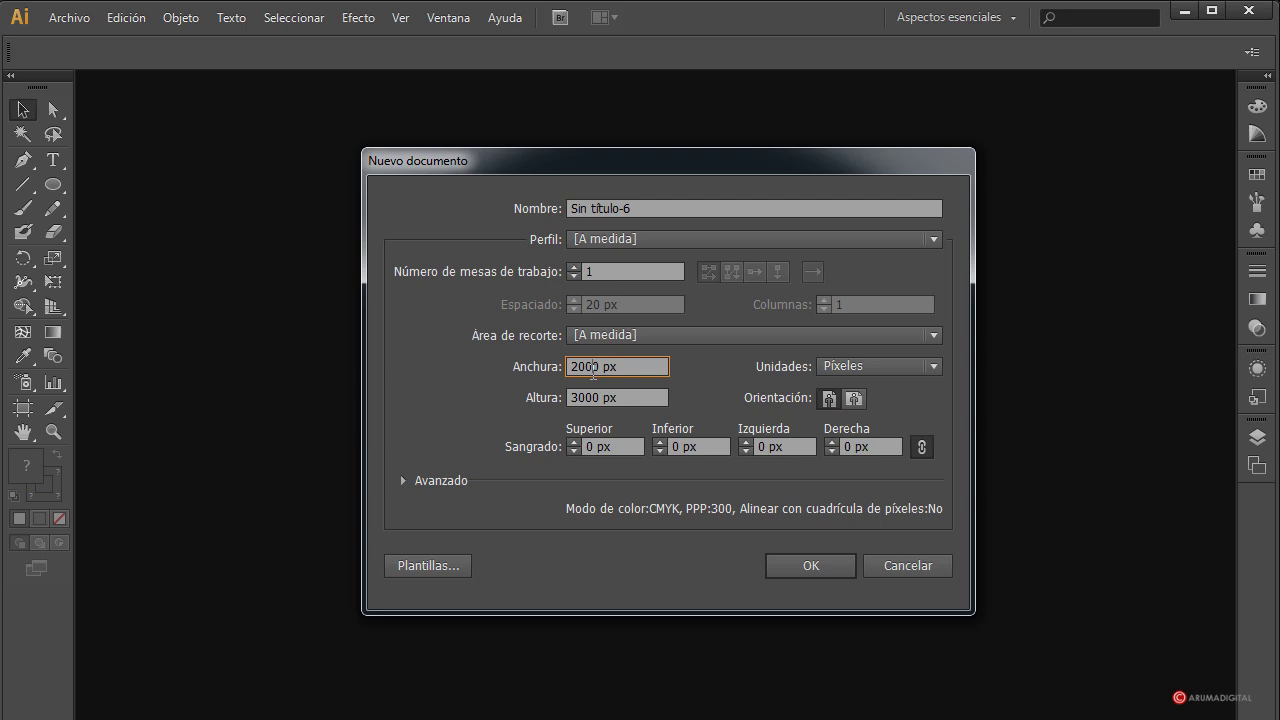
left_click(636, 399)
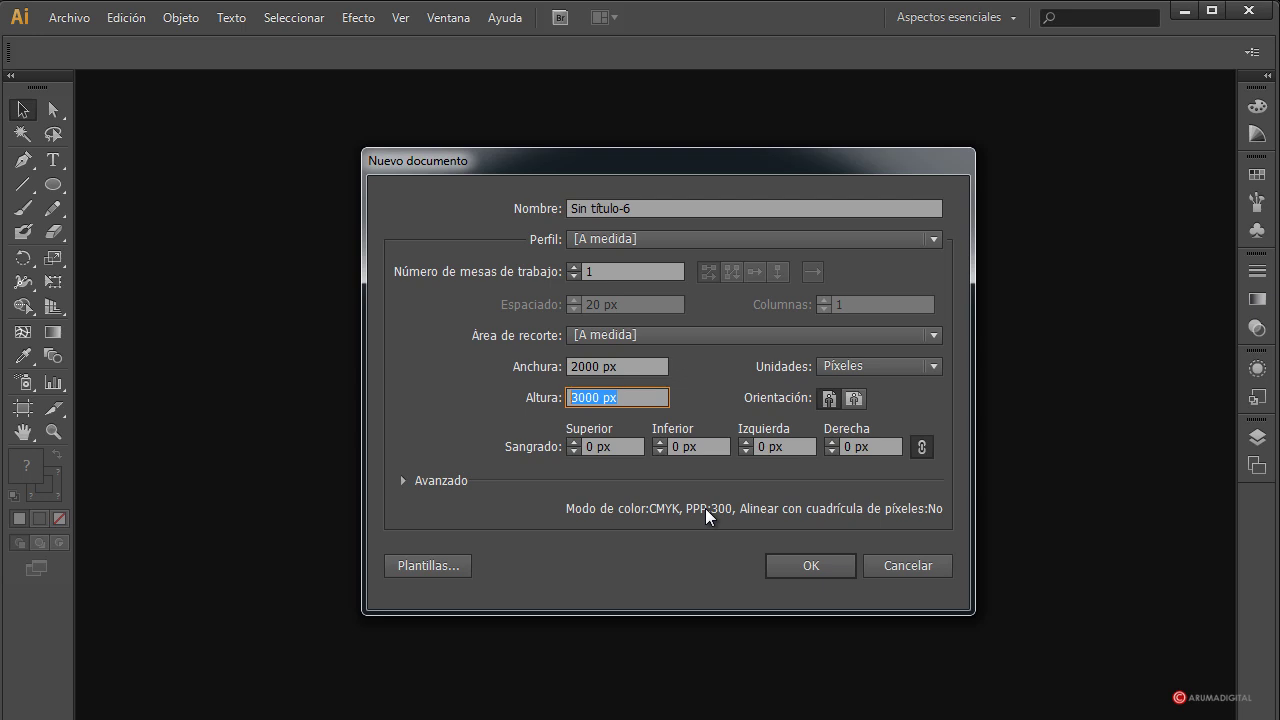
left_click(810, 565)
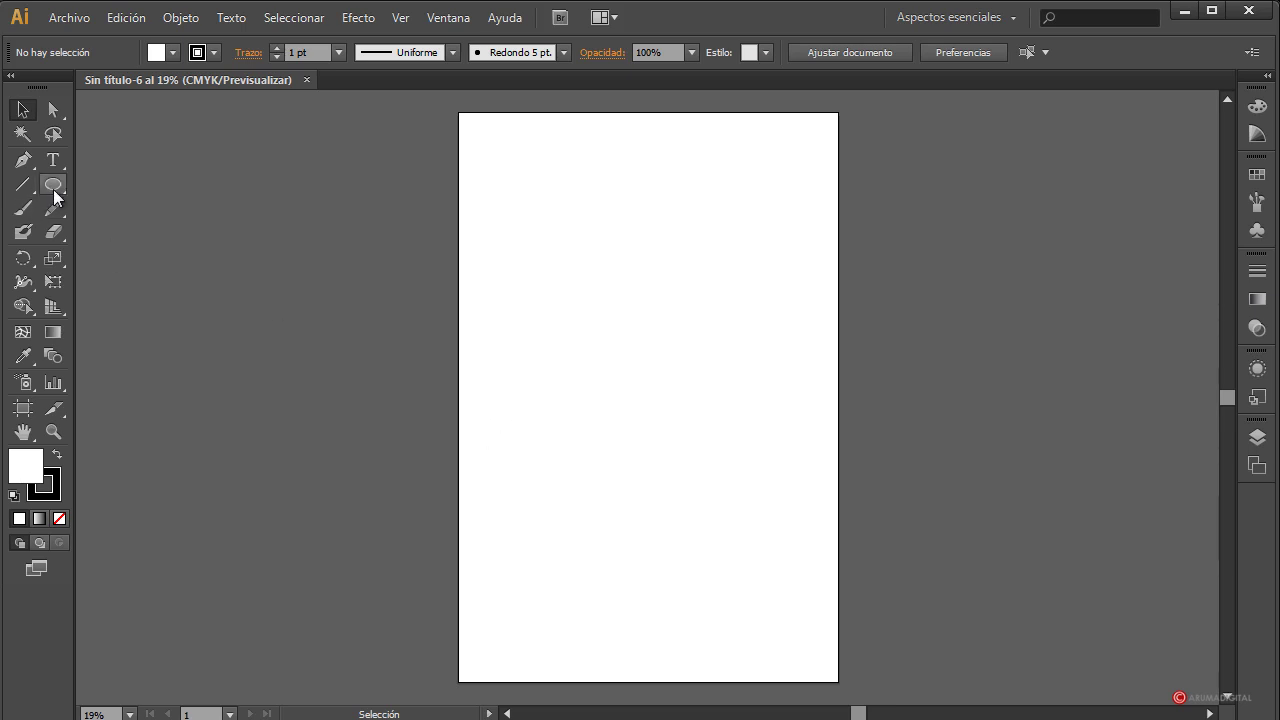
Draw a large circle outward from the centre of the artboard with the Ellipse tool.
left_click_drag(54, 194, 177, 229)
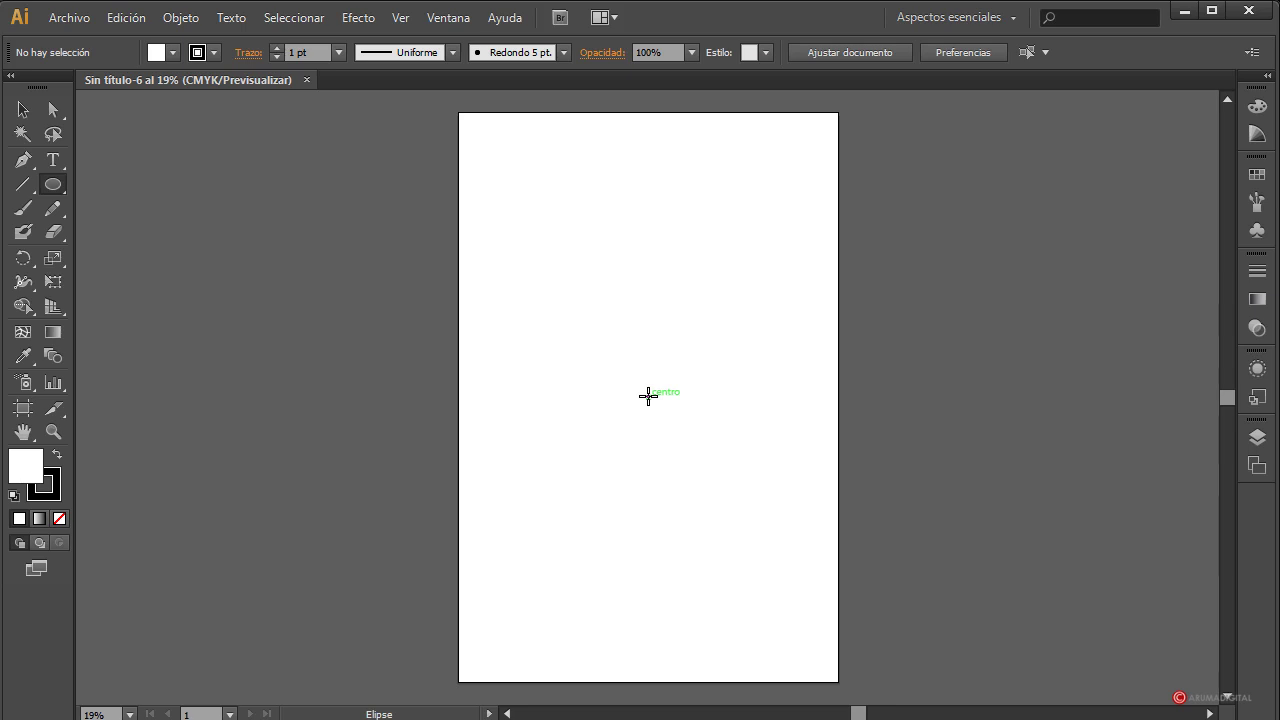
left_click_drag(650, 384, 736, 306)
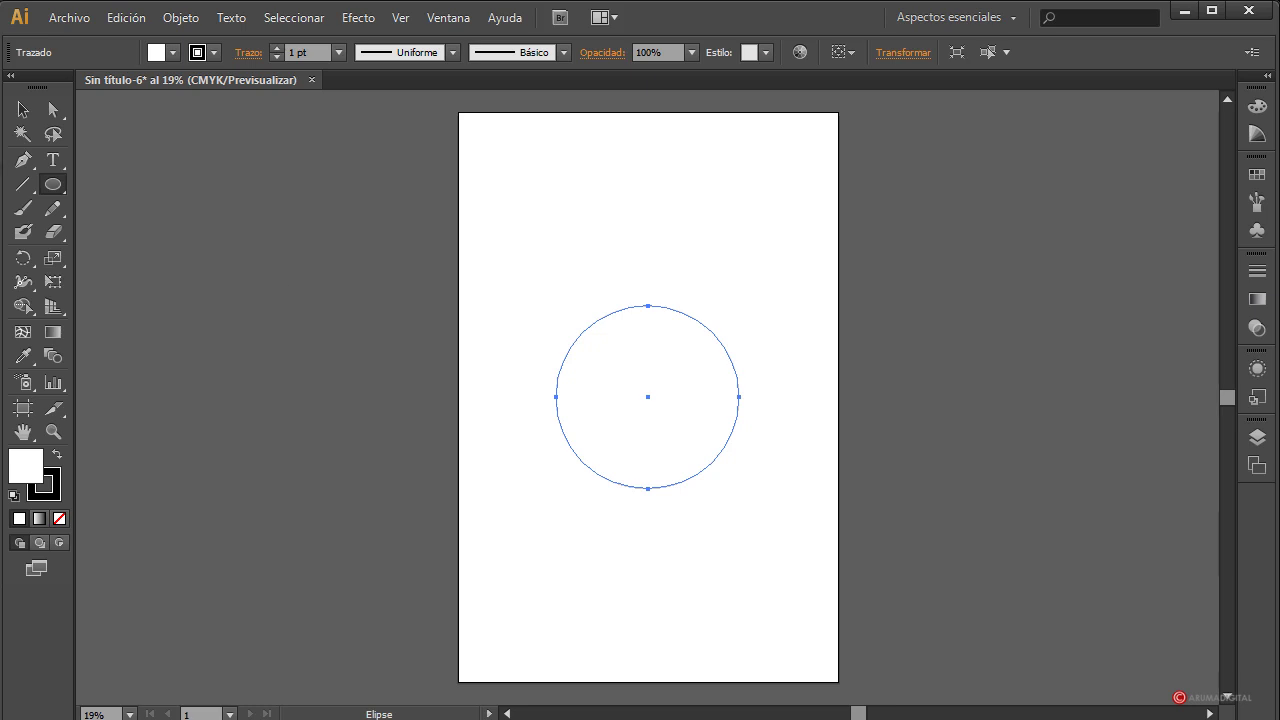
Move the circle straight up into the upper half of the artboard, keeping it horizontally centred, and deselect it.
left_click(22, 110)
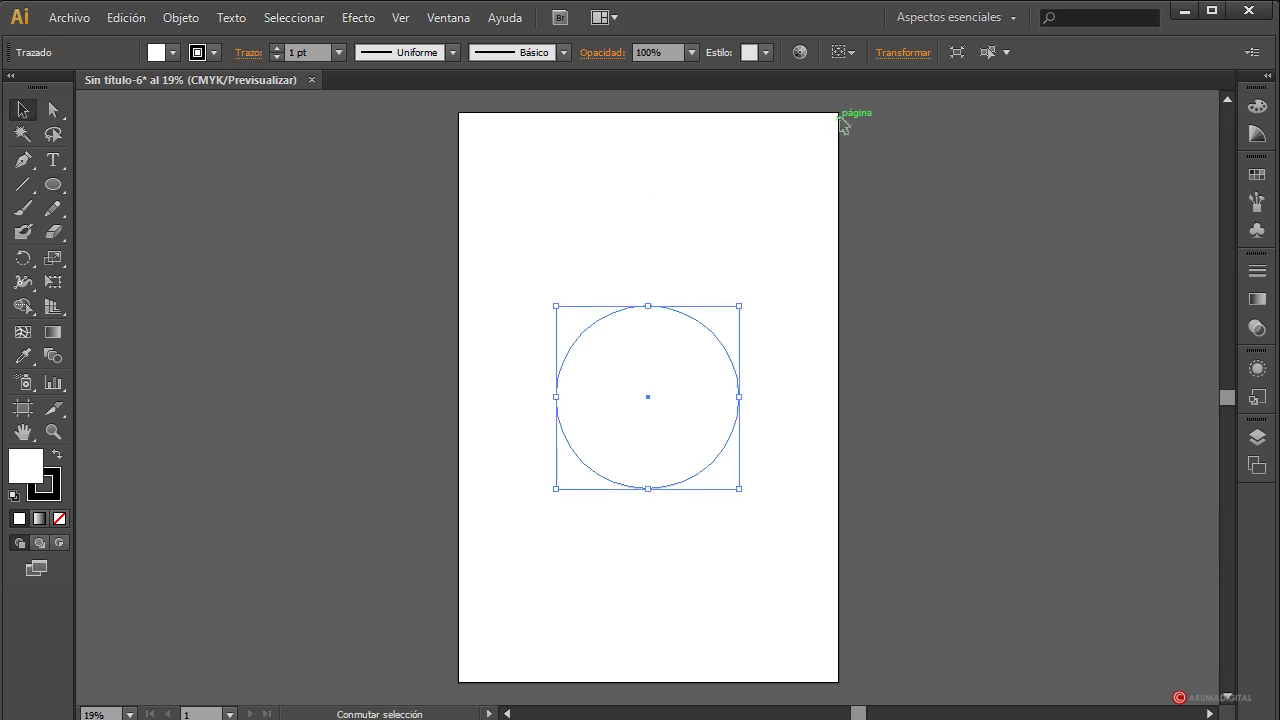
key("Up")
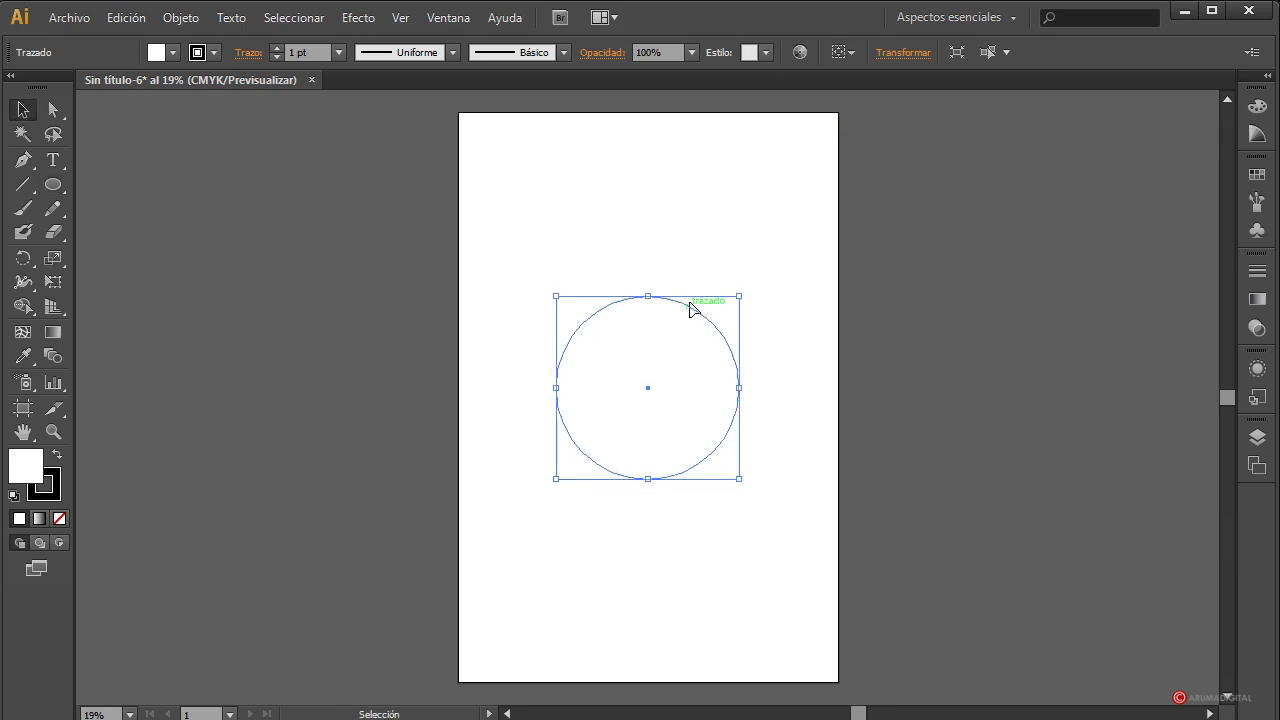
left_click_drag(690, 304, 688, 224)
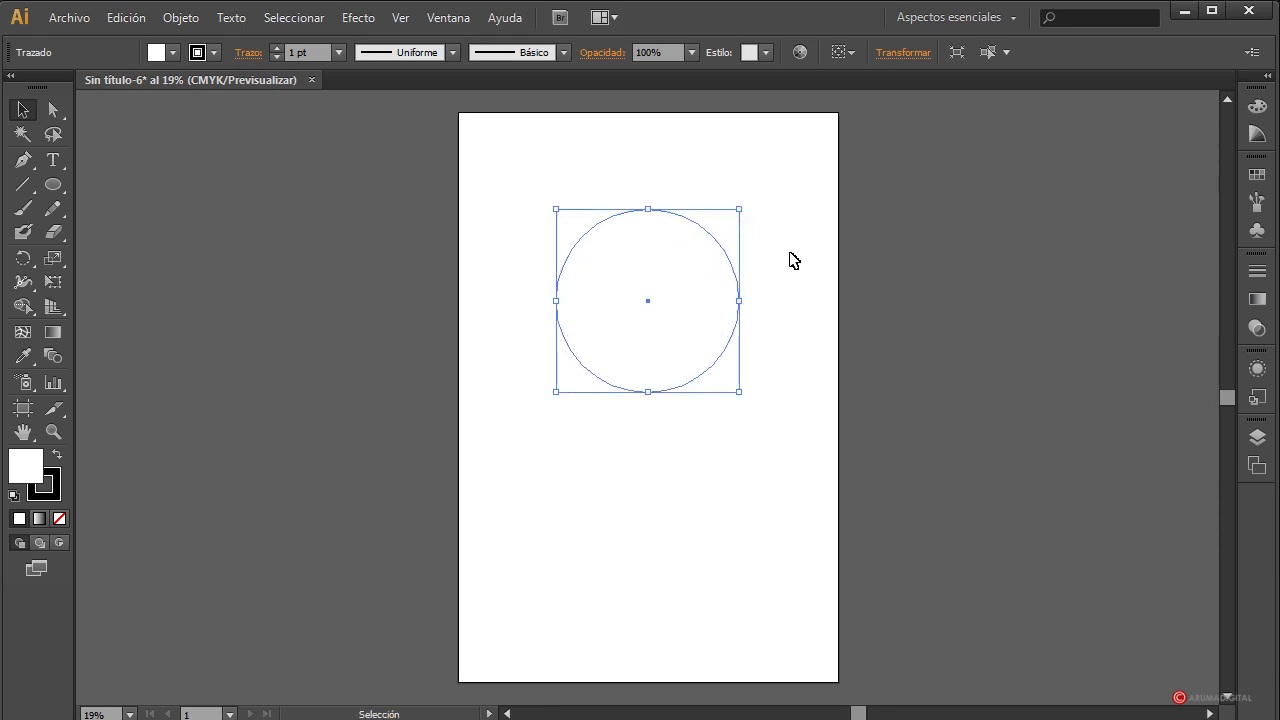
key("shift")
key("shift+Down")
key("shift+Down")
key("shift+Down")
key("shift+Down")
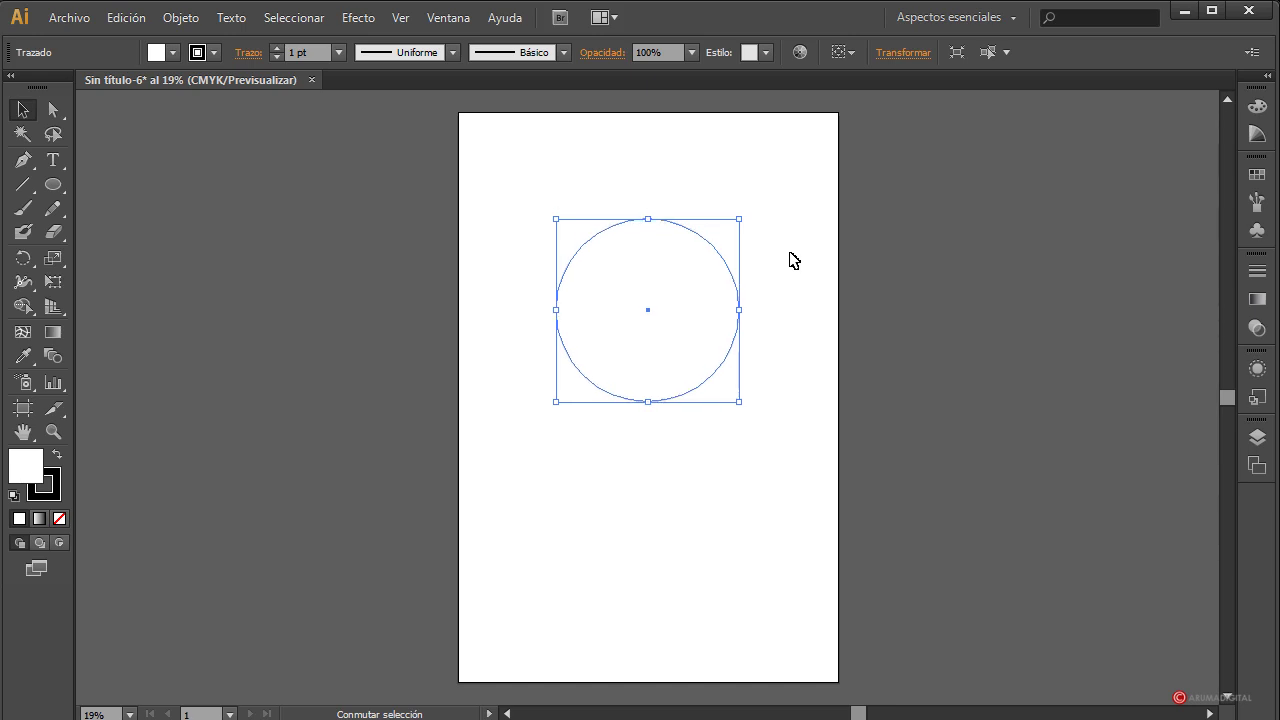
key("shift+Up")
key("shift+Up")
key("shift+Up")
key("shift+Up")
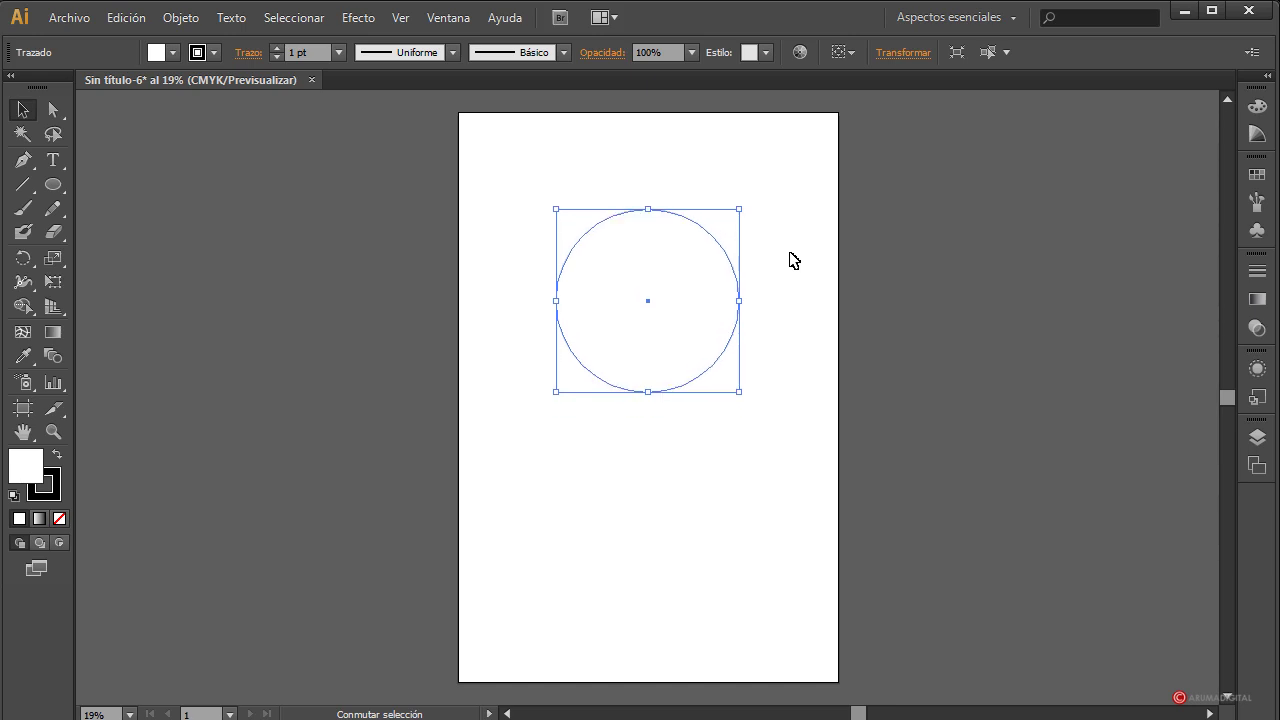
key("shift+Up")
left_click(1019, 375)
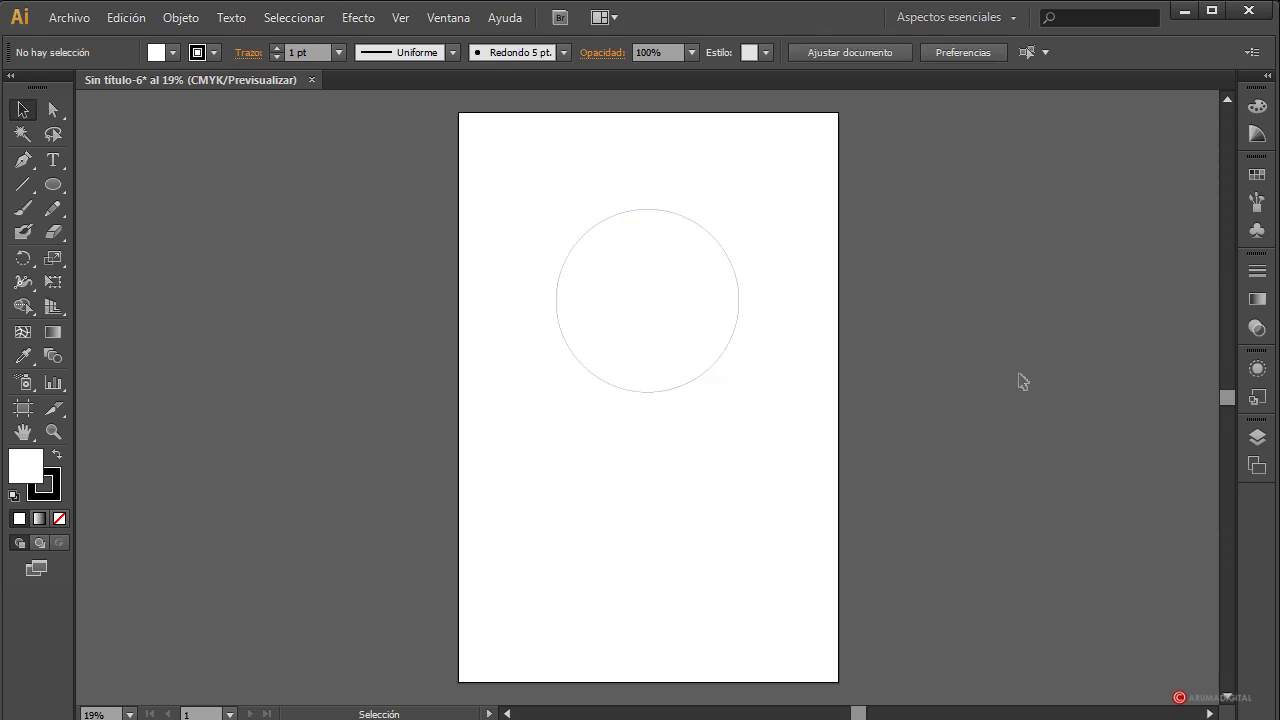
Add a new layer above Capa 1 and lock Capa 1, which holds the circle.
left_click(118, 714)
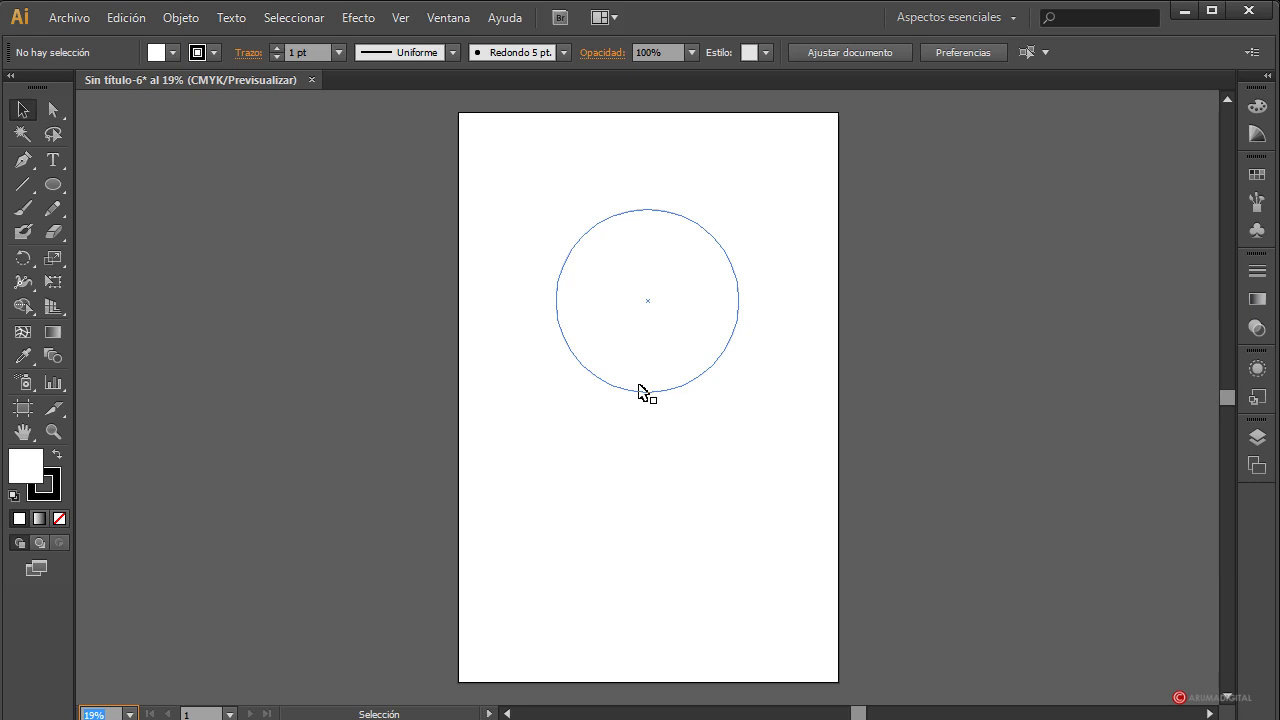
type("100")
key("Return")
scroll(745, 338, "up", 6)
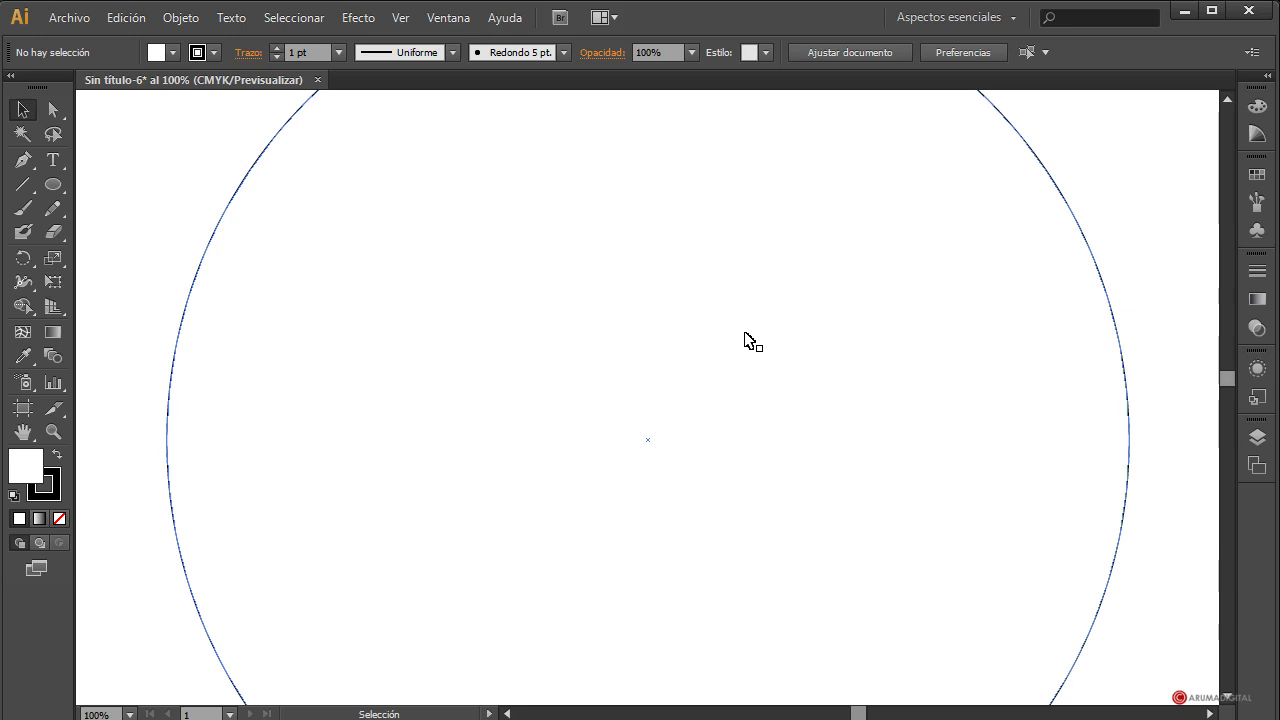
scroll(766, 366, "down", 2)
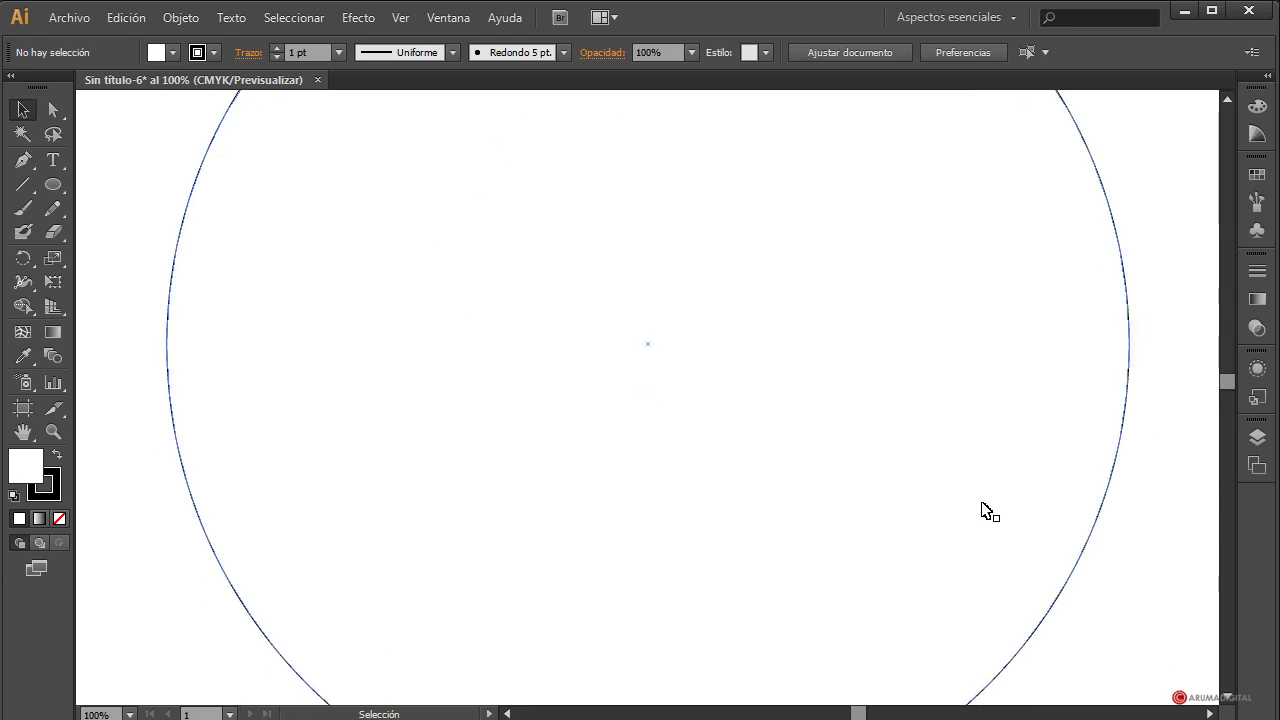
left_click(1258, 440)
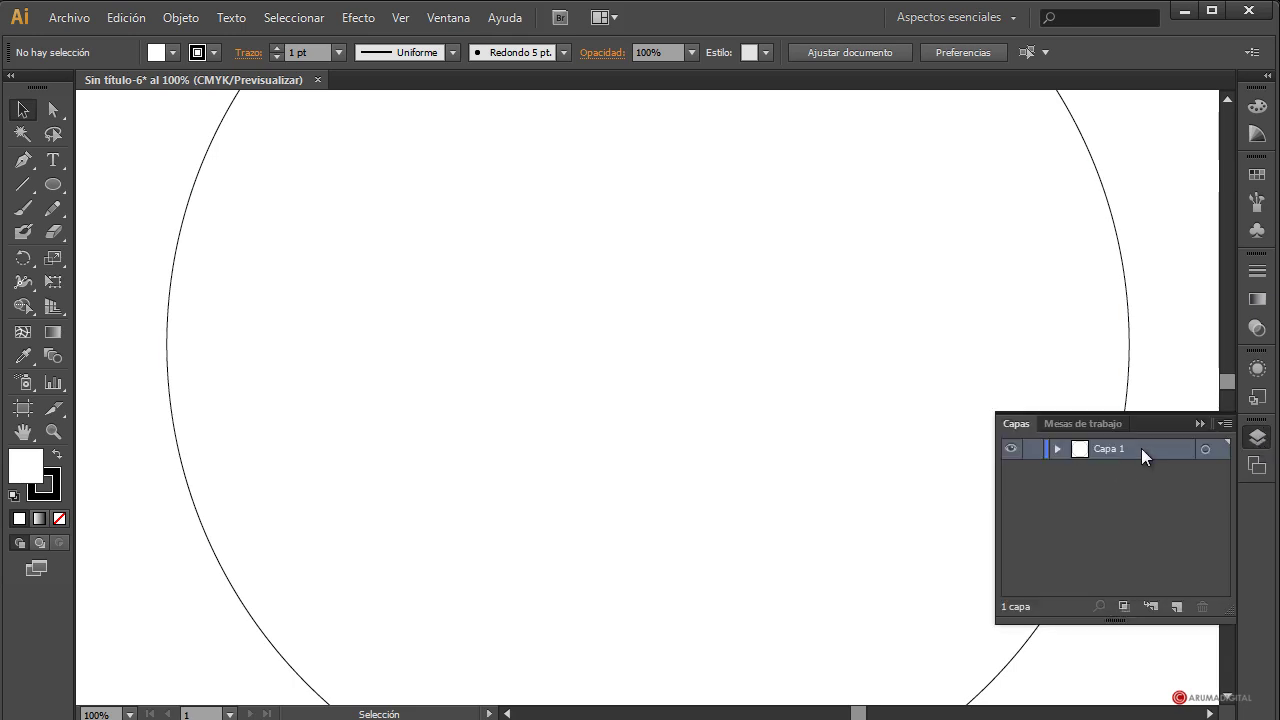
left_click(1176, 606)
left_click(1033, 470)
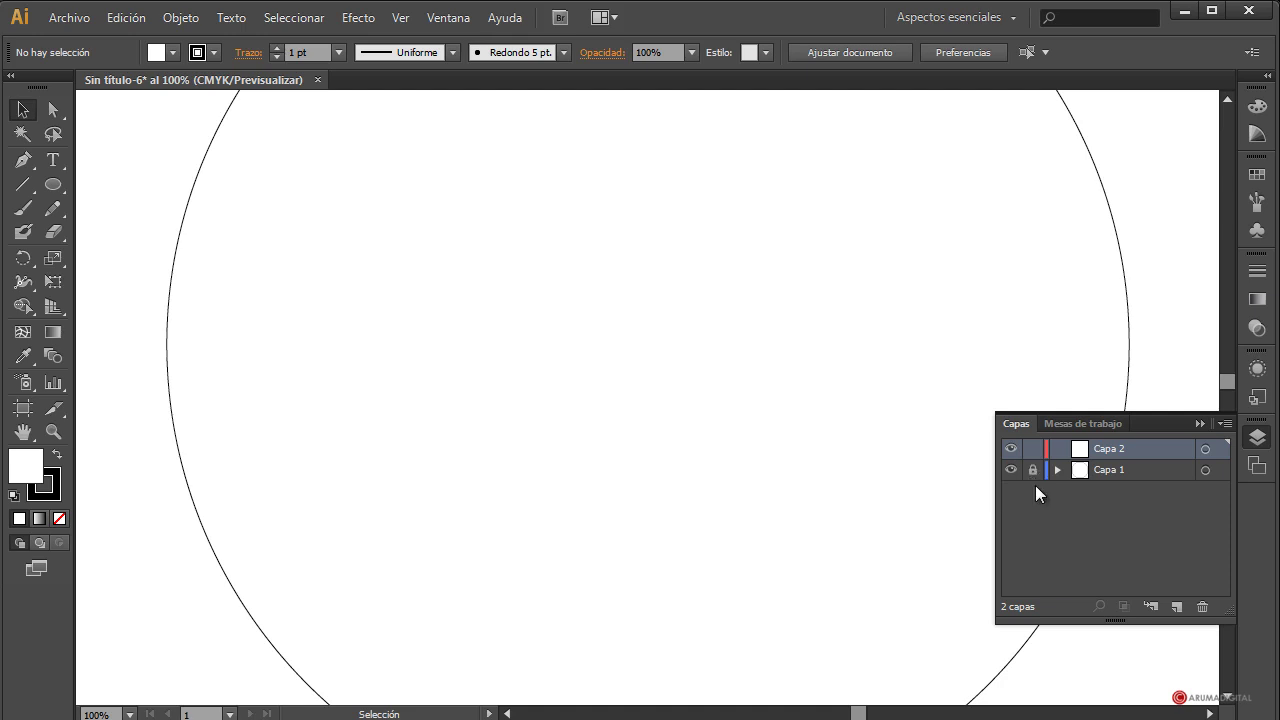
left_click(1200, 423)
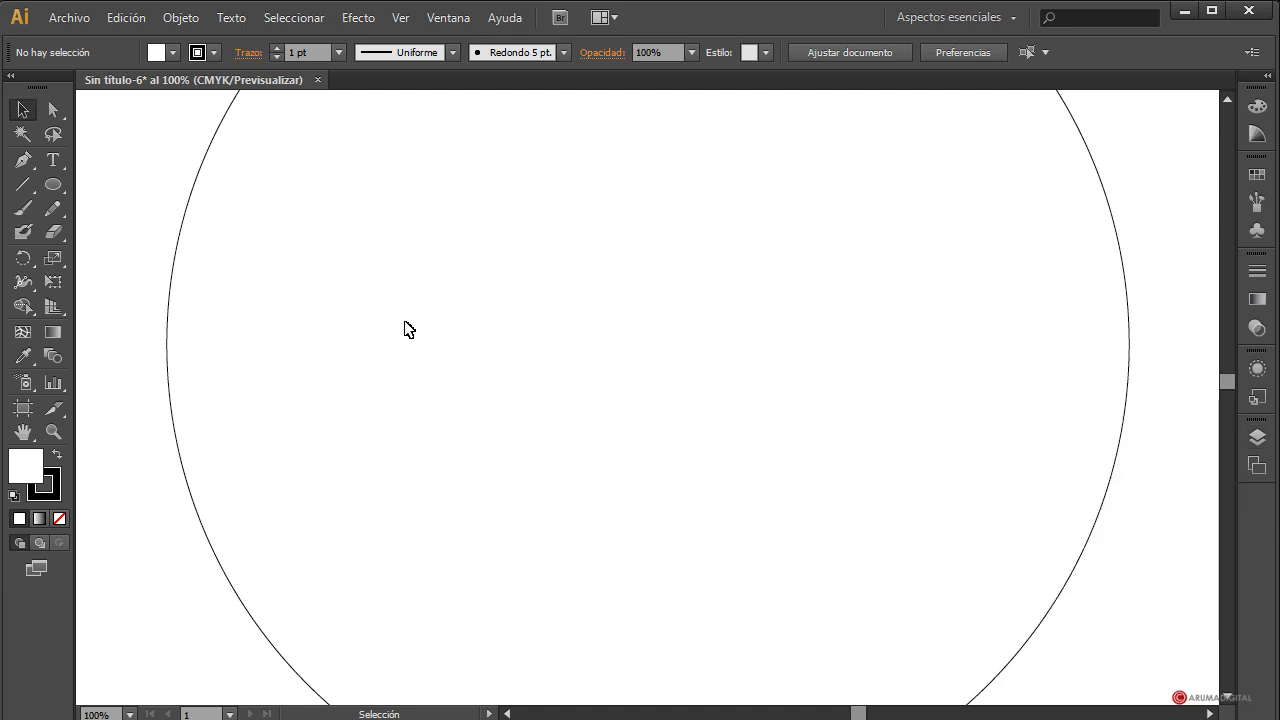
Draw a flat ellipse about 184 px wide, extending up and right from the circle's centre, and convert its right anchor to a corner.
left_click(53, 188)
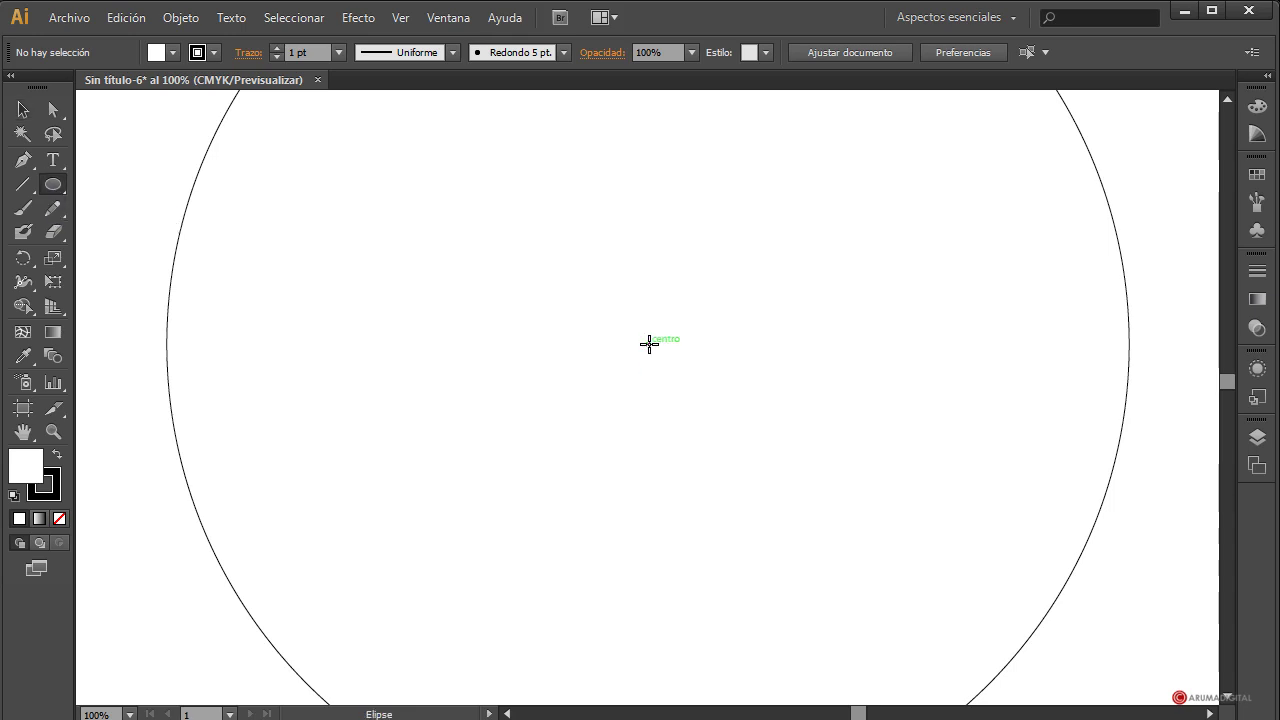
left_click_drag(649, 343, 831, 268)
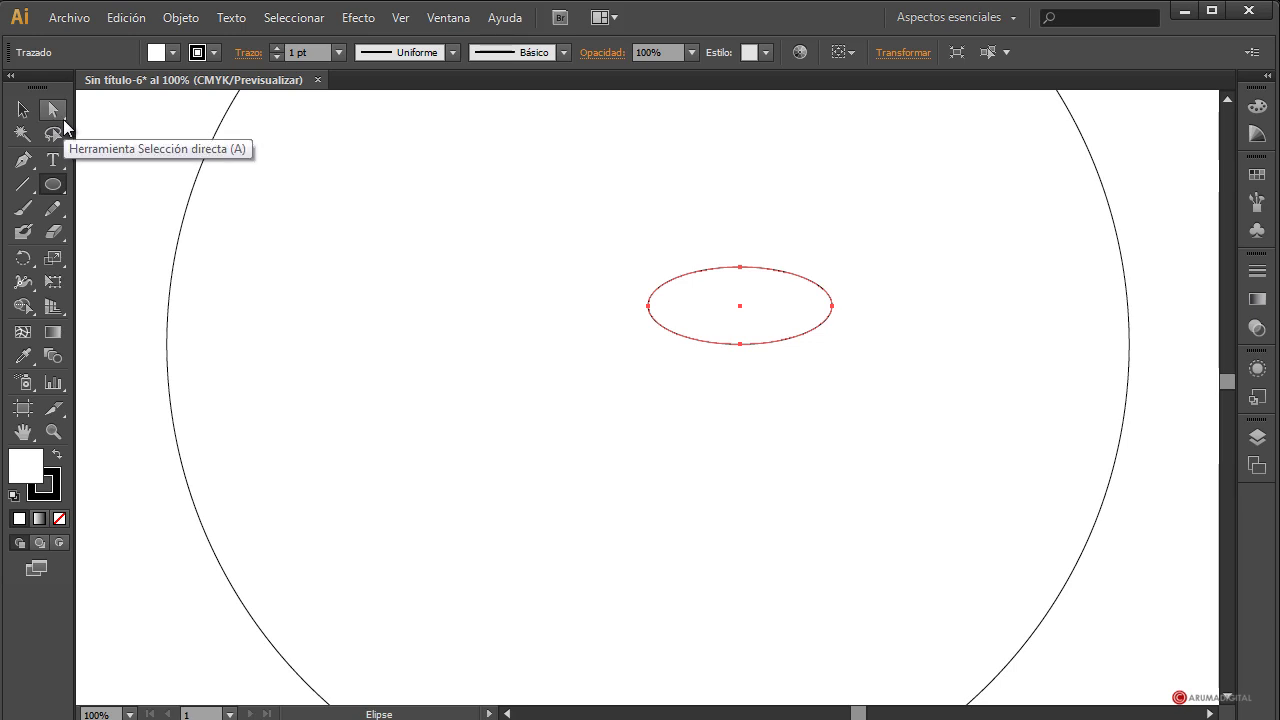
left_click(62, 117)
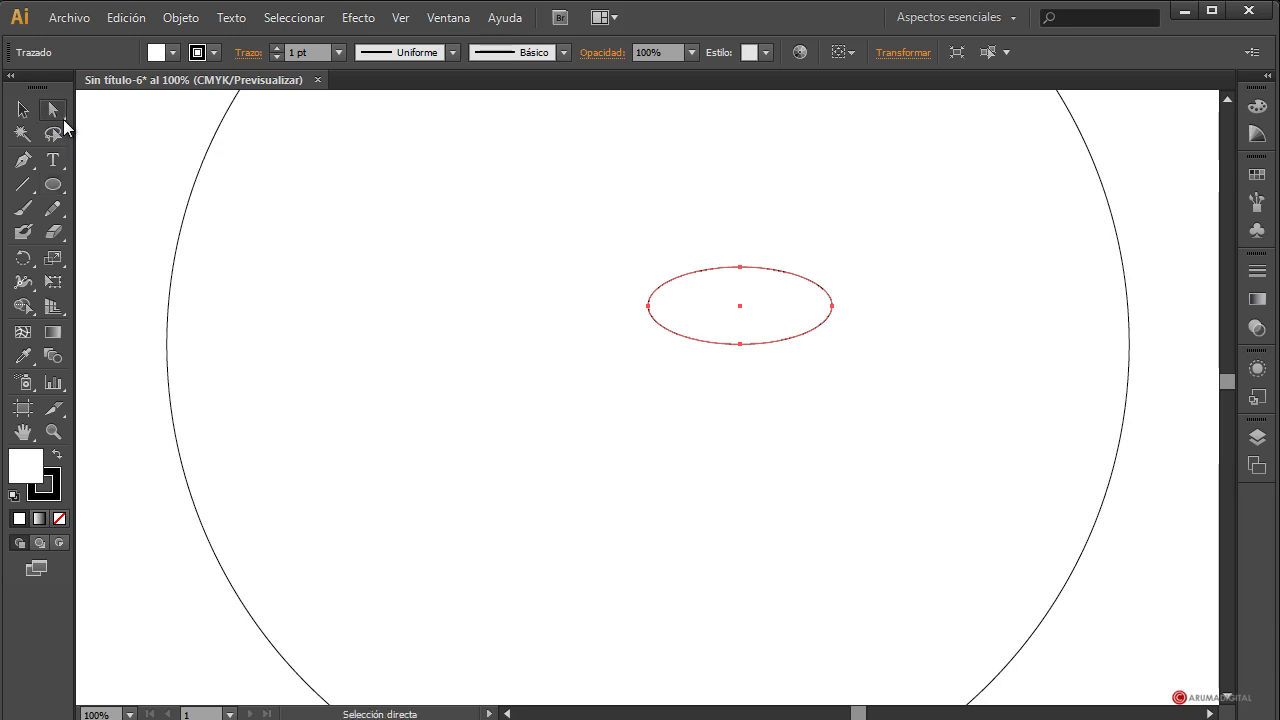
left_click(833, 306)
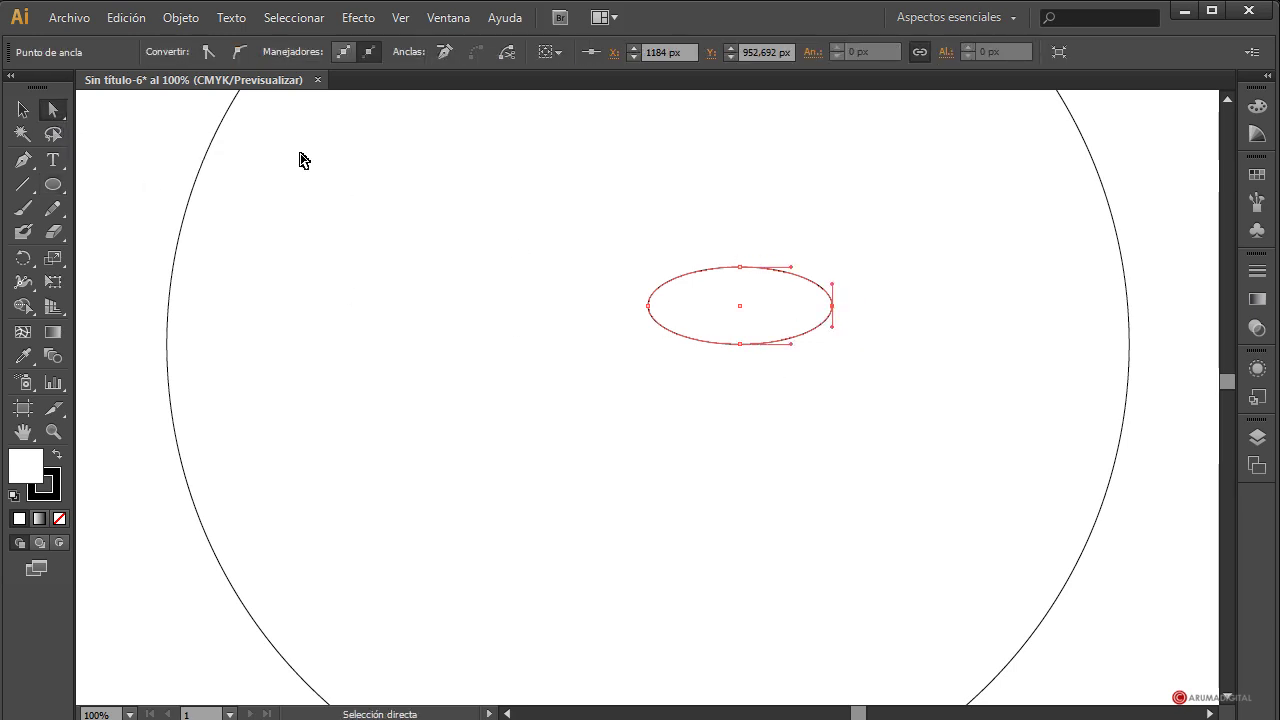
left_click(207, 52)
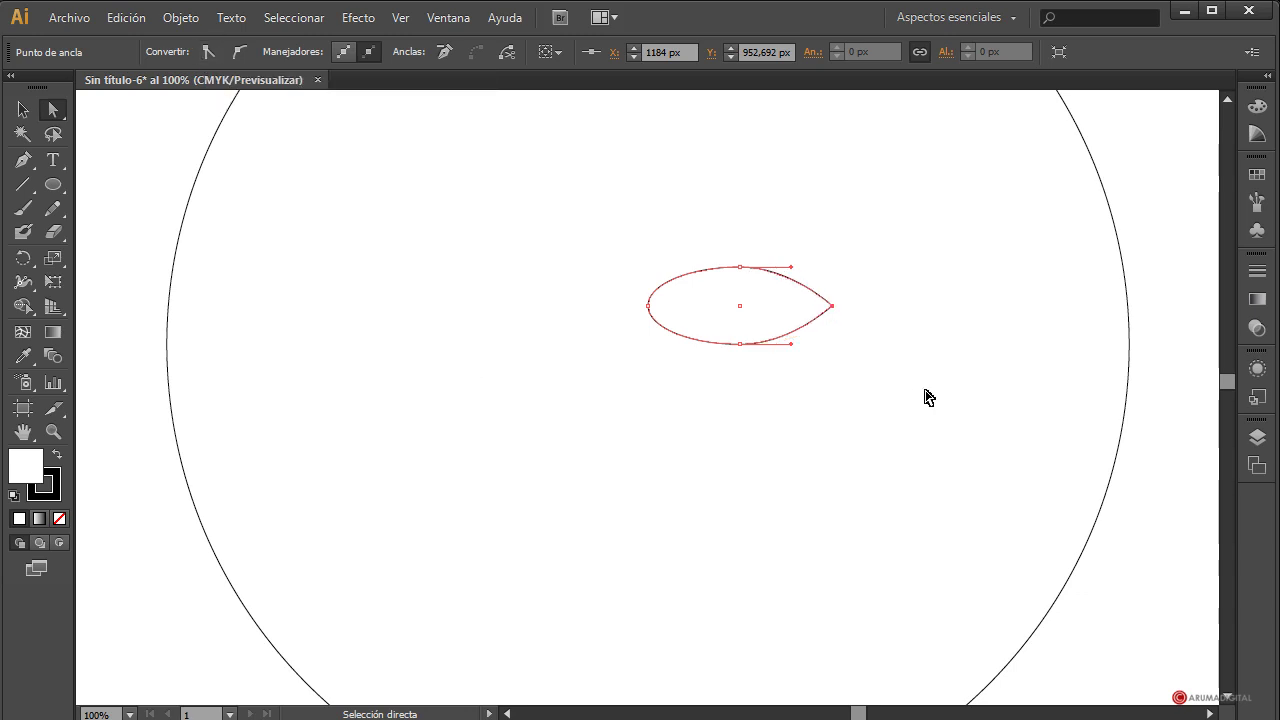
Lower the small shape's right corner anchor to a Y position of about 986 px.
key("Down")
key("Down")
key("Down")
key("Down")
key("Down")
key("Down")
key("Down")
key("Down")
key("Down")
key("Down")
key("Down")
key("Down")
key("Down")
key("Down")
key("Down")
key("Down")
key("Down")
key("Down")
key("Down")
key("Down")
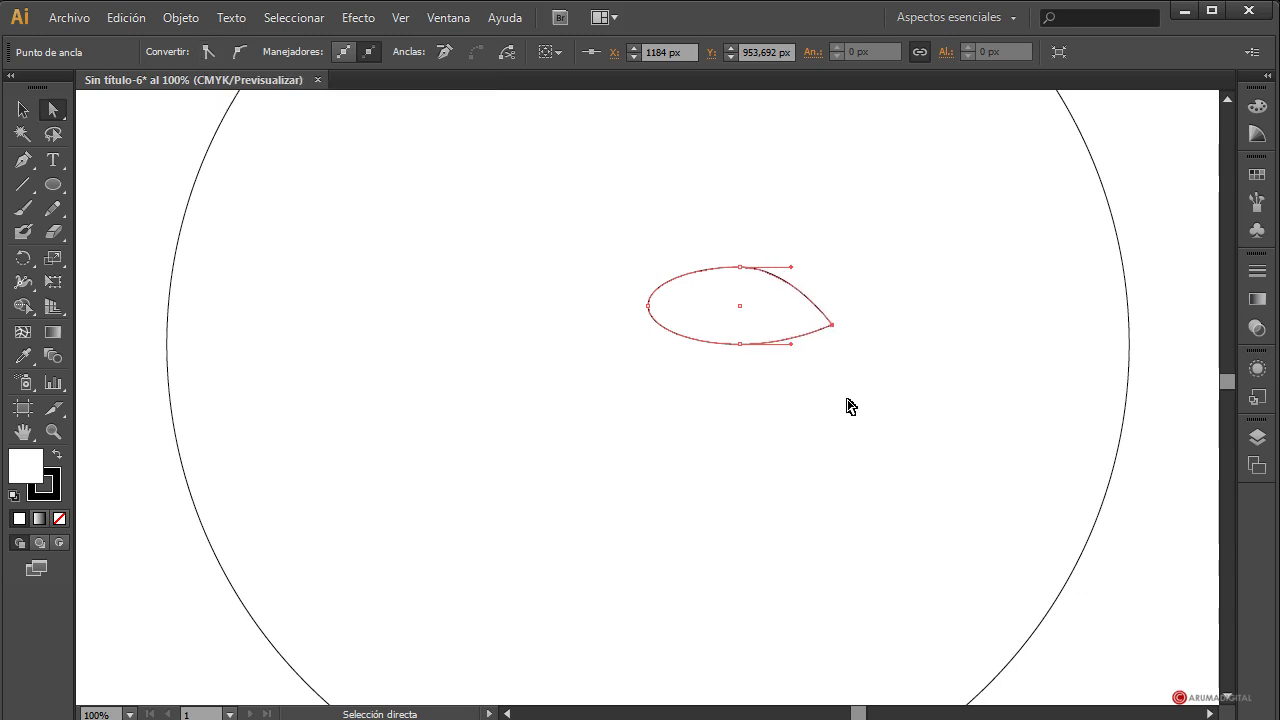
key("Down")
key("Down")
key("Down")
key("Down")
key("Down")
key("Down")
key("Down")
key("Down")
key("Down")
key("Down")
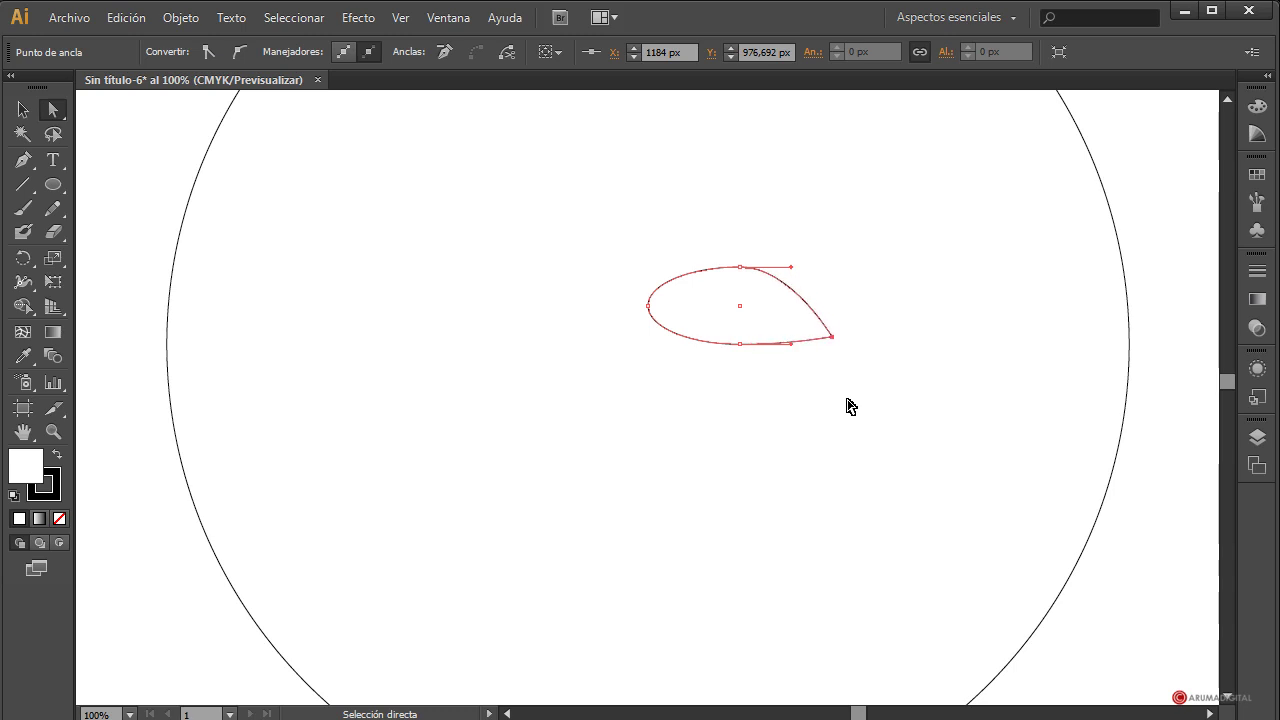
Convert the small shape's left anchor to a corner and lower it to a Y position of about 978 px.
left_click(649, 308)
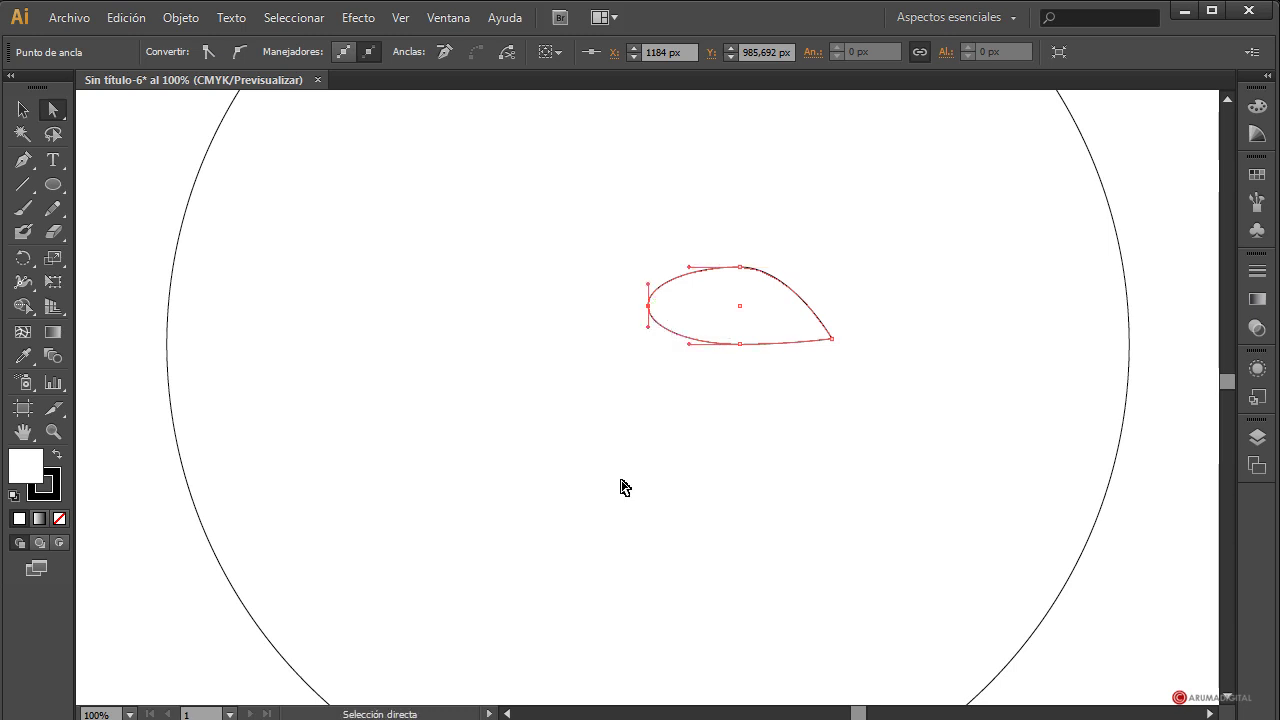
left_click(216, 54)
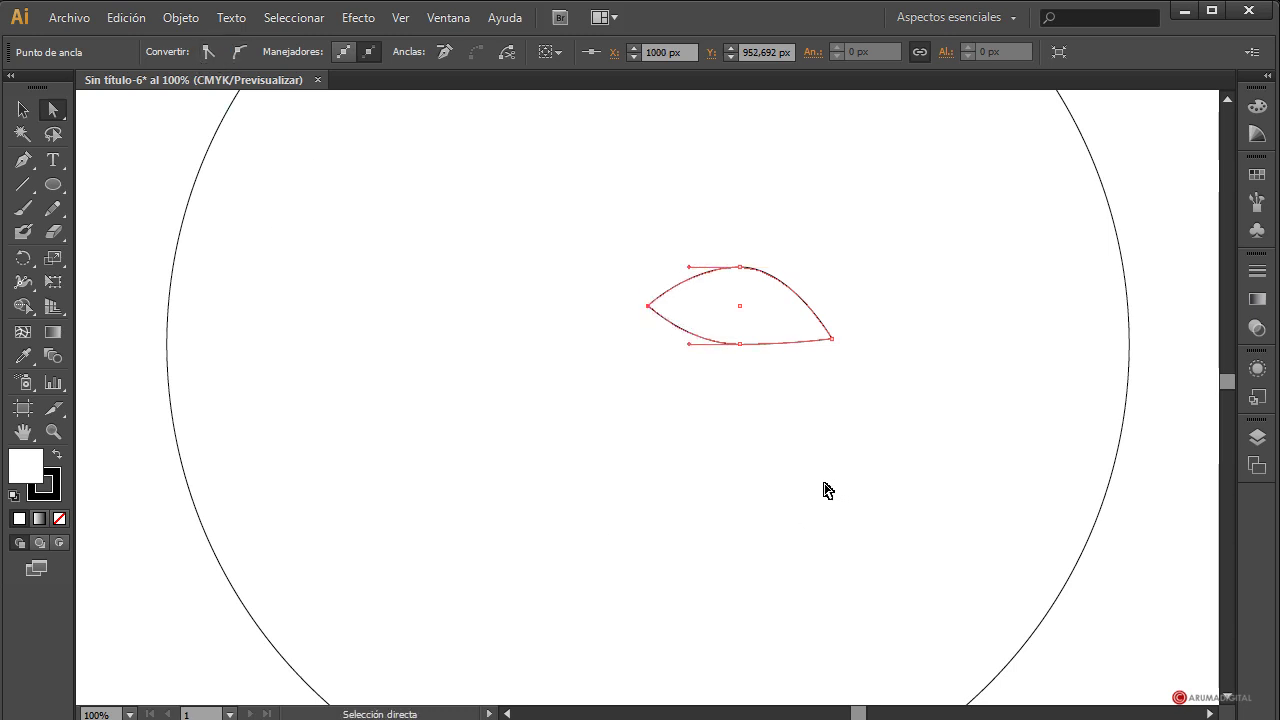
key("Down")
key("Down")
key("Down")
key("Down")
key("Down")
key("Down")
key("Down")
key("Down")
key("Down")
key("Down")
key("Down")
key("Down")
key("Down")
key("Down")
key("Down")
key("Down")
key("Down")
key("Down")
key("Down")
key("Down")
key("Down")
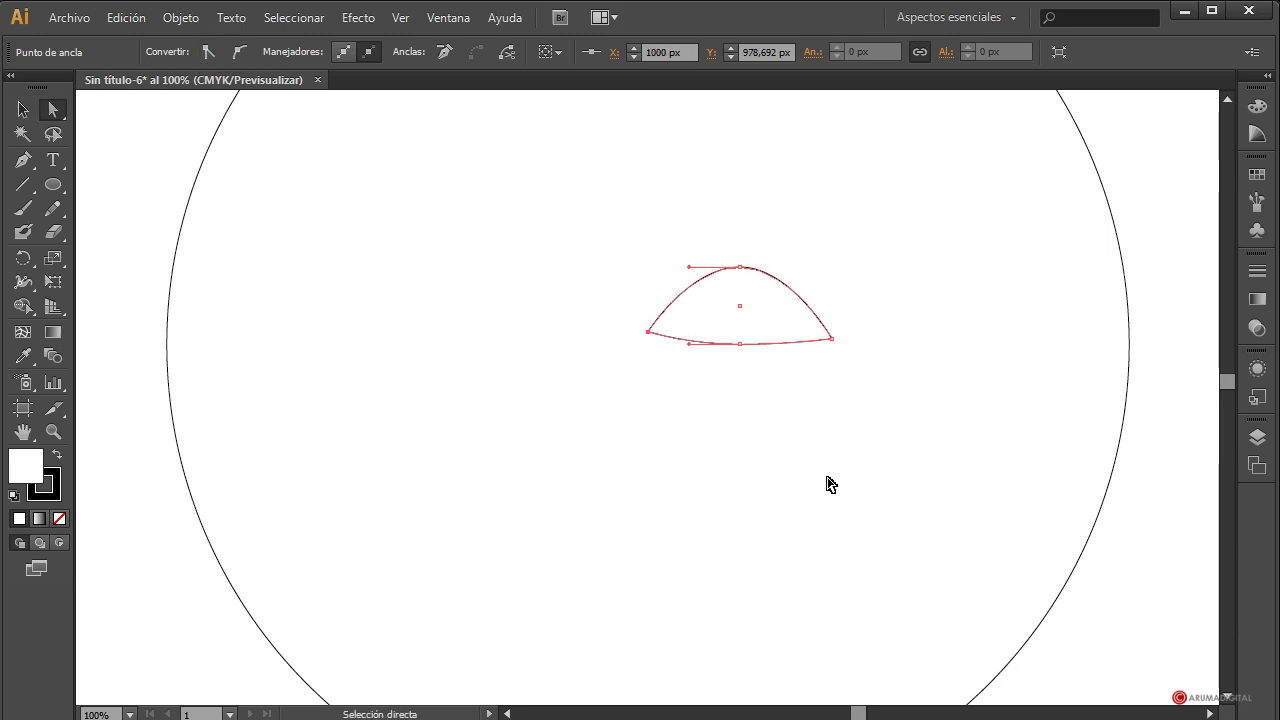
key("Up")
key("Up")
key("Up")
key("Up")
key("Up")
key("Up")
key("Up")
key("Up")
key("Up")
key("Up")
key("Up")
Shift the small shape's left corner anchor outward to an X position of about 974 px.
key("Left")
key("Left")
key("Left")
key("Left")
key("Left")
key("Left")
key("Left")
key("Left")
key("Left")
key("Left")
key("Left")
key("Left")
key("Left")
key("Left")
key("Left")
key("Left")
key("Left")
key("Left")
key("Left")
key("Left")
key("Left")
key("Left")
key("Left")
key("Left")
key("Left")
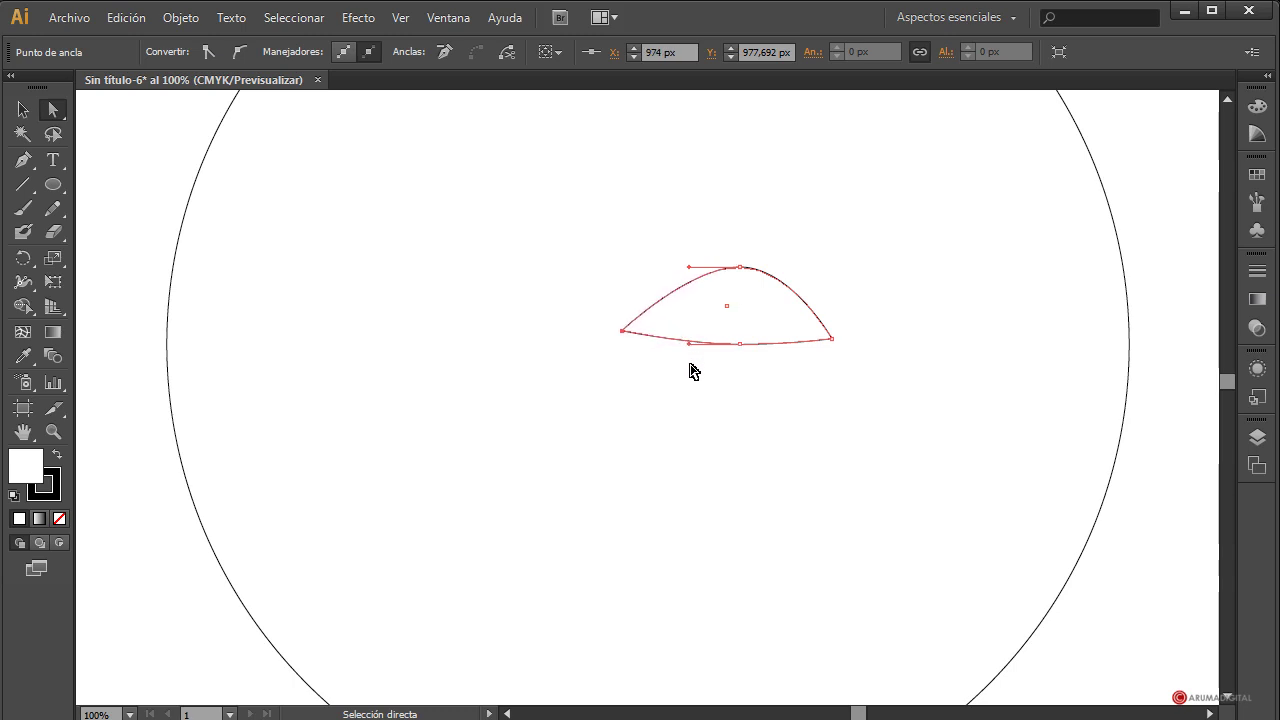
Shift the small shape's right corner anchor outward to an X position of 1208 px.
left_click_drag(831, 338, 843, 340)
key("Right")
key("Right")
key("Right")
key("Right")
key("Right")
key("Right")
key("Right")
key("Right")
key("Right")
key("Right")
key("Right")
key("Right")
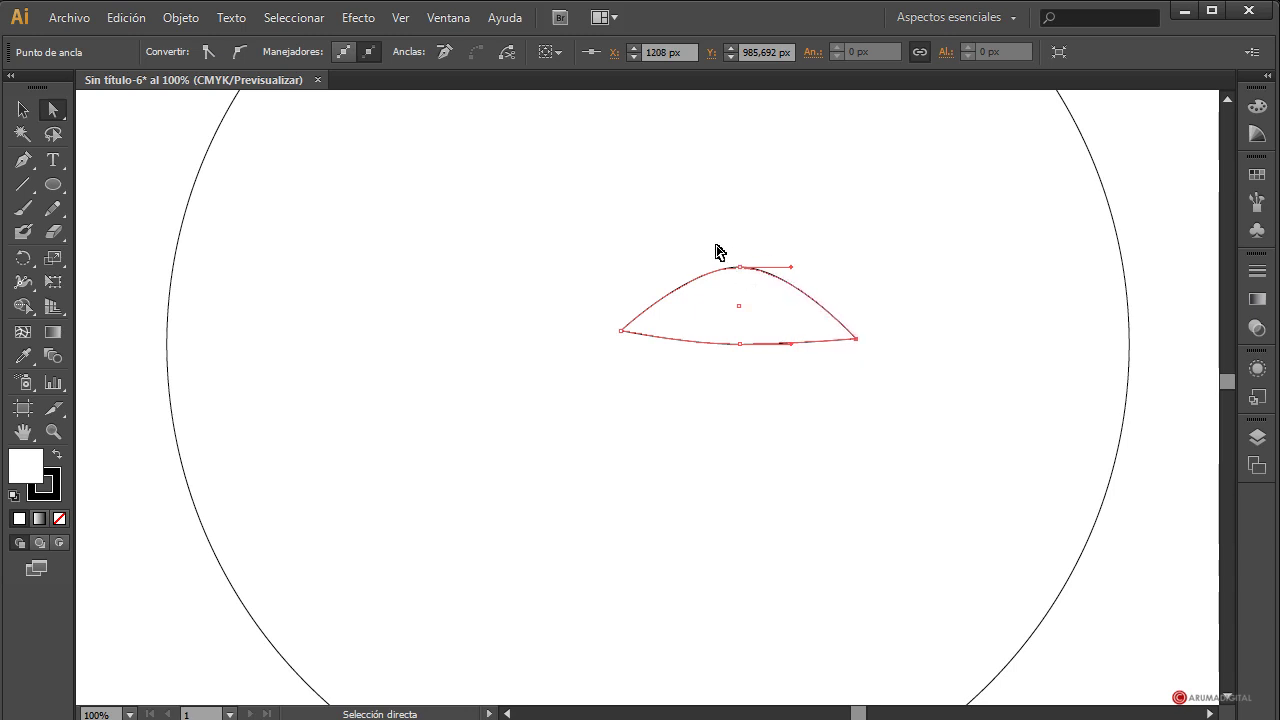
Lengthen both horizontal handles of the small shape's top anchor to round out its upper curve on both sides.
left_click_drag(740, 267, 643, 268)
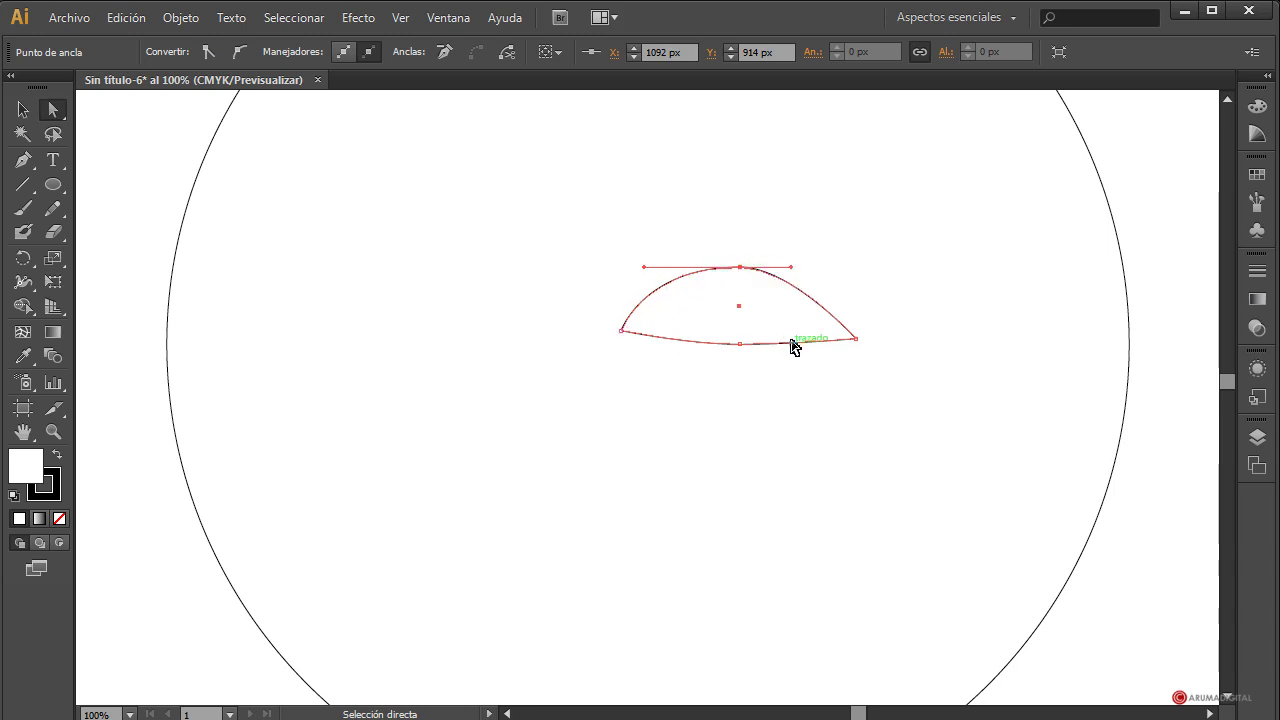
left_click_drag(792, 268, 816, 272)
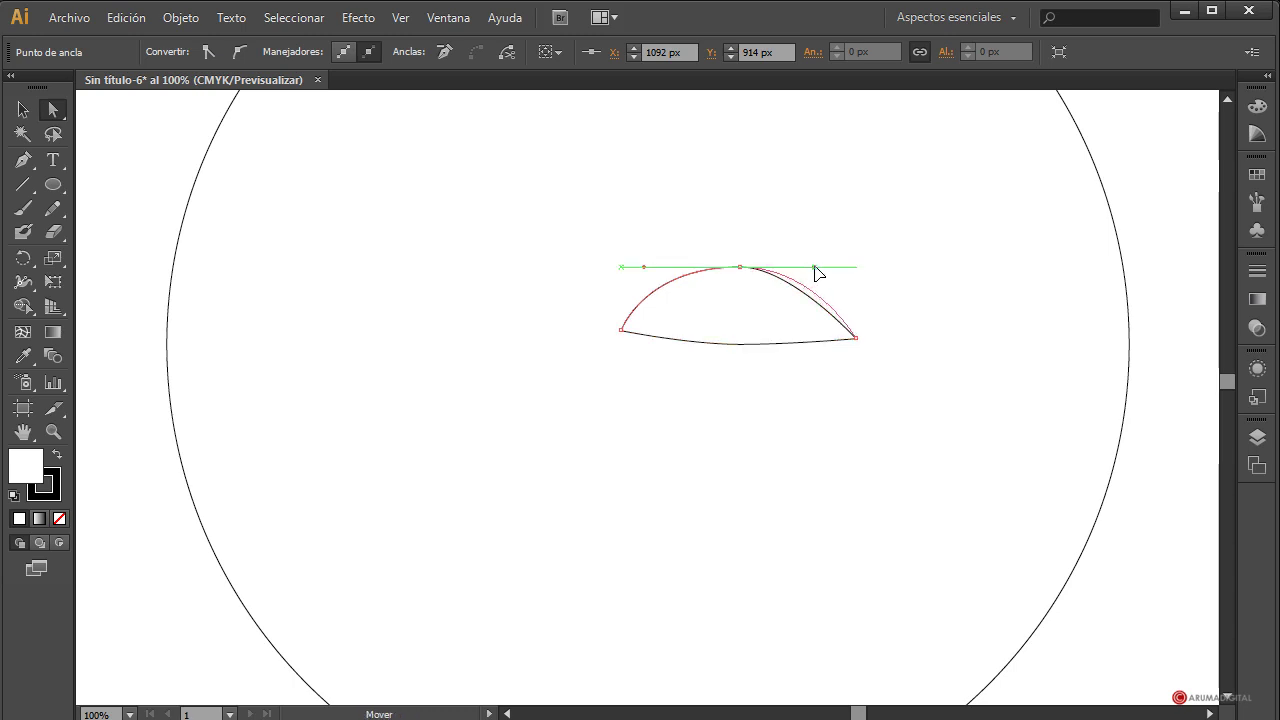
left_click_drag(816, 270, 815, 268)
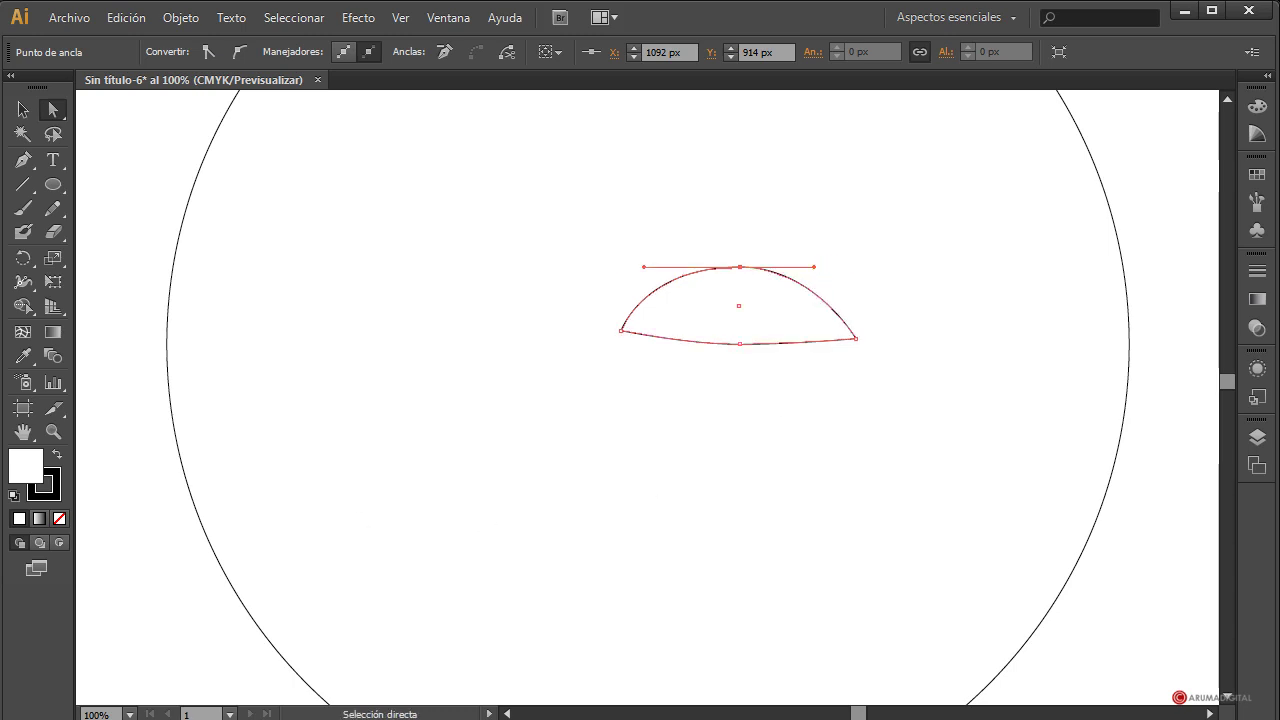
Add an anchor point on the right half of the small shape's upper curve at about X 1170 px, Y 943 px.
left_click(24, 161)
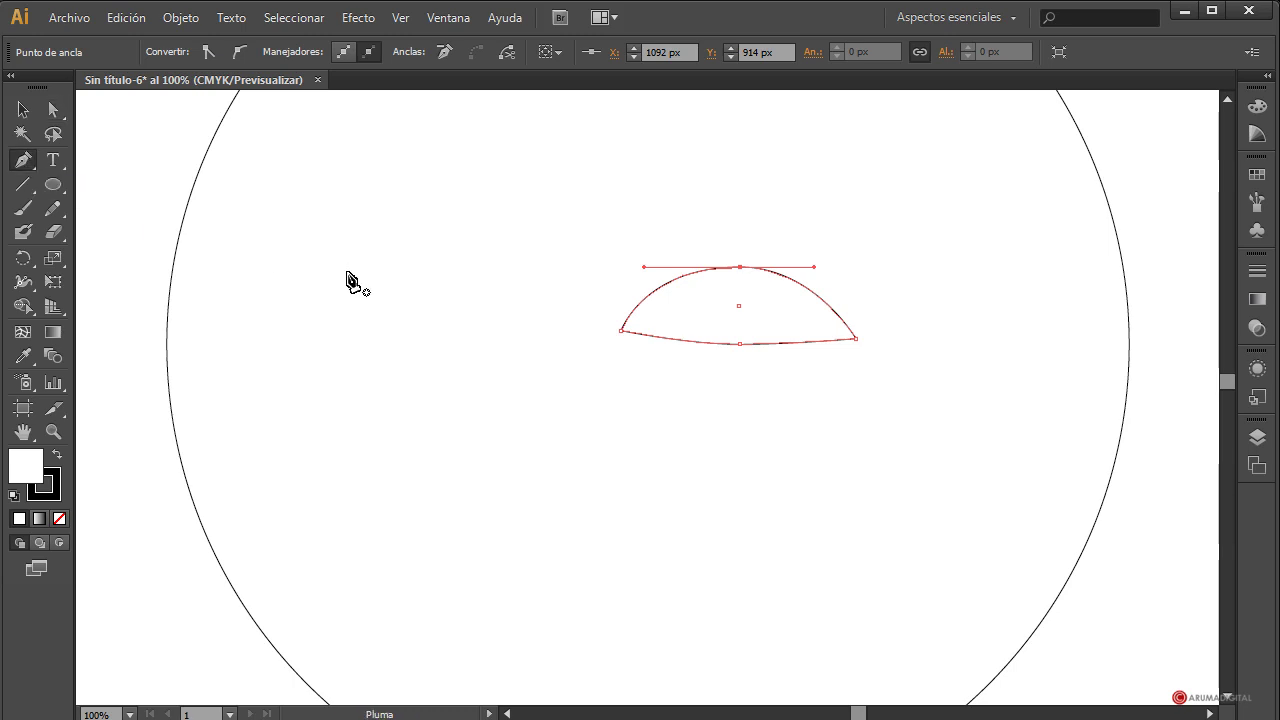
left_click(818, 296)
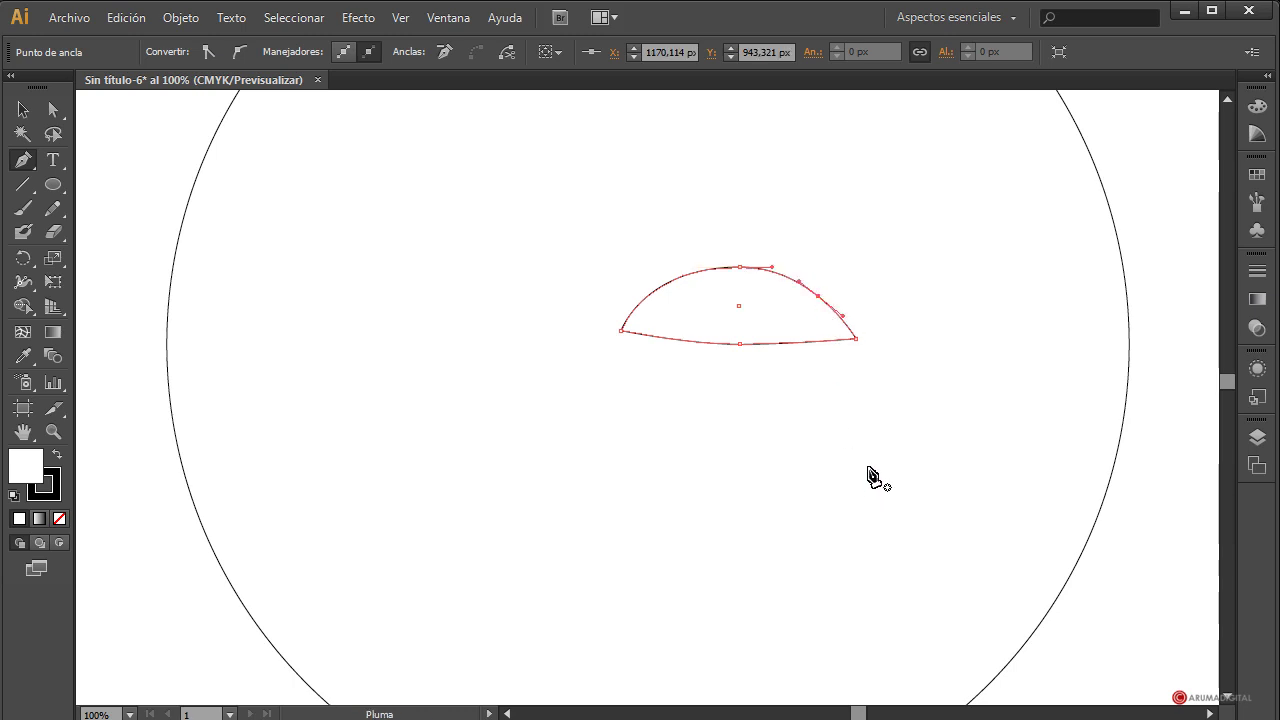
left_click(52, 106)
left_click(818, 298)
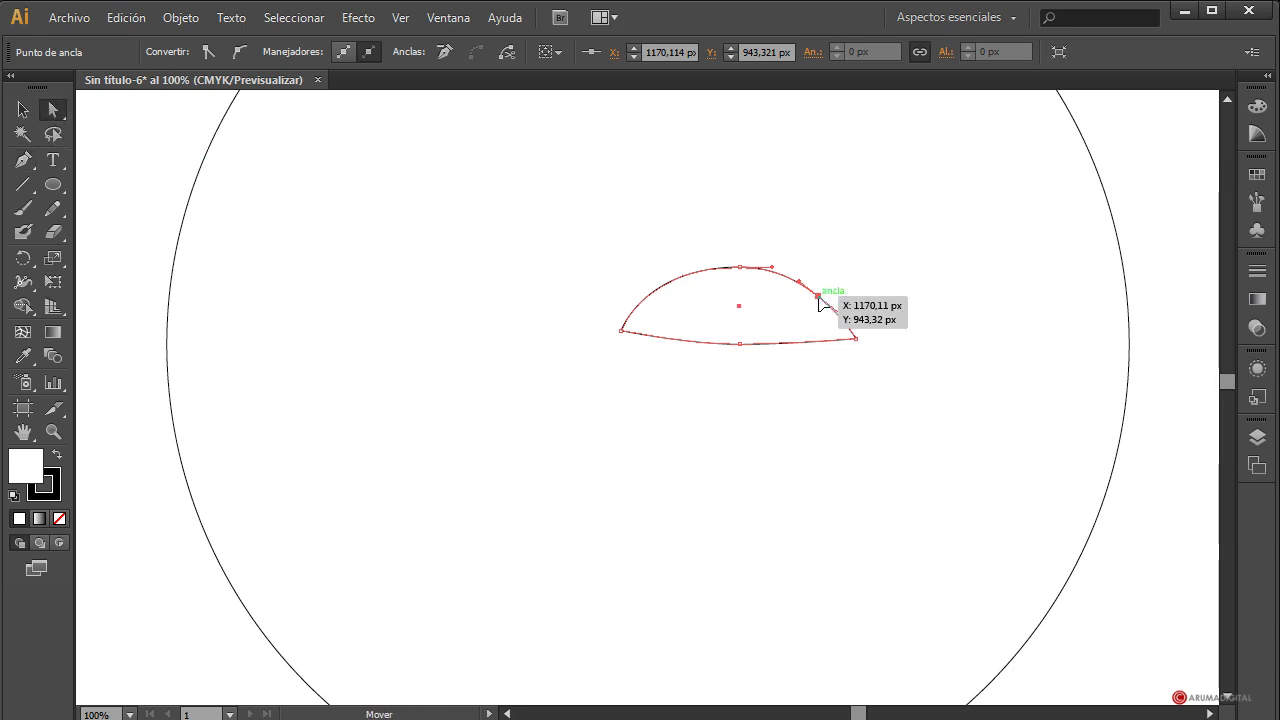
Try shifting the new anchor inward to an X position of about 1158 px and a Y position of about 944 px.
key("Left")
key("Left")
key("Left")
key("Left")
key("Left")
key("Left")
key("Left")
key("Left")
key("Left")
key("Left")
key("Left")
key("Left")
key("Down")
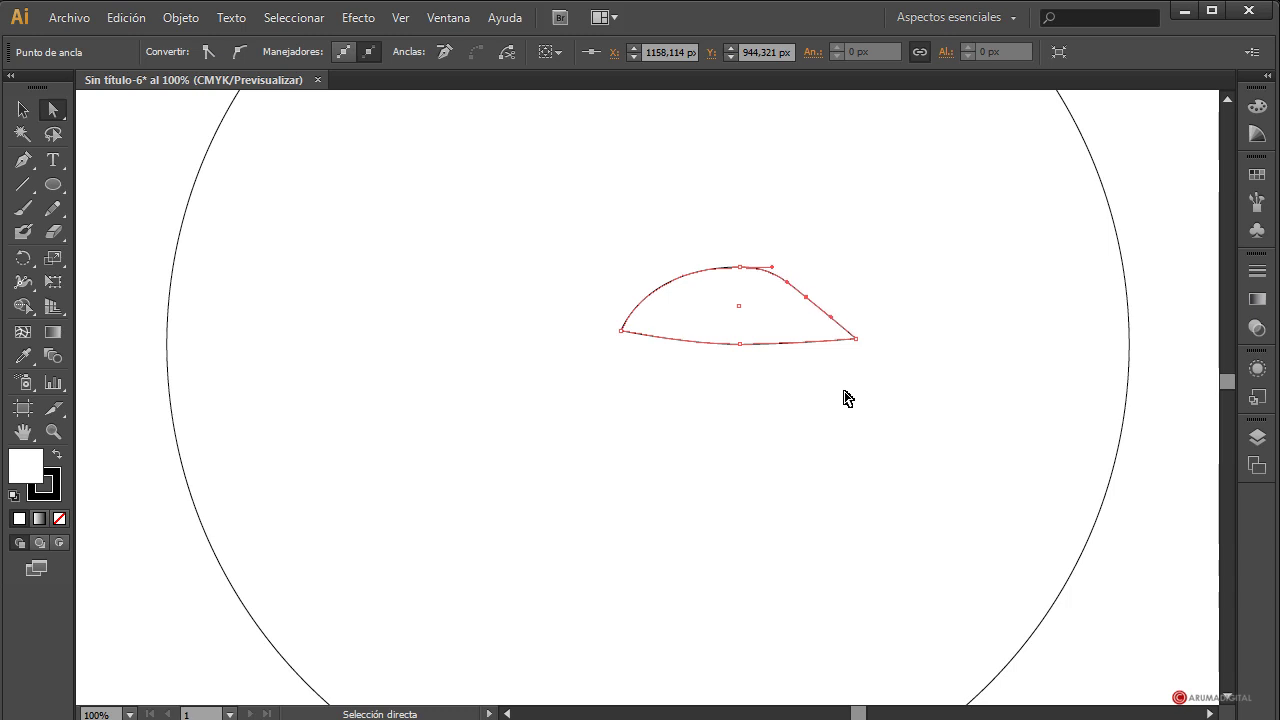
Try moving the new anchor outward and down to about X 1169 px, Y 949 px.
key("Right")
key("Right")
key("Right")
key("Right")
key("Right")
key("Right")
key("Right")
key("Right")
key("Right")
key("Right")
key("Right")
key("Down")
key("Down")
key("Down")
key("Down")
key("Down")
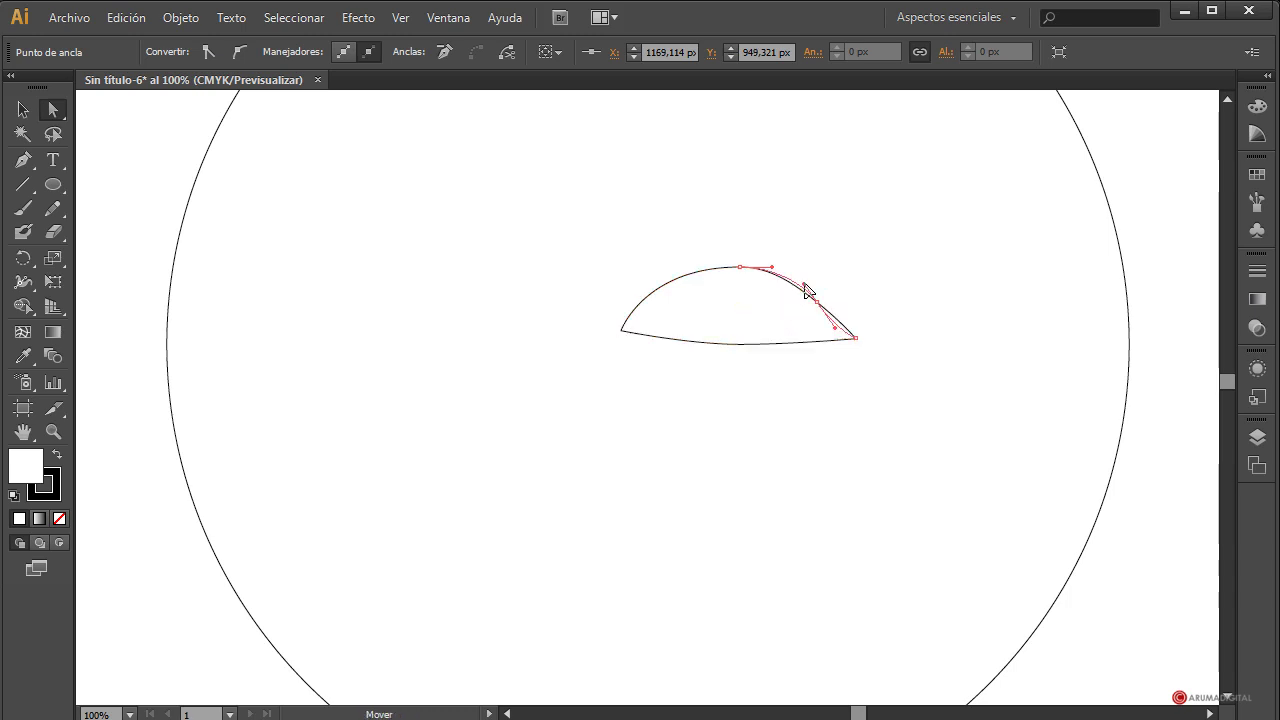
Reposition the new anchor at about X 1170 px, Y 943 px and adjust its handles to form an inward curve toward the right corner.
left_click(806, 291)
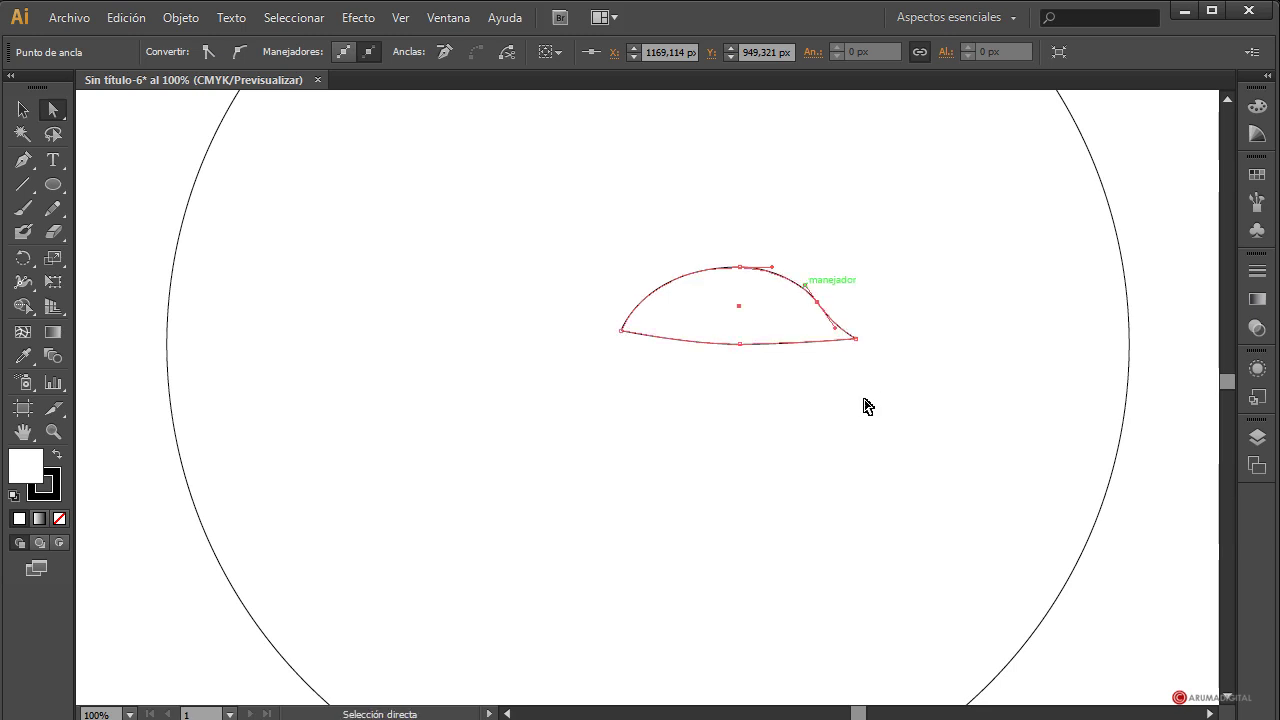
left_click_drag(840, 338, 840, 331)
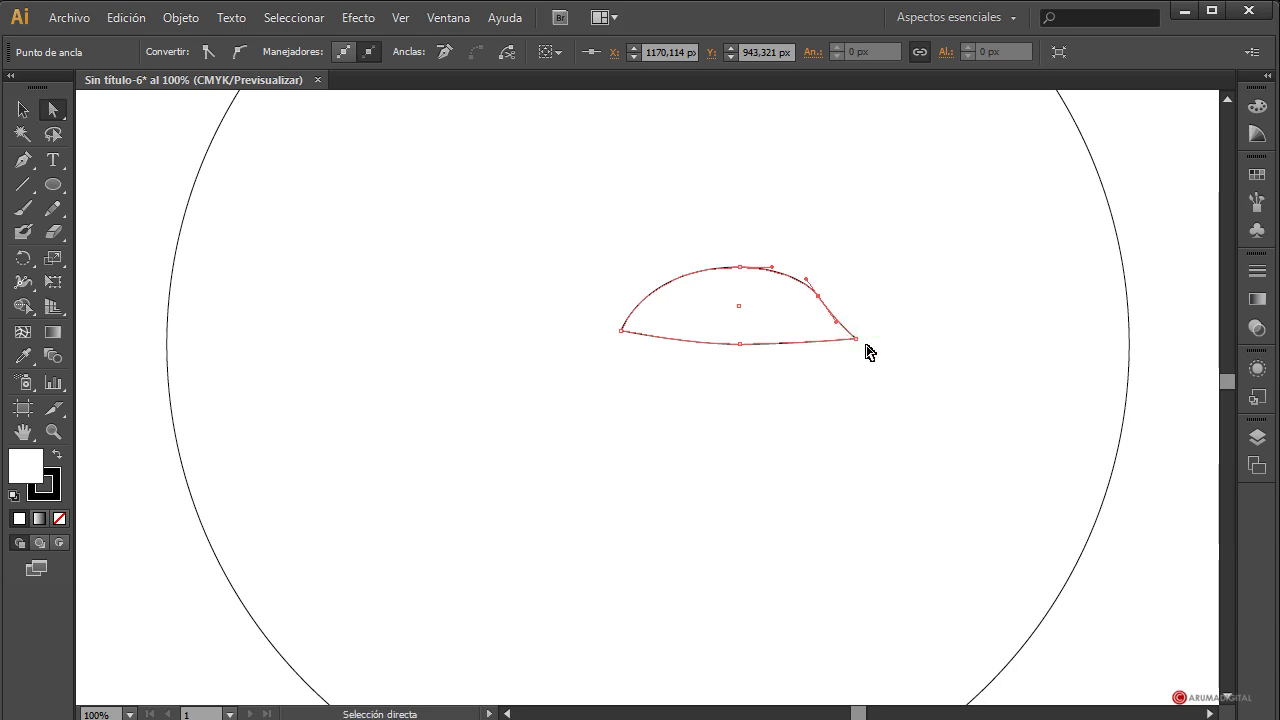
key("Up")
key("Up")
key("Up")
key("Up")
key("Up")
key("Up")
key("Up")
key("Up")
key("Up")
key("Up")
key("Up")
left_click(872, 364)
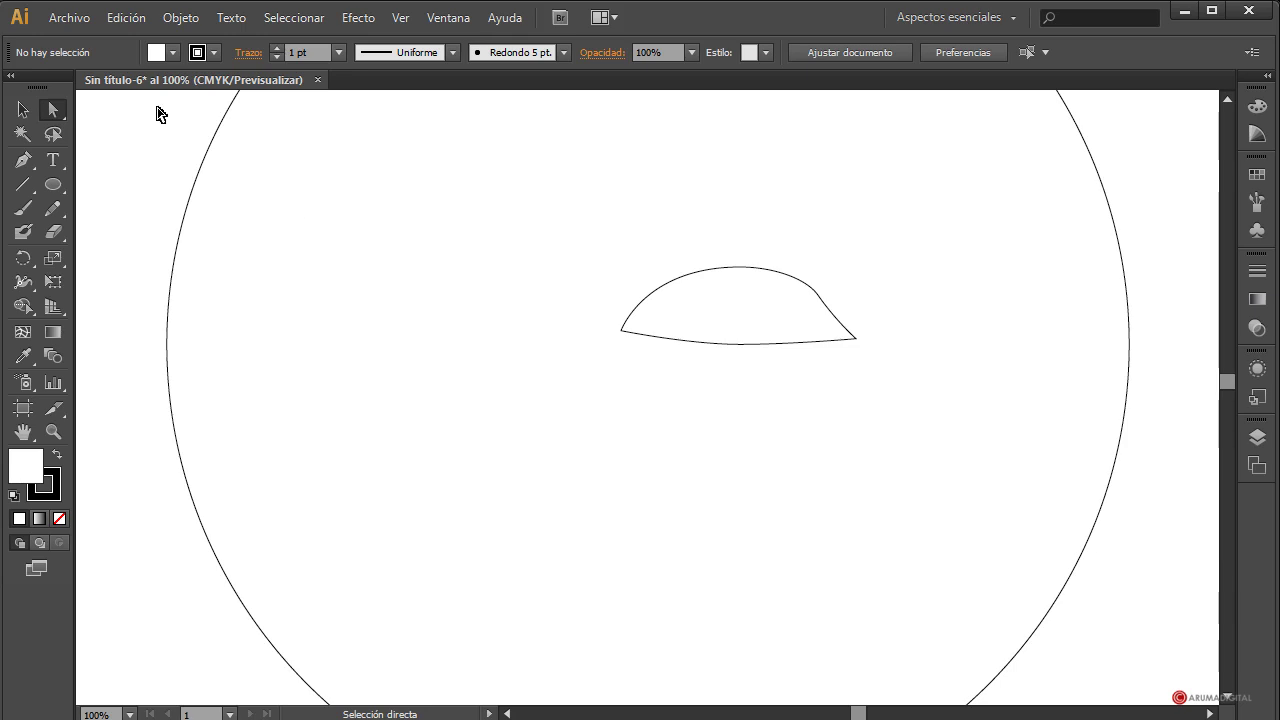
Give the small shape a 10 pt stroke with the variable width profile that tapers at both ends.
left_click(23, 109)
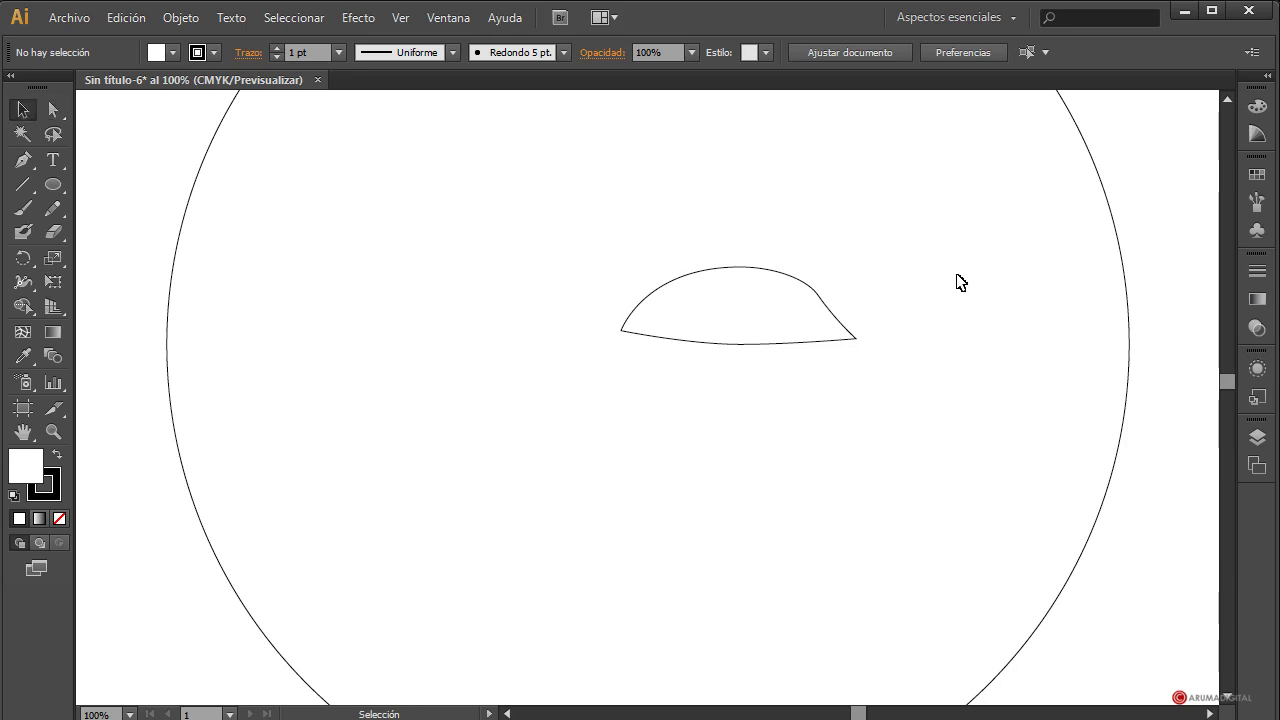
left_click(828, 313)
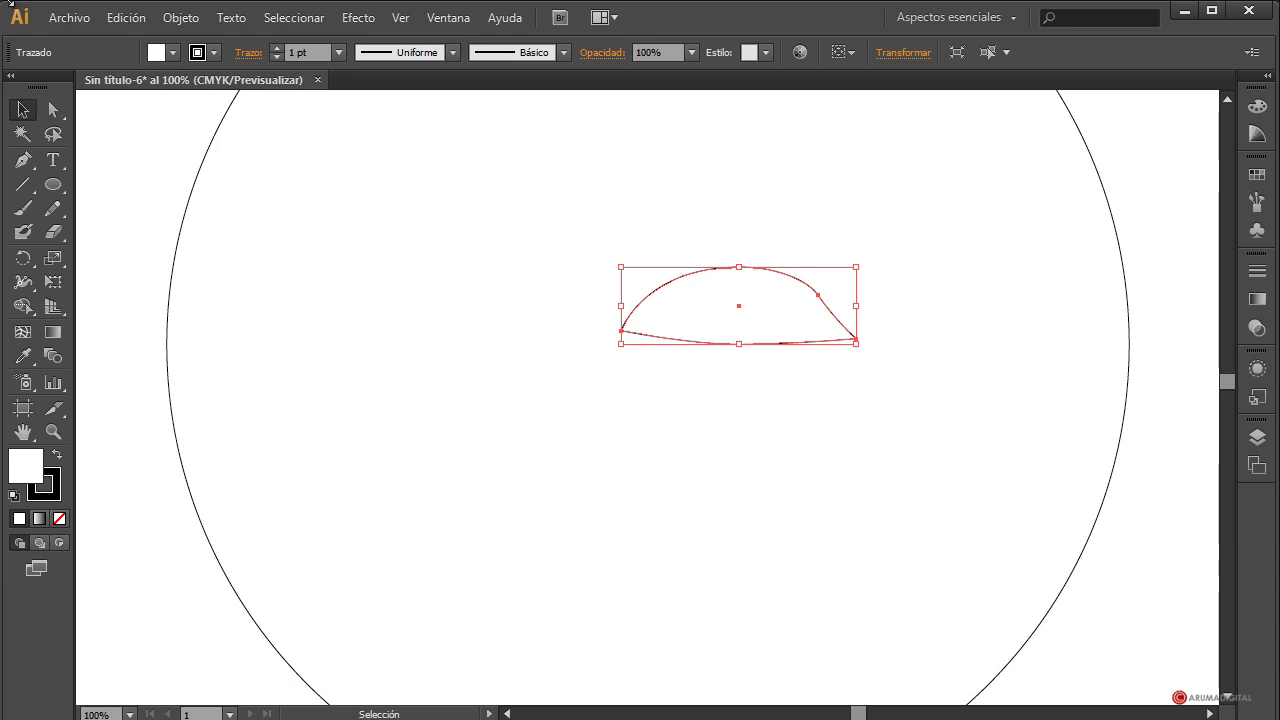
left_click(339, 52)
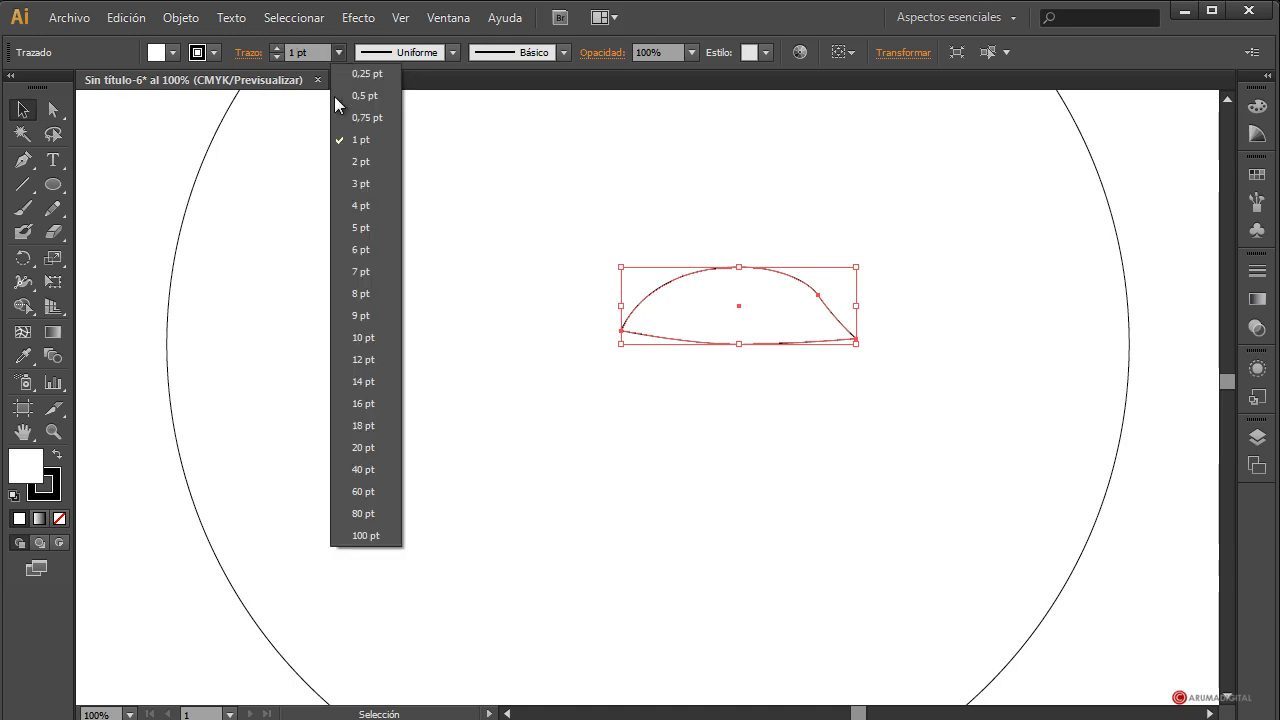
left_click(366, 338)
left_click(453, 52)
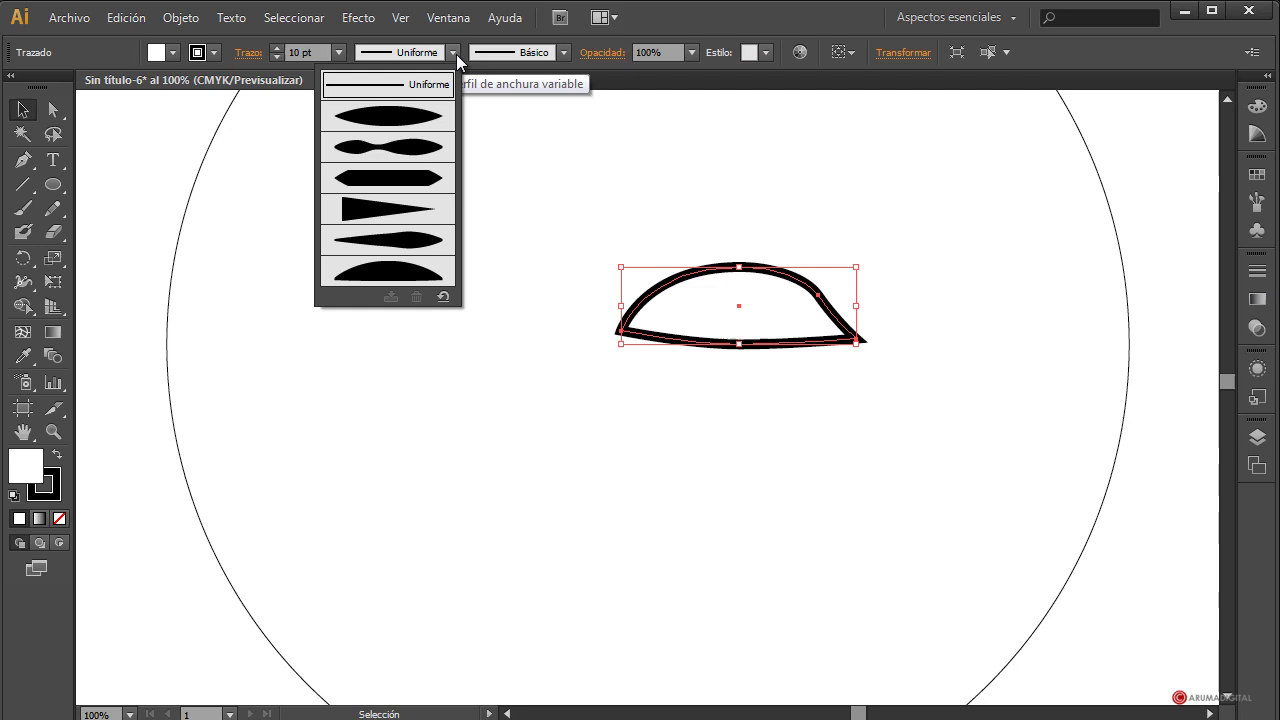
left_click(390, 117)
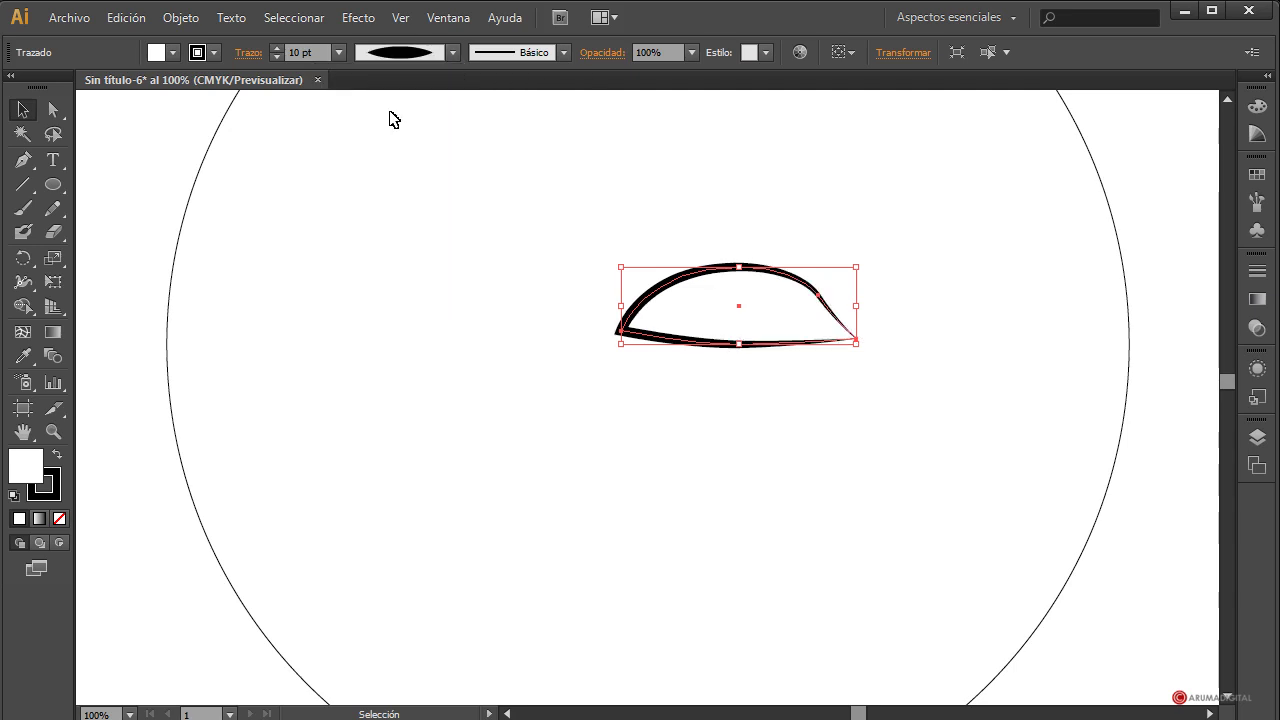
left_click(503, 295)
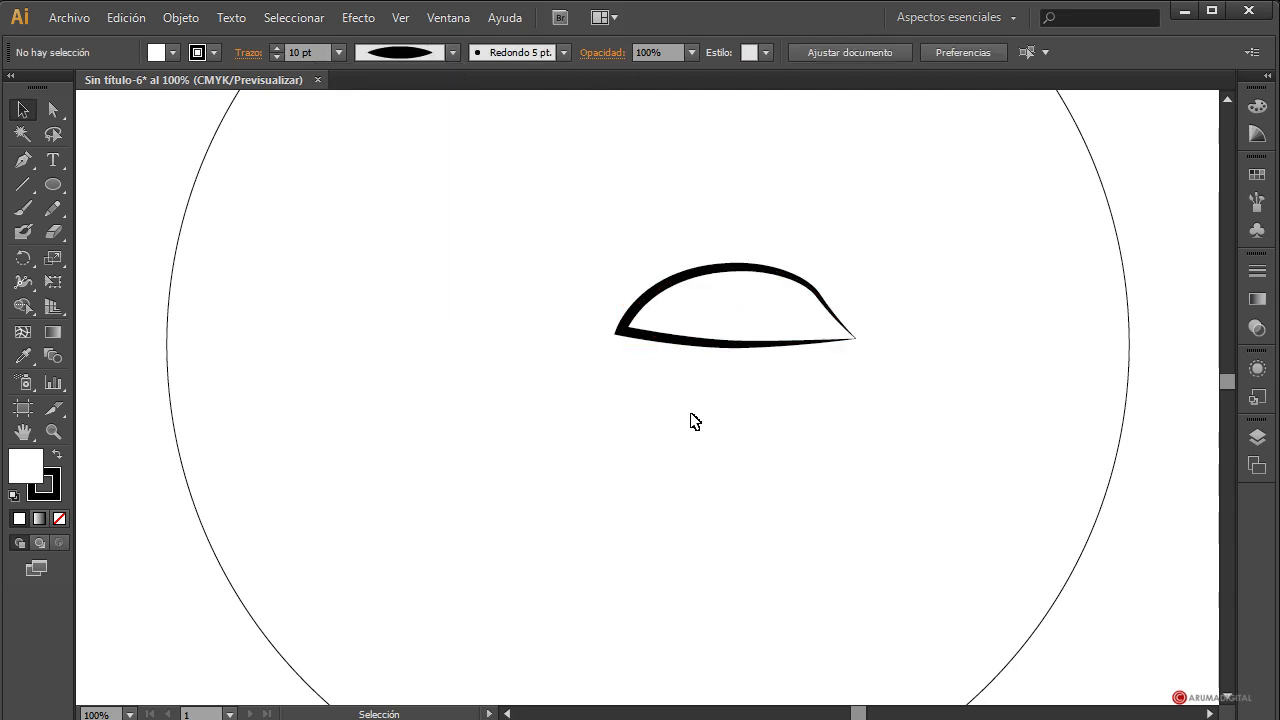
Shift the whole eye outline horizontally to the left inside the large circle.
left_click(737, 340)
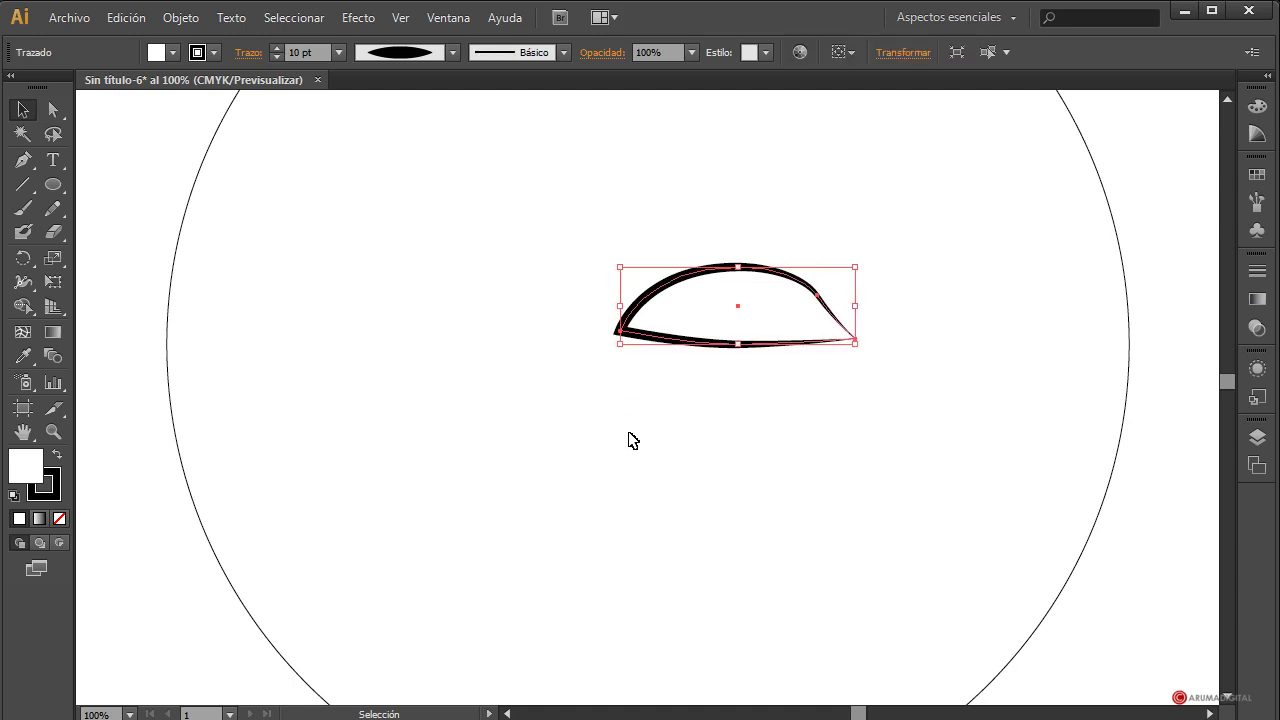
key("Left")
key("Left")
key("Left")
key("Left")
key("Left")
key("Left")
key("Left")
key("Left")
key("Left")
key("Left")
key("Left")
key("Left")
key("Left")
key("Left")
key("Left")
key("Left")
key("Left")
key("Left")
key("Left")
key("Left")
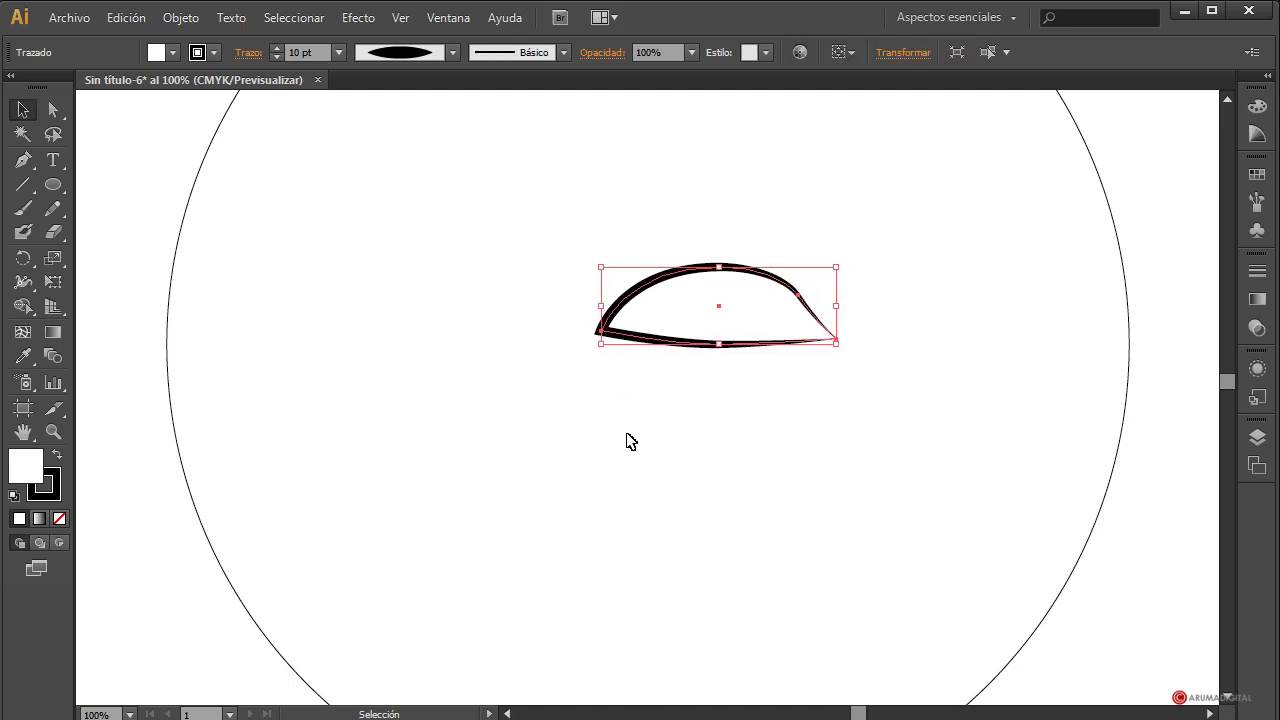
key("Left")
key("Left")
key("Left")
key("Left")
key("Left")
key("Left")
key("Left")
key("Left")
key("Left")
key("Left")
key("Left")
key("Left")
key("Left")
key("Left")
key("Left")
key("Left")
key("Left")
key("Left")
key("Left")
key("Left")
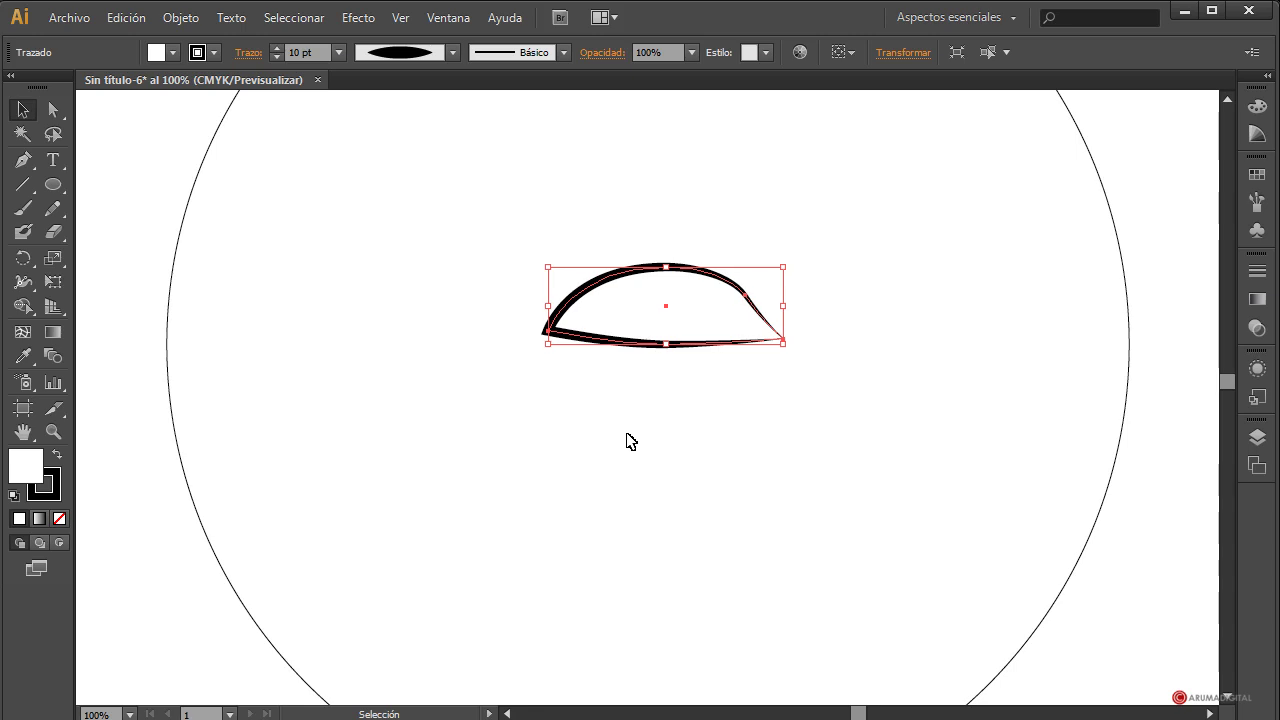
left_click(628, 440)
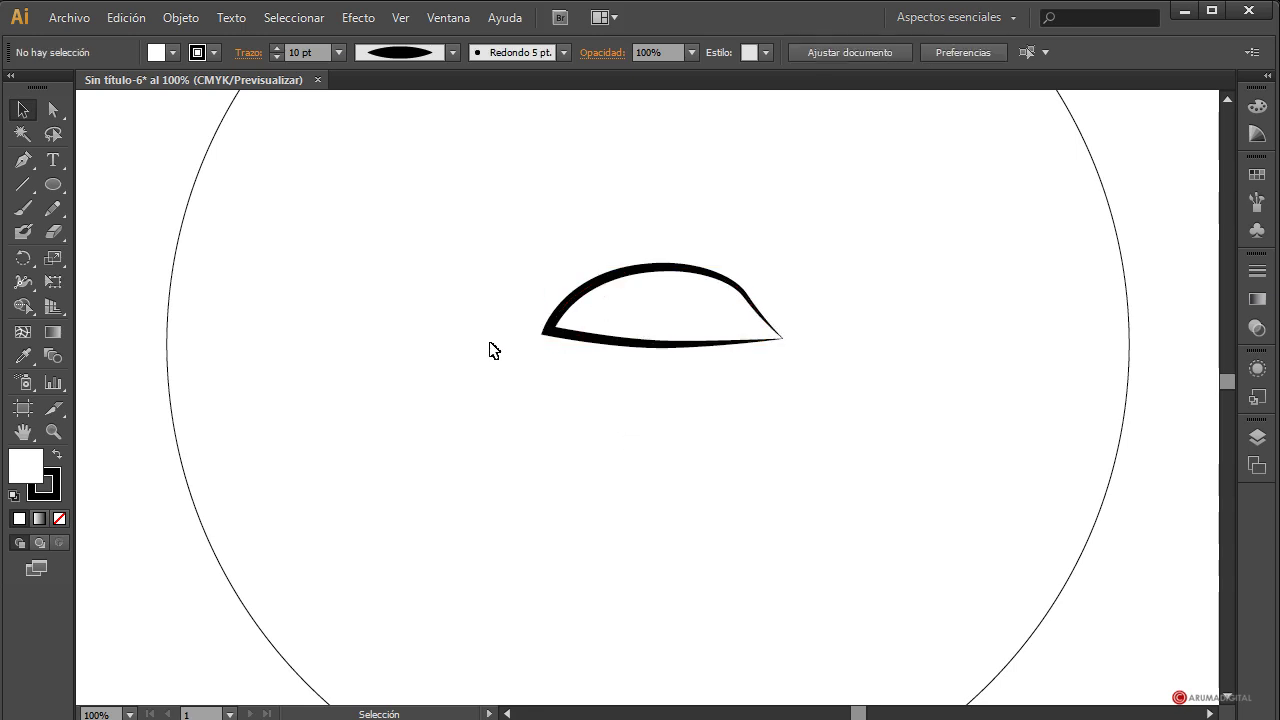
Draw short curved eyelashes at the eye outline's left corner with the Pencil tool and shift the upper one closer against the outline.
left_click(55, 209)
mouse_move(553, 332)
left_mouse_down()
mouse_move(515, 321)
mouse_move(557, 317)
left_mouse_up()
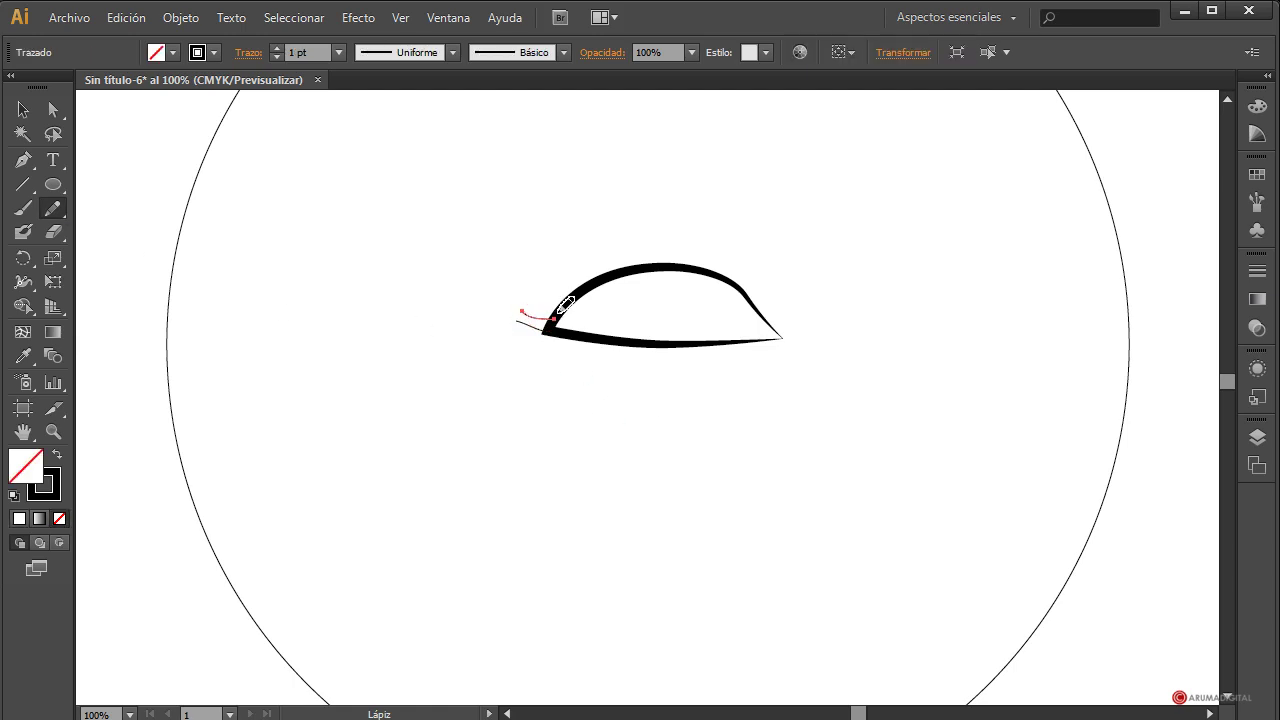
left_click(23, 110)
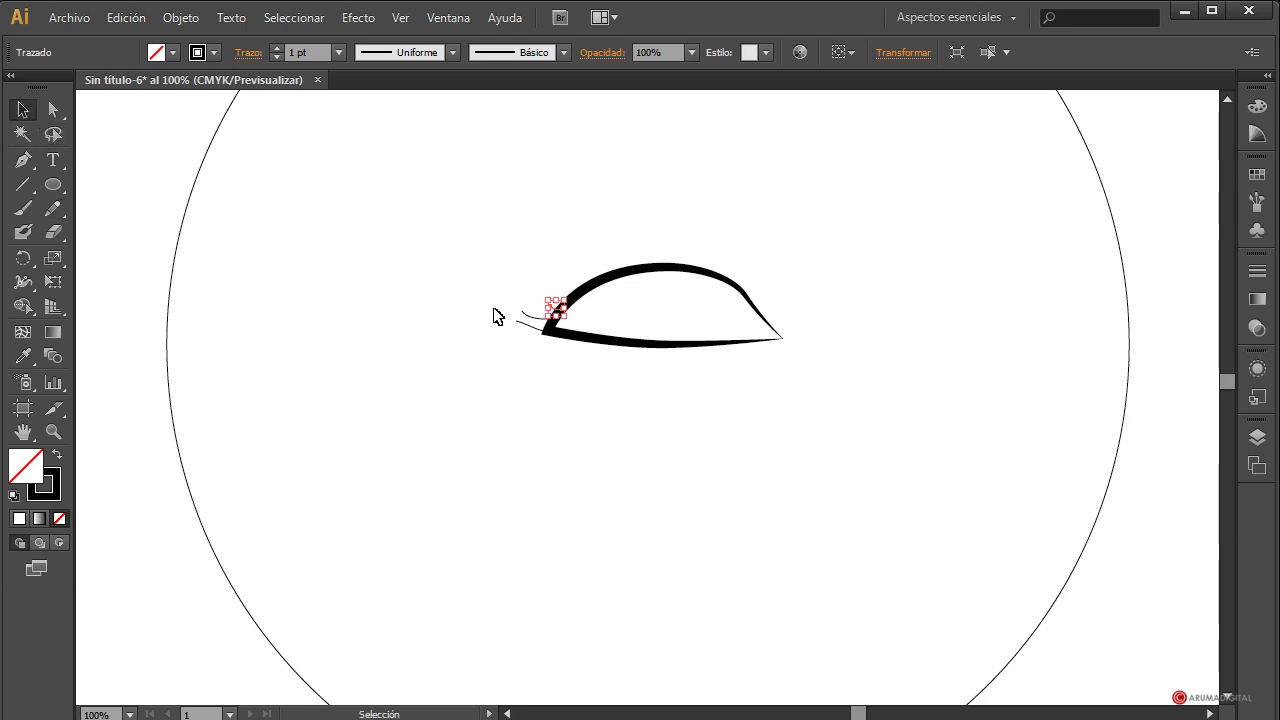
left_click(562, 425)
left_click(552, 311)
left_click(573, 388)
left_click(530, 322)
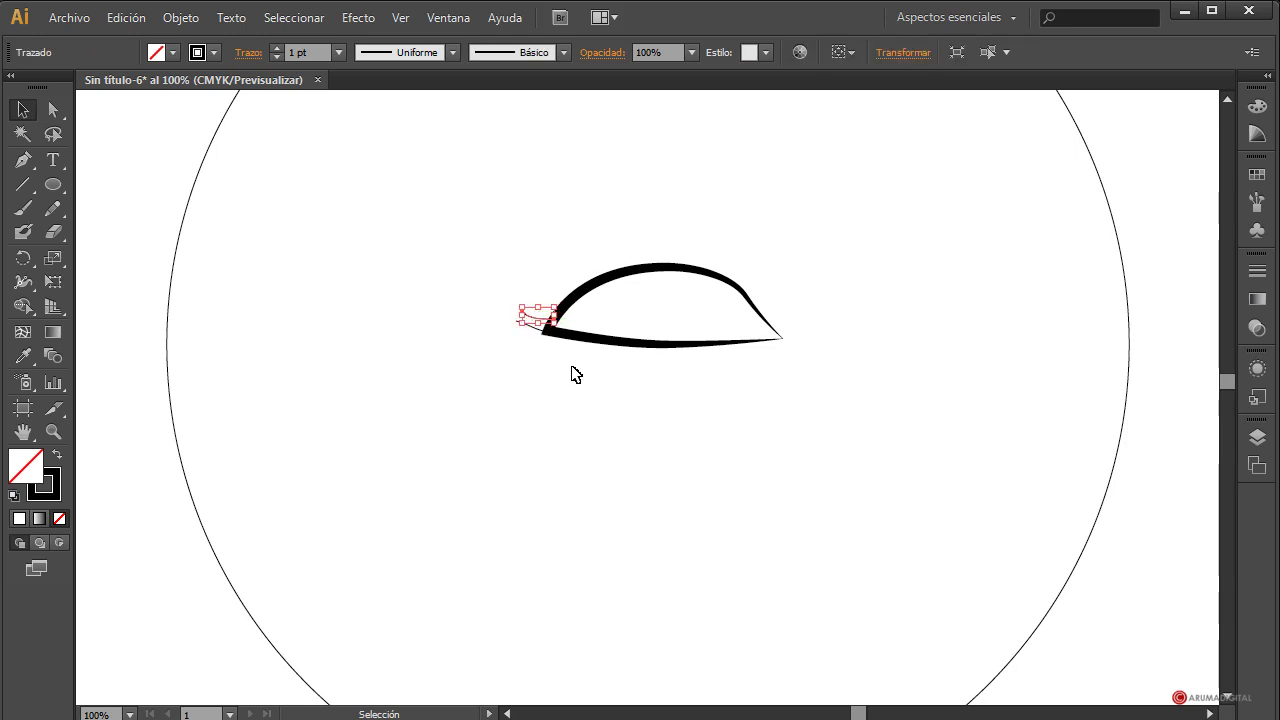
left_click(569, 374)
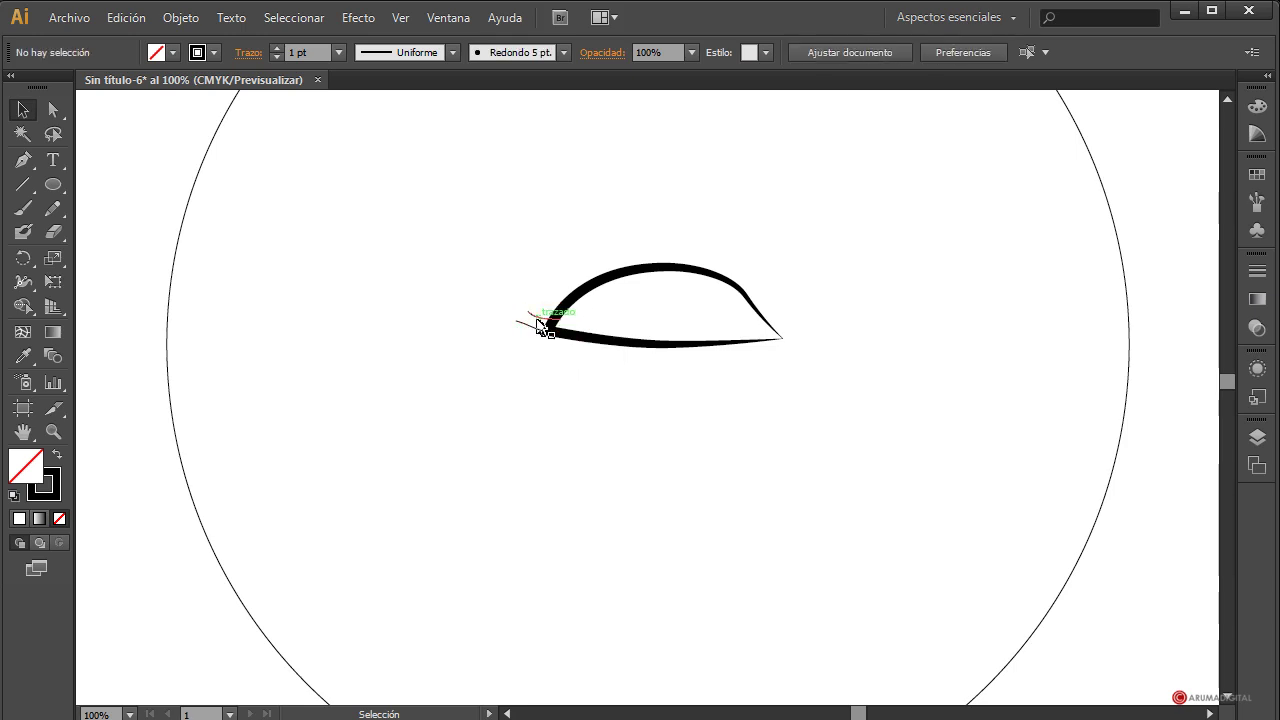
Set the stroke weight of both the upper and lower eyelashes to 5 pt.
left_click(543, 322)
left_click(339, 52)
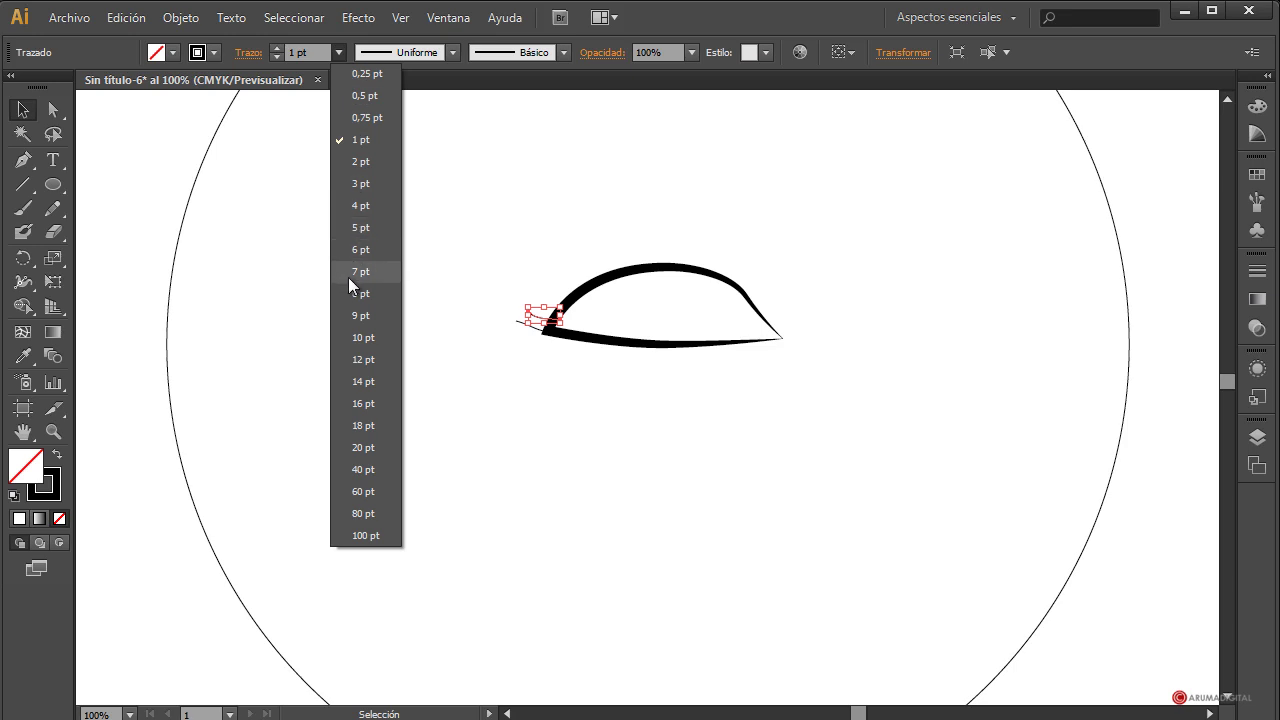
left_click(363, 228)
left_click(445, 367)
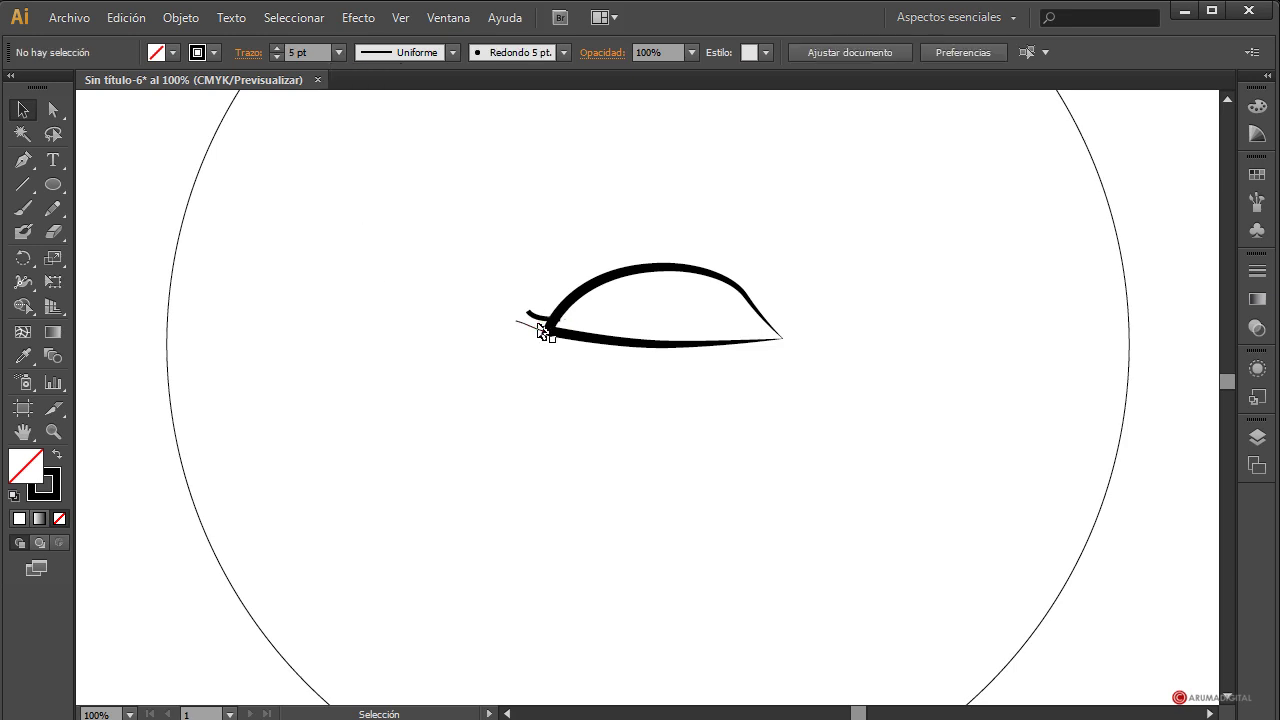
left_click(535, 327)
left_click(339, 52)
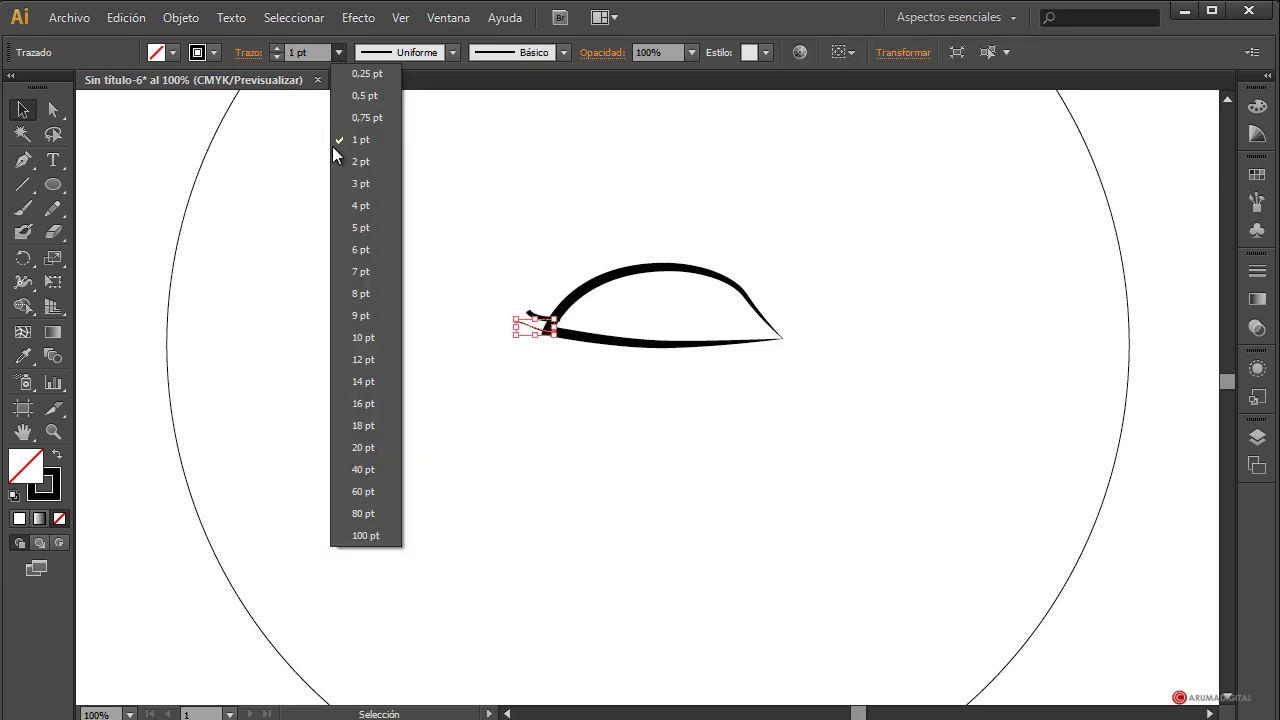
left_click(362, 212)
Apply the triangular width profile to both eyelashes so that they taper to outer points.
left_click(507, 328)
left_click(510, 325)
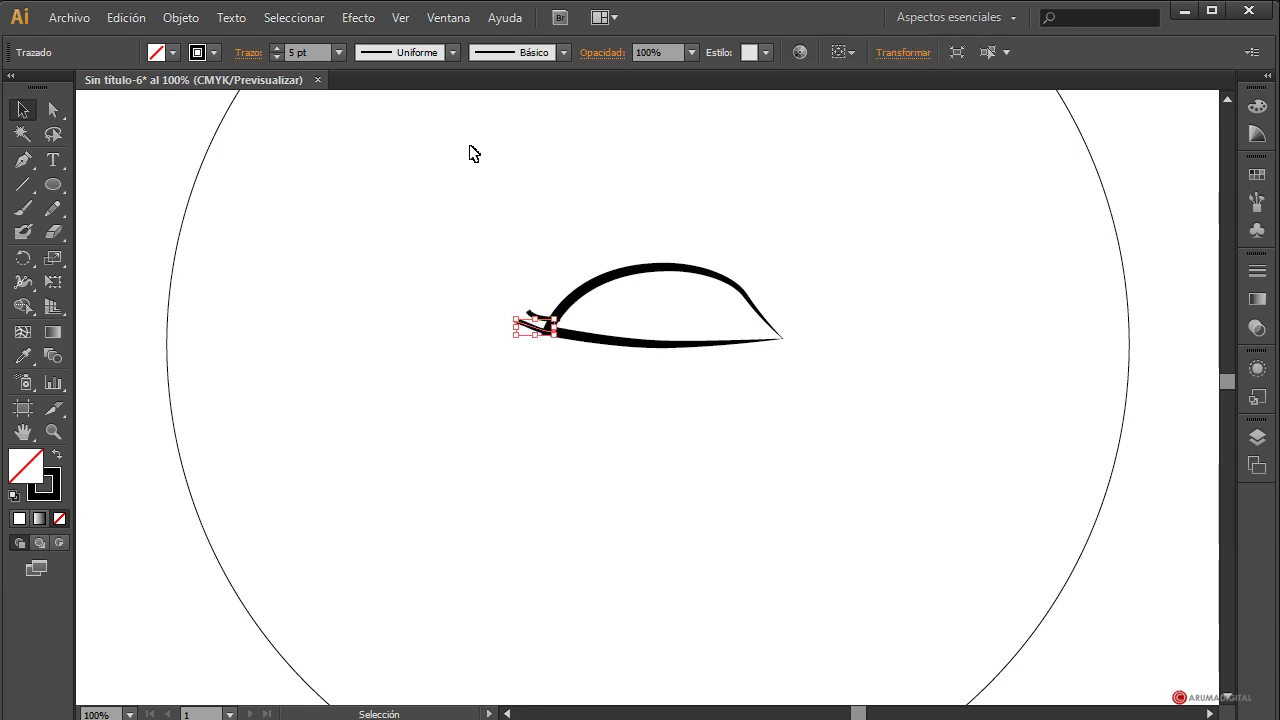
left_click(453, 52)
left_click(386, 209)
left_click(489, 221)
left_click(542, 316)
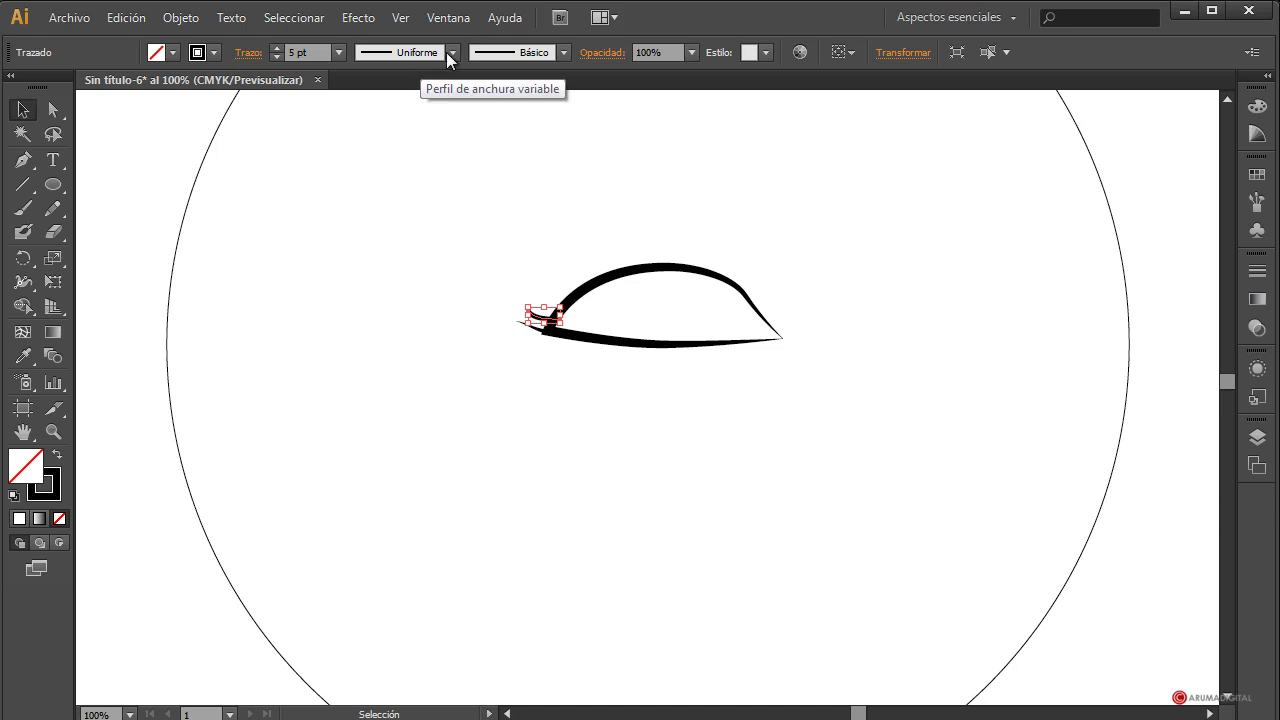
left_click(453, 52)
left_click(391, 213)
left_click(500, 240)
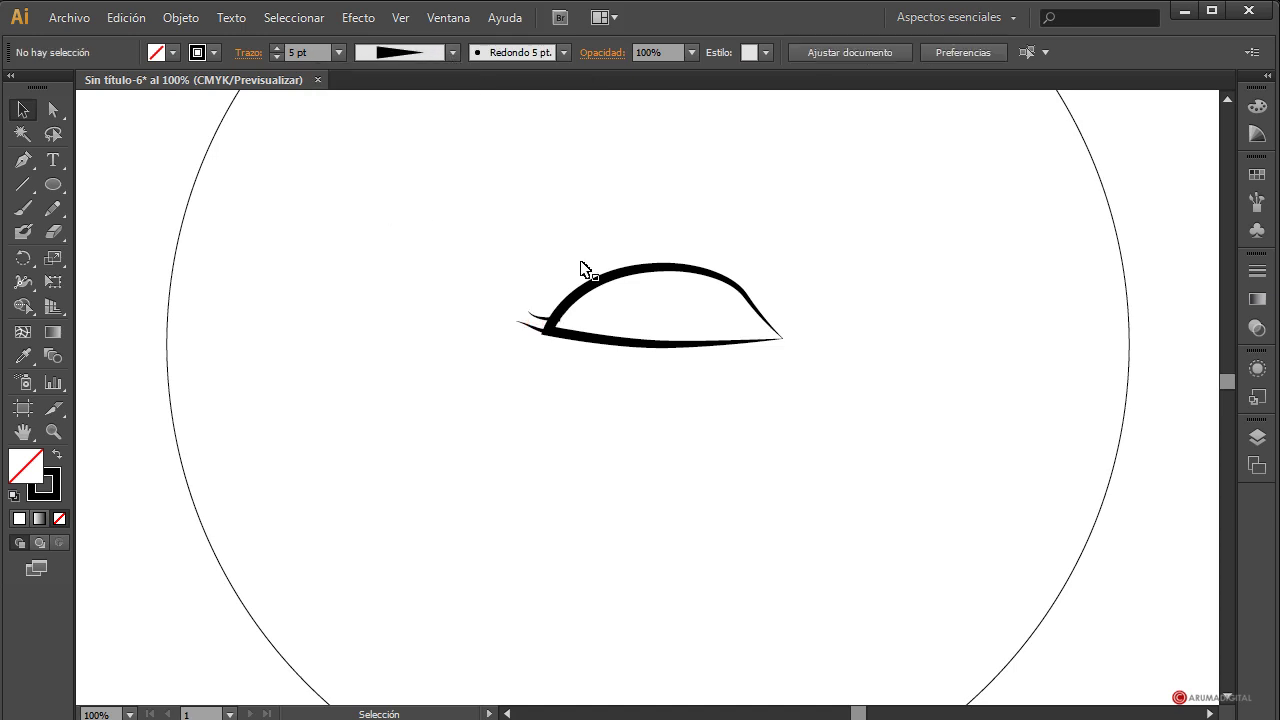
Undo the lower eyelash's last shift and fine-tune the eyelashes' placement at the eye outline's left corner.
left_click(546, 330)
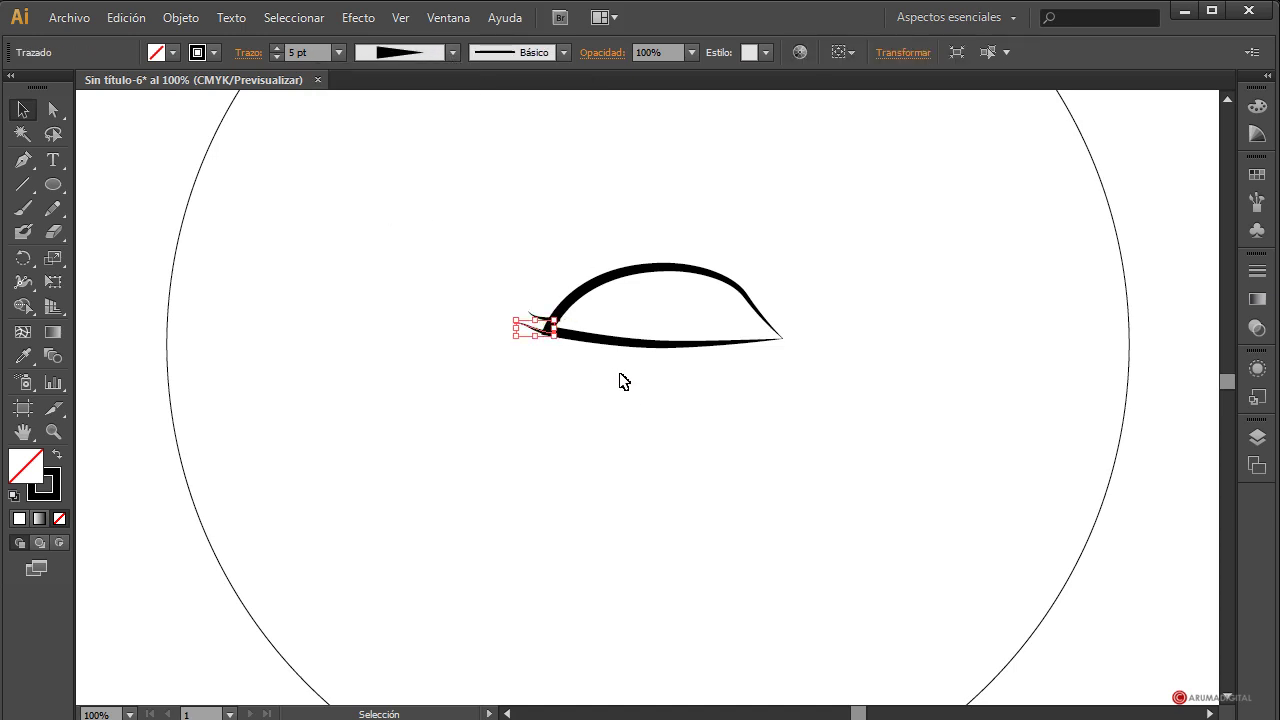
key("ctrl+z")
key("ctrl+z")
key("ctrl+z")
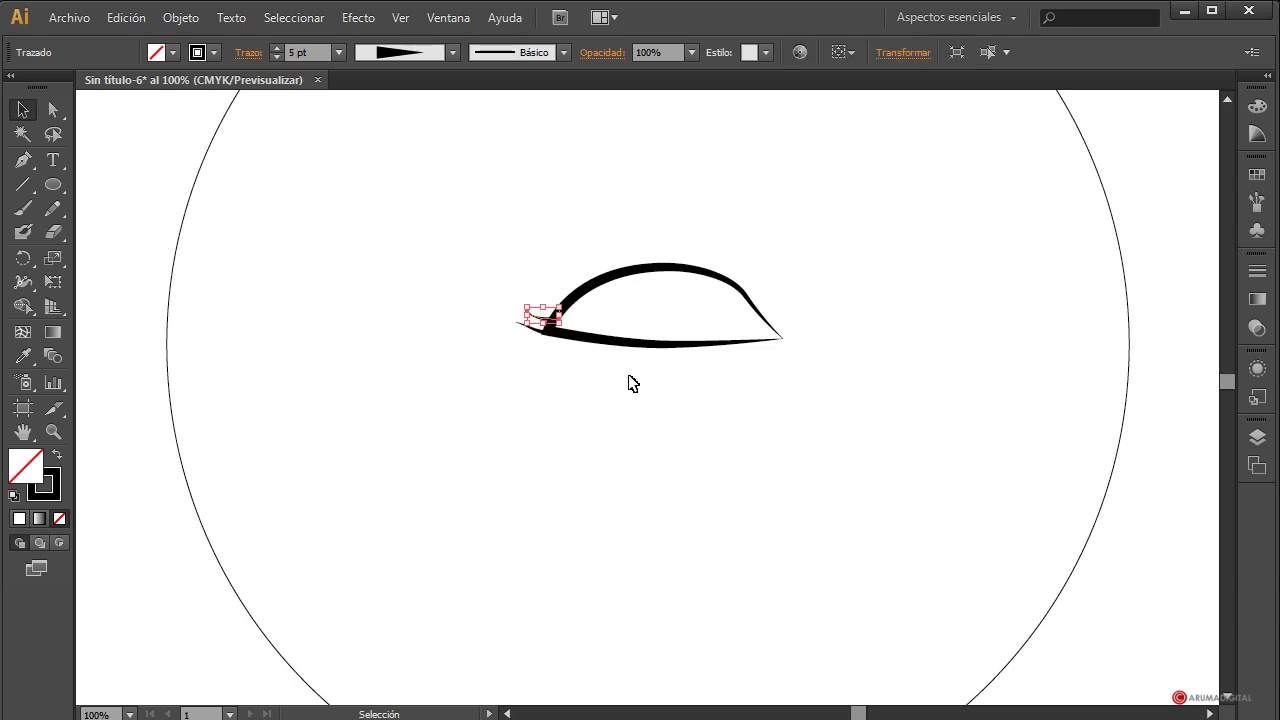
key("ctrl+z")
left_click(652, 402)
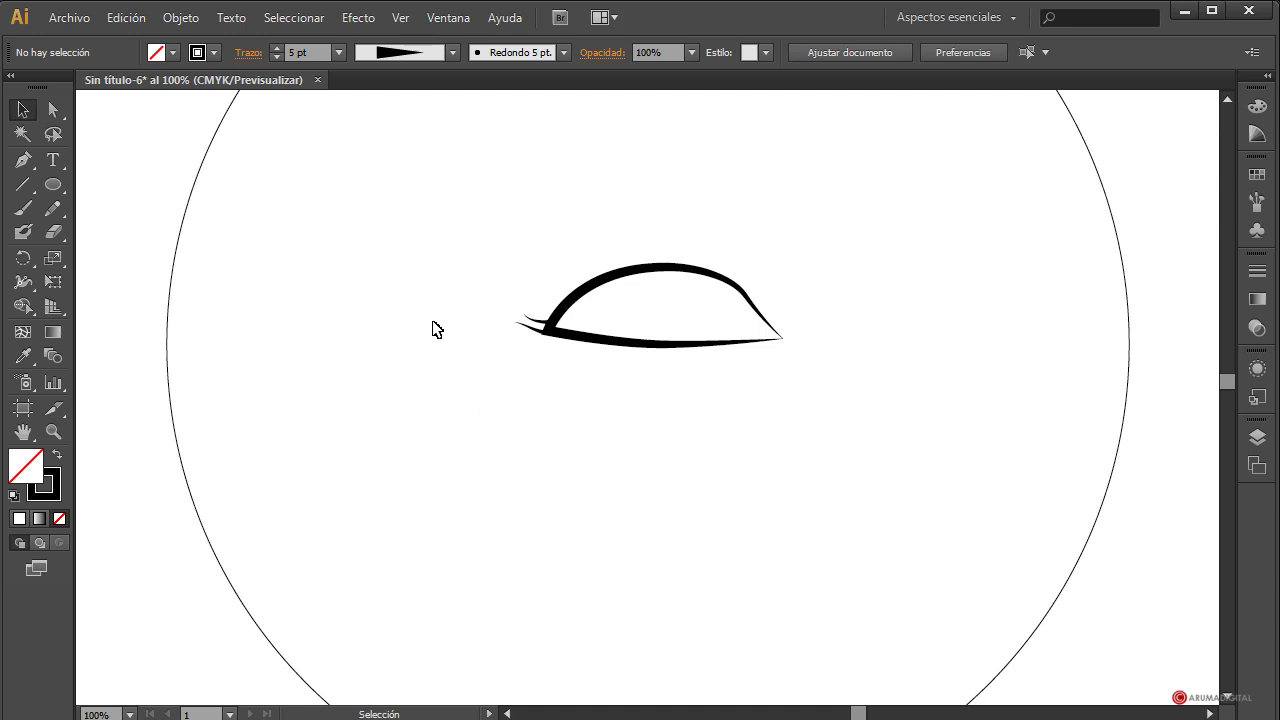
Draw an unfilled circle for the iris and fit it inside the eye outline, reaching from the upper to the lower edge.
left_click(56, 184)
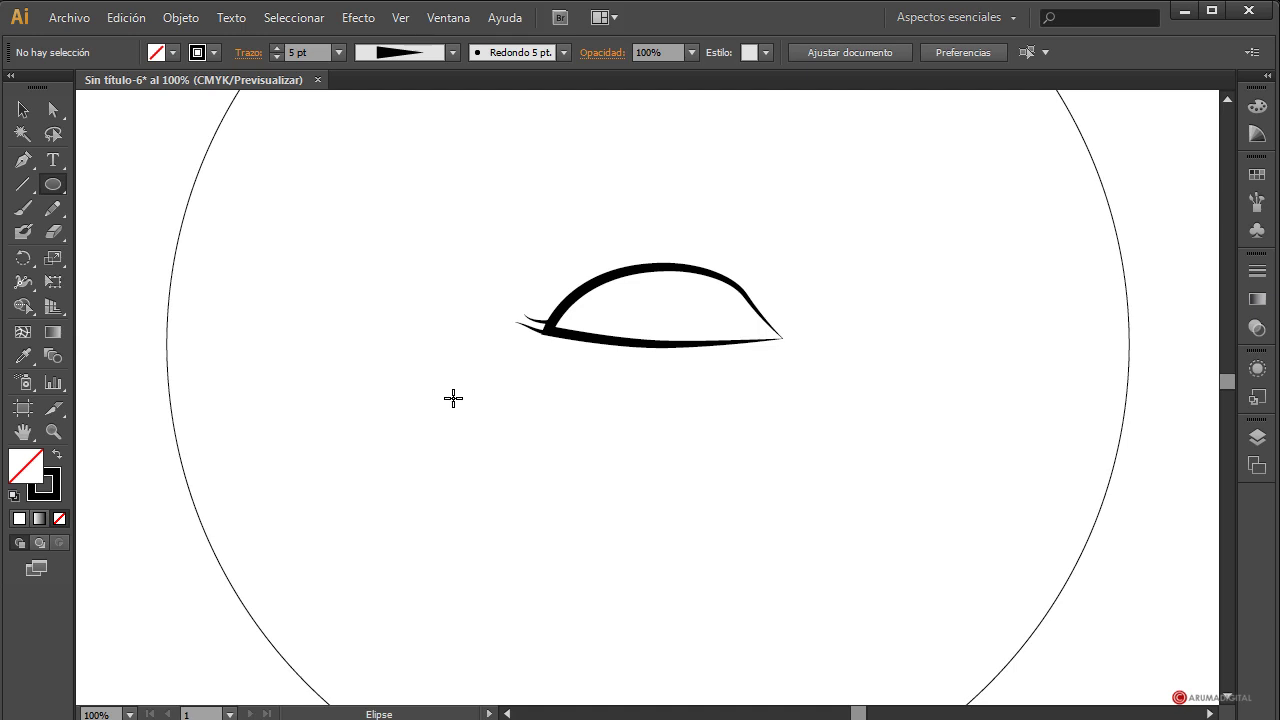
mouse_move(516, 397)
left_mouse_down()
mouse_move(598, 452)
mouse_move(588, 438)
mouse_move(566, 438)
mouse_move(619, 487)
left_mouse_up()
left_click(23, 109)
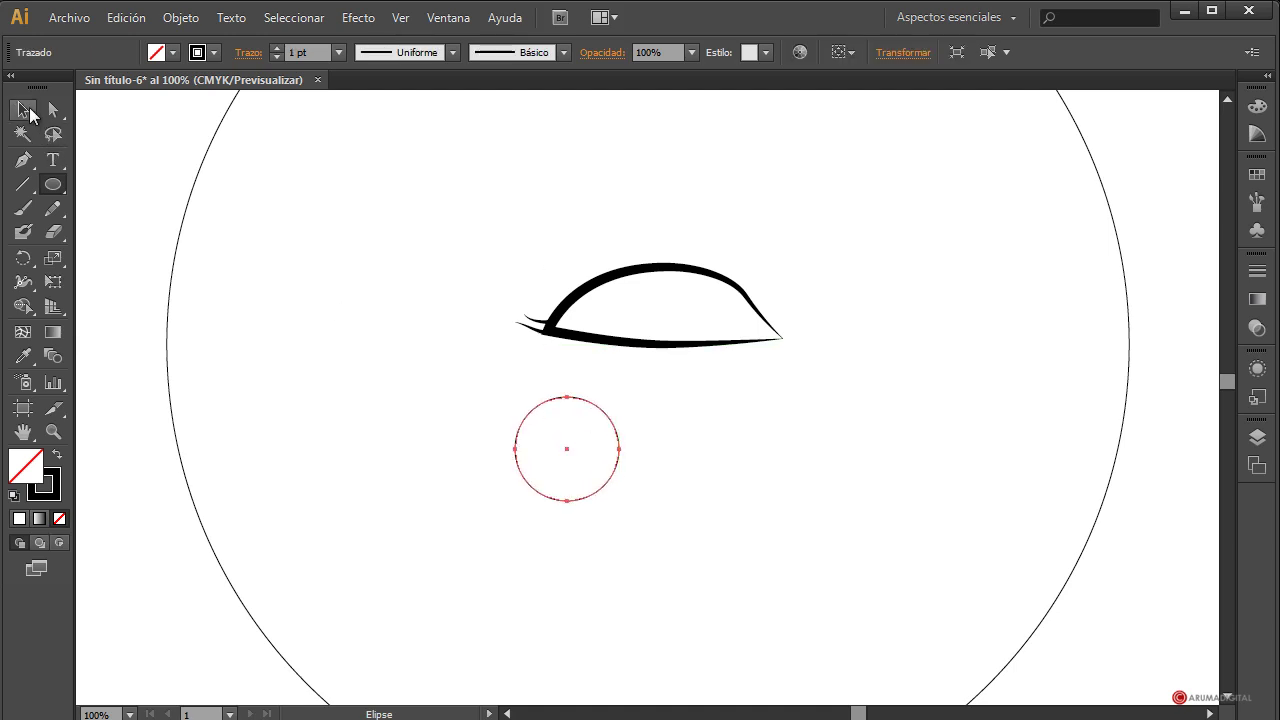
left_click_drag(583, 404, 676, 254)
left_click_drag(675, 342, 687, 421)
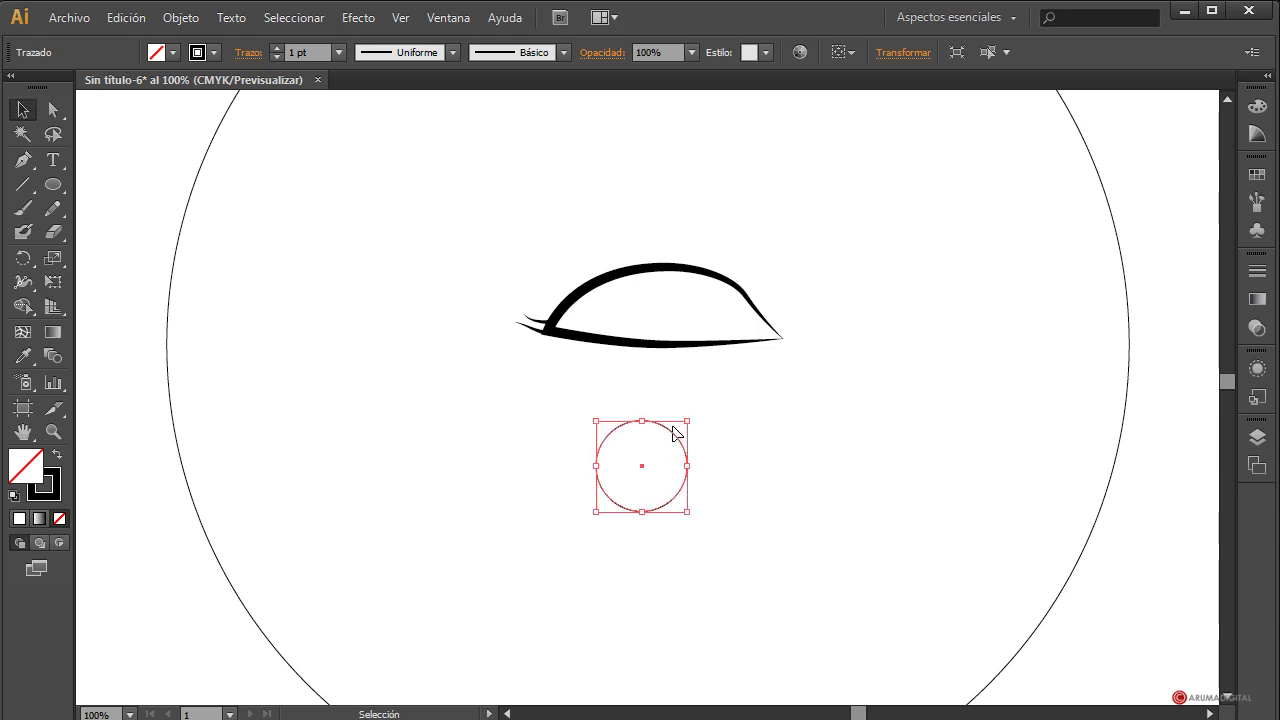
left_click_drag(673, 432, 688, 270)
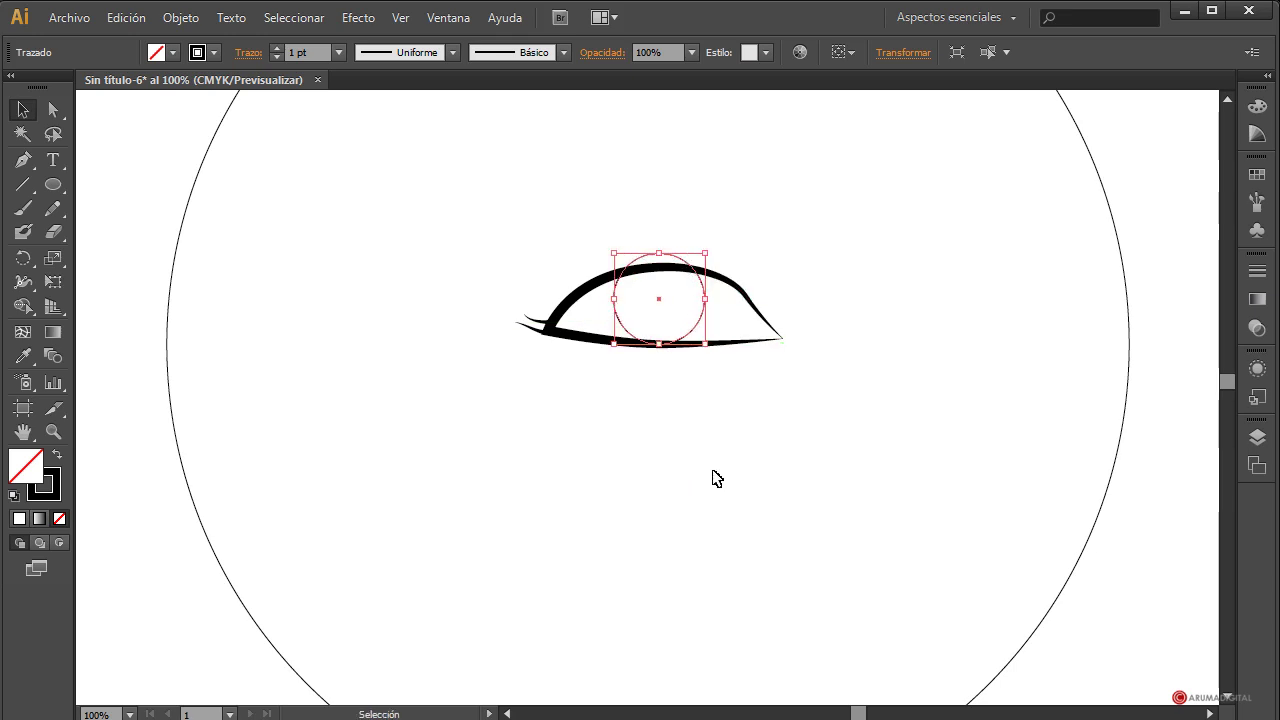
Add anchor points where the iris circle crosses the upper eye outline and lower the circle's top point so it stays within that outline.
left_click(23, 163)
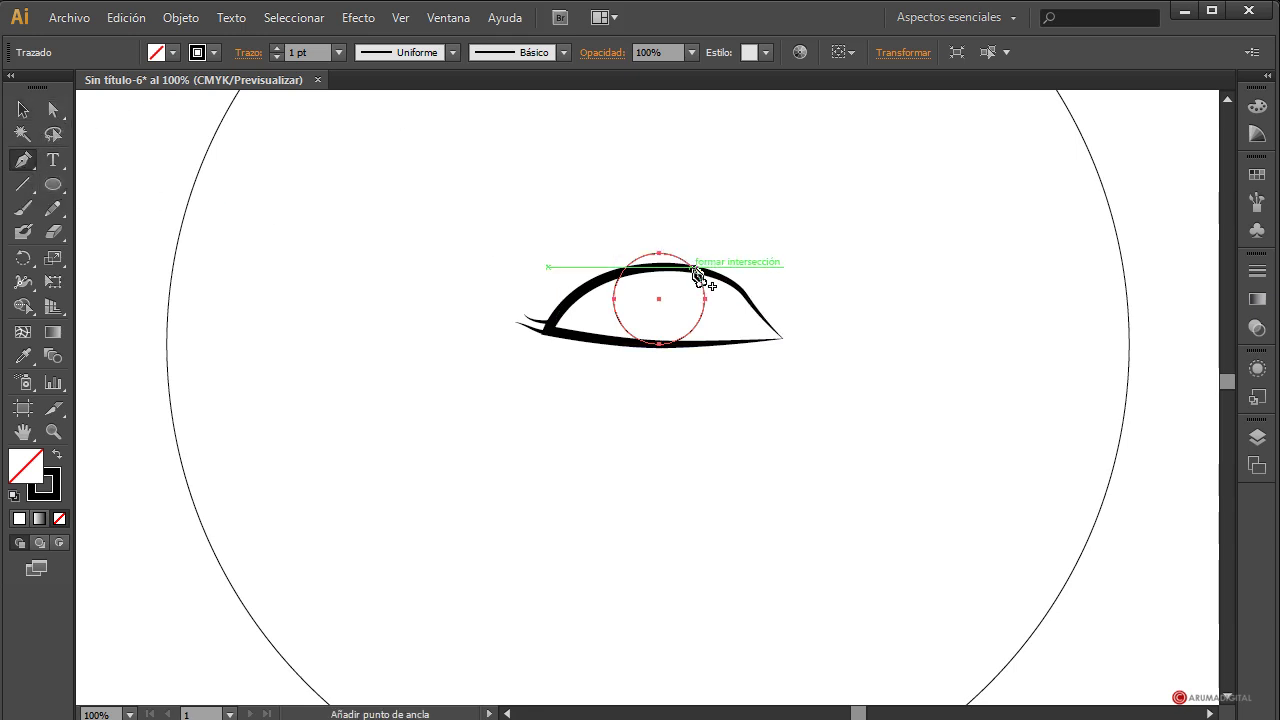
left_click(698, 278)
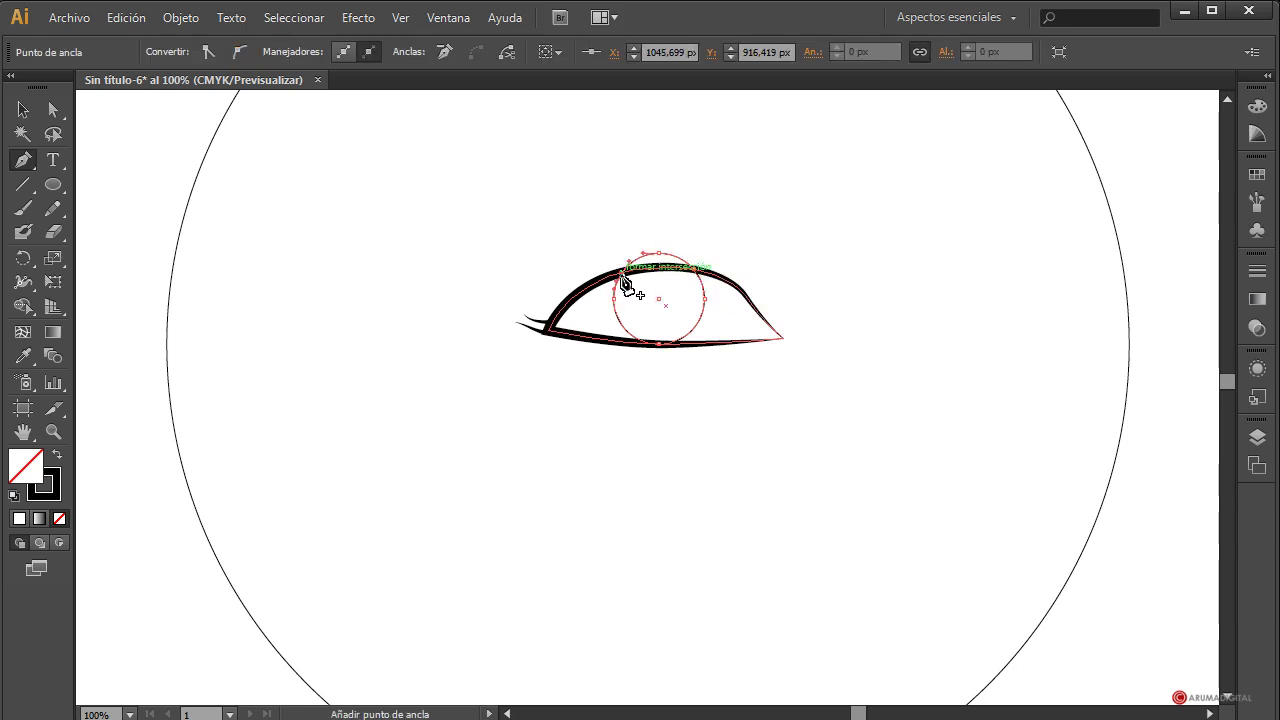
left_click(622, 274)
left_click(53, 110)
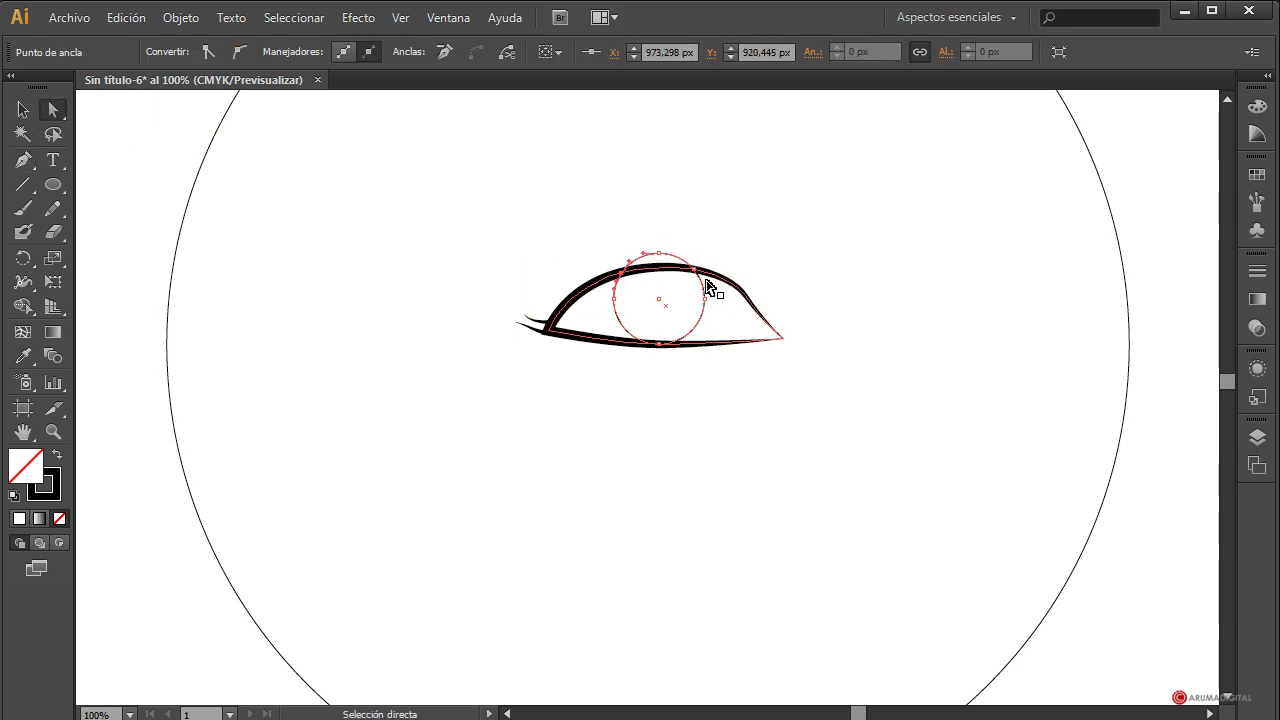
left_click_drag(658, 253, 658, 263)
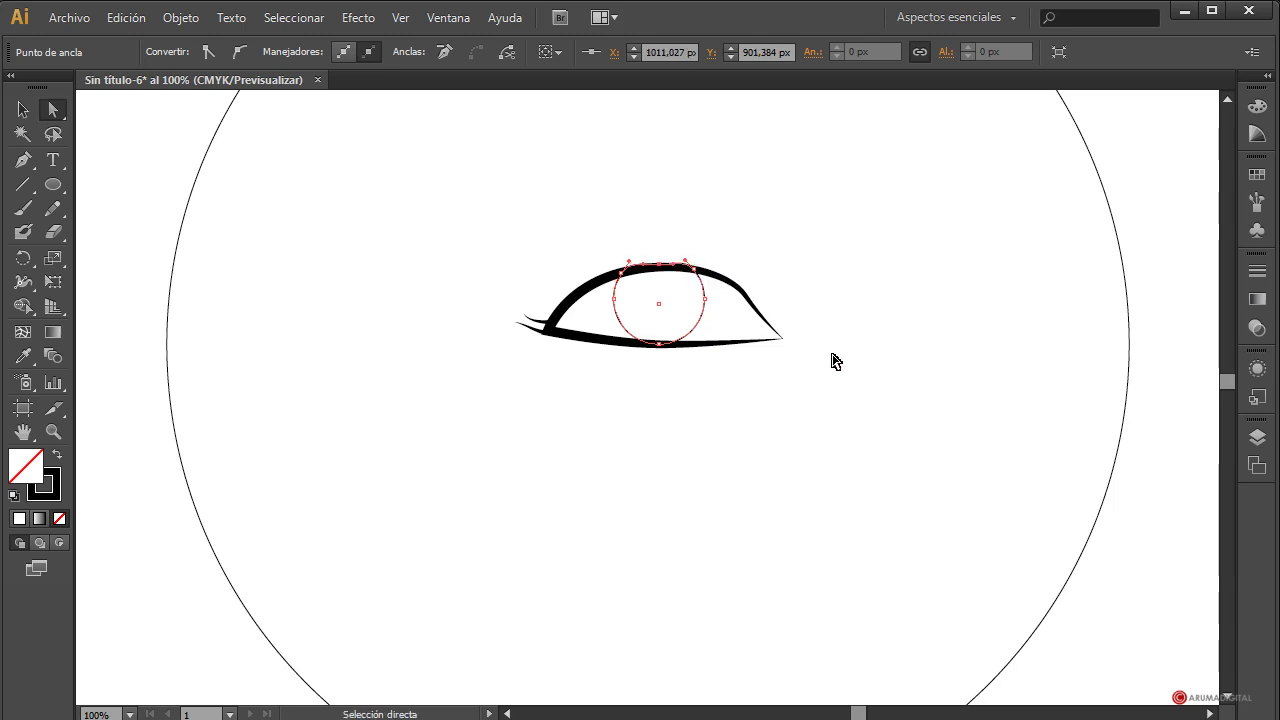
left_click(783, 488)
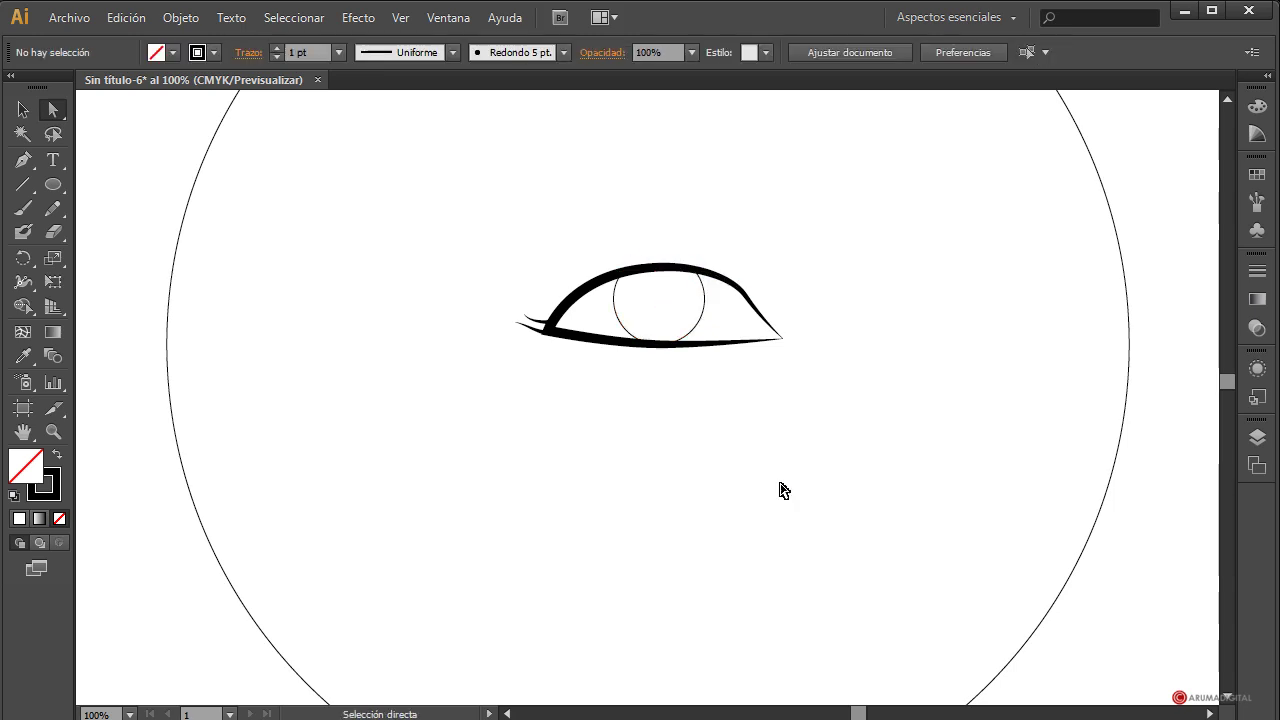
Set the iris outline's stroke weight to 3 pt.
left_click(700, 316)
left_click(724, 433)
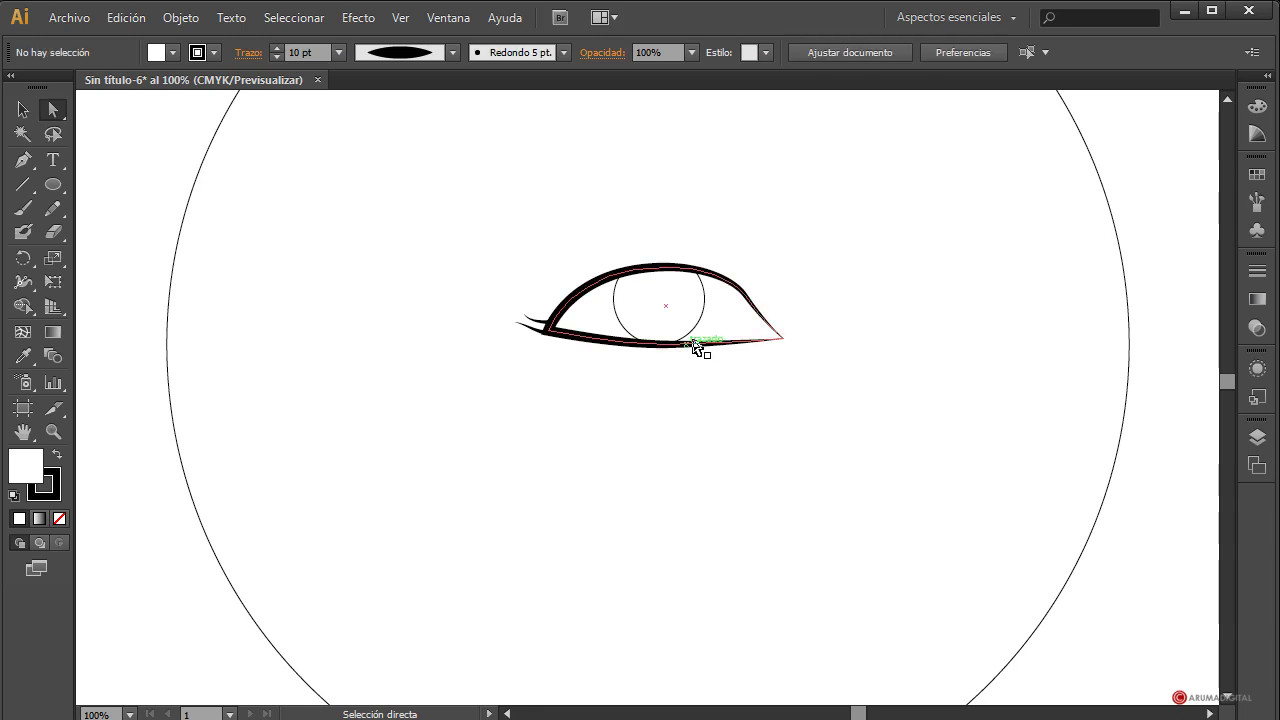
left_click(22, 110)
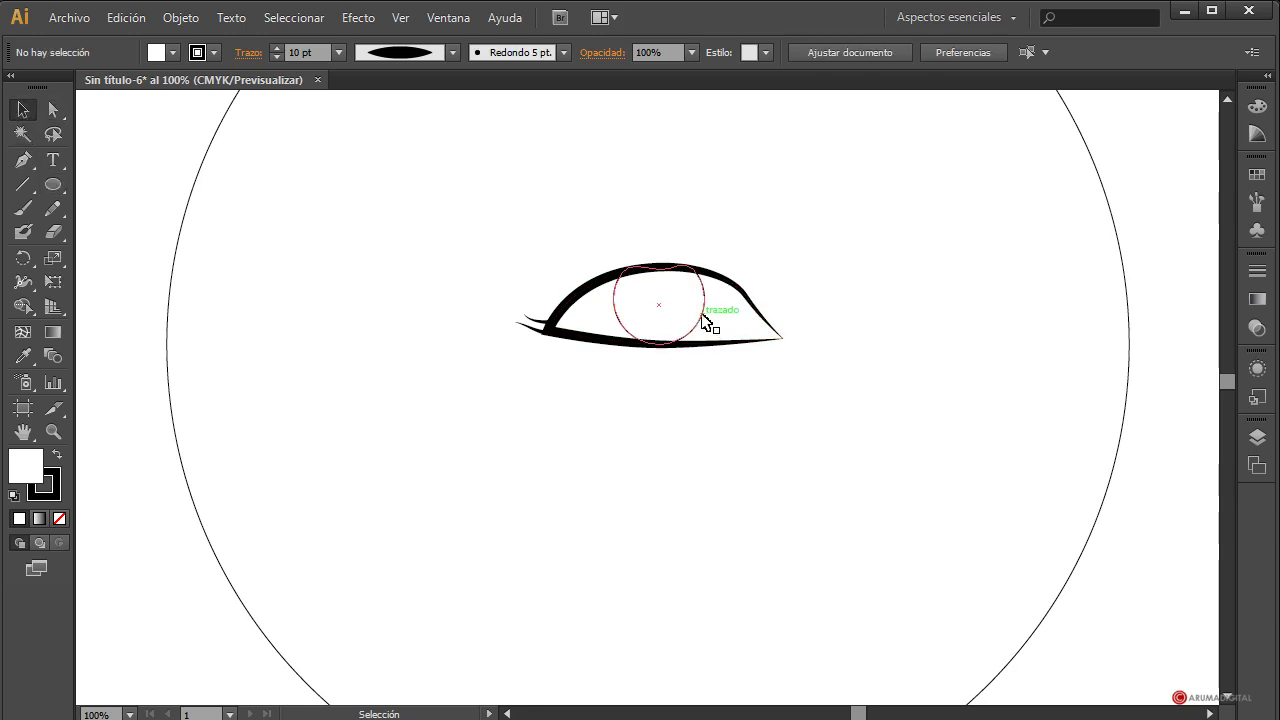
left_click(704, 316)
left_click(339, 53)
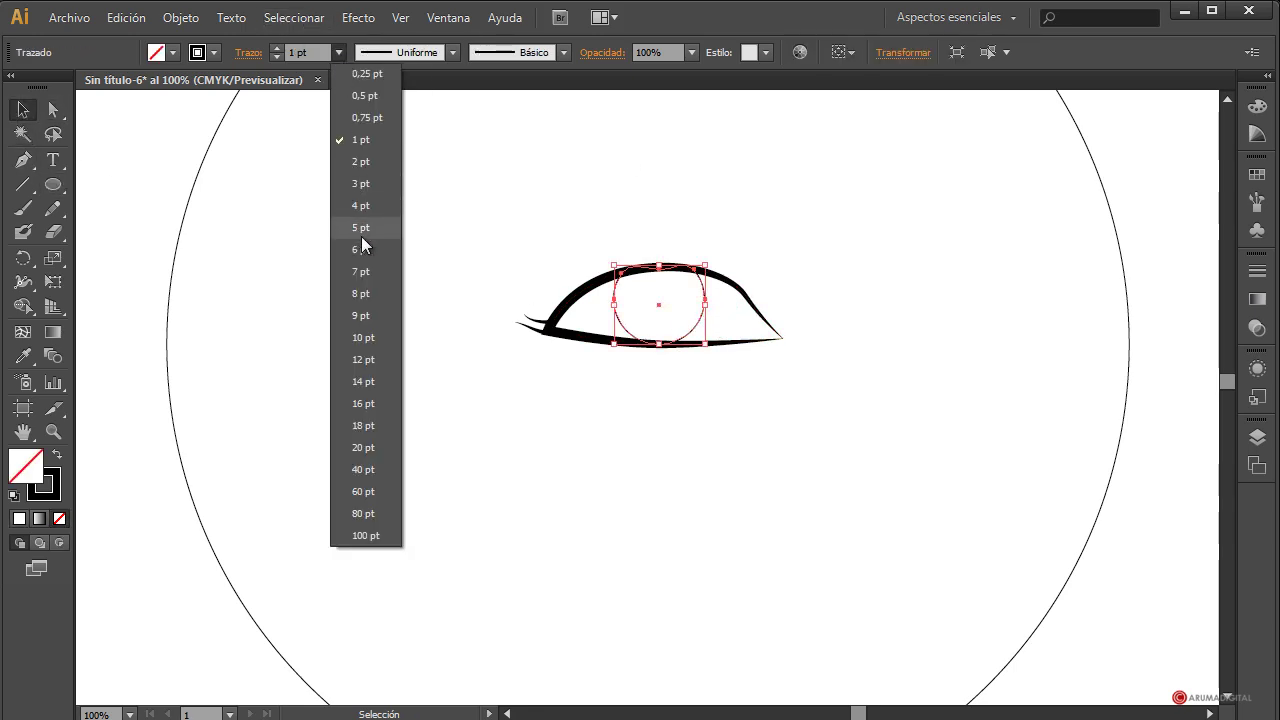
left_click(358, 185)
left_click(444, 323)
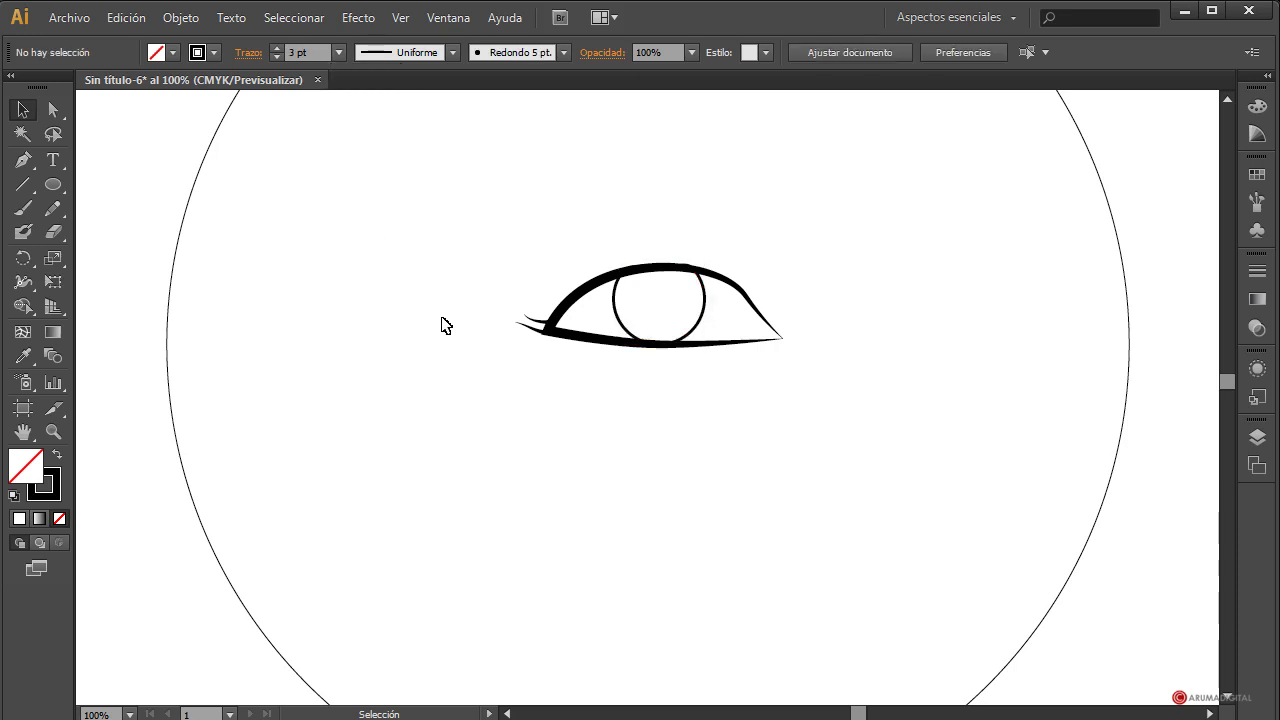
Apply the elliptical variable width profile that tapers at both ends to the iris outline.
left_click(703, 311)
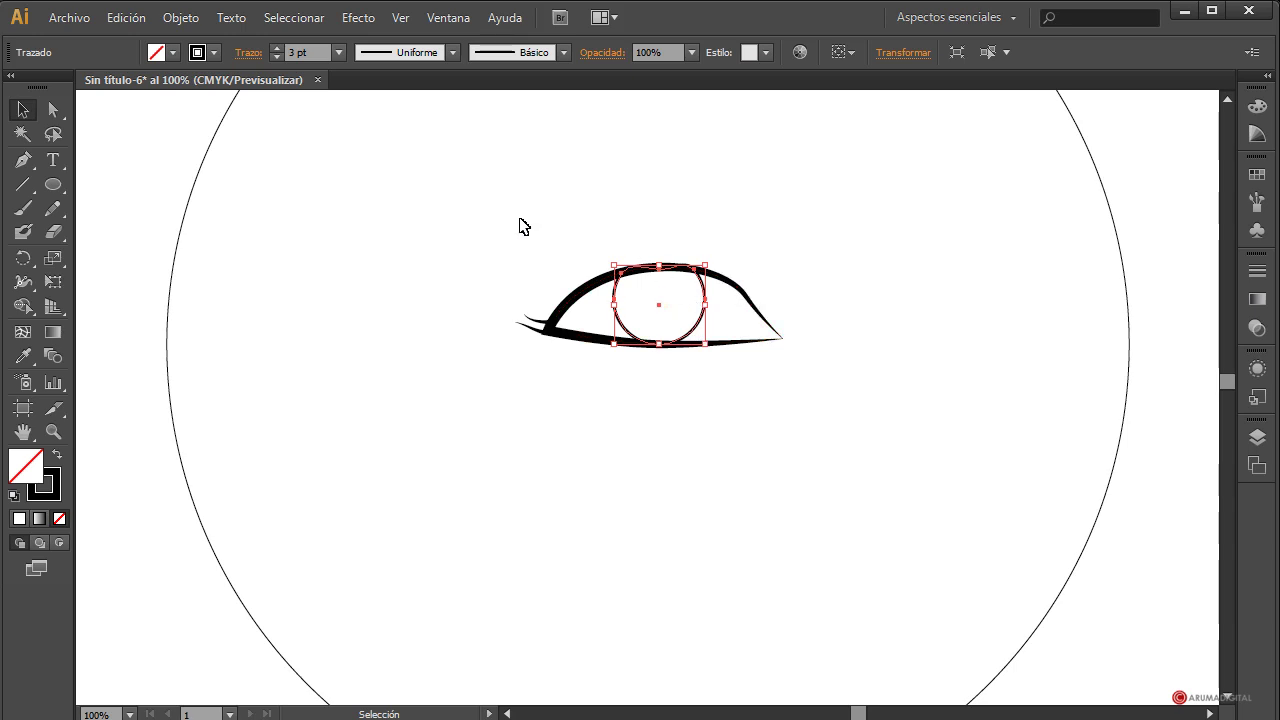
left_click(447, 52)
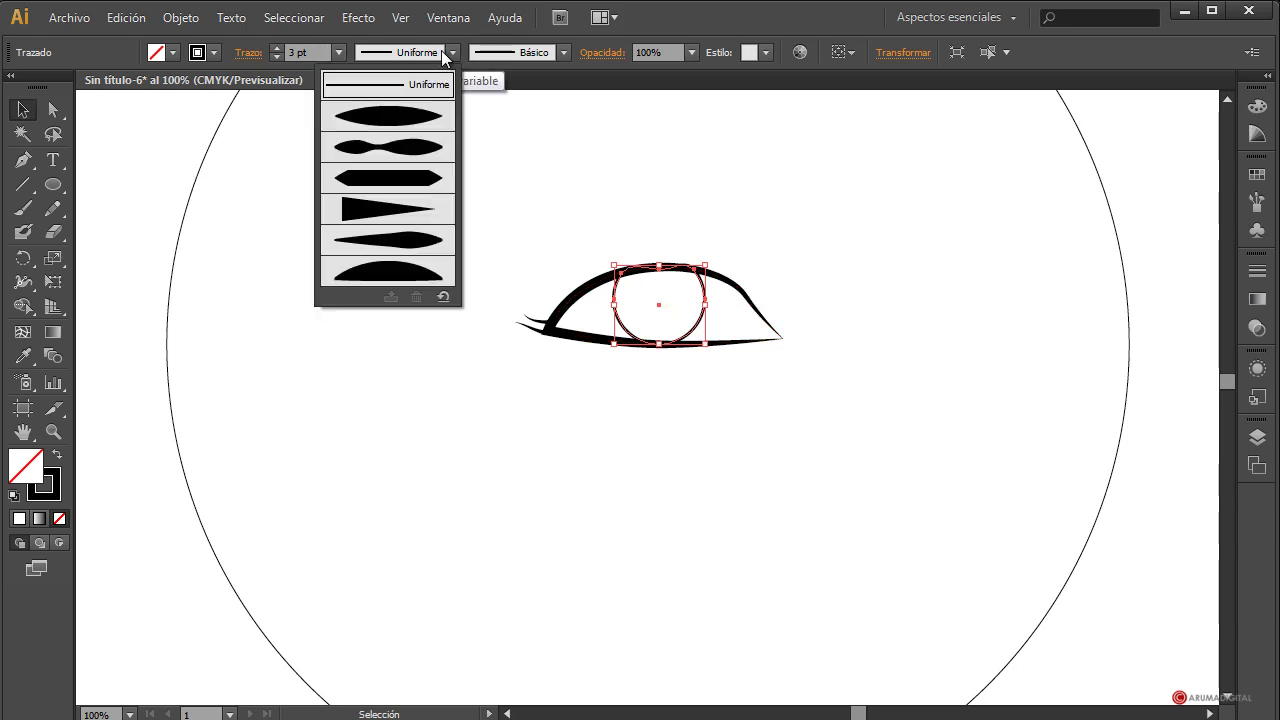
left_click(400, 130)
left_click(871, 292)
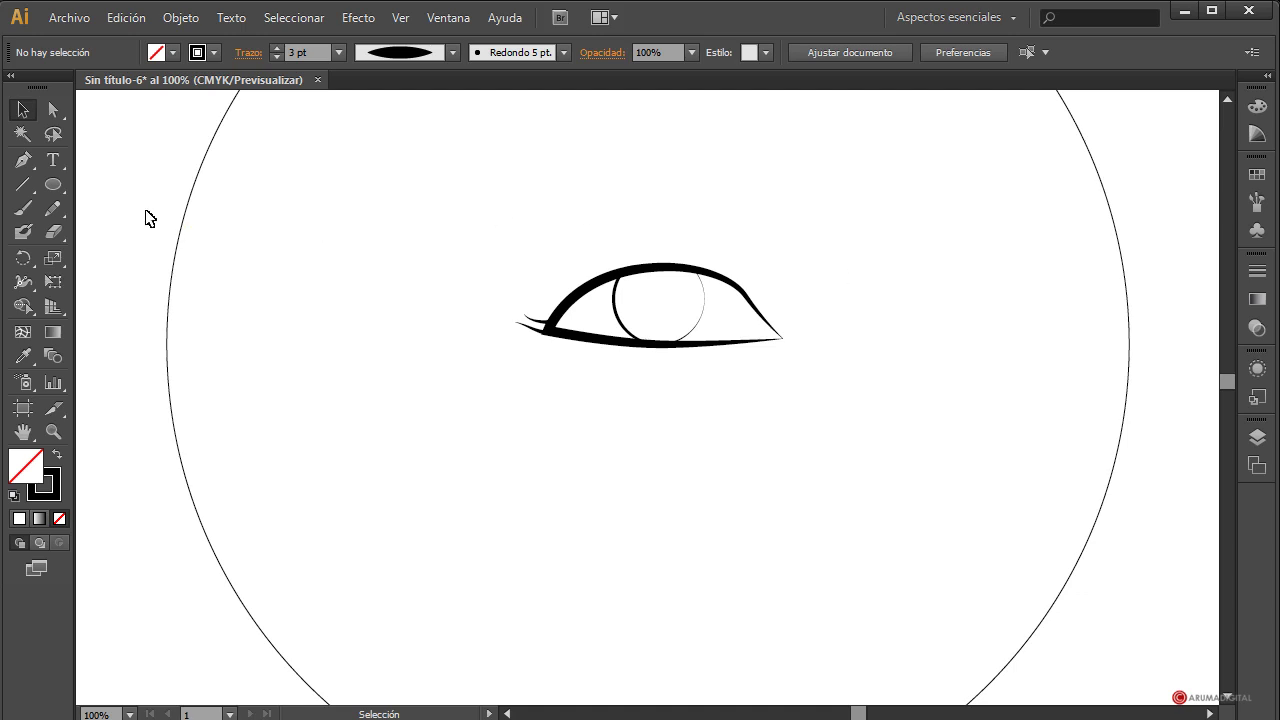
Draw a smaller circle for the pupil below the eye, then move it into the iris and scale it to fit inside.
left_click(53, 184)
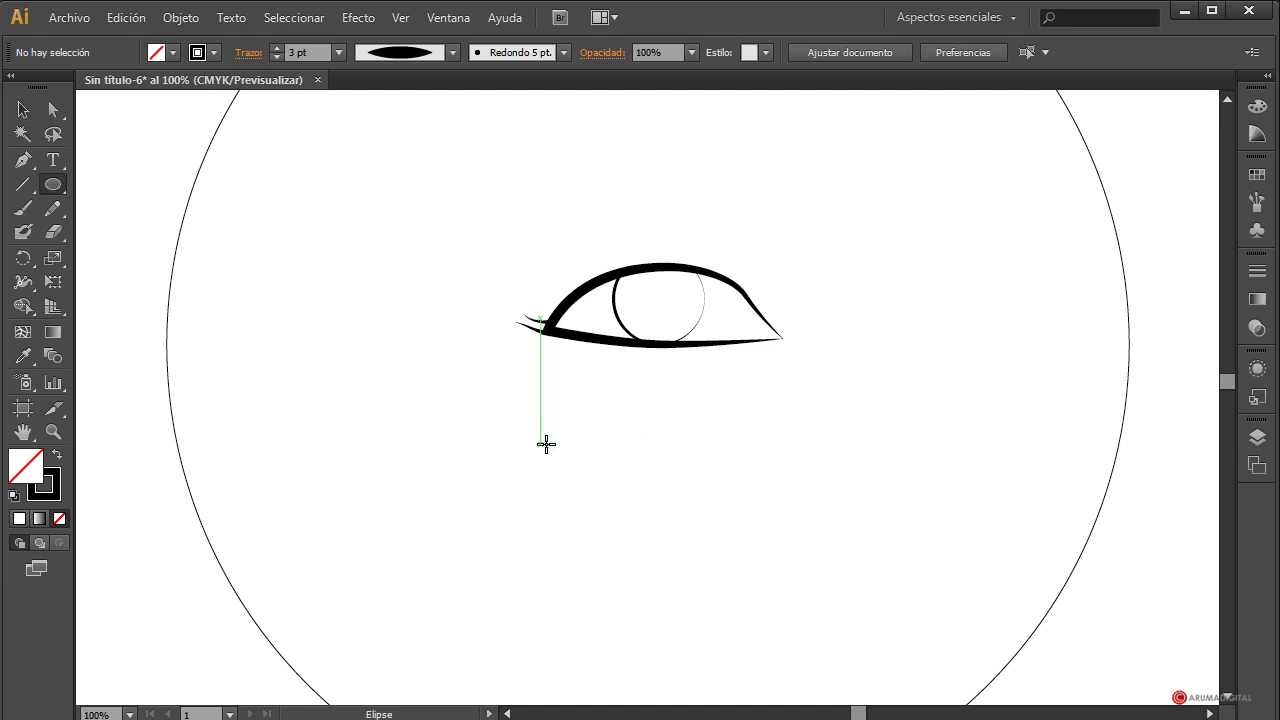
left_click_drag(548, 444, 616, 511)
key("v")
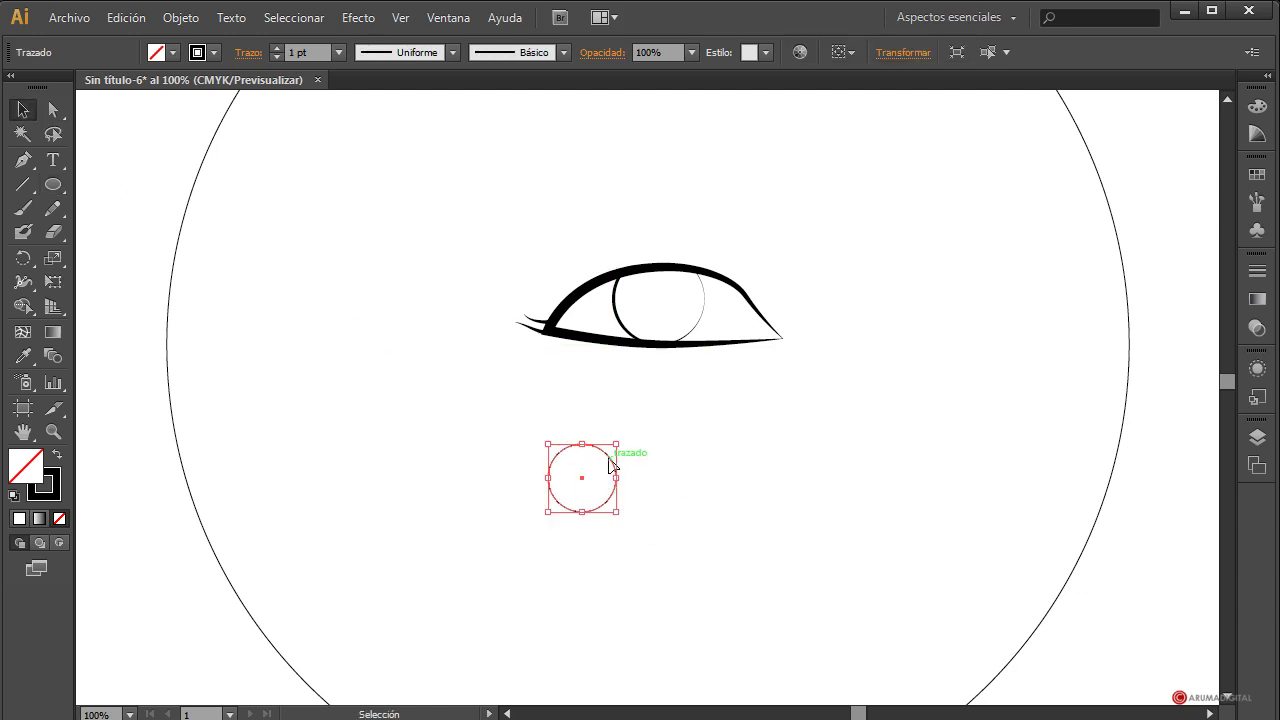
left_click_drag(618, 452, 689, 276)
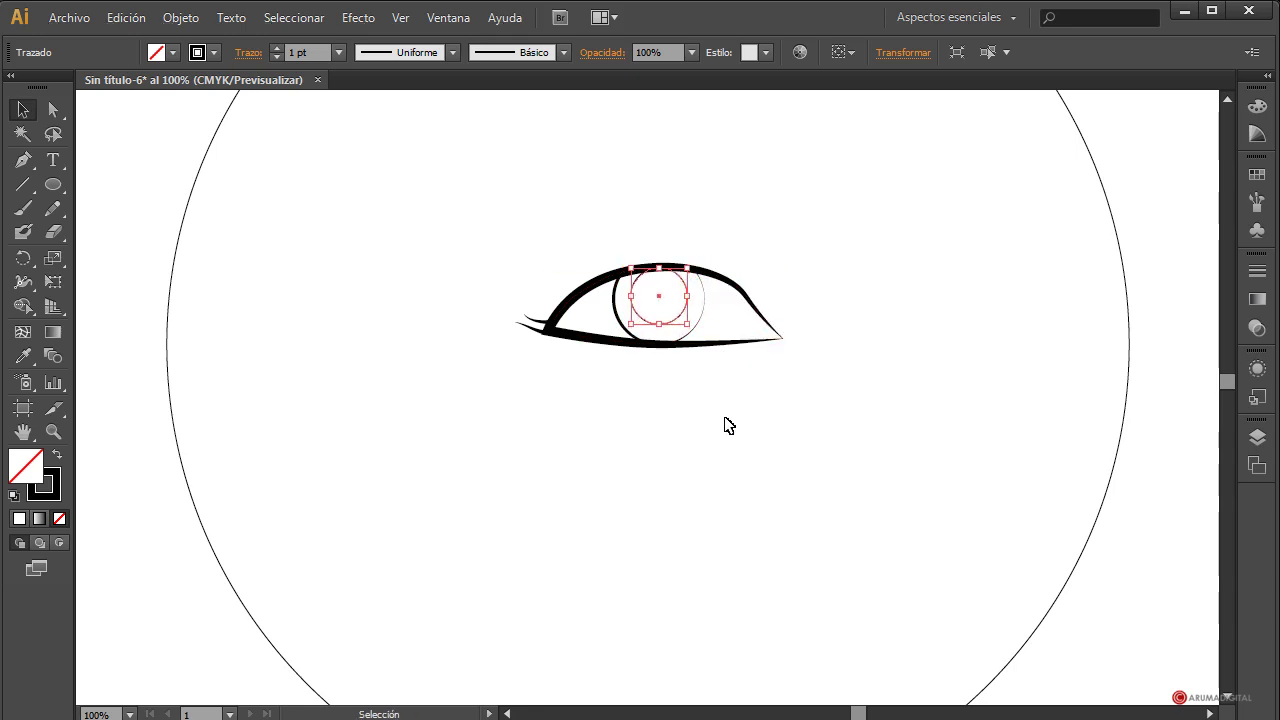
Fill the pupil circle with black.
left_click(702, 380)
left_click(677, 322)
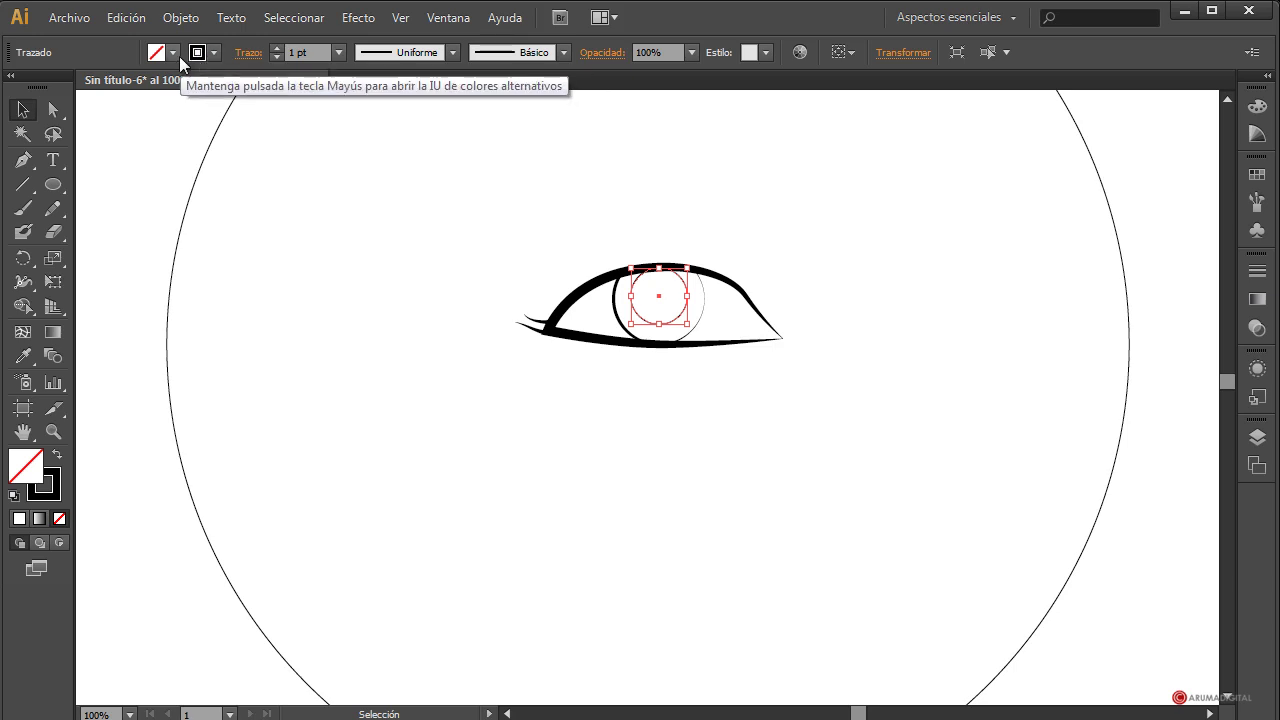
left_click(172, 52)
left_click(34, 94)
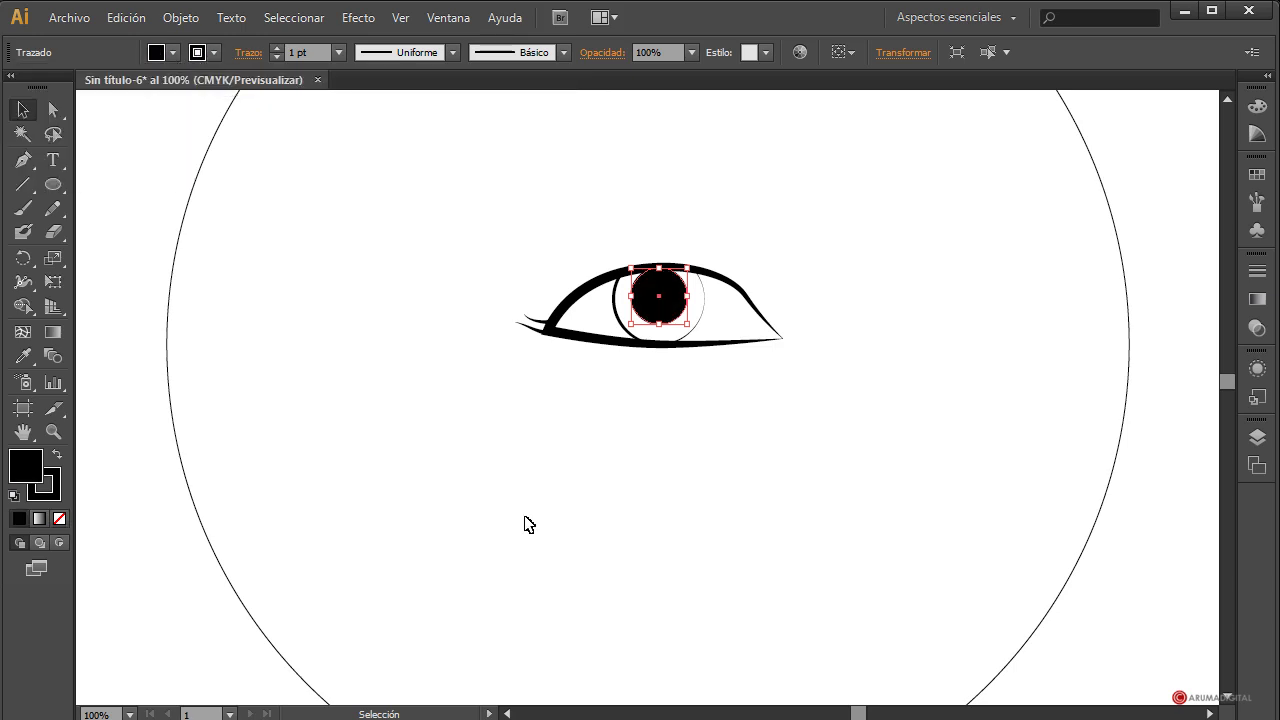
left_click(545, 538)
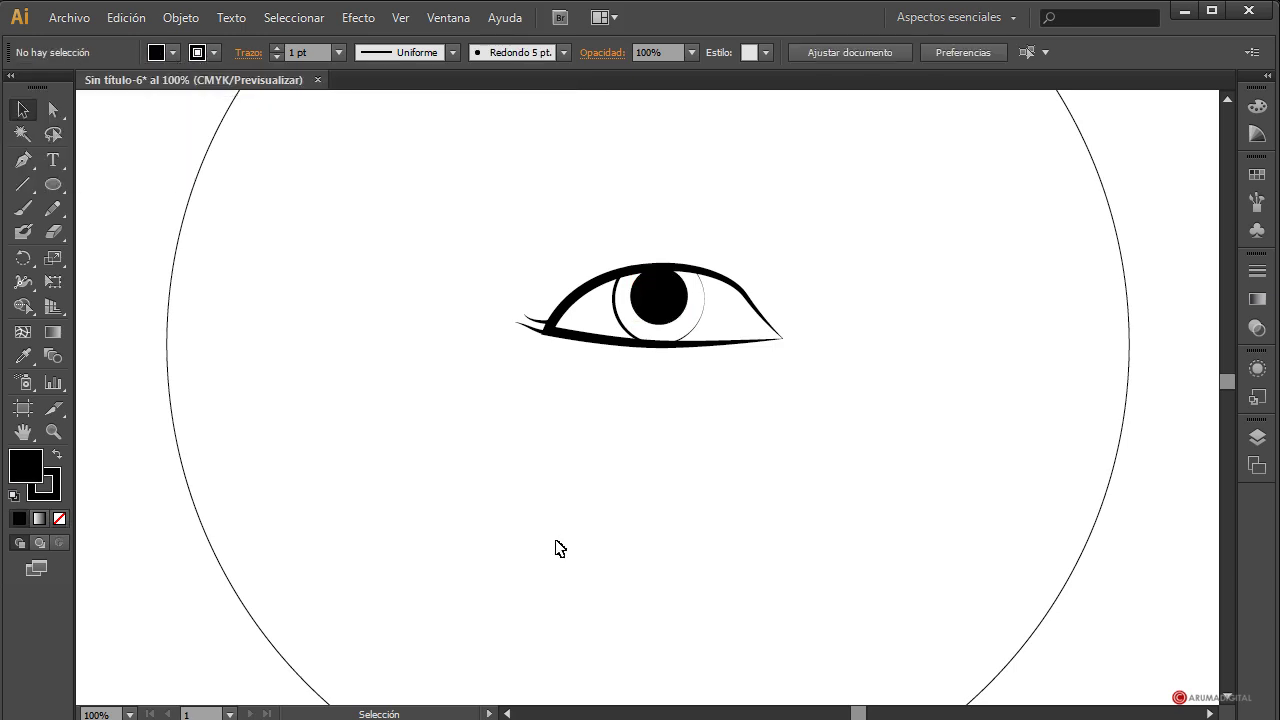
Nudge the pupil slightly down and shrink it around its center to about half the iris's width.
left_click(684, 308)
key("Down")
key("Down")
left_click(648, 480)
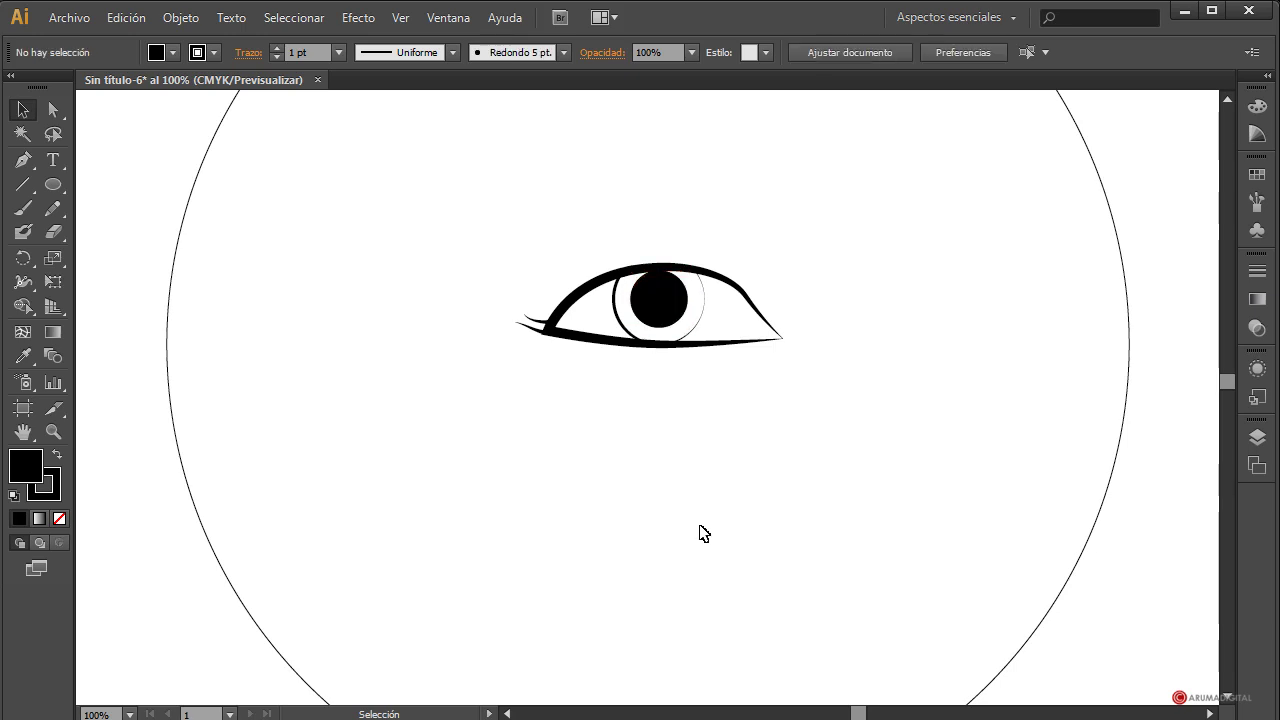
left_click(686, 312)
mouse_move(688, 270)
left_mouse_down()
mouse_move(742, 268)
mouse_move(686, 270)
left_mouse_up()
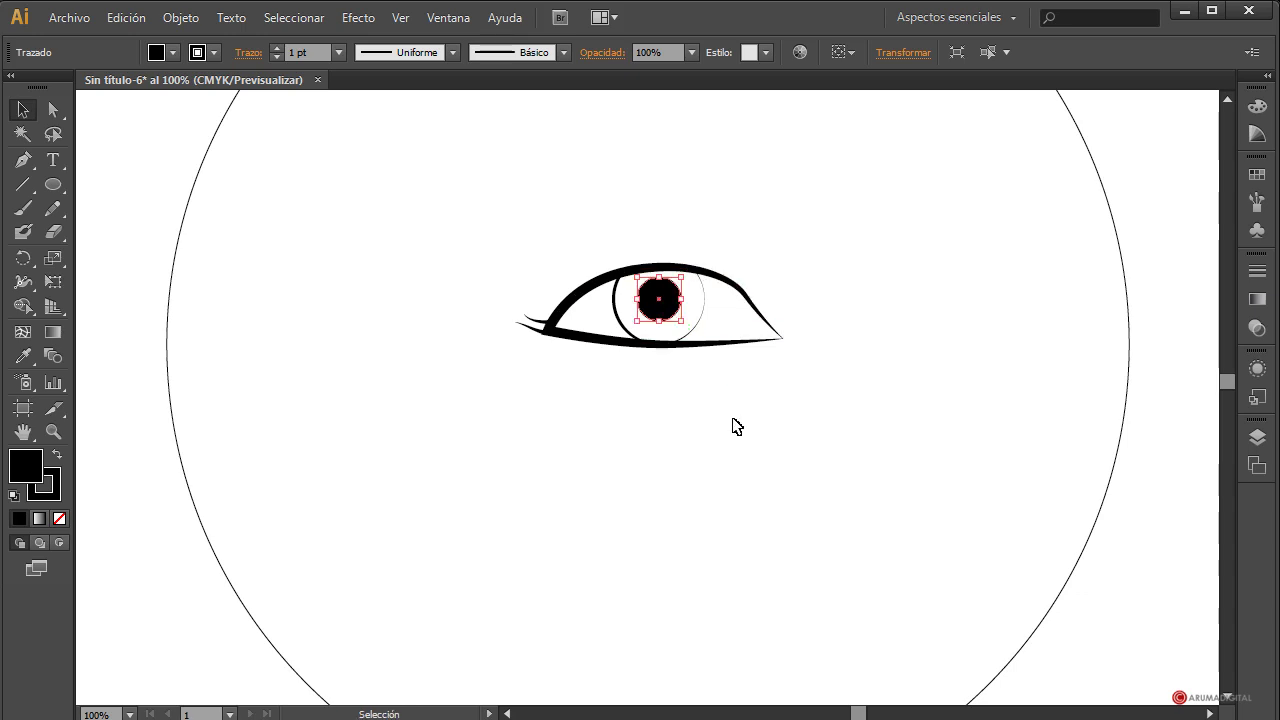
left_click(749, 472)
left_click(660, 306)
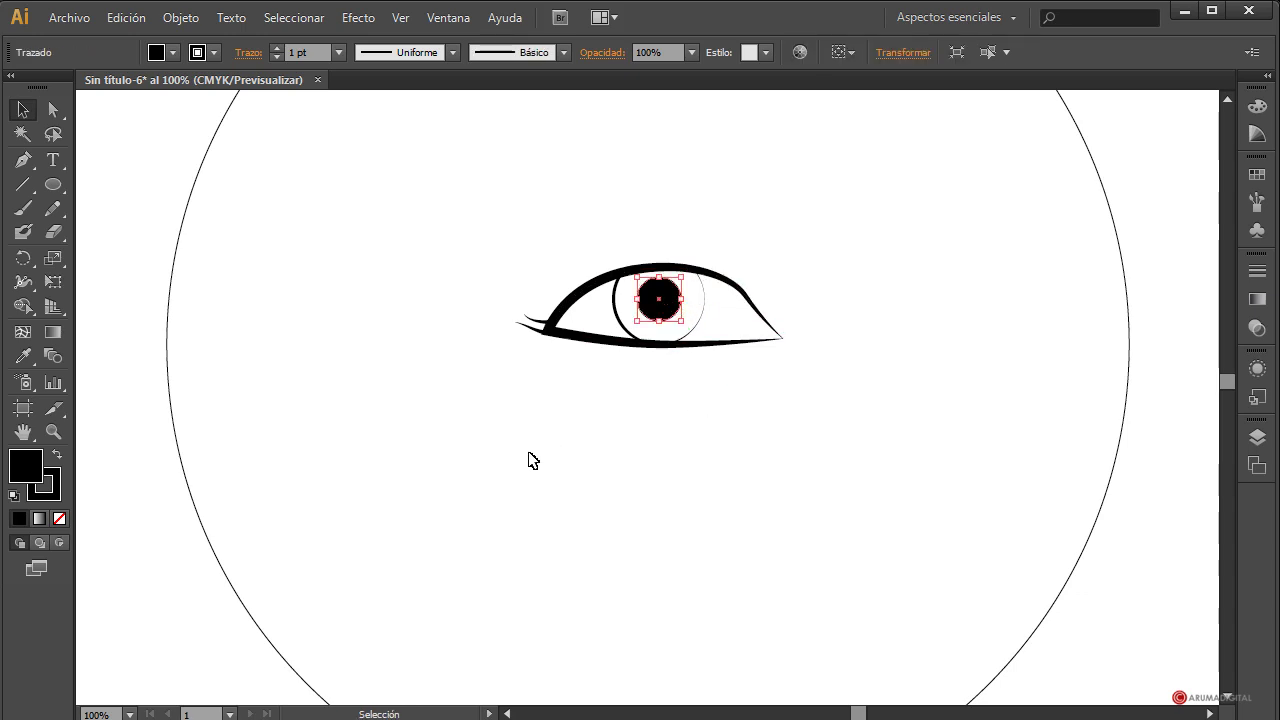
Draw a tiny white-filled circle as a light reflection and place it at the pupil's upper left.
left_click(53, 184)
mouse_move(482, 418)
left_mouse_down()
mouse_move(498, 435)
mouse_move(486, 428)
left_mouse_up()
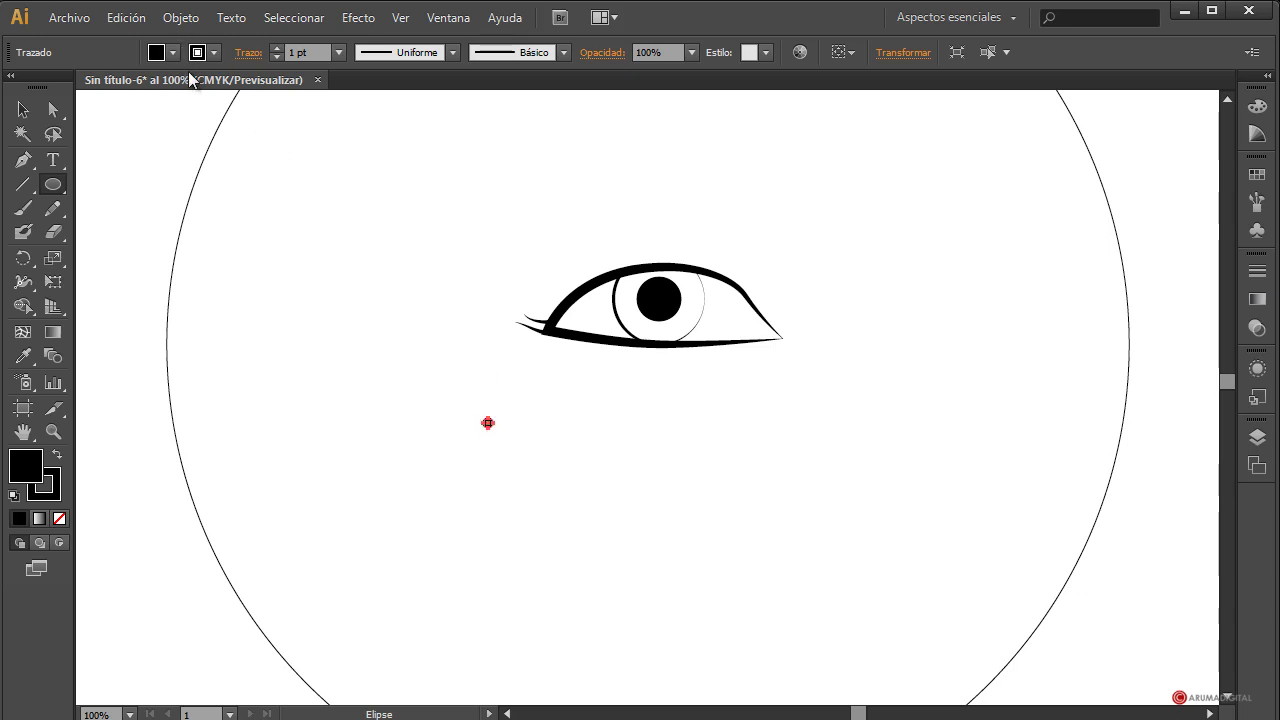
left_click(173, 52)
left_click(6, 88)
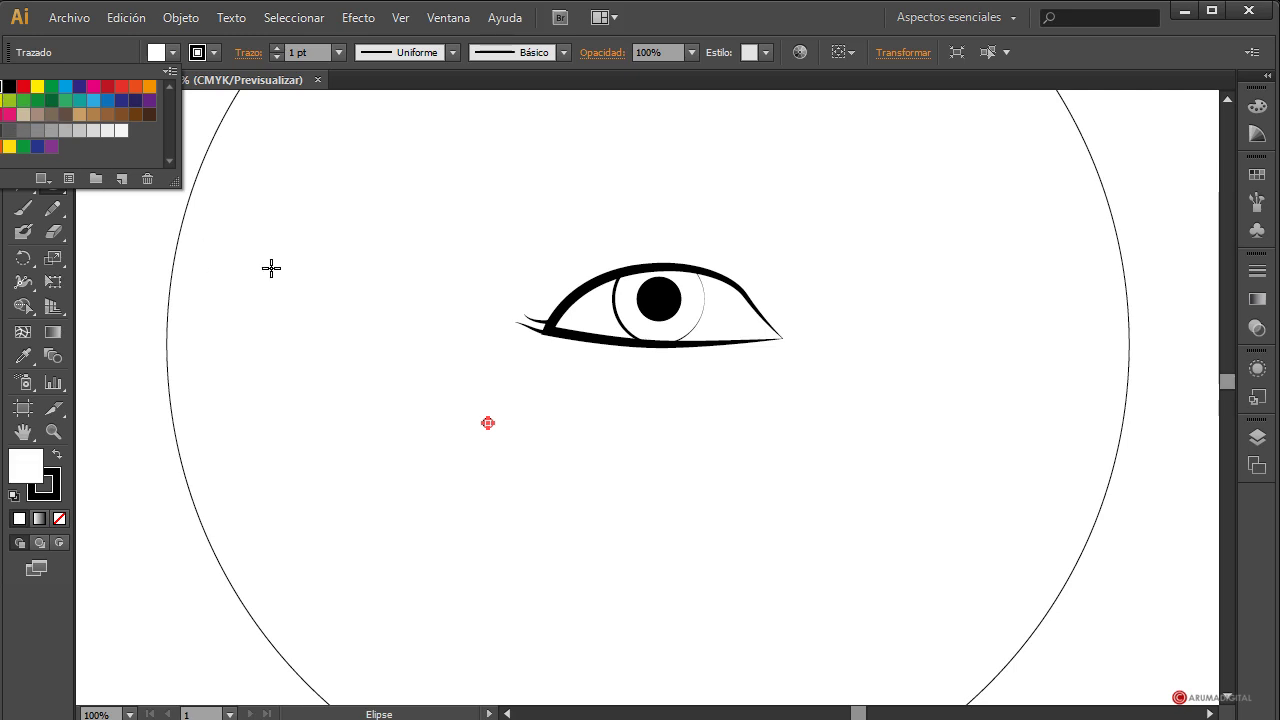
left_click(543, 28)
left_click(22, 109)
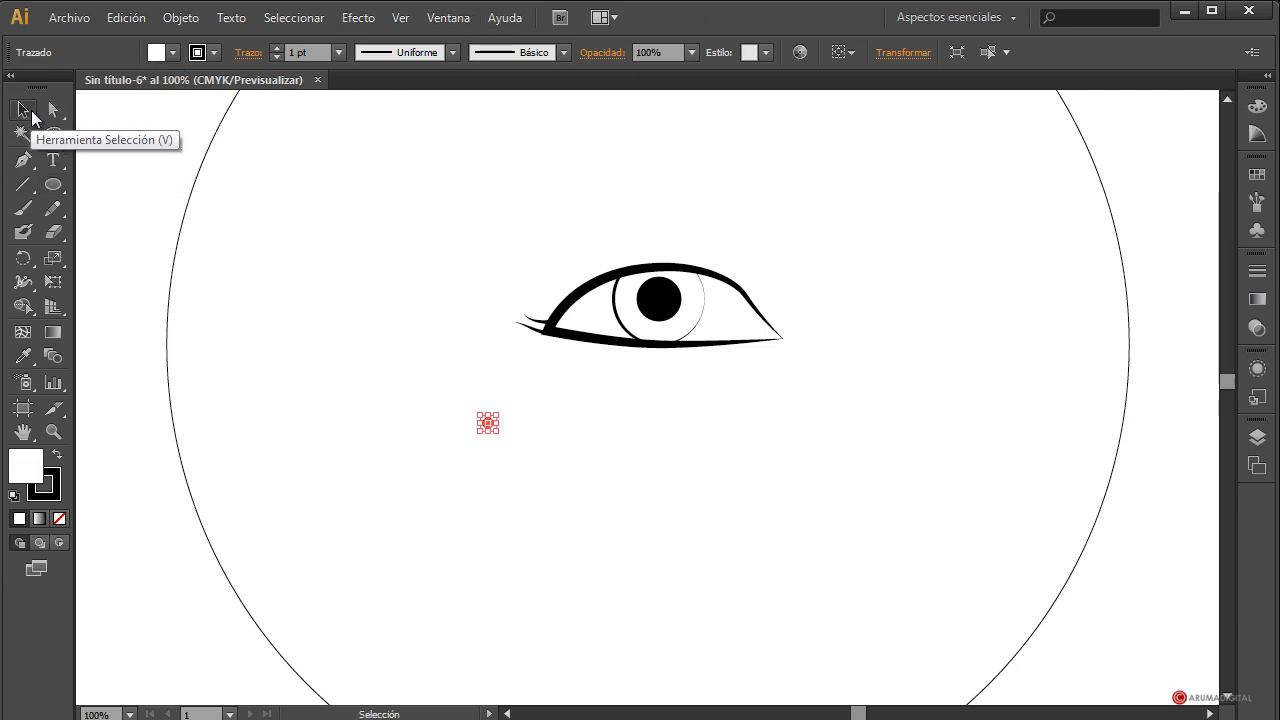
left_click_drag(488, 424, 653, 295)
left_click(706, 478)
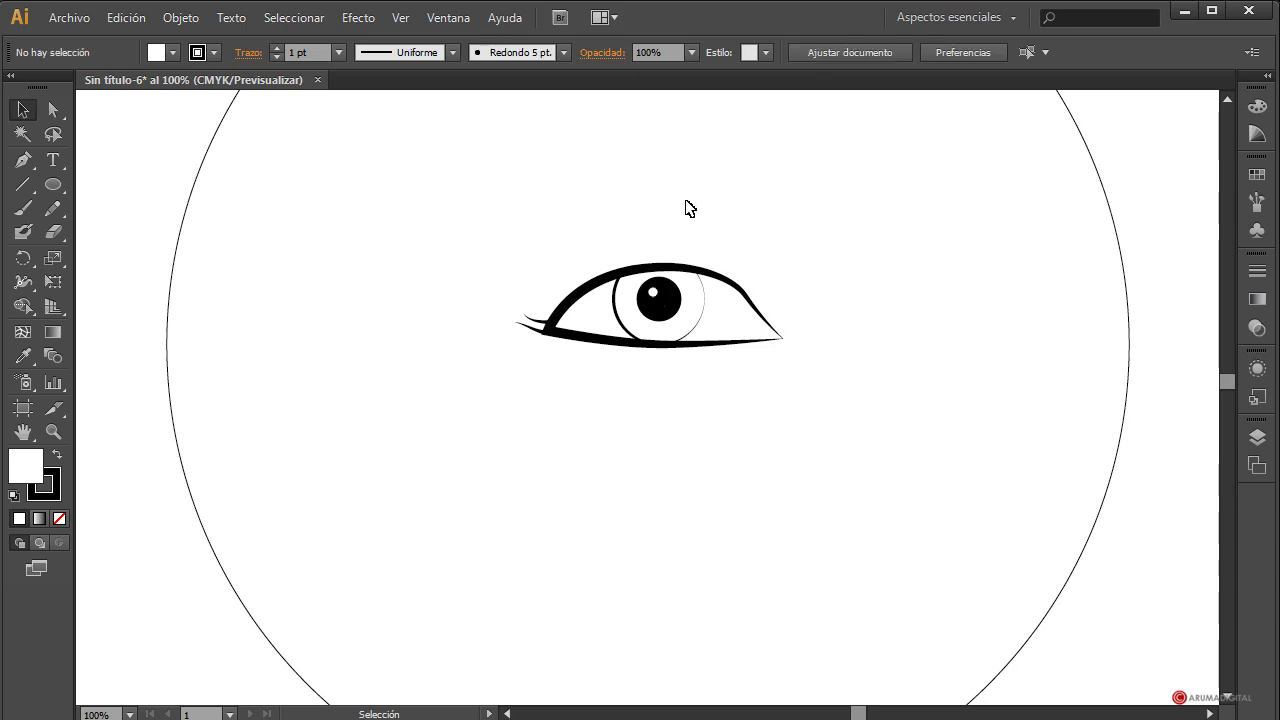
Group all parts of the eye, including the eyelashes, and move the group a little down inside the large circle.
left_click_drag(708, 342, 512, 388)
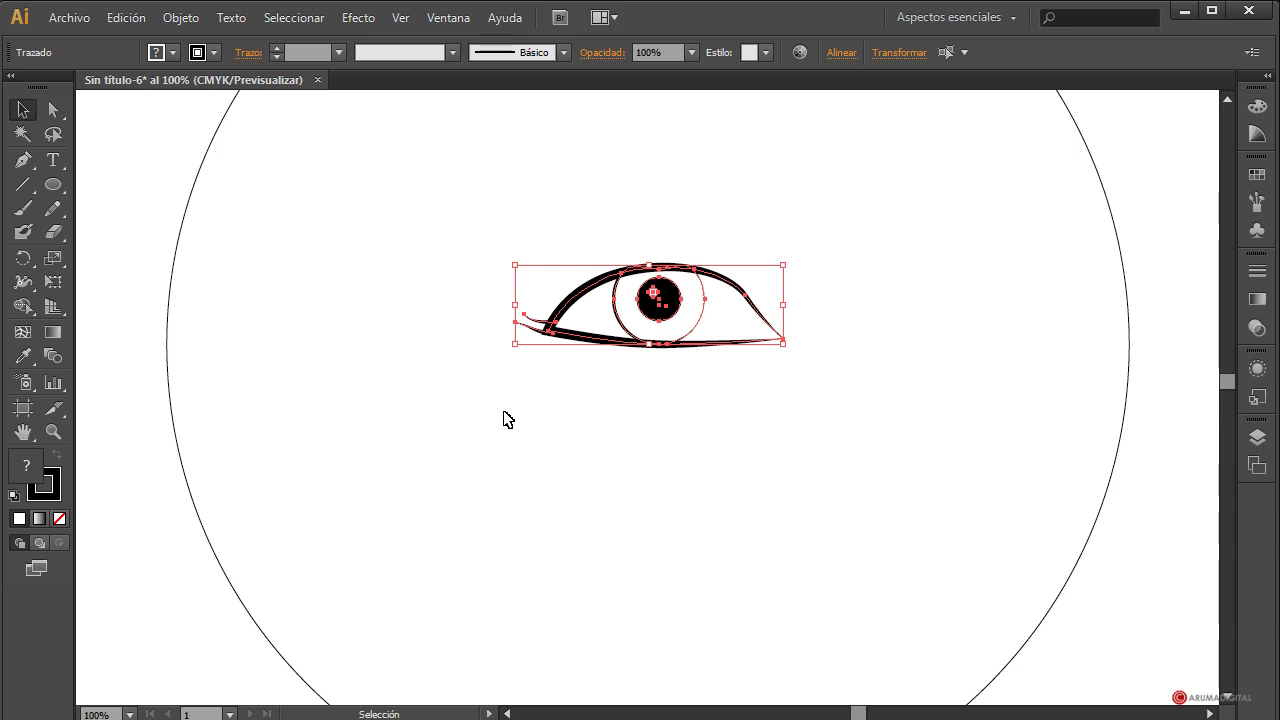
left_click(626, 433)
left_click_drag(755, 279, 440, 400)
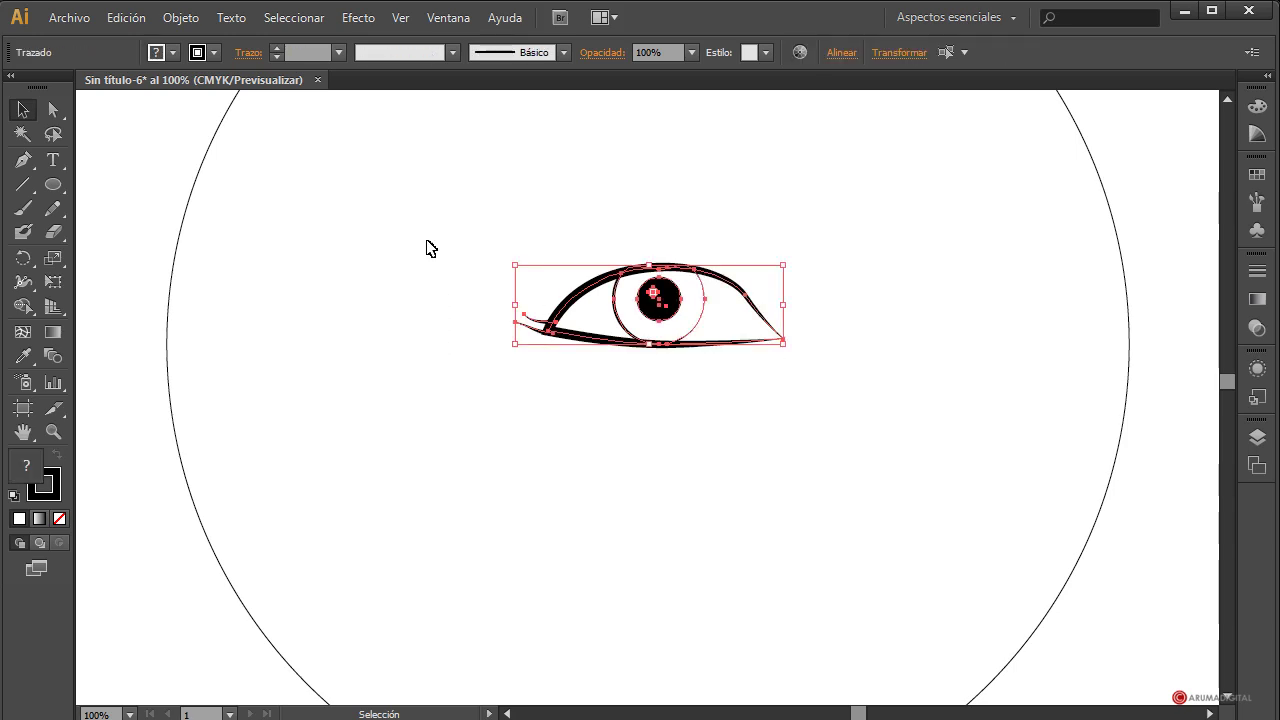
left_click(181, 18)
left_click(214, 94)
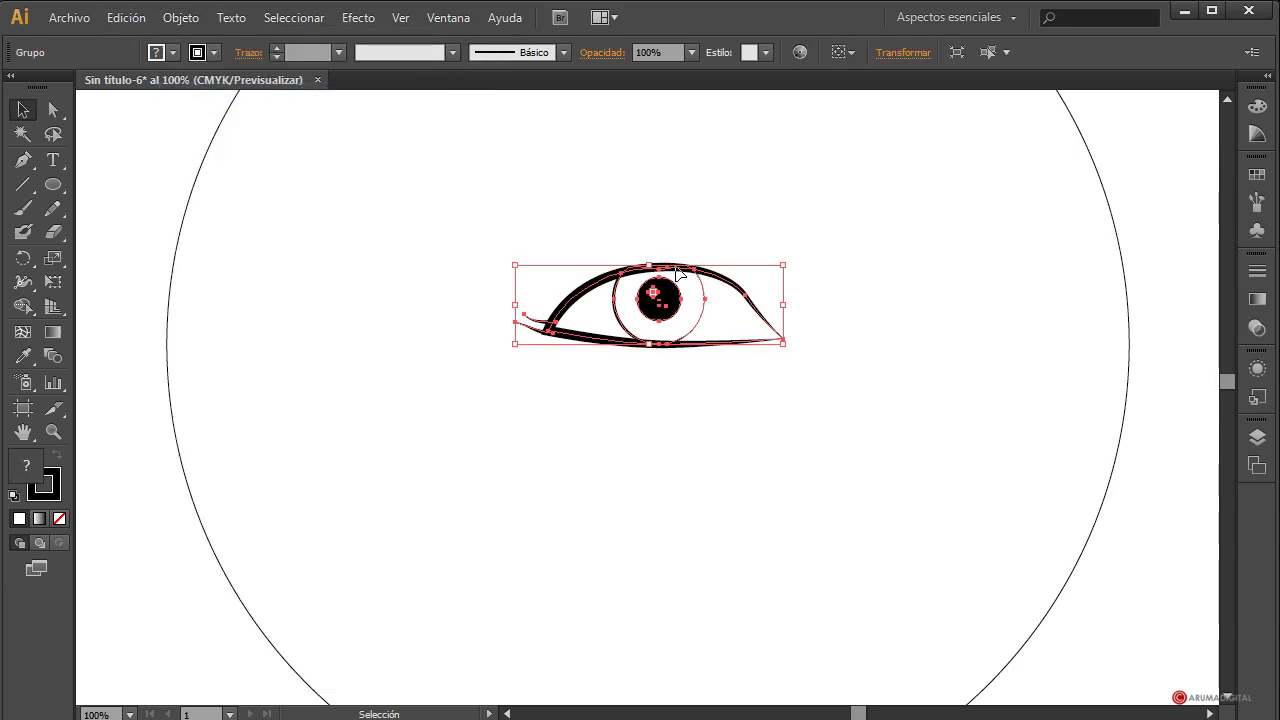
left_click_drag(668, 254, 708, 403)
left_click(700, 340)
left_click(796, 451)
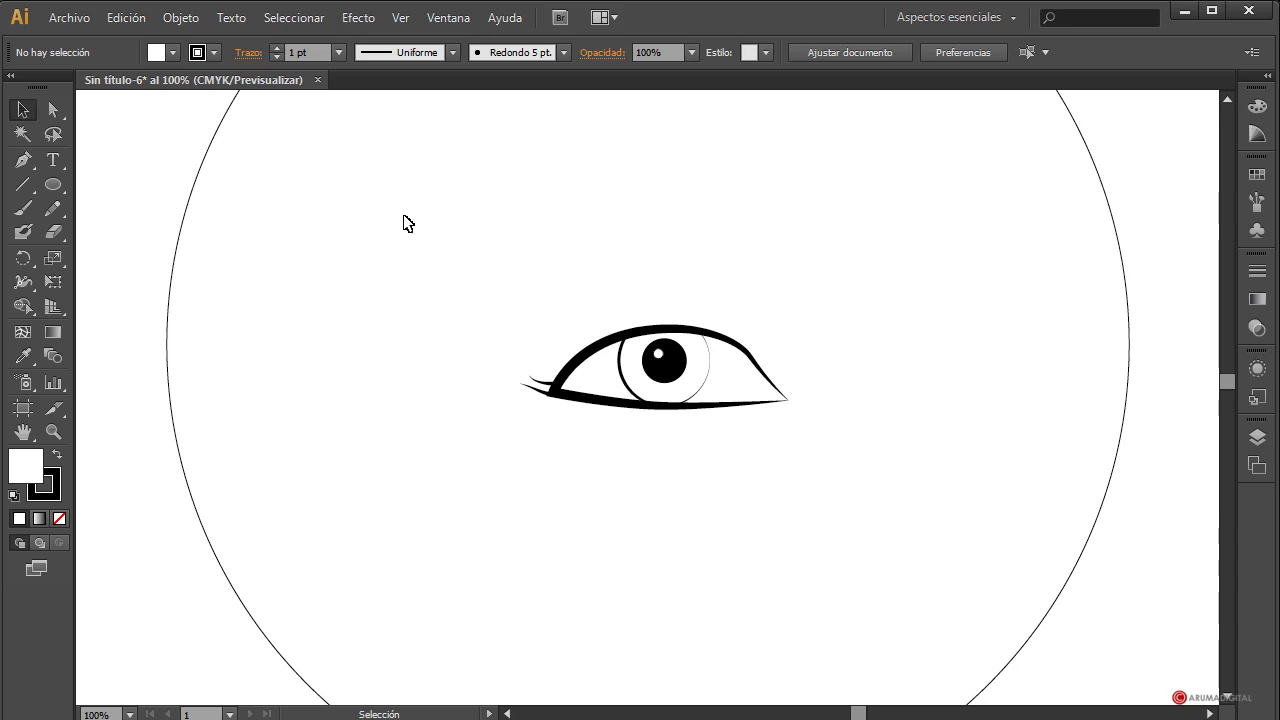
Draw a straight line above the eye, rising to the right, and lower its right endpoint to about Y 934 px.
left_click(24, 188)
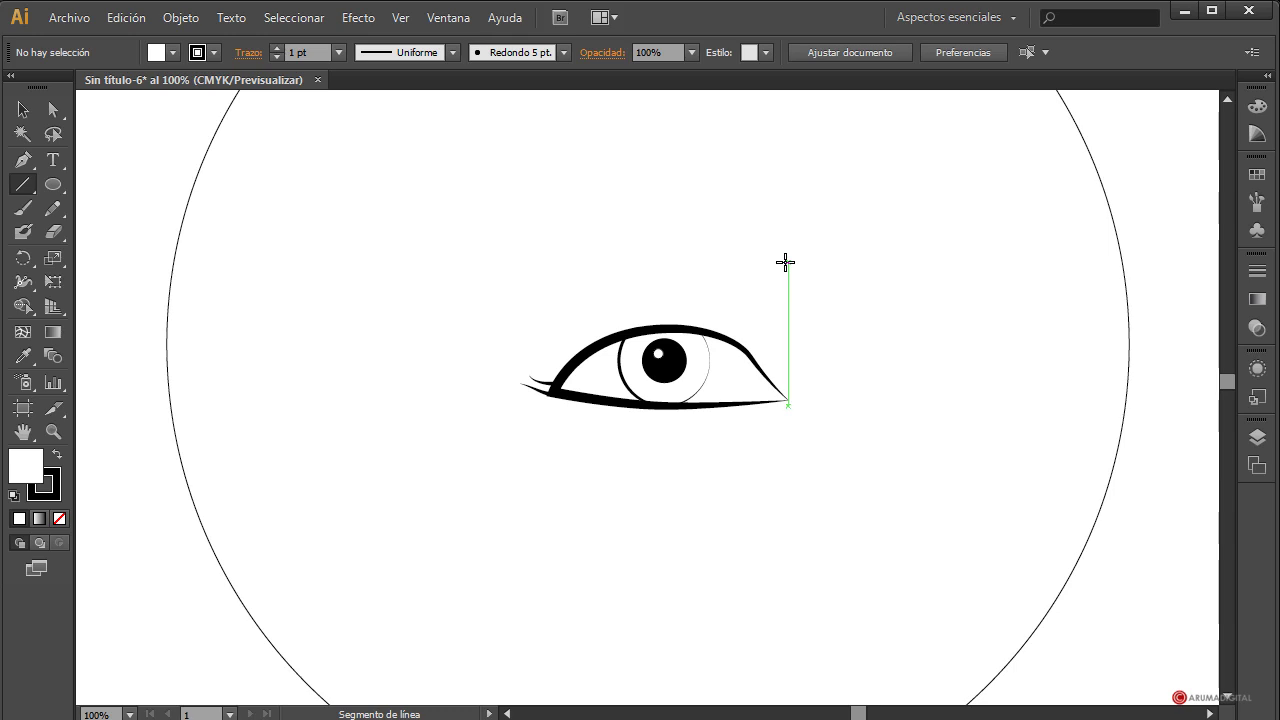
left_click_drag(785, 262, 510, 319)
left_click(53, 110)
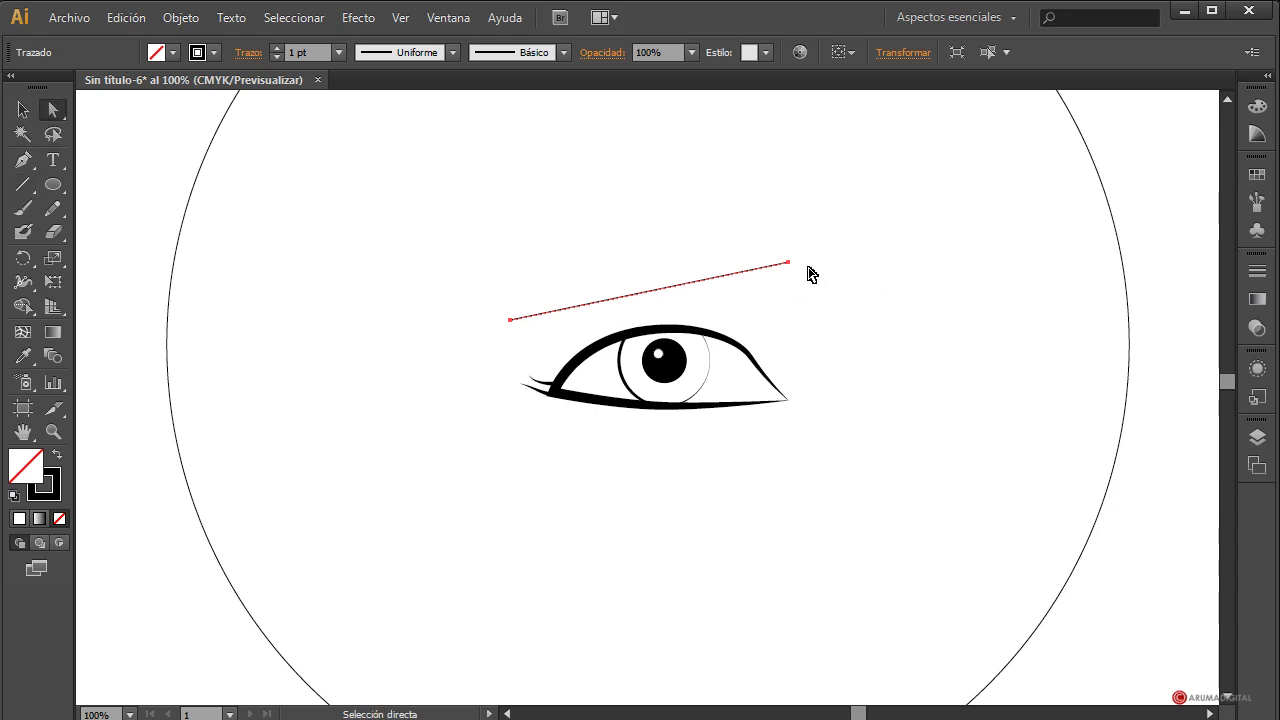
left_click_drag(789, 263, 790, 285)
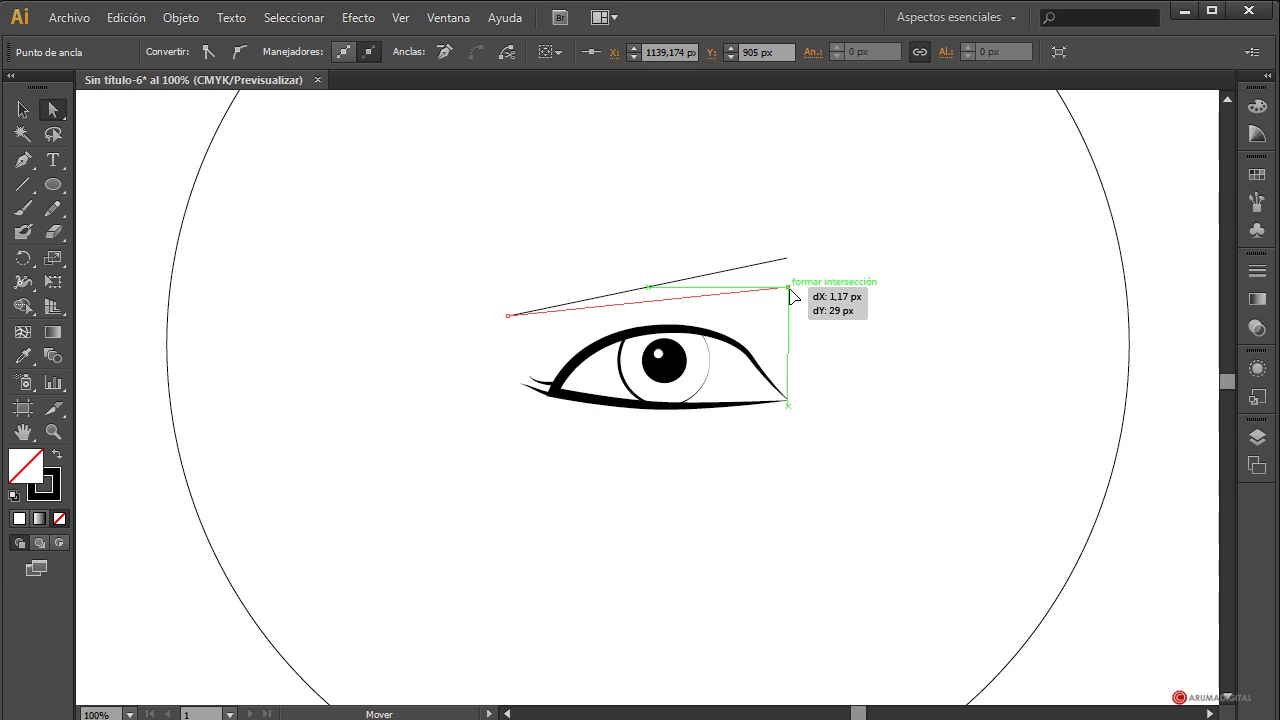
left_click_drag(790, 291, 789, 289)
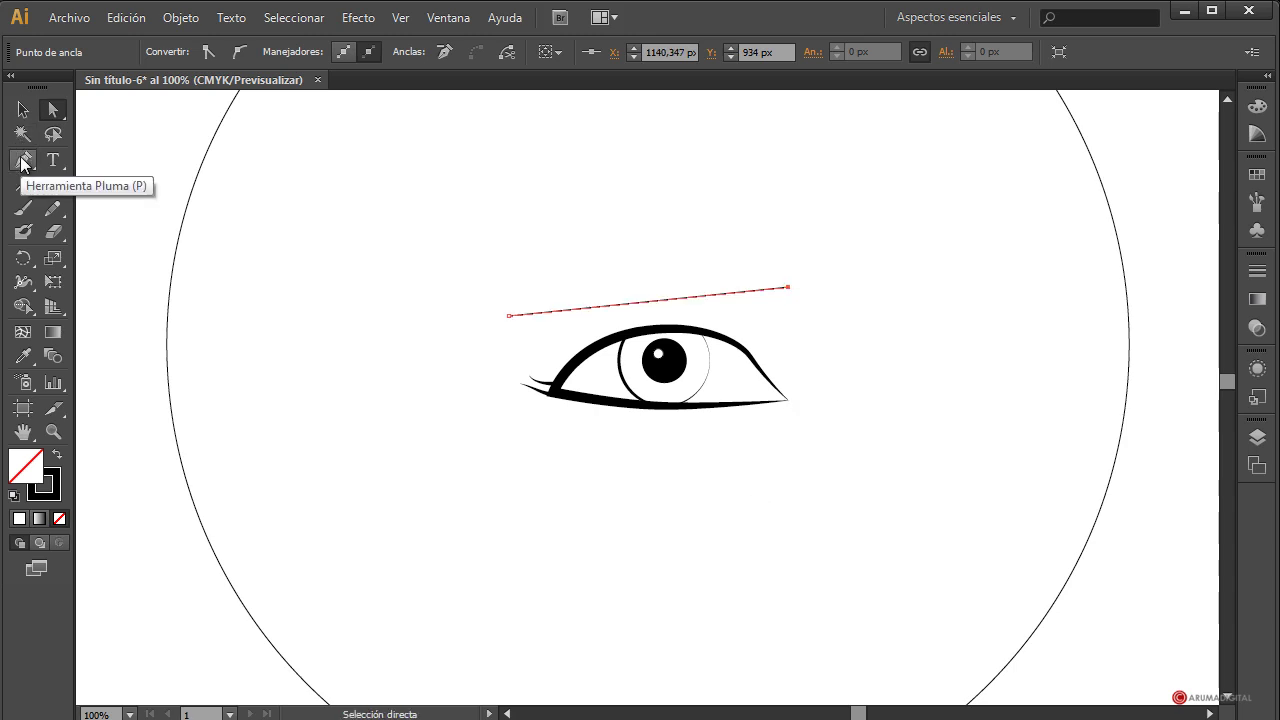
Add an anchor point a third along the line above the eye, raise it to X 950, Y 920 px, and make it smooth.
left_click(23, 160)
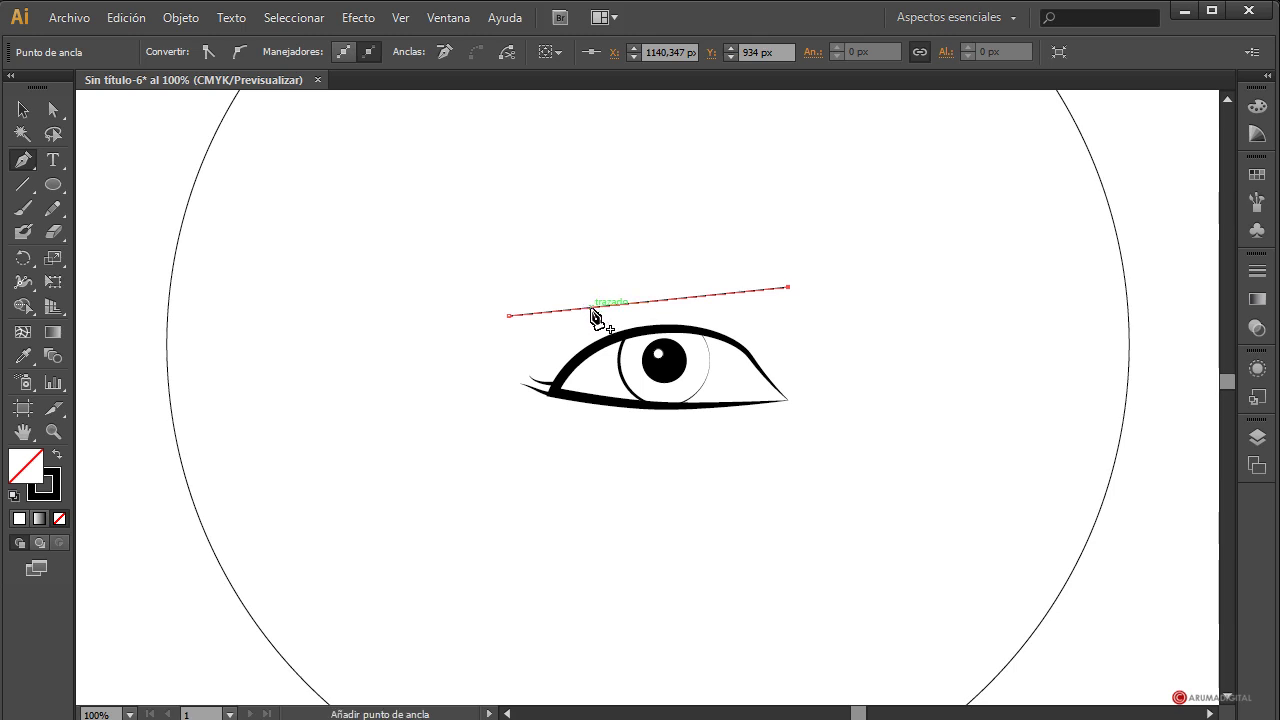
left_click(603, 306)
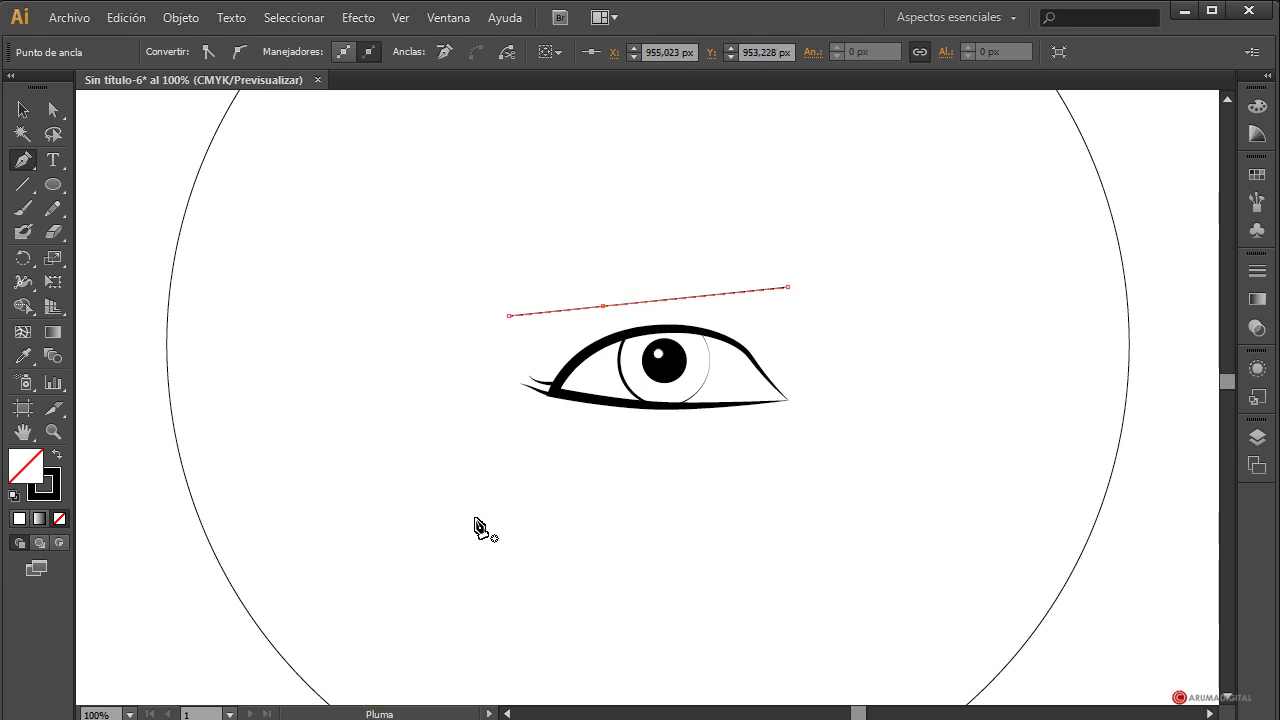
left_click(53, 110)
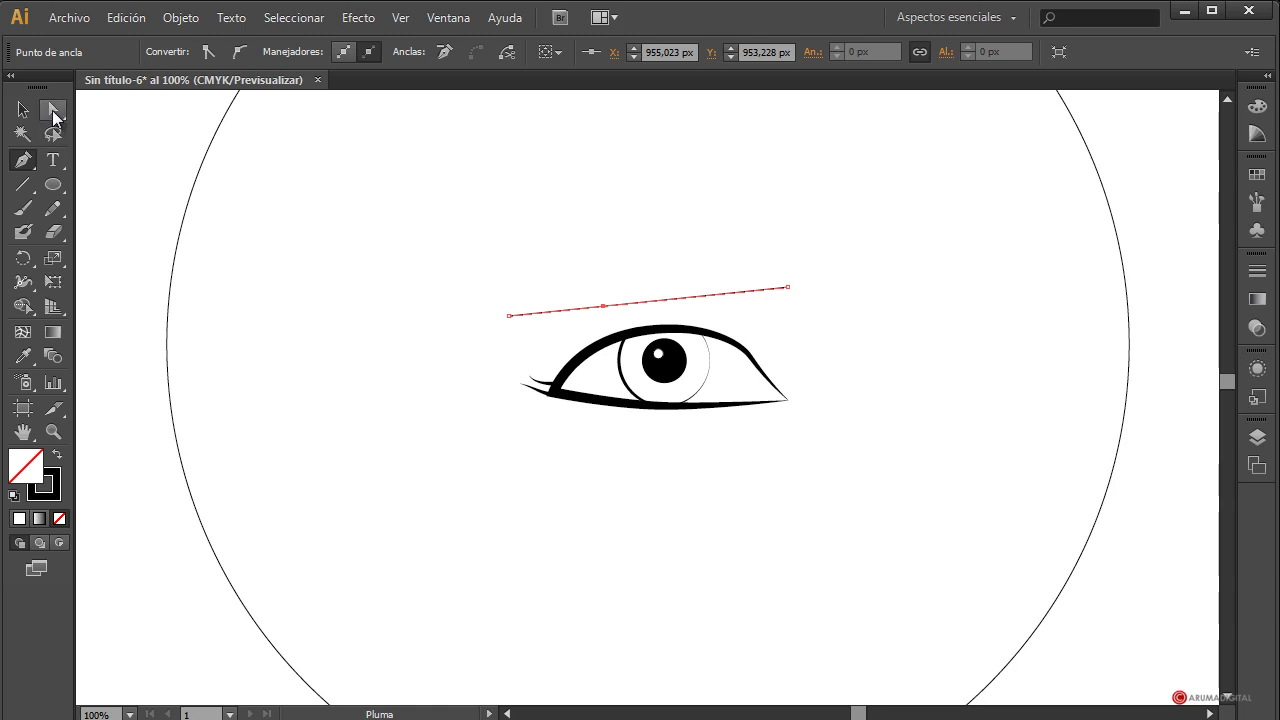
left_click_drag(603, 310, 598, 276)
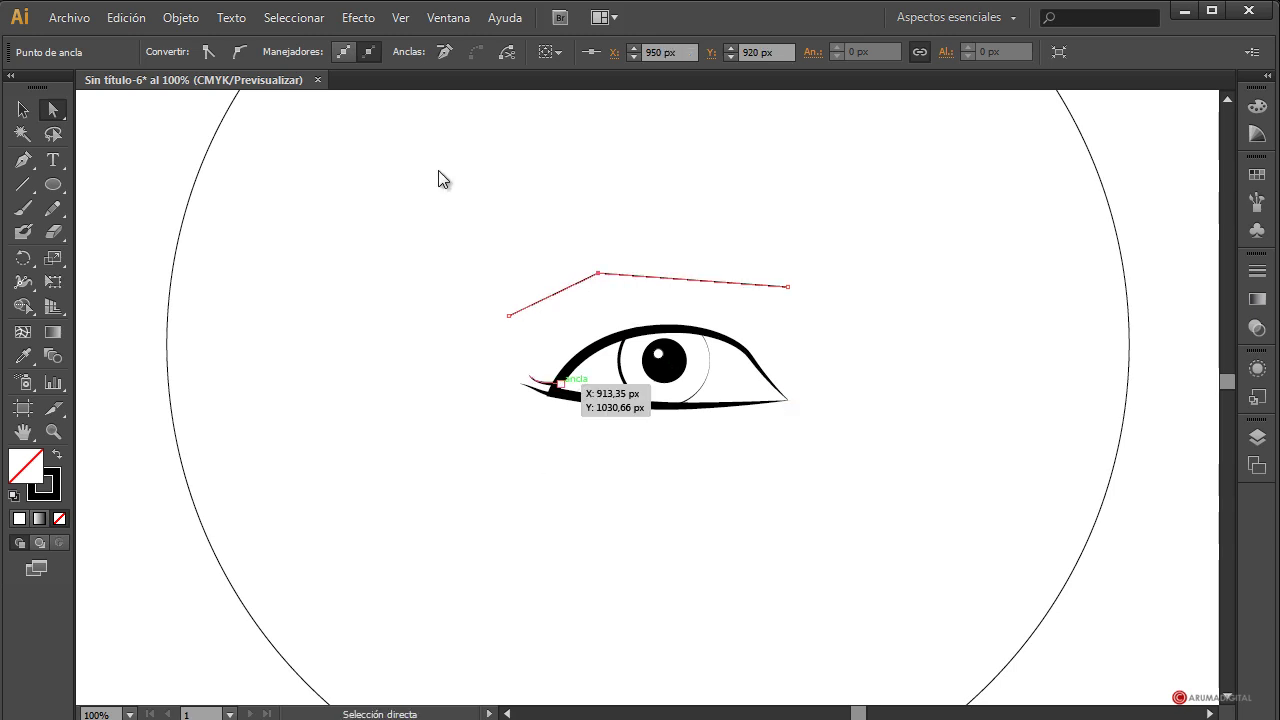
left_click(238, 49)
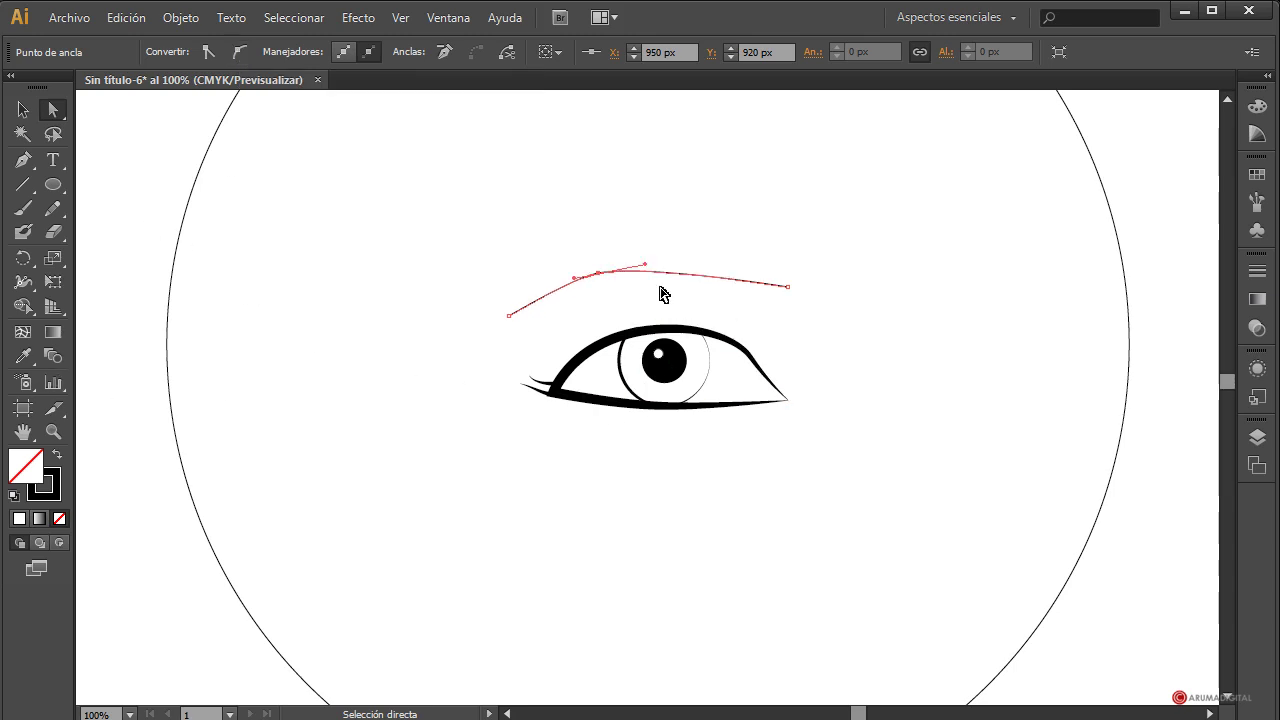
Add a second anchor point near the middle of the brow line and nudge it slightly down and to the right.
left_click(23, 160)
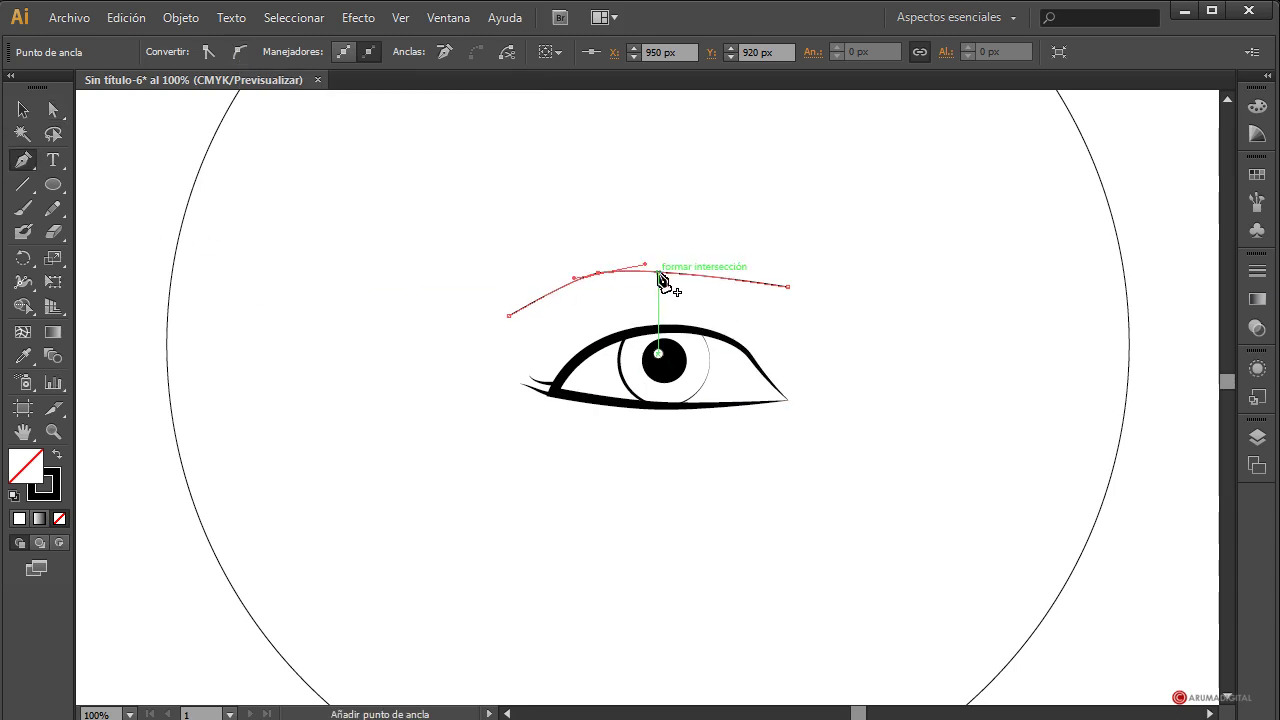
left_click(671, 272)
left_click(53, 109)
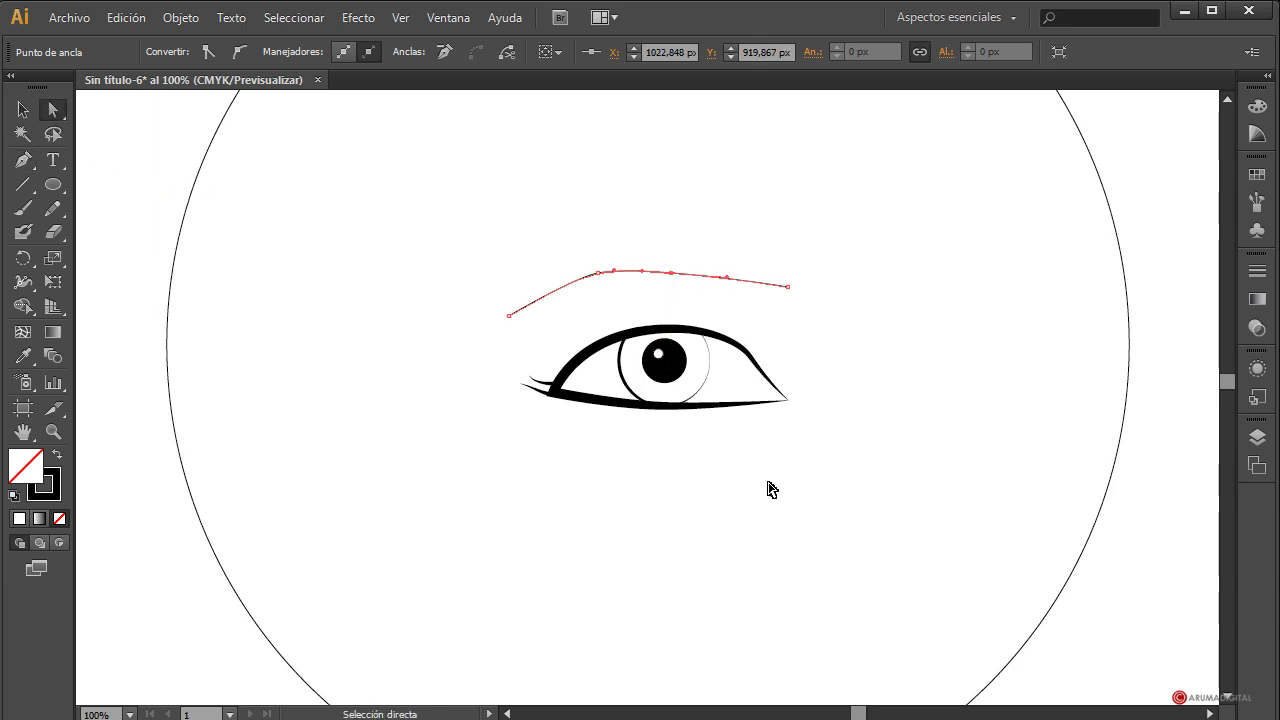
key("Down")
key("Down")
key("Down")
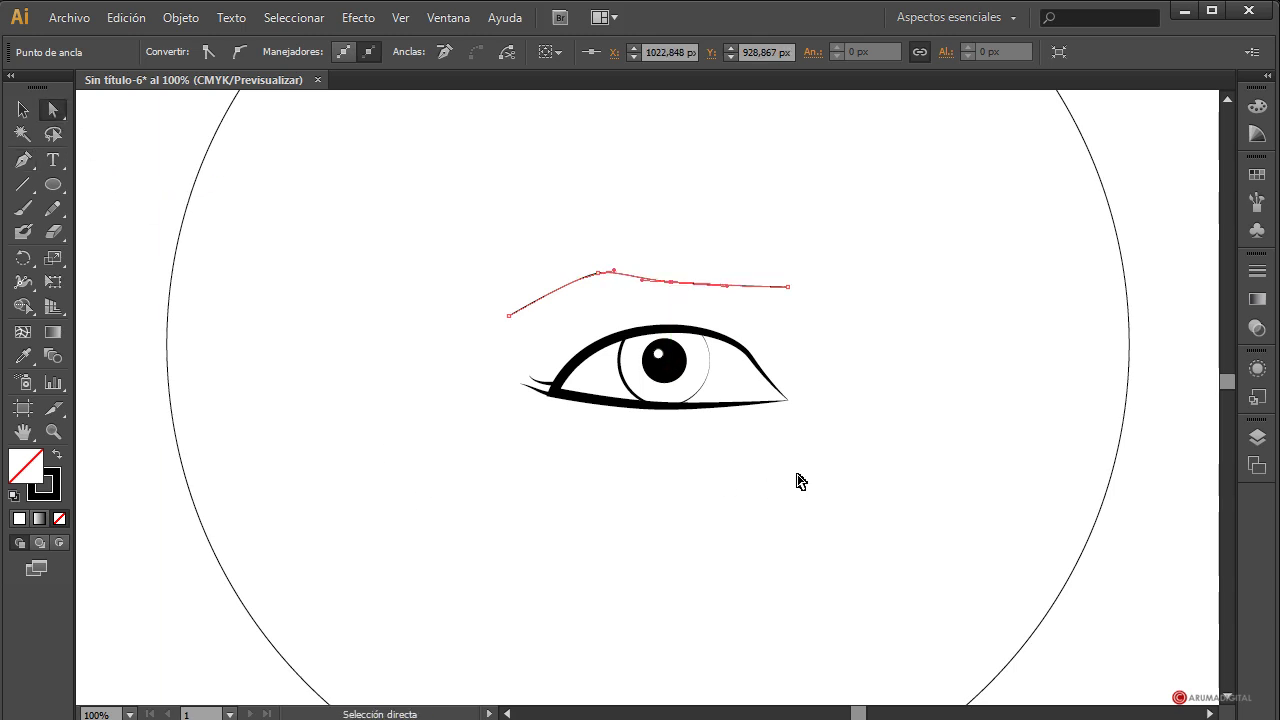
key("Down")
key("Down")
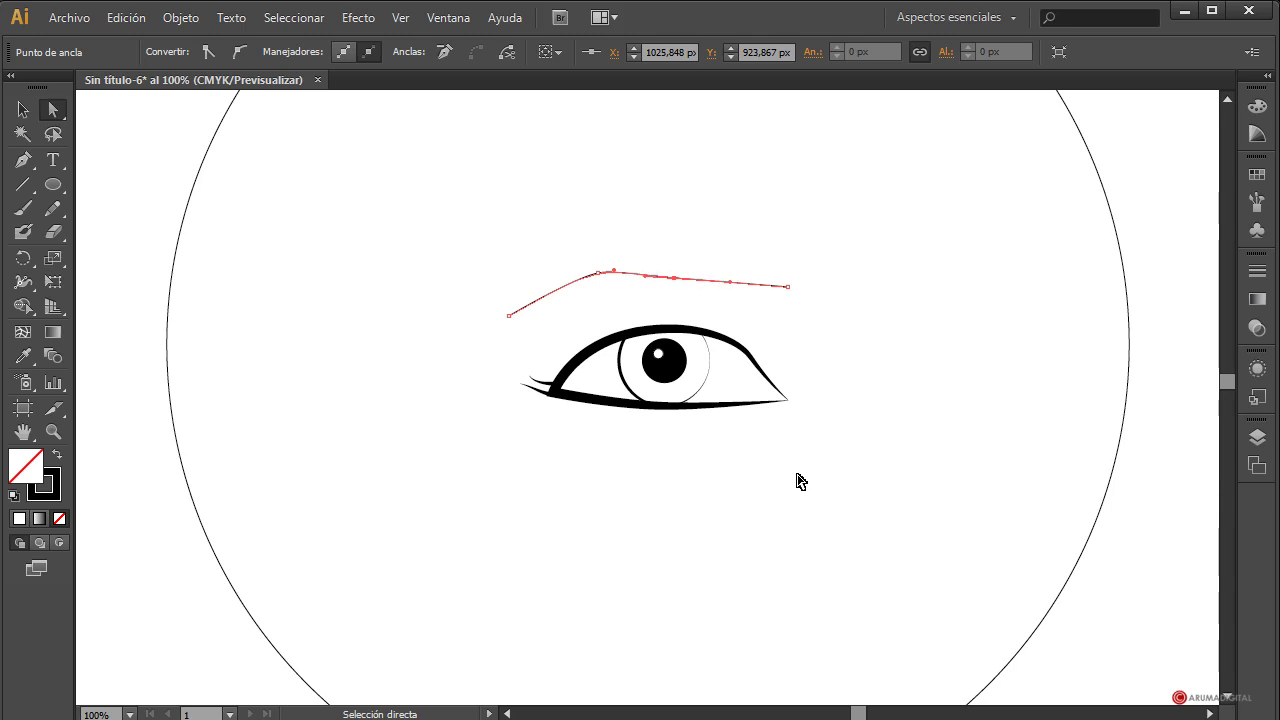
key("Right")
key("Right")
Lengthen the outer handle of the brow line's peak point so the outer part arches more, and deselect the path.
left_click(508, 318)
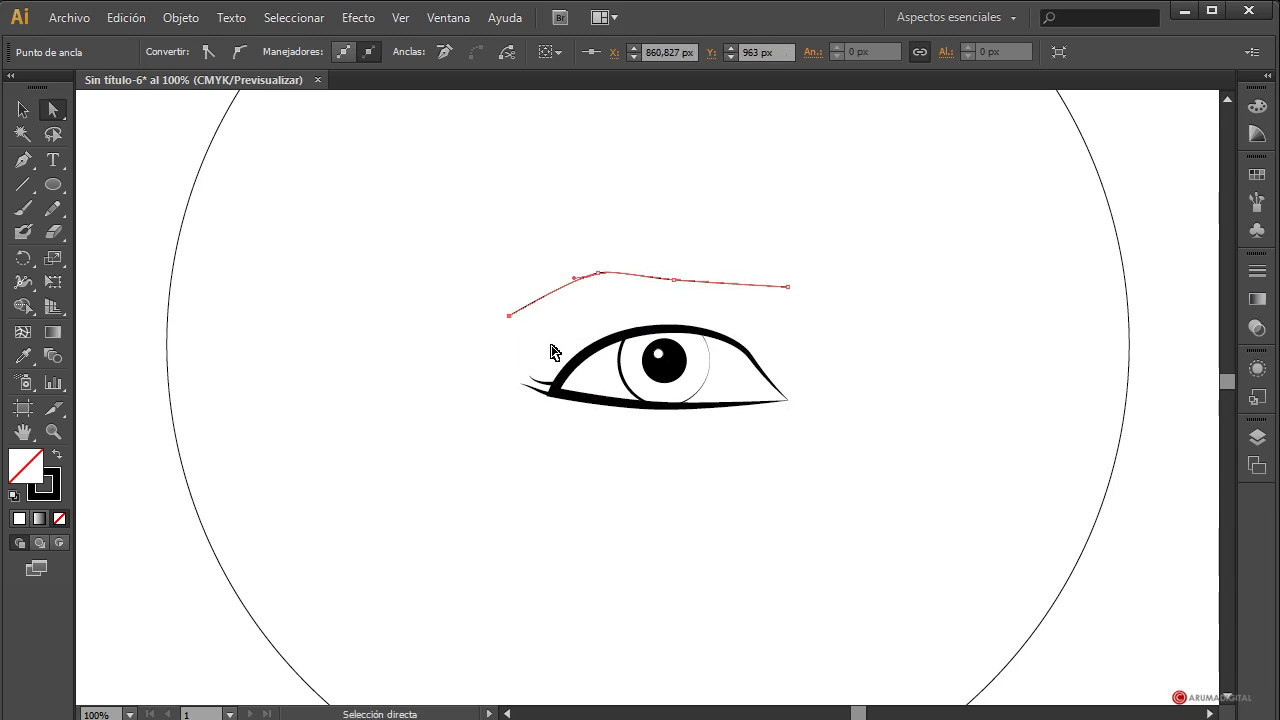
left_click_drag(578, 285, 557, 283)
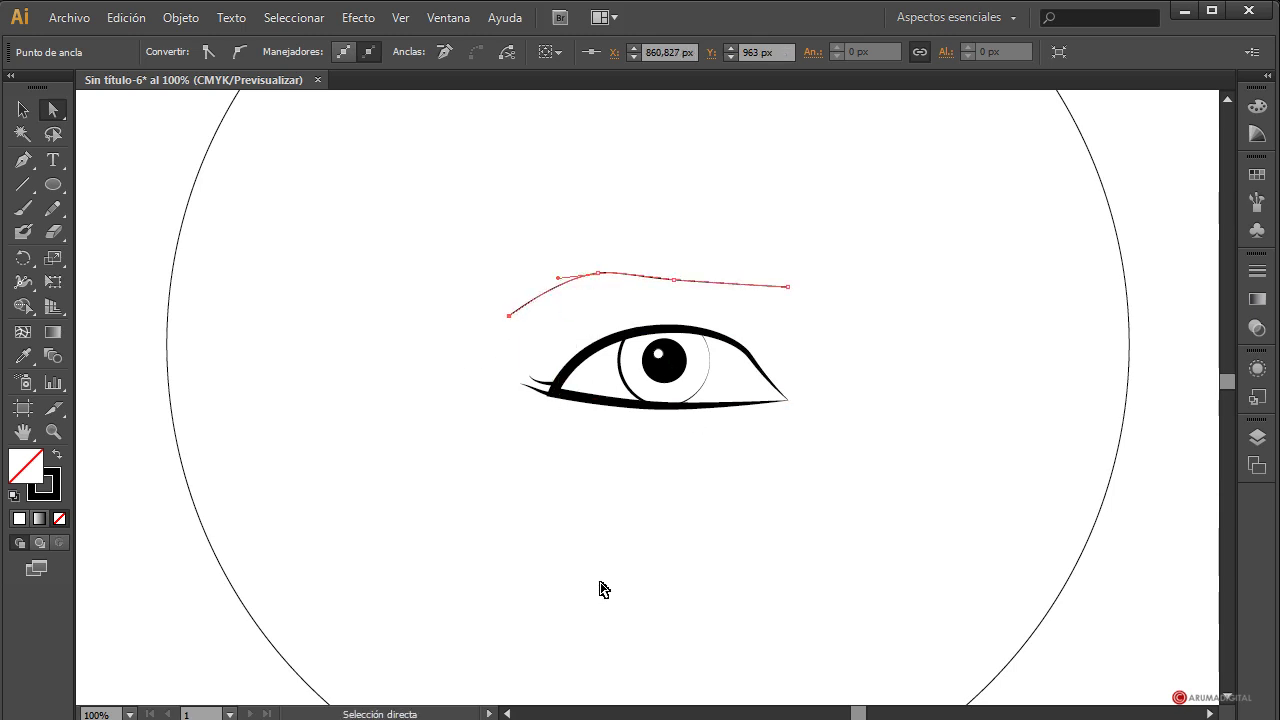
left_click(22, 109)
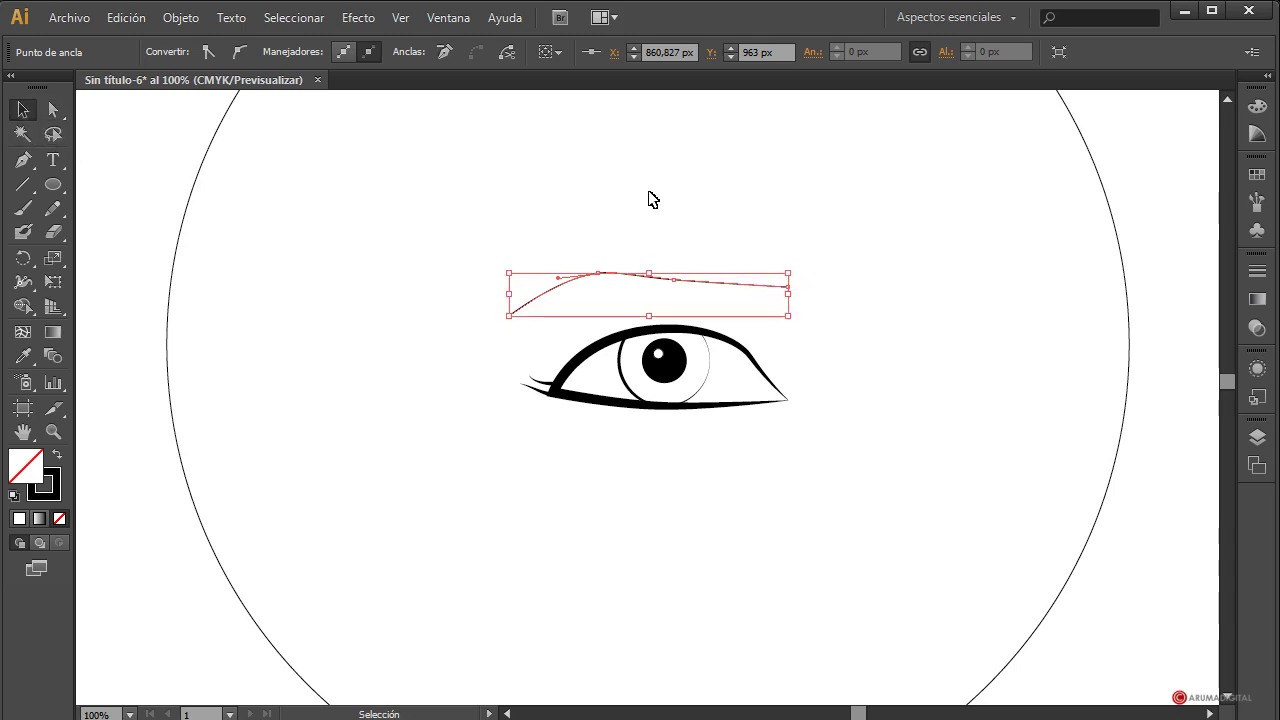
left_click(477, 209)
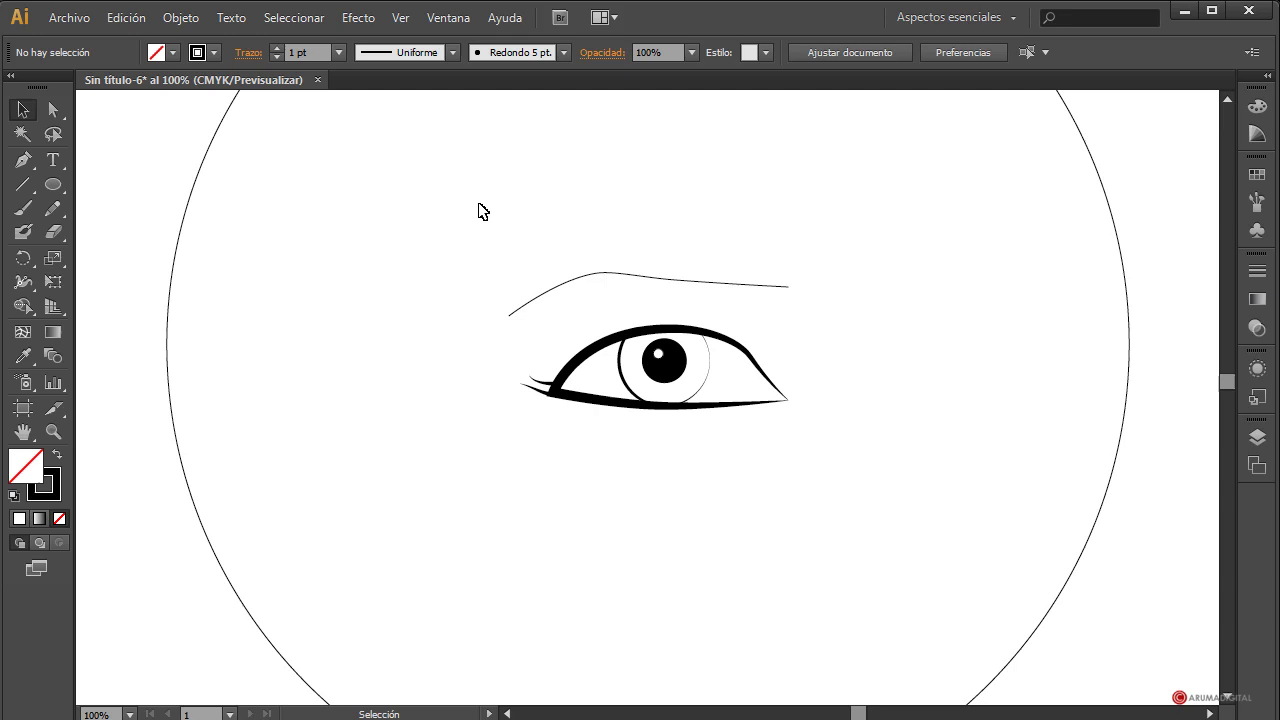
Select the brow line and set its stroke weight to 20 pt.
left_click(566, 285)
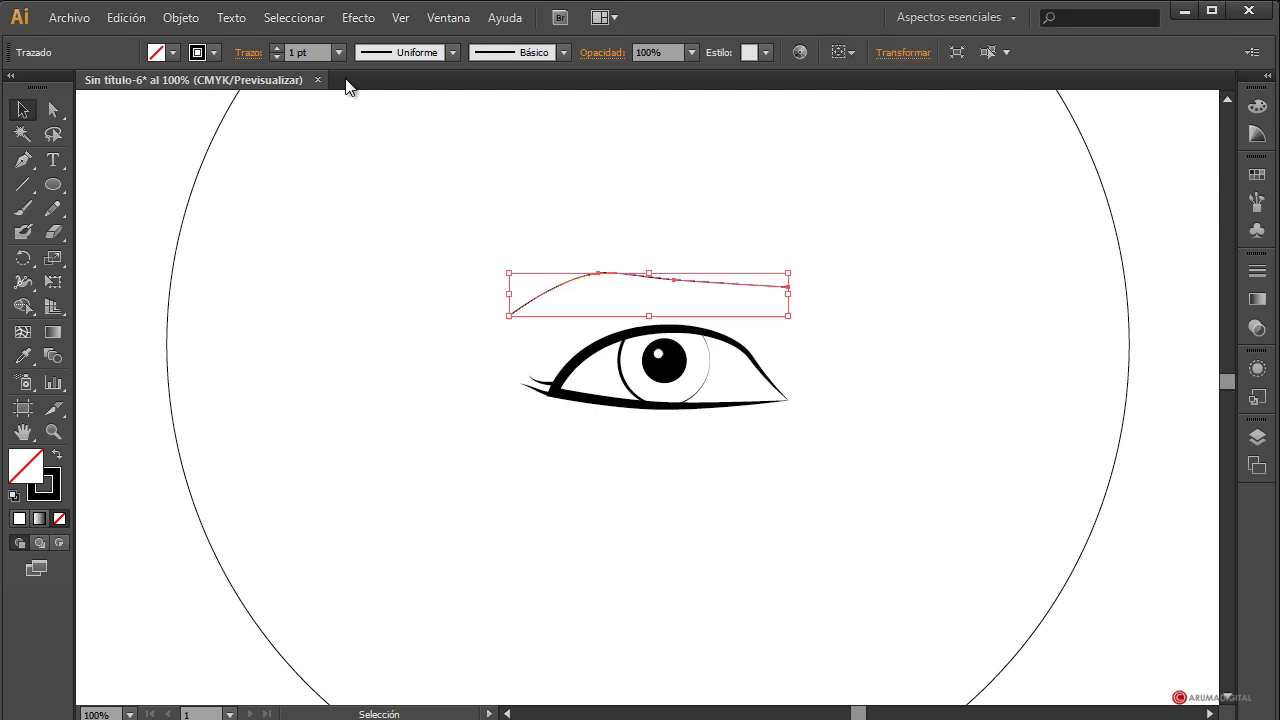
left_click(340, 52)
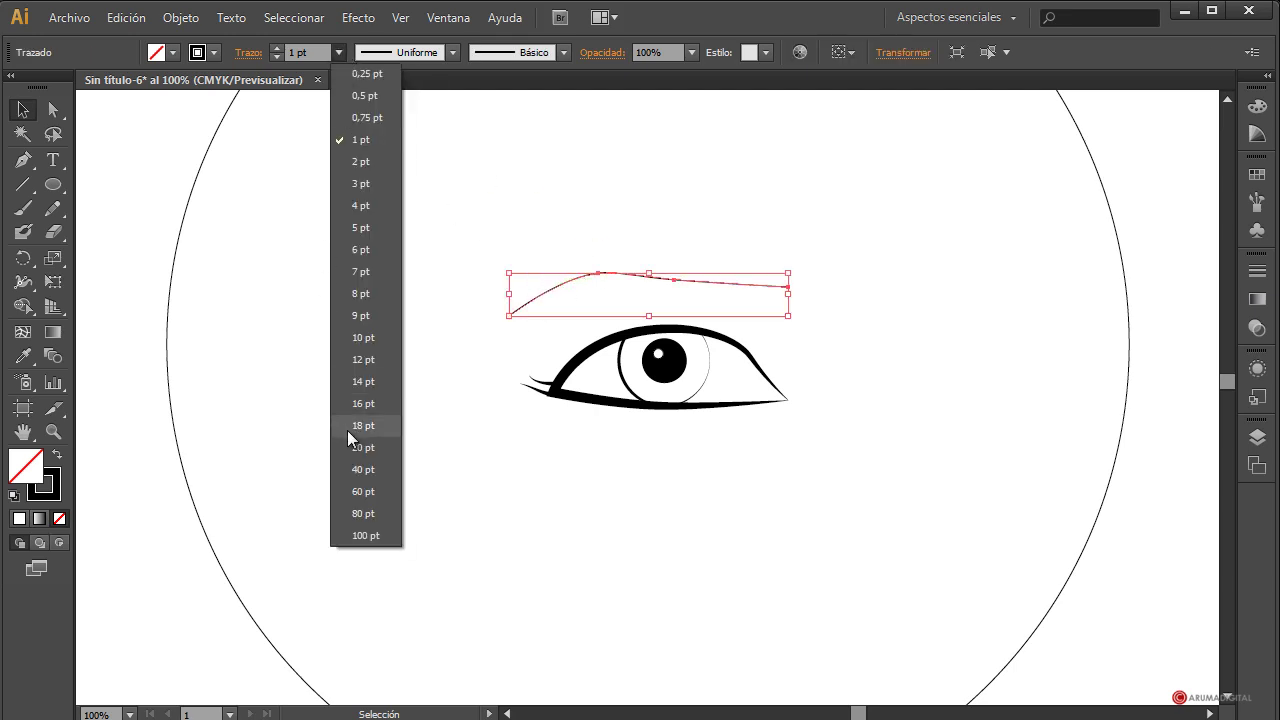
left_click(365, 469)
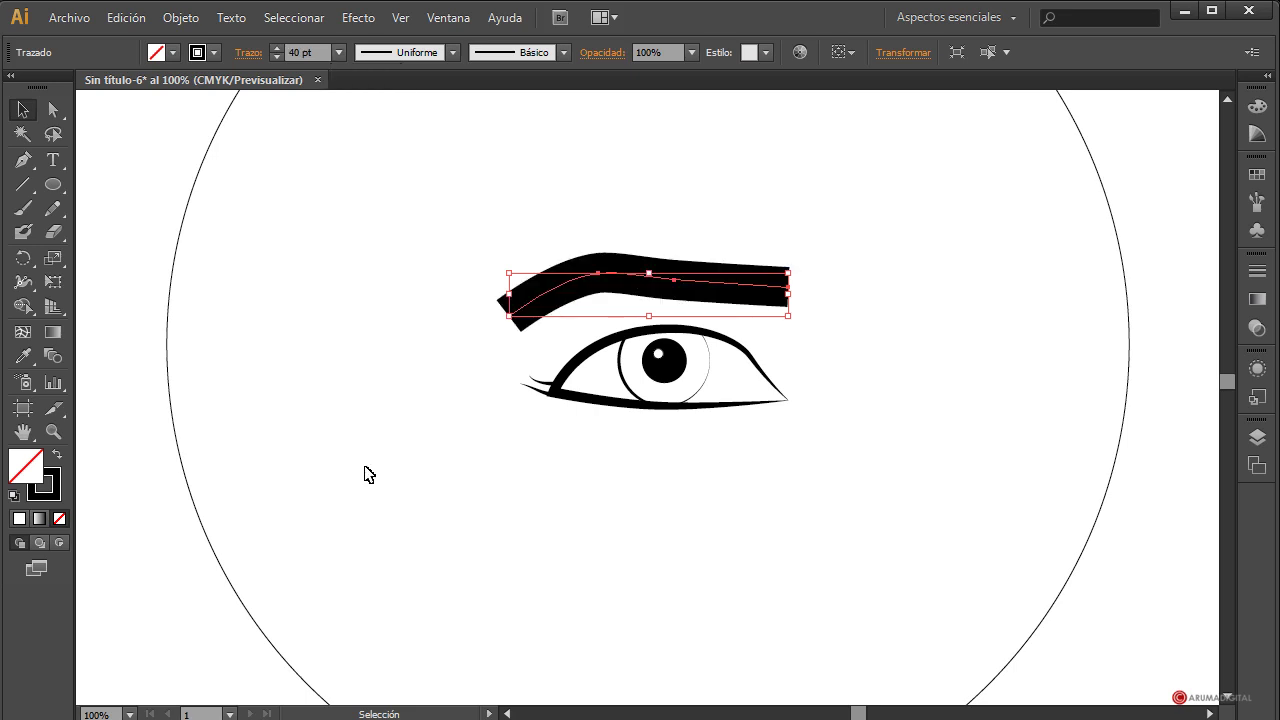
left_click(339, 52)
left_click(363, 447)
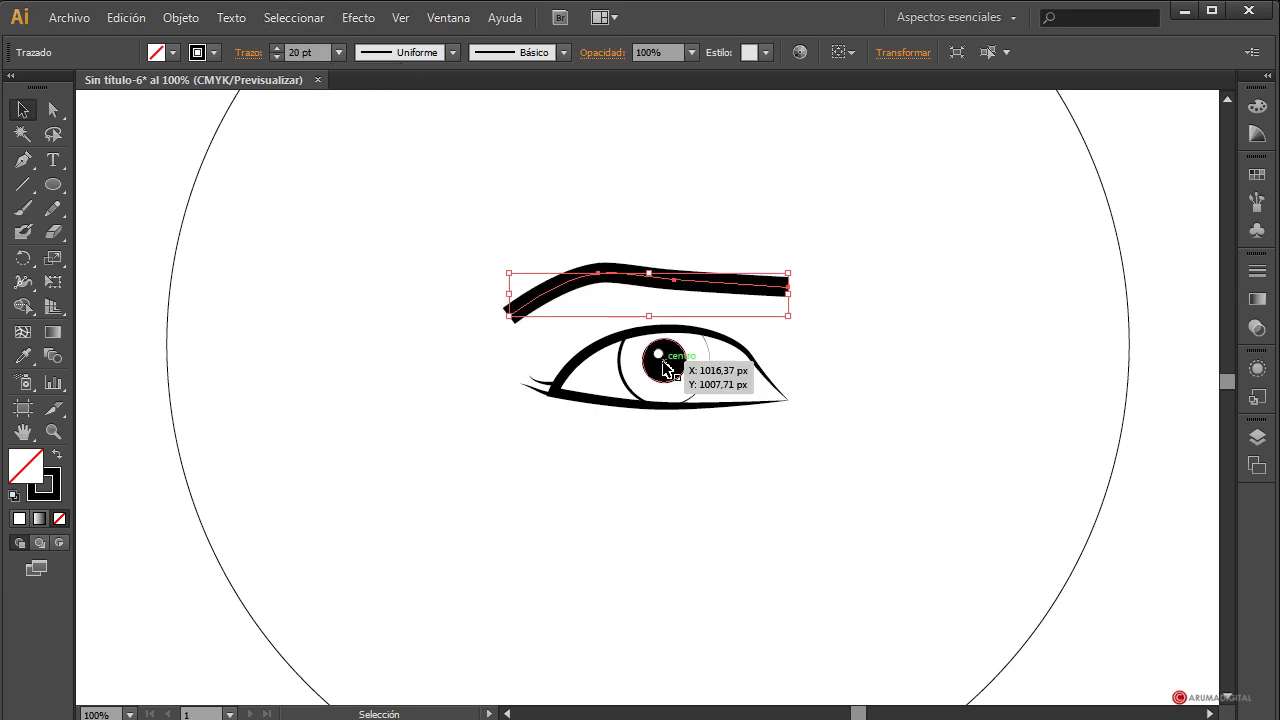
Apply the Perfil de anchura 1 width profile to the brow stroke.
left_click(452, 52)
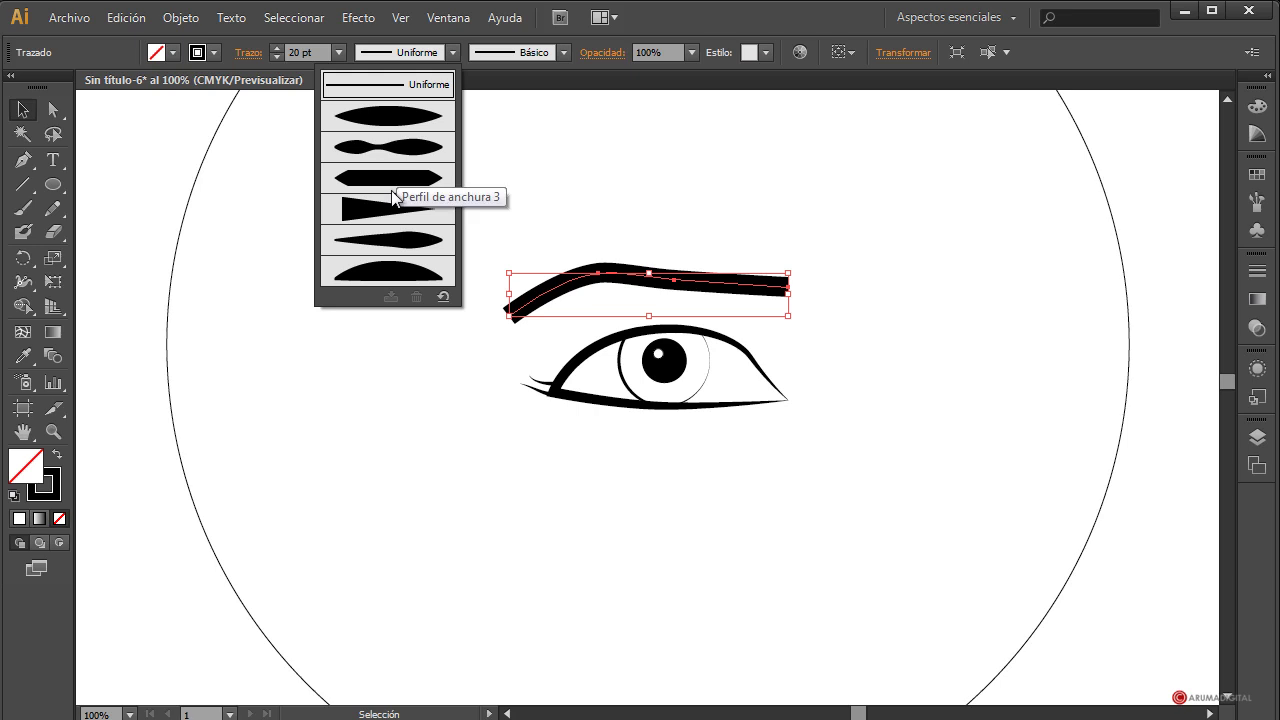
left_click(397, 237)
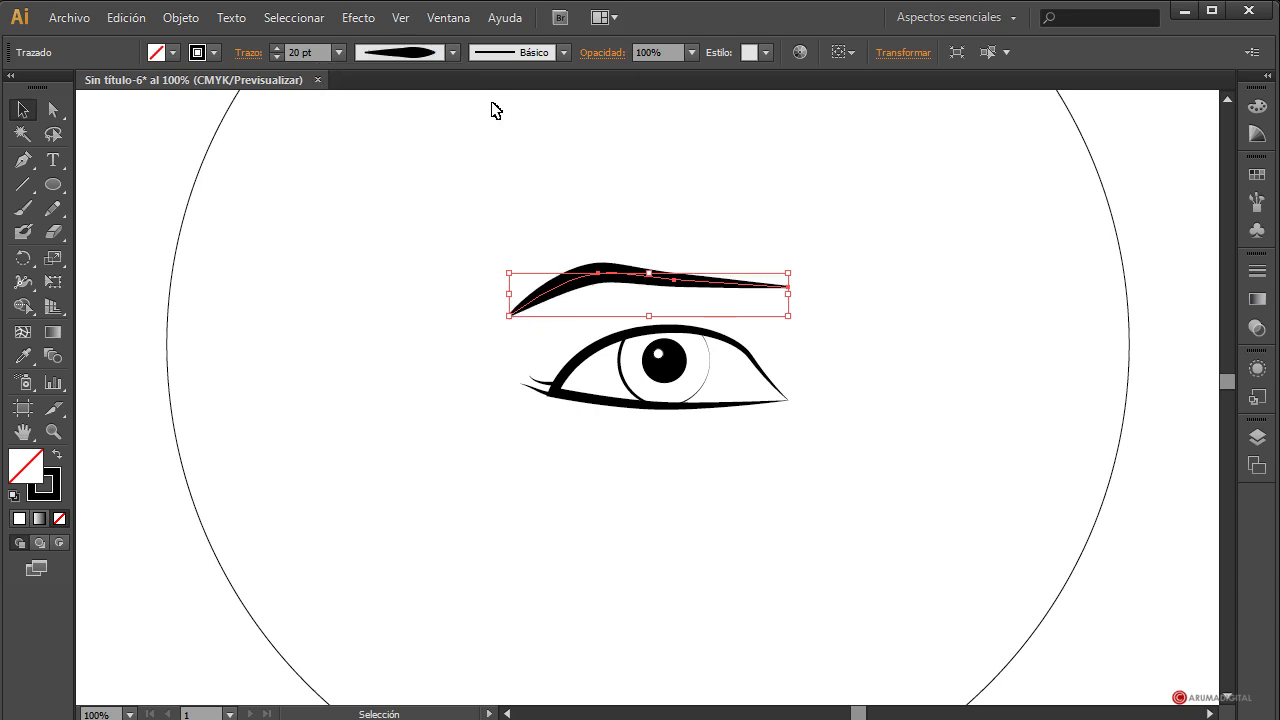
left_click(453, 52)
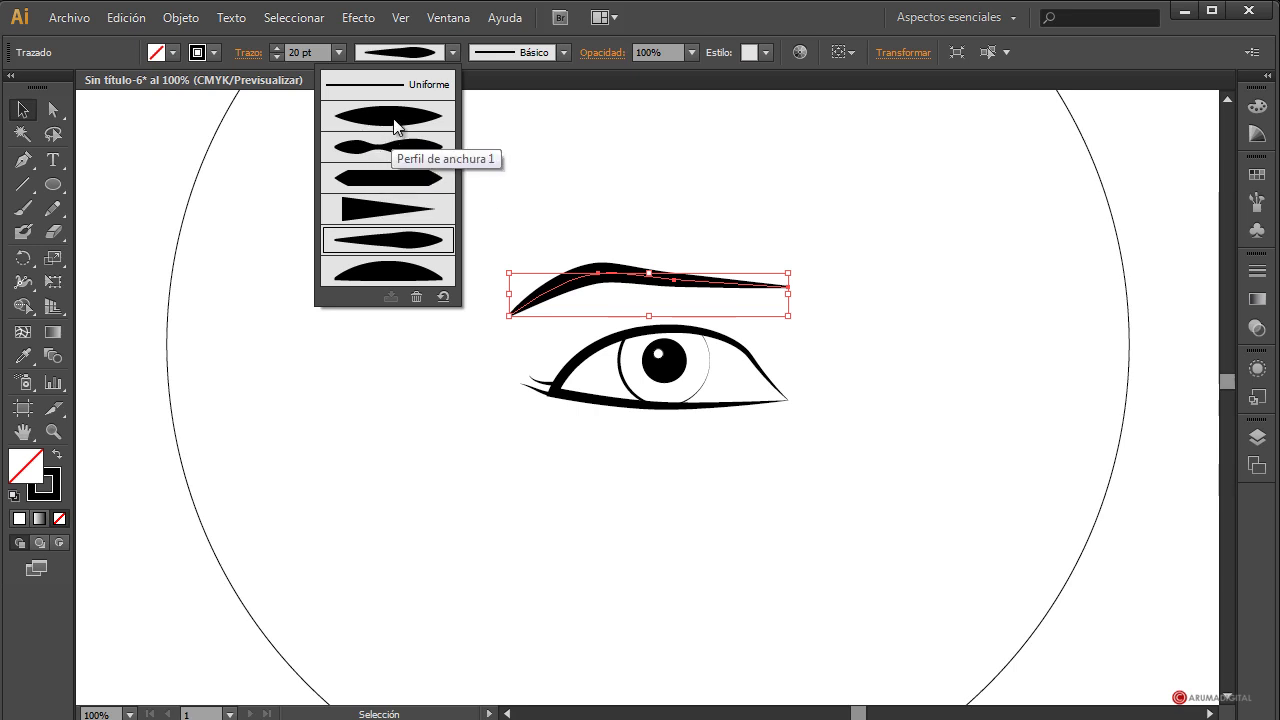
left_click(394, 125)
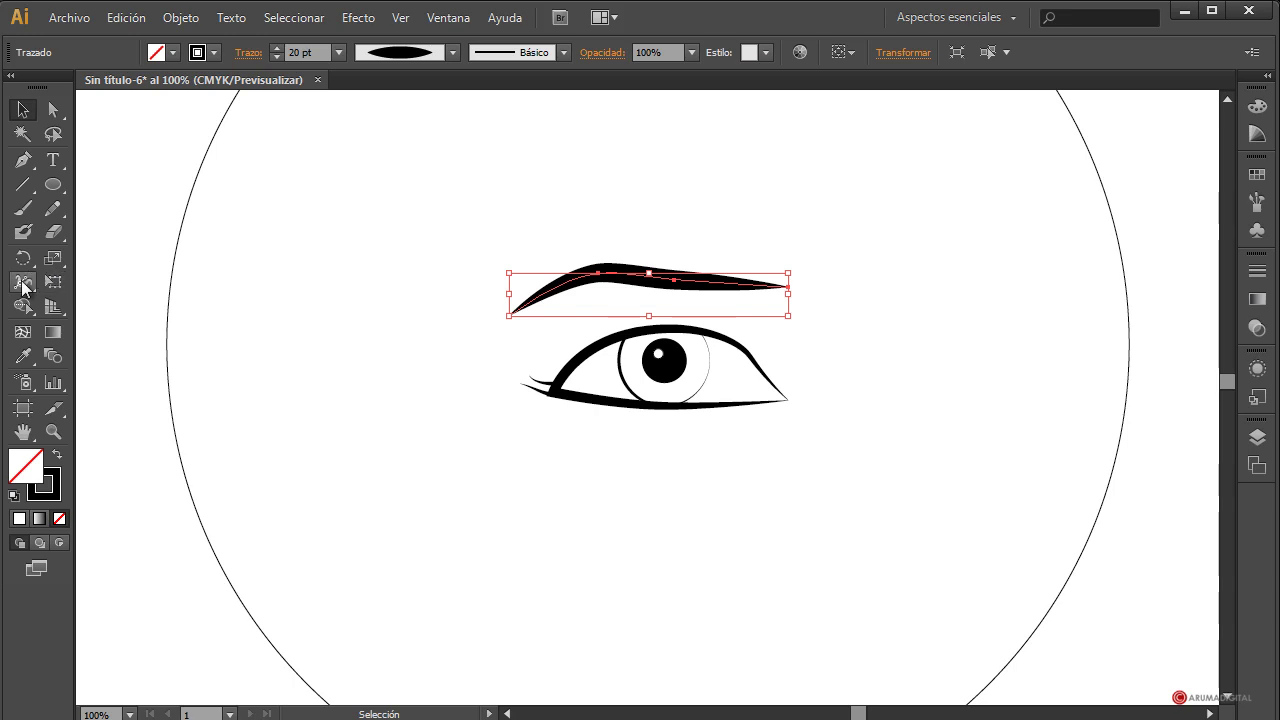
Widen the brow's inner end to about 26 pt with the Width tool.
left_click(22, 284)
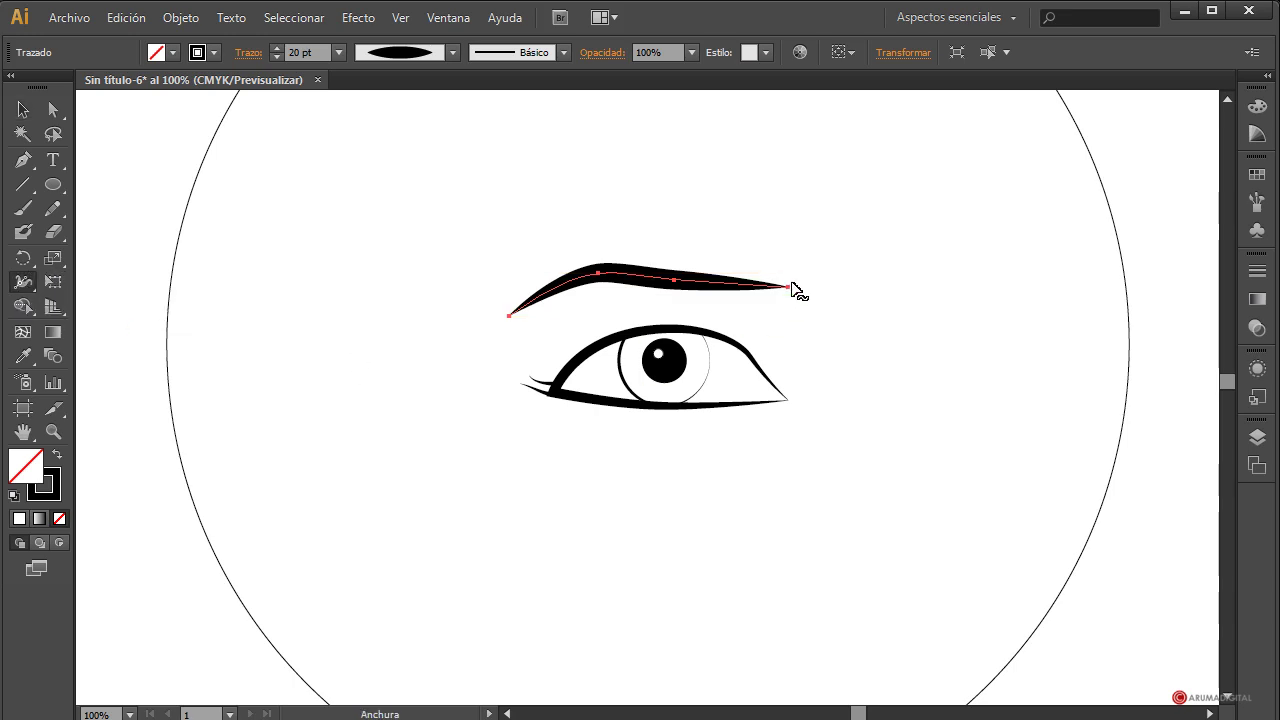
left_click_drag(790, 282, 791, 277)
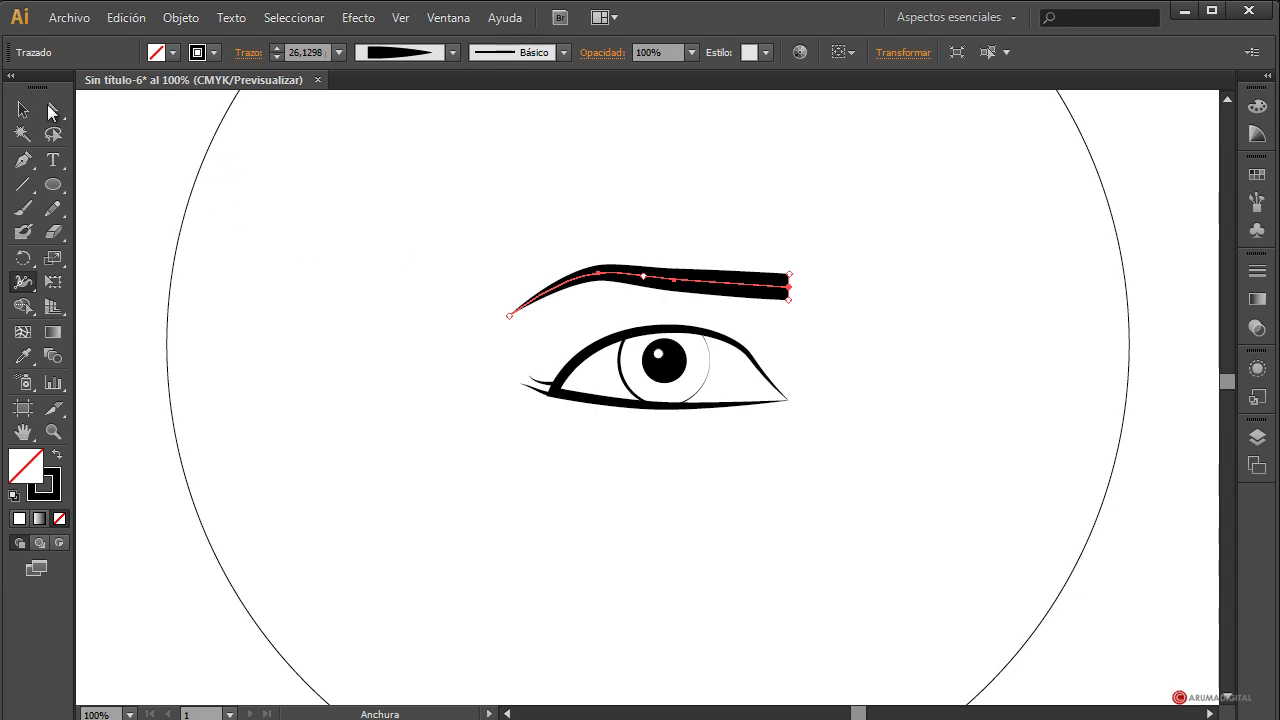
left_click(23, 109)
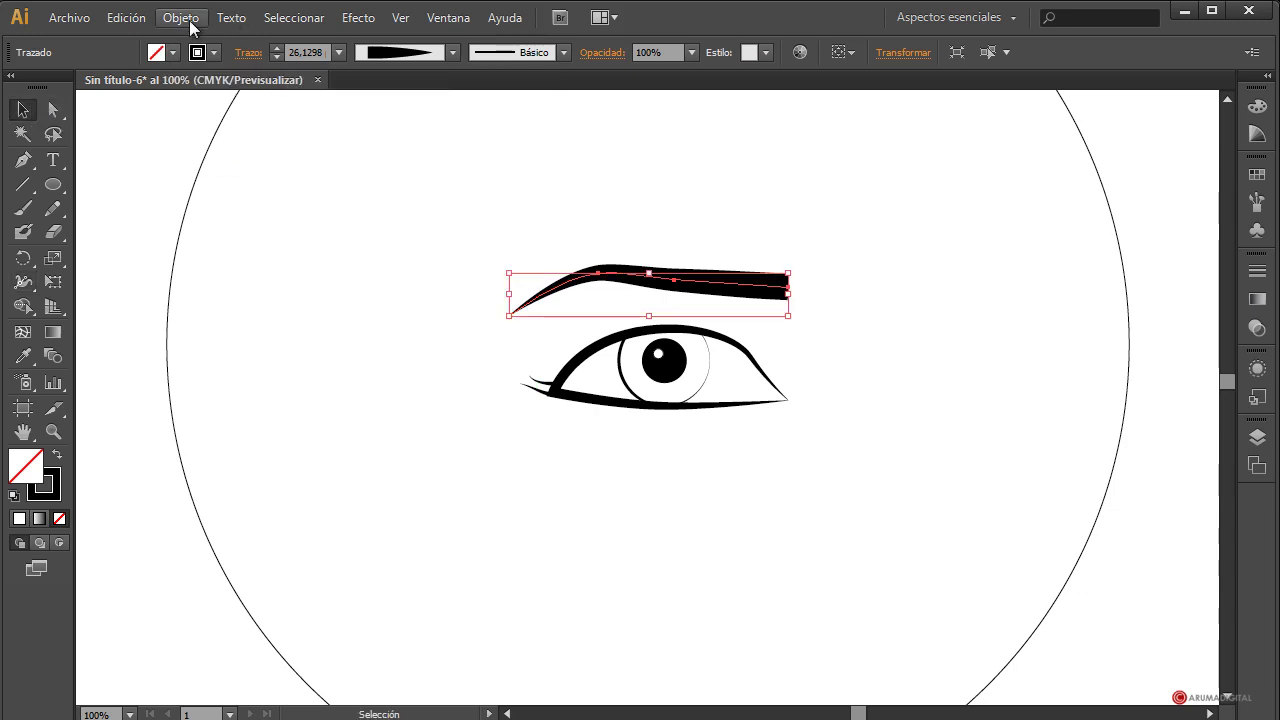
Expand the appearance of the eyebrow stroke into a filled shape and deselect it.
left_click(181, 17)
left_click(217, 255)
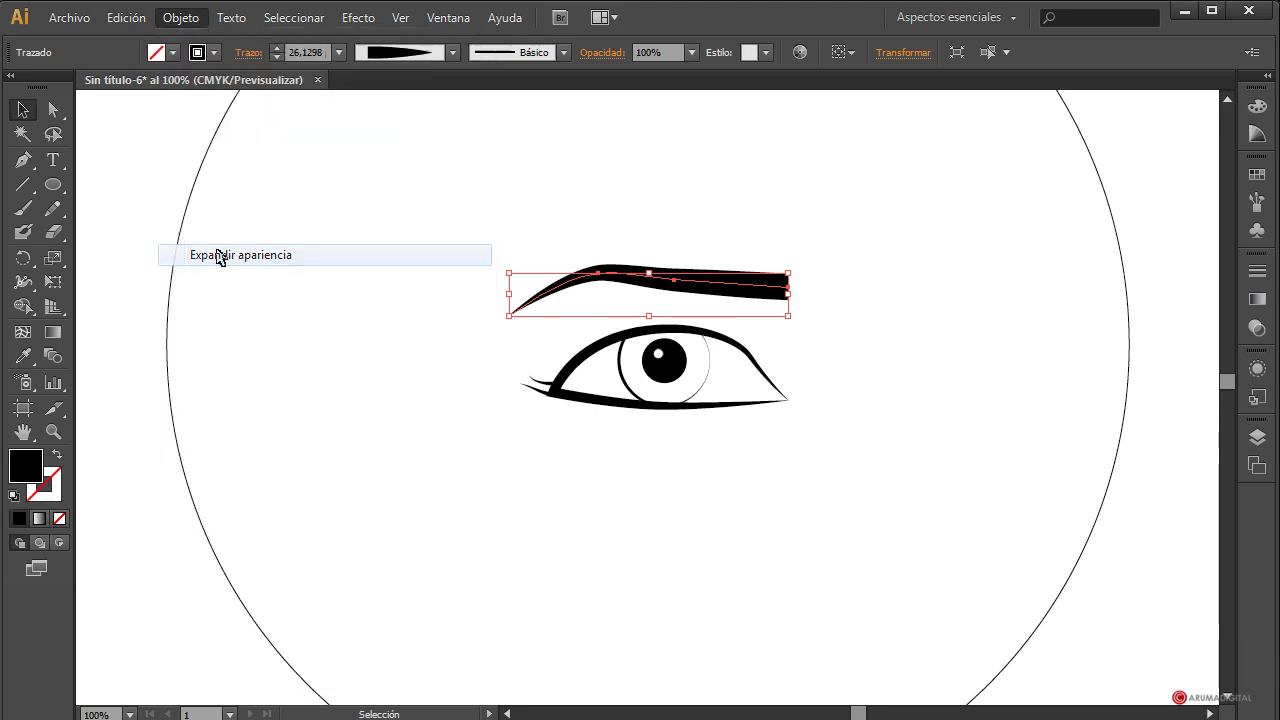
left_click(840, 313)
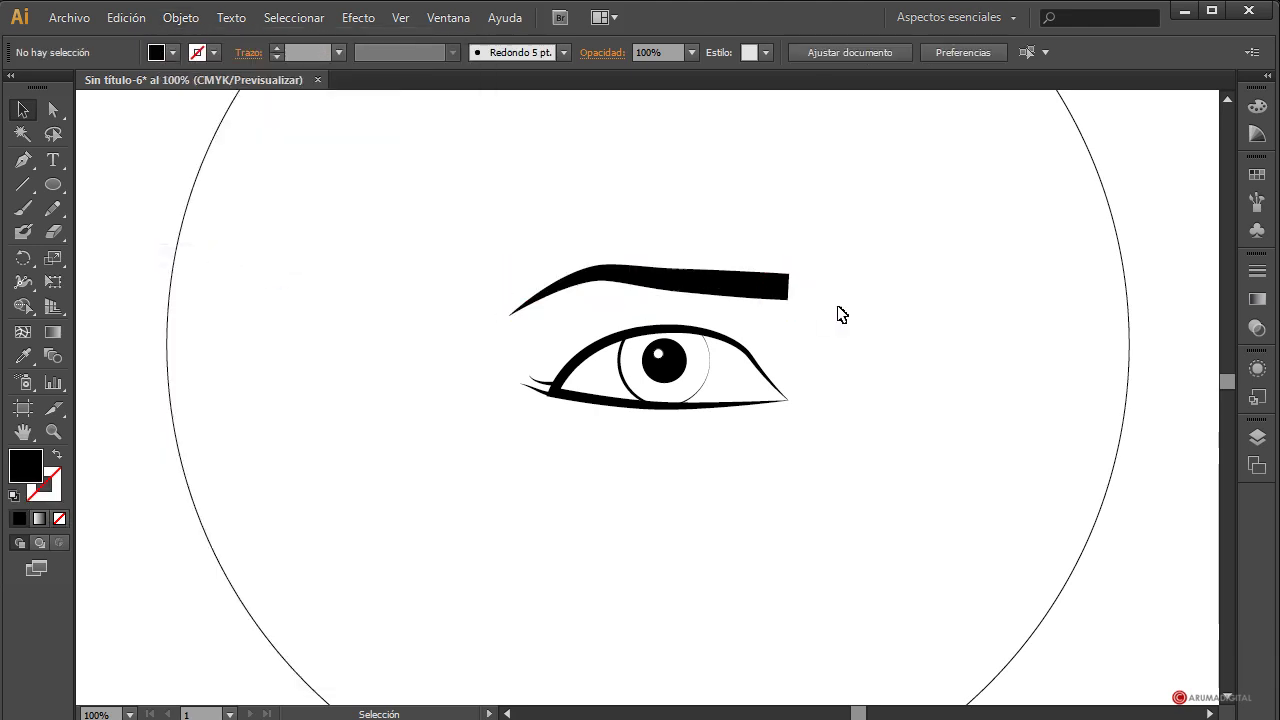
Add an anchor point midway on the eyebrow's blunt end, shift it outward to about X 1144, Y 935 px, and convert it to smooth.
left_click(727, 288)
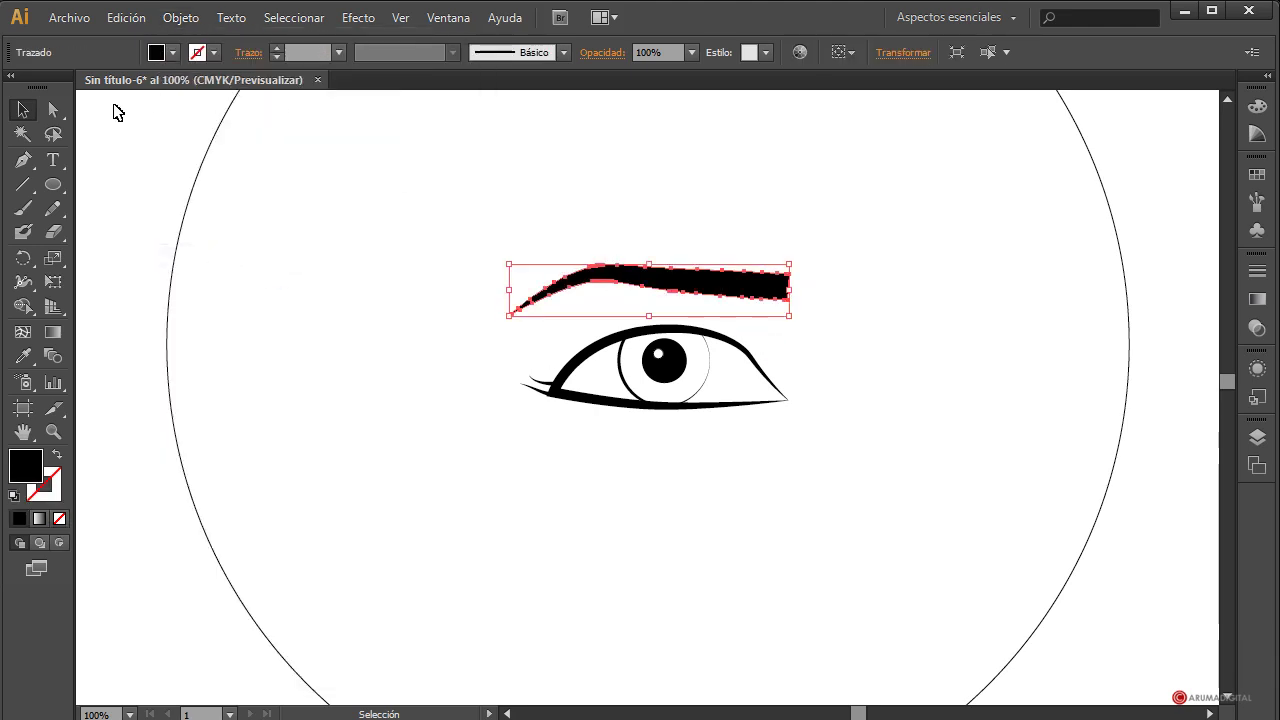
left_click(22, 159)
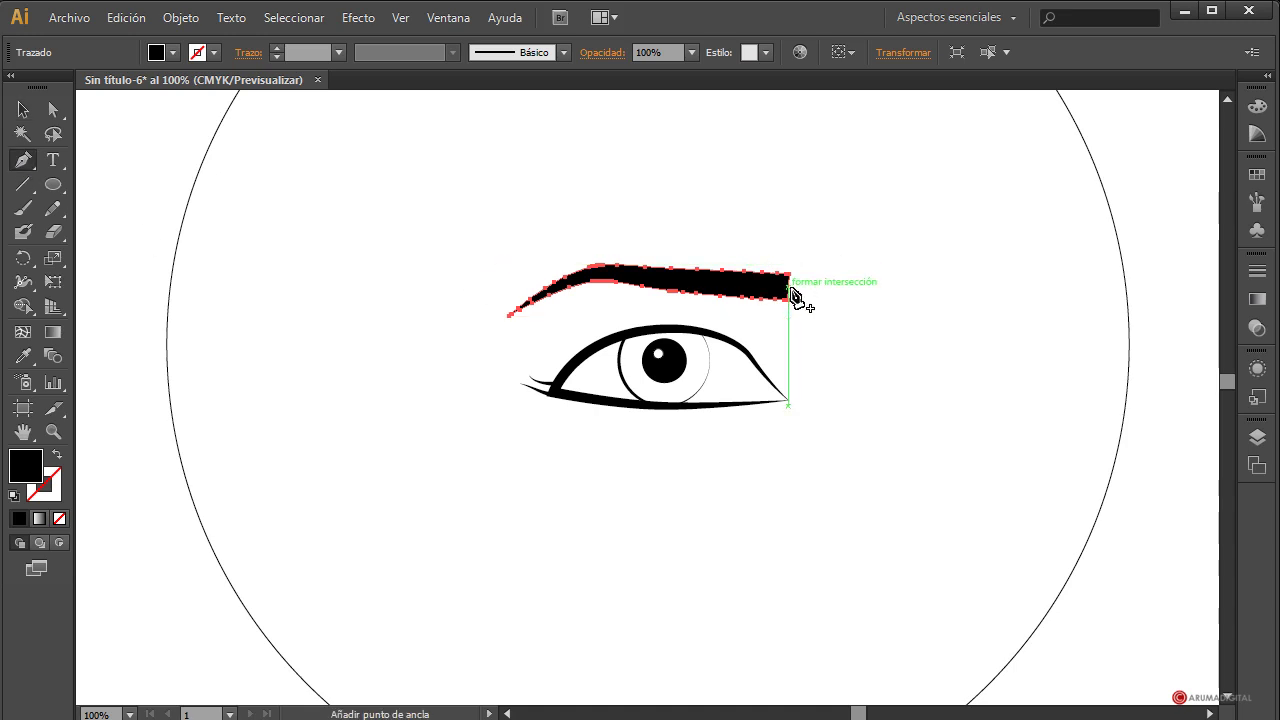
left_click(791, 289)
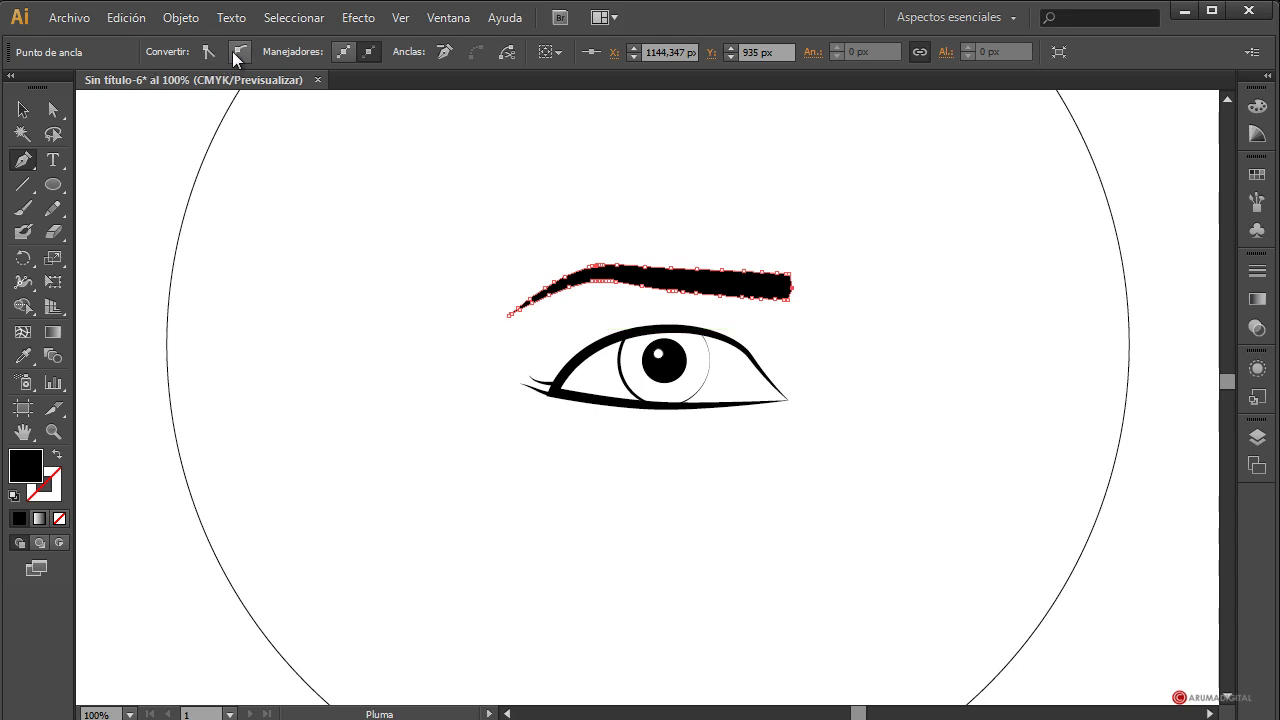
left_click(238, 53)
left_click(21, 110)
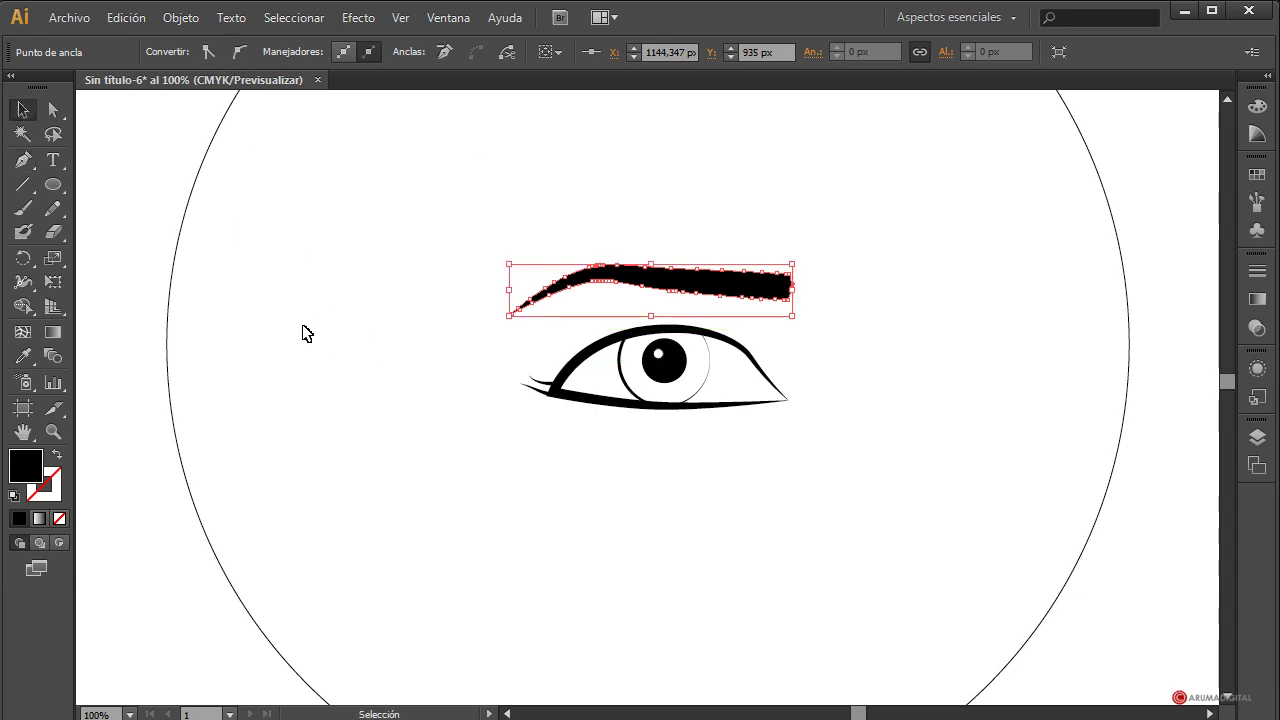
left_click(596, 511)
Select the eyebrow and the eye together and move them up and slightly left inside the large circle.
left_click(766, 300)
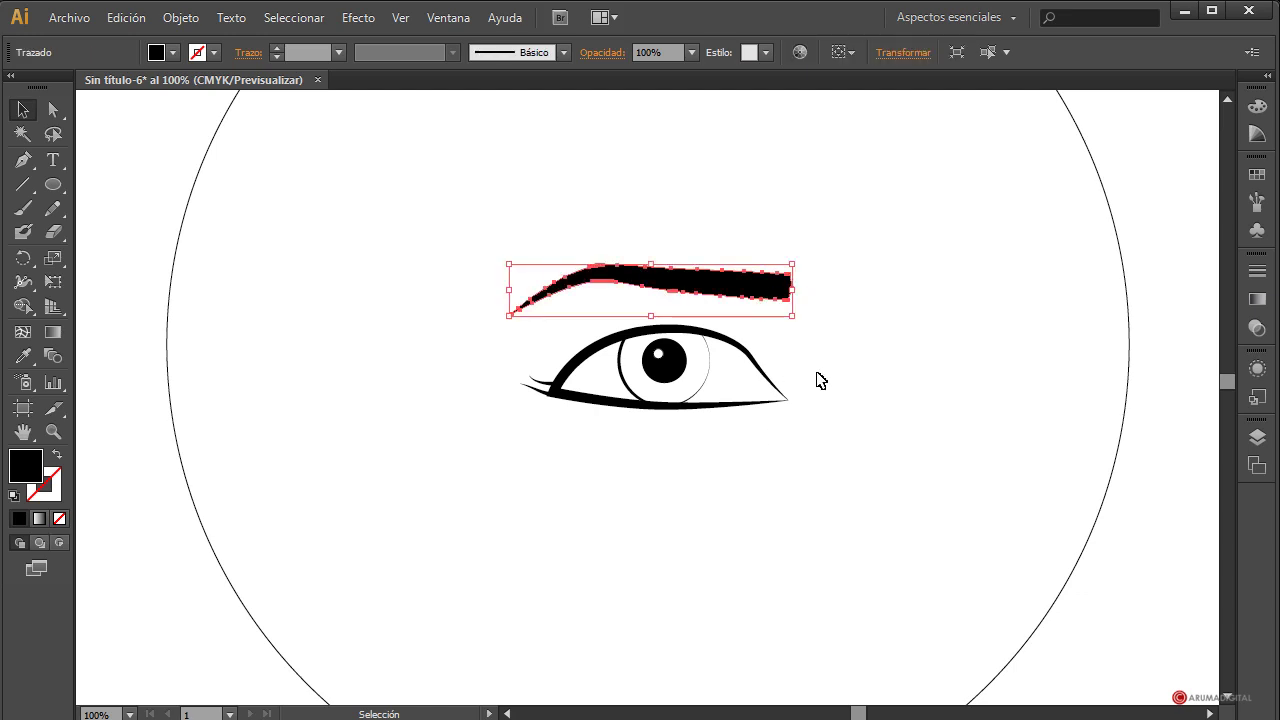
left_click_drag(848, 257, 674, 514)
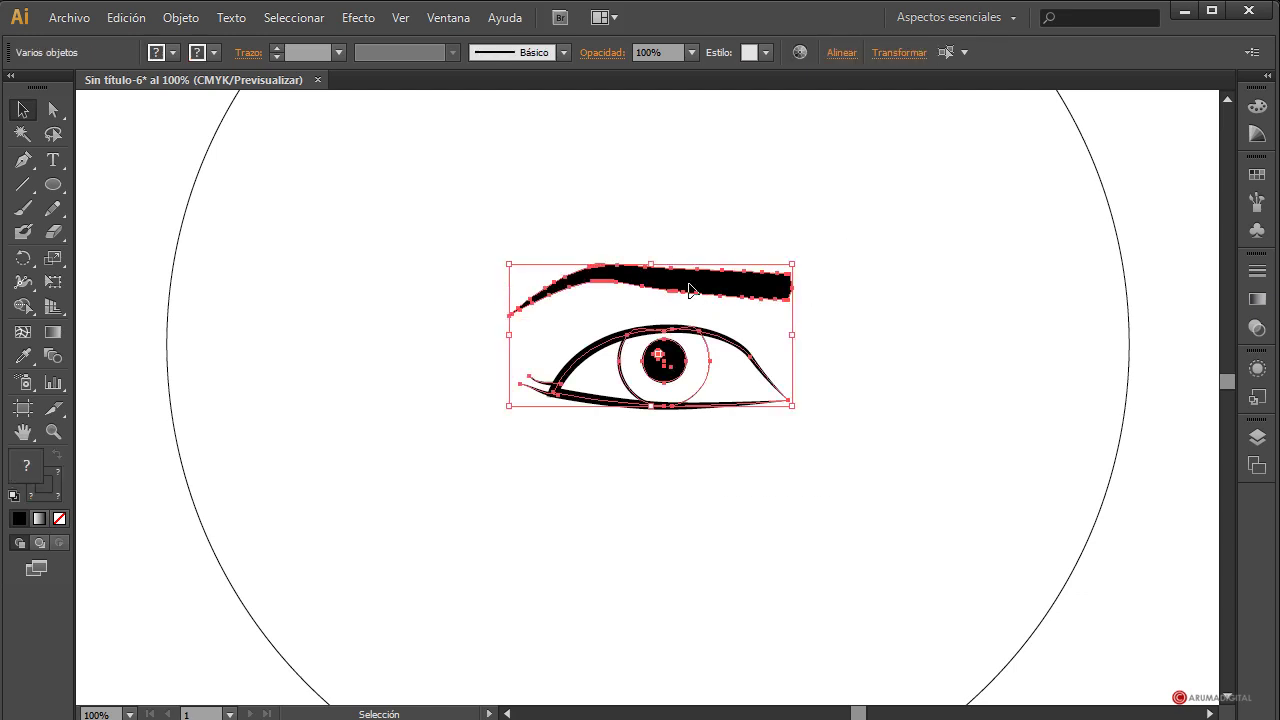
left_click_drag(709, 294, 663, 162)
left_click(818, 314)
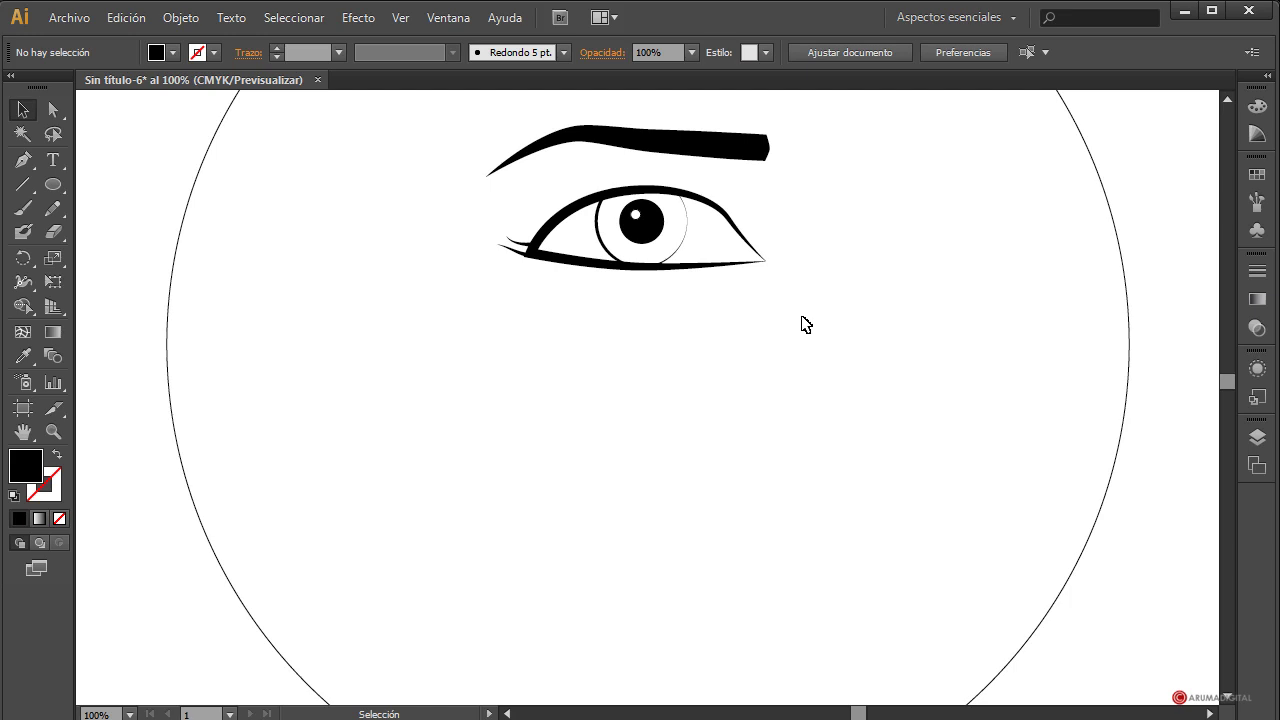
Draw a rounded rectangle about 243 × 122 px below the eye, starting under the eye's outer corner.
left_click(53, 184)
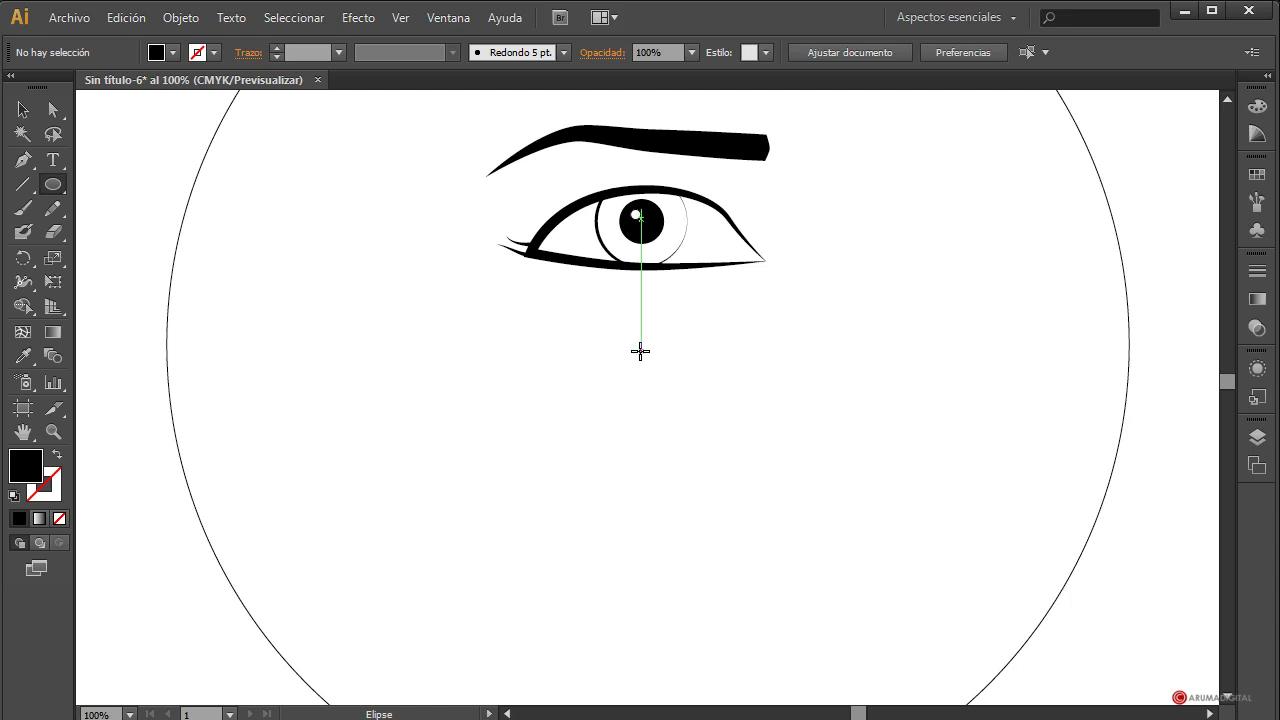
left_click(45, 192)
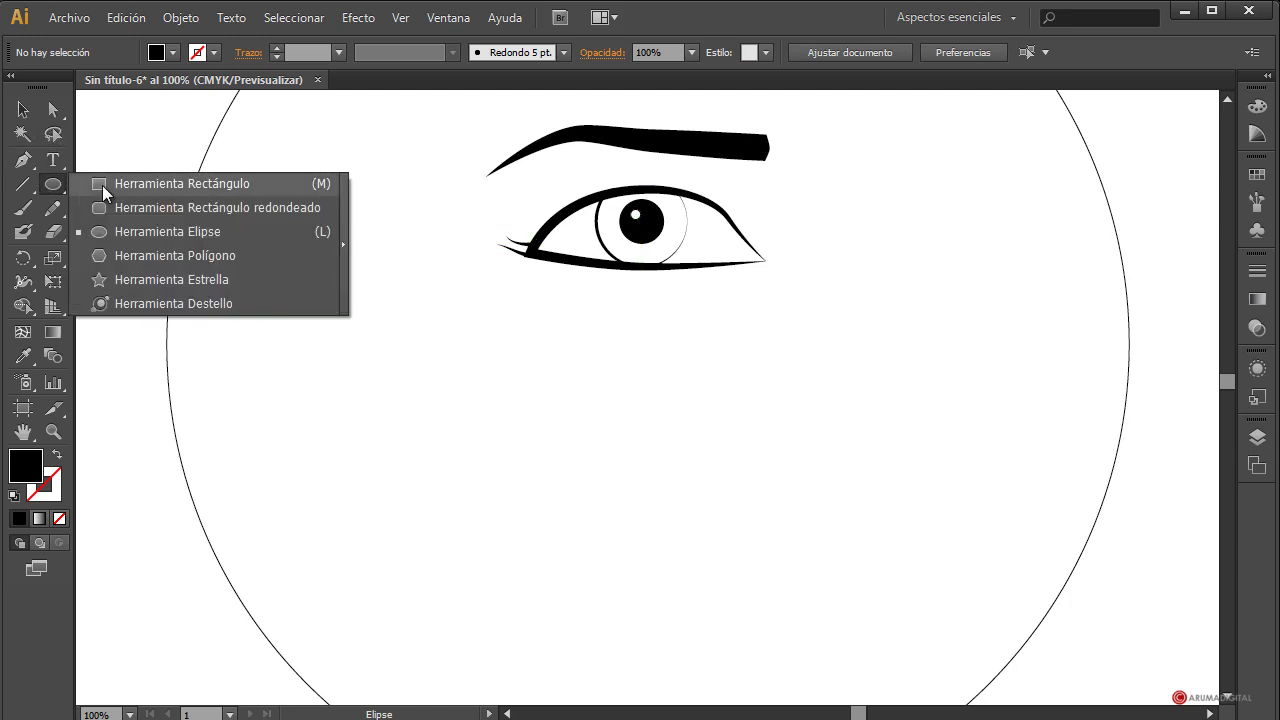
left_click(175, 208)
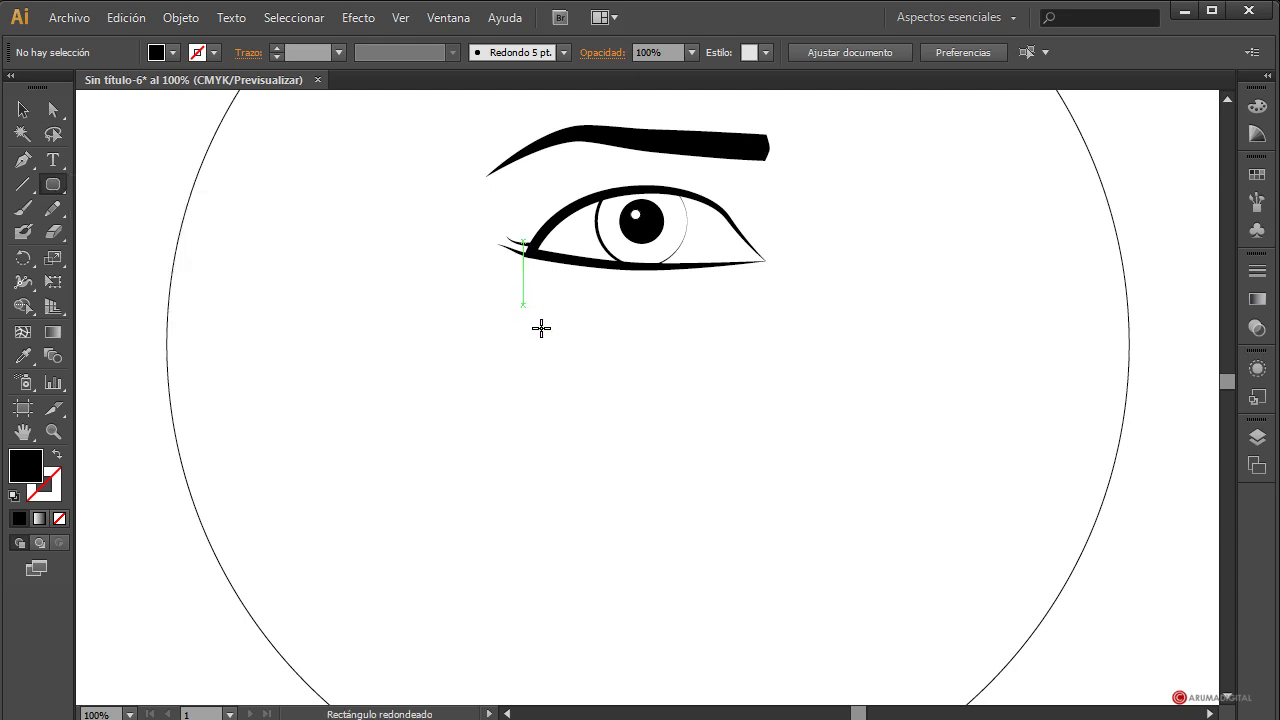
left_click_drag(522, 305, 766, 427)
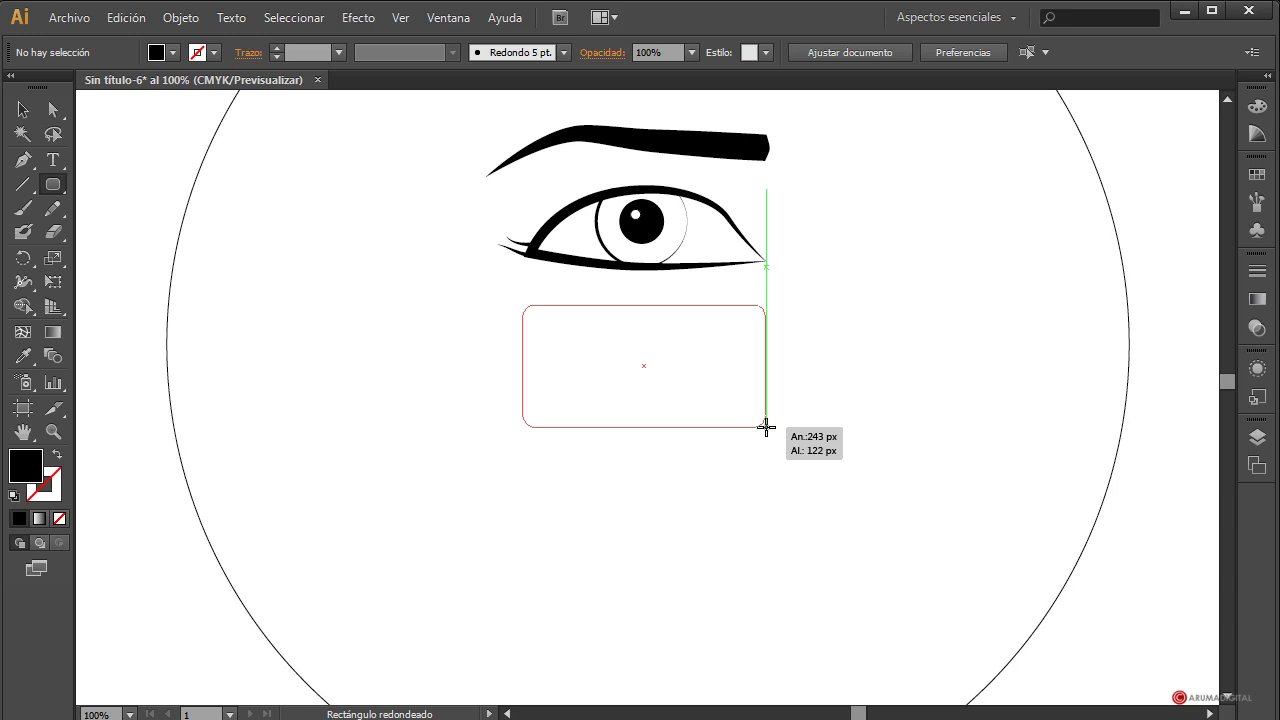
left_click_drag(766, 427, 766, 427)
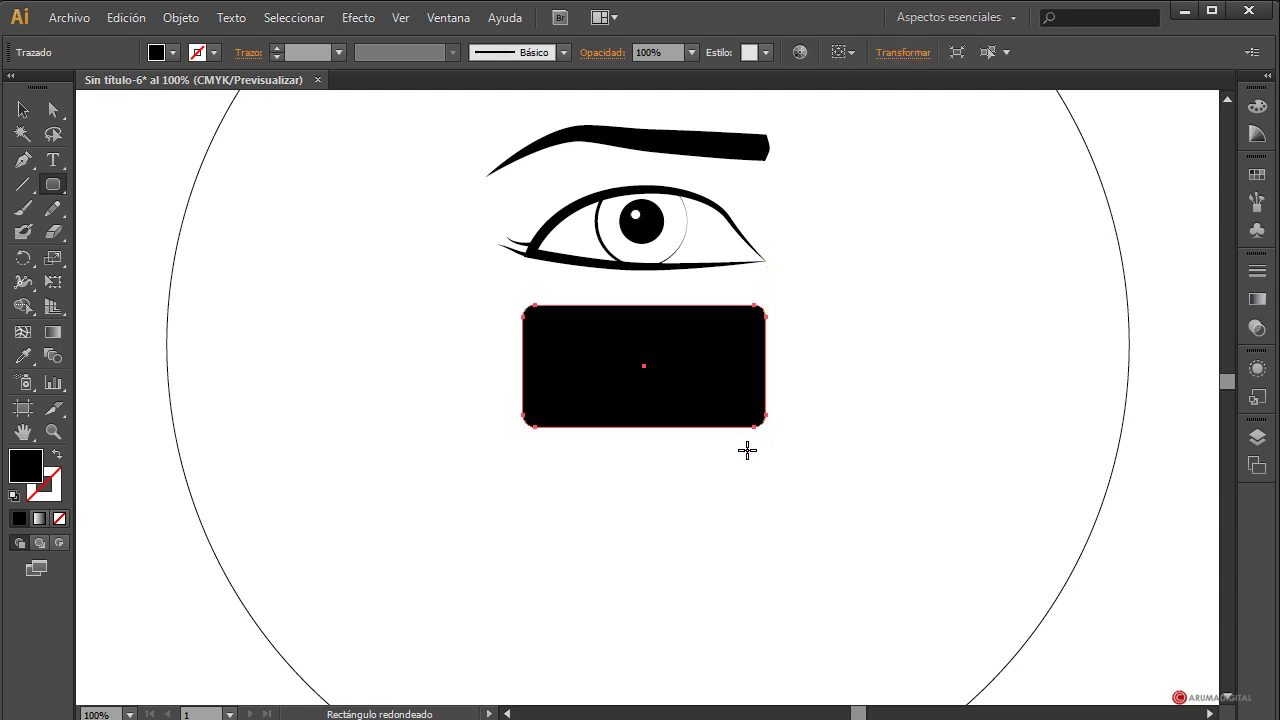
Move the two anchor points on the rectangle's bottom edge down to Y 1087 px.
left_click(63, 113)
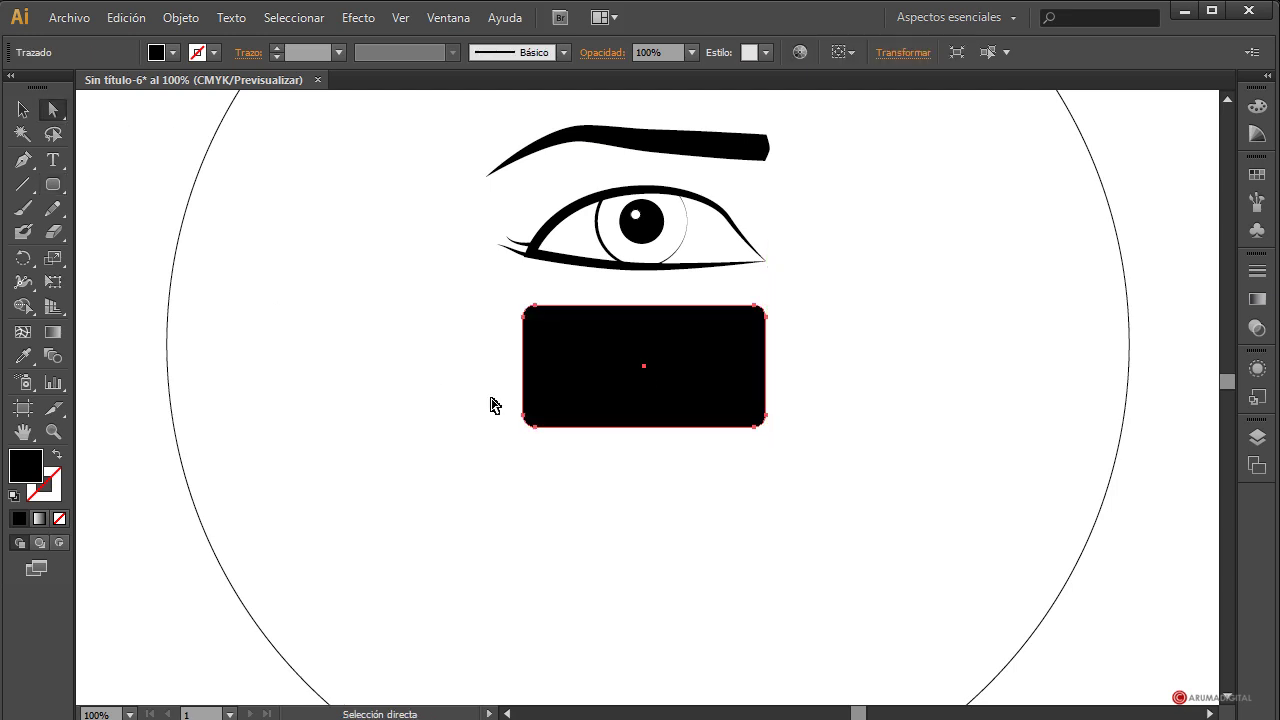
left_click(536, 428)
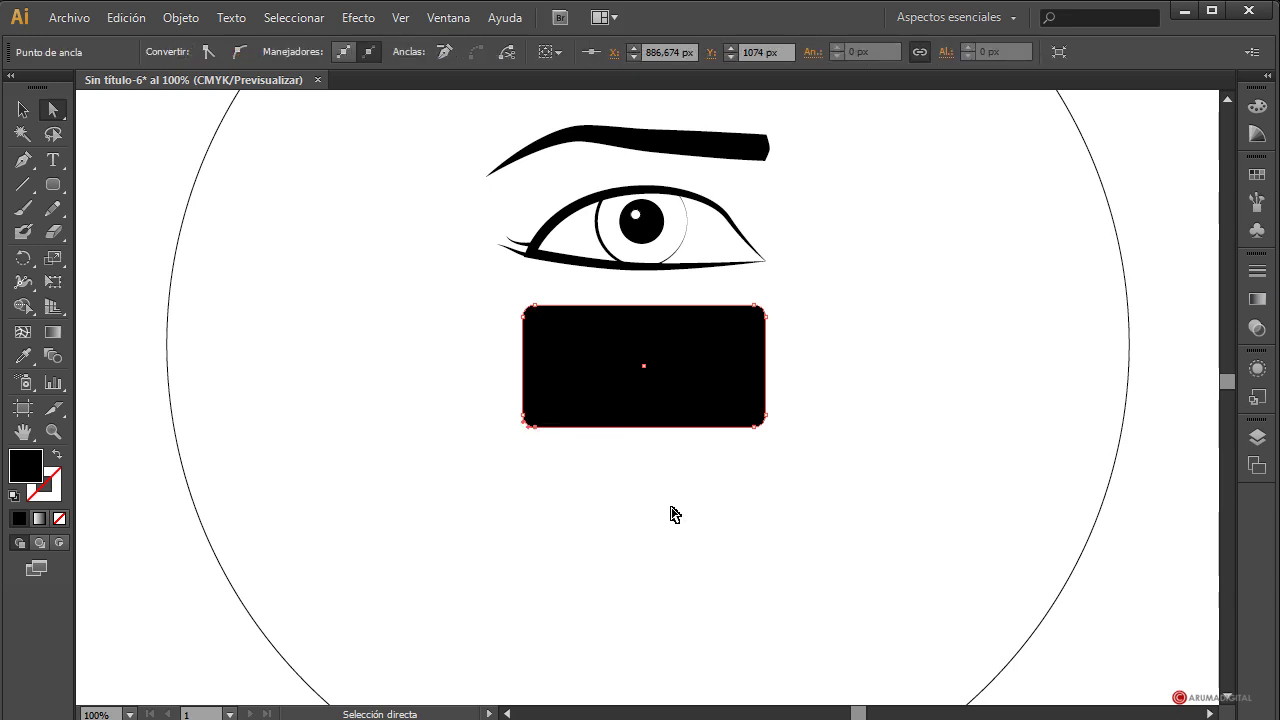
left_click(756, 428, "shift")
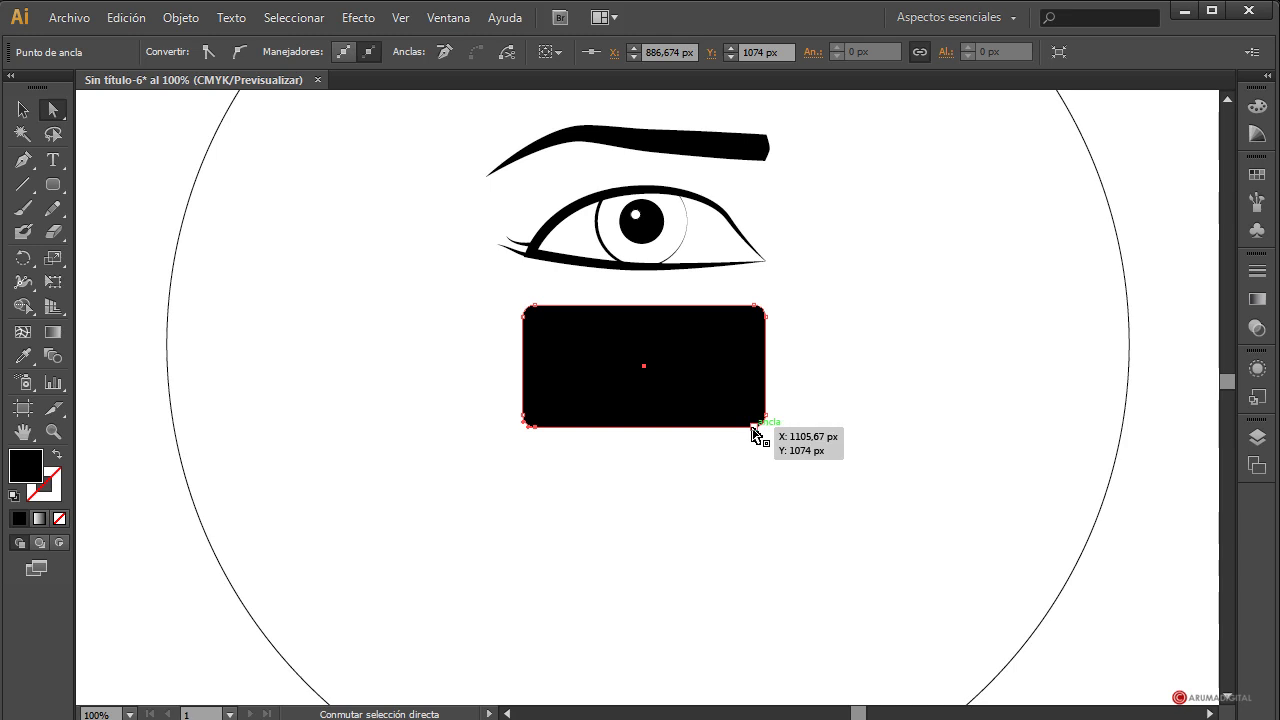
key("Down")
key("Down")
key("Down")
key("Down")
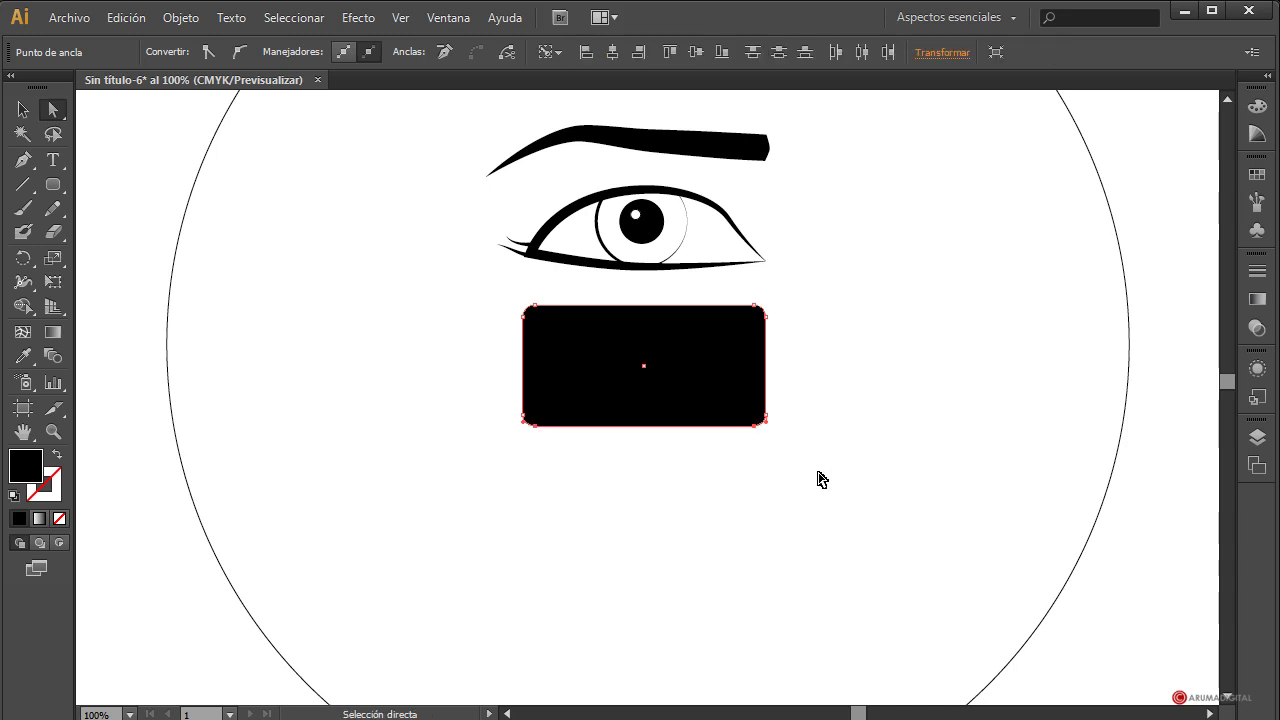
key("Down")
key("Down")
key("Down")
key("Down")
key("Down")
key("Down")
key("Down")
key("Down")
key("Down")
key("Down")
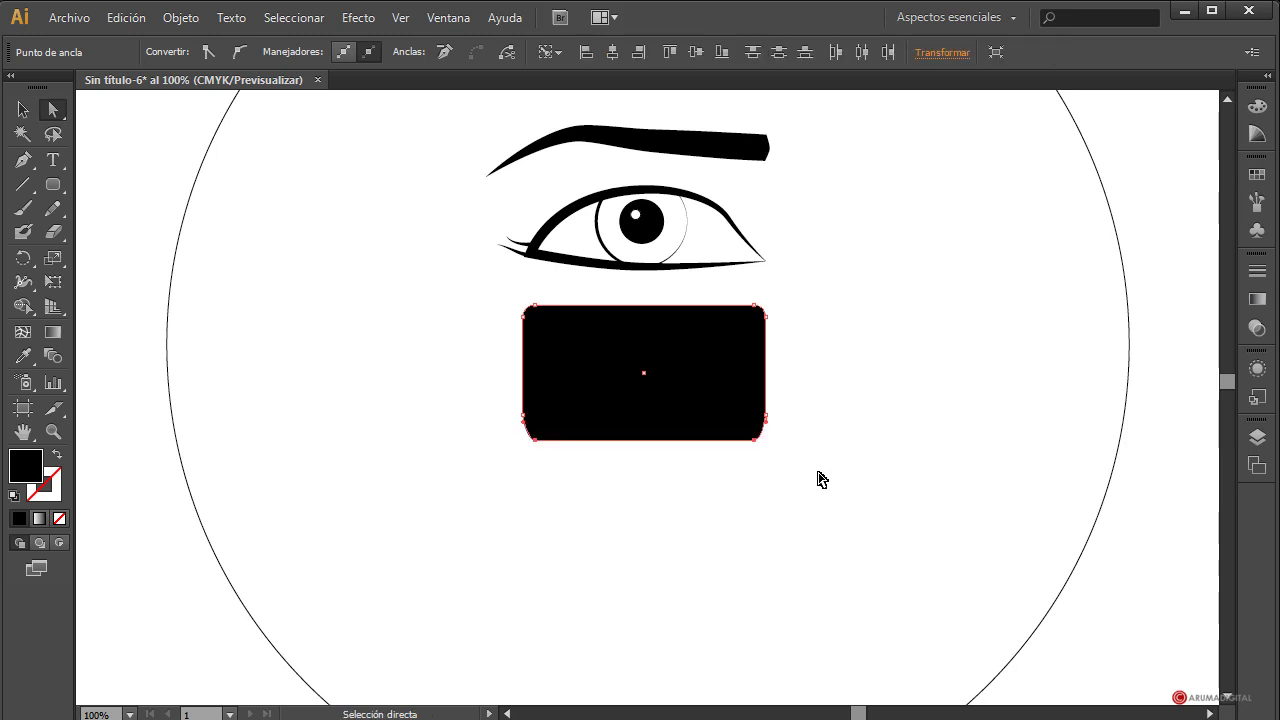
Nudge the two bottom-edge anchor points inward to about X 899 and X 1098 px and deselect the shape.
left_click(537, 440)
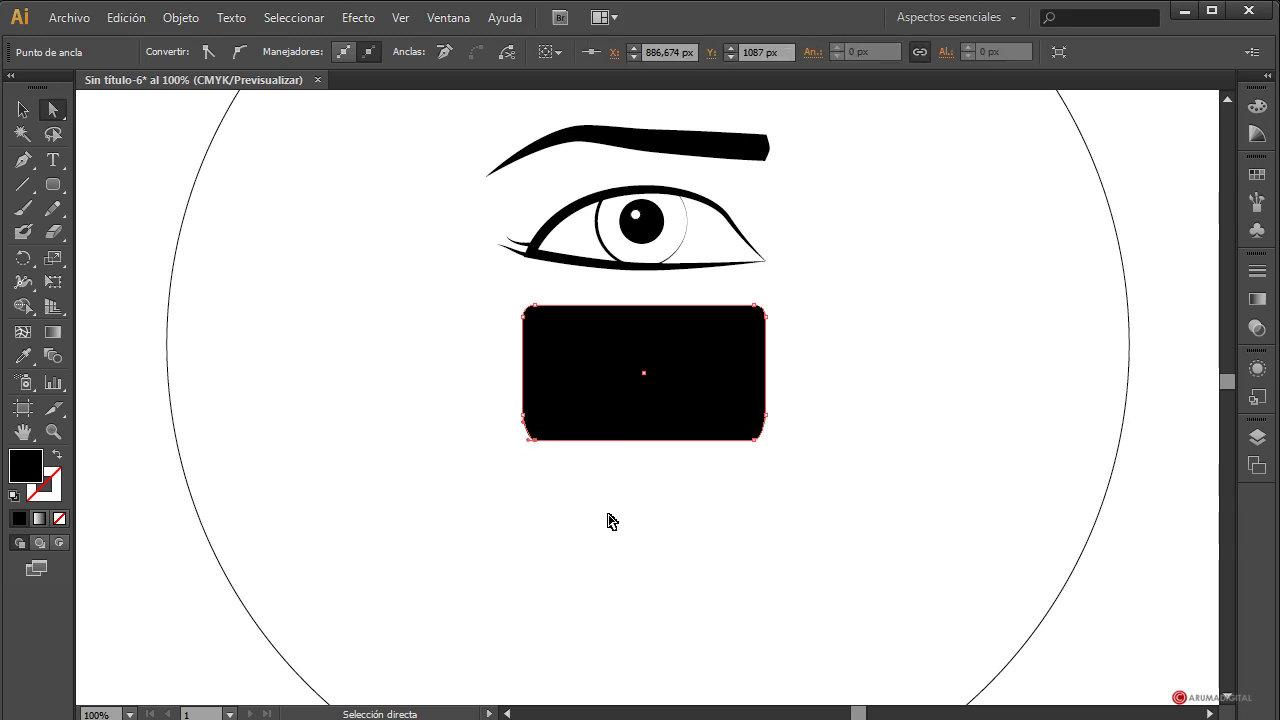
left_click(757, 440)
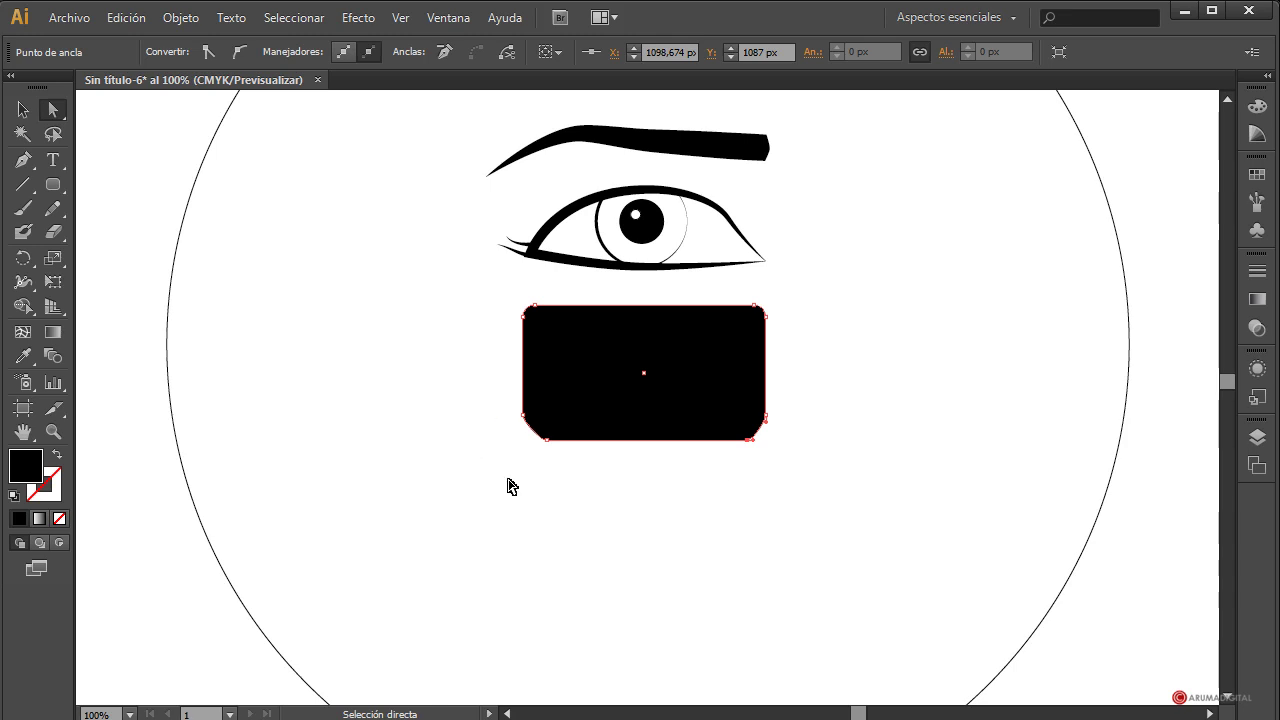
left_click(777, 557)
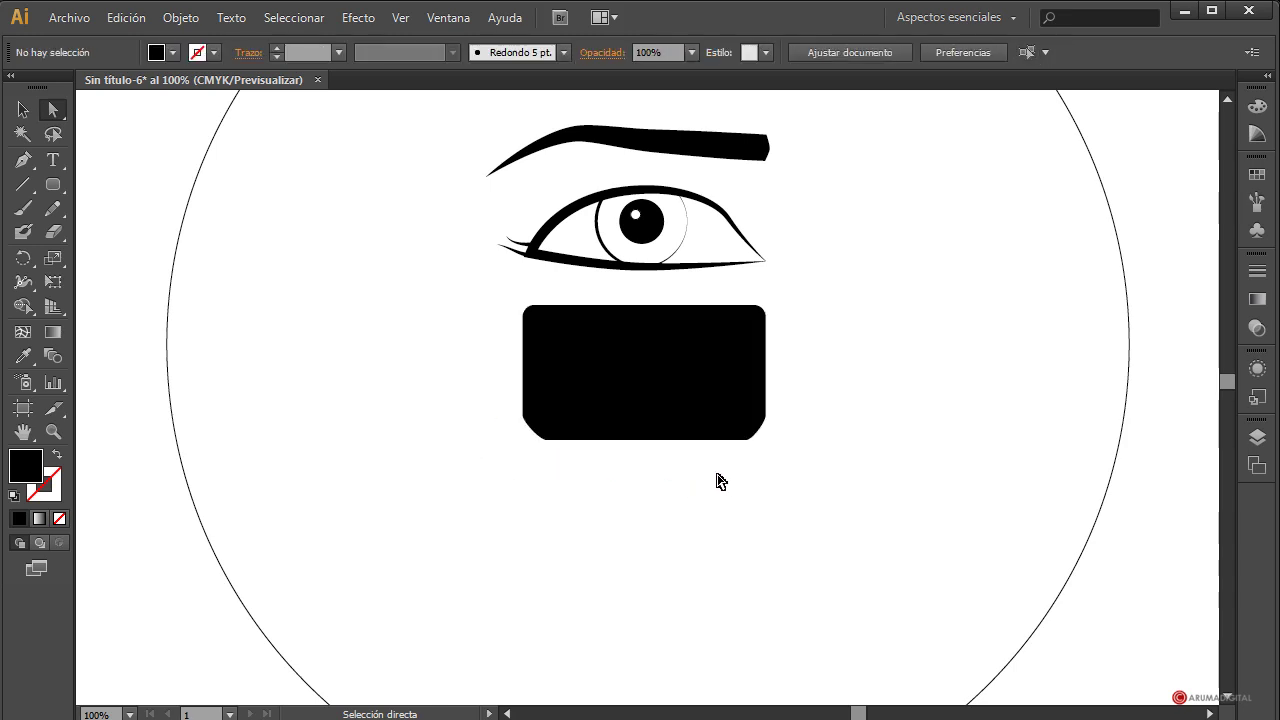
Lower the shape's four upper anchor points together, shortening it to roughly half its height.
left_click(698, 446)
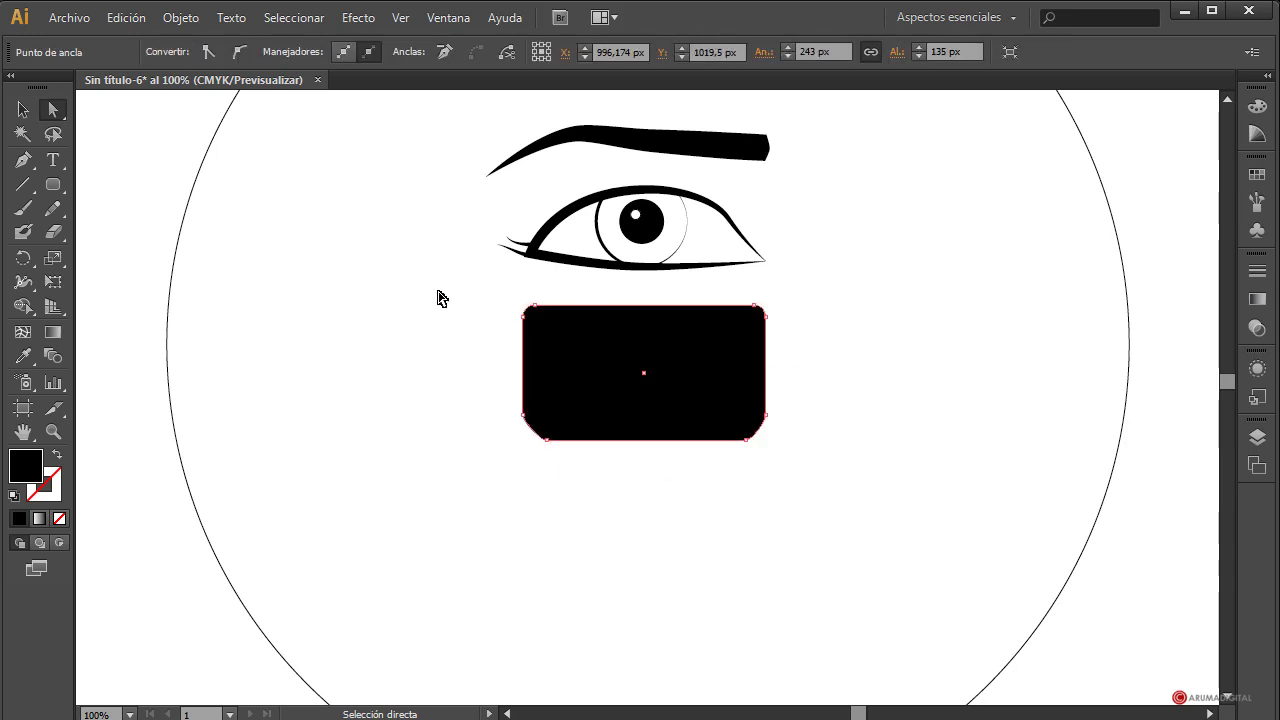
left_click_drag(500, 295, 805, 328)
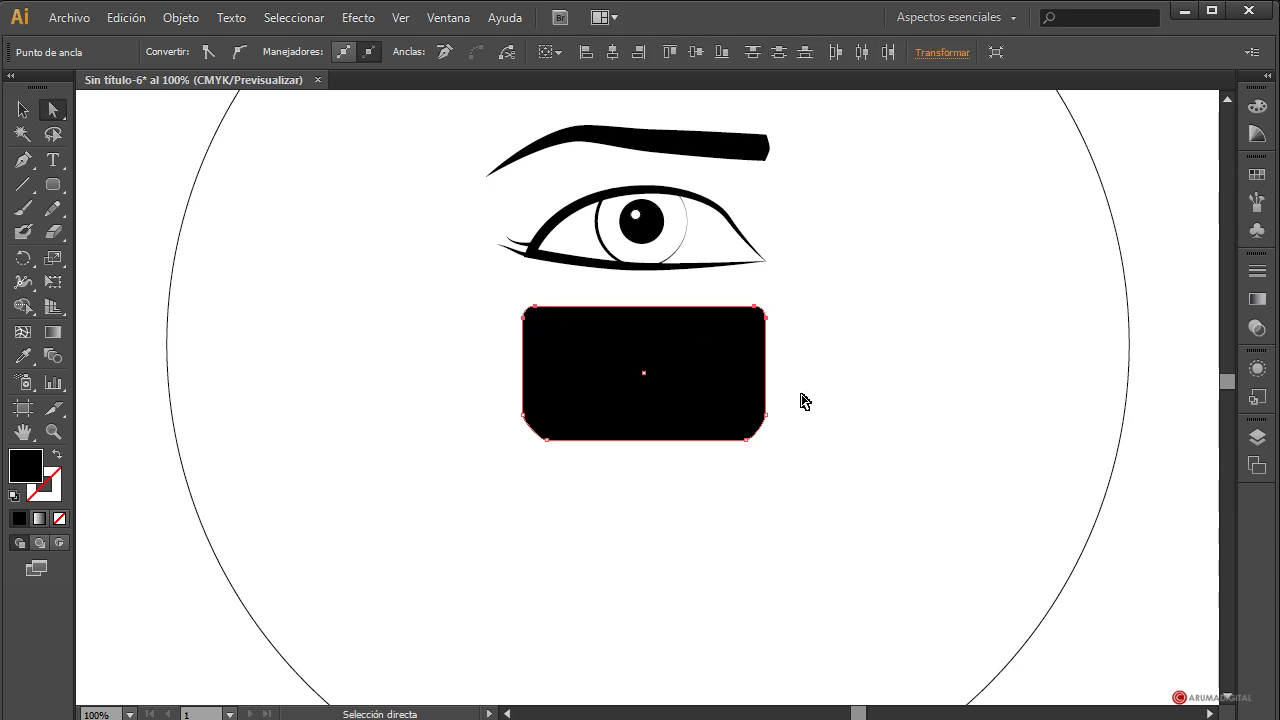
key("Down")
key("Down")
key("Down")
key("Down")
key("Down")
key("Down")
key("Down")
key("Down")
key("Down")
key("Down")
key("Down")
key("Down")
key("Down")
key("Down")
key("Down")
key("Down")
key("Down")
key("Down")
key("Down")
key("Down")
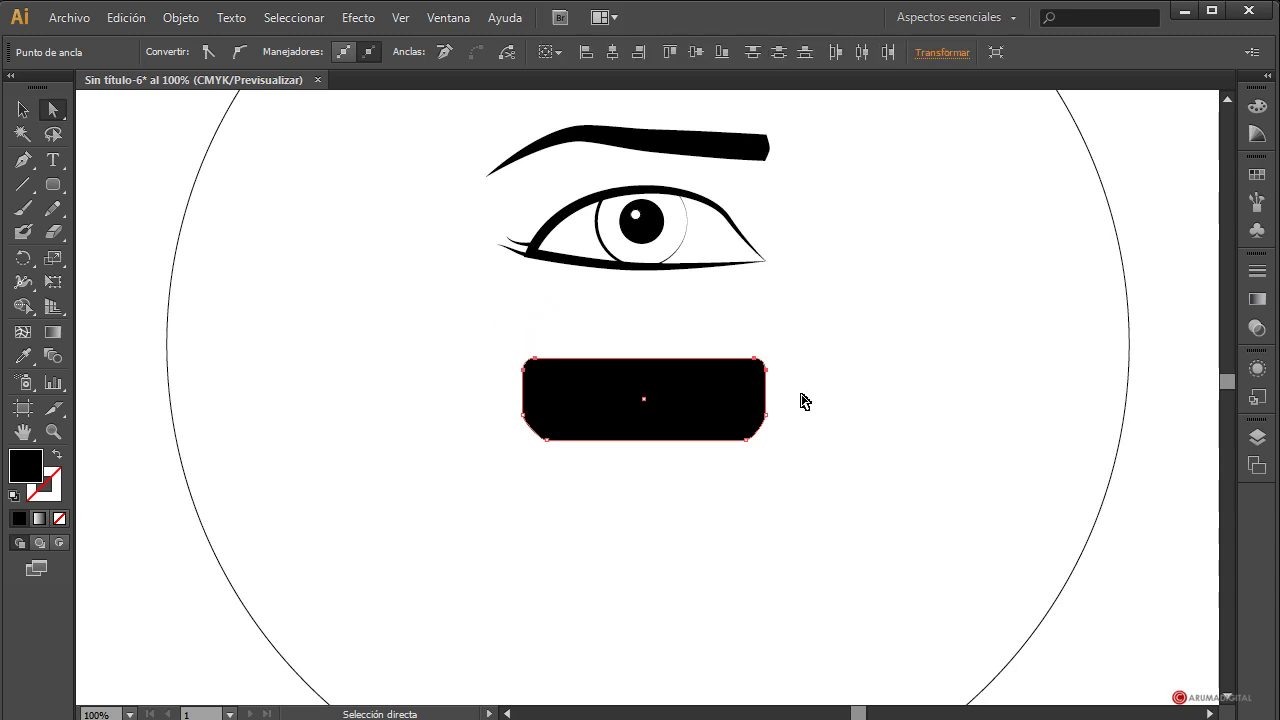
key("Down")
key("Down")
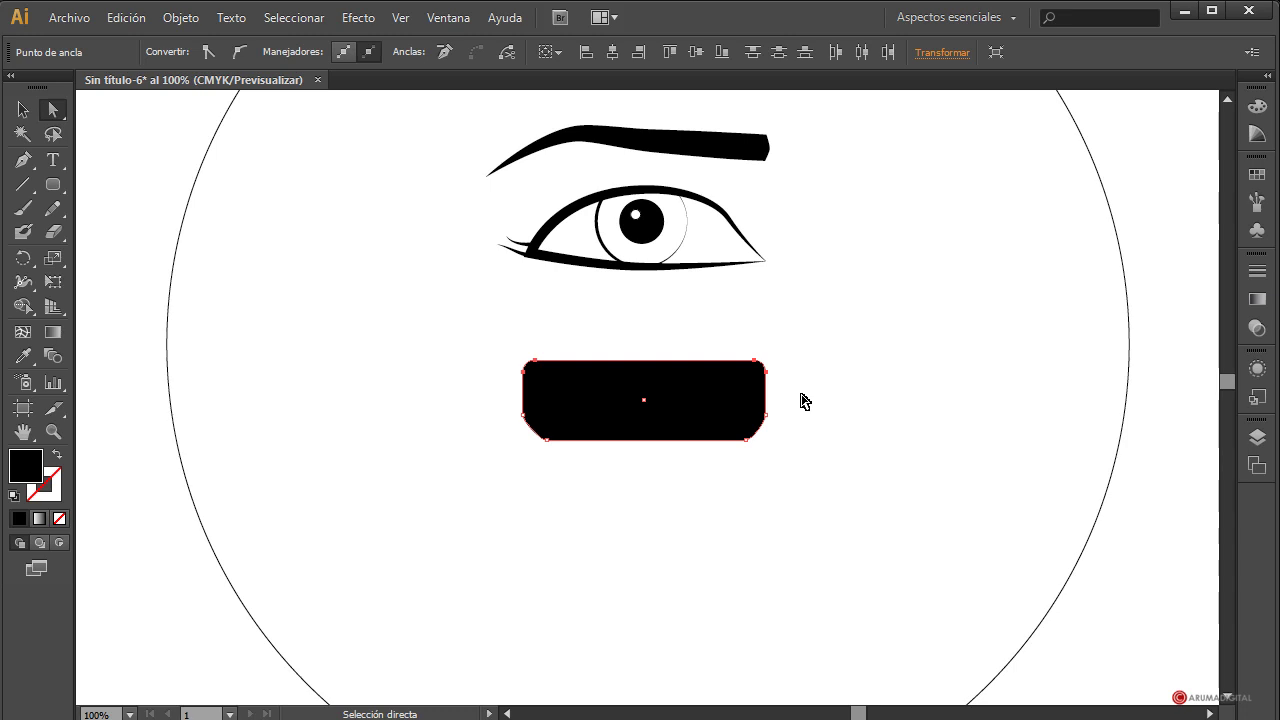
key("Down")
key("Down")
key("Down")
key("Down")
key("Down")
key("Down")
Raise the two top-edge anchor points slightly above the side points to lengthen the upper corner curves.
left_click_drag(805, 331, 486, 378)
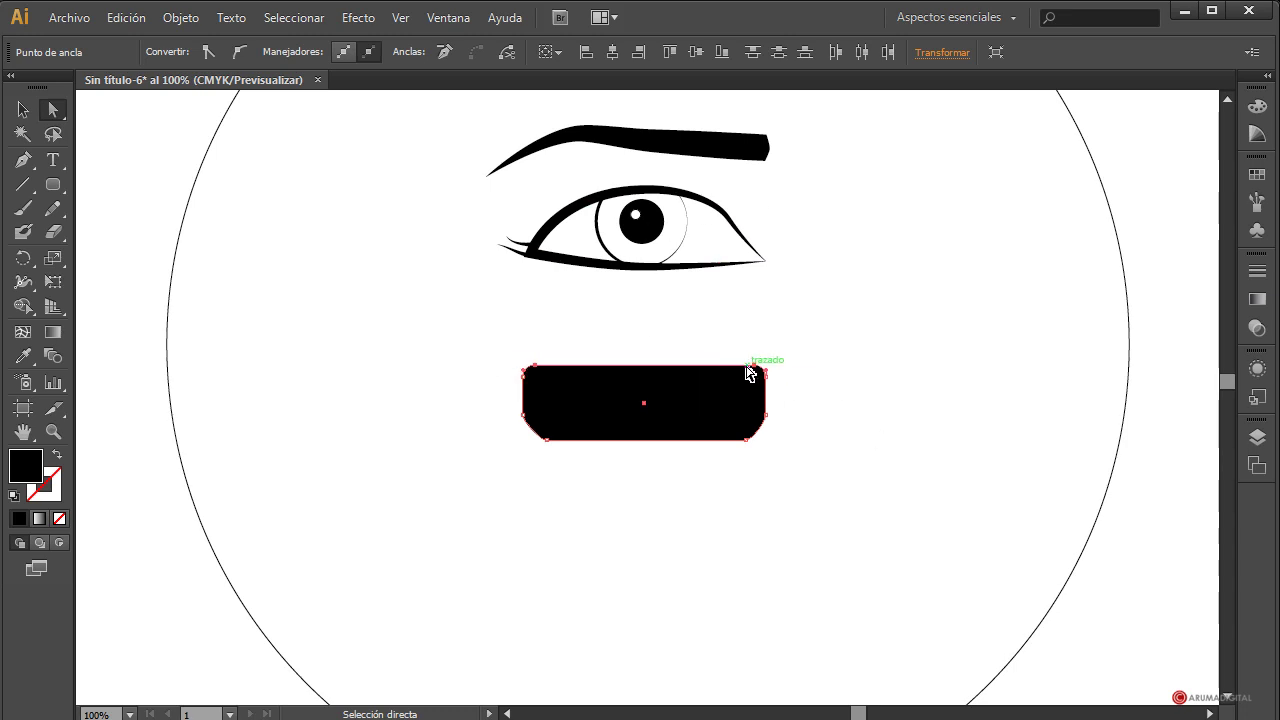
key("Up")
key("Up")
key("Up")
key("Up")
key("Up")
key("Up")
key("Up")
key("Up")
key("Up")
key("Up")
key("Up")
key("Up")
key("Up")
key("Up")
key("Up")
key("Up")
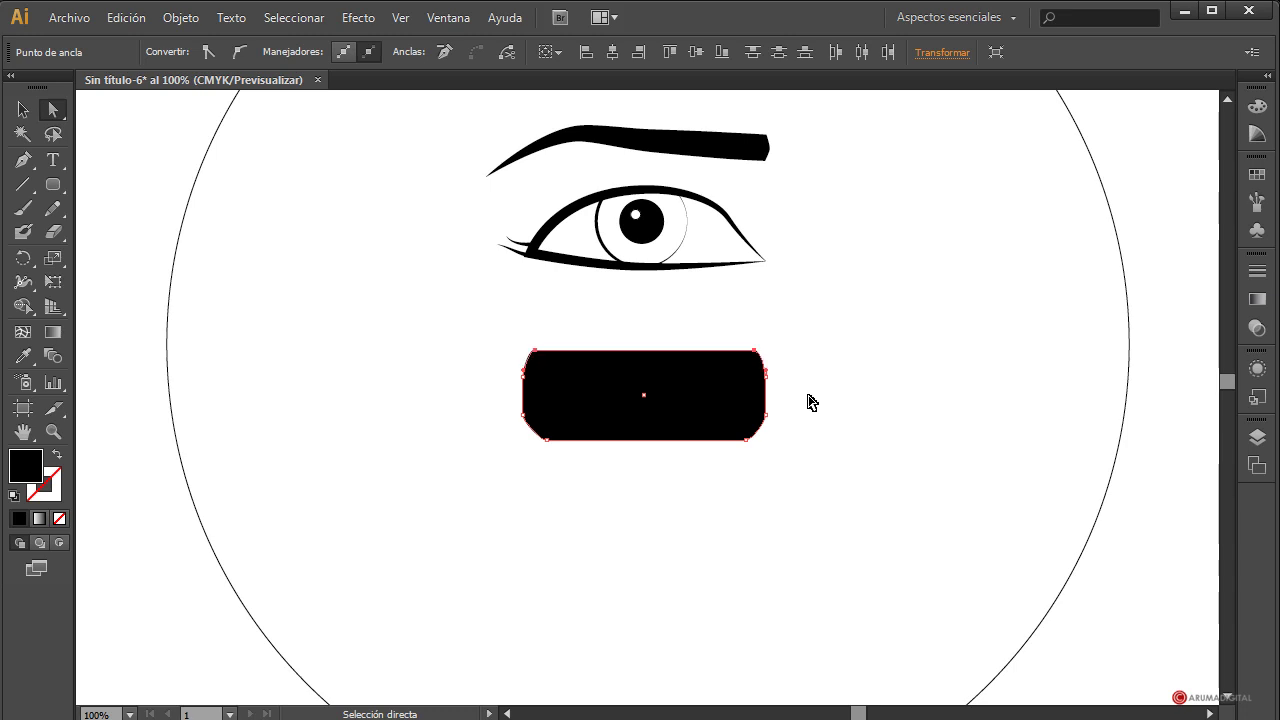
key("Up")
key("Up")
key("Down")
key("Down")
key("Down")
key("Down")
key("Down")
key("Down")
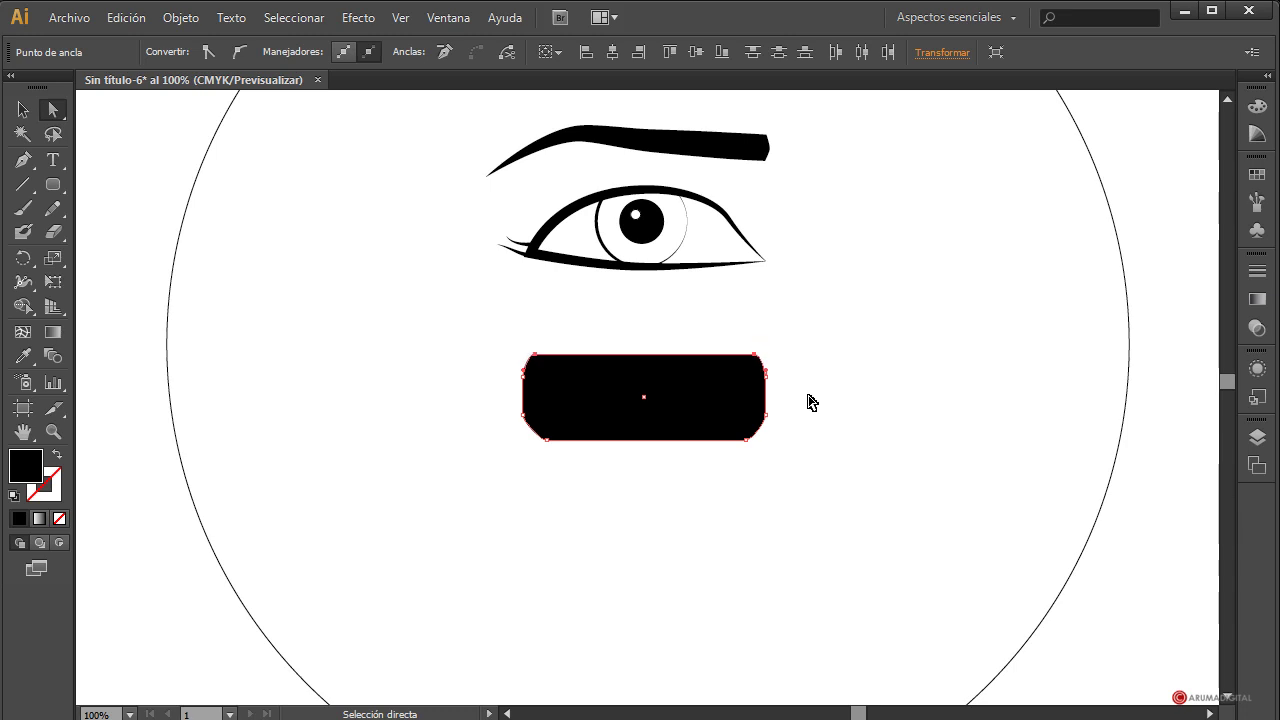
Lower the four upper anchor points a little more, bringing the top edge to Y 1006 px.
left_click_drag(470, 338, 889, 411)
key("Down")
key("Down")
key("Down")
key("Down")
key("Down")
key("Down")
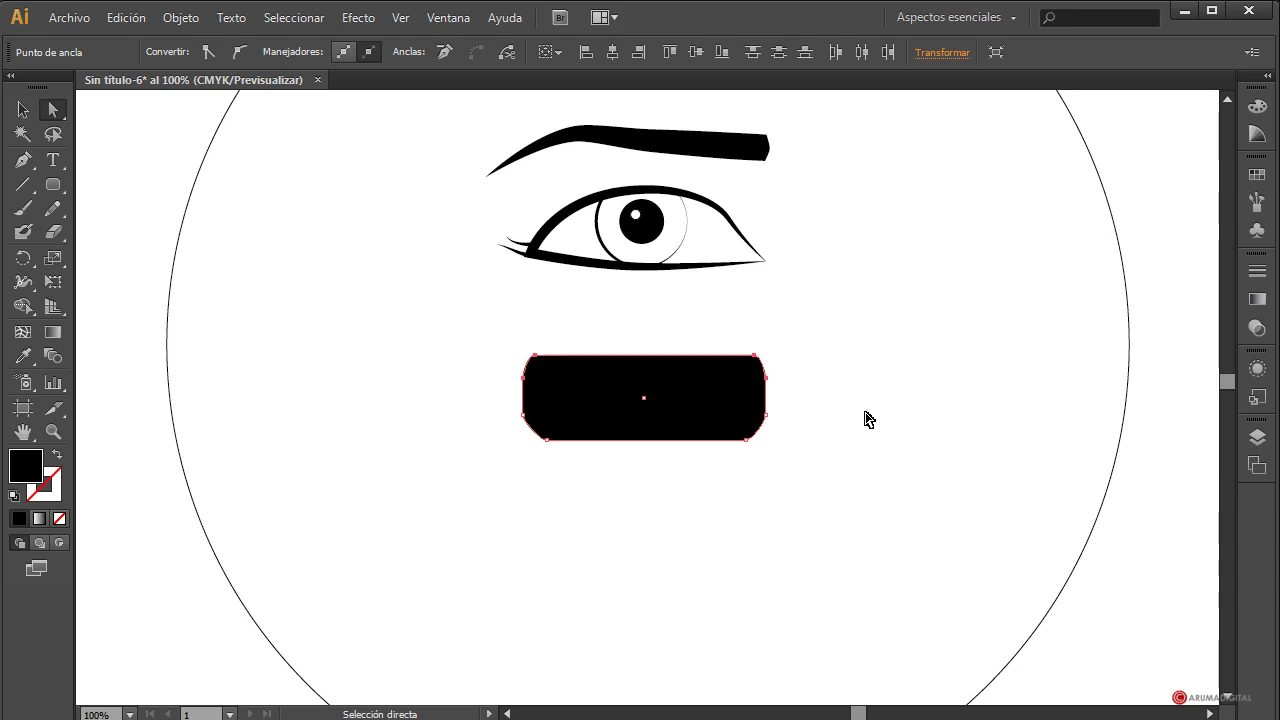
key("Up")
key("Up")
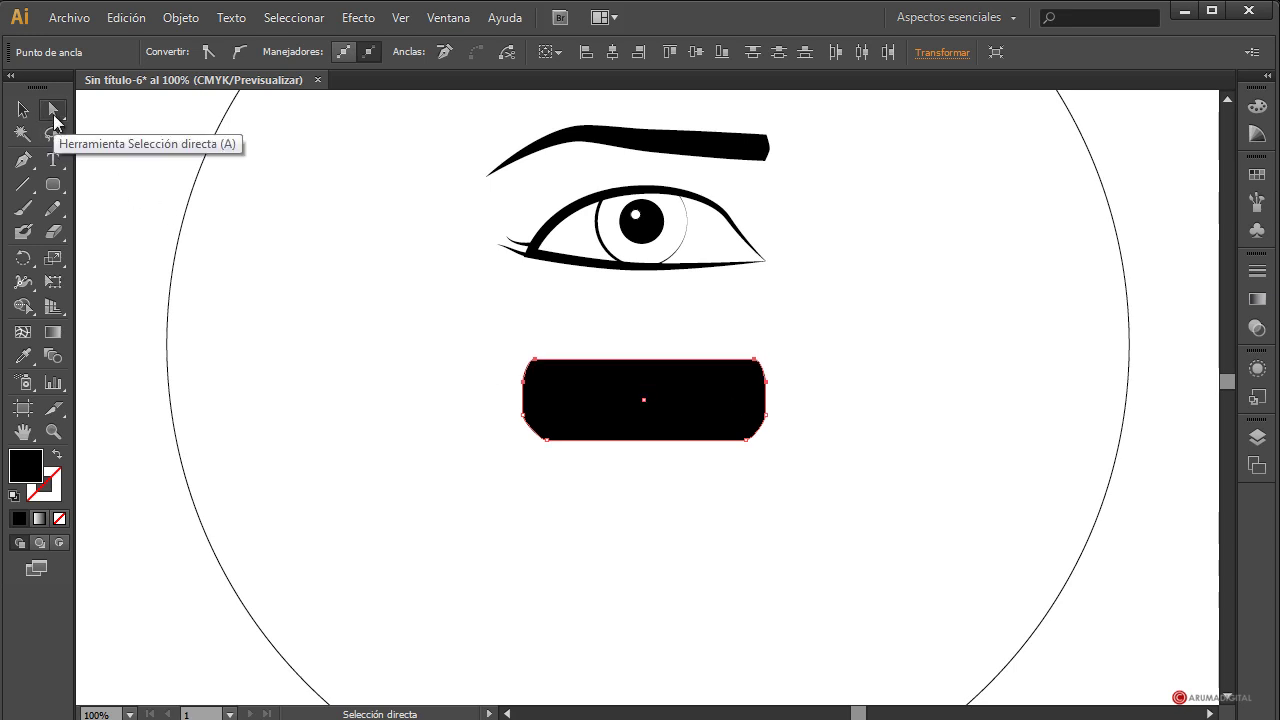
Add an anchor point at the middle of the top edge and delete it to open the path there.
left_click(27, 162)
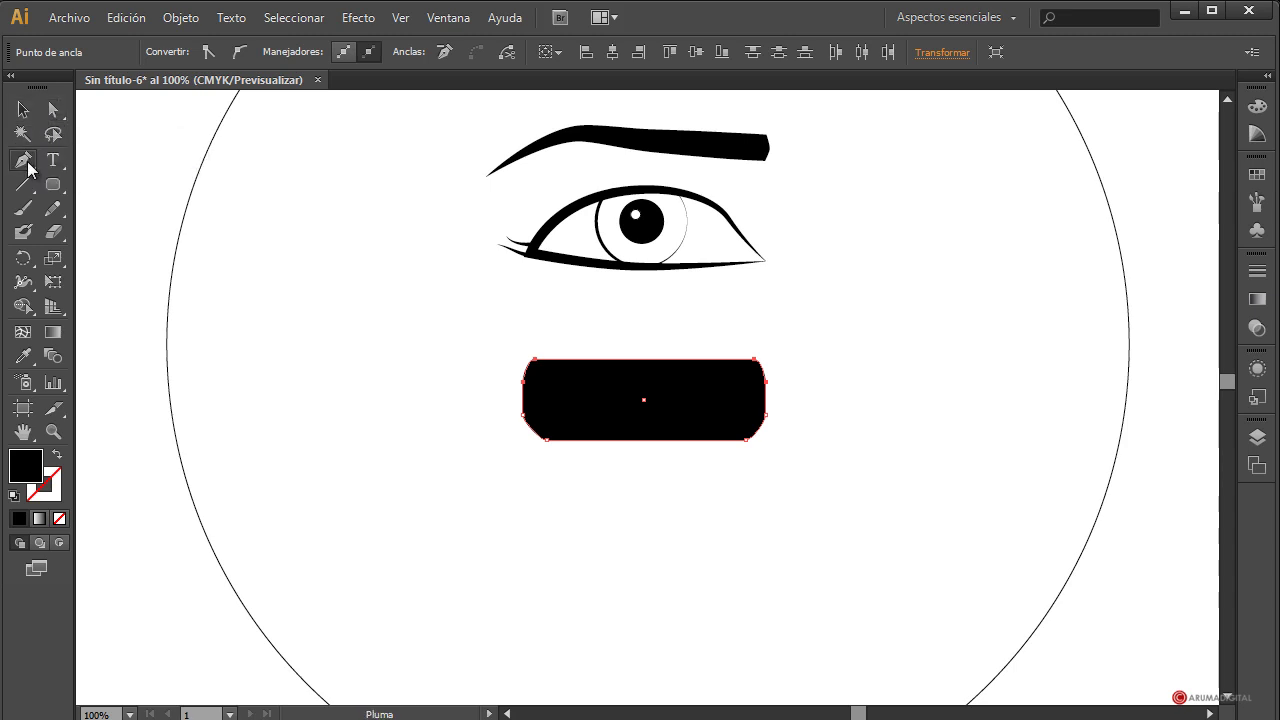
left_click(644, 359)
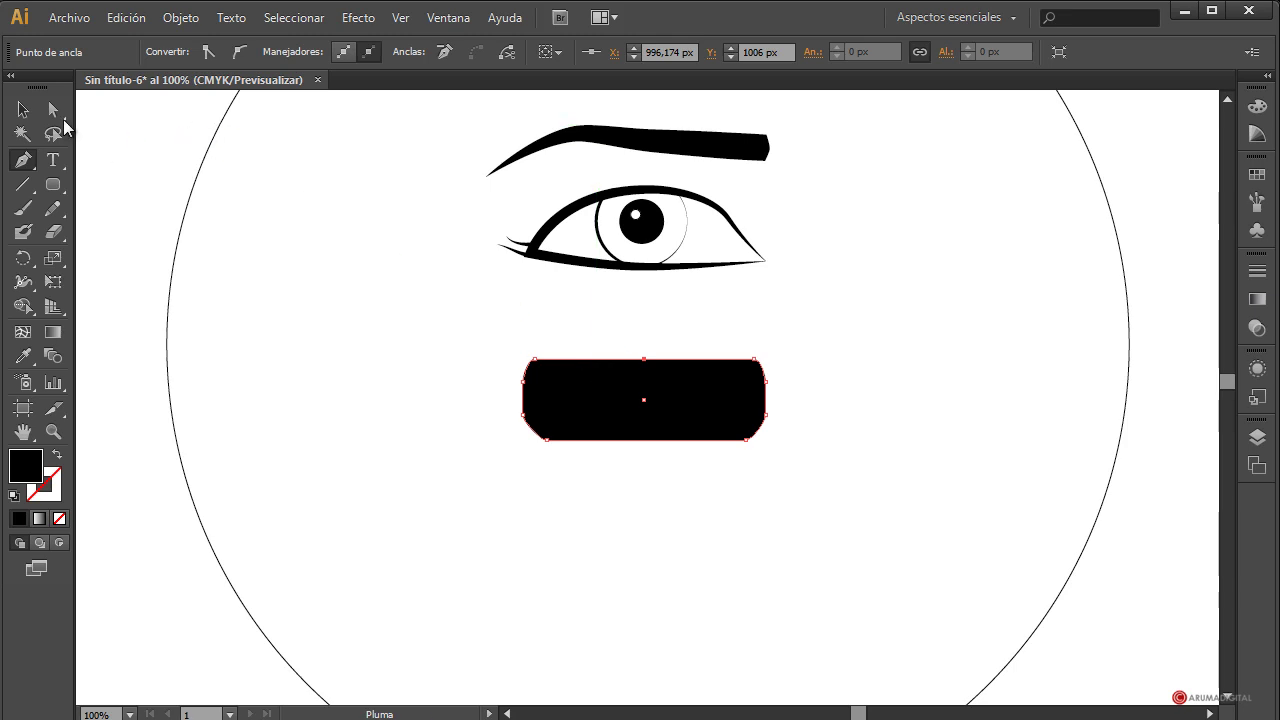
left_click(53, 110)
left_click(644, 360)
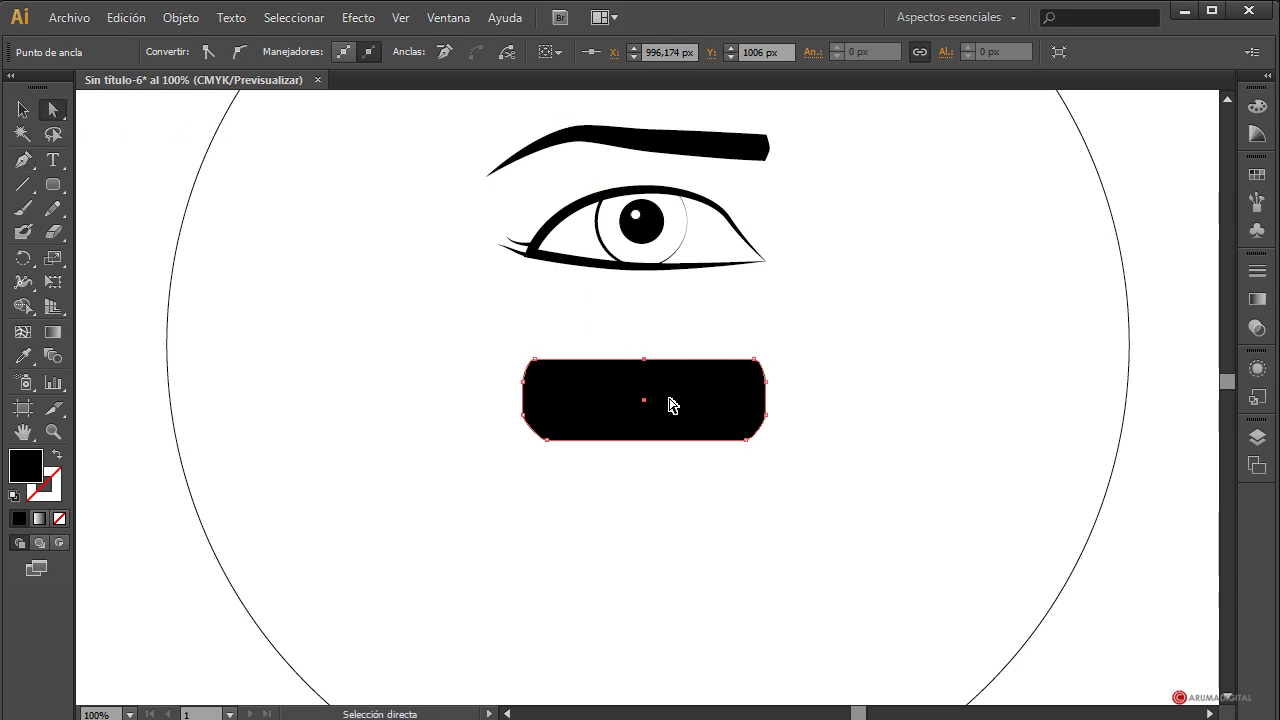
key("Delete")
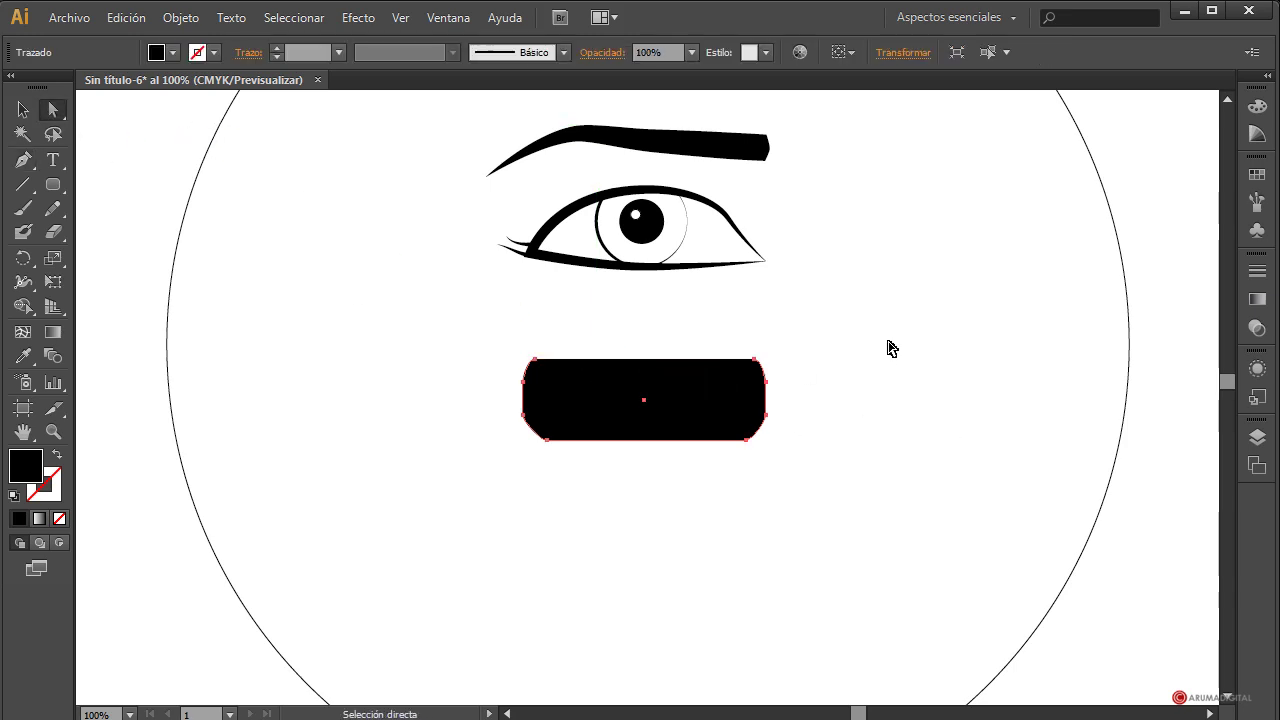
Remove the open shape's fill, give it a black stroke, and deselect it.
key("v")
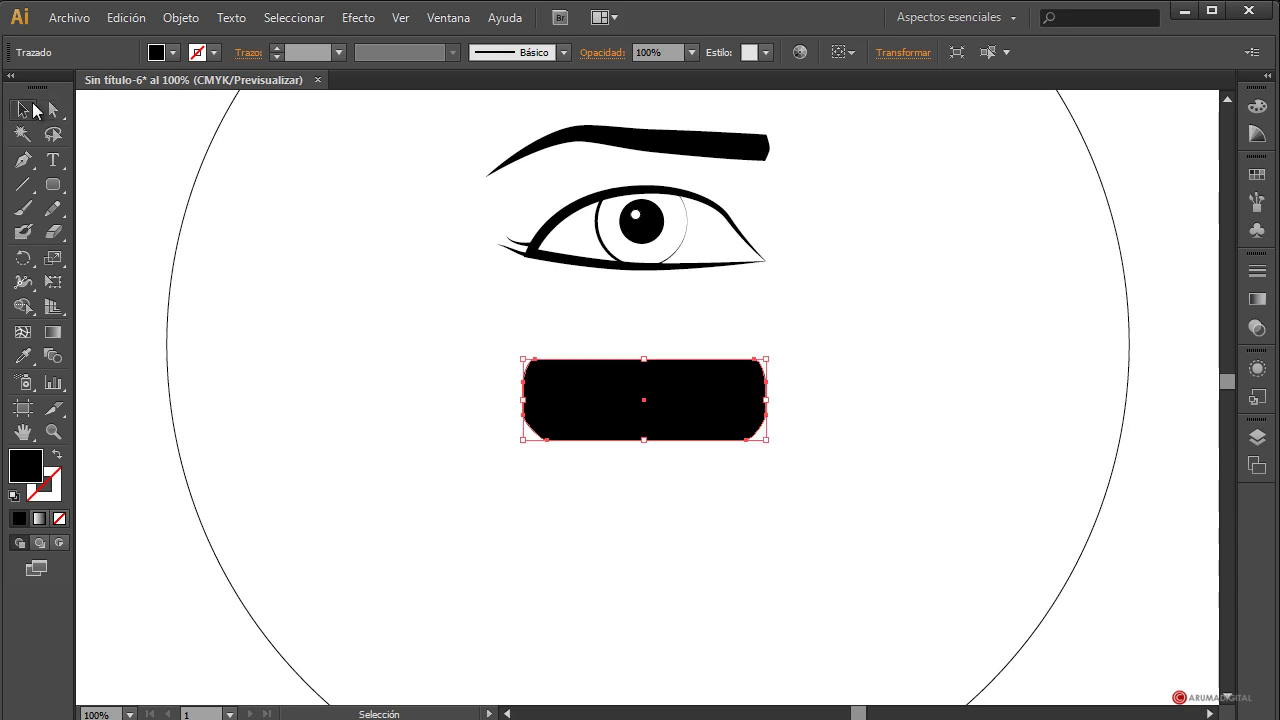
left_click(173, 52)
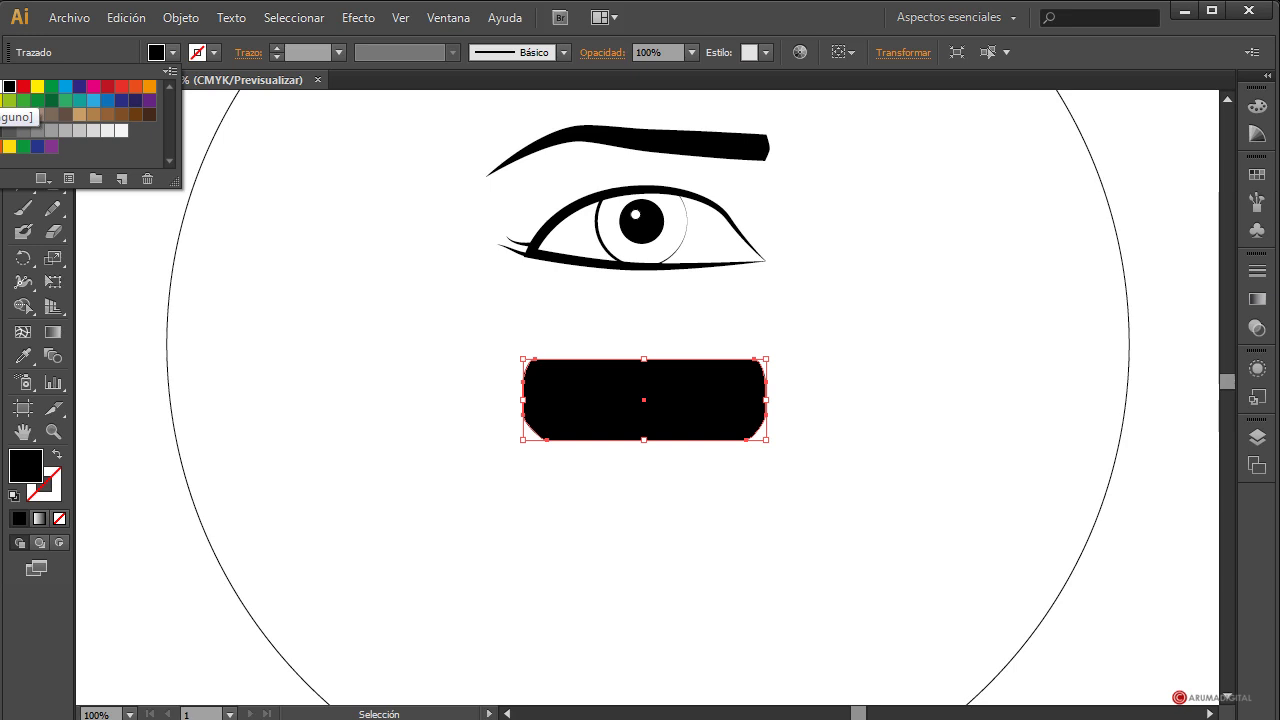
left_click(8, 96)
left_click(309, 363)
left_click(440, 385)
left_click_drag(520, 342, 770, 514)
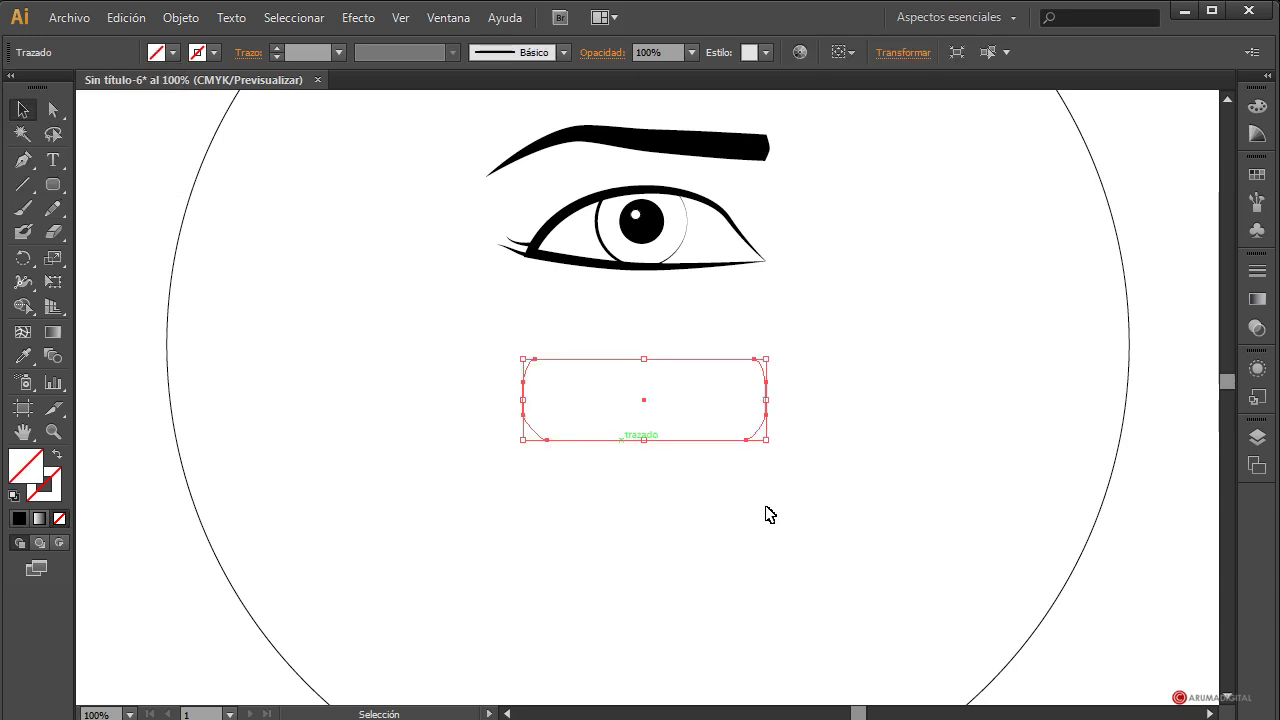
left_click(213, 52)
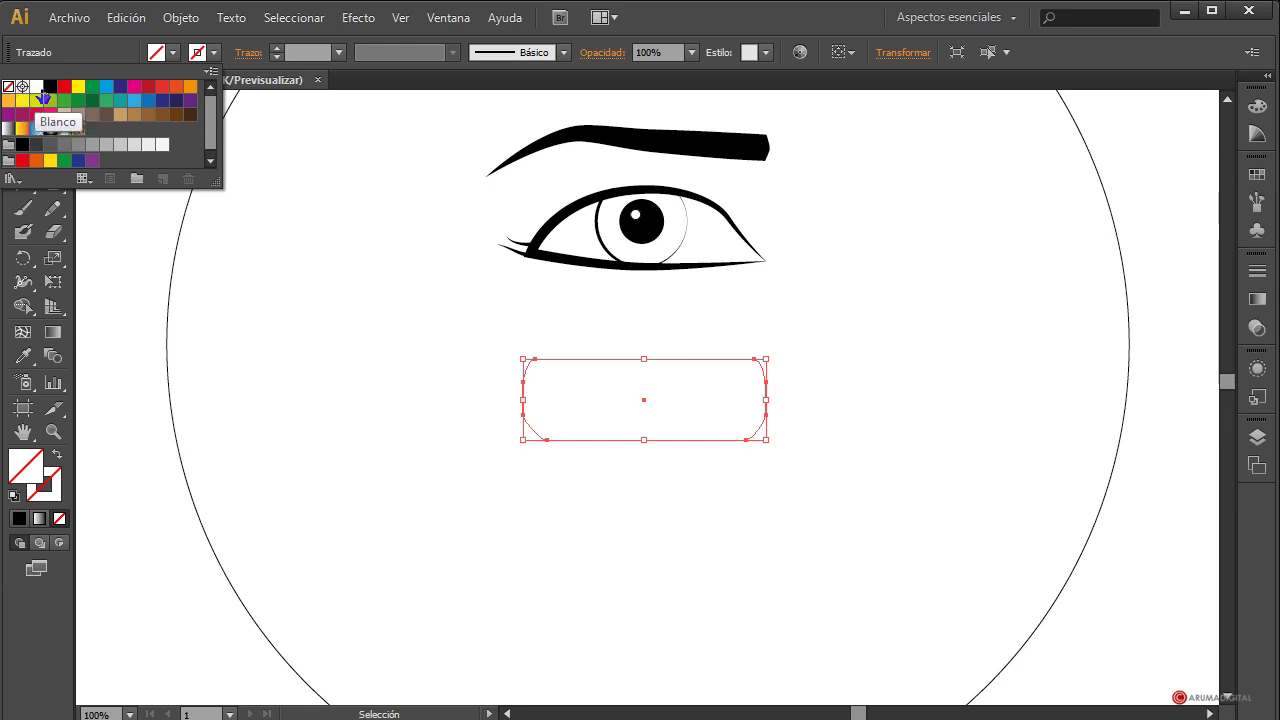
left_click(49, 88)
left_click(541, 538)
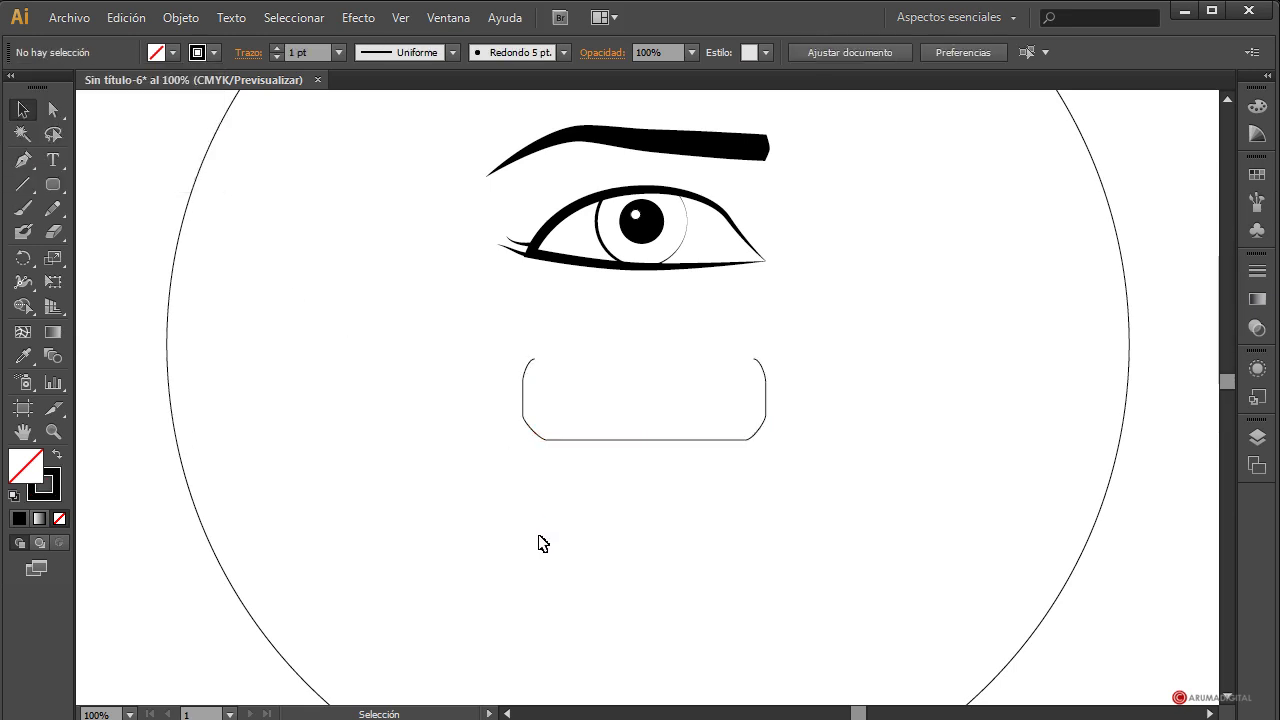
Convert the two anchor points at the ends of the shape's bottom edge to smooth points.
left_click(586, 439)
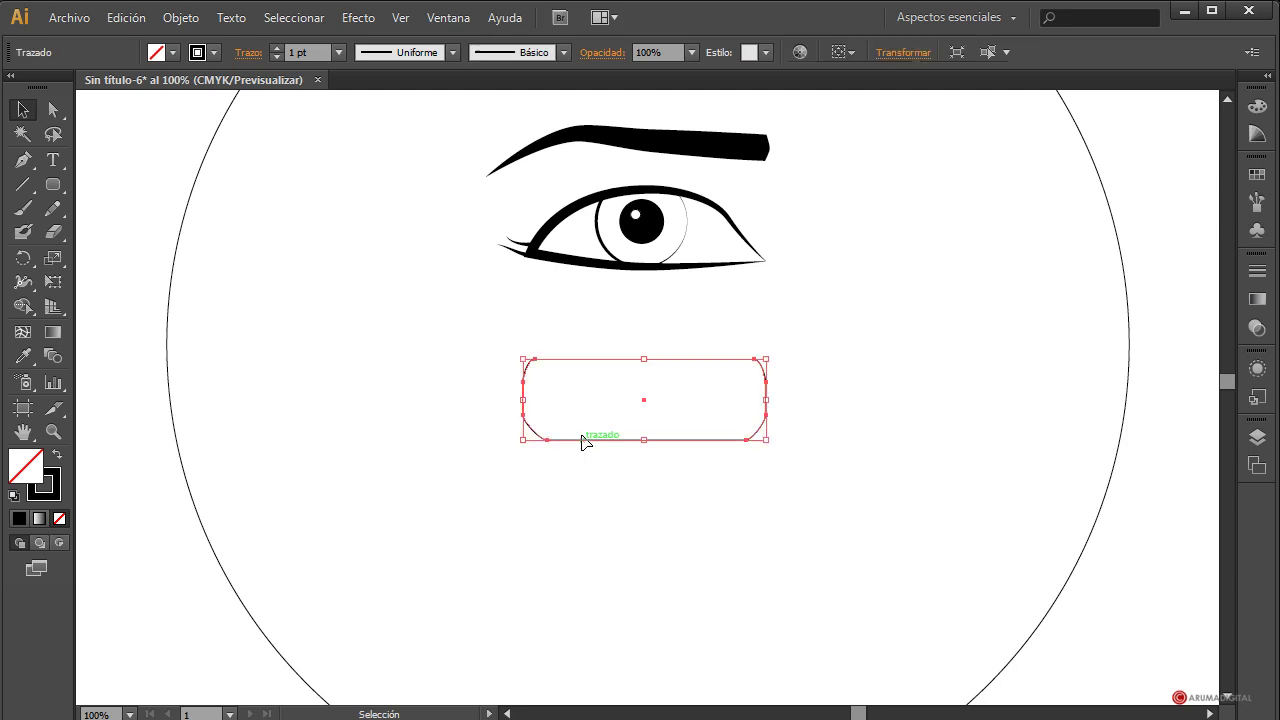
left_click(49, 108)
left_click(500, 500)
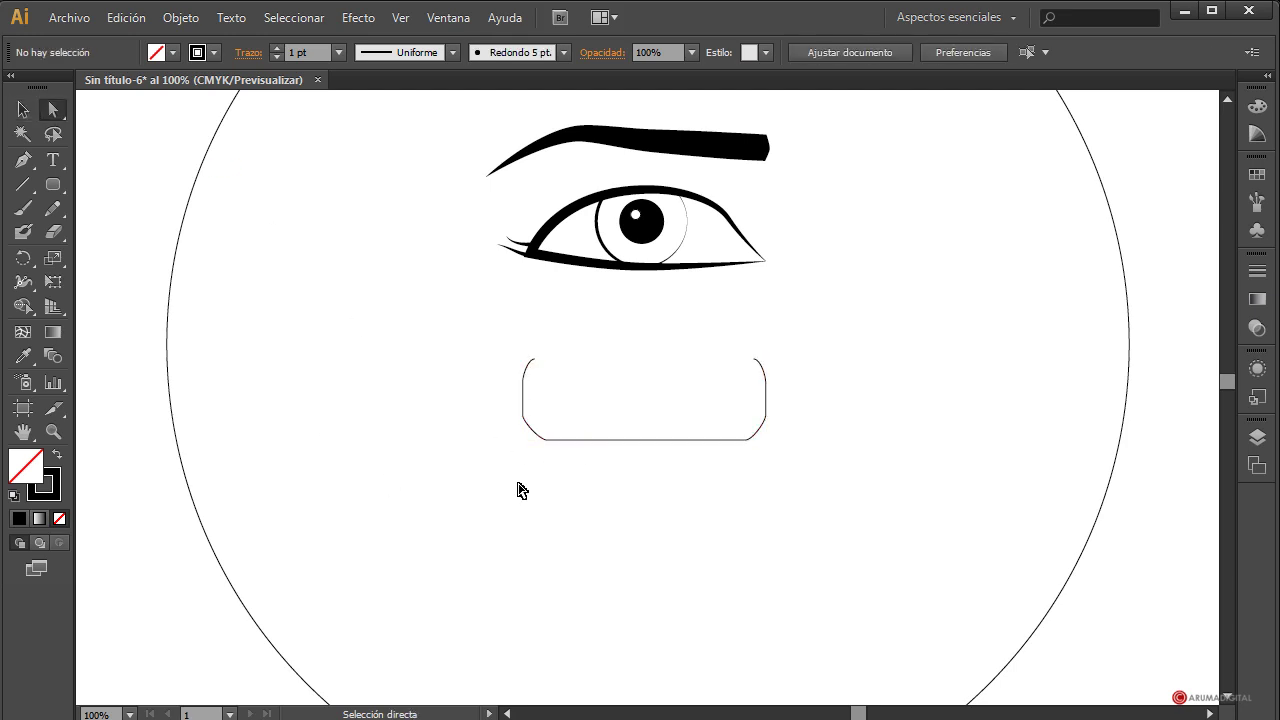
left_click_drag(517, 483, 562, 438)
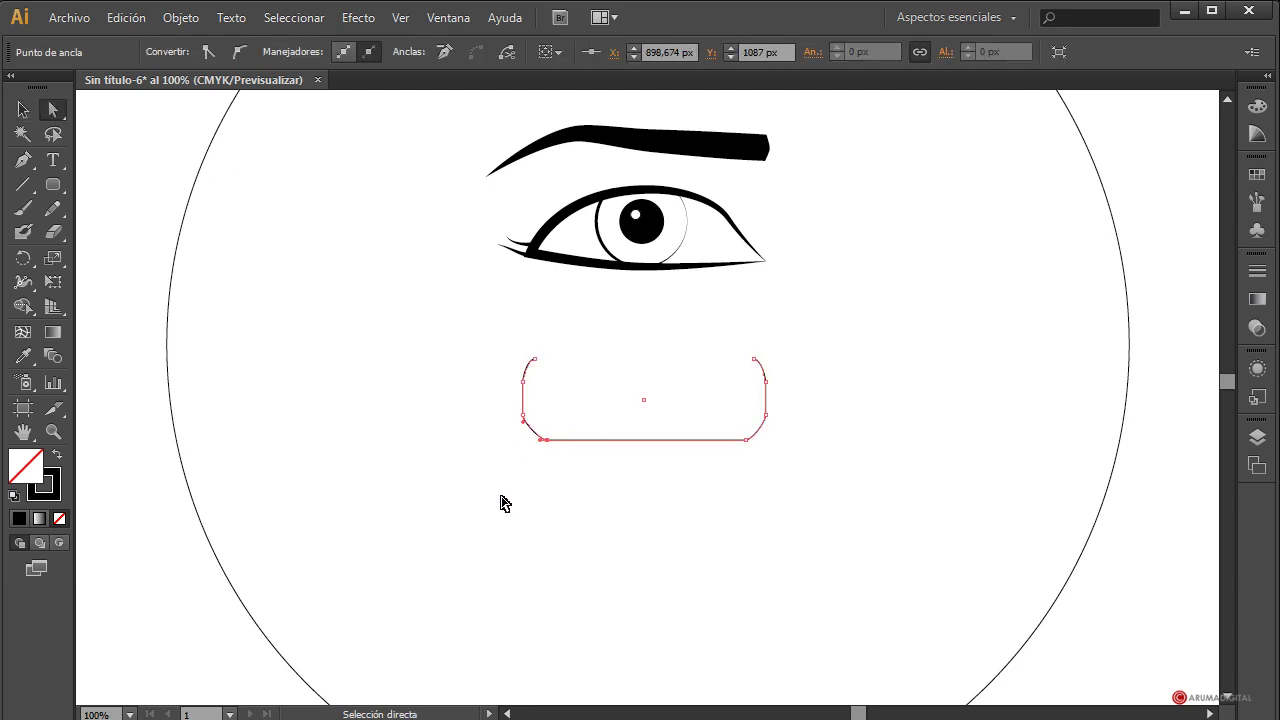
left_click(240, 52)
left_click_drag(731, 472, 782, 424)
left_click(241, 53)
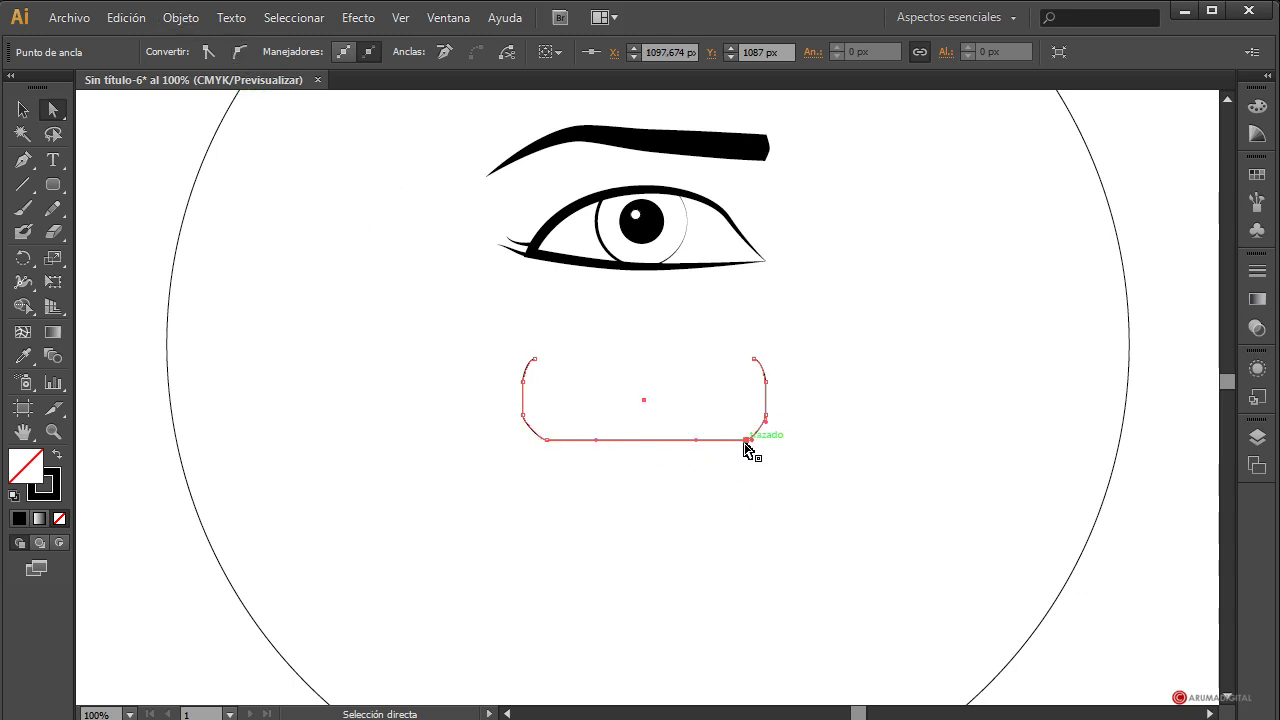
Round both bottom corners of the open path by extending their anchor handles outward, moving the left bottom anchor to about X 905 px.
left_click_drag(735, 446, 707, 440)
left_click(547, 440)
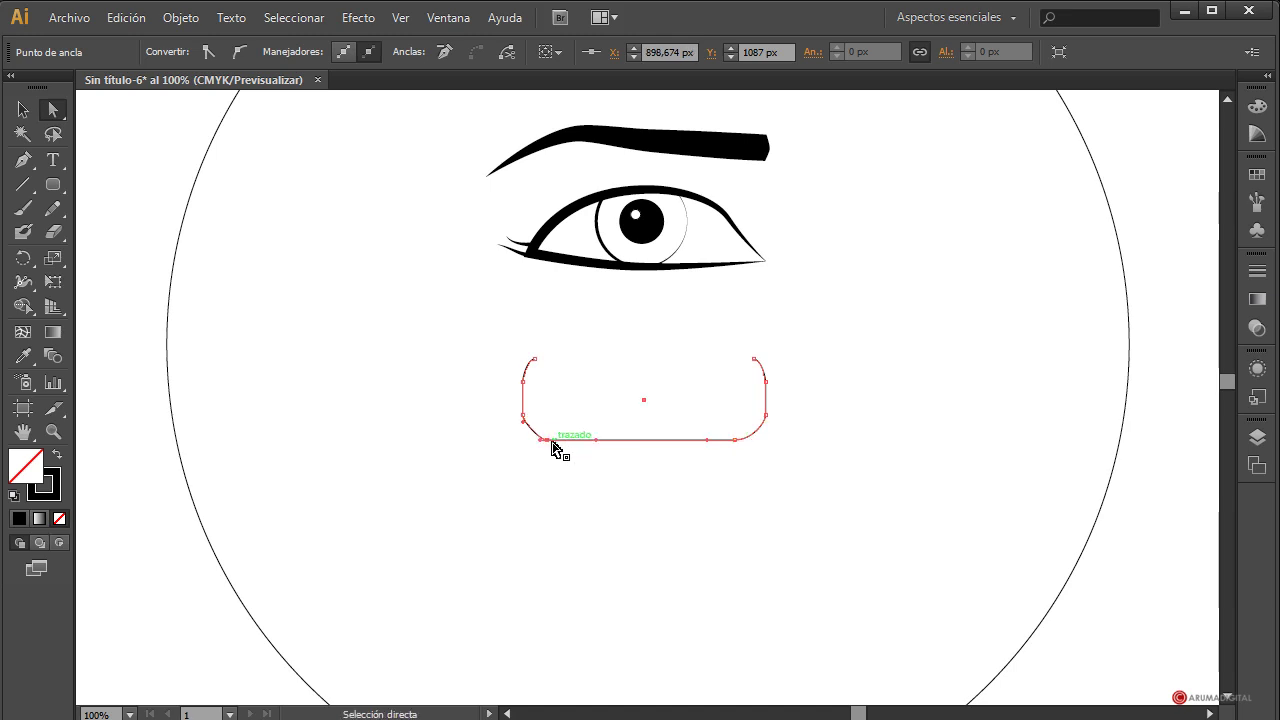
left_click_drag(540, 446, 522, 440)
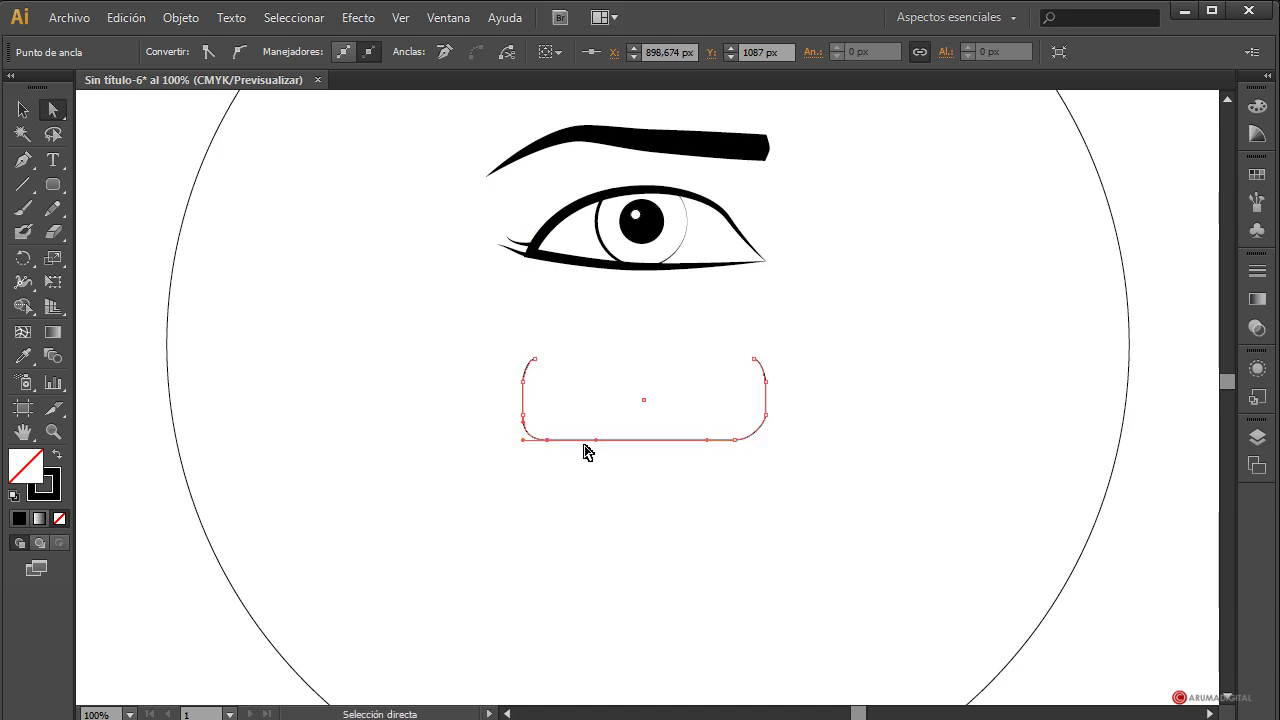
left_click(560, 443)
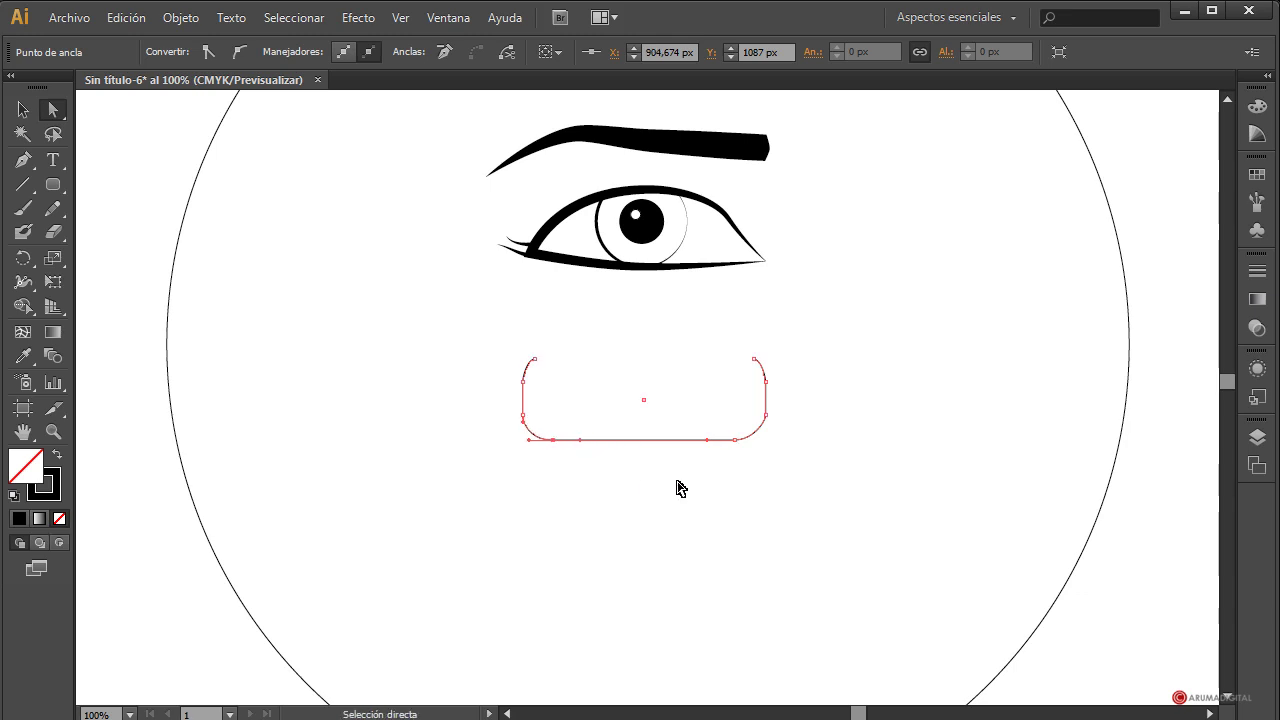
left_click_drag(729, 451, 767, 468)
left_click(780, 473)
Move the path's two open end points slightly outward, to about X 1109 px and X 885 px.
left_click(760, 393)
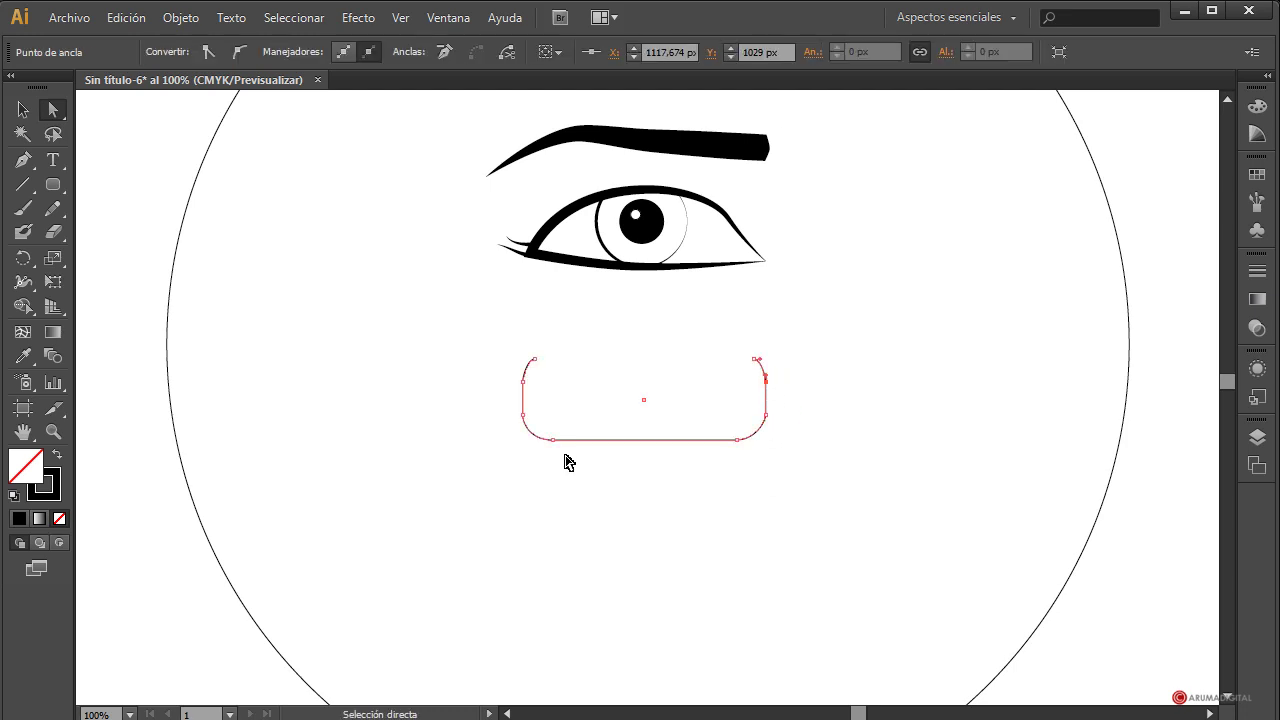
left_click_drag(497, 348, 770, 370)
left_click_drag(718, 338, 775, 380)
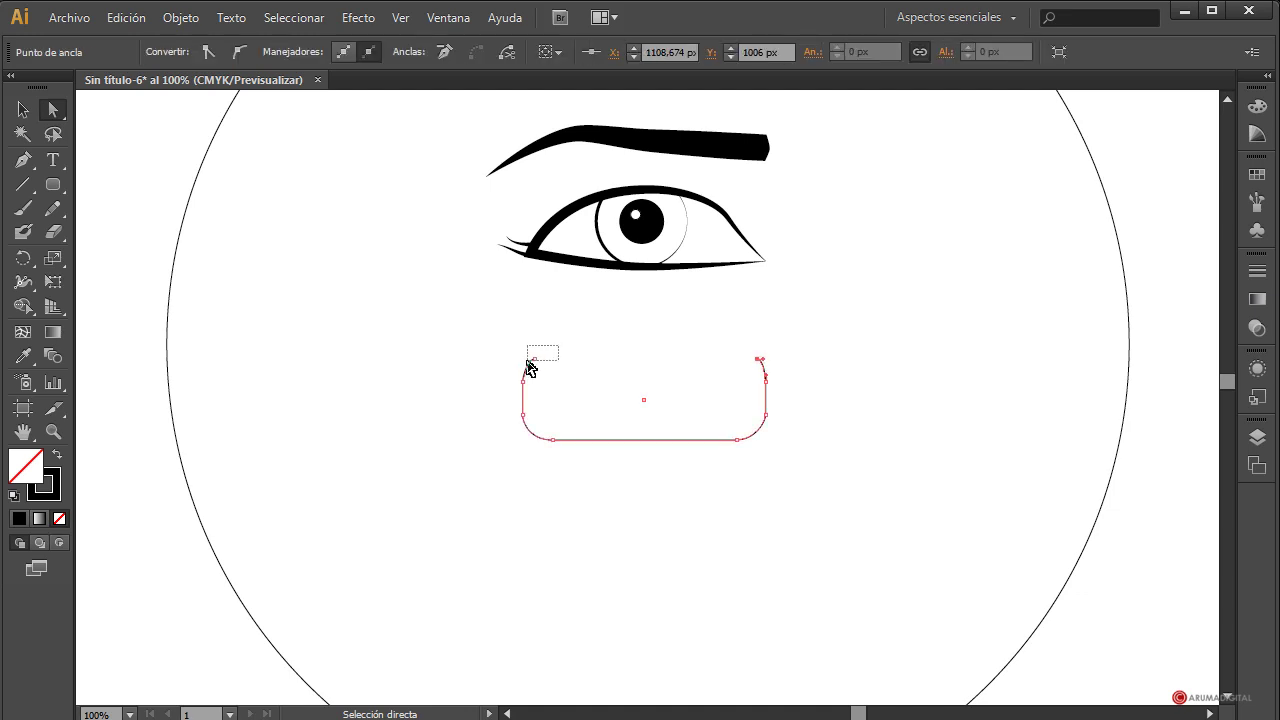
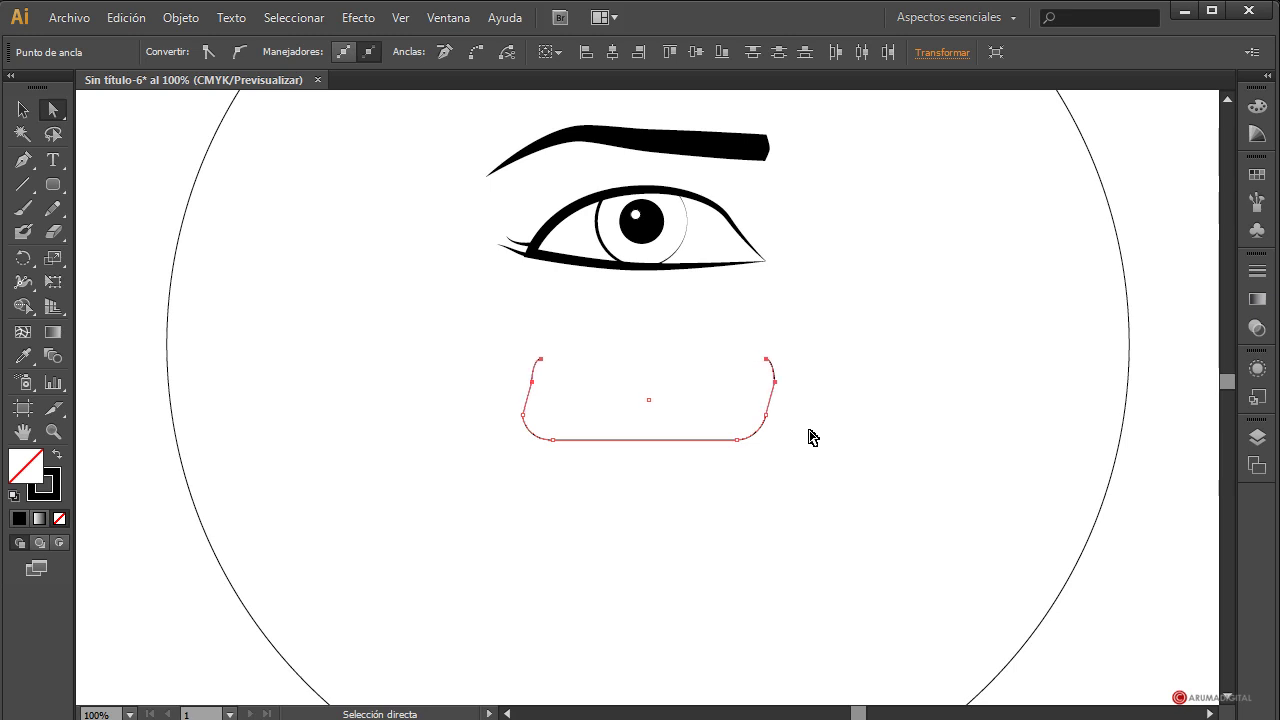
key("ctrl")
key("ctrl")
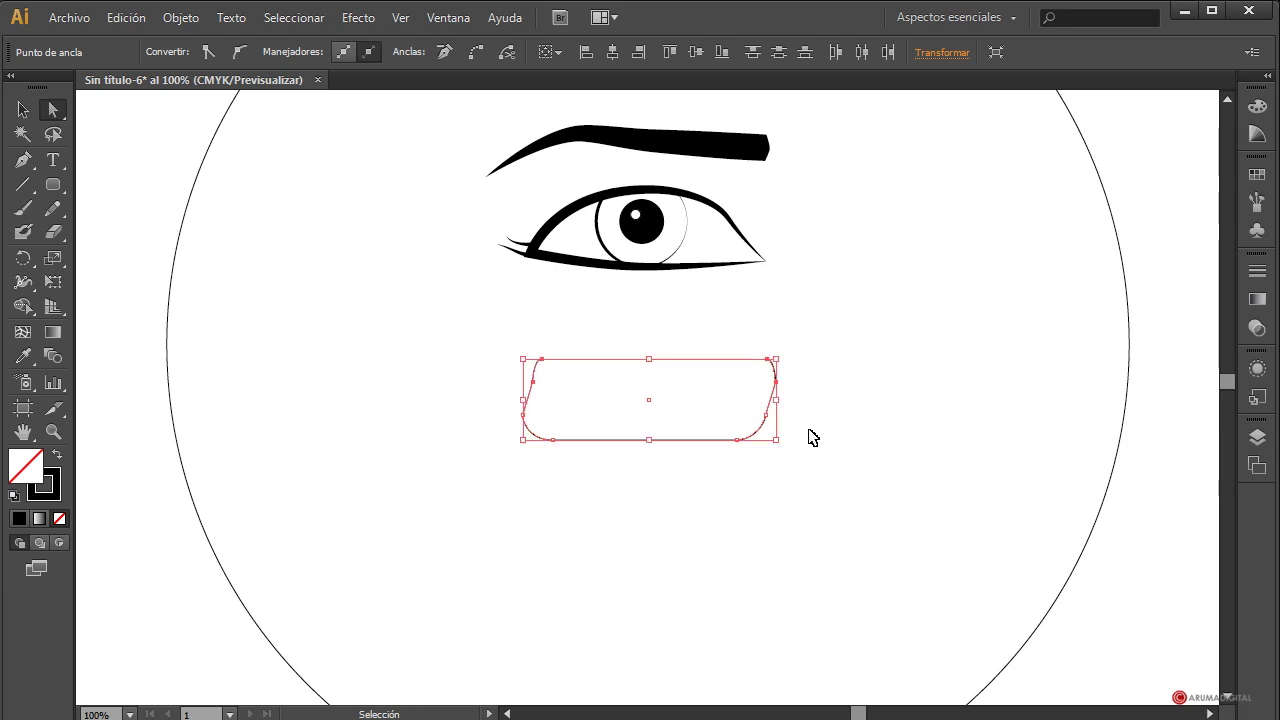
key("Left")
key("Left")
key("Left")
key("Left")
key("Left")
key("Left")
key("Left")
key("Left")
key("Left")
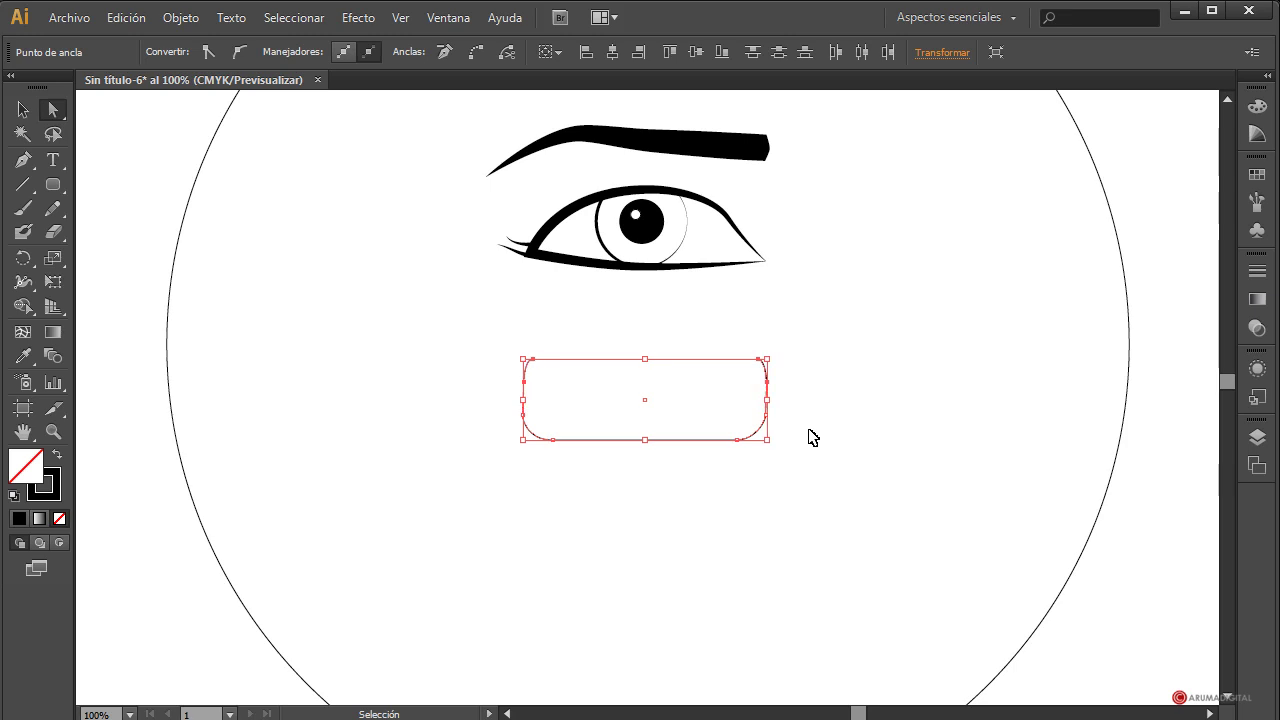
key("ctrl")
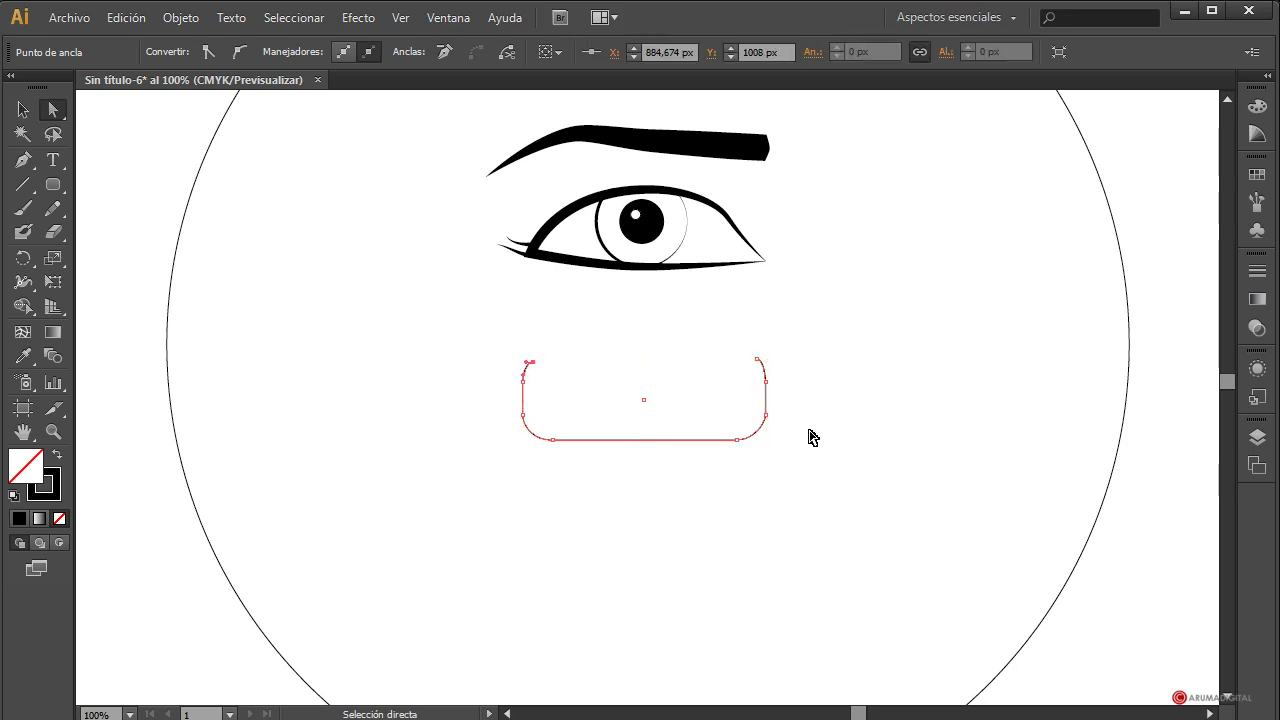
Select the four upper anchor points of the open path and lower them by 6 px.
key("ctrl")
left_click_drag(850, 341, 505, 390)
key("Down")
key("Down")
key("Down")
key("Down")
key("Down")
key("Down")
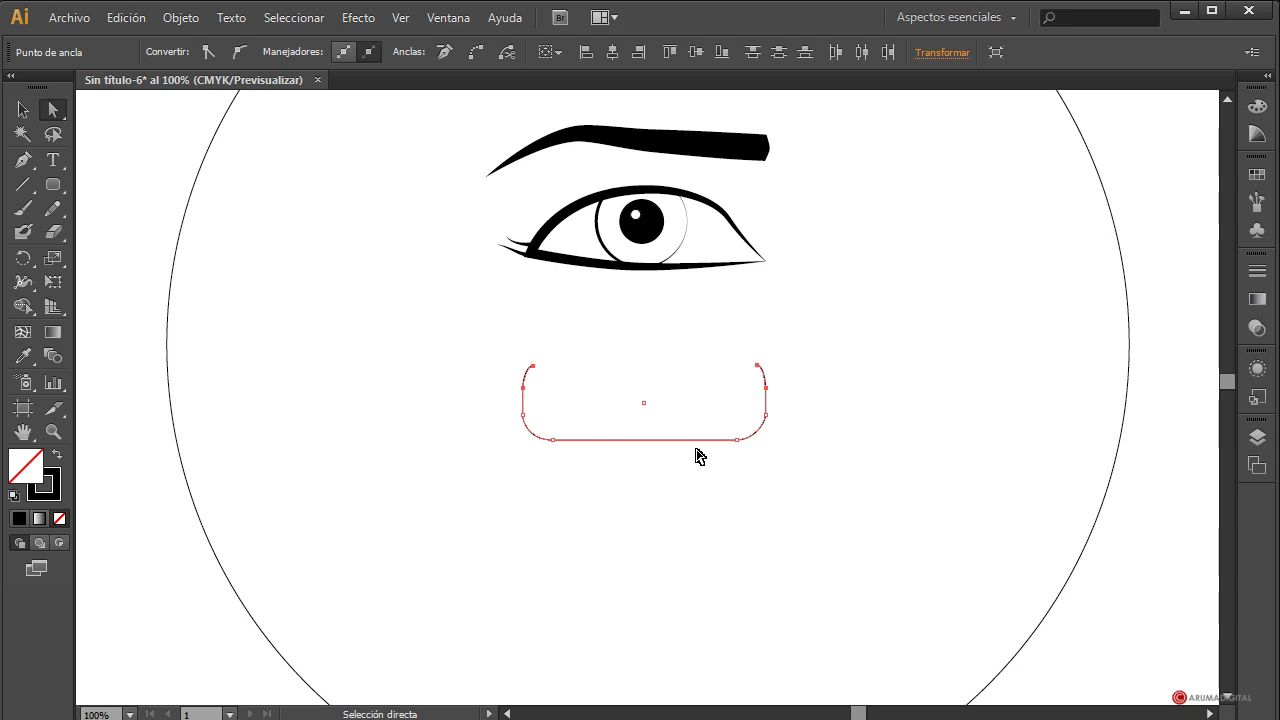
Add an anchor point at the middle of the bottom edge and raise it to Y 1071 px to arch the edge.
left_click(23, 161)
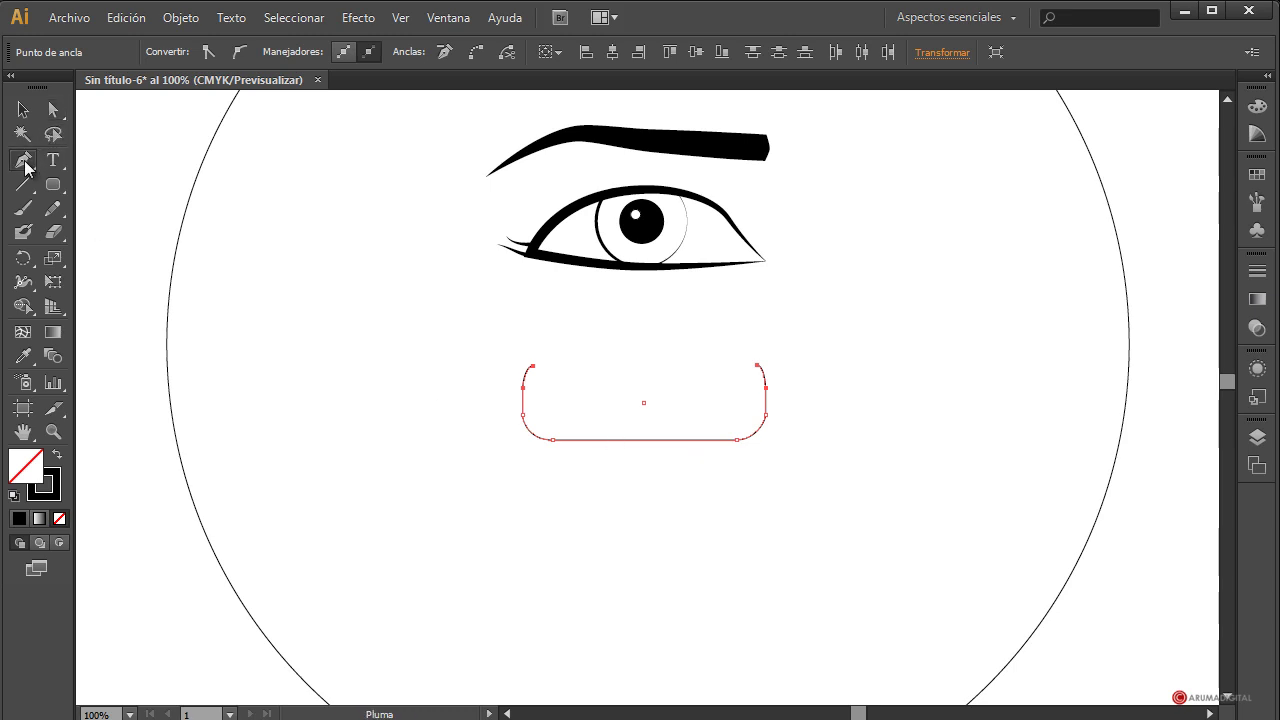
left_click(645, 440)
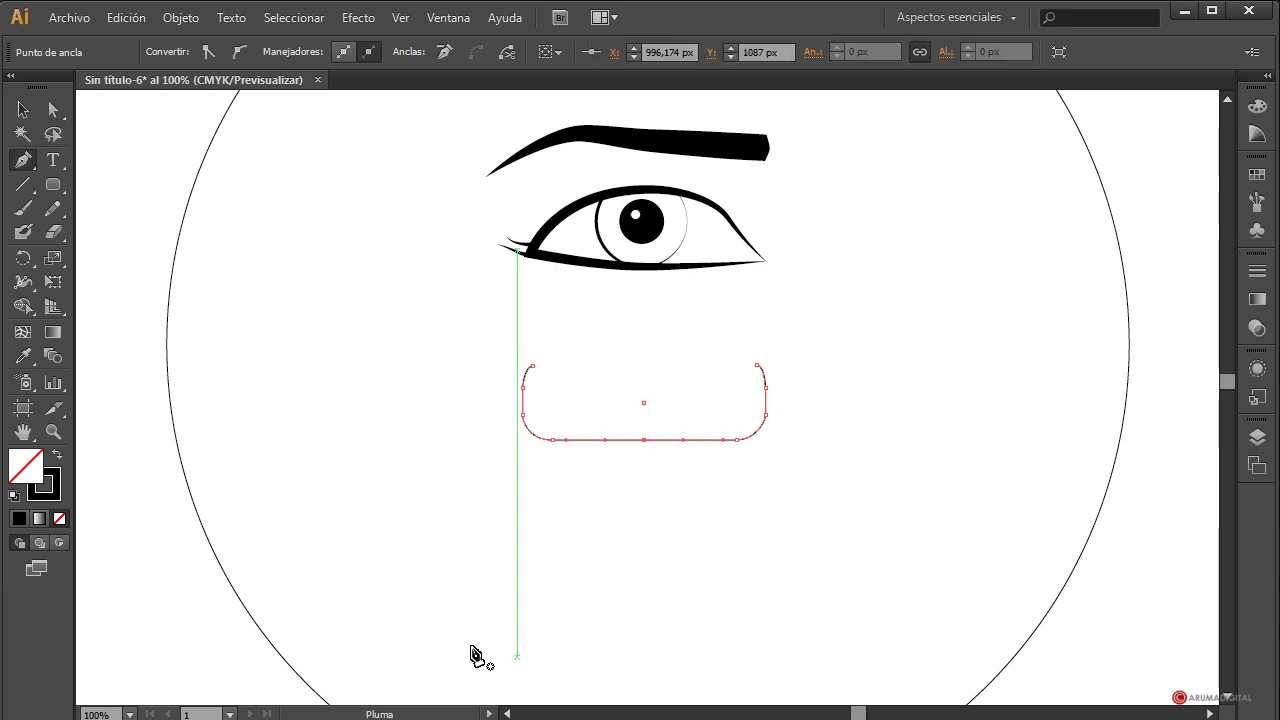
left_click(55, 110)
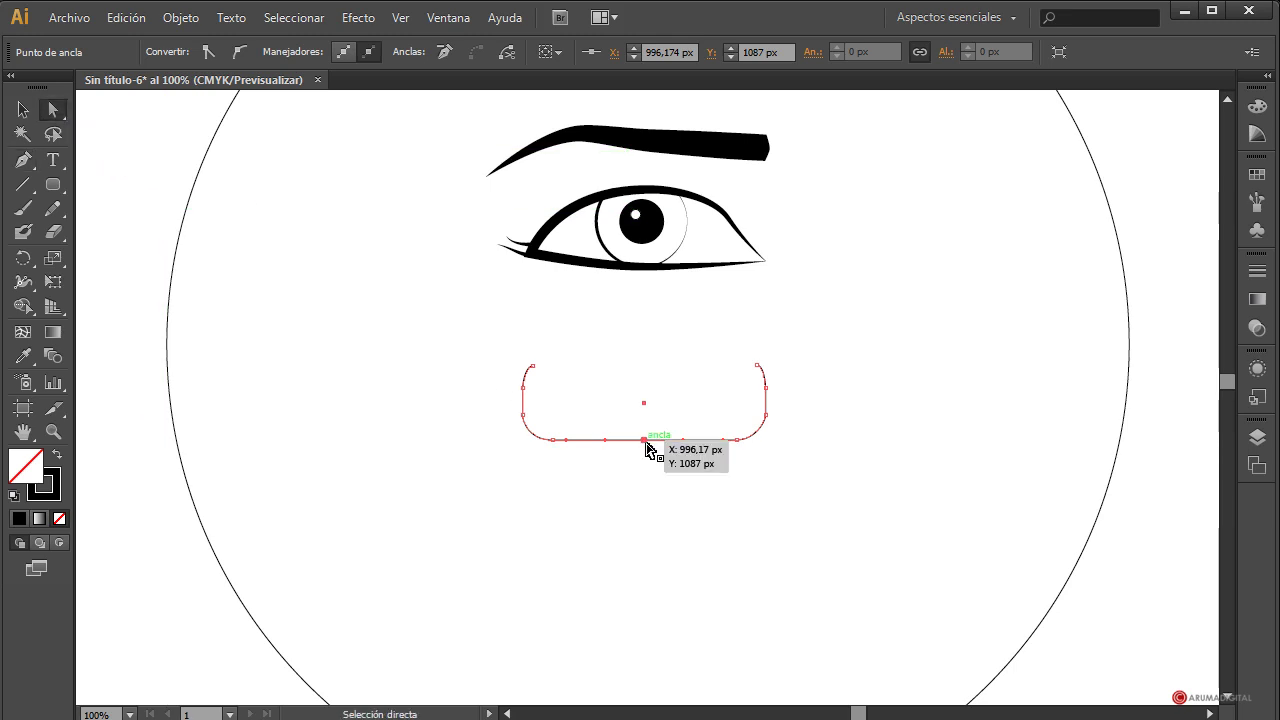
key("Up")
key("Up")
key("Up")
key("Up")
key("Up")
key("Up")
key("Up")
key("Up")
key("Up")
key("Up")
key("Up")
key("Up")
key("Up")
key("Up")
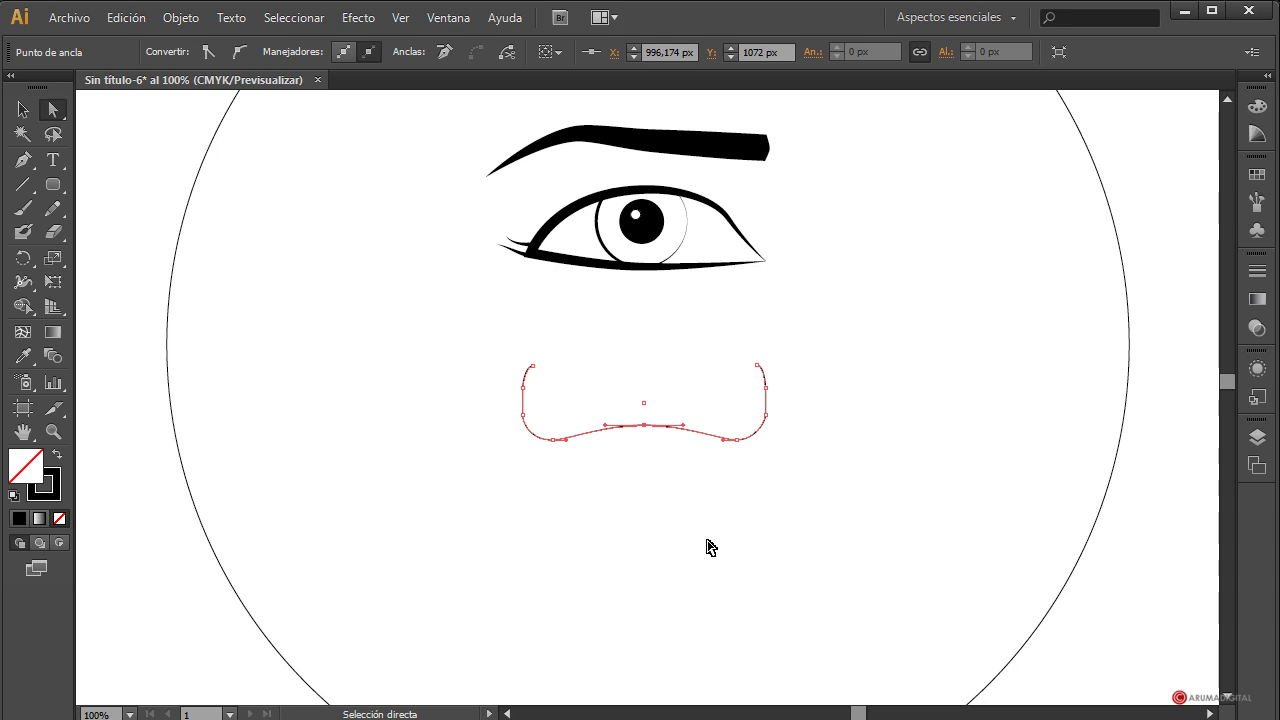
key("Up")
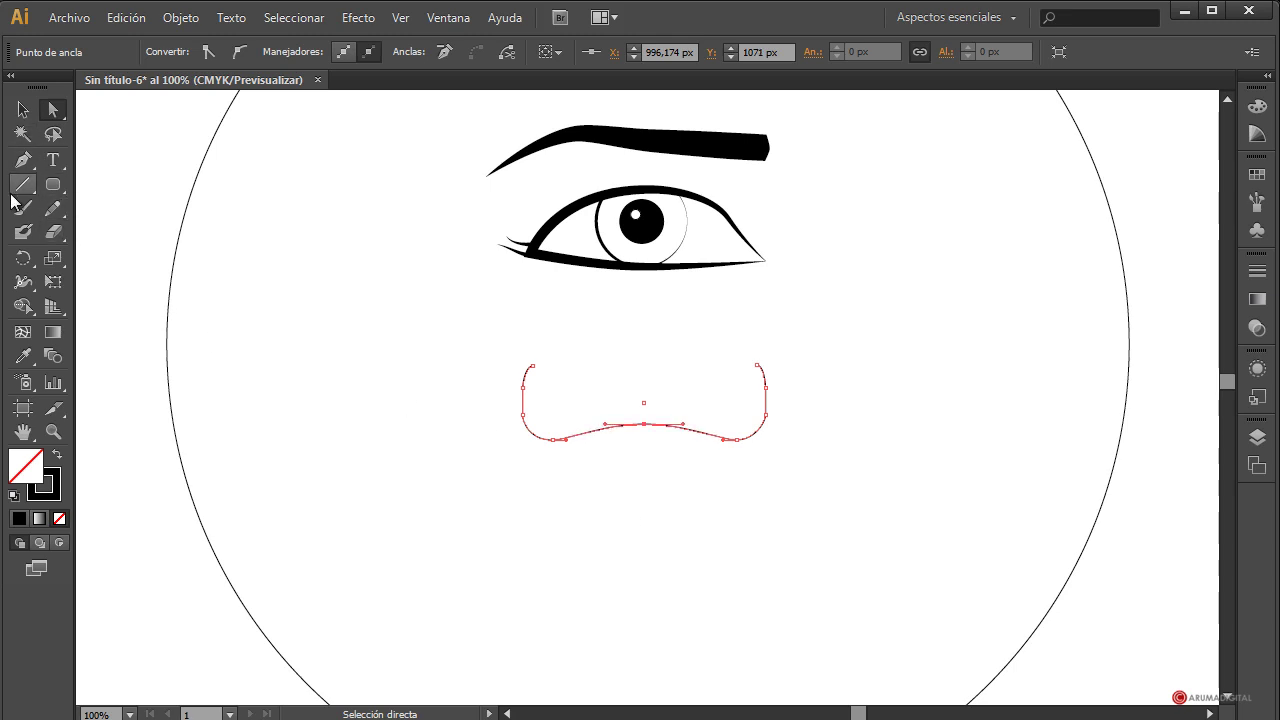
Add an anchor point on each side of the arch and delete the middle anchor, splitting the path into two separate nose curves.
left_click(22, 159)
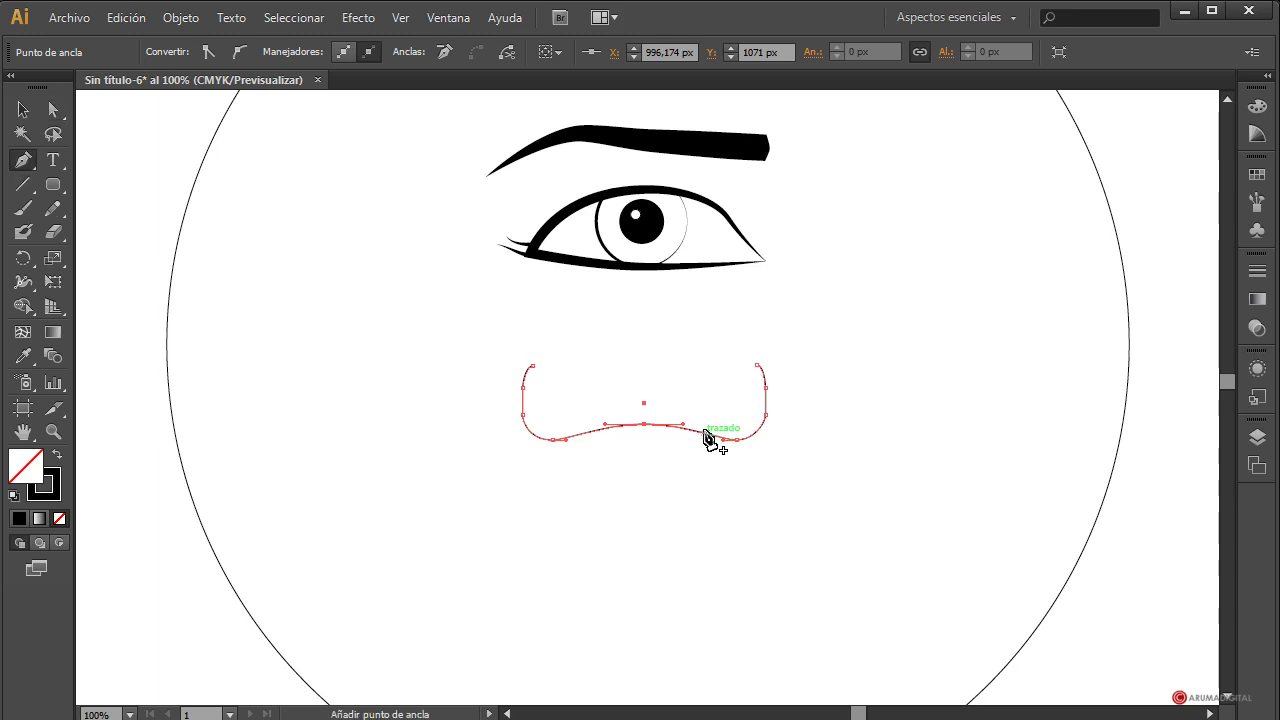
left_click(713, 435)
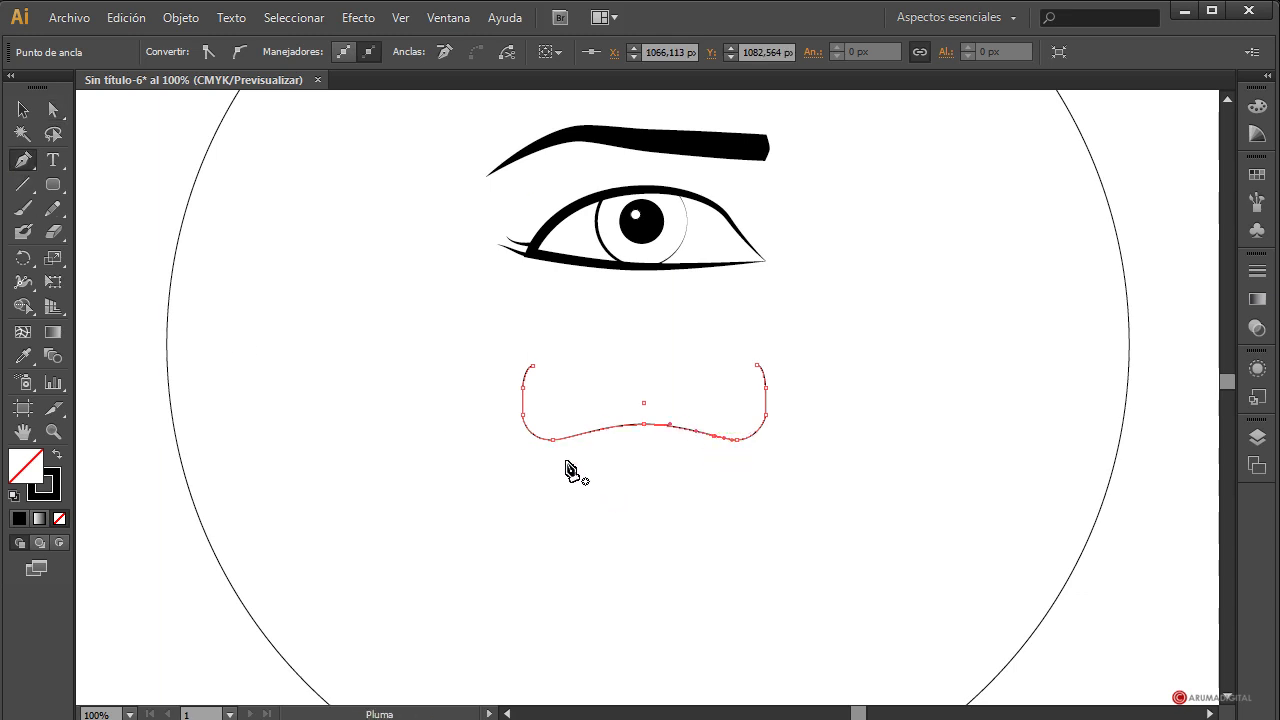
left_click(574, 437)
left_click(53, 109)
left_click_drag(651, 429, 664, 462)
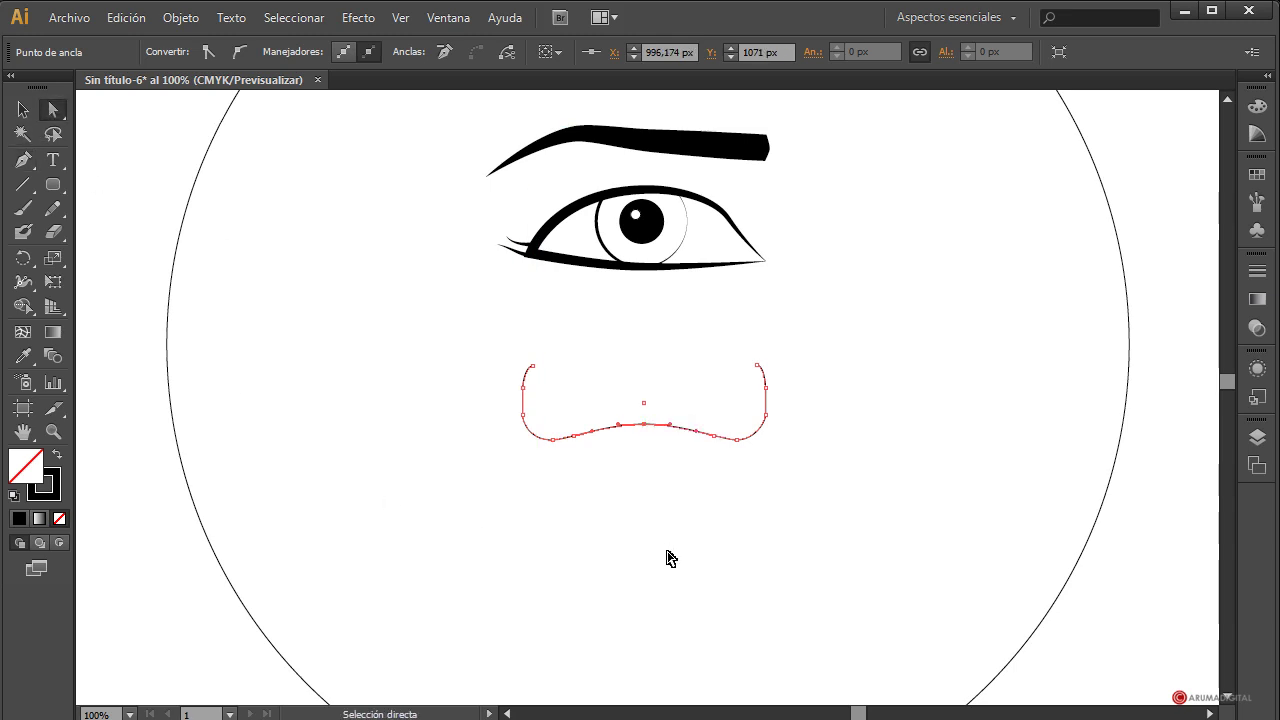
key("Delete")
left_click(674, 588)
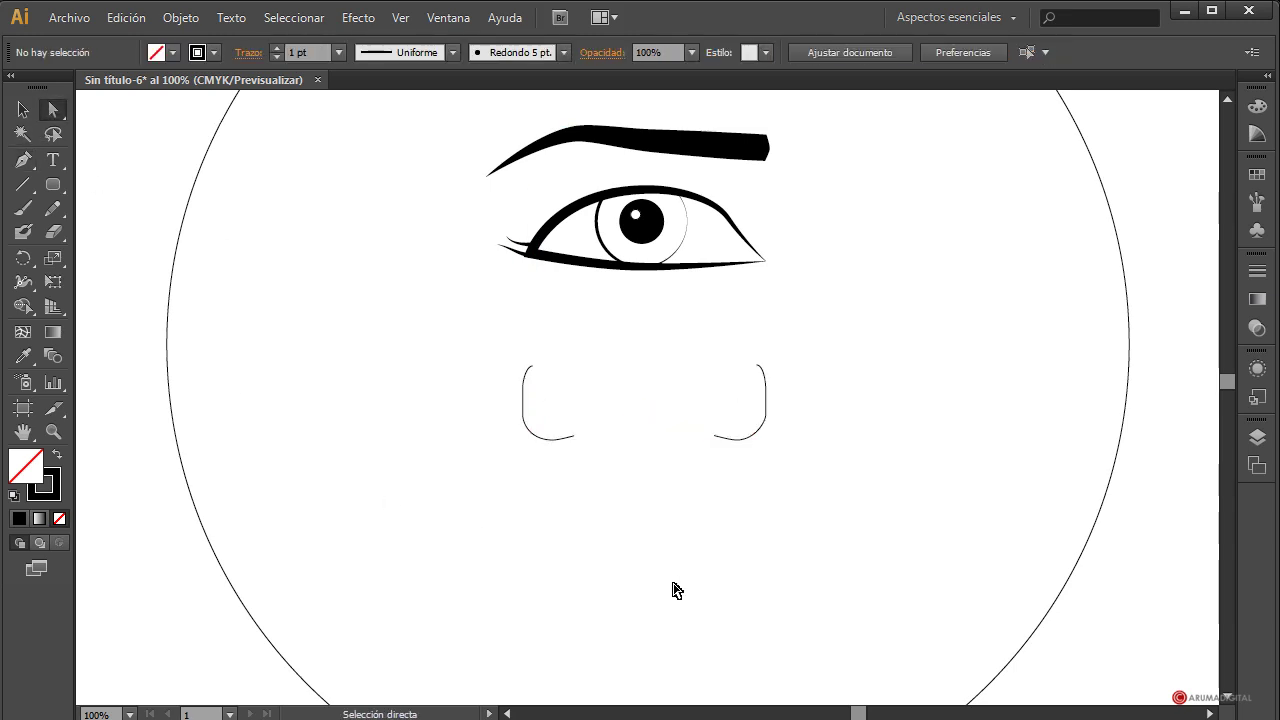
Move the outer anchor of the right nose curve to about X 1121, Y 1042 px and the left one's to about X 870, Y 1039 px.
left_click(766, 418)
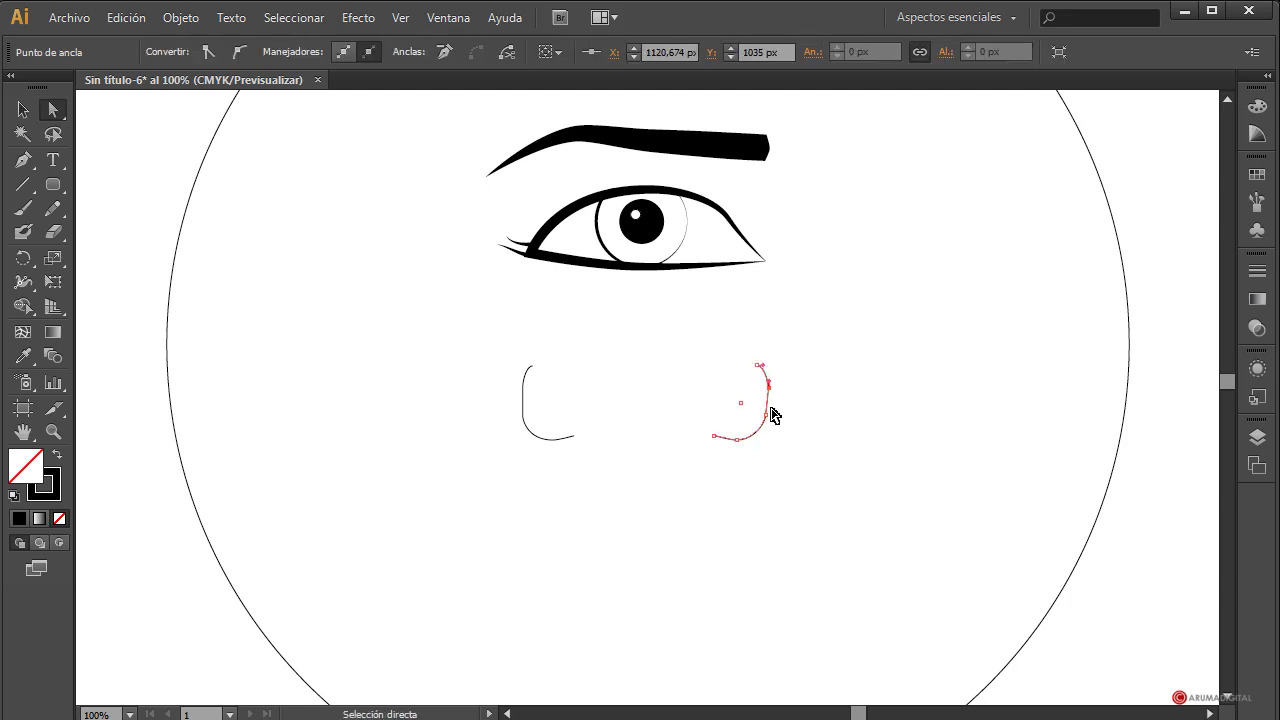
left_click(525, 399, "shift")
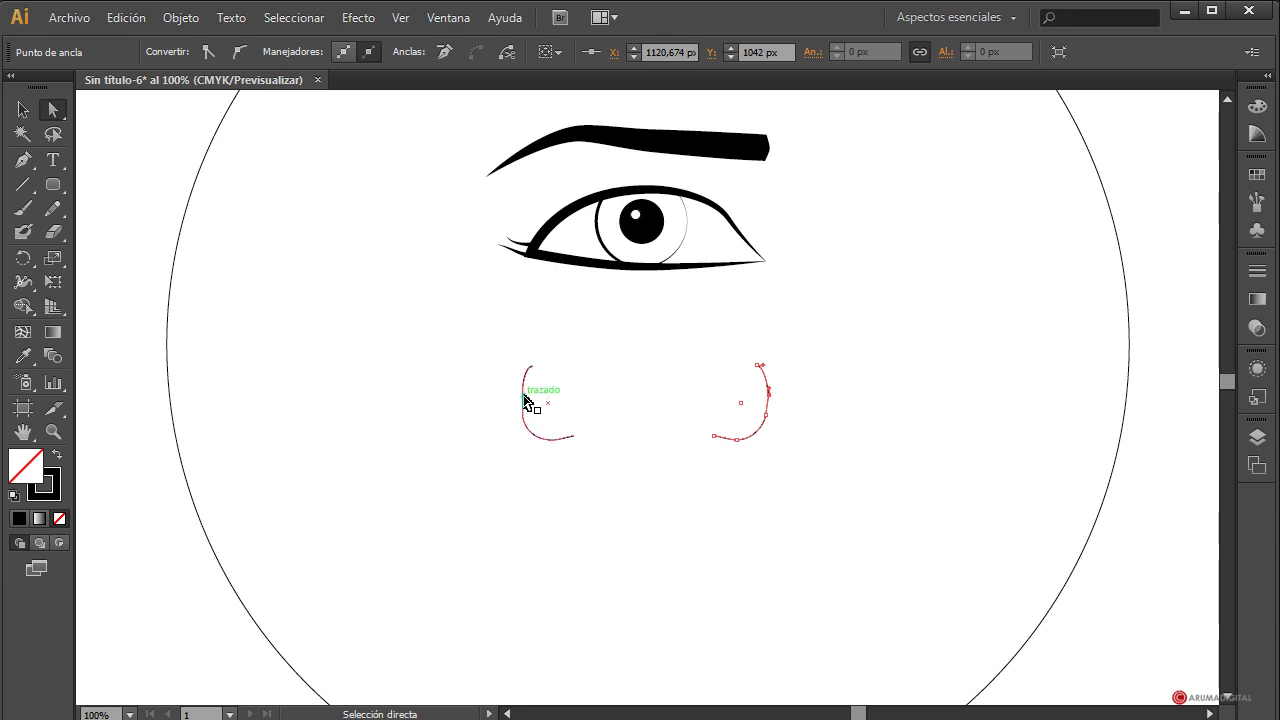
left_click(521, 388)
key("Left")
key("Left")
key("Left")
key("Left")
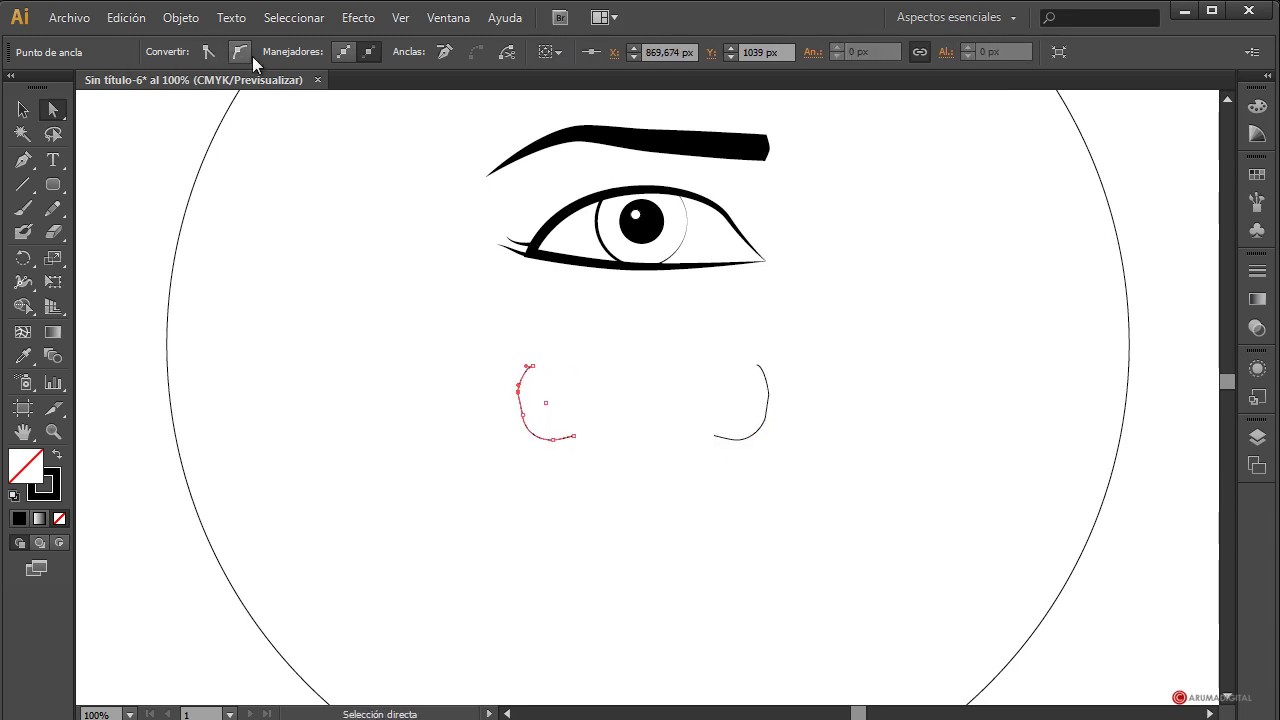
Lengthen the lower handle of the left nose curve's outer anchor to smooth its side, and deselect the curve.
left_click_drag(520, 397, 517, 415)
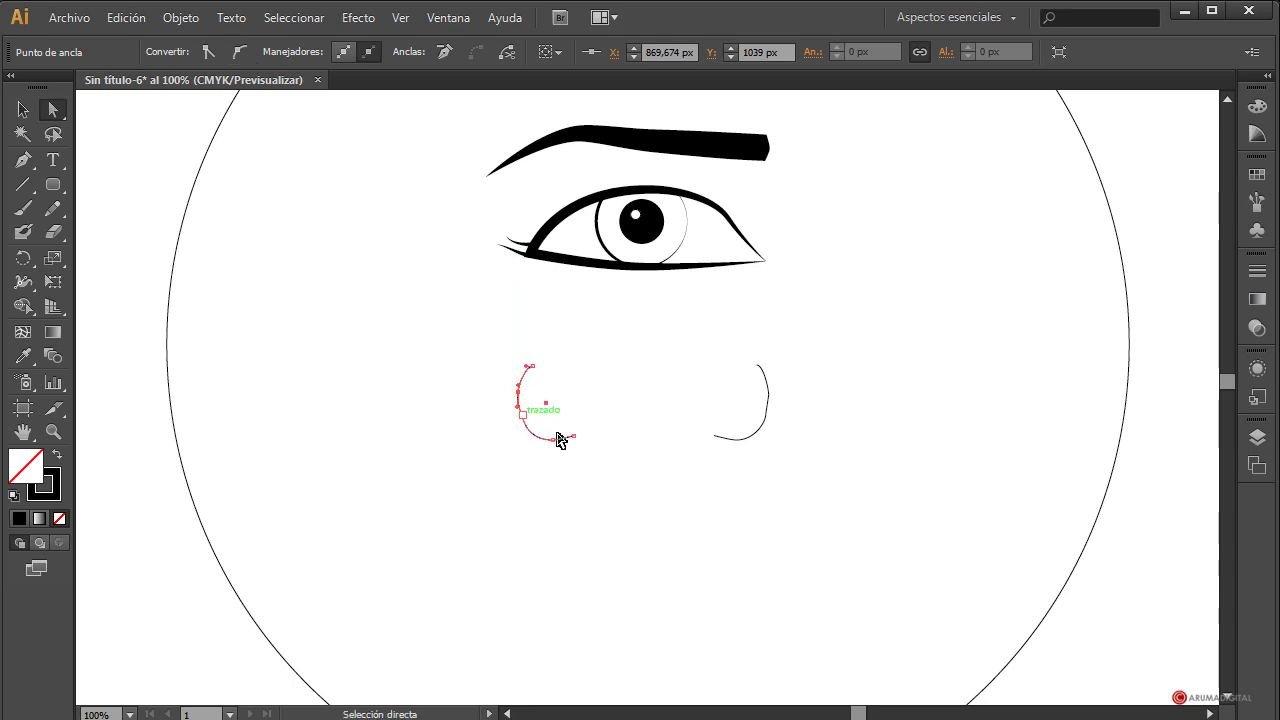
left_click(636, 520)
left_click(520, 405)
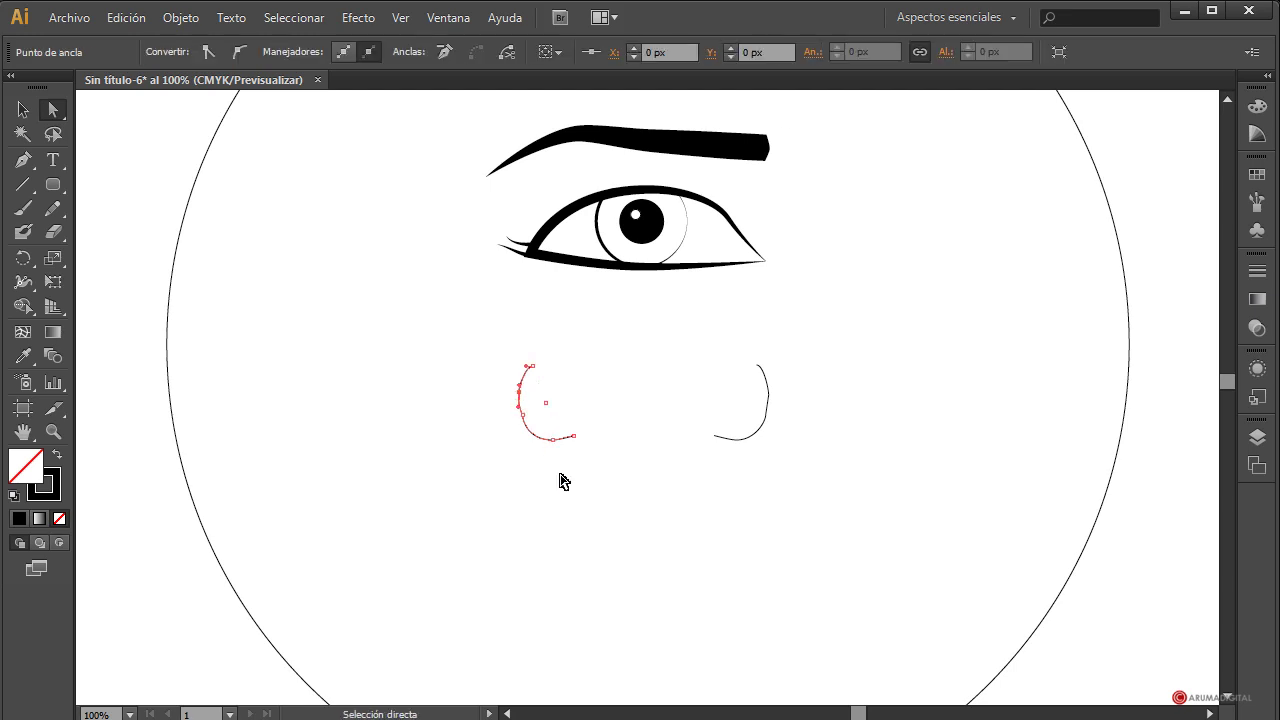
left_click(705, 602)
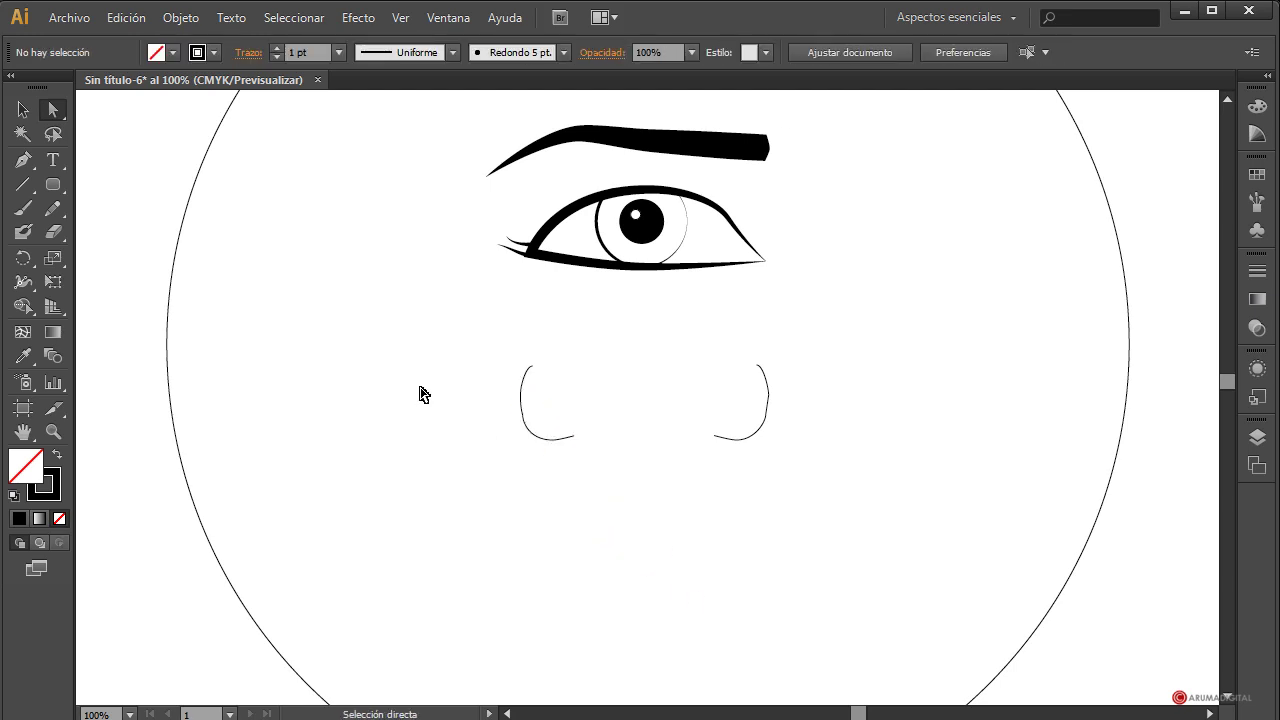
Draw a small horizontal ellipse inside the left nose curve as a nostril.
left_click(57, 186)
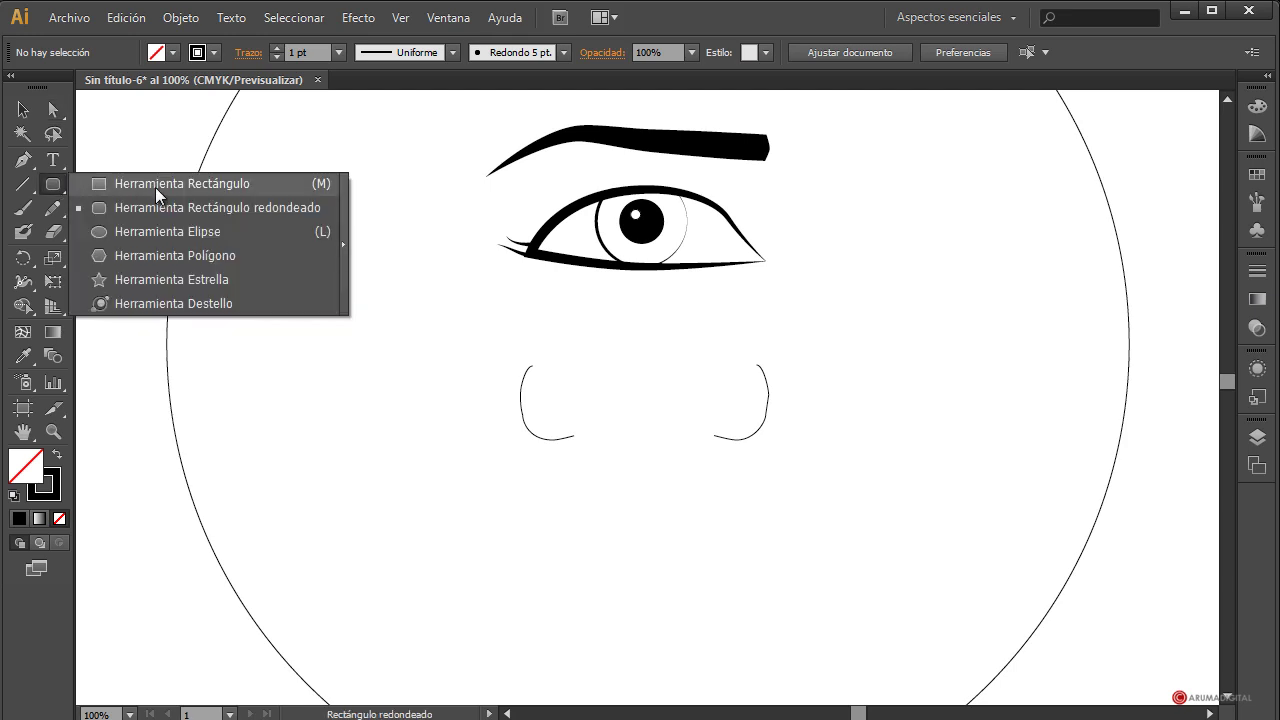
left_click(170, 231)
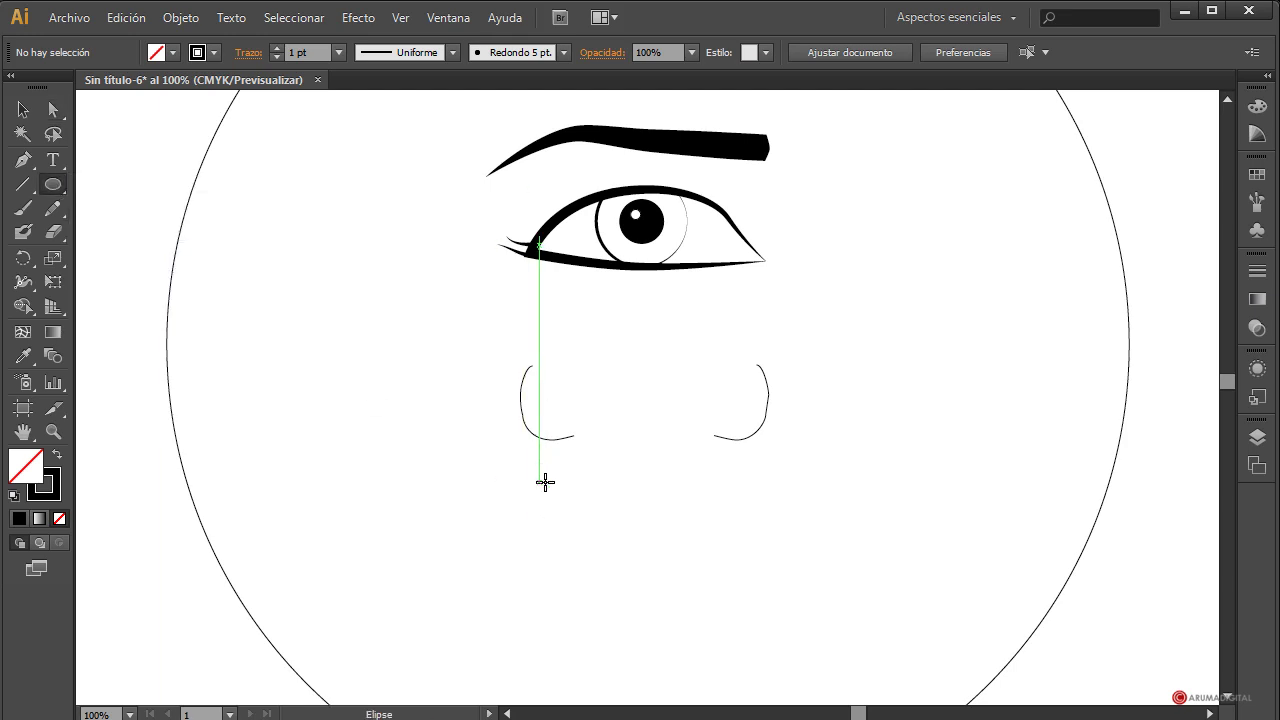
left_click_drag(550, 393, 594, 421)
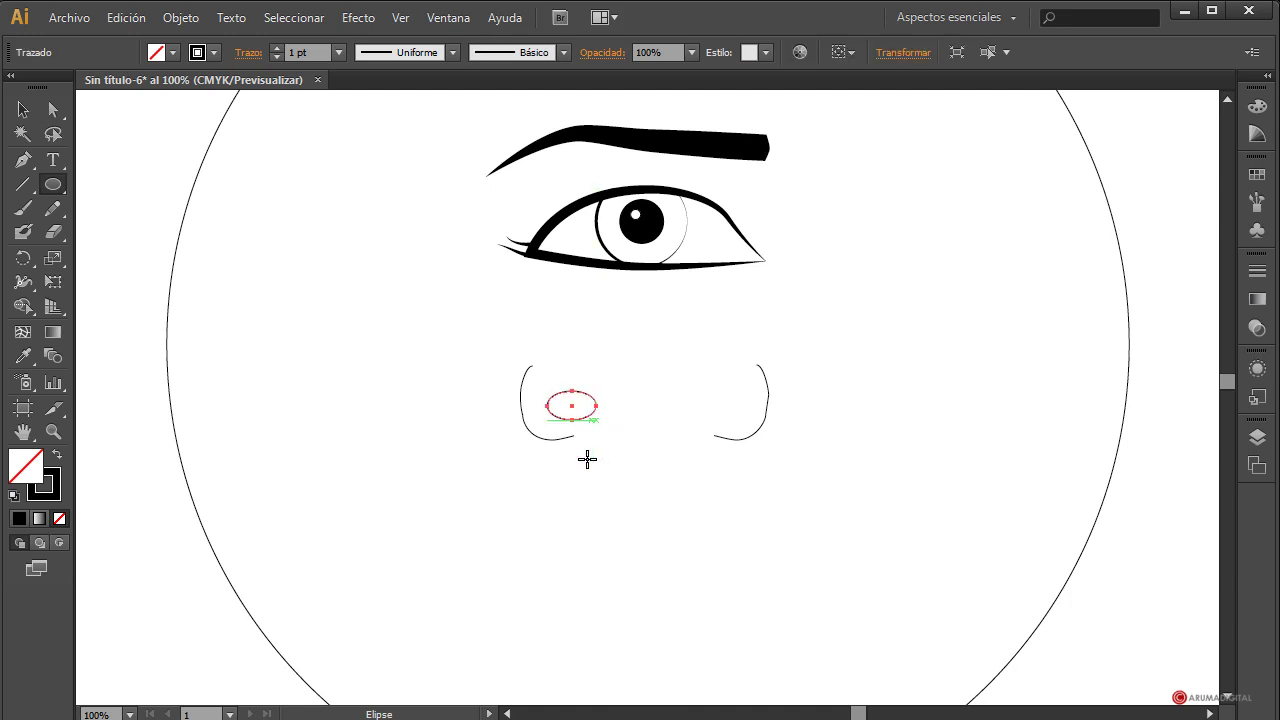
Reshape the nostril ellipse by raising its bottom anchor slightly and its right anchor to Y 1050.5 px, tapering it toward the nose centre.
left_click(53, 110)
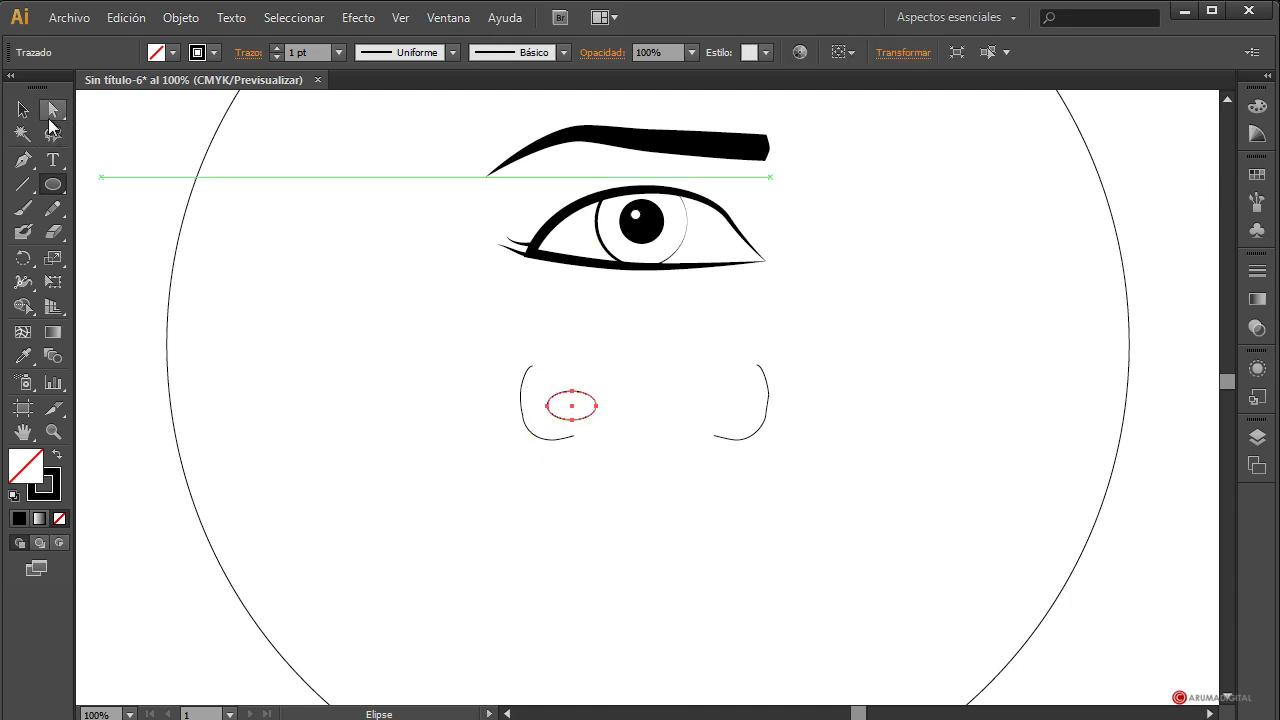
left_click(598, 406)
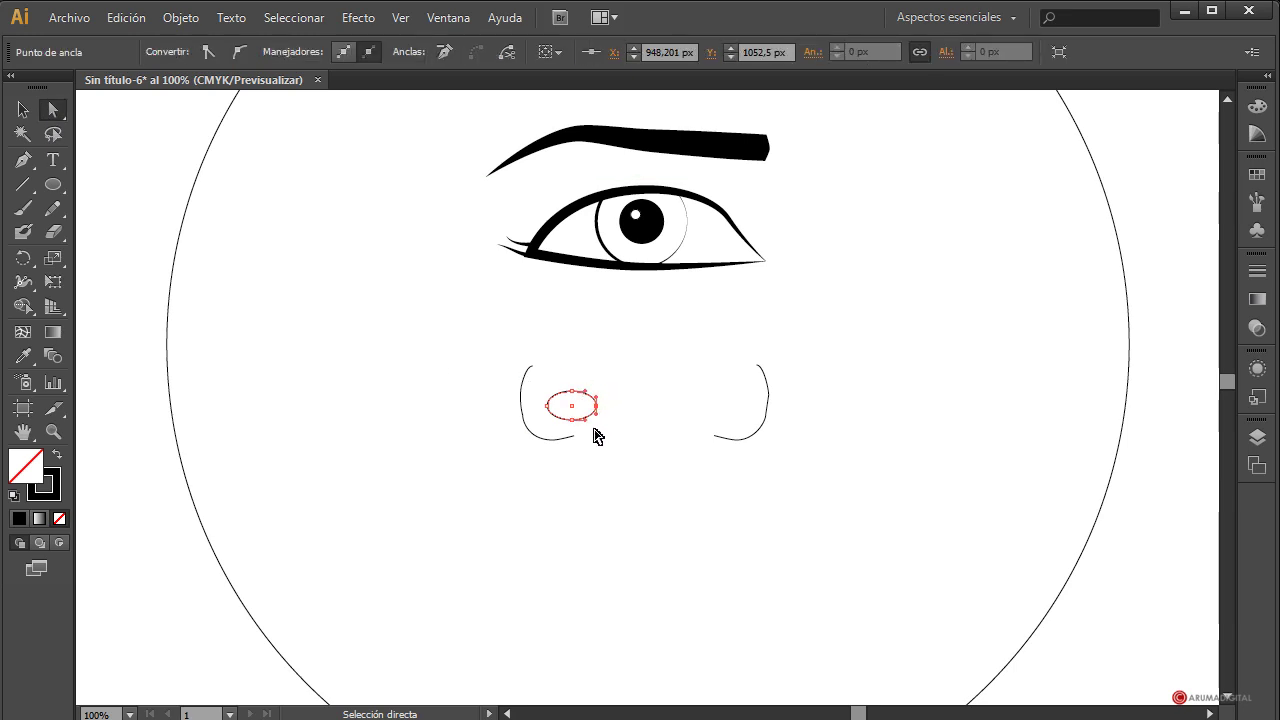
left_click_drag(598, 418, 572, 421)
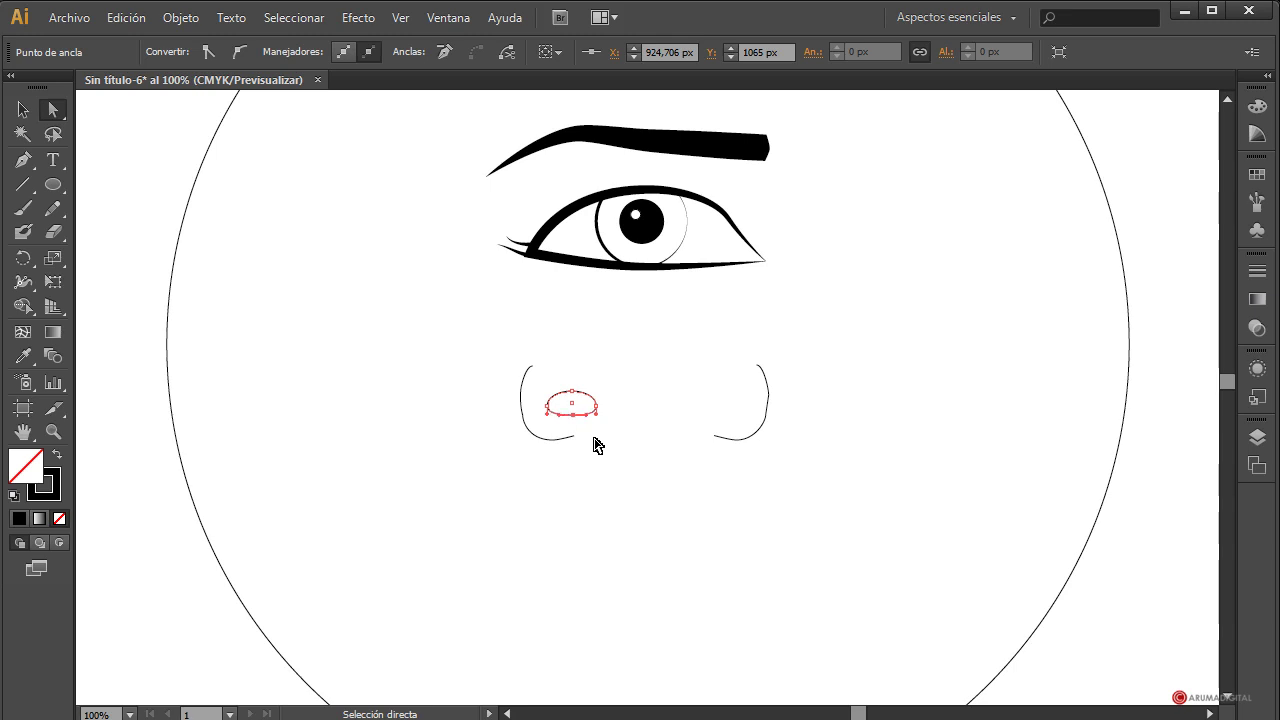
left_click_drag(562, 421, 596, 403)
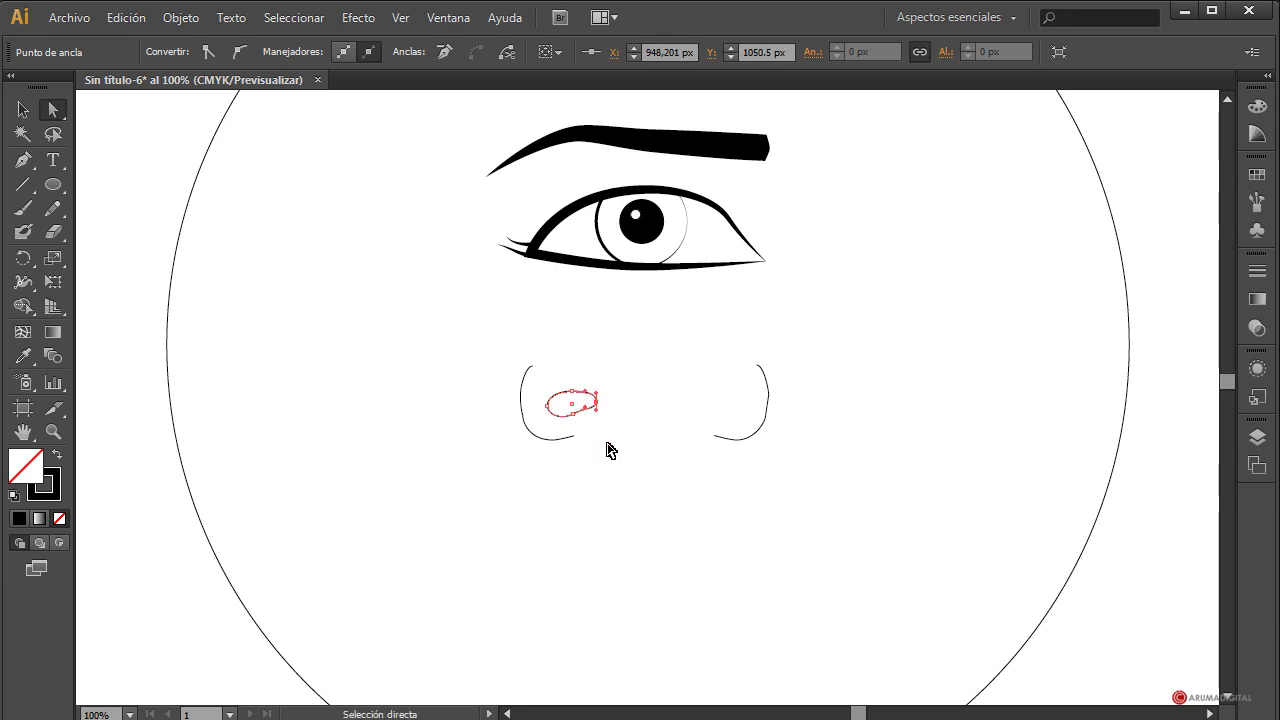
left_click(610, 450)
left_click(573, 416)
Scale the nostril shape up slightly and deselect it.
left_click(23, 109)
left_click_drag(595, 390, 601, 396)
left_click(618, 425)
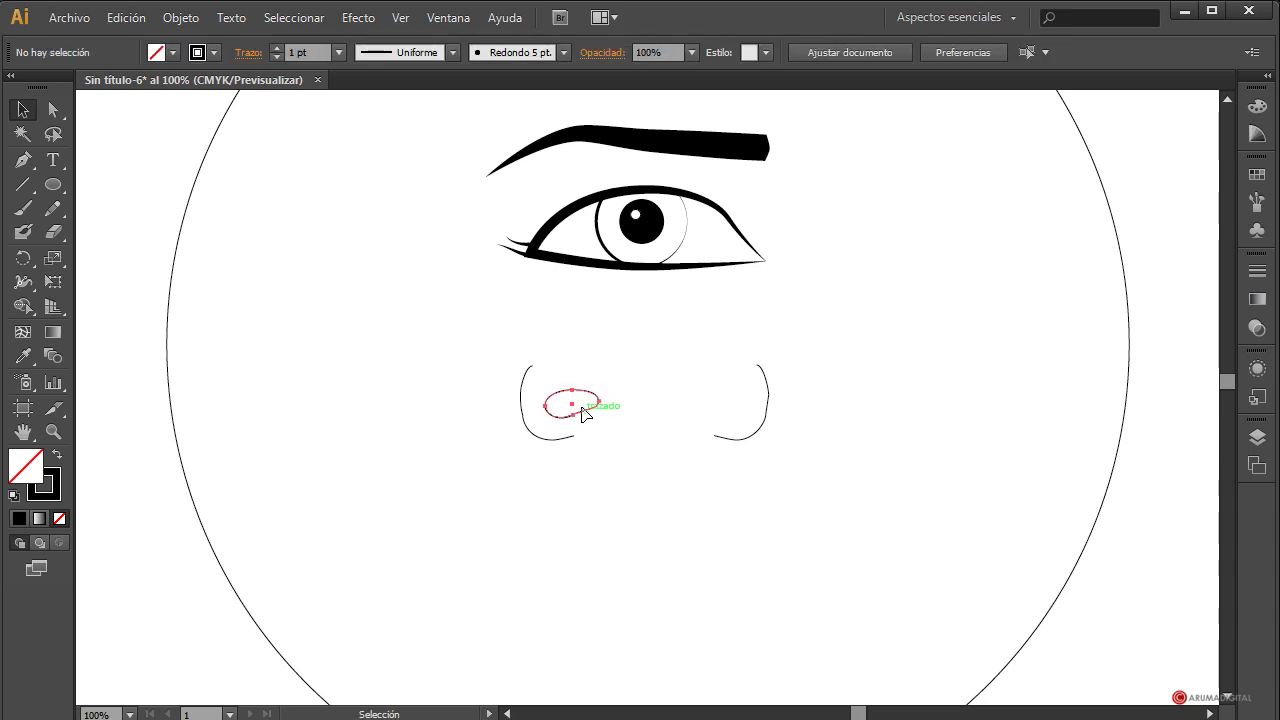
Fill the nostril shape with black (Negro) and deselect it.
left_click(580, 408)
left_click(173, 52)
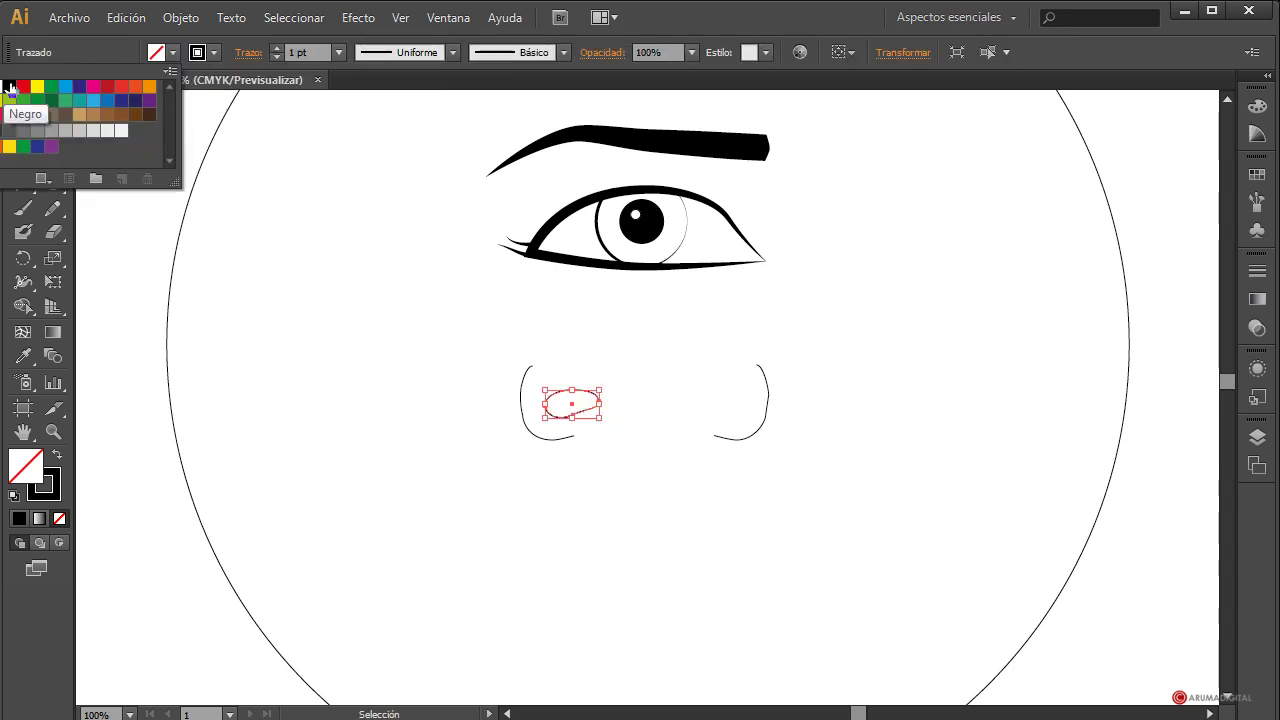
left_click(18, 96)
left_click(532, 512)
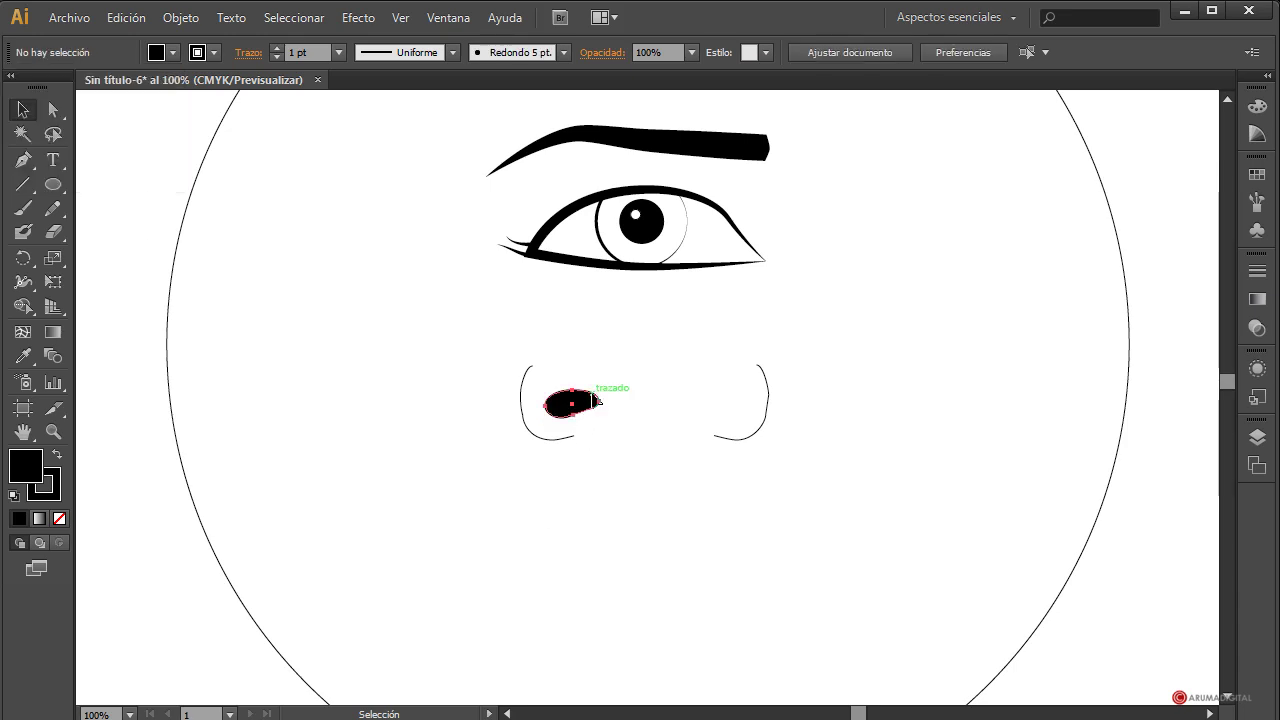
Create a copy of the black nostril reflected across the vertical axis.
left_click(571, 402)
left_click(191, 24)
mouse_move(203, 42)
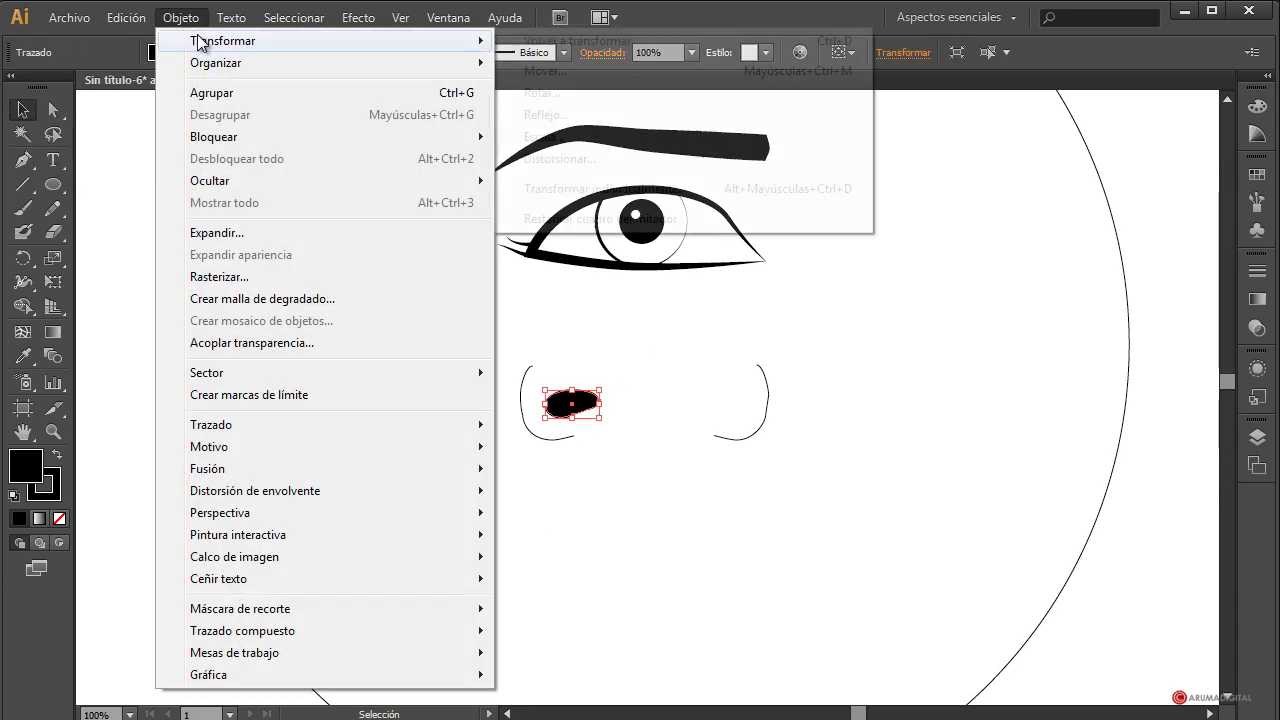
left_click(563, 114)
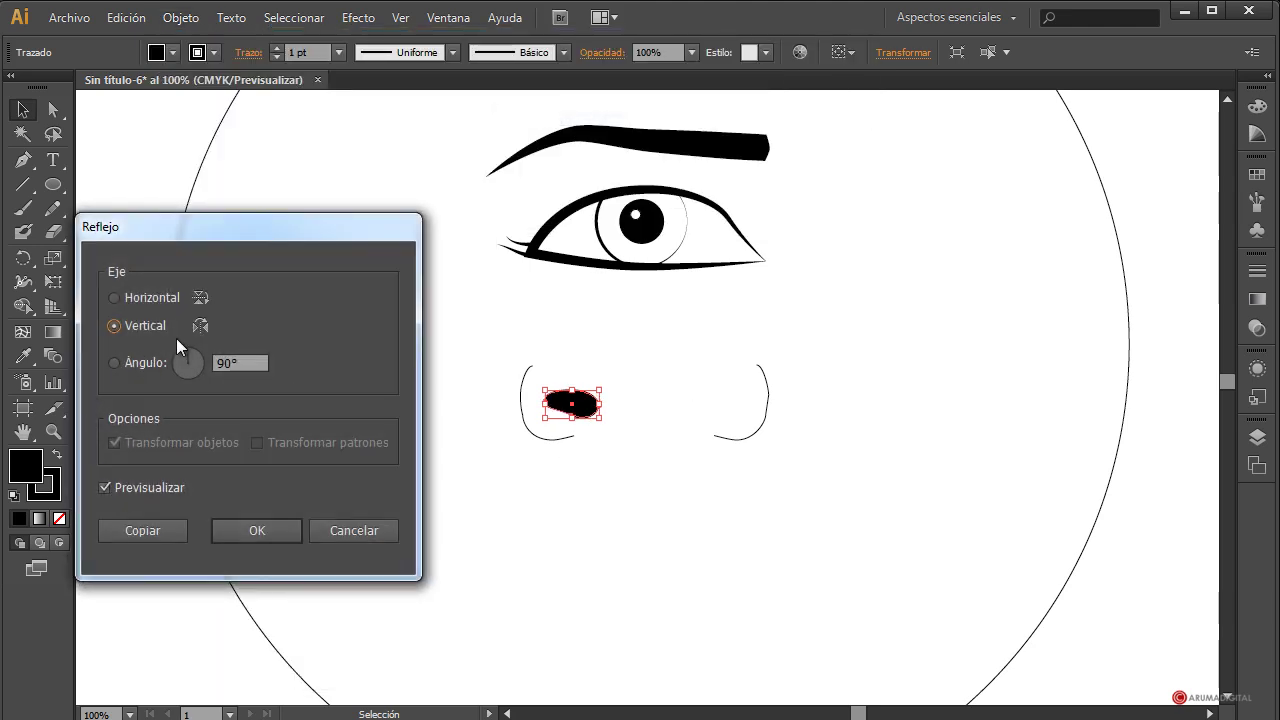
left_click(155, 538)
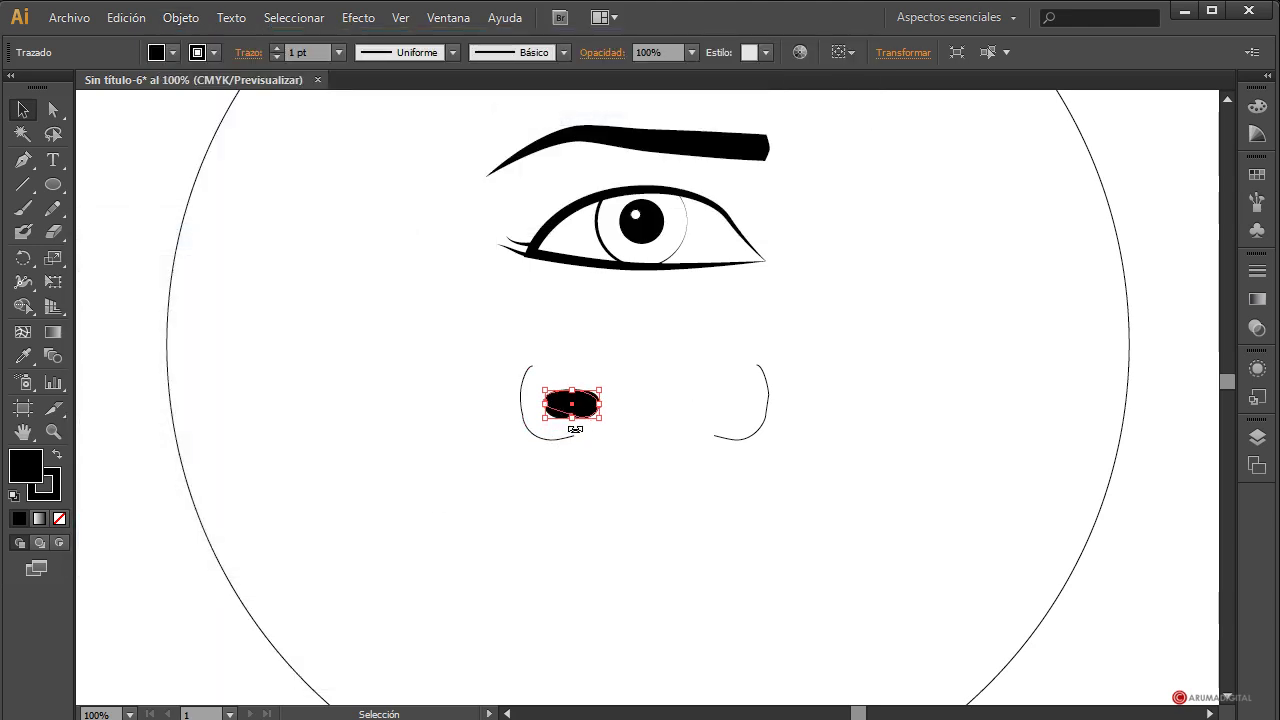
Move the mirrored nostril horizontally until it sits inside the right nose curve, and deselect it.
key("shift+Right")
key("shift+Right")
key("shift+Right")
key("shift+Right")
key("shift+Right")
key("shift+Right")
key("shift+Right")
key("shift+Right")
key("shift+Right")
key("shift+Right")
key("shift+Right")
key("shift+Right")
key("shift+Right")
key("shift+Right")
key("shift+Right")
key("shift+Left")
left_click(637, 517)
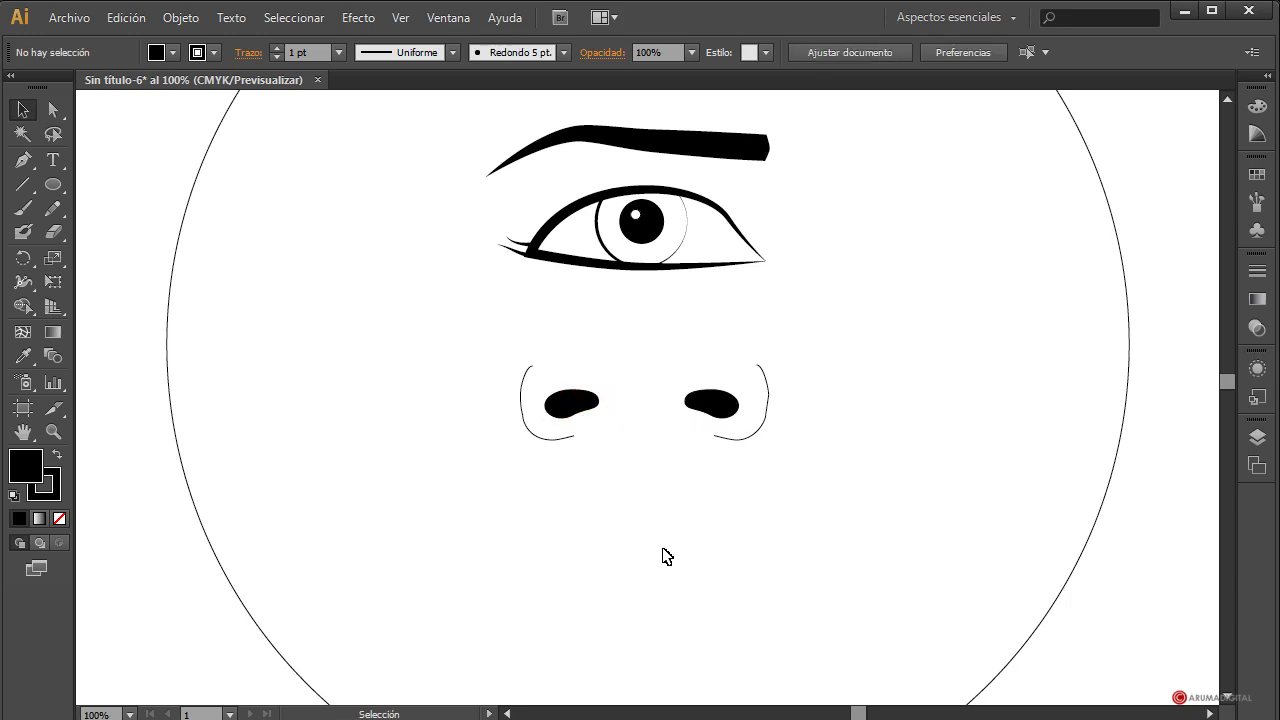
left_click(722, 412)
key("Right")
key("Right")
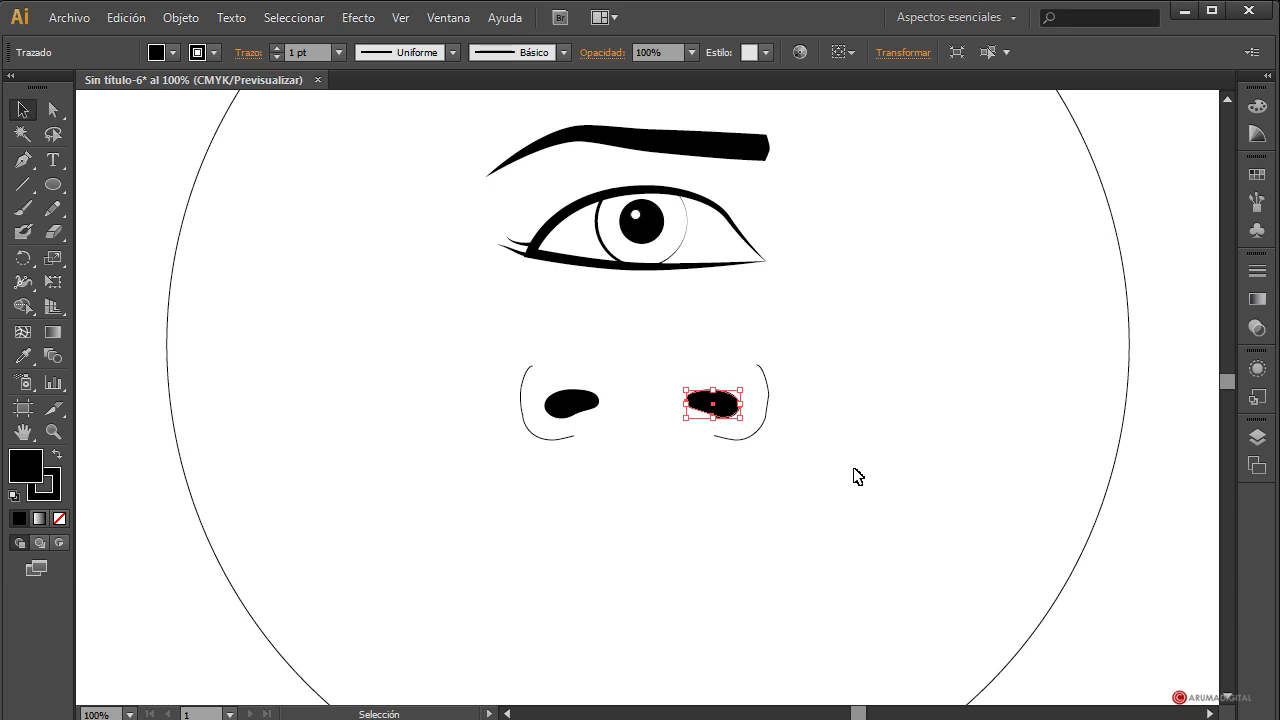
left_click(862, 462)
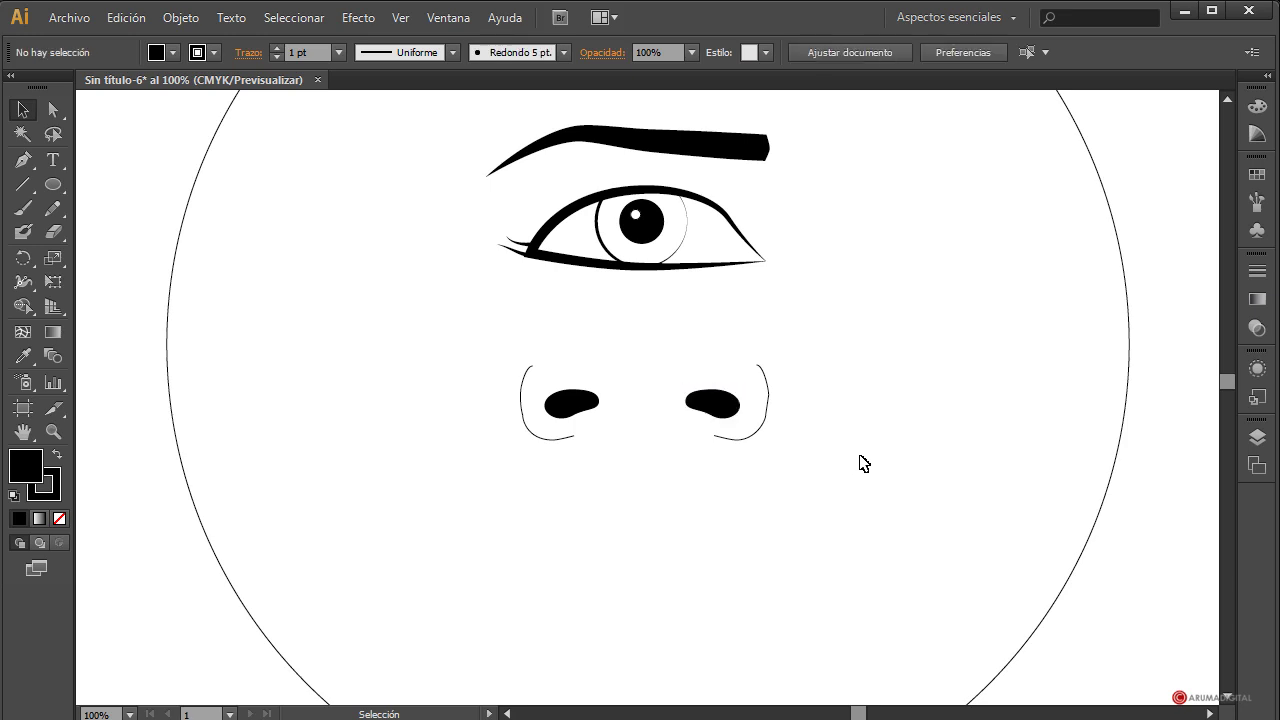
Give both nose curves a 5 pt stroke with the lens-shaped width profile that tapers at both ends.
left_click(766, 400)
left_click(522, 406, "shift")
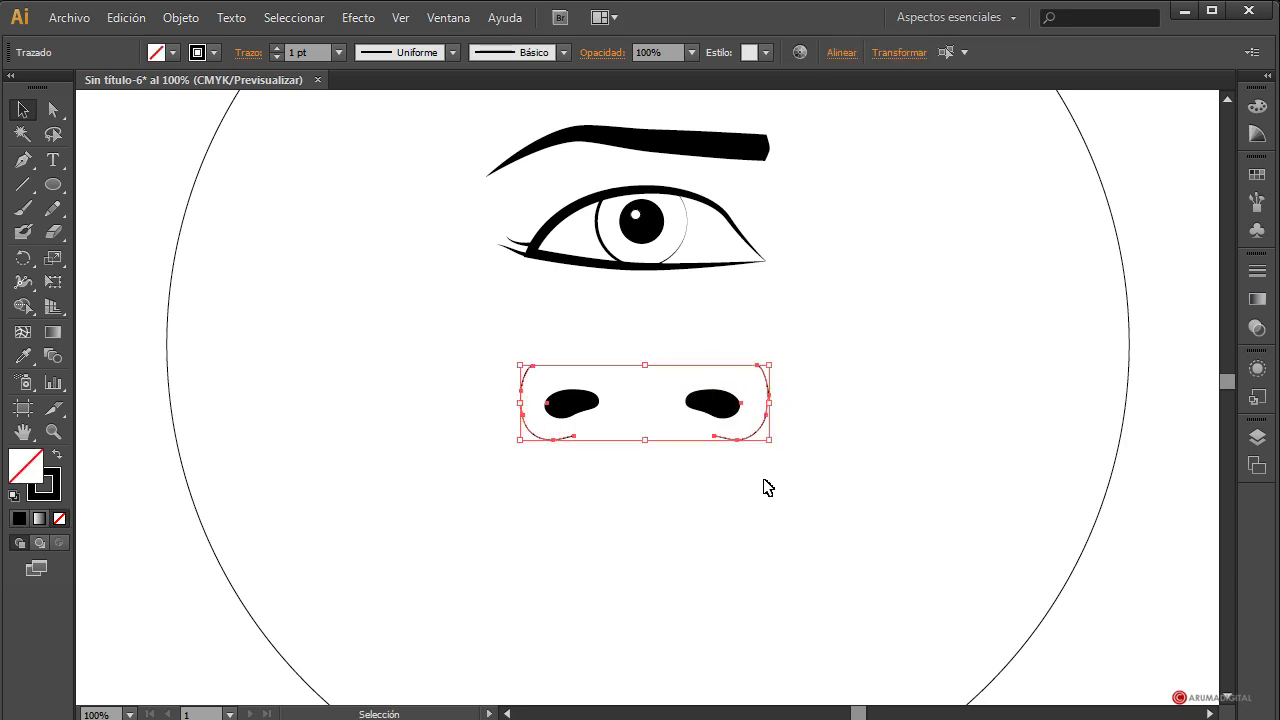
left_click(339, 52)
left_click(357, 229)
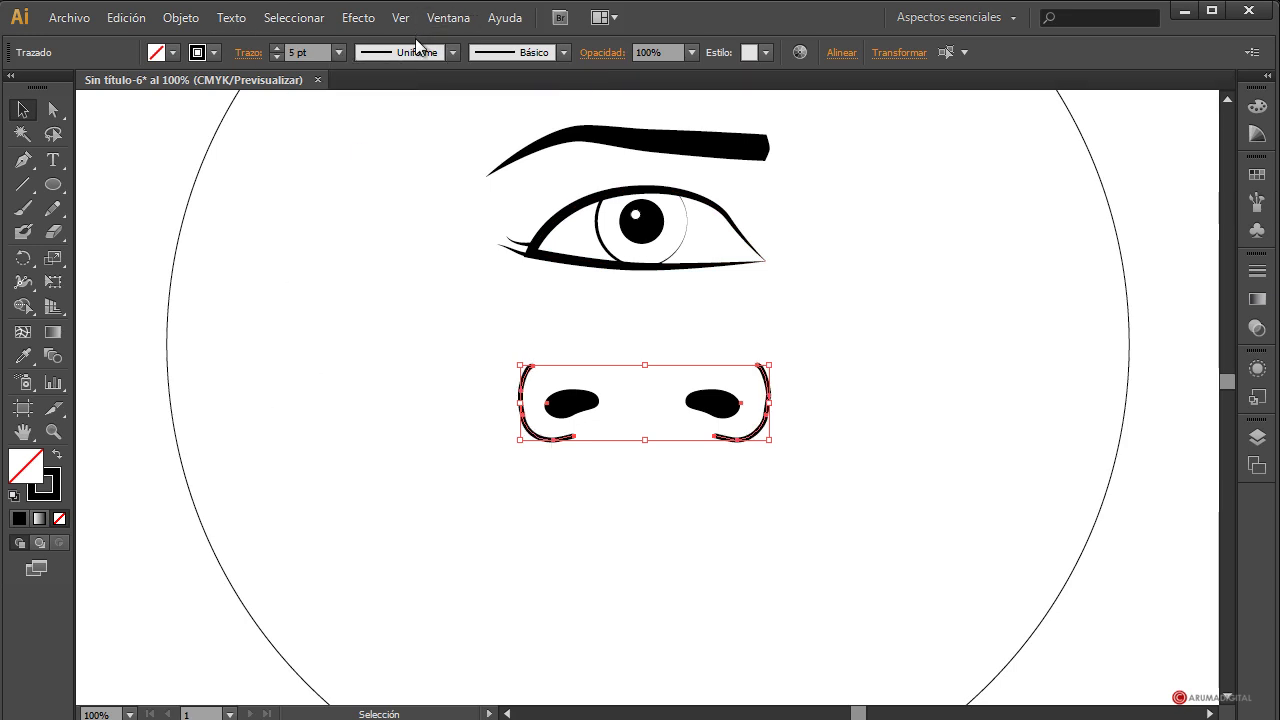
left_click(453, 52)
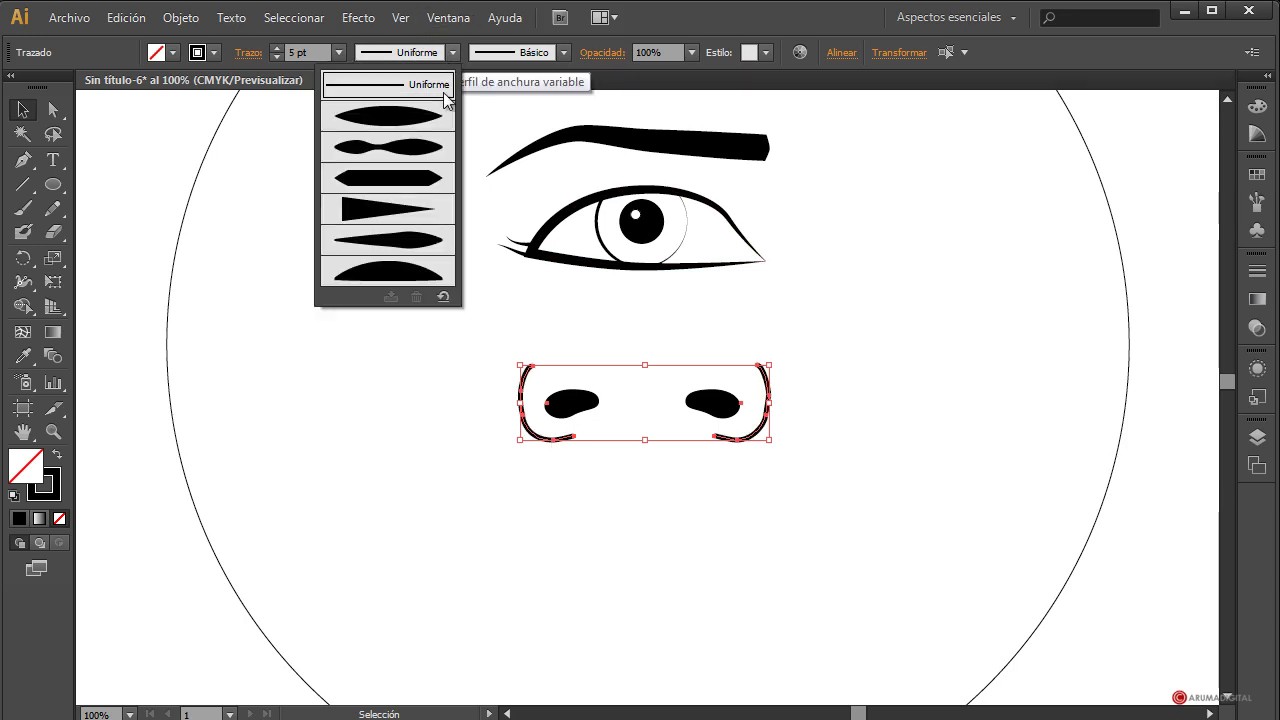
left_click(388, 120)
left_click(282, 505)
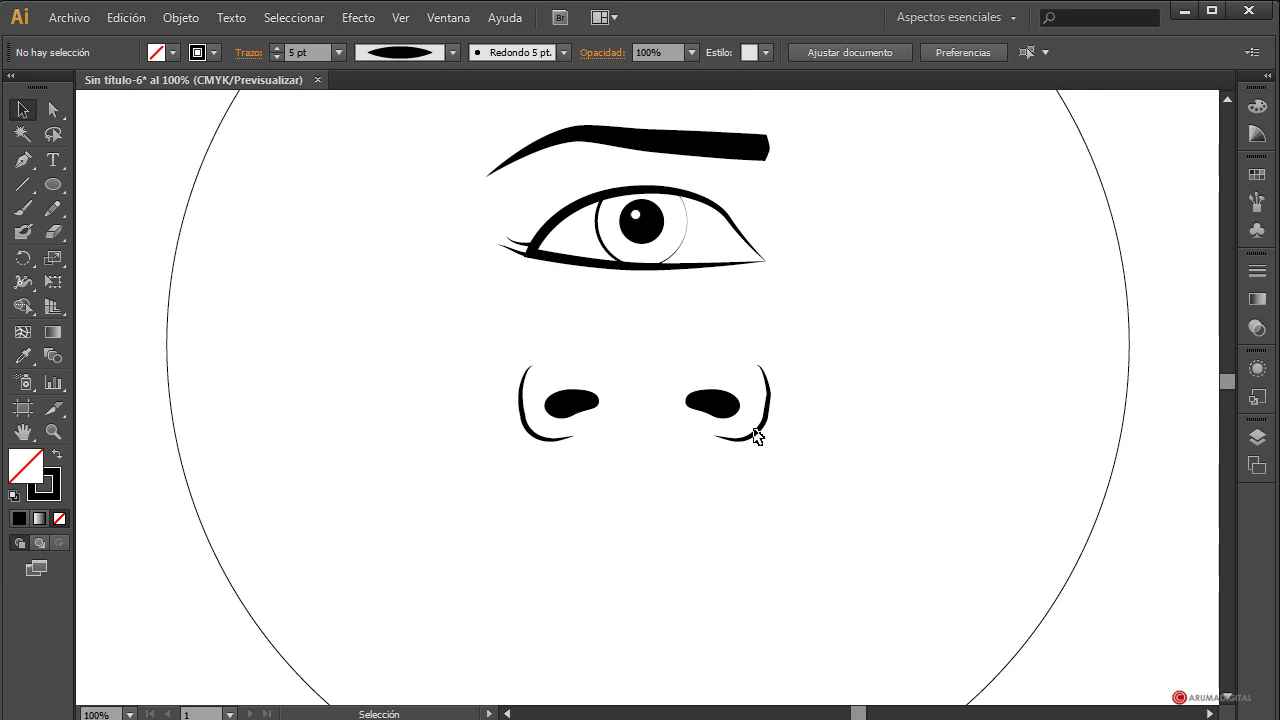
Group the two nose curves with the nostrils and shift the group slightly to the right.
left_click_drag(840, 335, 390, 525)
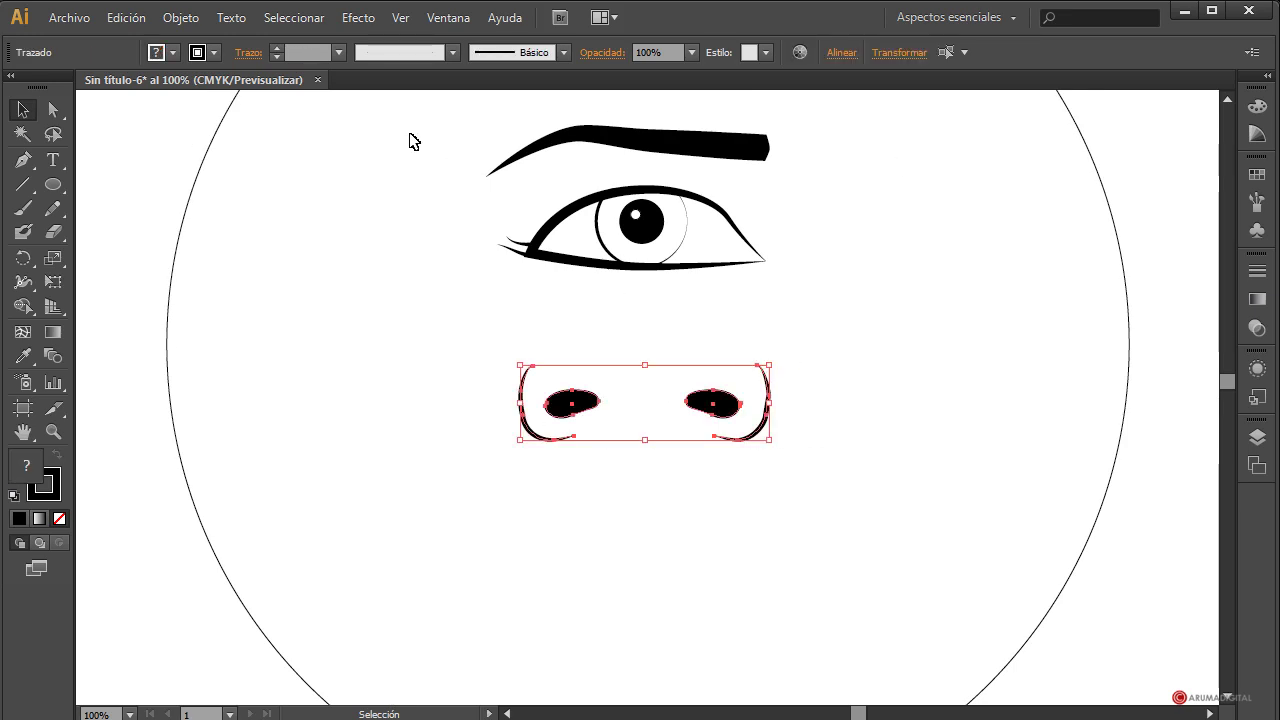
left_click(183, 17)
left_click(205, 97)
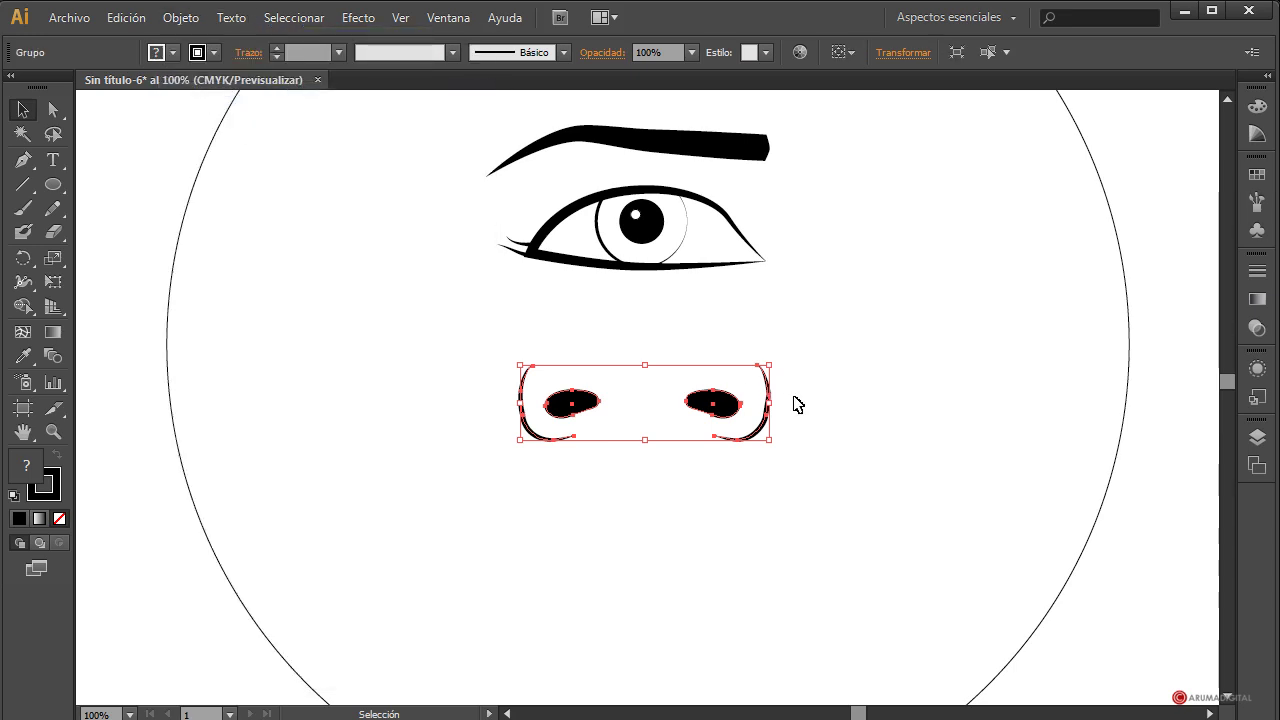
left_click(791, 410)
left_click_drag(604, 435, 768, 432)
left_click(805, 445)
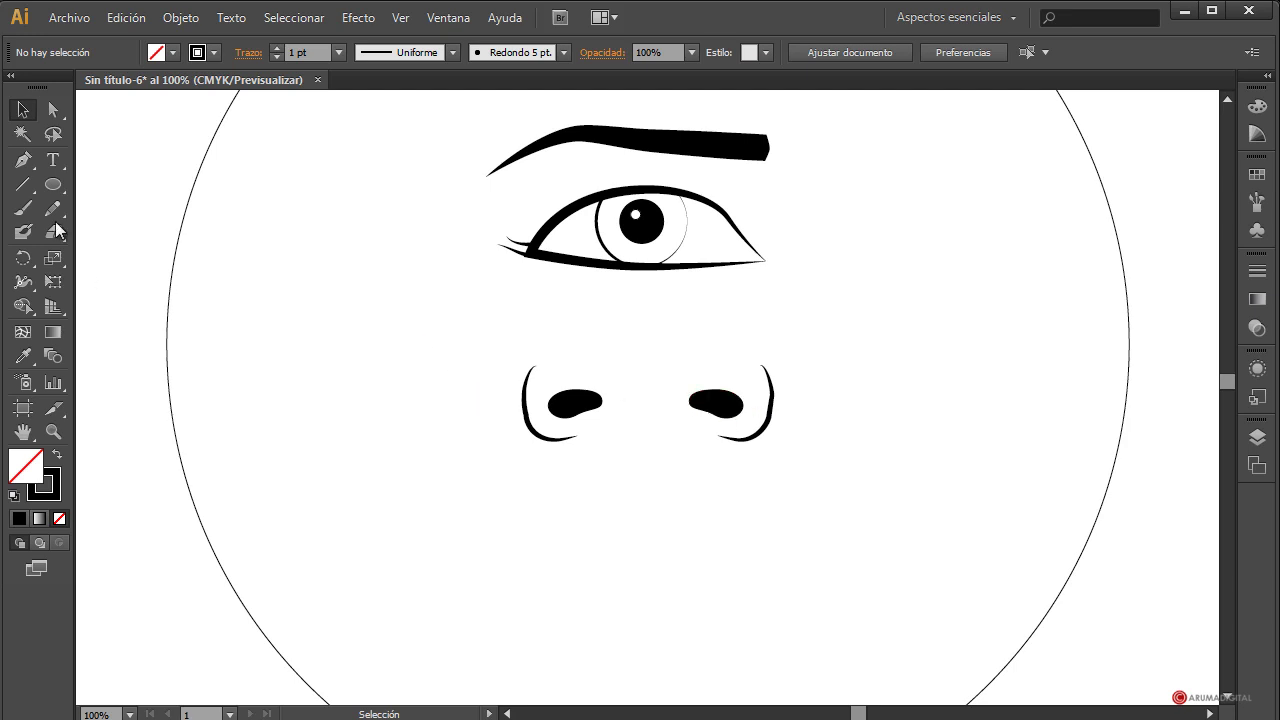
Draw a wide, flat ellipse below the nose as the base for the mouth.
left_click(53, 184)
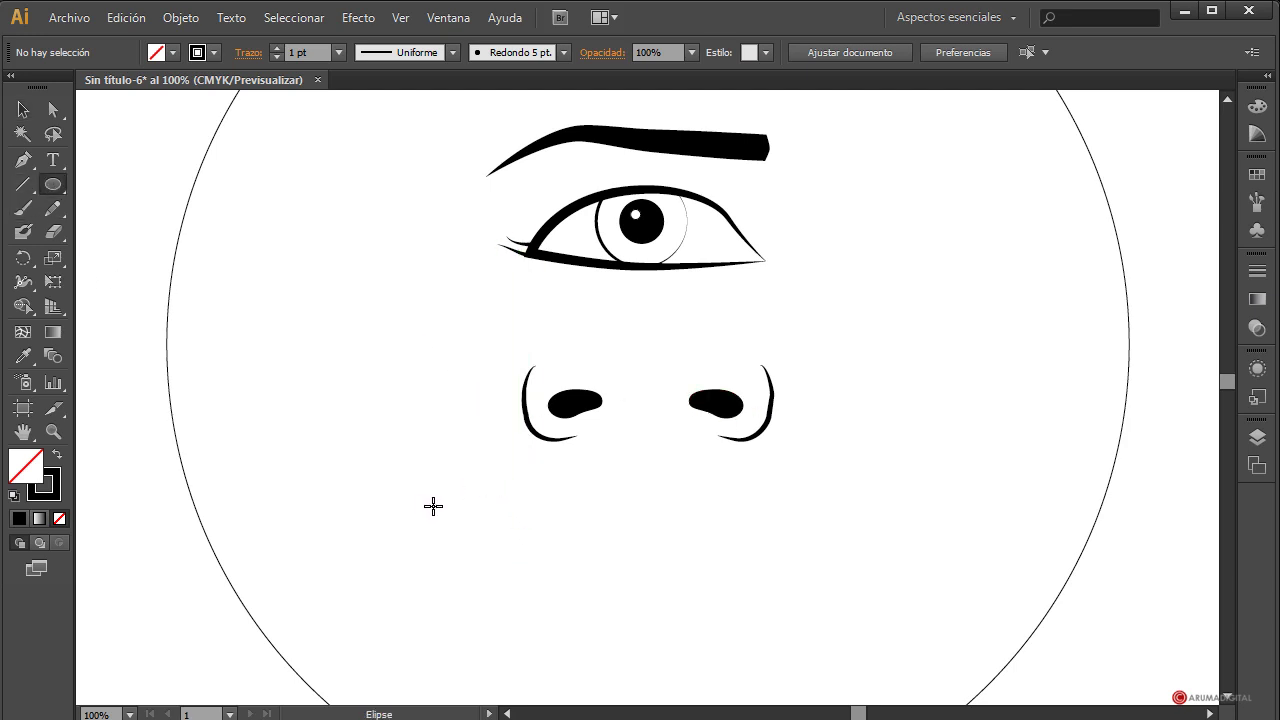
left_click_drag(439, 502, 842, 551)
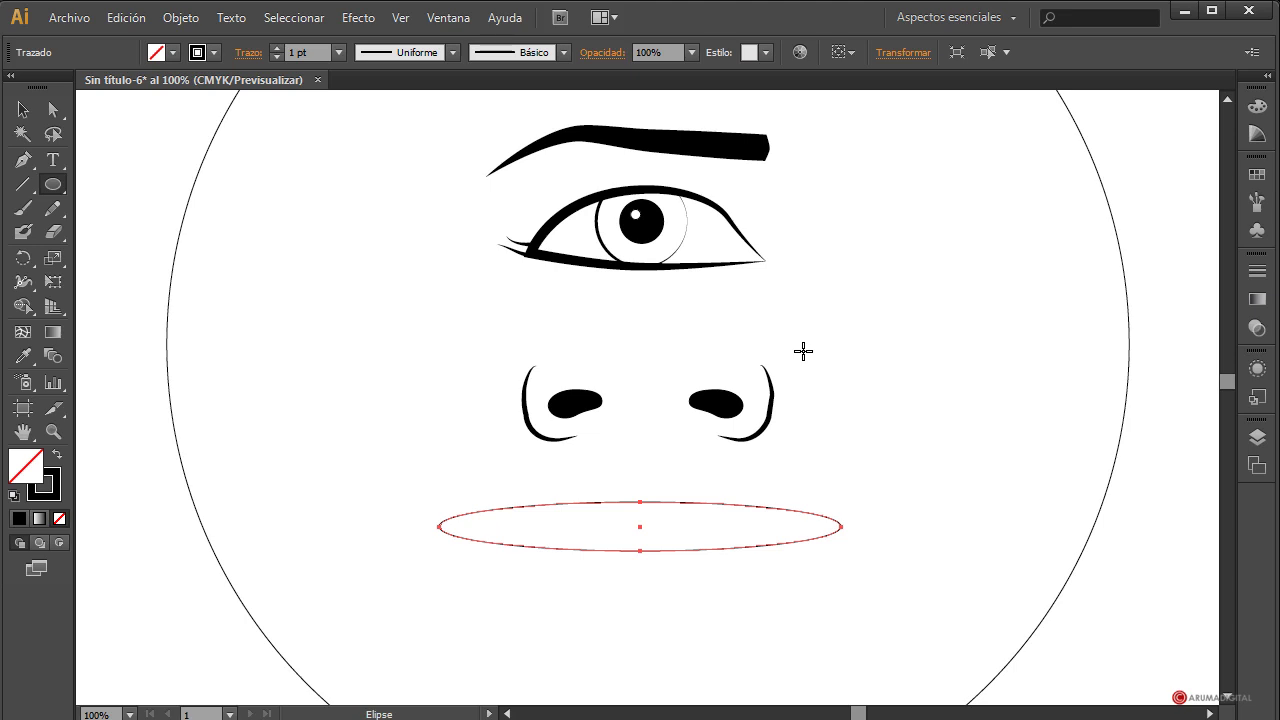
key("v")
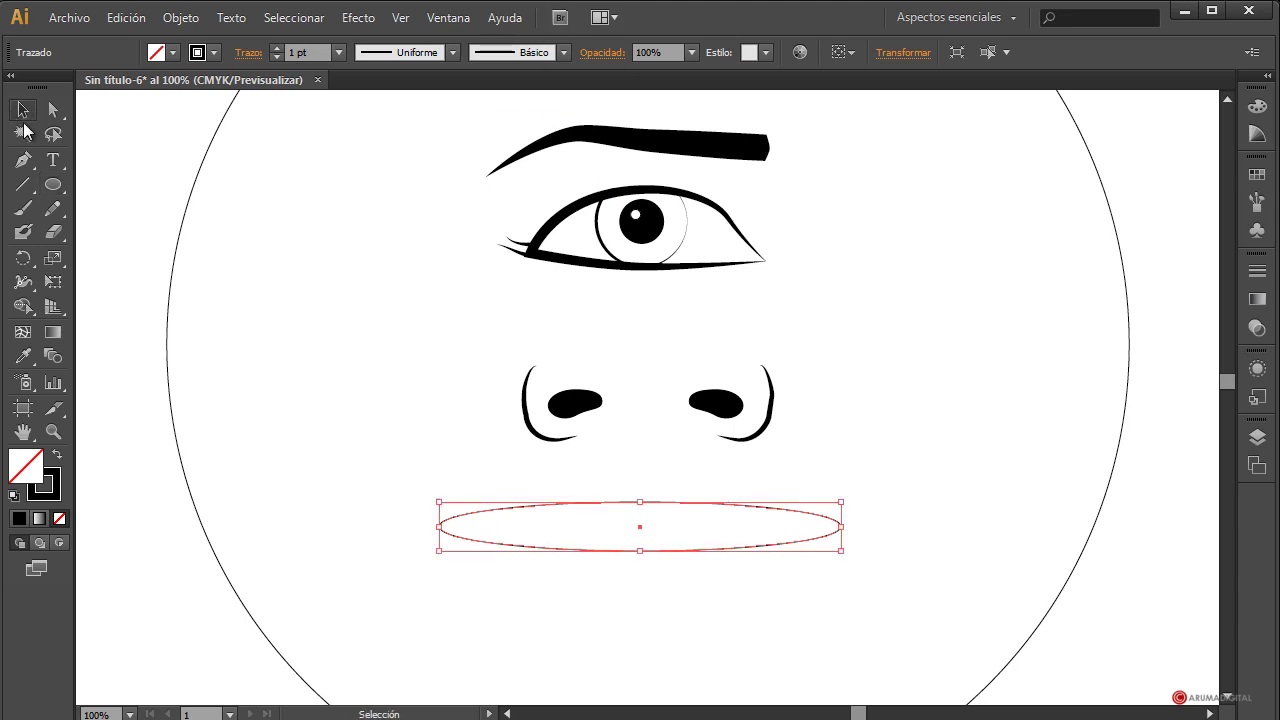
Move the eyebrow from above the eye toward the left side of the face.
left_click(688, 141)
left_click_drag(737, 140, 596, 135)
key("a")
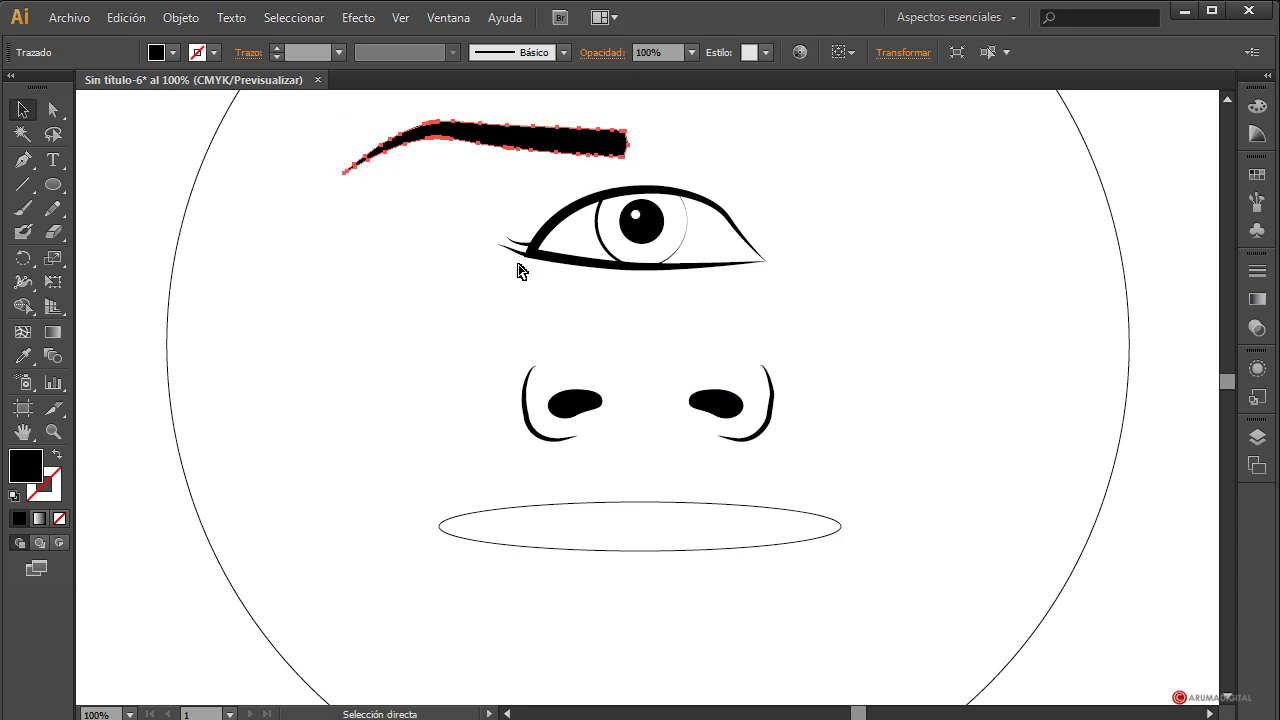
Paste a copy of the eyebrow, reflect it across the vertical axis and place it beside the original as the right eyebrow.
key("ctrl+c")
key("ctrl+v")
key("v")
left_click(181, 17)
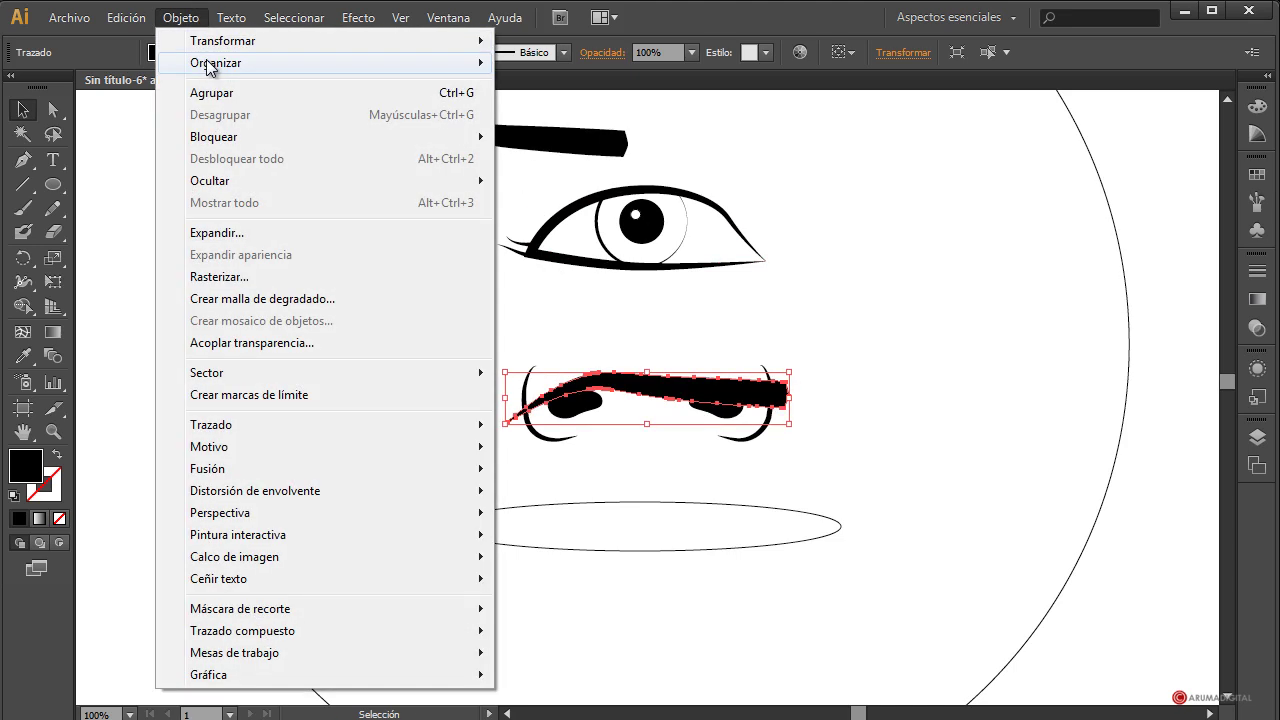
mouse_move(240, 40)
left_click(555, 116)
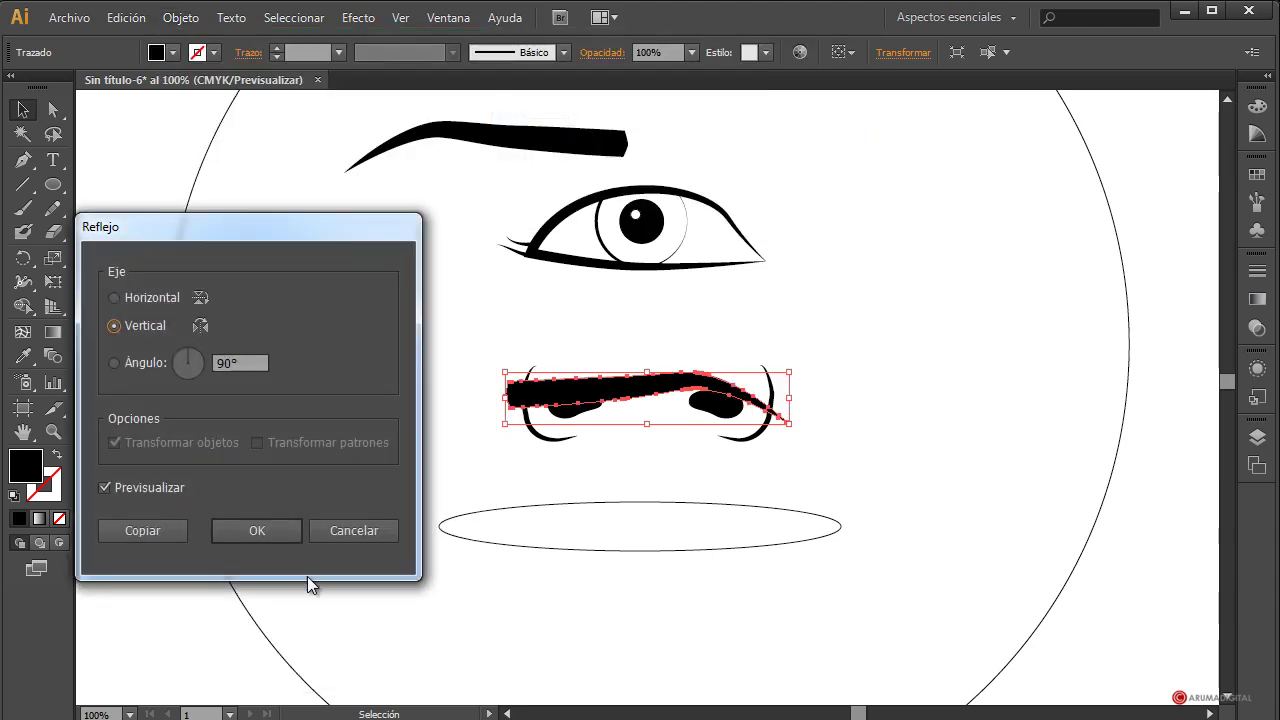
left_click(263, 612)
left_click_drag(561, 405, 707, 153)
Nudge the two eyebrows toward each other until their inner ends meet at the centre of the face.
left_click(609, 150)
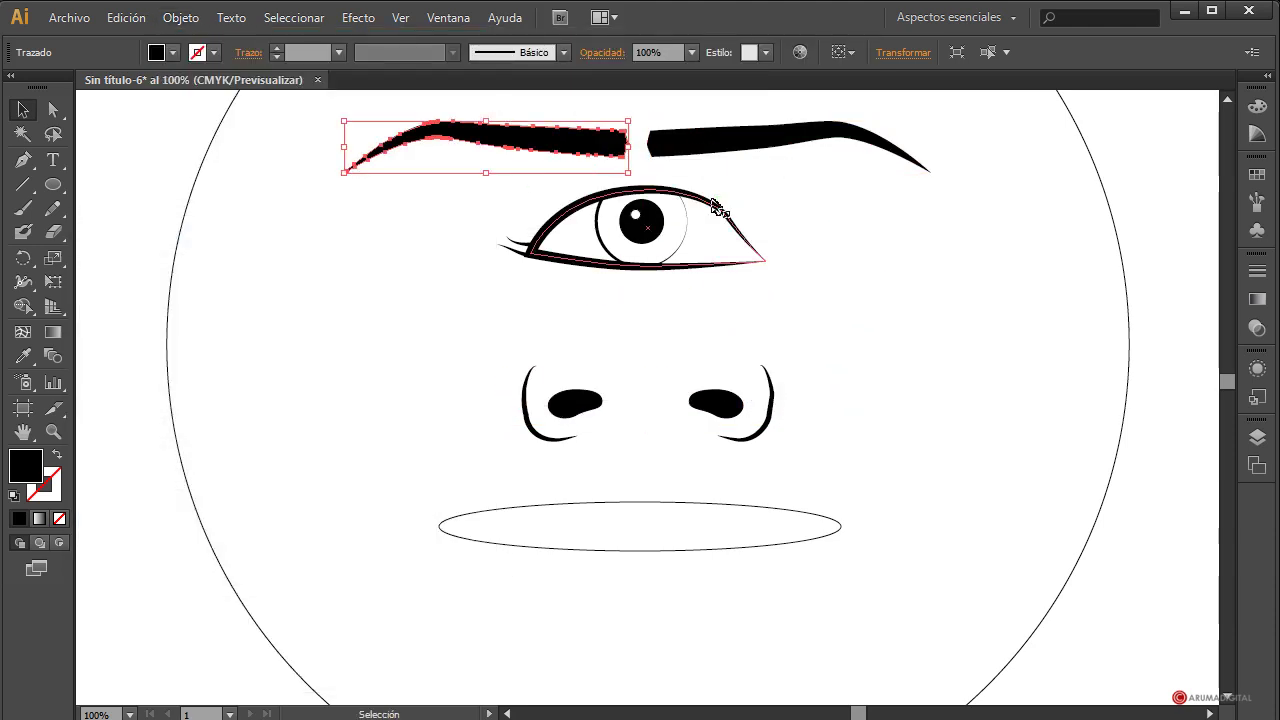
key("Right")
key("Right")
key("Right")
key("Right")
key("Right")
key("Right")
key("Right")
key("Right")
key("Right")
key("Right")
key("Right")
key("Right")
key("Right")
key("Right")
key("Right")
left_click(694, 151)
key("Left")
key("Left")
key("Left")
key("Left")
key("Left")
key("Left")
key("Left")
key("Left")
key("Left")
key("Left")
left_click(920, 338)
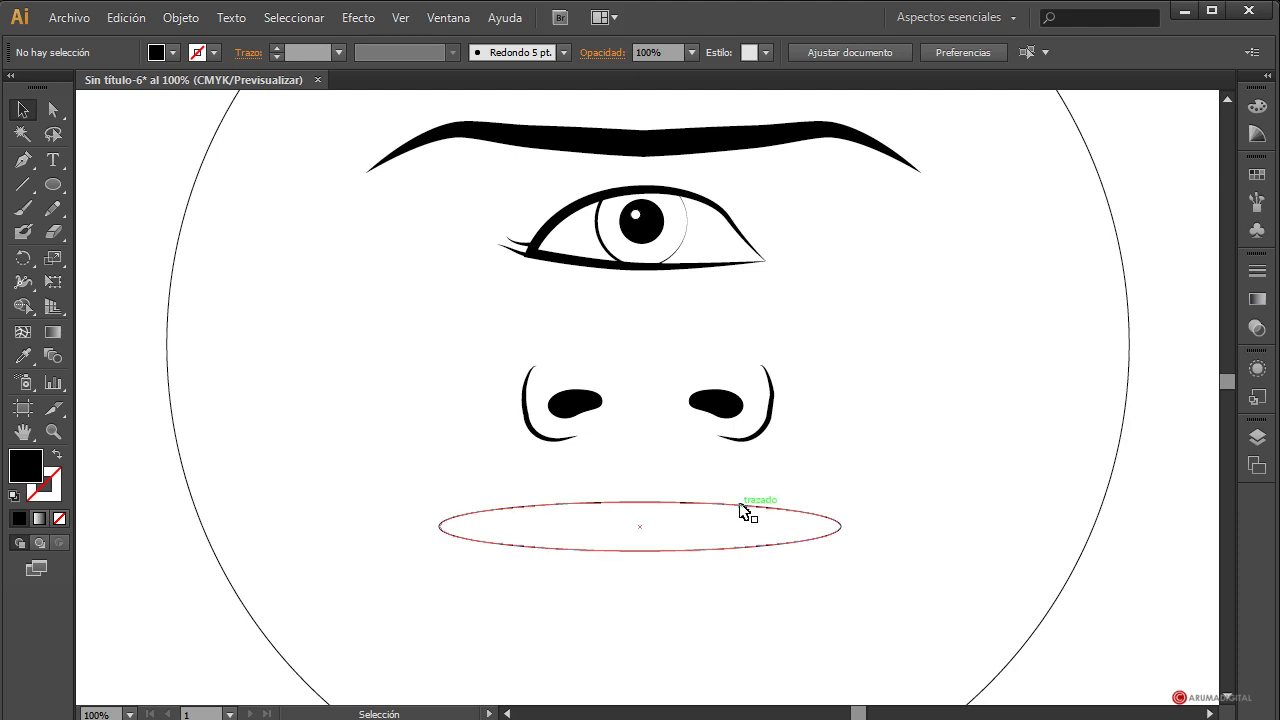
Delete the mirrored right eyebrow and move the remaining eyebrow back above the eye.
left_click(743, 145)
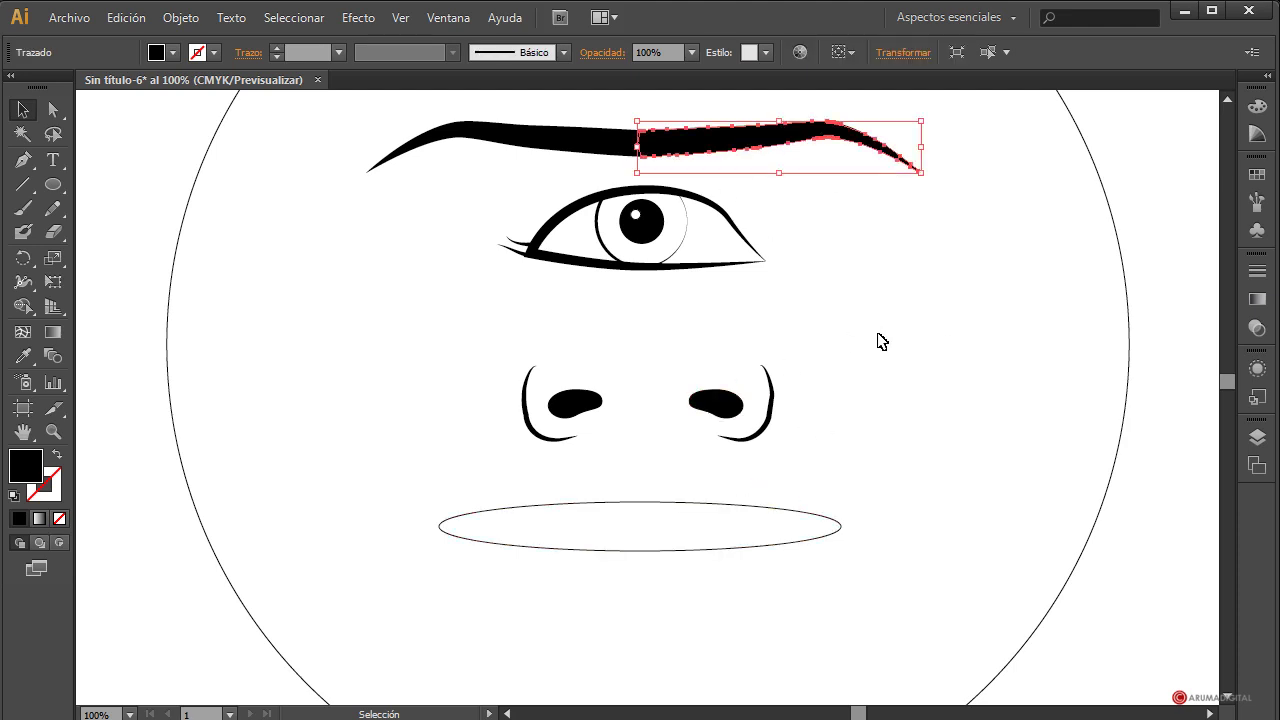
key("Delete")
left_click_drag(498, 142, 627, 159)
left_click(843, 285)
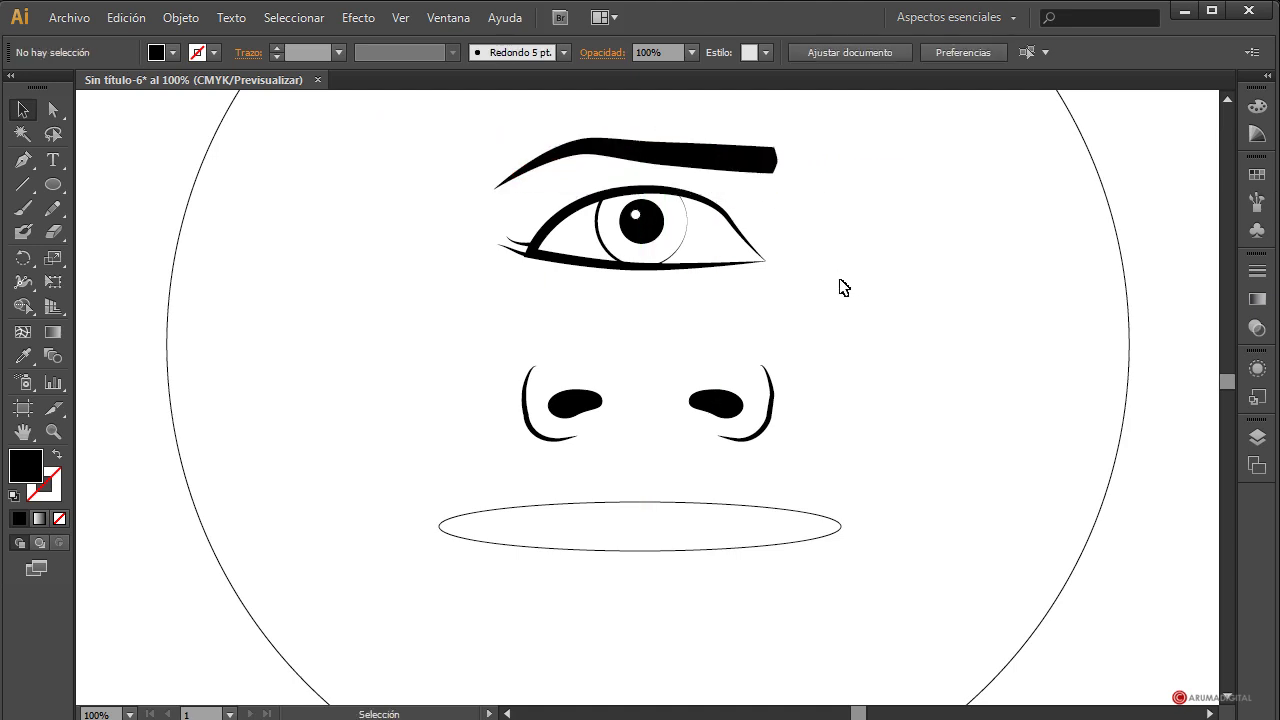
Nudge the eyebrow slightly left to align it over the eye, and deselect it.
left_click(729, 166)
key("Left")
key("Left")
key("Left")
key("Left")
key("Left")
key("Left")
key("Left")
key("Left")
key("Left")
key("Left")
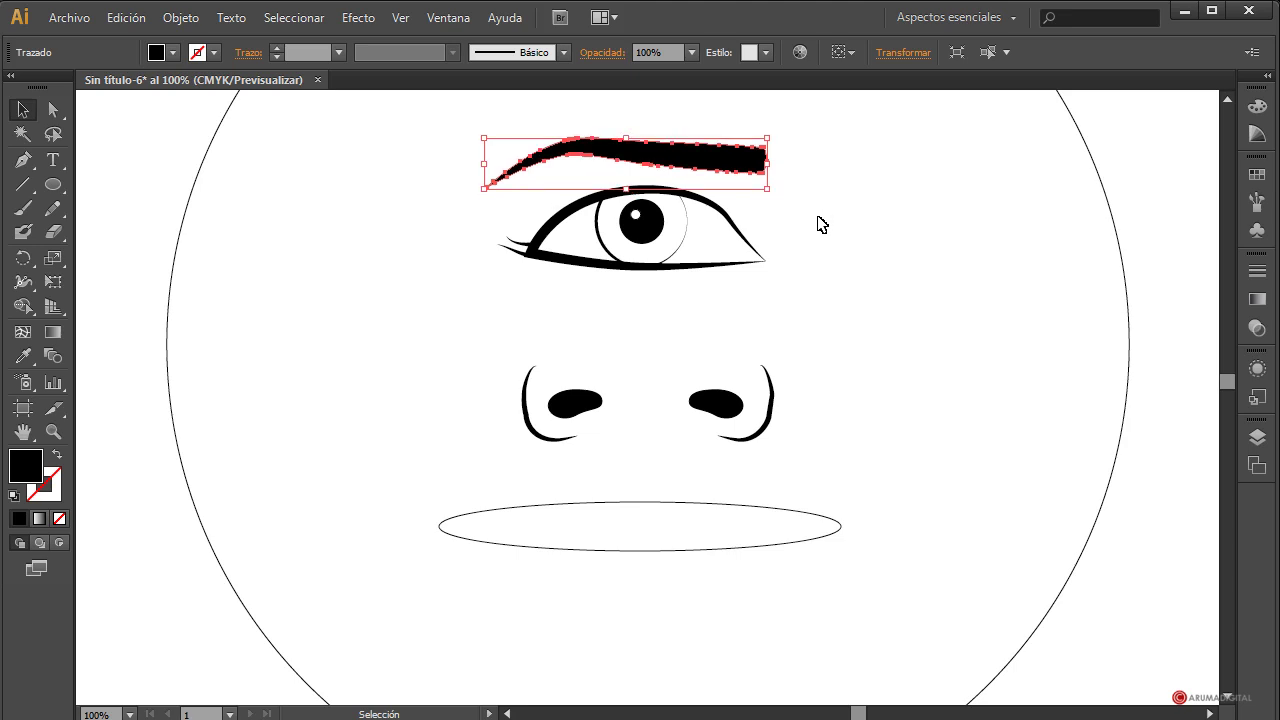
left_click(795, 412)
Shift the mouth ellipse slightly right to centre it beneath the nose, and leave it selected.
mouse_move(651, 500)
left_mouse_down()
mouse_move(689, 503)
mouse_move(669, 508)
left_mouse_up()
left_click(928, 451)
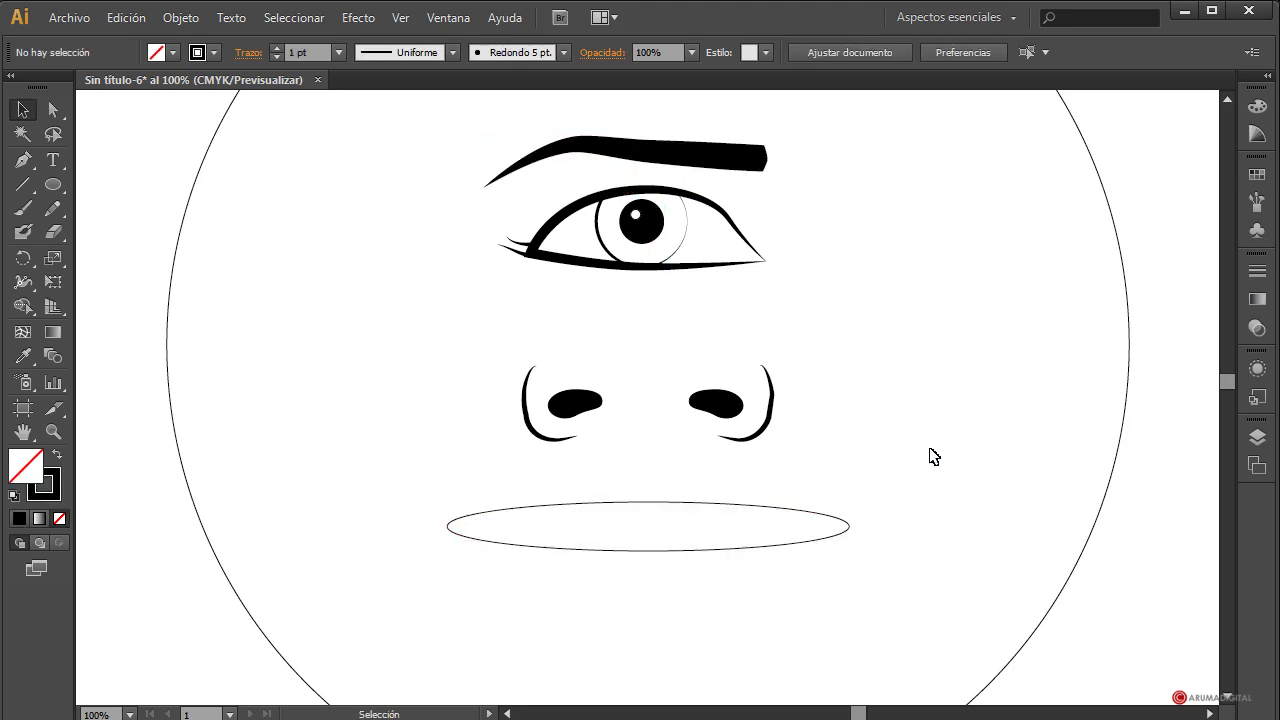
left_click(695, 507)
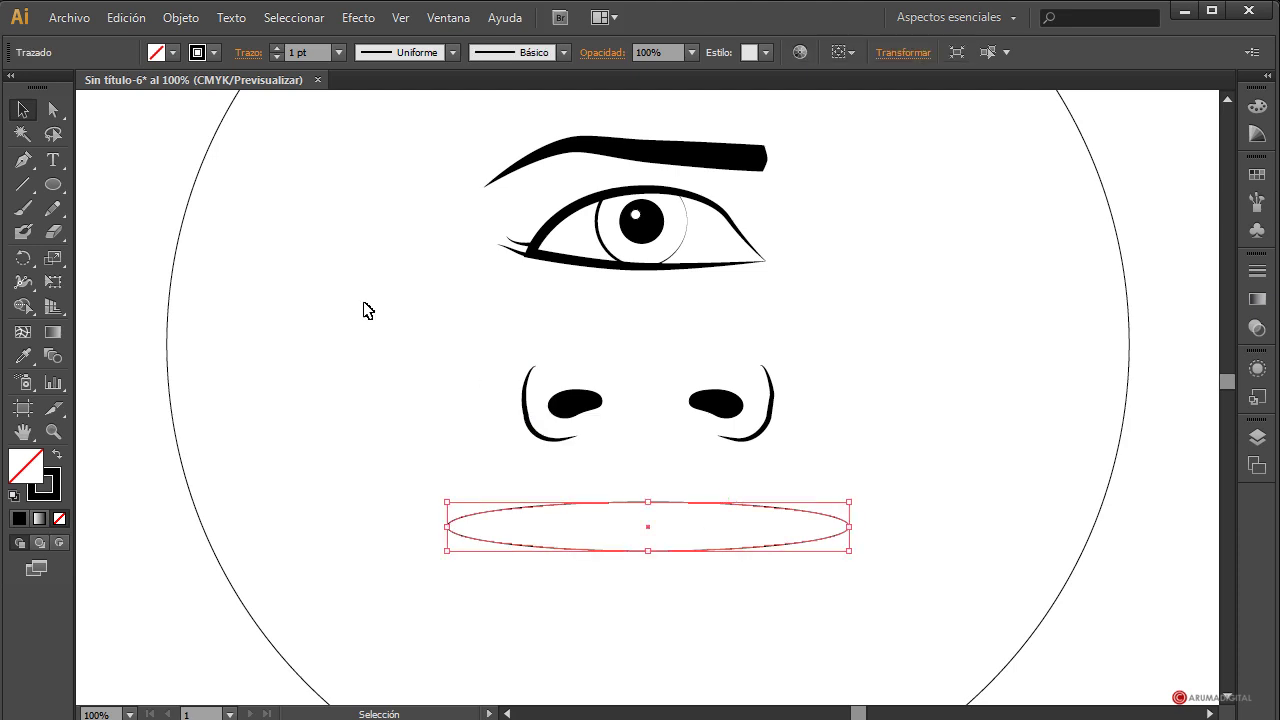
Convert the two end anchor points of the mouth ellipse to corners so both ends become pointed.
left_click(55, 108)
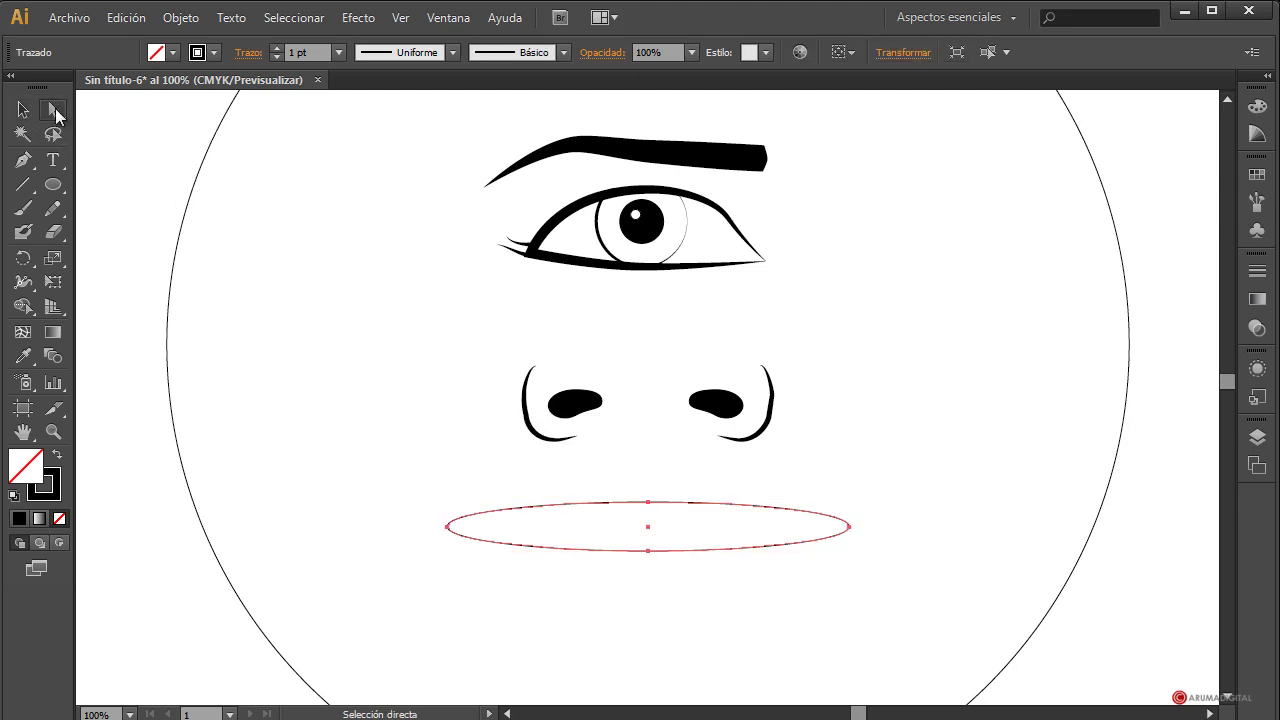
left_click_drag(870, 513, 838, 540)
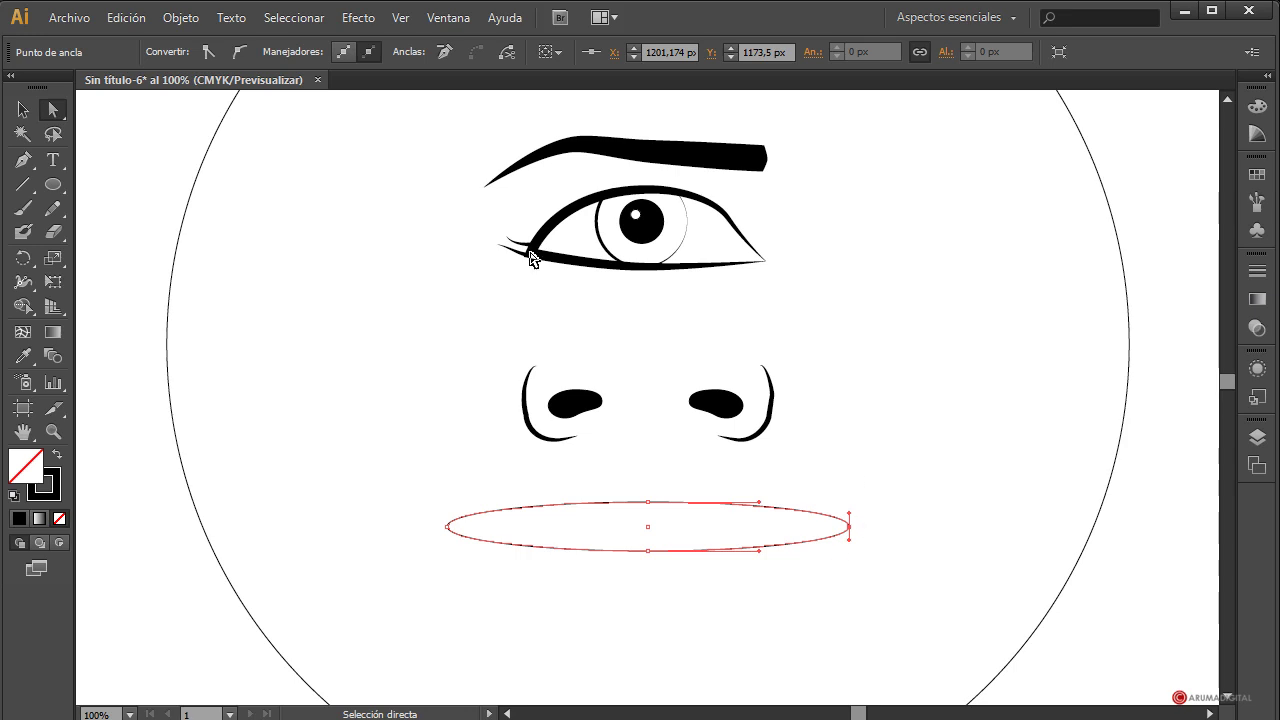
left_click(208, 52)
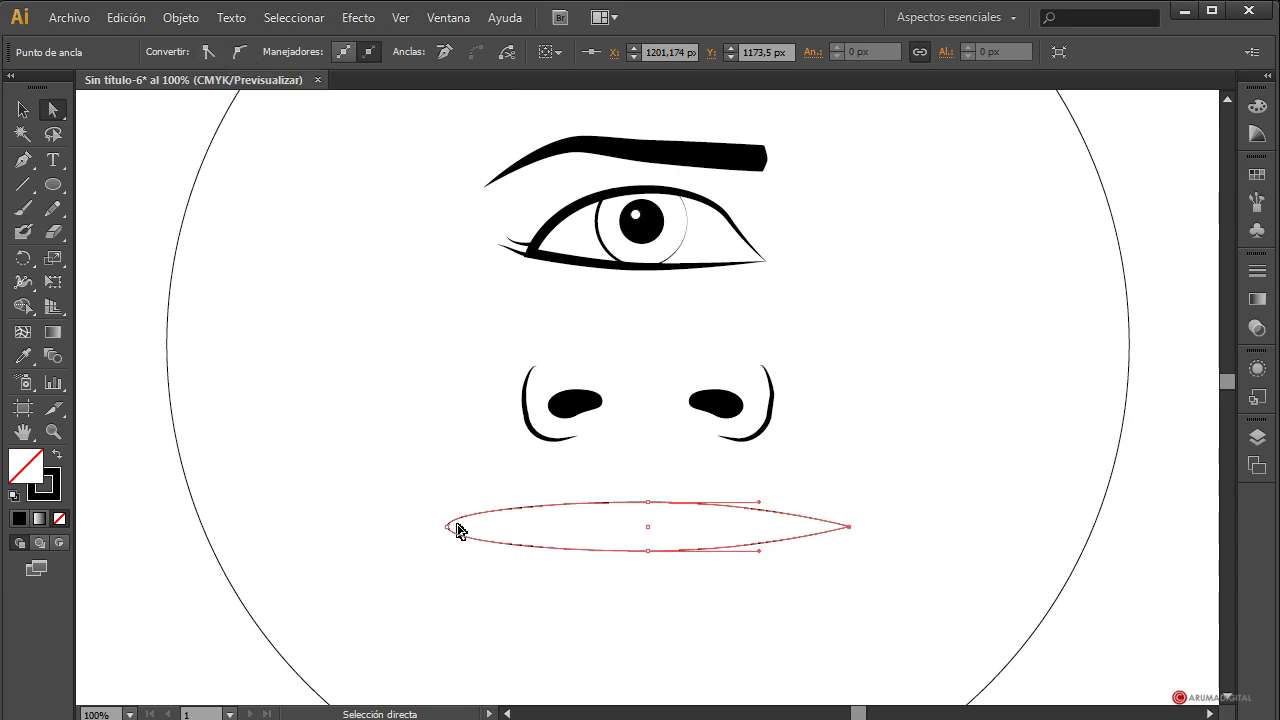
left_click_drag(434, 510, 467, 569)
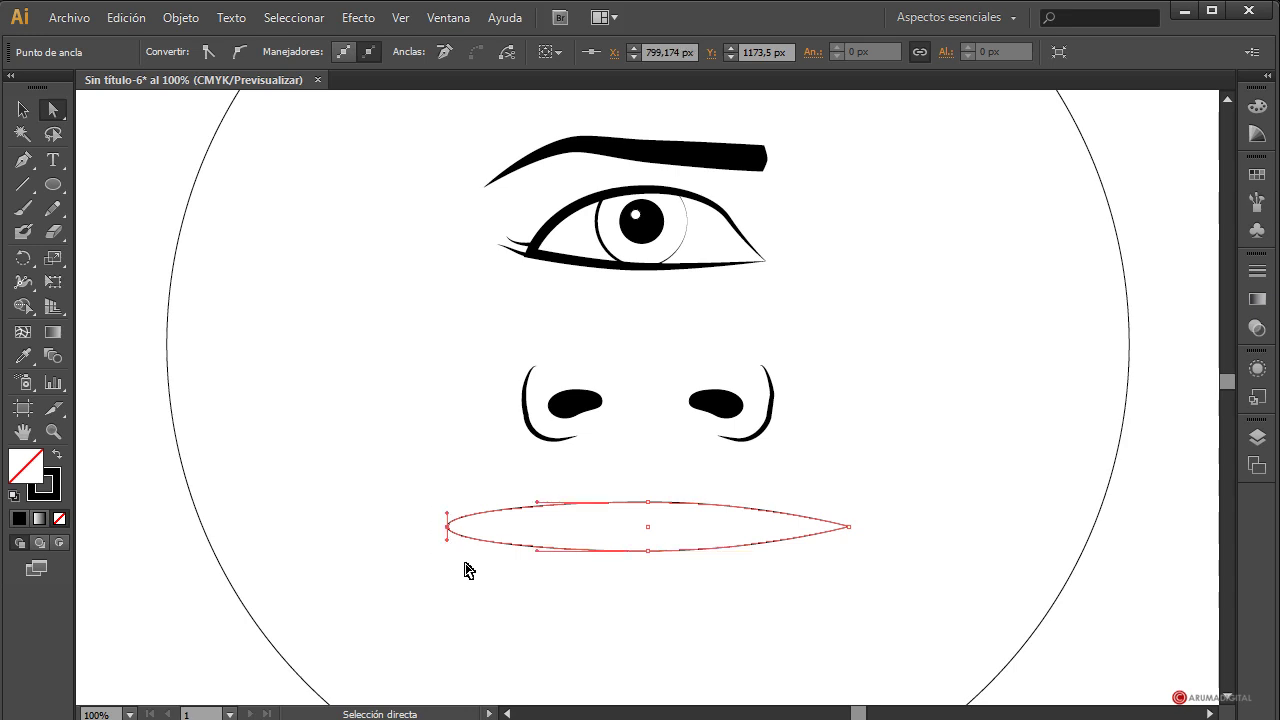
left_click(210, 52)
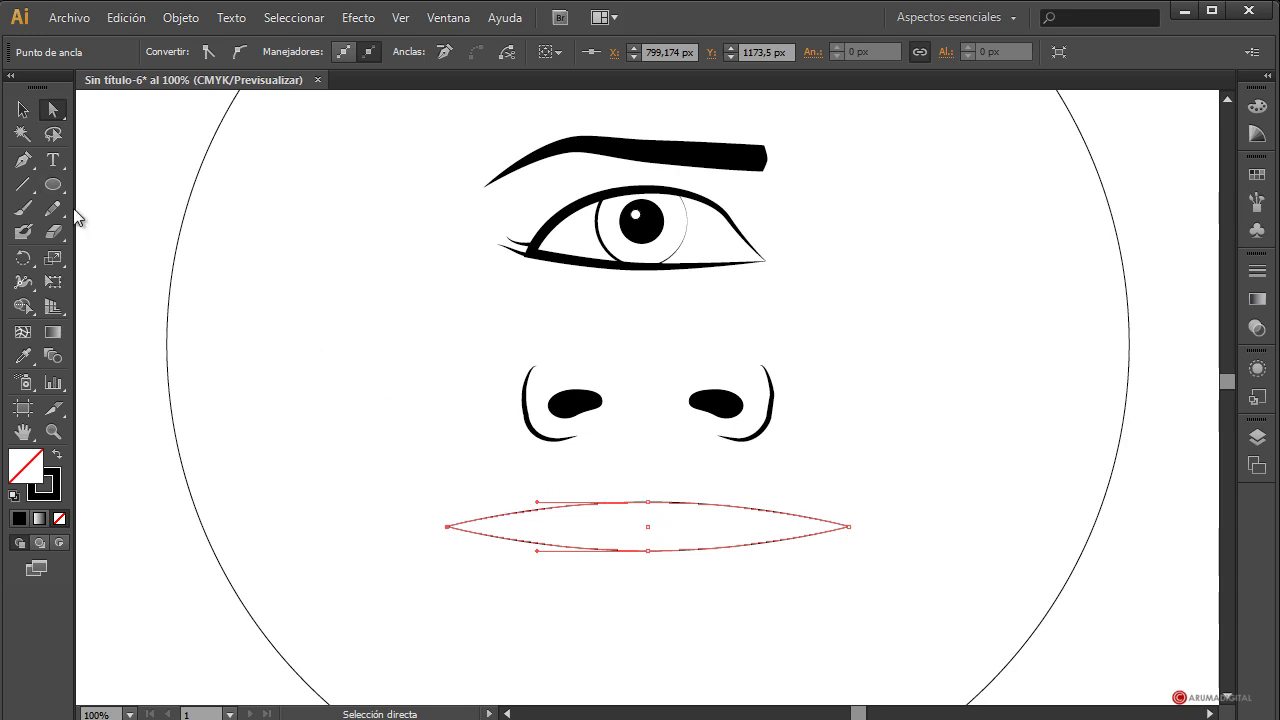
Add two anchor points to the mouth shape's upper edge, one on each side of the centre anchor.
left_click(22, 160)
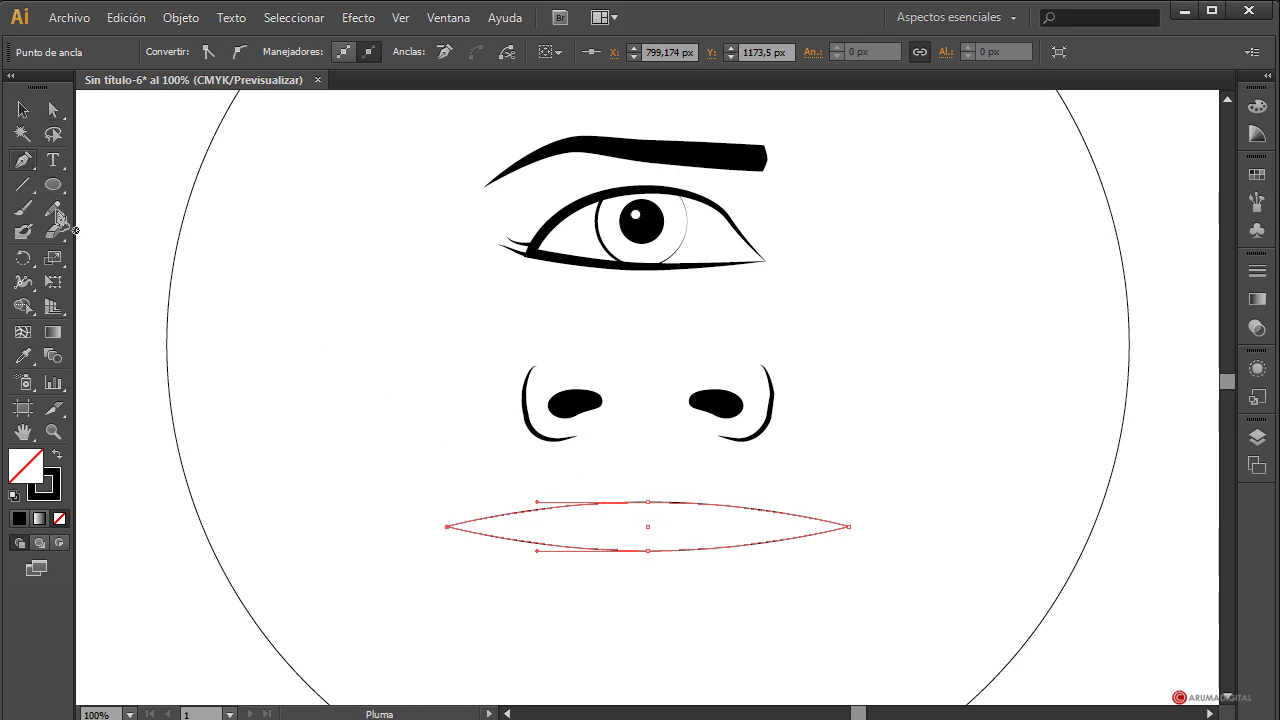
left_click(595, 504)
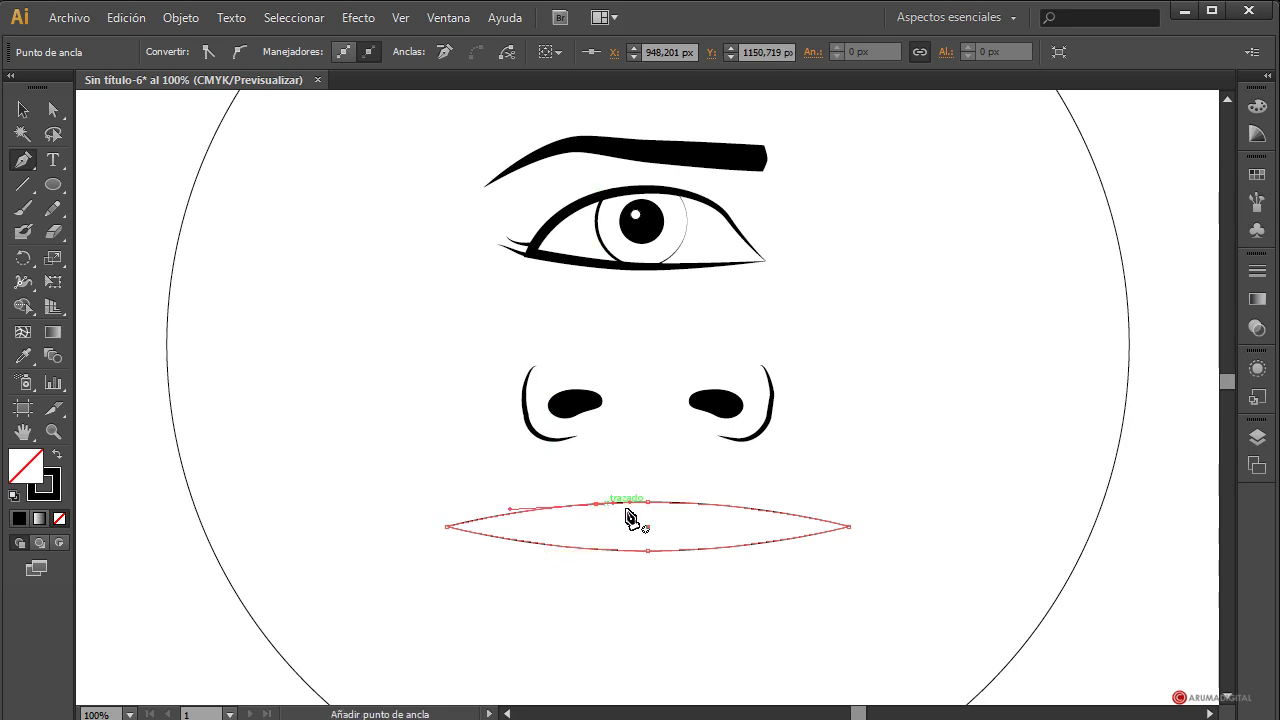
left_click(695, 504)
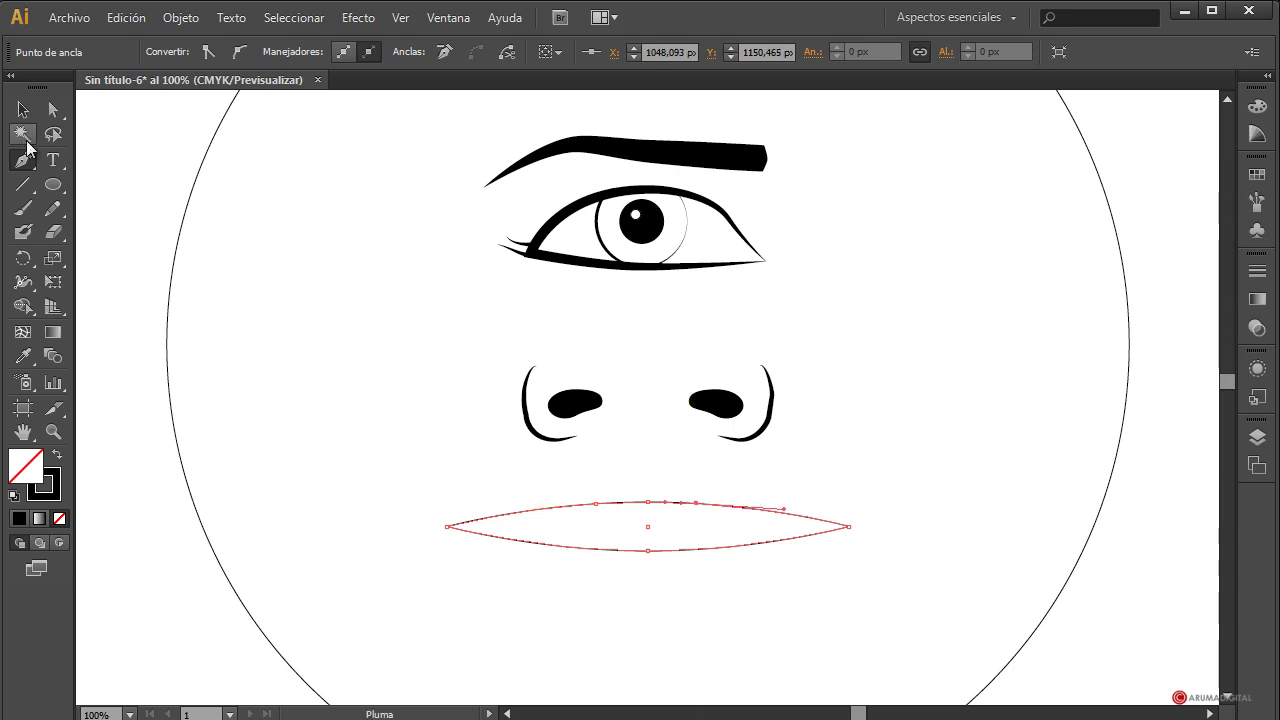
Raise the two added upper-edge anchors together by about 23 px to form the cupid's bow.
left_click(53, 109)
left_click_drag(596, 504, 595, 507)
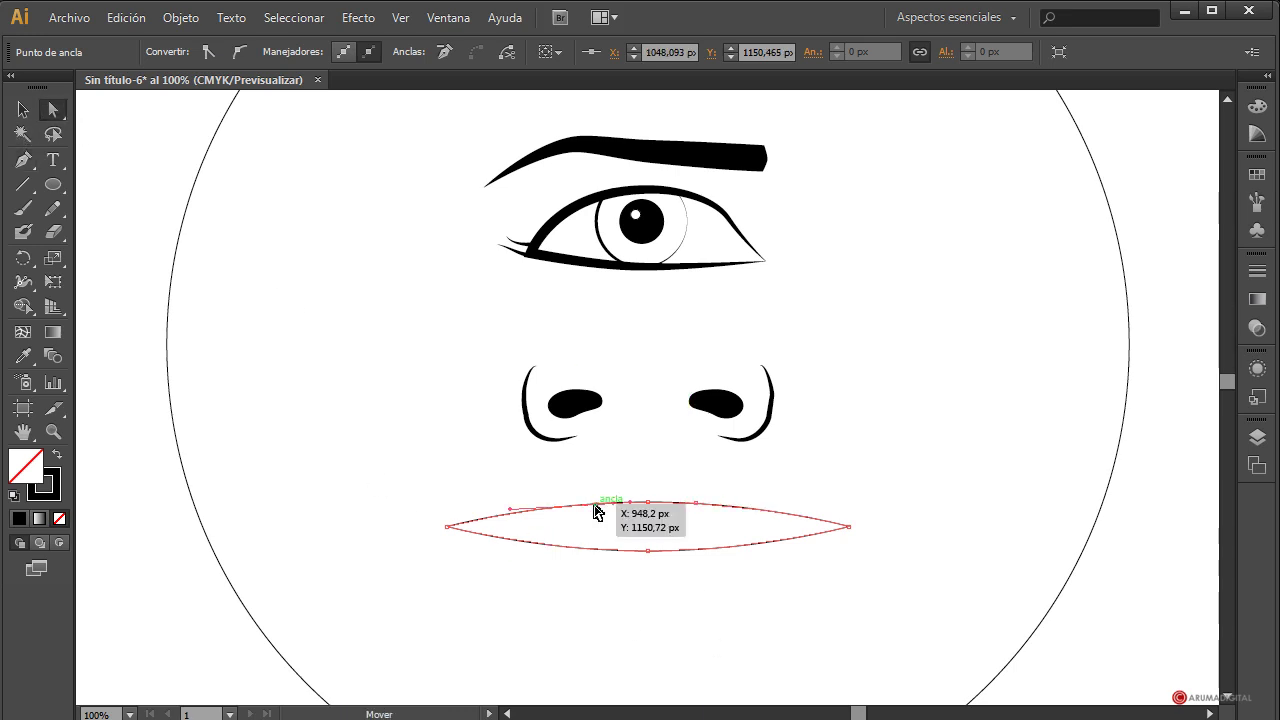
left_click(698, 506, "shift")
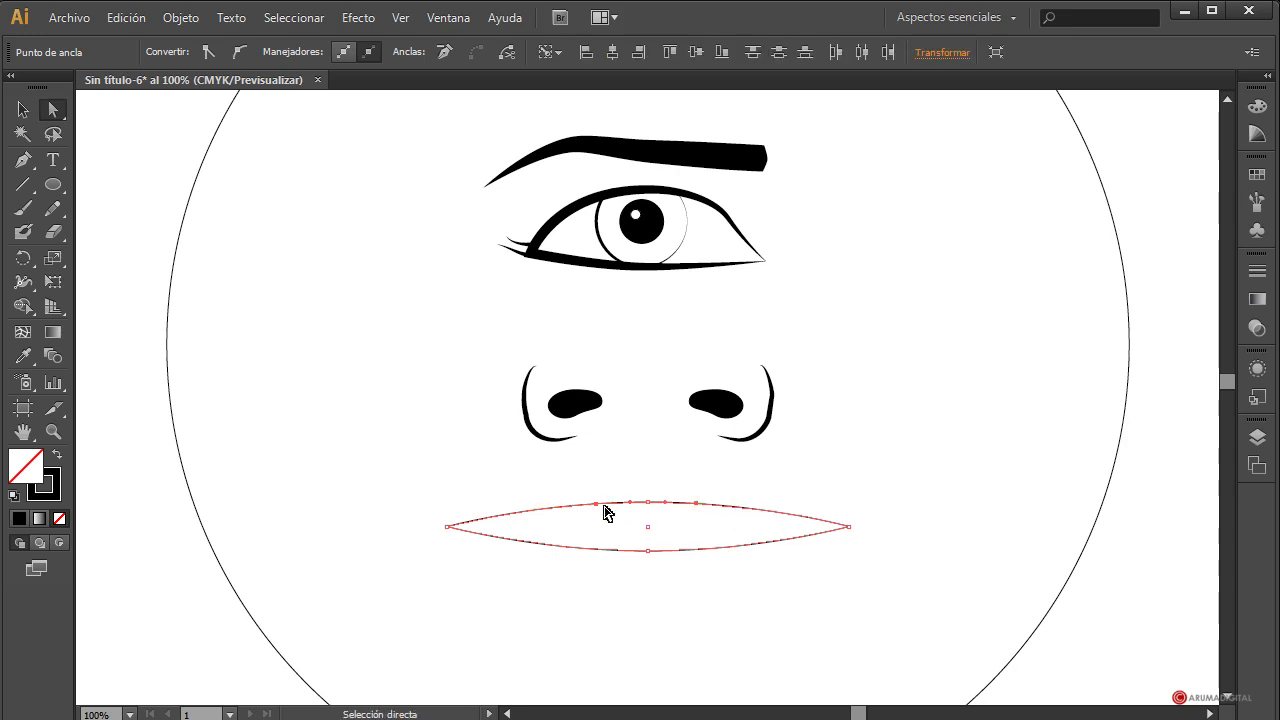
key("Up")
key("Up")
key("Up")
key("Up")
key("Up")
key("Up")
key("Up")
key("Up")
key("Up")
key("Up")
key("Up")
key("Up")
key("Up")
key("Up")
key("Up")
key("Up")
key("Up")
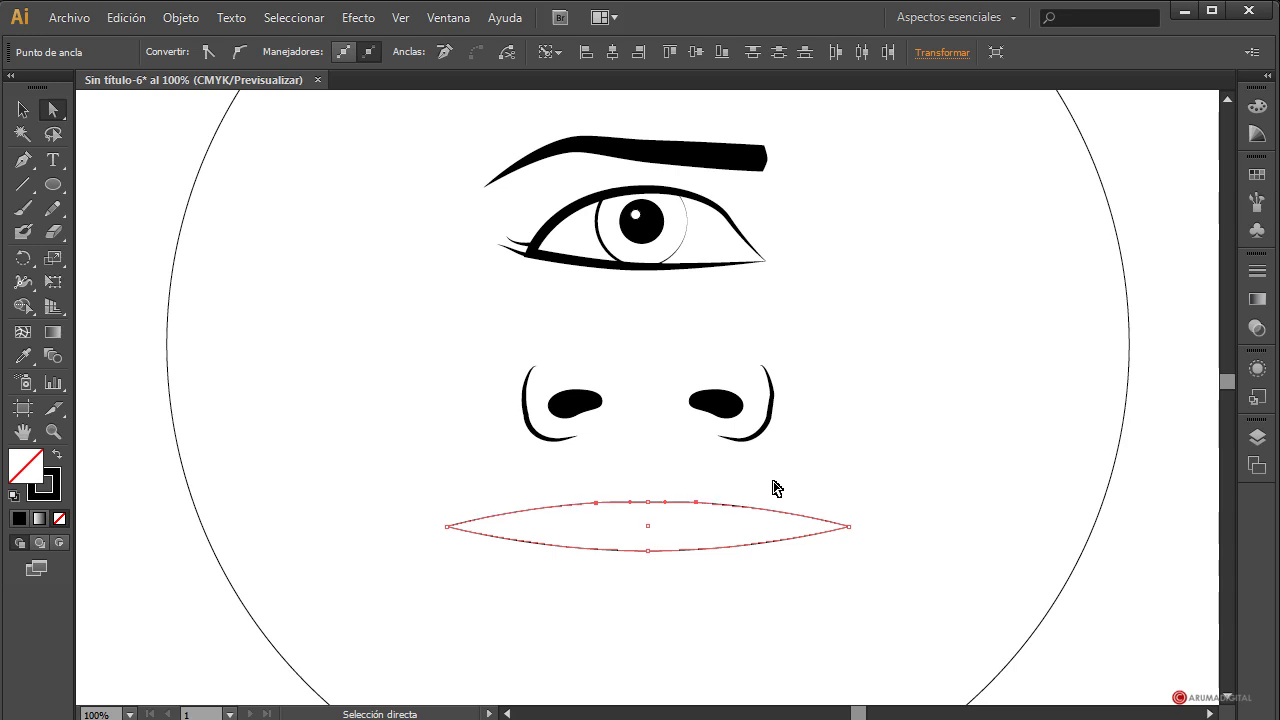
key("Up")
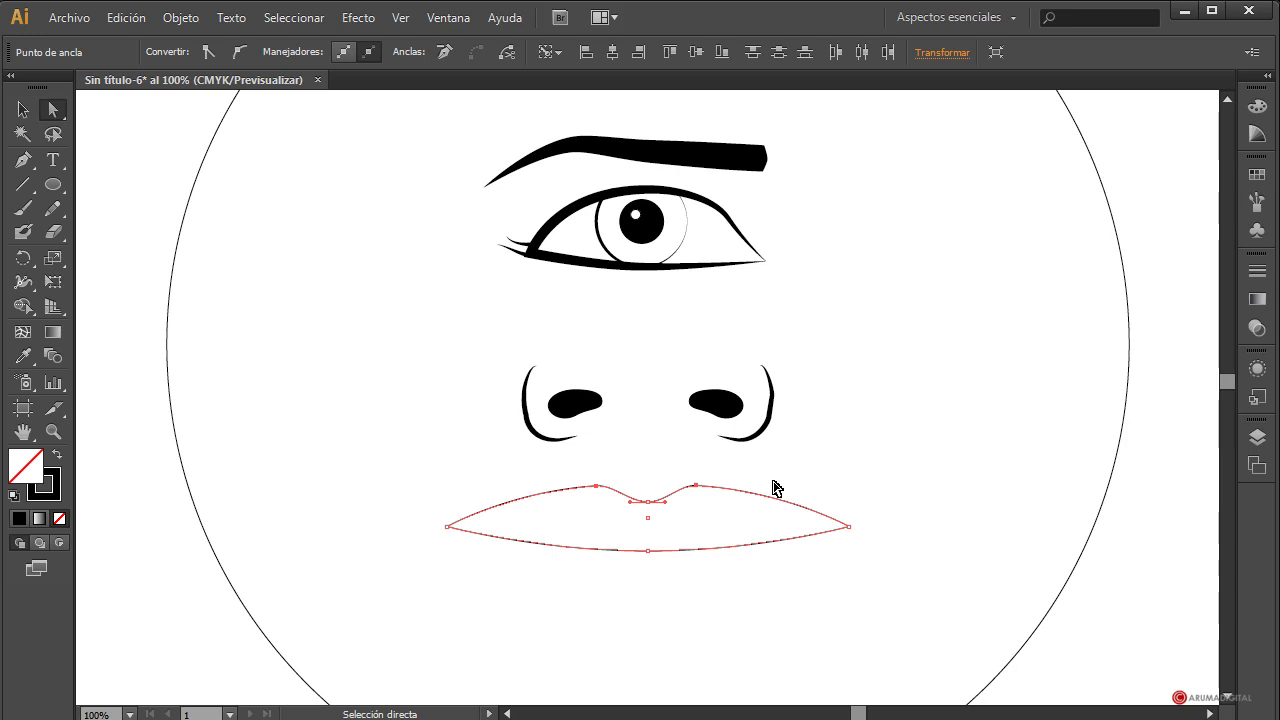
key("Up")
key("Up")
key("Up")
key("Up")
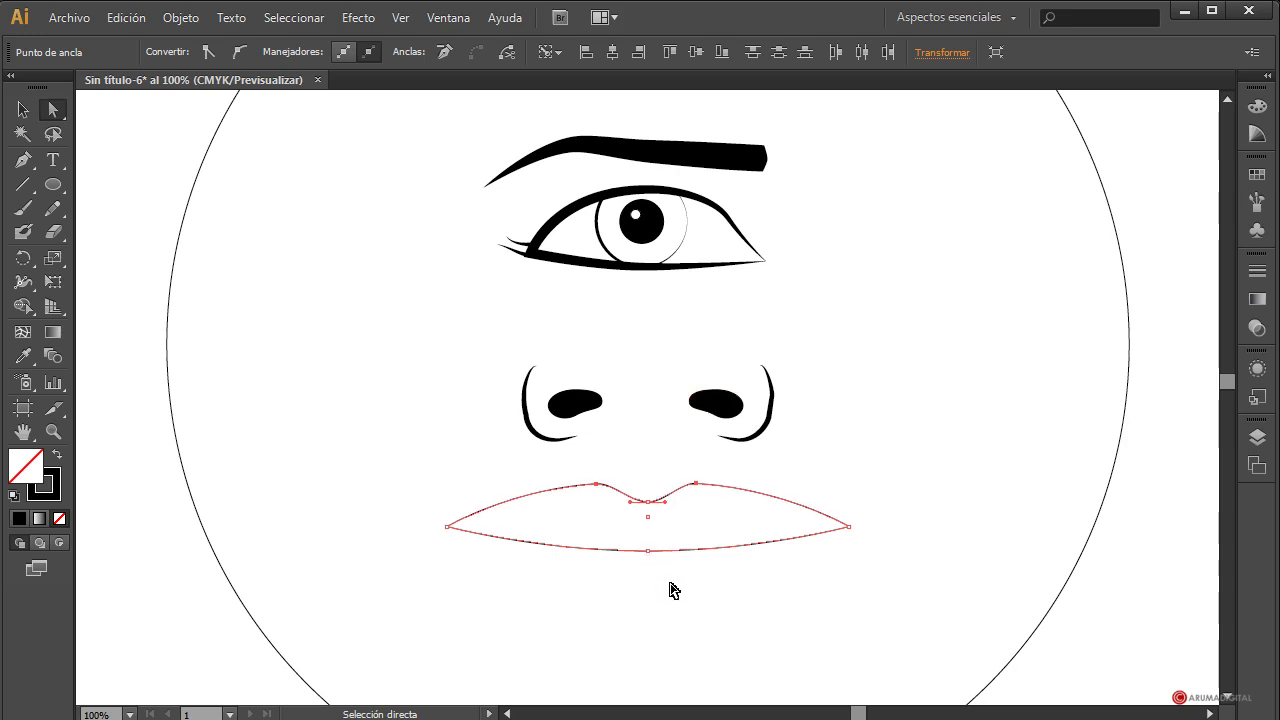
key("Up")
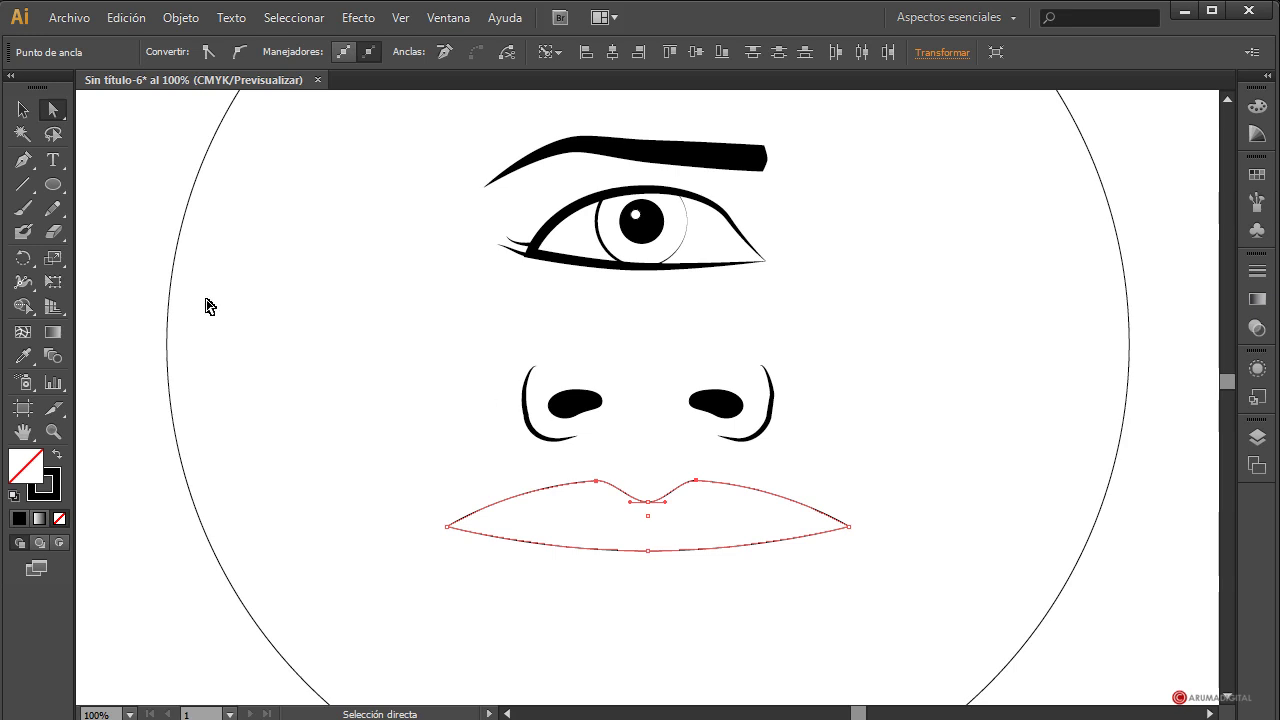
Level the outer handle of the upper lip's right peak and move that peak slightly outward.
left_click(697, 481)
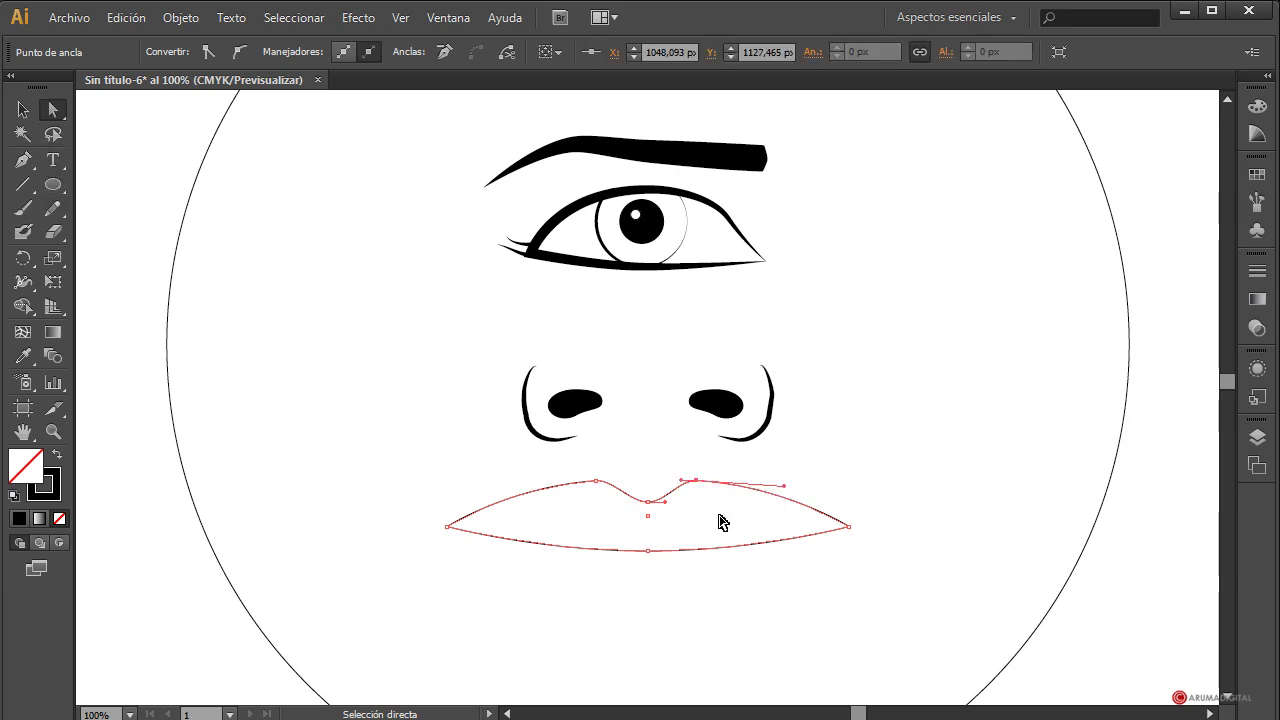
left_click_drag(786, 491, 786, 481)
left_click_drag(697, 481, 676, 486)
key("Right")
key("Right")
key("Right")
key("Right")
key("Right")
key("Right")
key("Right")
key("Right")
key("Right")
key("Right")
key("Right")
key("Right")
key("Right")
Move the upper lip's left peak outward by about 15 px to mirror the right peak.
left_click(594, 481)
key("Left")
key("Left")
key("Left")
key("Left")
key("Left")
key("Left")
key("Left")
key("Left")
key("Left")
key("Left")
key("Left")
key("Left")
key("Left")
key("Left")
left_click_drag(601, 485, 700, 486)
left_click(895, 530)
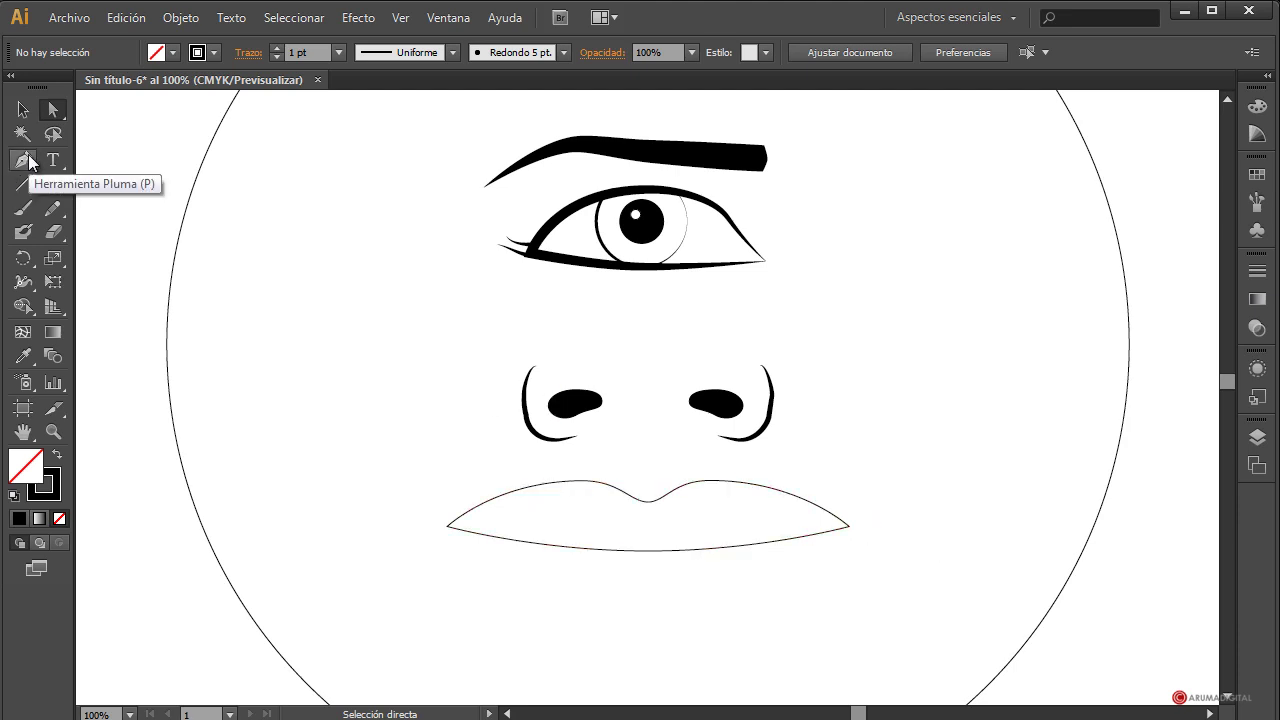
Add four anchor points to the lip path: one on each upper outer slope and two flanking the lower edge's centre.
left_click(22, 110)
left_click(480, 517)
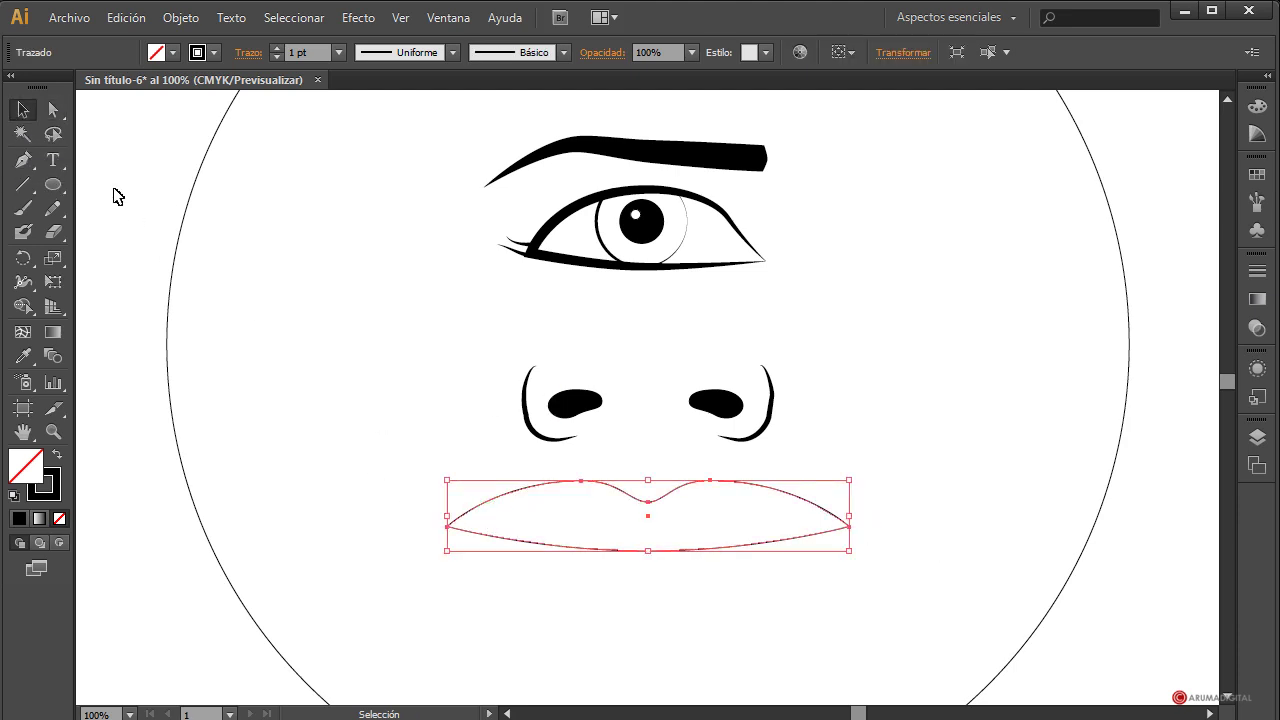
left_click(22, 160)
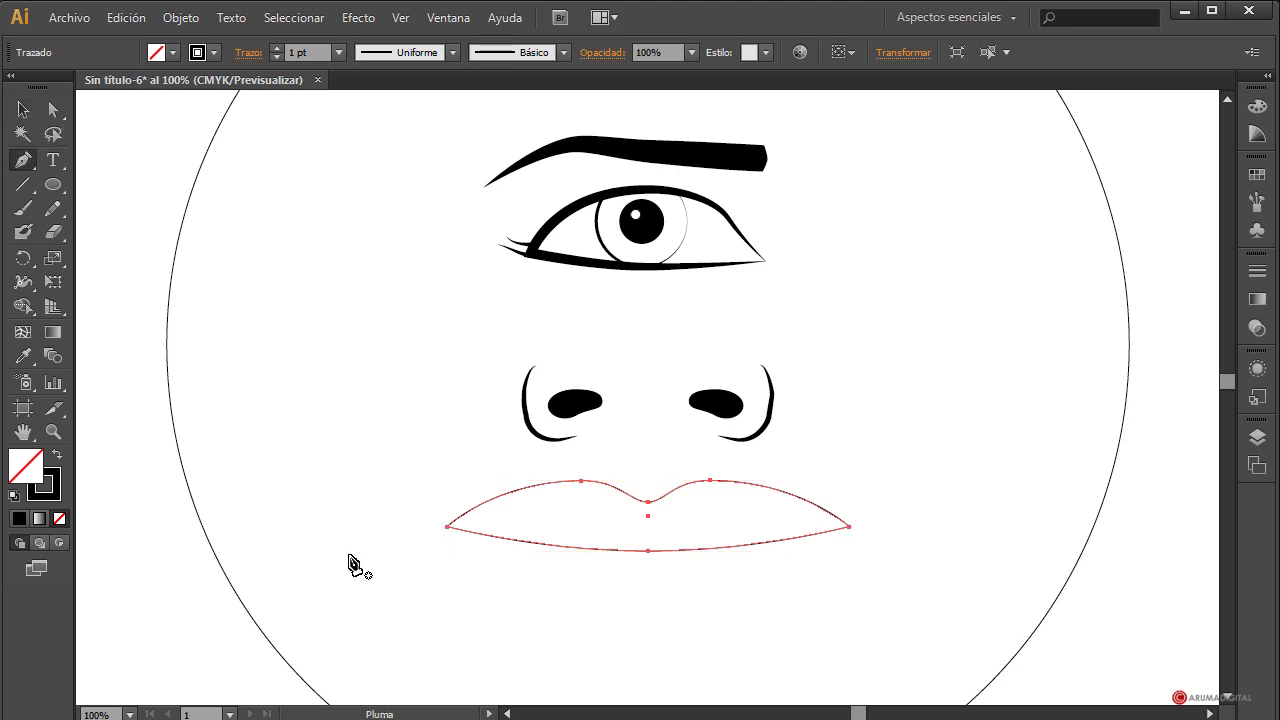
left_click(503, 496)
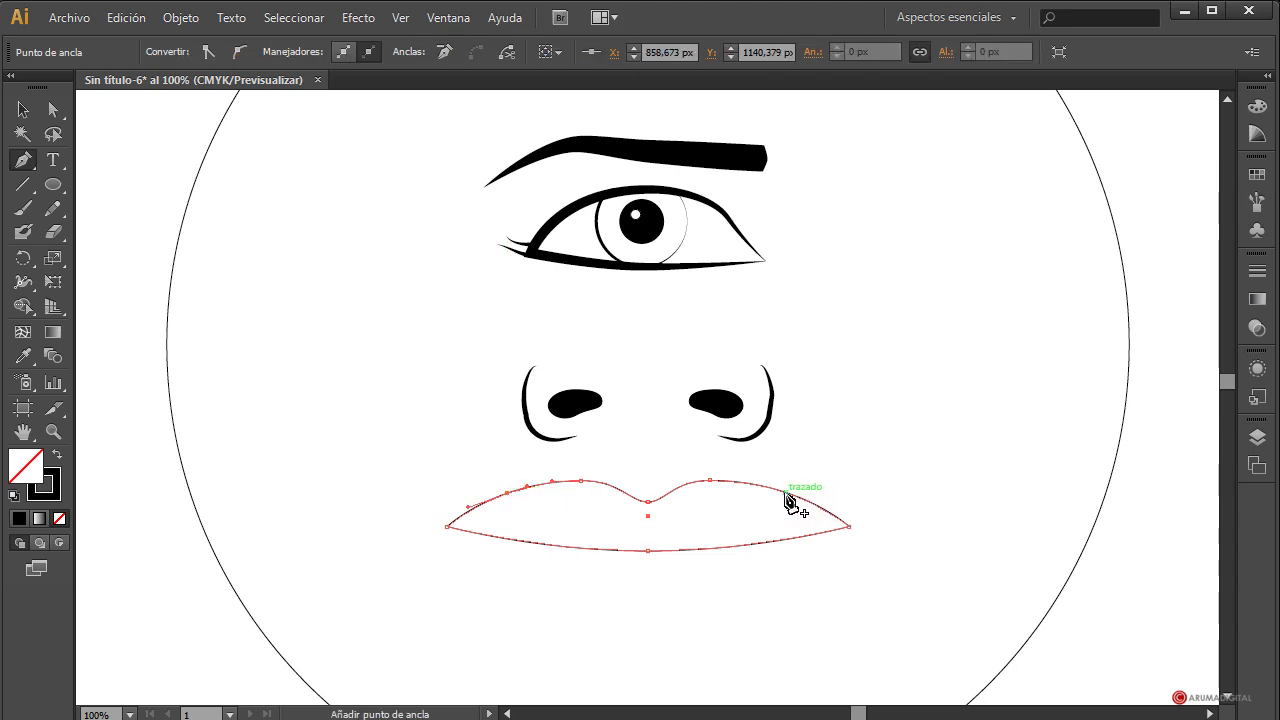
left_click(786, 494)
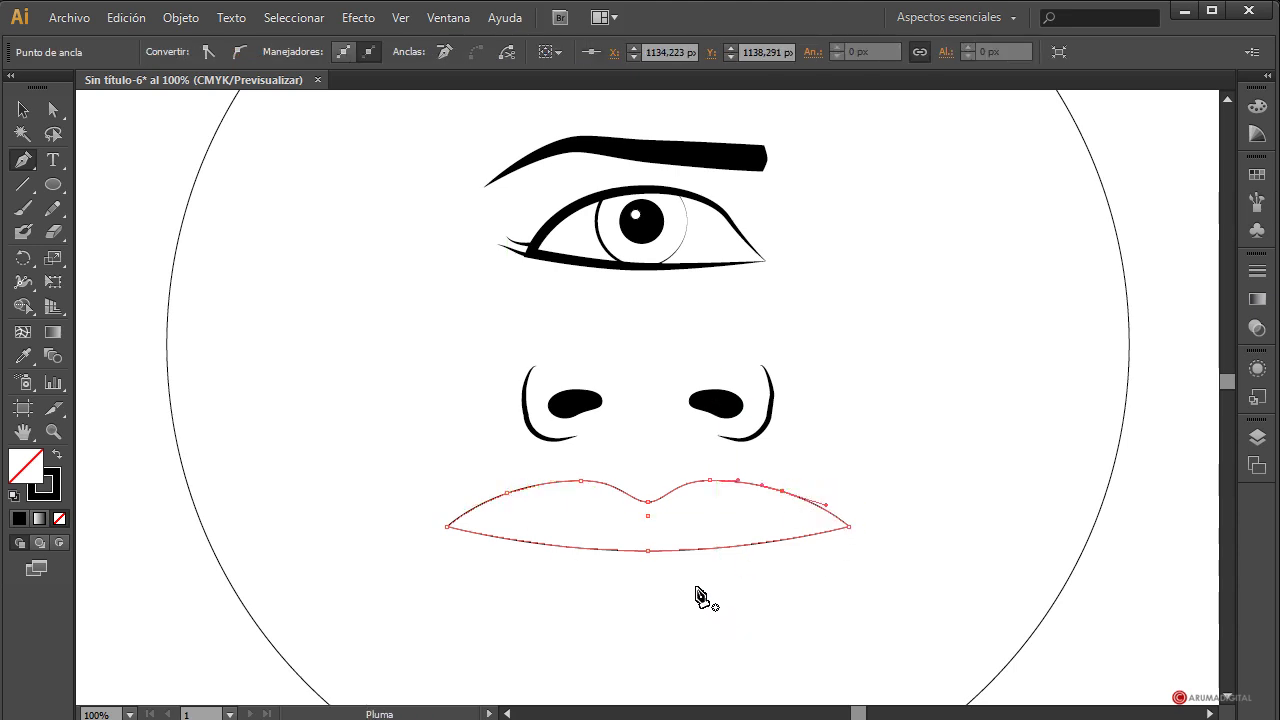
left_click(720, 549)
left_click(565, 547)
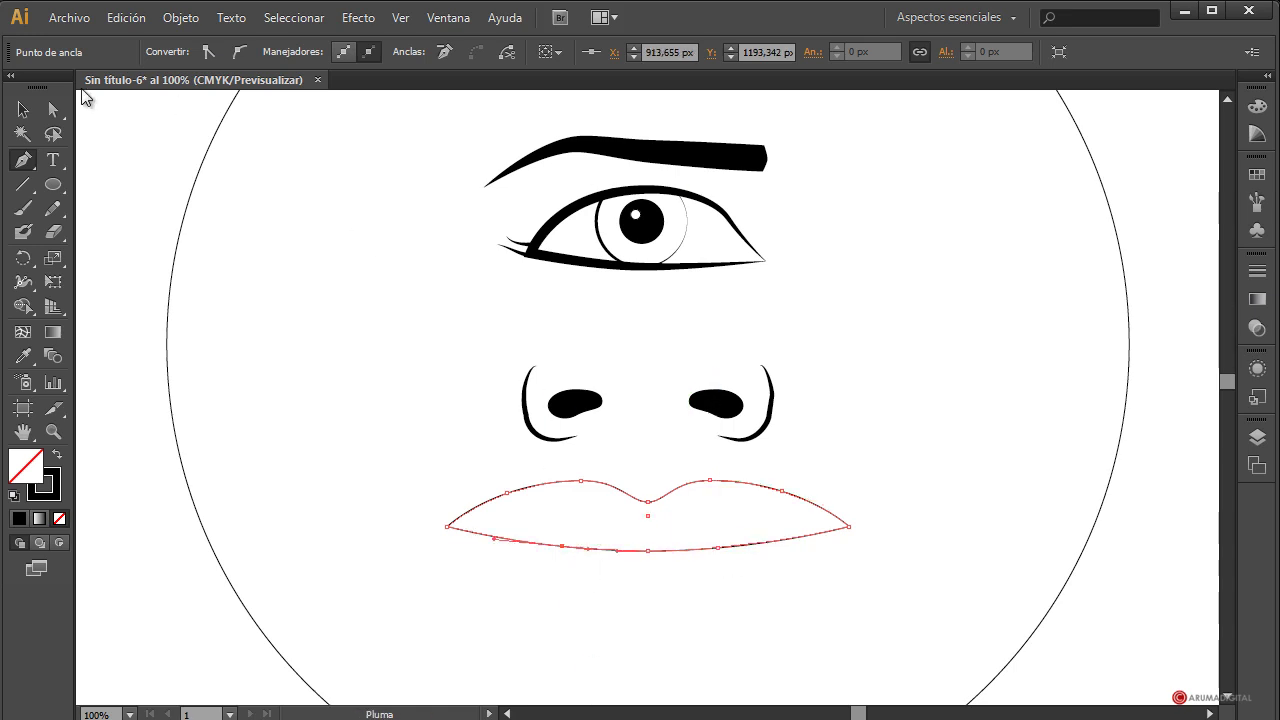
Lower the added anchor on the upper lip's left slope so that side curves inward toward the mouth corner.
left_click(64, 111)
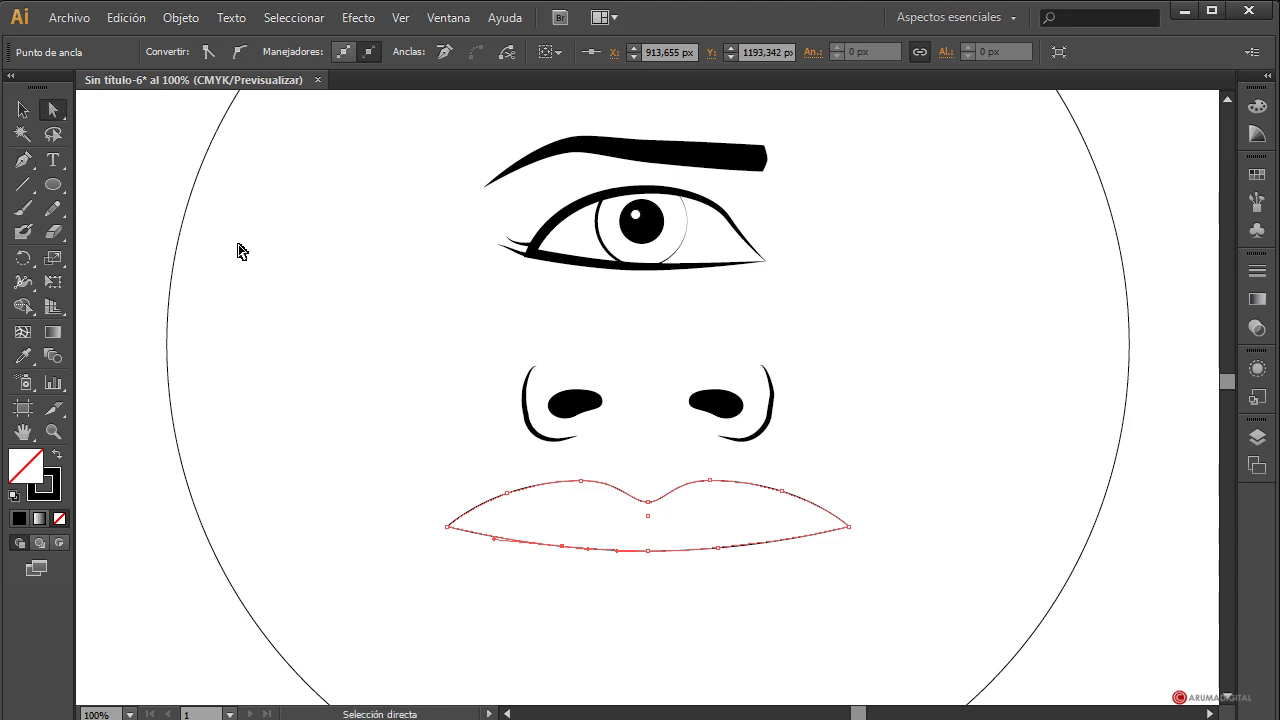
left_click(508, 487)
key("Down")
key("Down")
key("Down")
key("Down")
key("Down")
key("Down")
key("Down")
key("Down")
key("Down")
key("Down")
key("Down")
key("Down")
key("Down")
key("Right")
key("Down")
key("Left")
key("Left")
key("Down")
key("Down")
key("Down")
Lower the added anchor on the upper lip's right slope by about 15 px to match the left side.
left_click(784, 492)
key("Down")
key("Down")
key("Down")
key("Down")
key("Down")
key("Down")
key("Down")
key("Down")
key("Down")
key("Down")
key("Down")
key("Down")
key("Down")
key("Down")
key("Down")
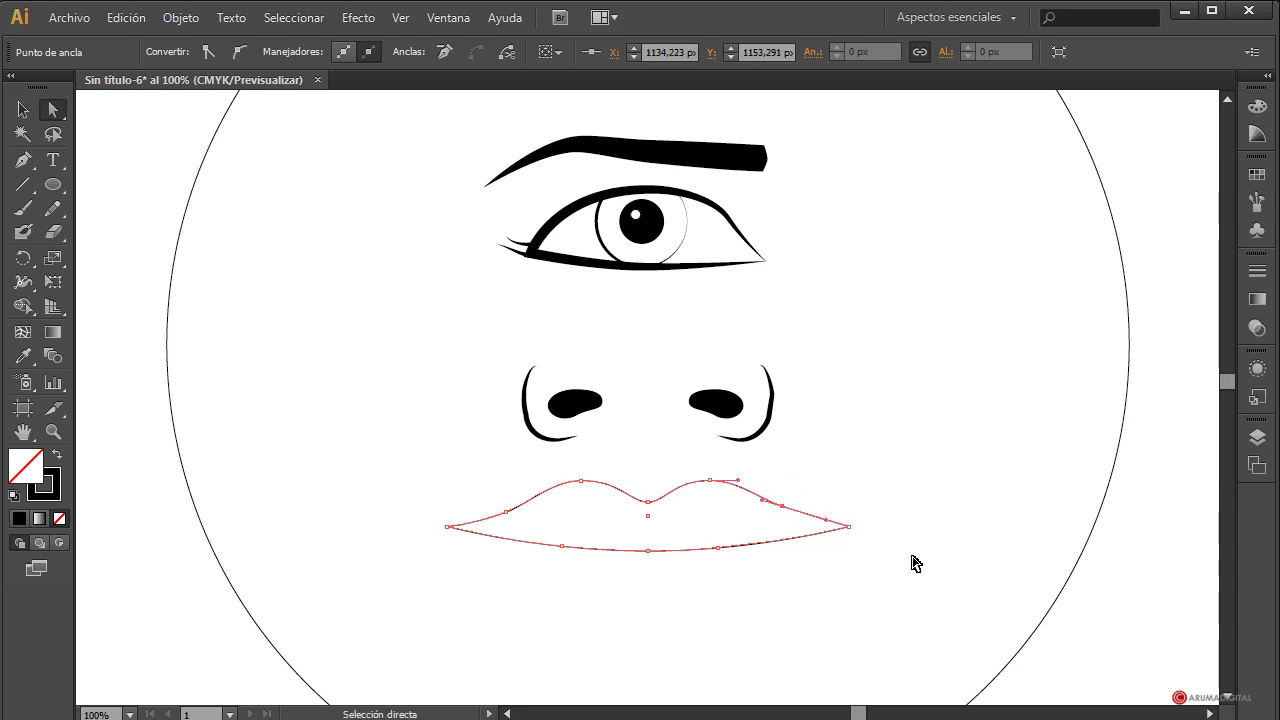
left_click(928, 577)
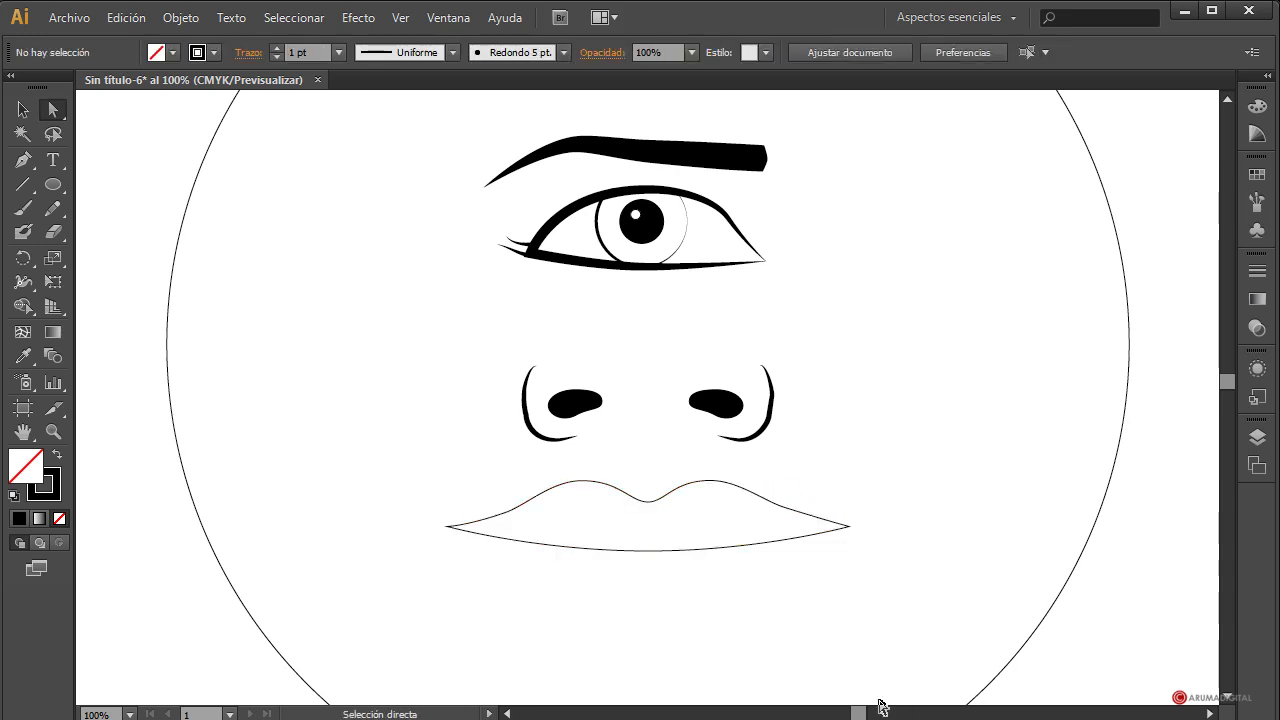
Raise the two added lower-edge anchors, the right one by about 13 px and the left one by about 12 px.
left_click(775, 545)
left_click(719, 549)
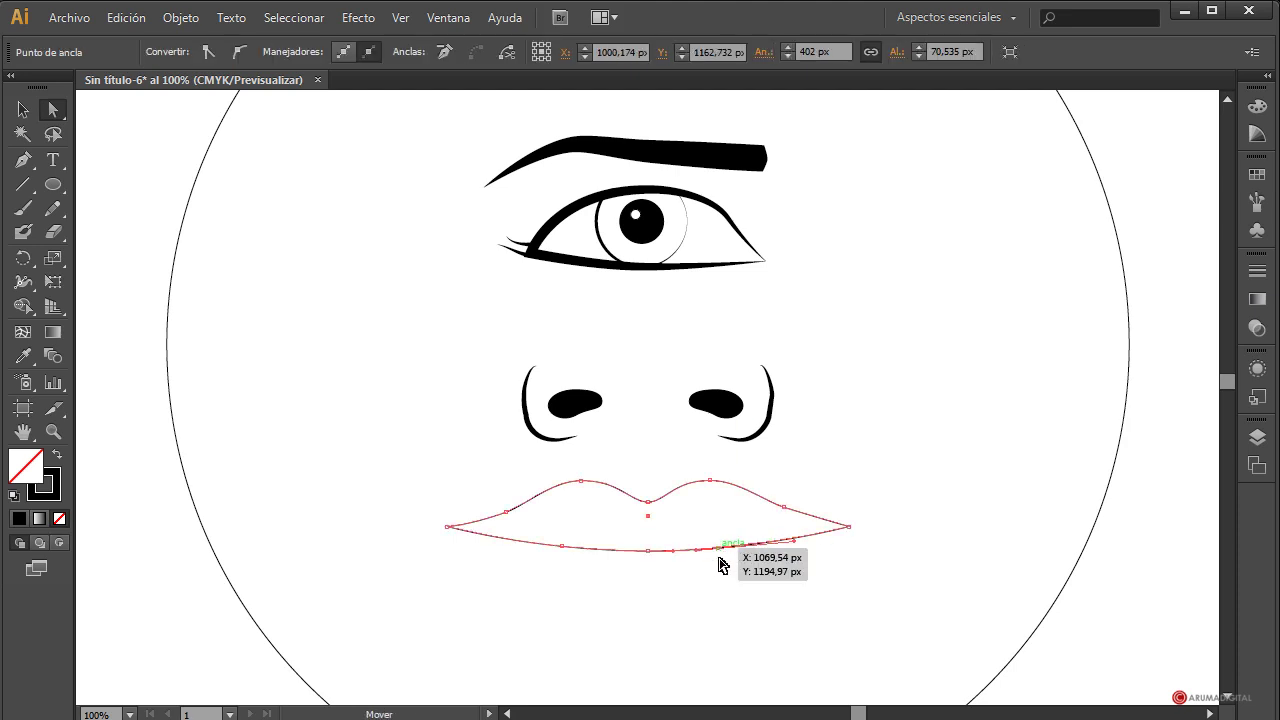
key("Up")
key("Up")
key("Up")
key("Up")
key("Up")
key("Up")
key("Up")
key("Up")
key("Up")
key("Up")
key("Up")
key("Up")
key("Up")
left_click_drag(561, 547, 563, 550)
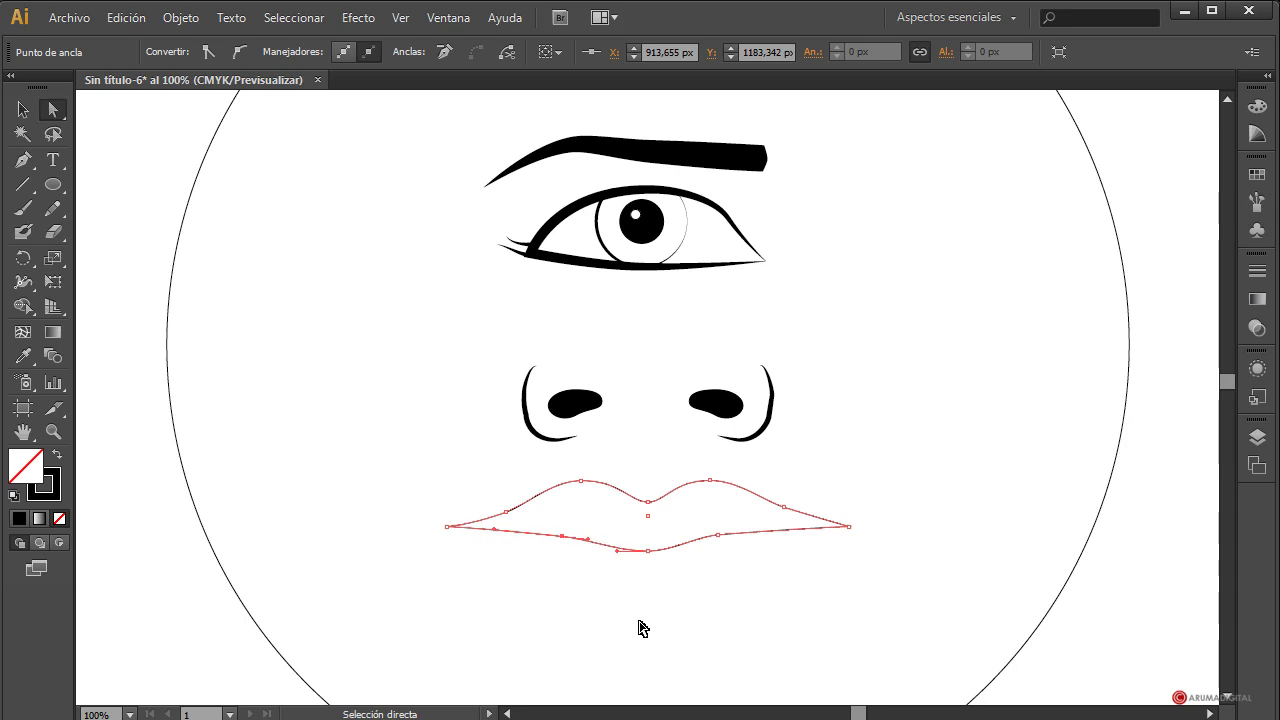
key("Up")
key("Up")
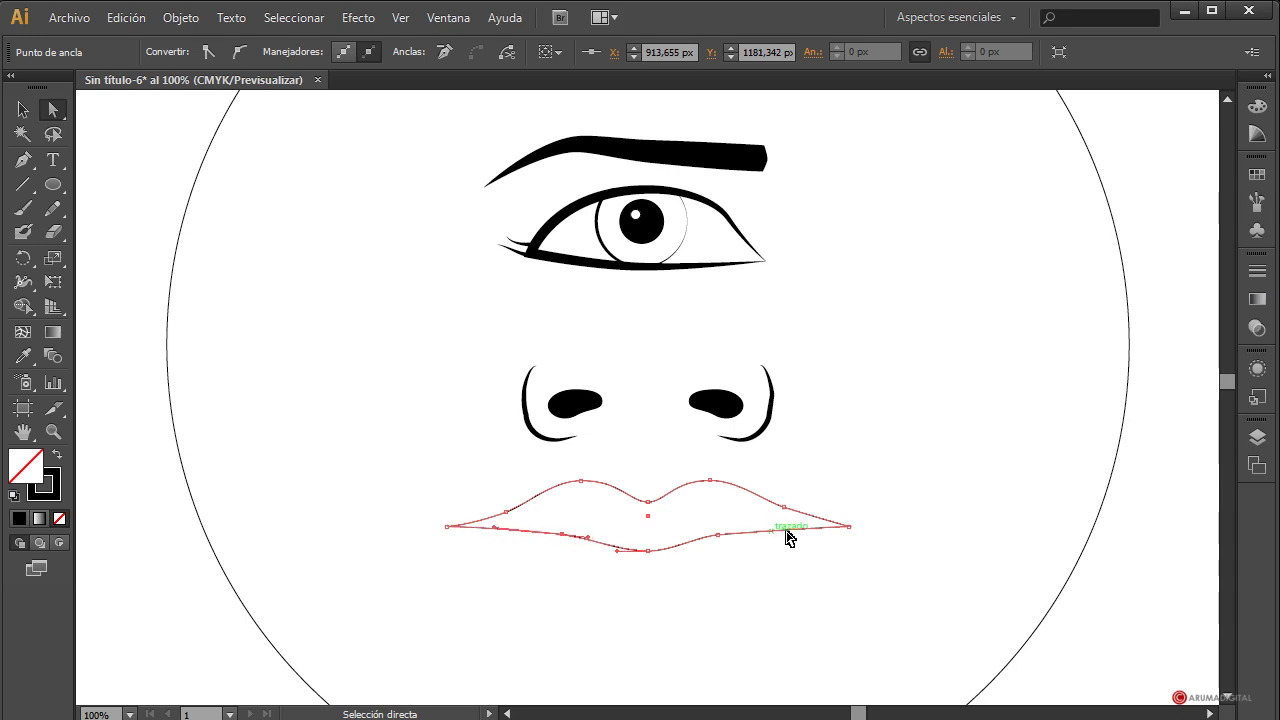
Pull the outer handles of both raised lower-edge anchors slightly downward to curve the lip's bottom contour.
left_click(718, 536)
left_click_drag(794, 534, 796, 546)
left_click(562, 536)
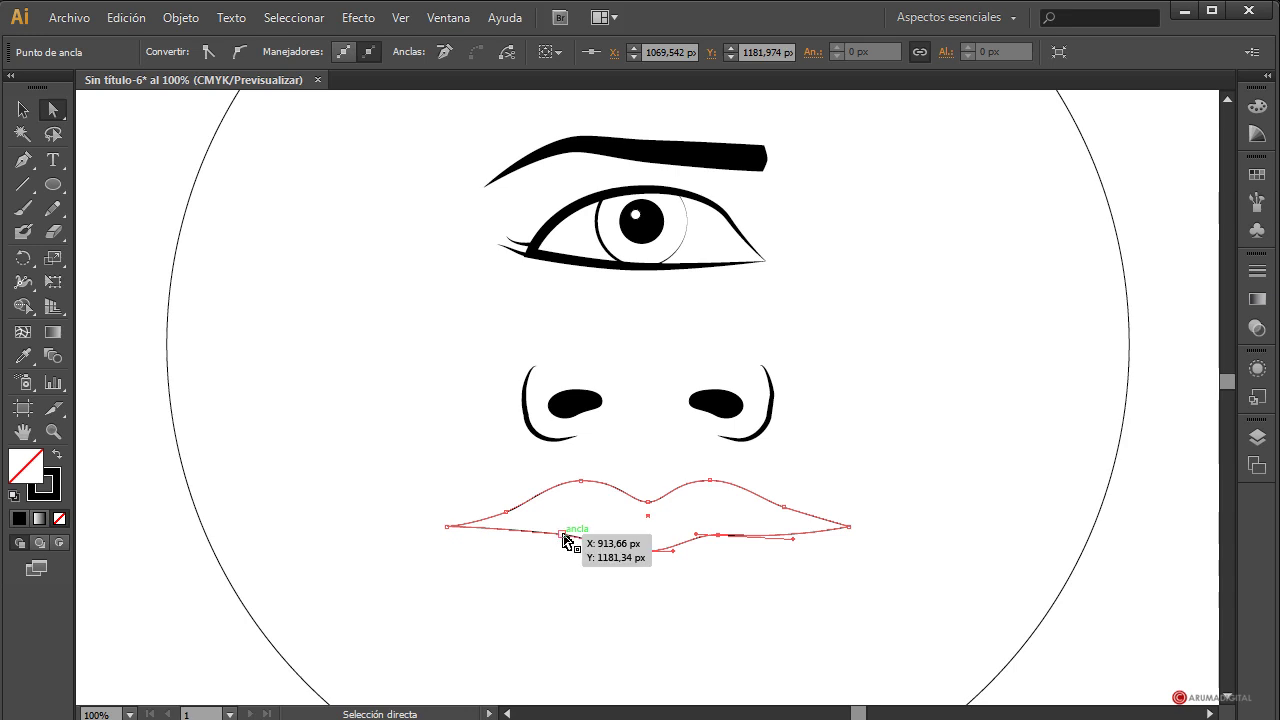
left_click_drag(494, 531, 498, 541)
left_click(640, 663)
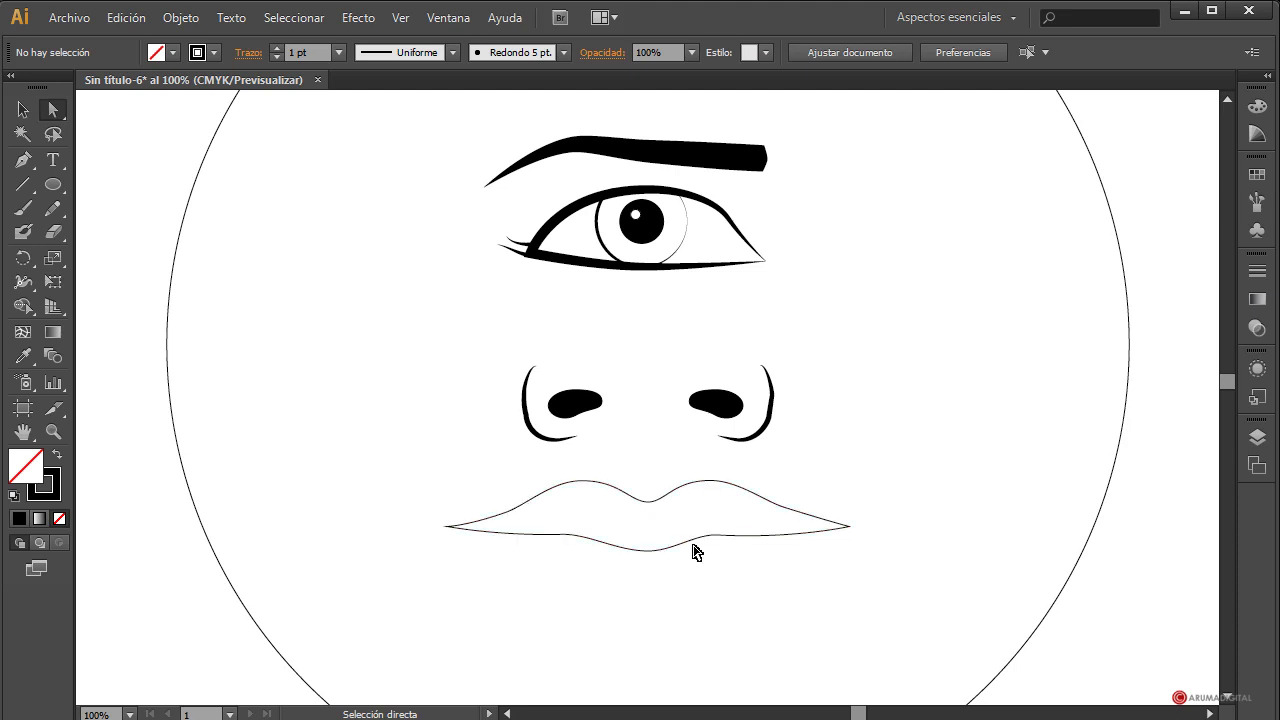
left_click(740, 484)
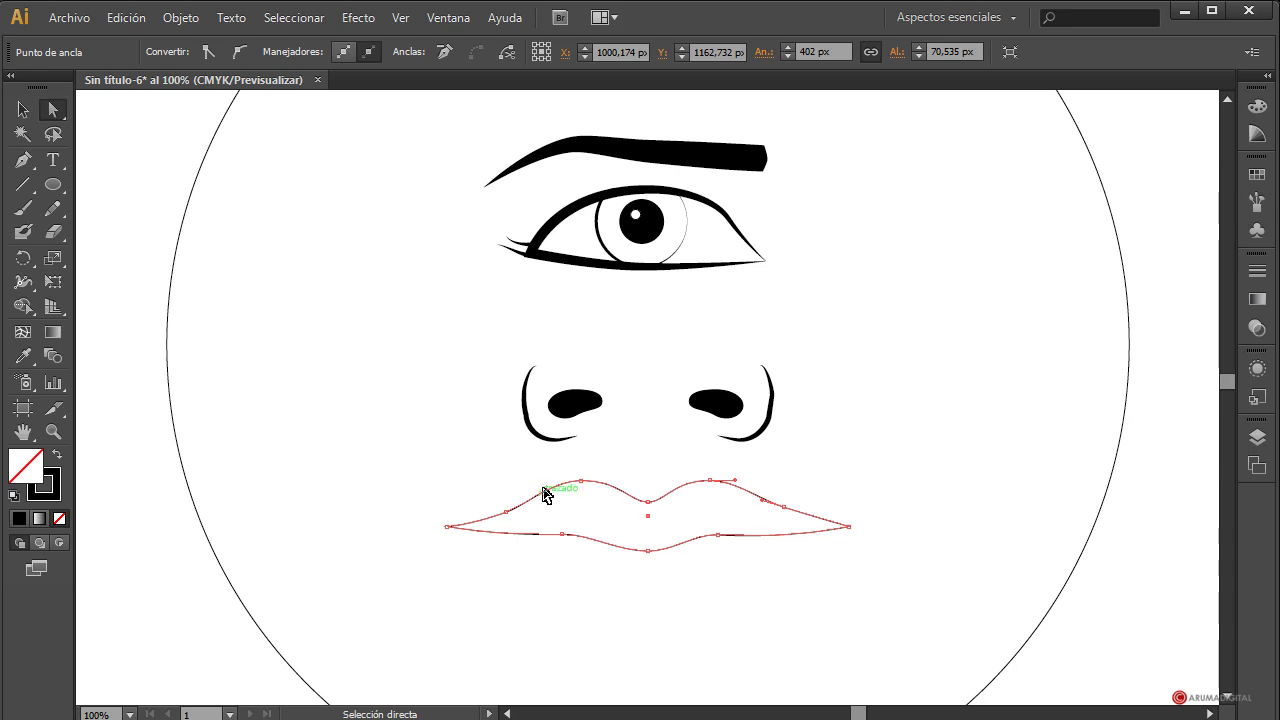
left_click(579, 481)
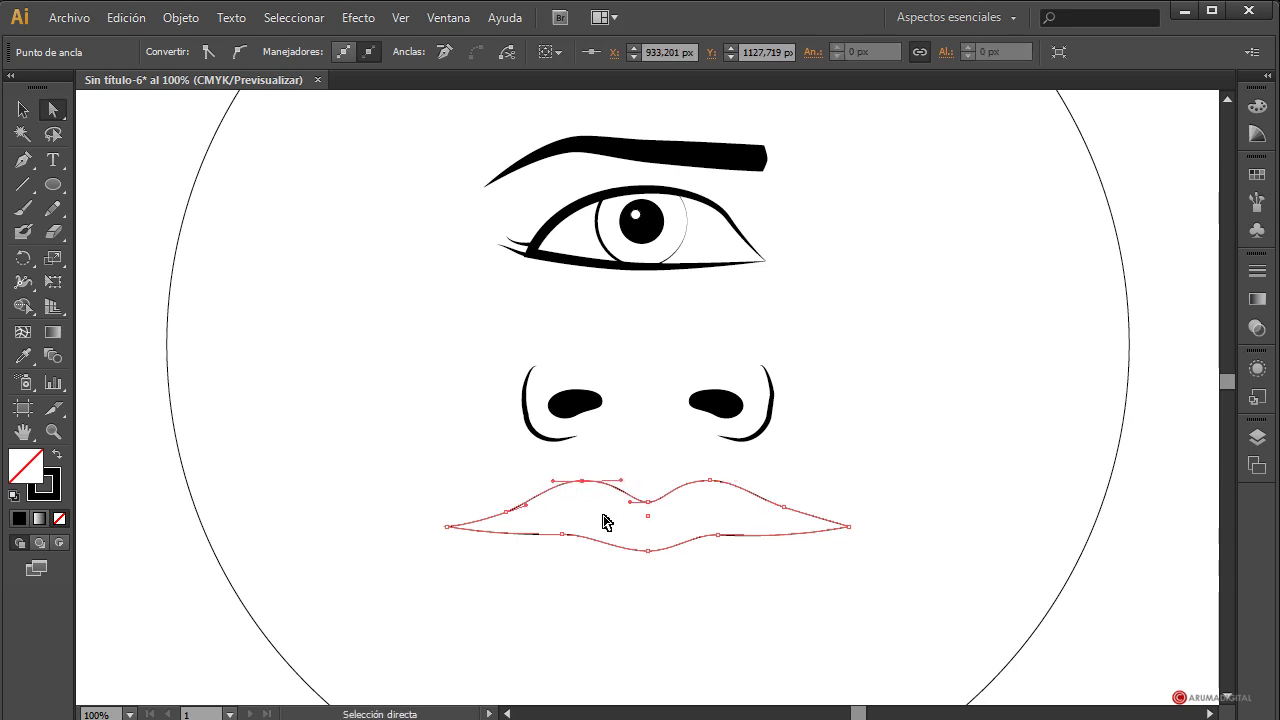
left_click(698, 607)
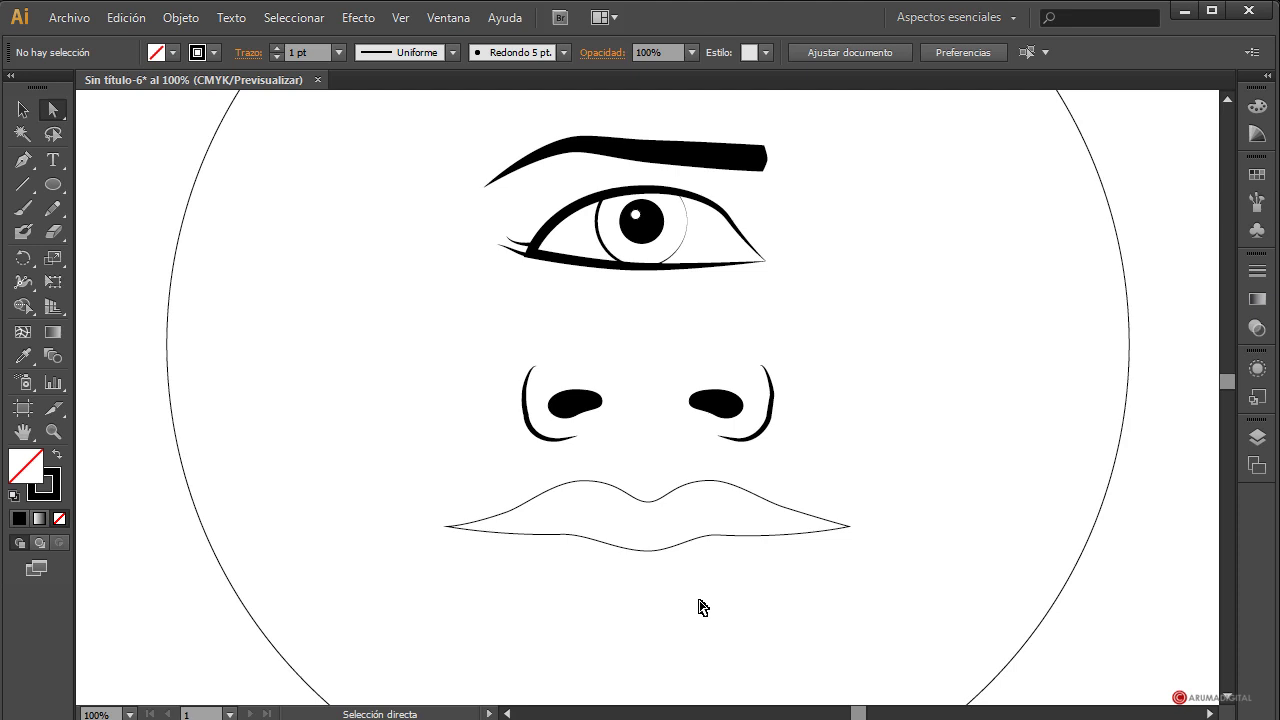
Draw a flat ellipse narrower than the upper lip and centre it directly below, touching the lip's lowest point, for the lower lip.
left_click(55, 186)
left_click_drag(531, 585, 851, 651)
left_click(23, 109)
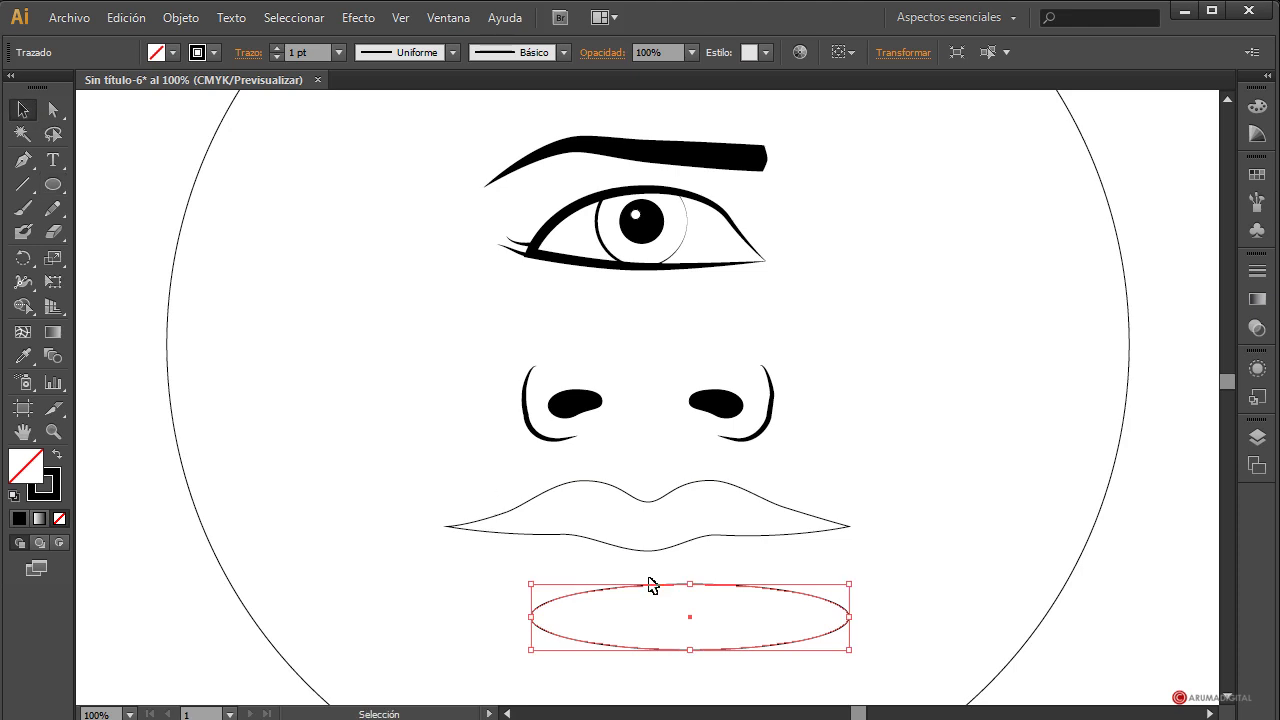
left_click_drag(652, 586, 616, 560)
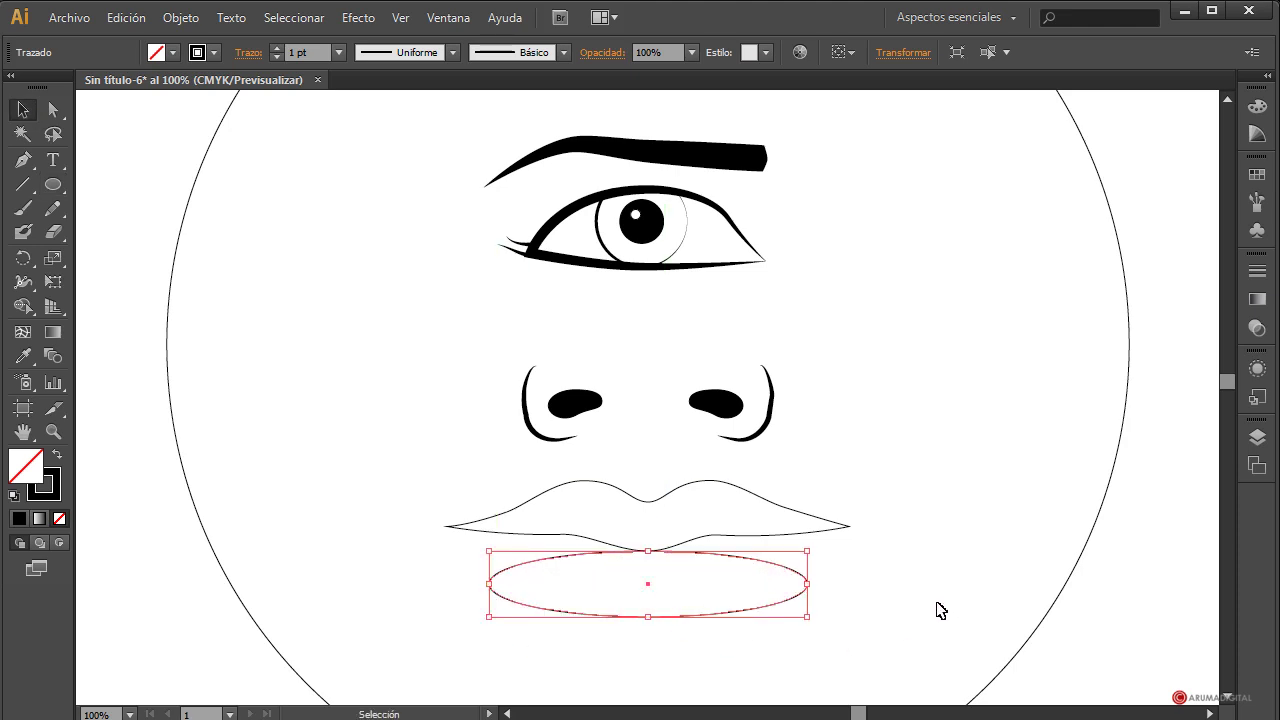
left_click(980, 533)
left_click(807, 576)
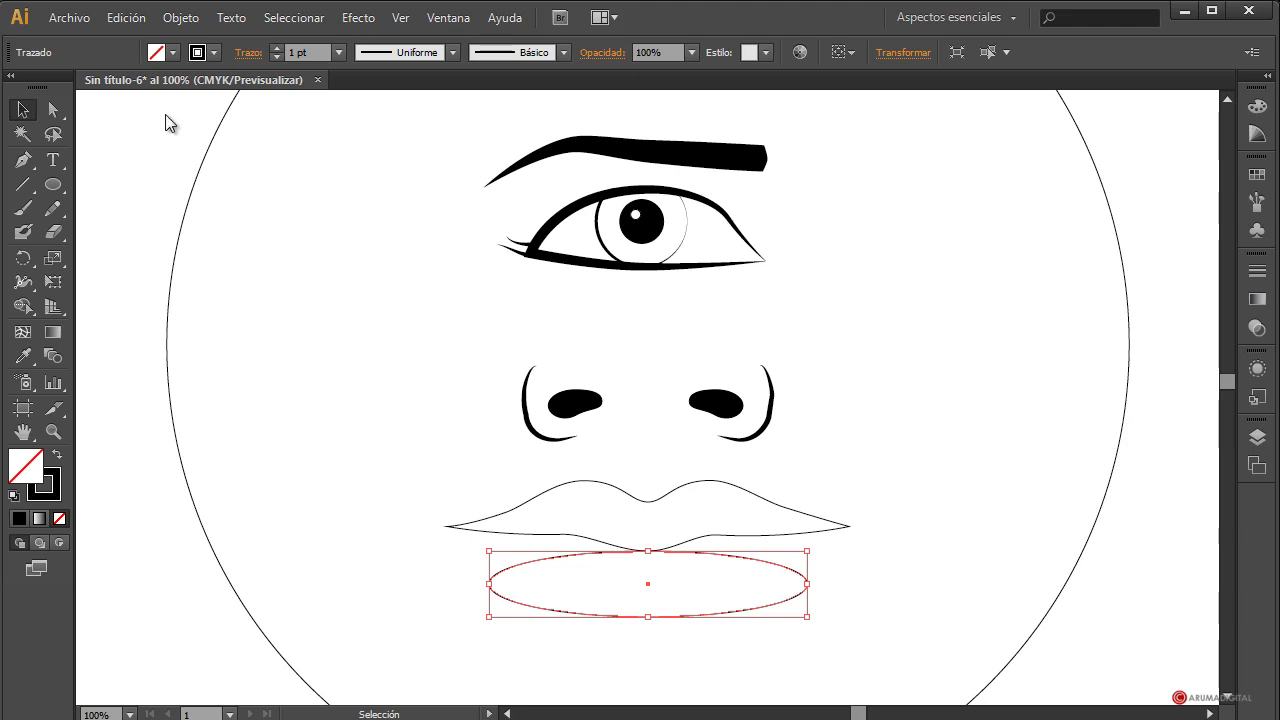
Convert the right and left side anchors of the lower-lip ellipse into sharp corners.
left_click(52, 108)
left_click_drag(843, 577, 790, 618)
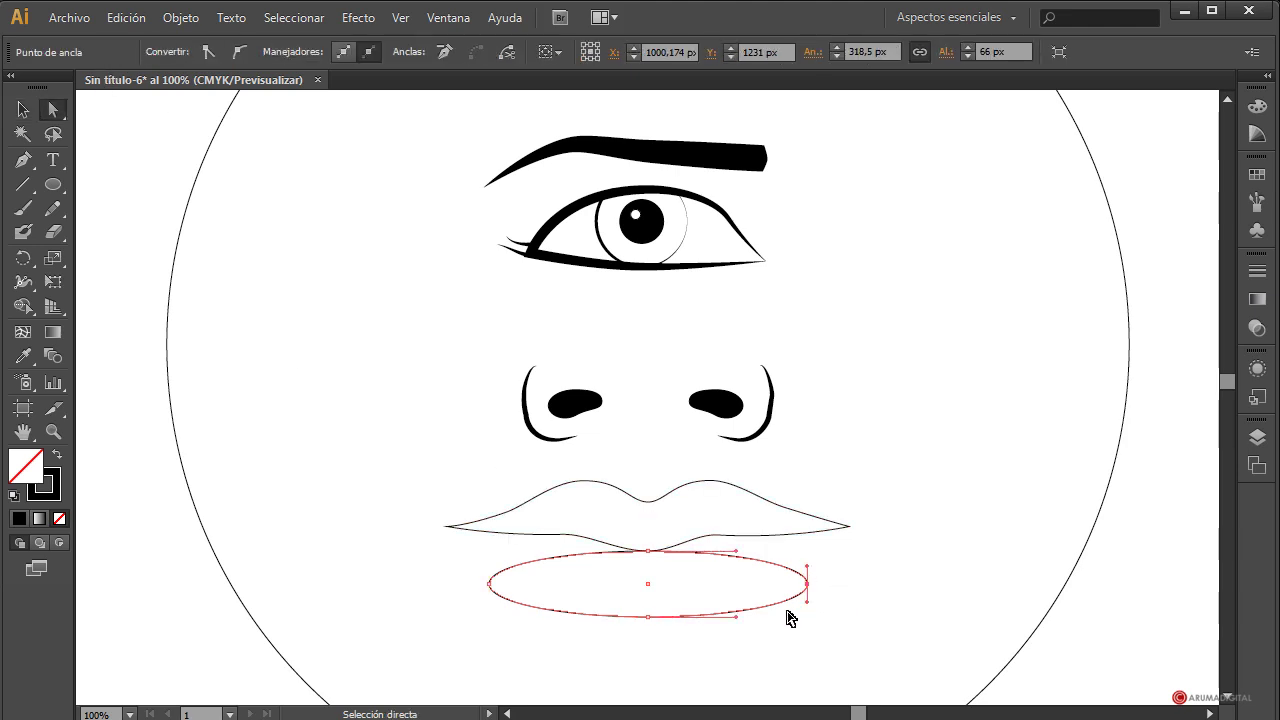
left_click(213, 50)
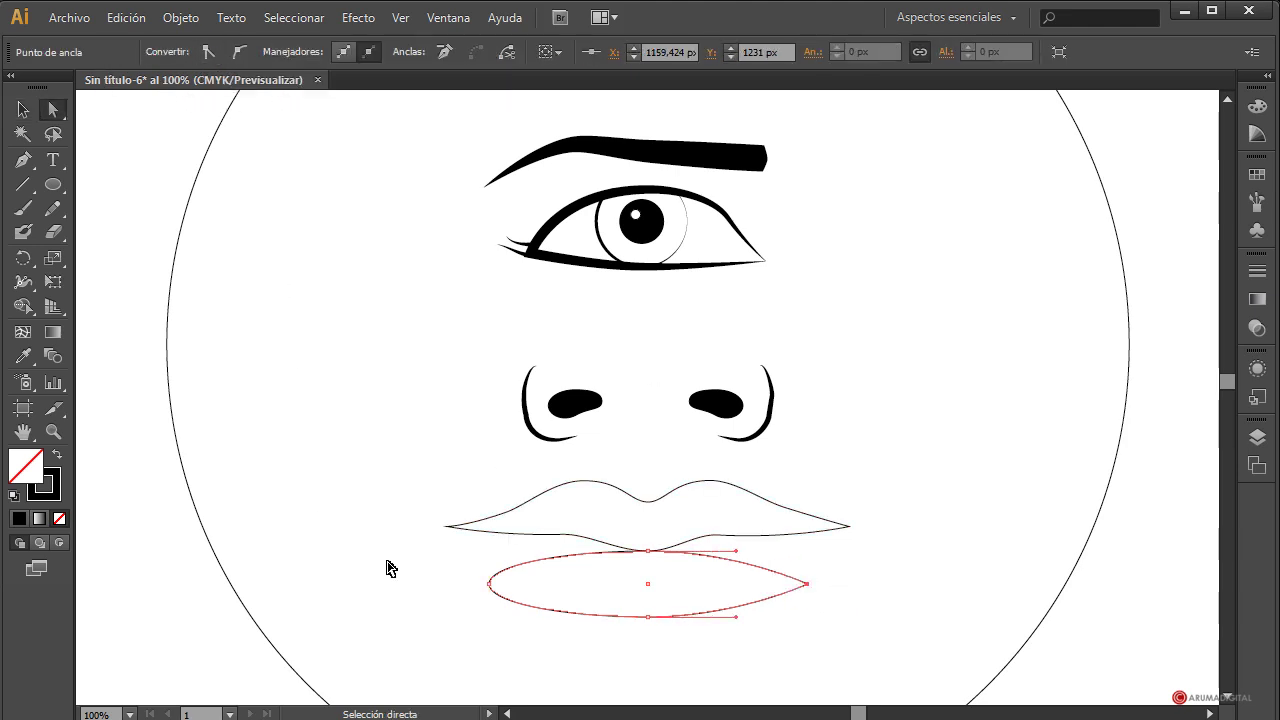
left_click(489, 583)
left_click(205, 52)
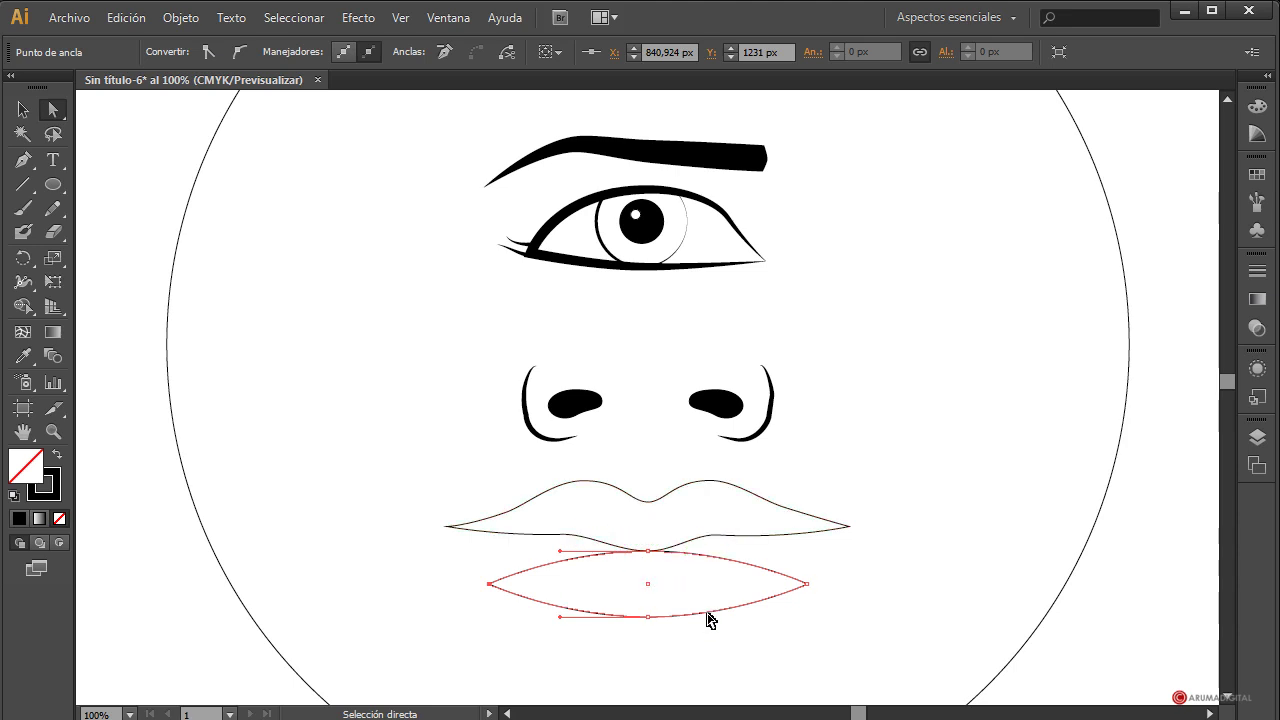
Add an anchor point on each side of the centre along the lower lip's bottom edge.
left_click(28, 166)
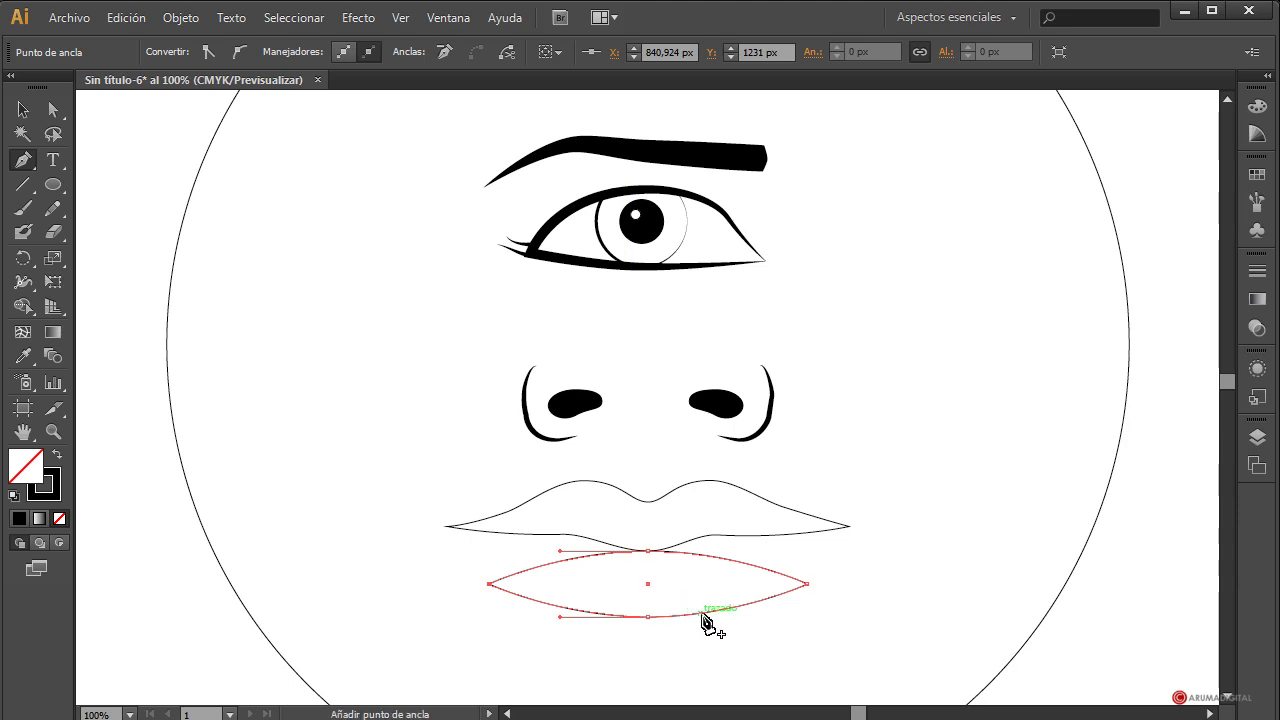
left_click(716, 611)
left_click(562, 607)
Raise the lower lip's bottom centre anchor by about 25 px, to Y 1239 px, to form a dip.
left_click(52, 112)
left_click(650, 621)
key("Up")
key("Up")
key("Up")
key("Up")
key("Up")
key("Up")
key("Up")
key("Up")
key("Up")
key("Up")
key("Up")
key("Up")
key("Up")
key("Up")
key("Up")
key("Up")
key("Up")
key("Up")
key("Up")
key("Up")
key("Up")
key("Up")
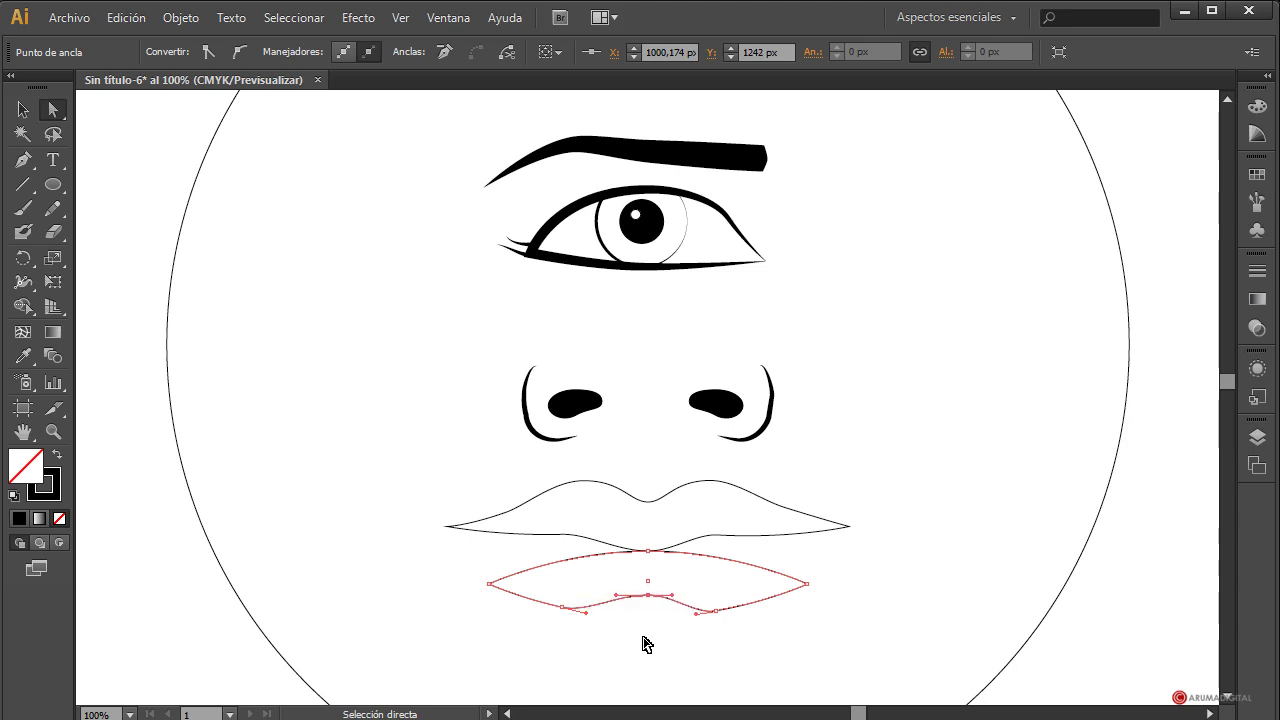
left_click(806, 686)
left_click(648, 597)
key("Up")
key("Up")
key("Up")
Move the lower lip's right corner anchor up by 30 px and outward by about 20 px.
left_click(808, 587)
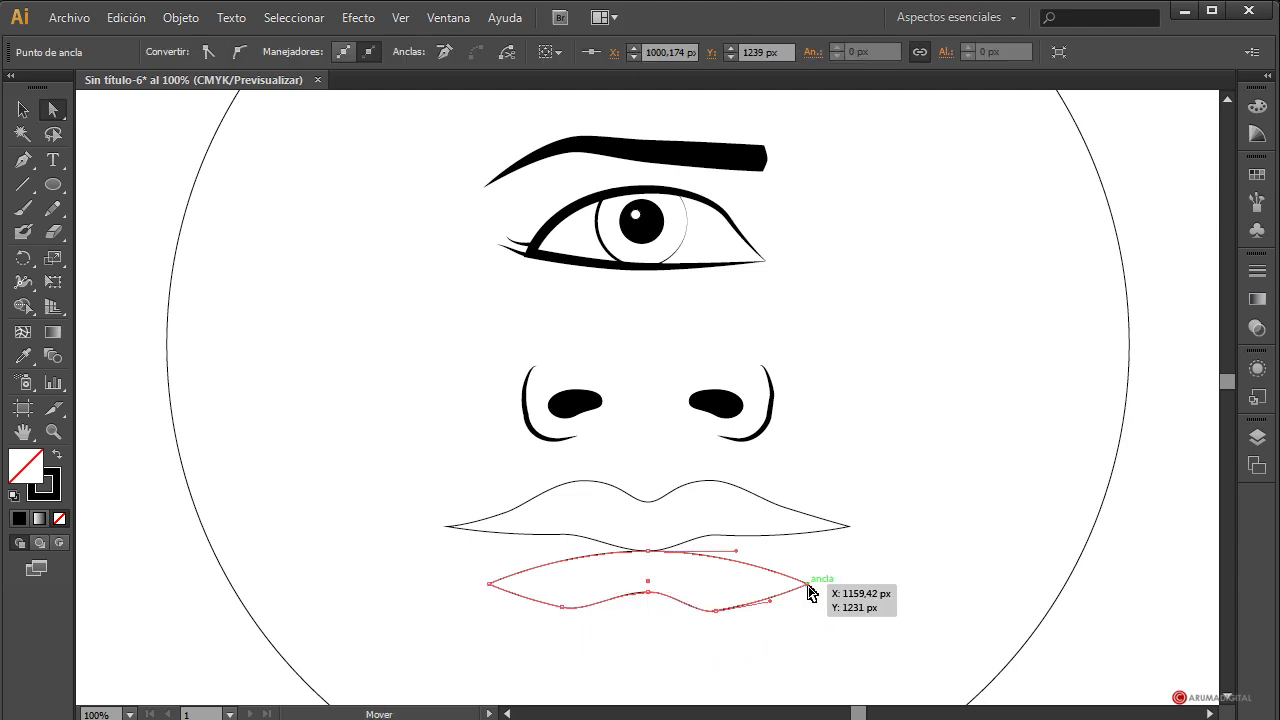
key("Up")
key("Up")
key("Up")
key("Up")
key("Up")
key("Up")
key("Up")
key("Up")
key("Up")
key("Up")
key("Up")
key("Up")
key("Up")
key("Up")
key("Up")
key("Up")
key("Up")
key("Up")
key("Up")
key("Up")
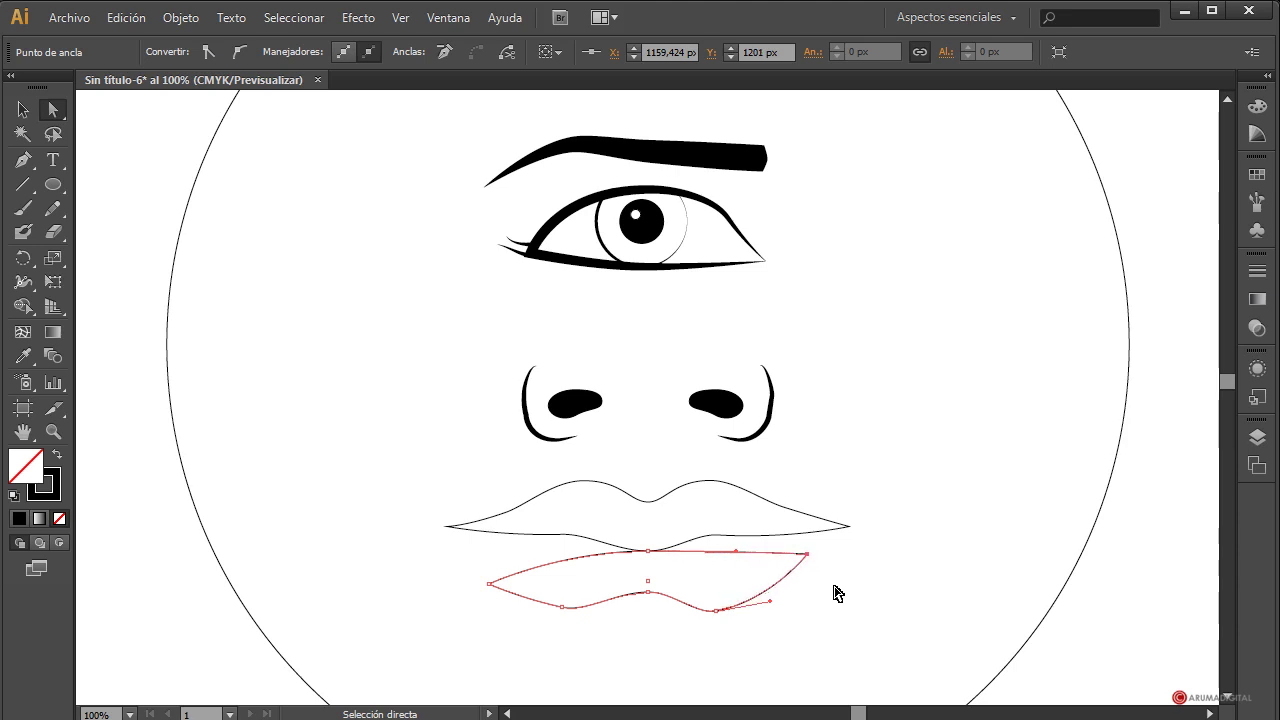
key("Right")
key("Right")
key("Right")
key("Right")
key("Right")
key("Right")
key("Right")
key("Right")
key("Right")
key("Right")
key("Right")
key("Right")
key("Right")
key("Right")
key("Right")
key("Right")
key("Right")
key("Right")
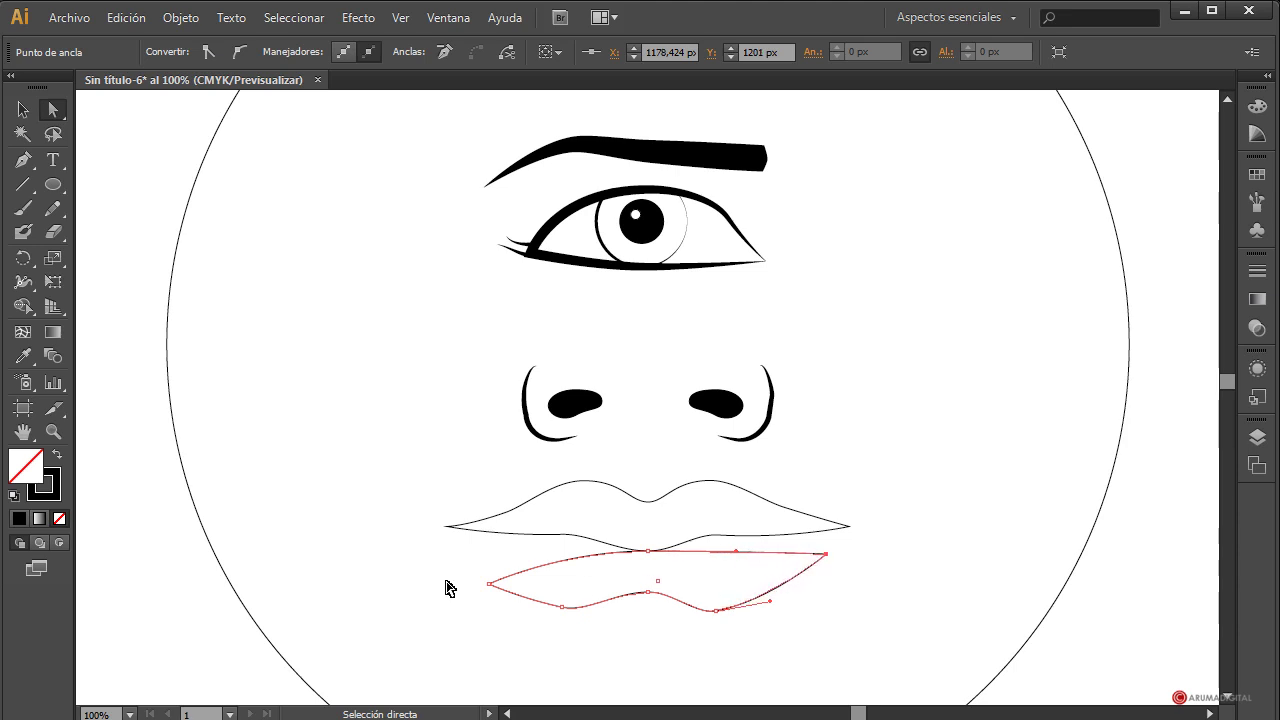
Raise the lower lip's left corner anchor by about 32 px and move it about 15 px outward, nearly level with the right corner.
left_click(490, 586)
key("Up")
key("Up")
key("Up")
key("Up")
key("Up")
key("Up")
key("Up")
key("Up")
key("Up")
key("Up")
key("Up")
key("Up")
key("Up")
key("Up")
key("Up")
key("Up")
key("Up")
key("Up")
key("Up")
key("Up")
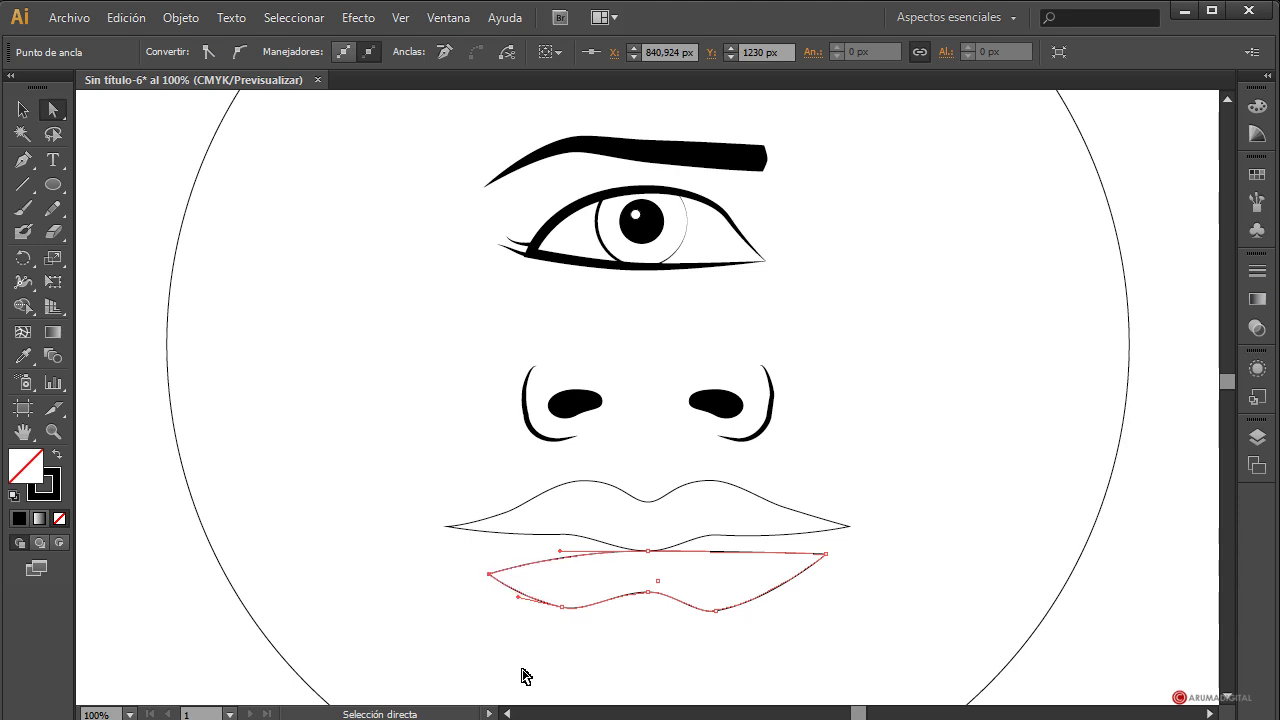
left_click_drag(488, 562, 474, 553)
left_click(837, 632)
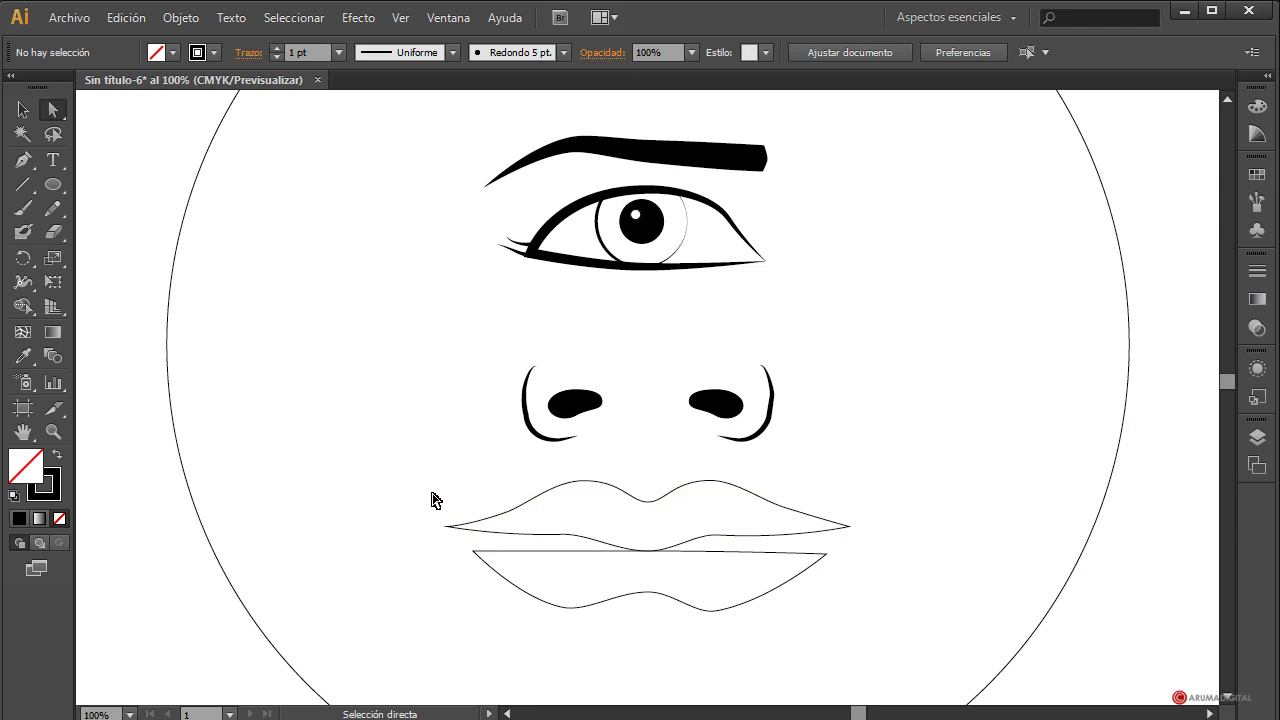
Move the whole lower lip up by about 25 px so its straight top edge overlaps the upper lip.
left_click(24, 109)
left_click(567, 557)
key("Up")
key("Up")
key("Up")
key("Up")
key("Up")
key("Up")
key("Up")
key("Up")
key("Up")
key("Up")
key("Up")
key("Up")
key("Up")
key("Up")
key("Up")
key("Up")
key("Up")
key("Up")
key("Up")
key("Up")
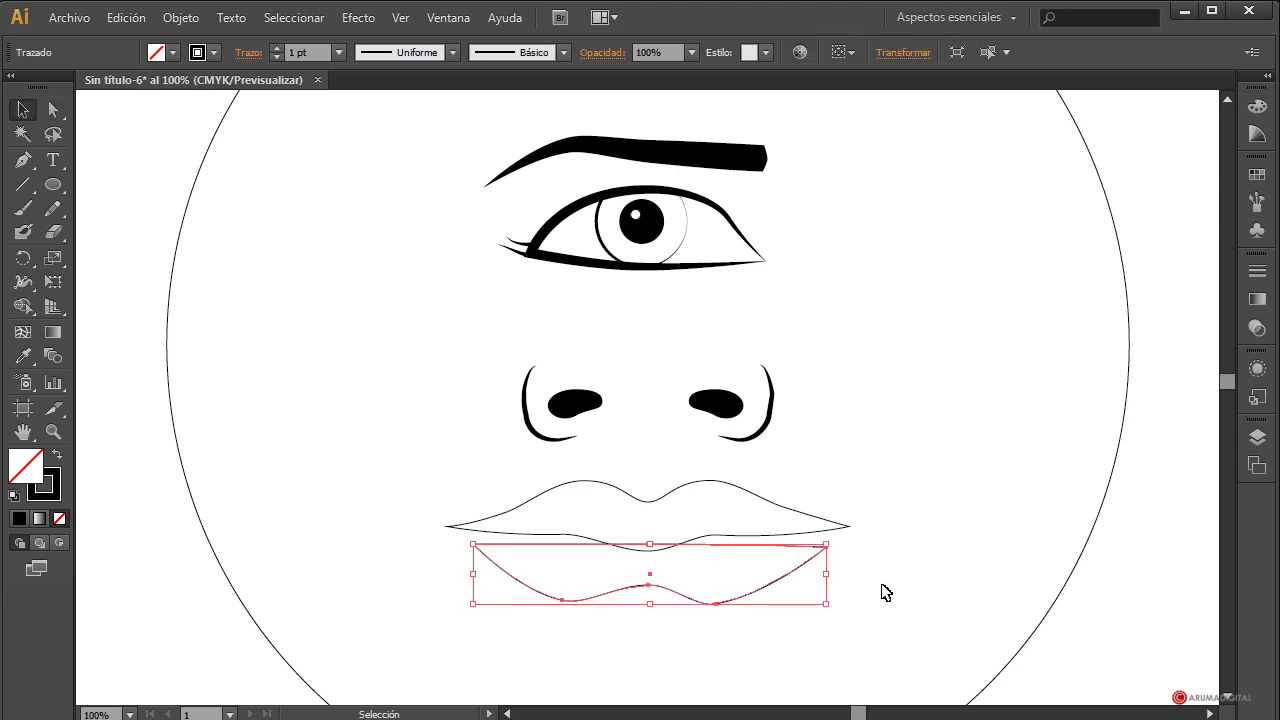
key("Up")
left_click(884, 591)
left_click(760, 574)
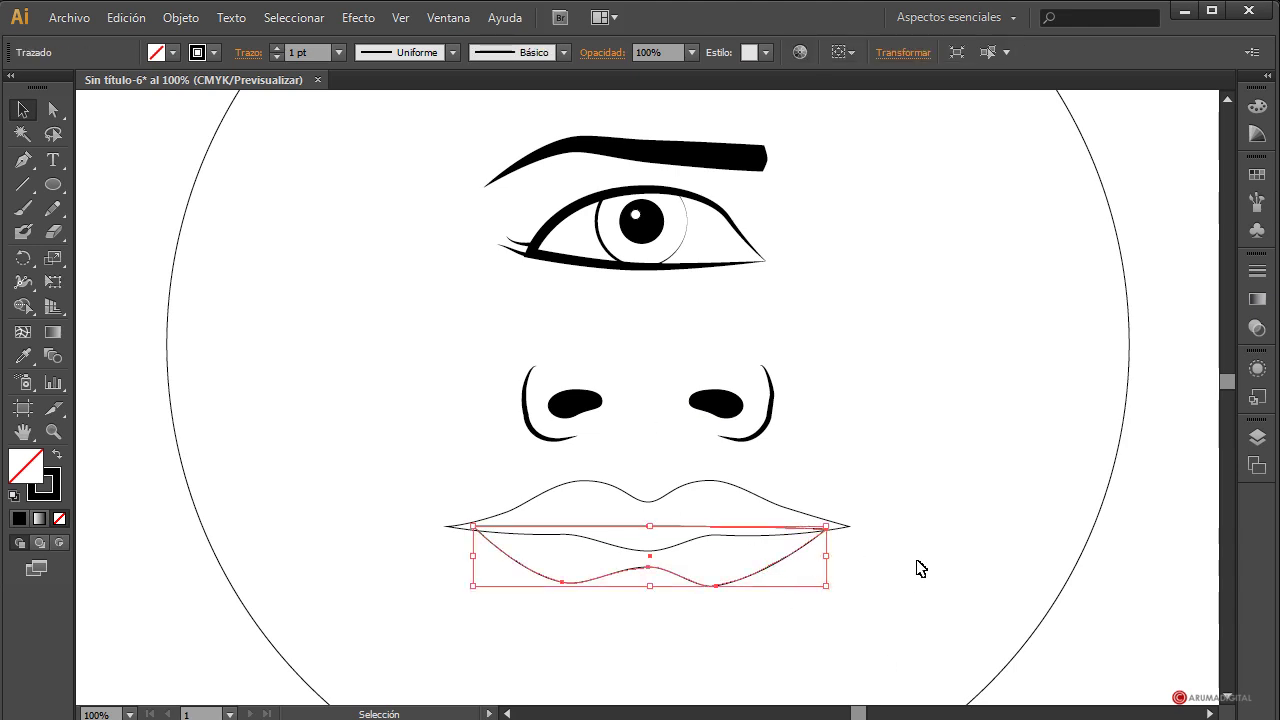
key("a")
key("v")
left_click(983, 520)
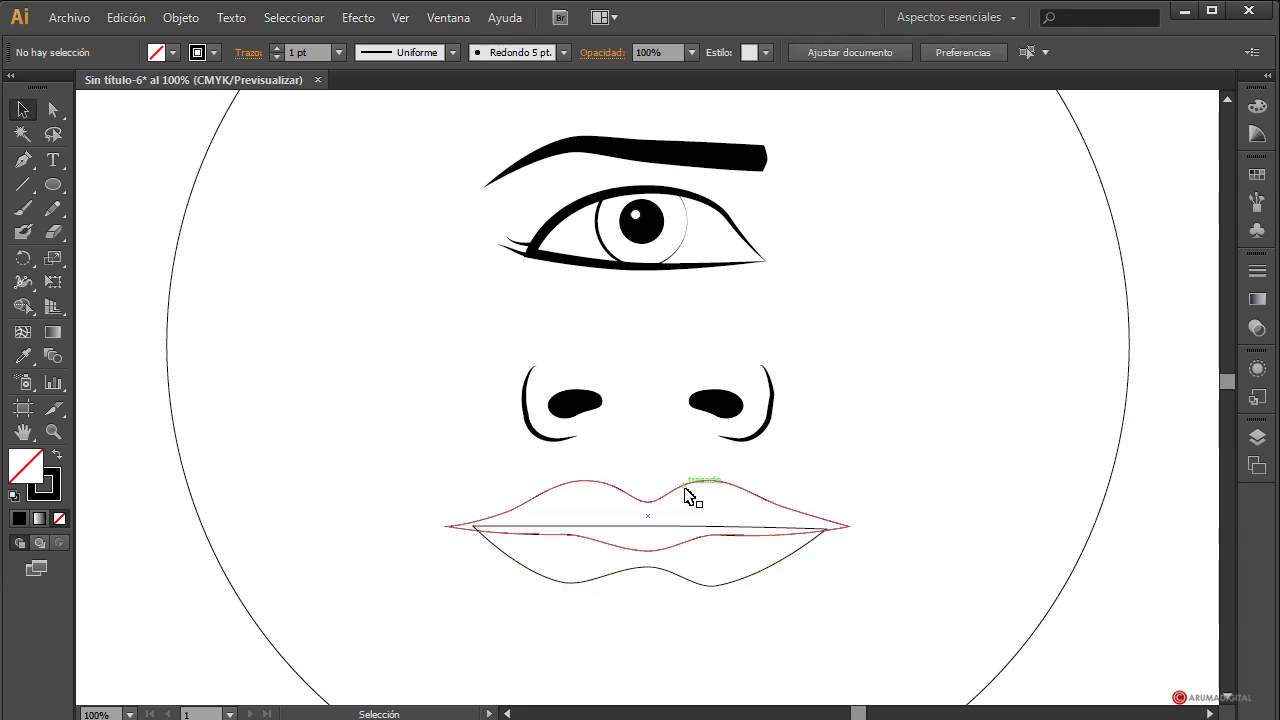
Fill the upper lip with white so it hides the lower lip's top edge.
left_click(687, 491)
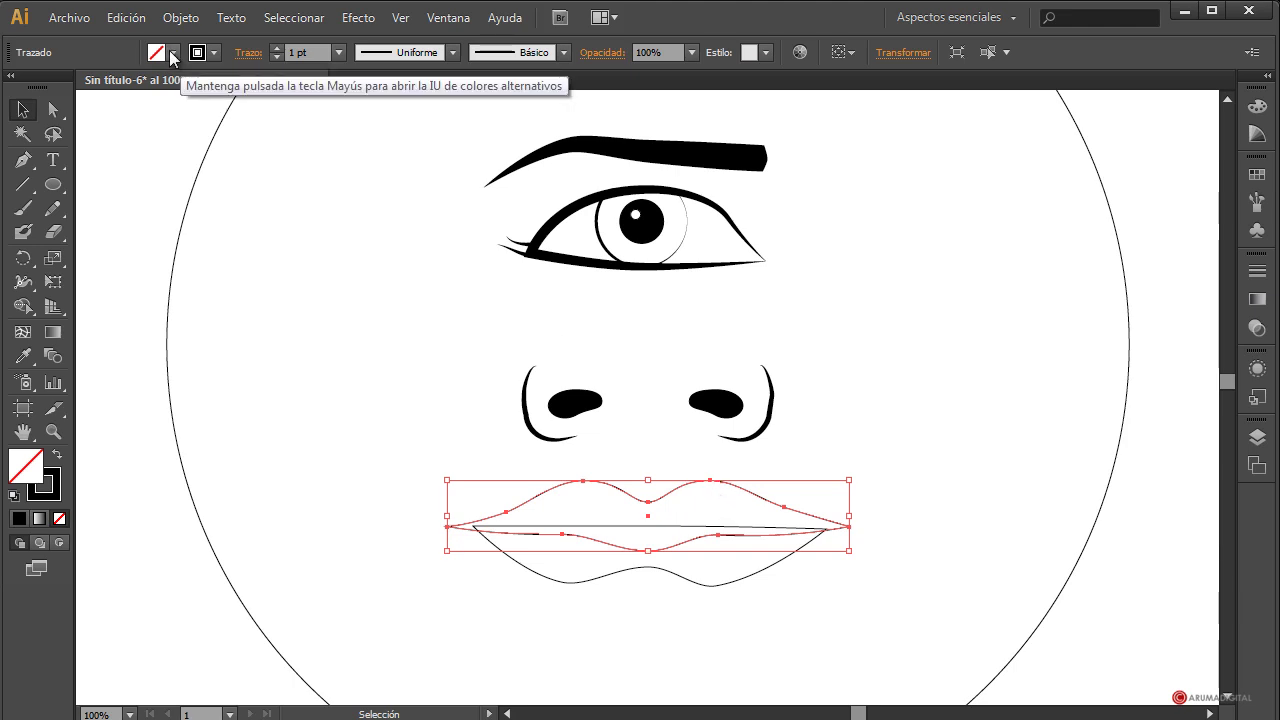
left_click(172, 53)
left_click(22, 70)
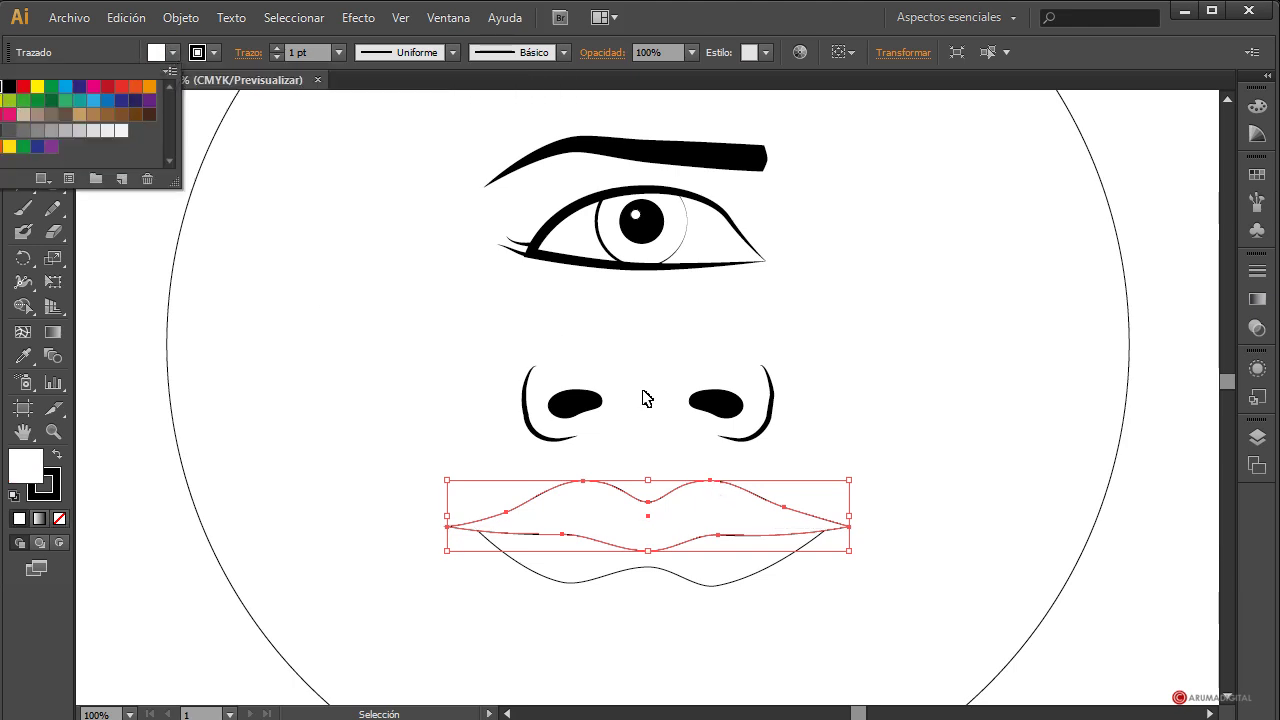
left_click(861, 391)
left_click(786, 556)
left_click(893, 605)
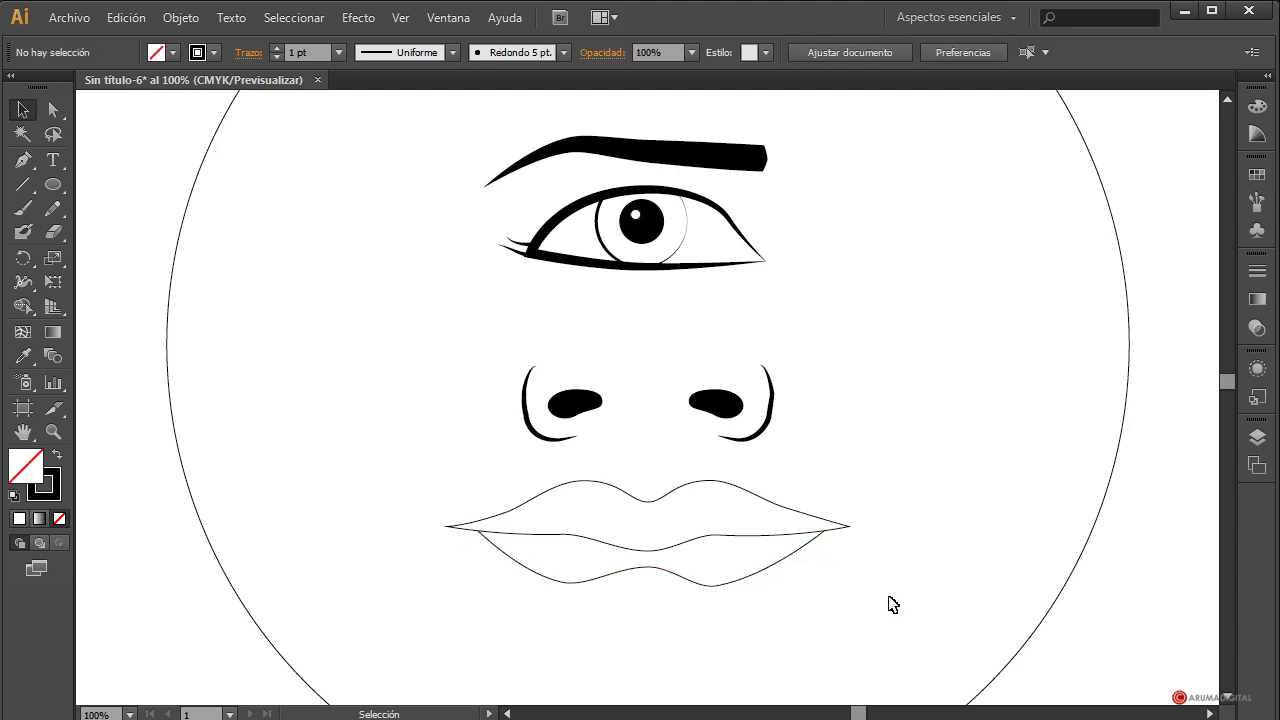
Lower the lower lip's bottom centre anchor by about 14 px to make the dip shallower.
left_click(608, 579)
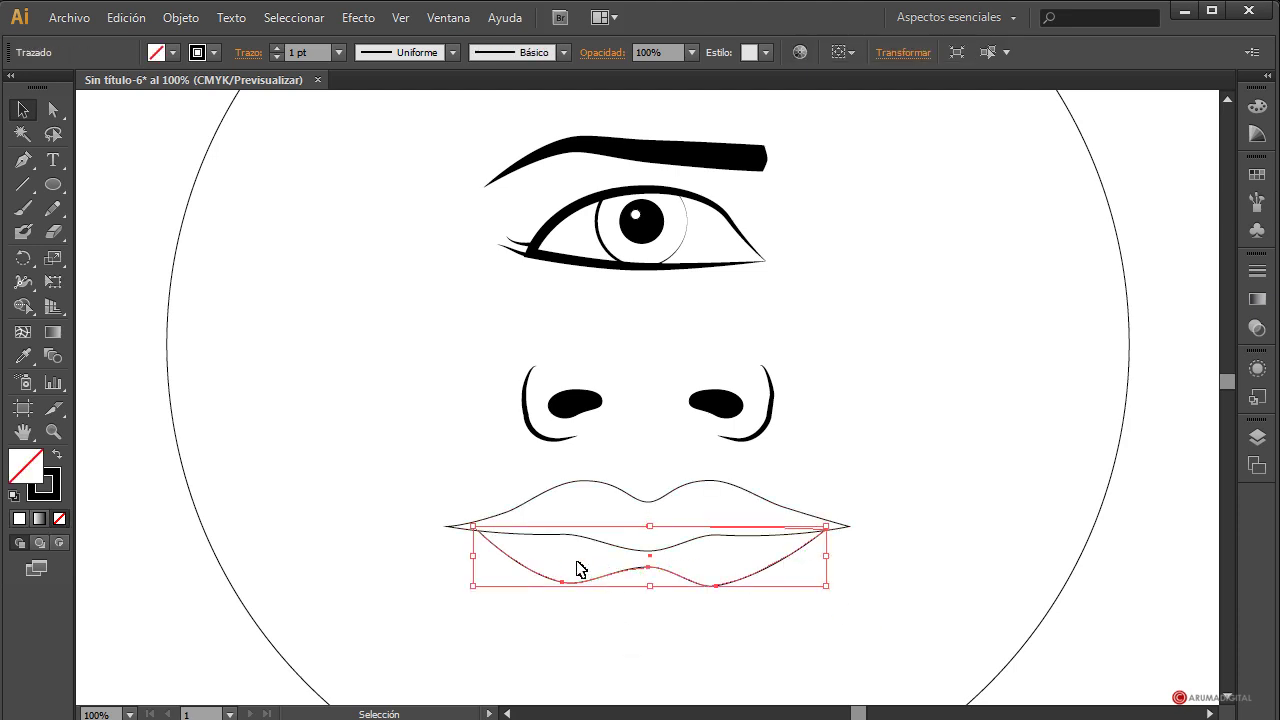
left_click(53, 109)
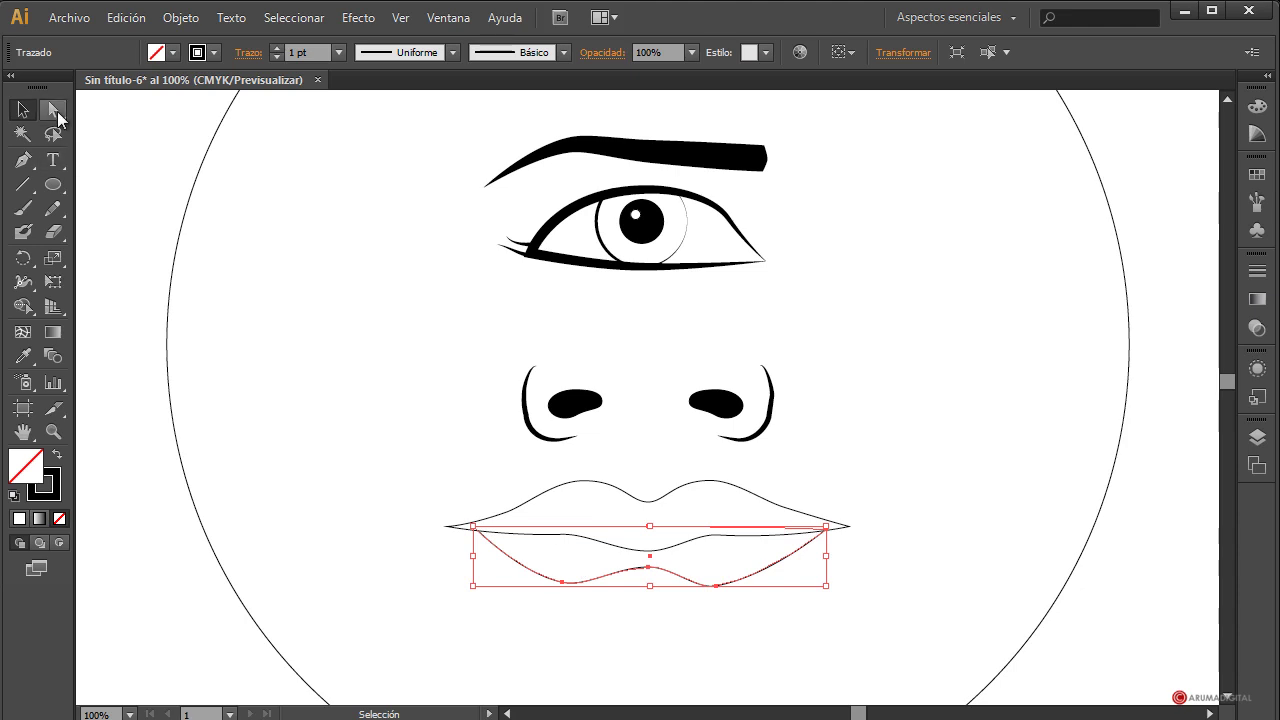
left_click(650, 568)
key("Down")
key("Down")
key("Down")
key("Down")
key("Down")
key("Down")
key("Down")
key("Down")
key("Down")
key("Down")
key("Down")
key("Down")
key("Down")
key("Down")
Lower the two bottom side anchors of the lower lip slightly to even its curve, and nudge its right corner anchor to X 1179.424 px.
left_click_drag(578, 592, 715, 592)
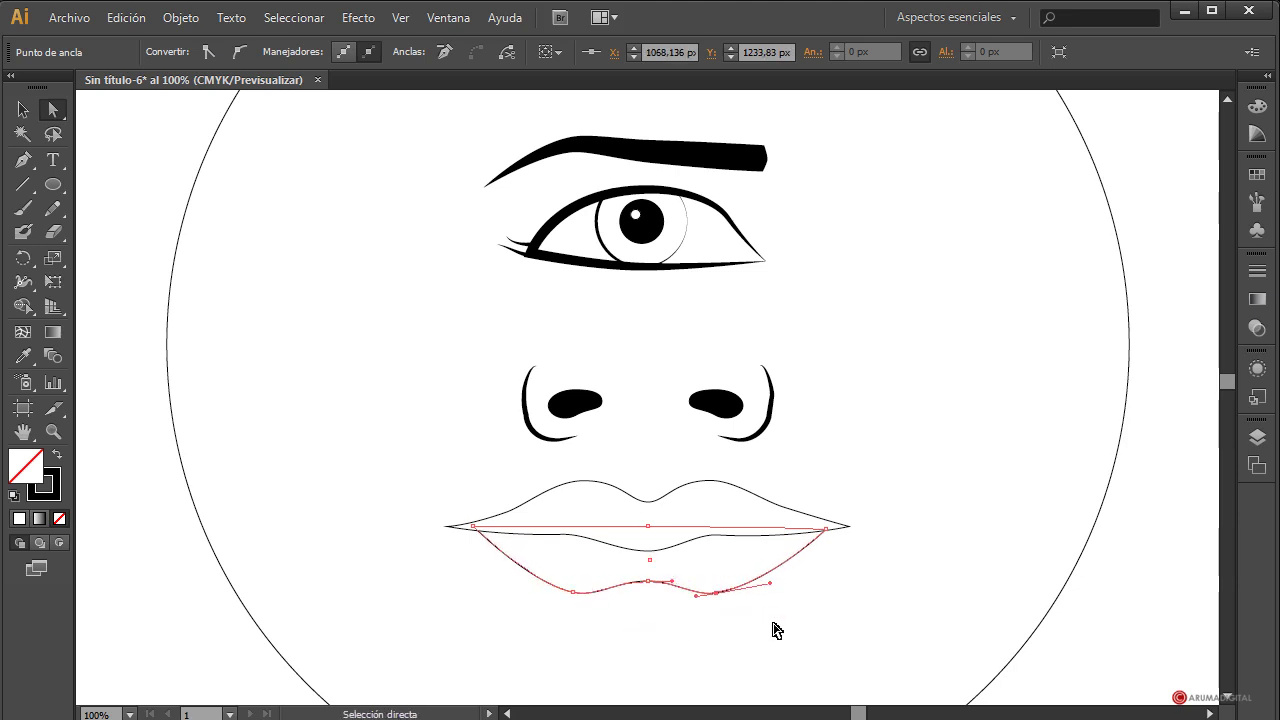
left_click(827, 624)
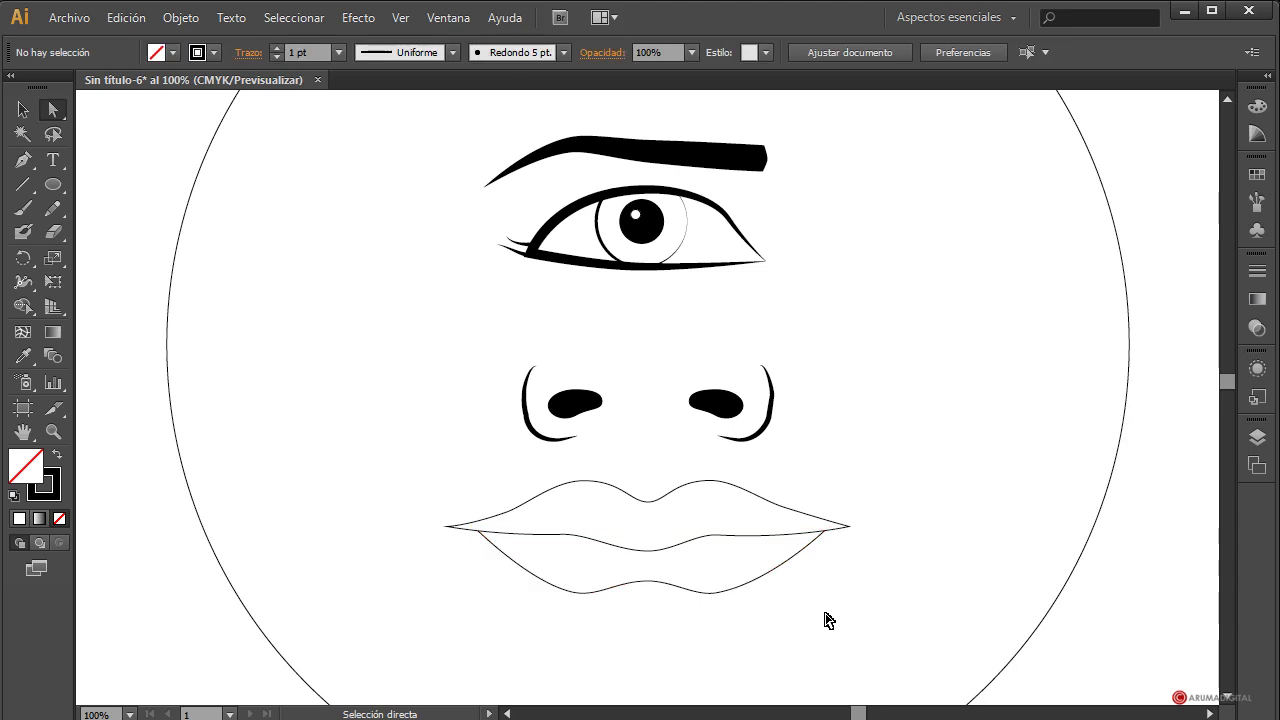
left_click(830, 529)
left_click_drag(831, 529, 825, 530)
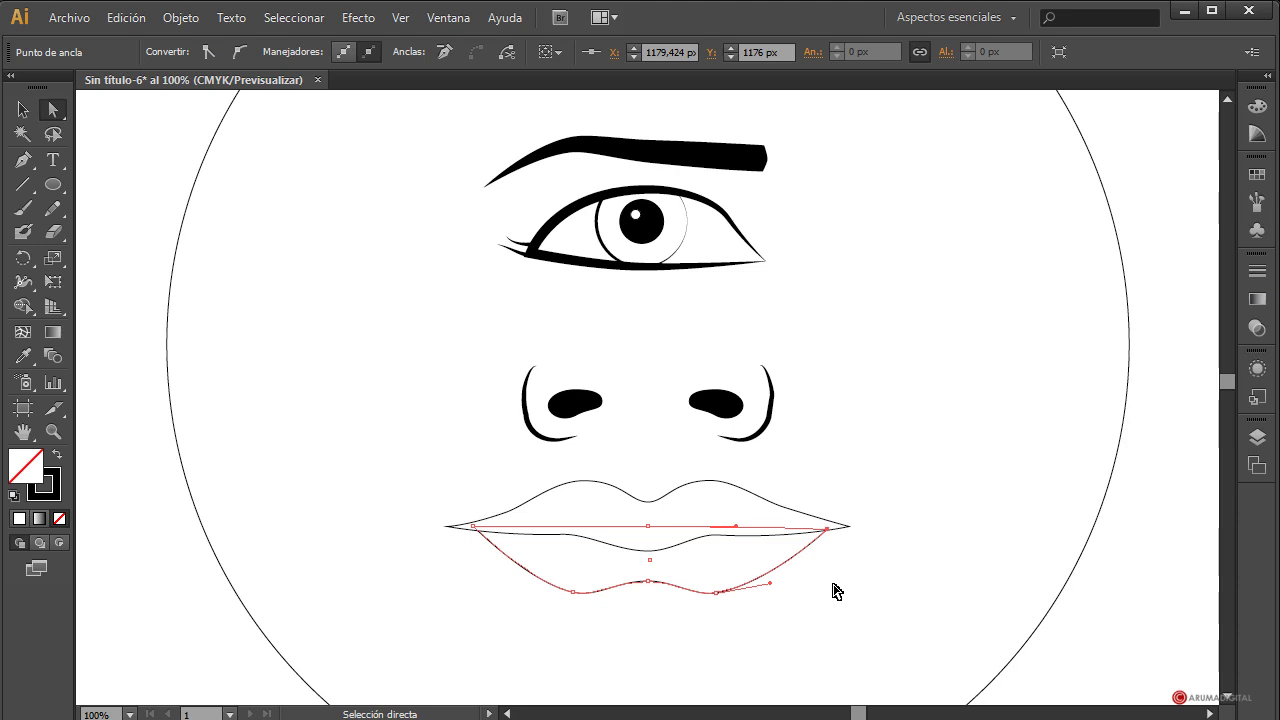
Move the upper lip's right corner anchor inward by about 20 px and its left corner anchor inward by about 12 px.
key("Right")
left_click_drag(850, 526, 842, 526)
key("Left")
key("Left")
key("Left")
key("Left")
key("Left")
key("Left")
key("Left")
key("Left")
key("Left")
key("Left")
key("Left")
key("Left")
key("Left")
key("Left")
key("Left")
key("Left")
key("Left")
key("Left")
key("Left")
key("Left")
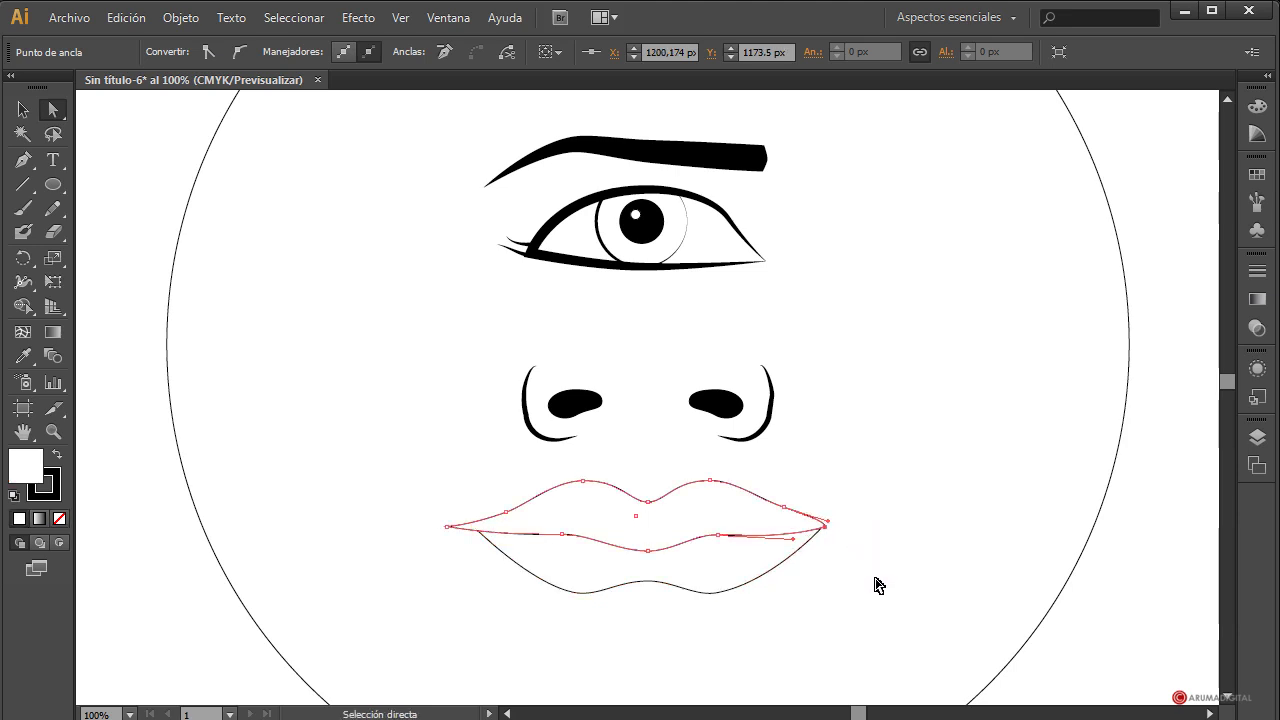
left_click_drag(447, 526, 455, 526)
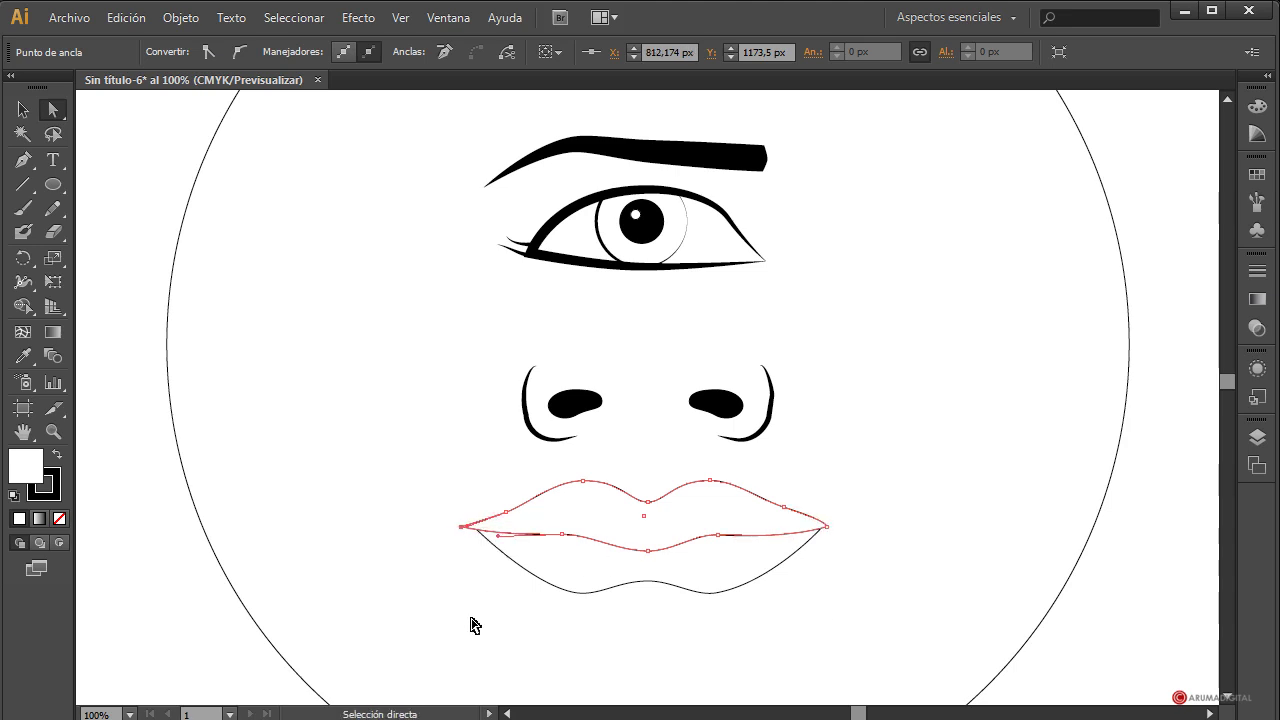
left_click(474, 625)
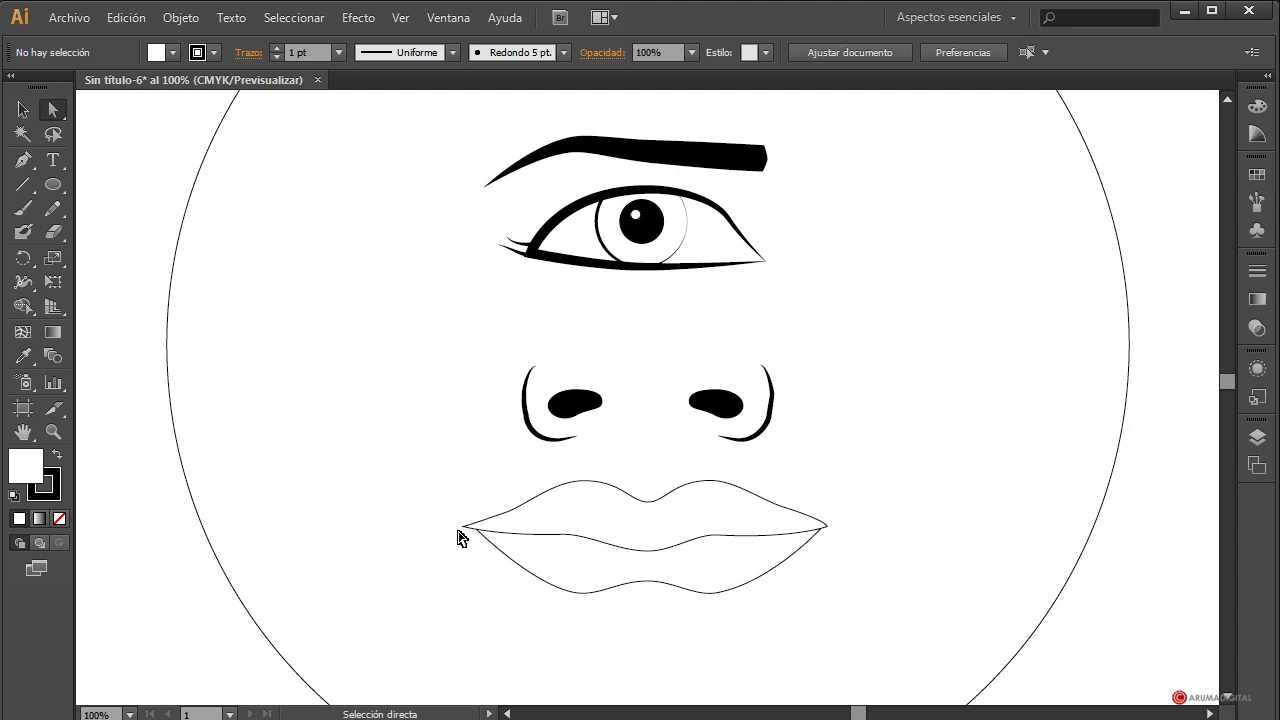
Move the lower lip's left corner anchor to X 820 px, Y 1174 px, and fit its right corner to the upper lip's corner.
left_click_drag(460, 531, 478, 570)
left_click(491, 543)
left_click_drag(458, 515, 486, 529)
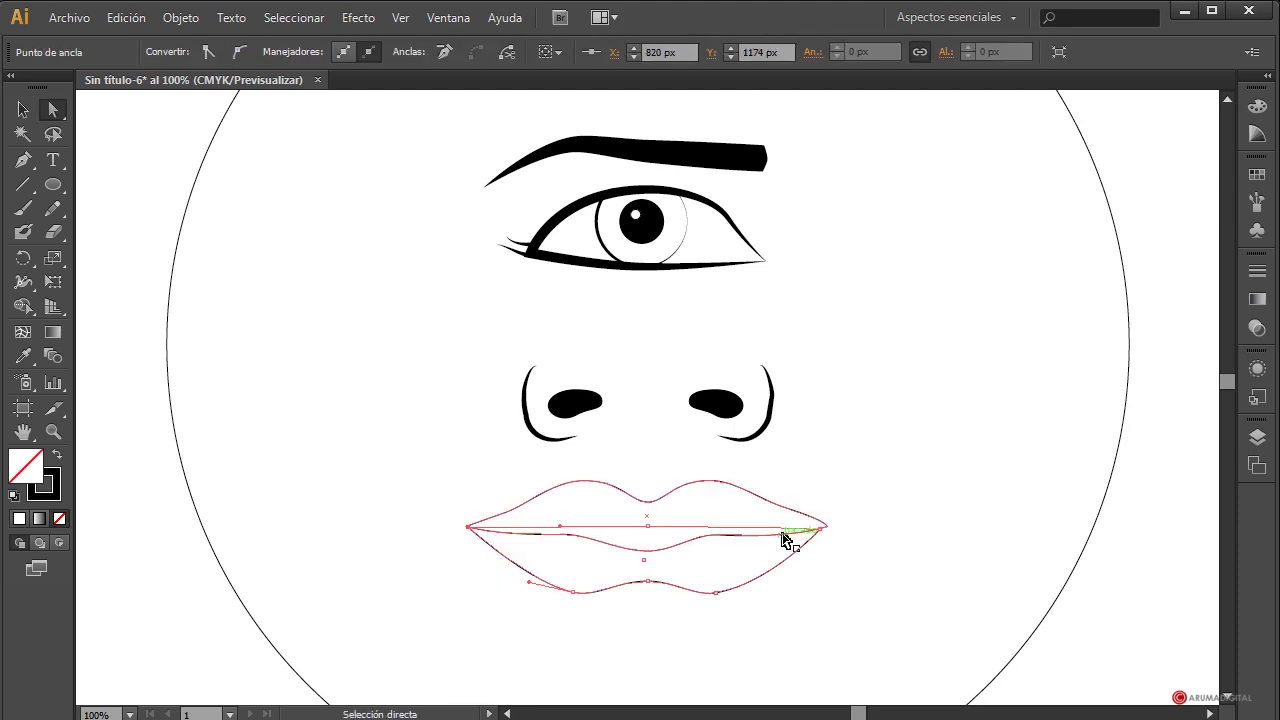
left_click_drag(820, 532, 826, 530)
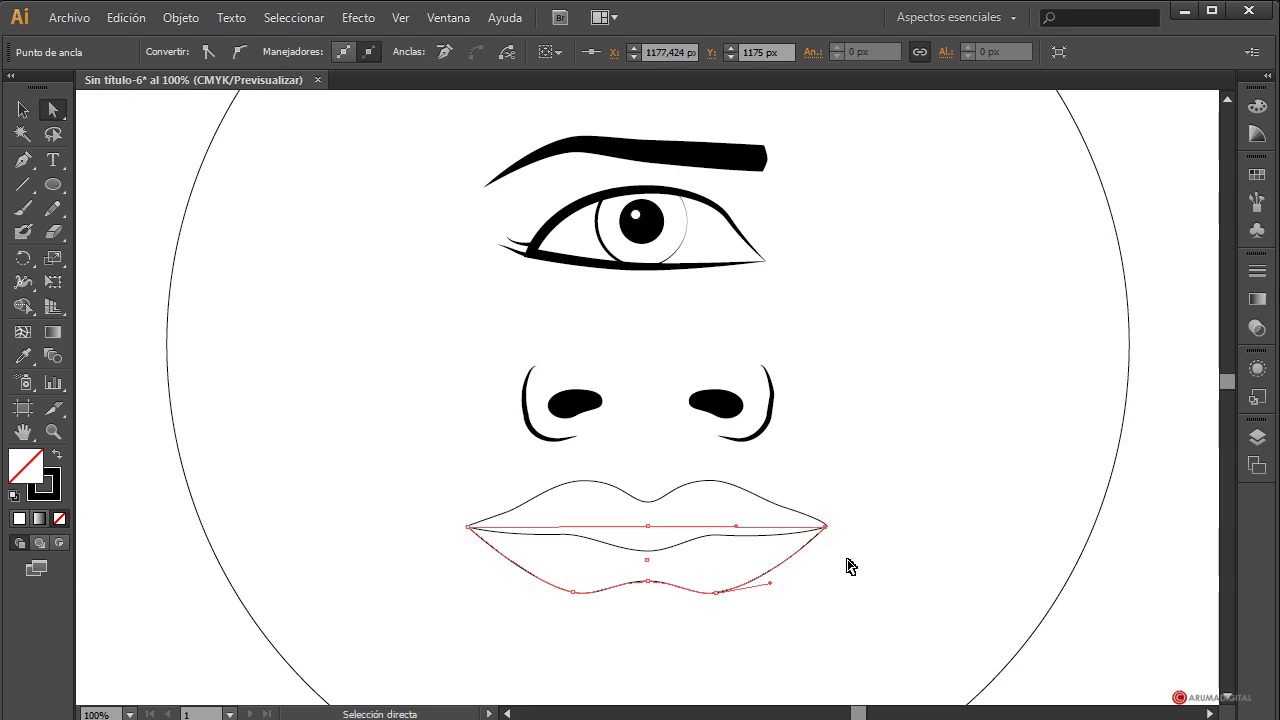
left_click(860, 573)
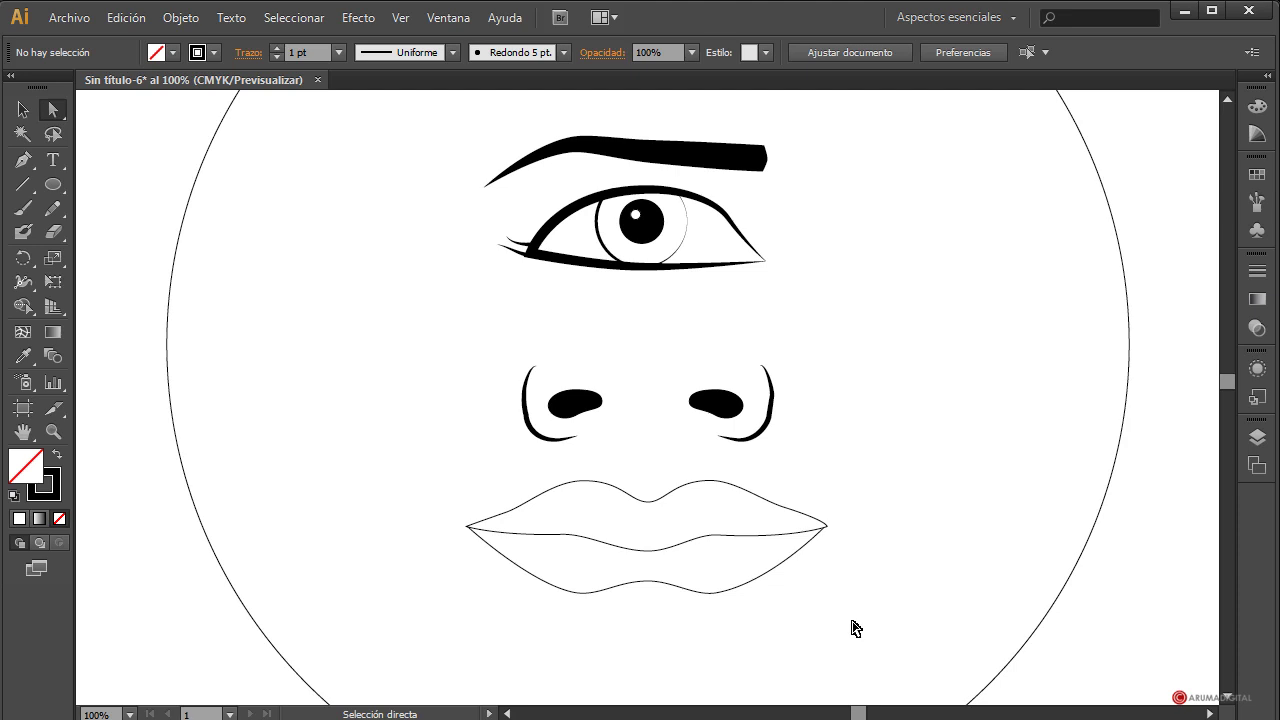
left_click(730, 548)
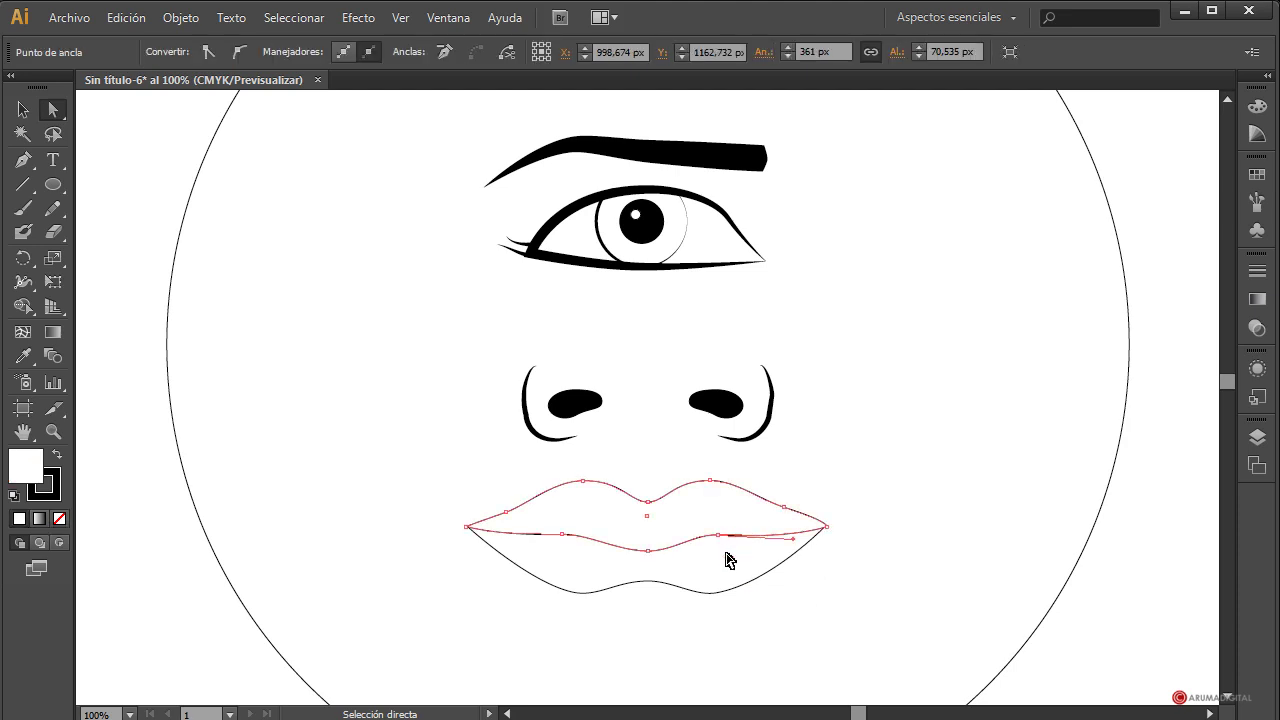
left_click(563, 534)
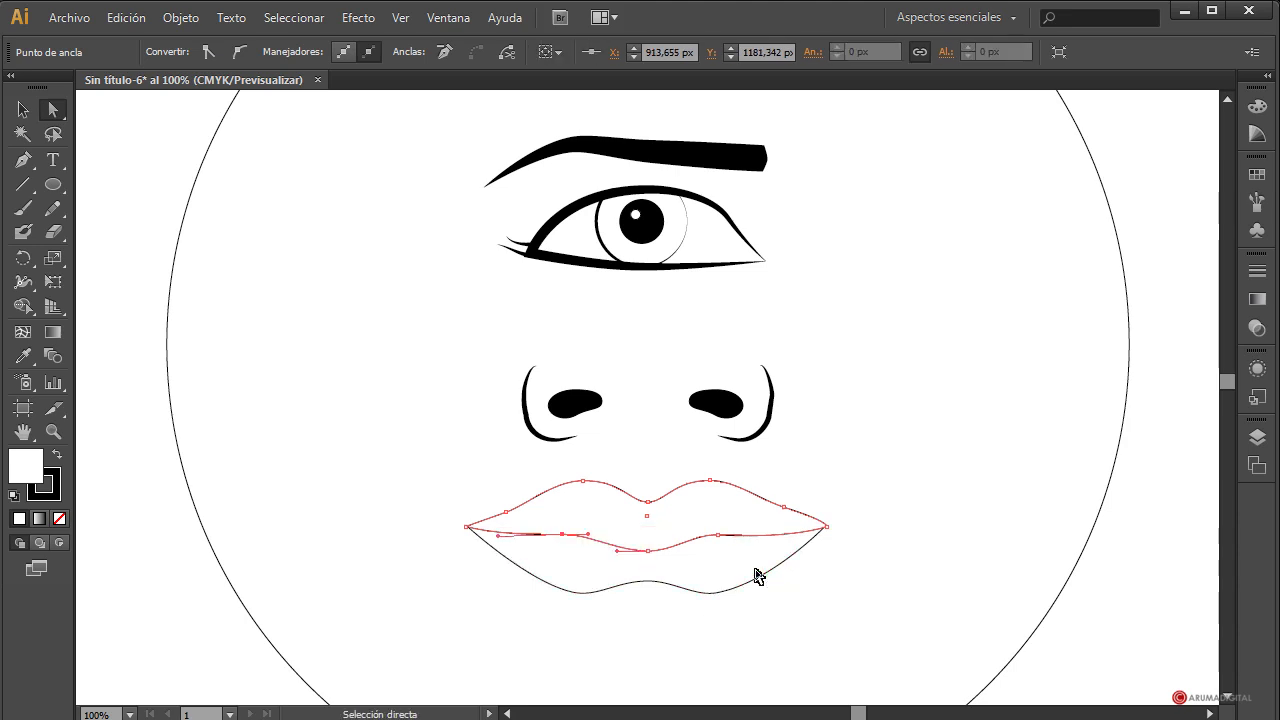
left_click(23, 109)
left_click(916, 483)
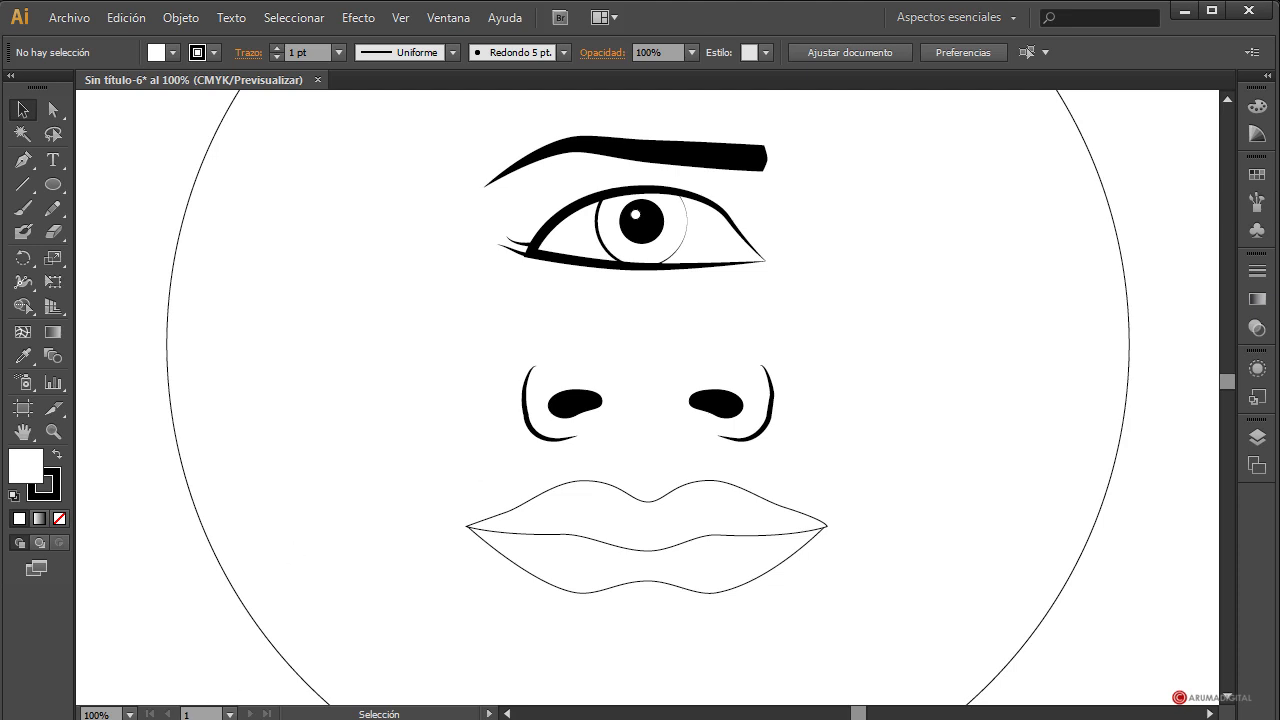
Group the upper and lower lips.
left_click(100, 714)
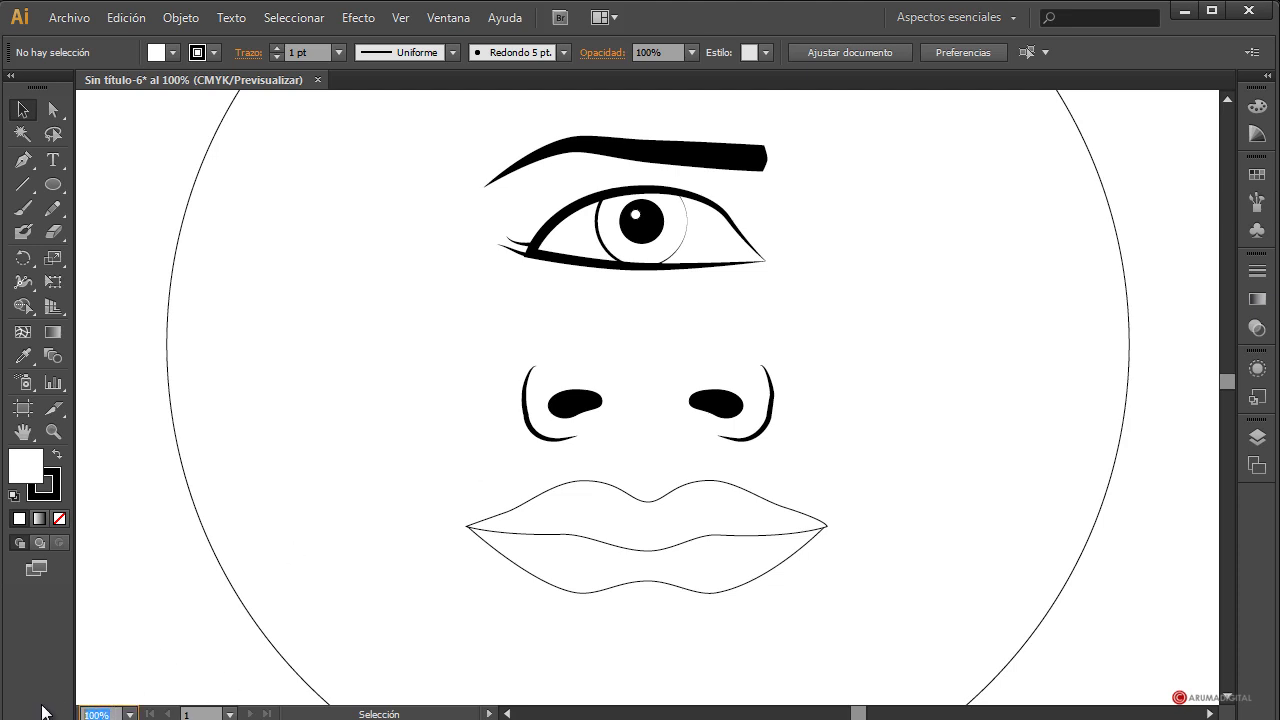
left_click(349, 609)
left_click(100, 714)
type("50")
key("Return")
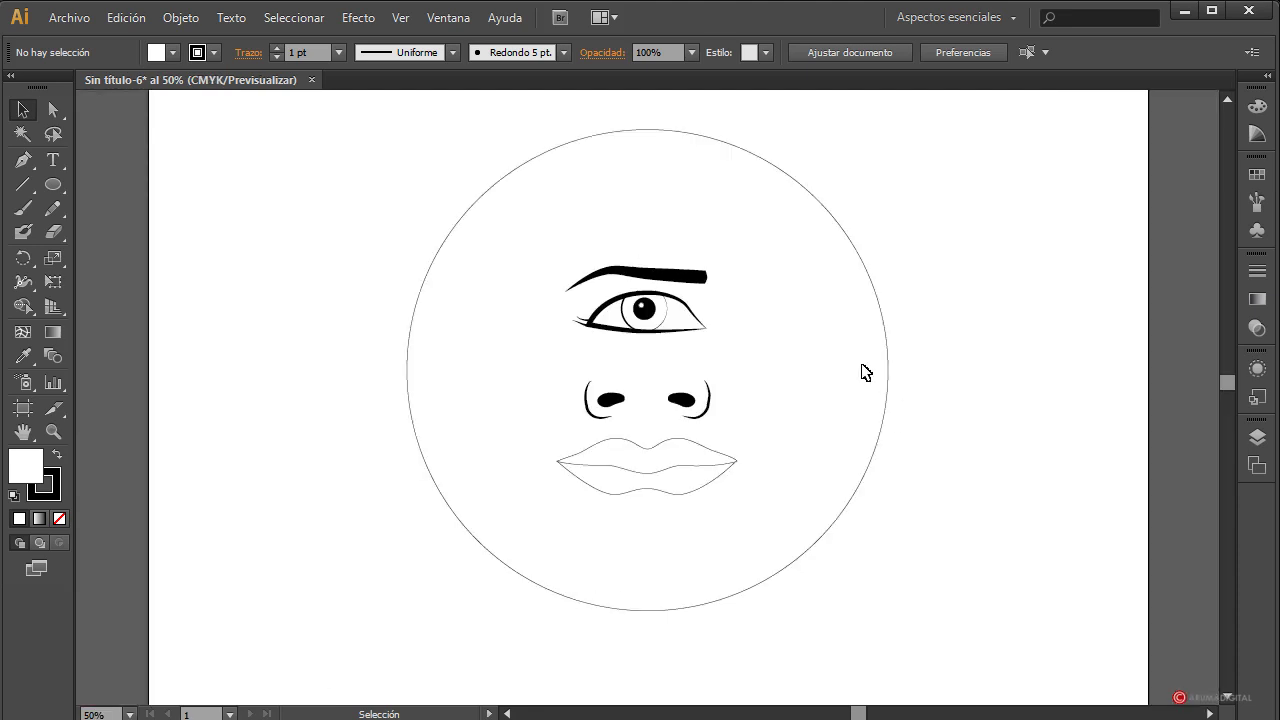
left_click(694, 474)
left_click_drag(782, 448, 679, 517)
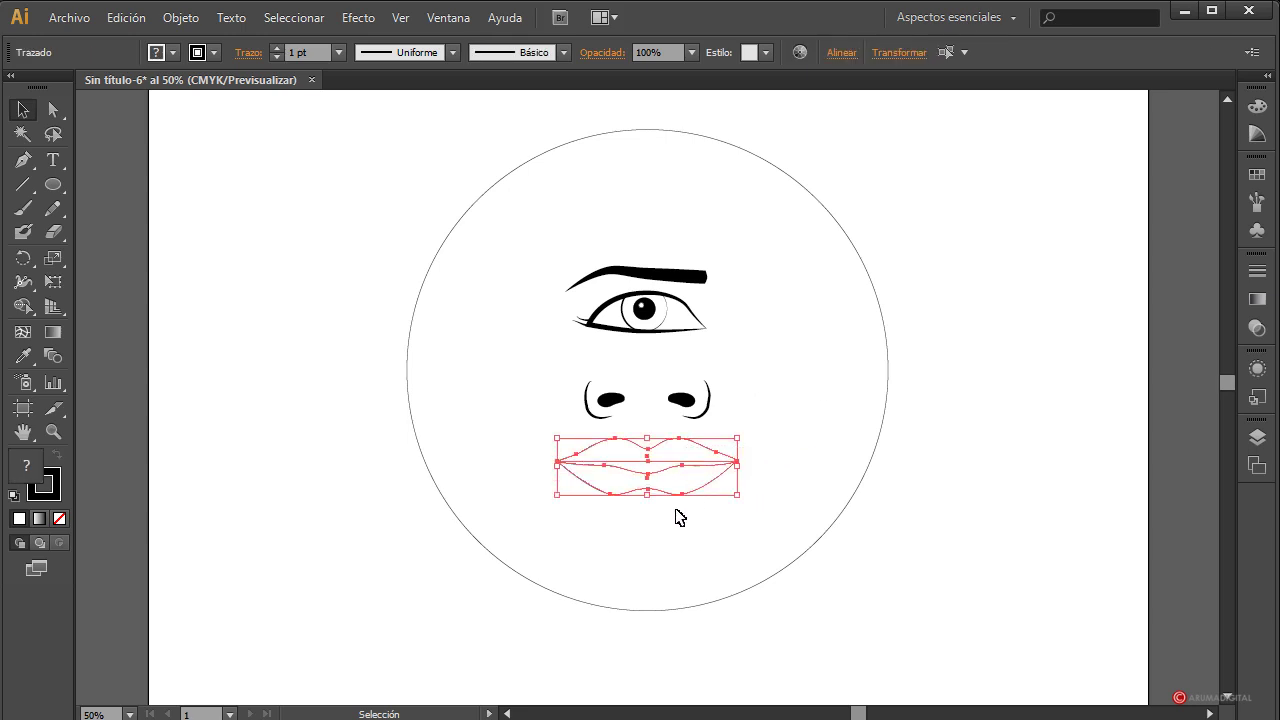
left_click(190, 18)
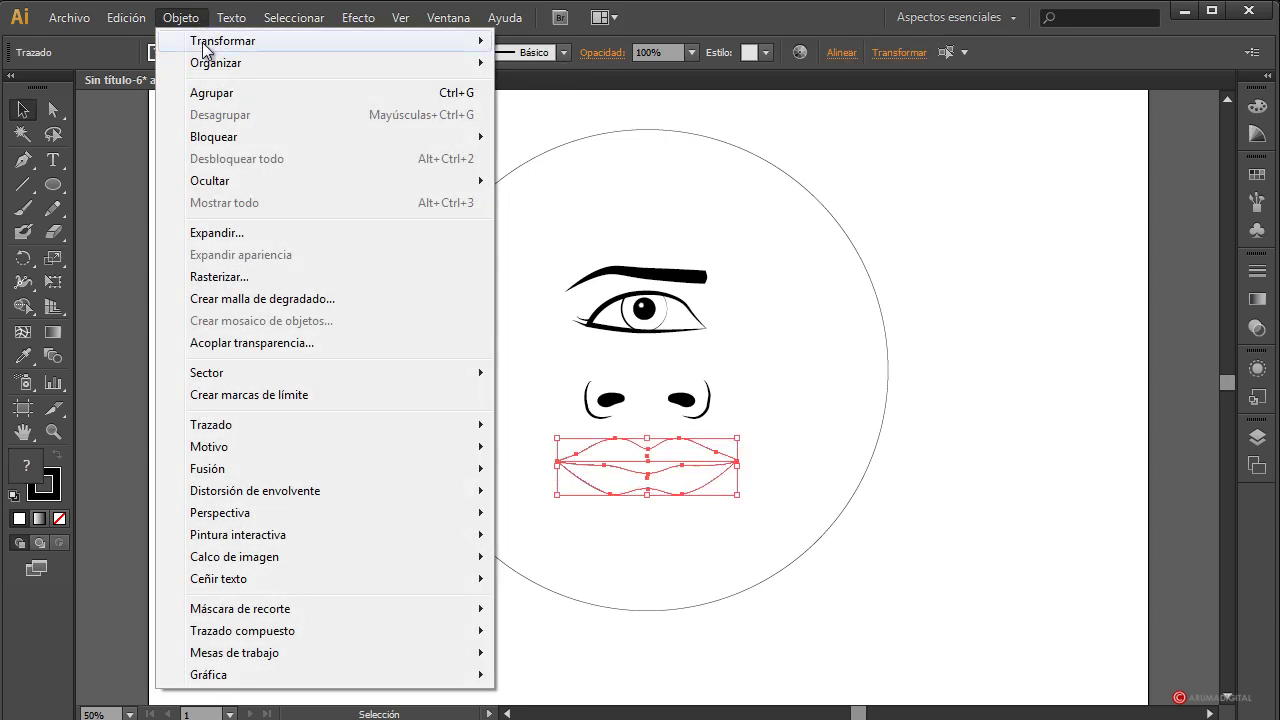
left_click(211, 92)
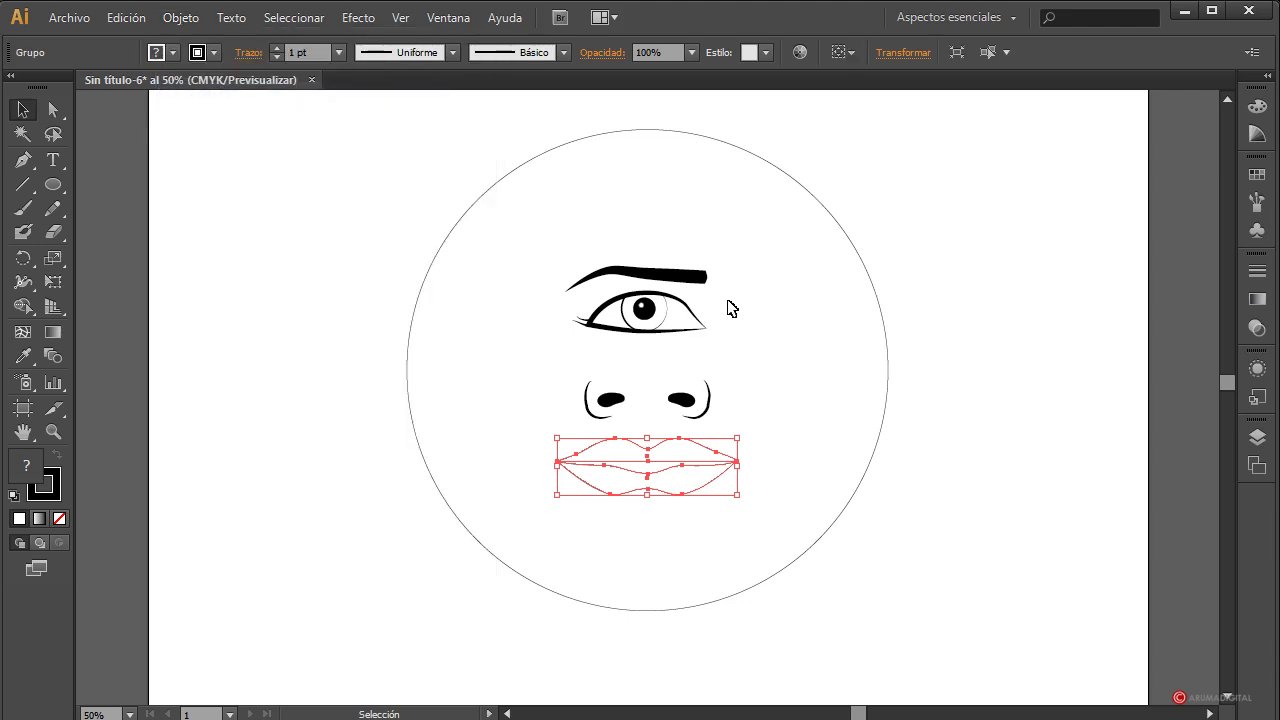
left_click(749, 323)
left_click(737, 463)
left_click(810, 416)
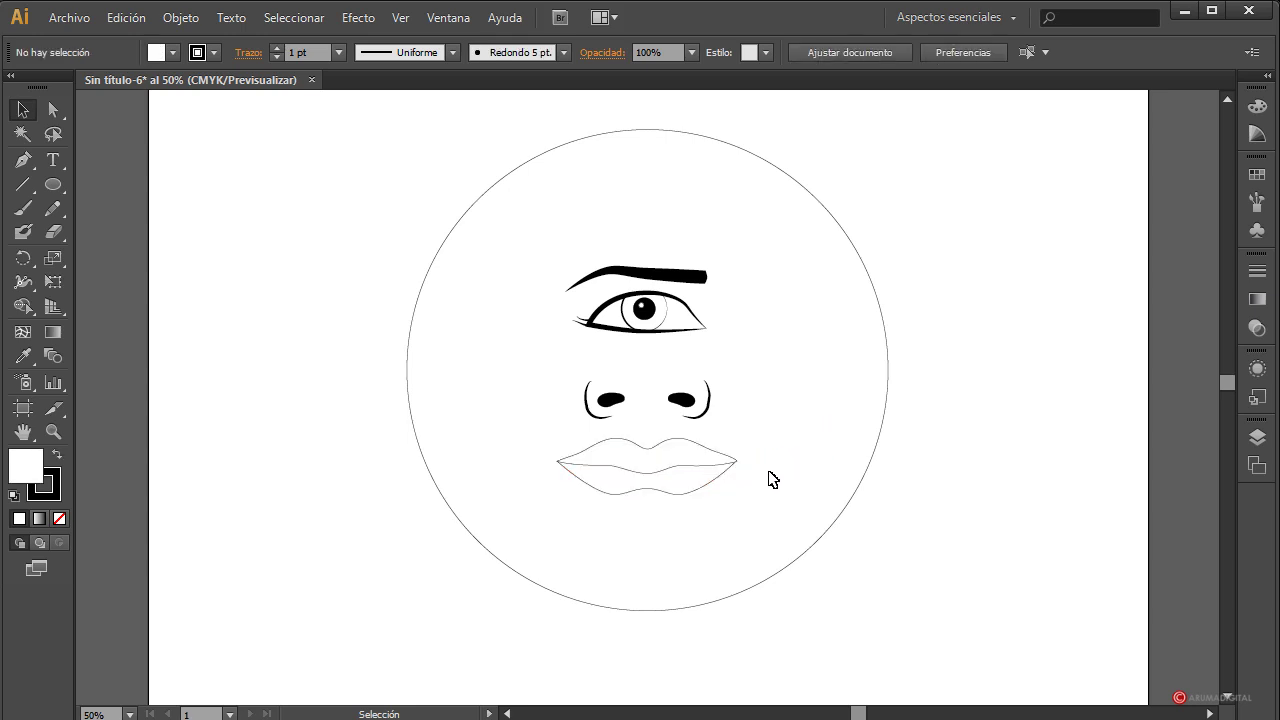
Isolate the lips group, select the lower and upper lips individually inside it, and exit isolation.
double_click(706, 466)
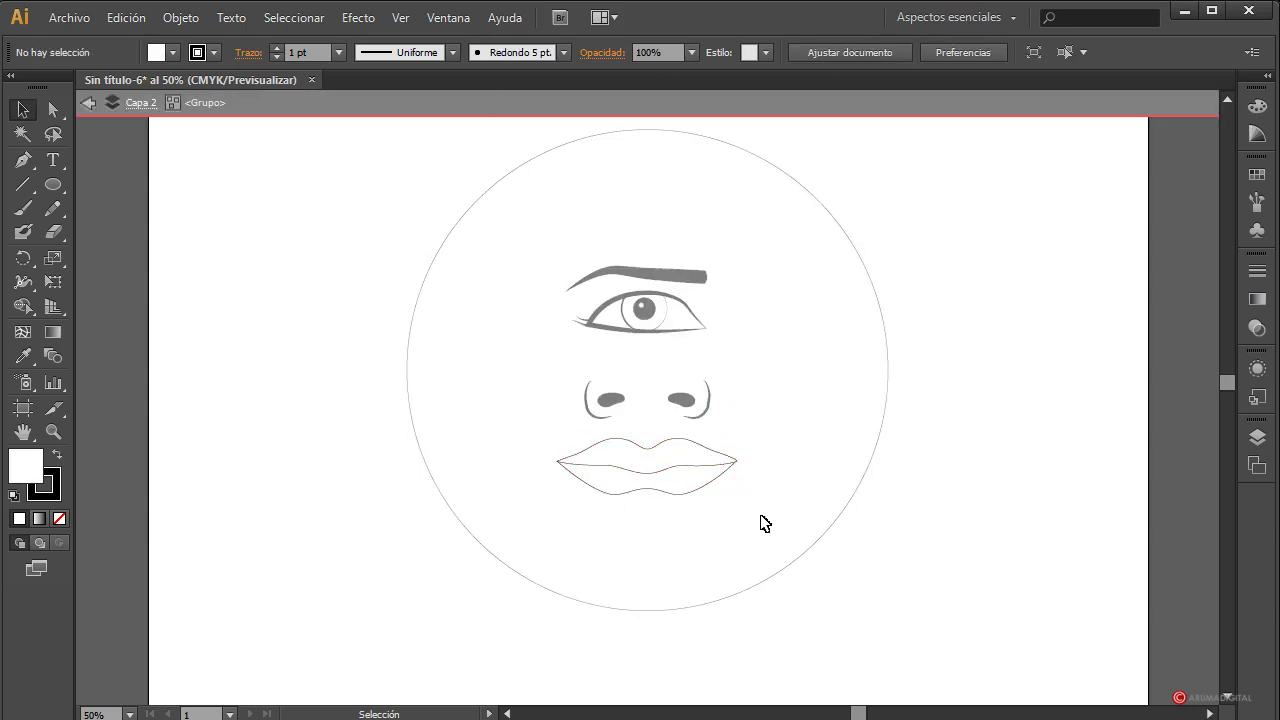
left_click(672, 468)
left_click(686, 492)
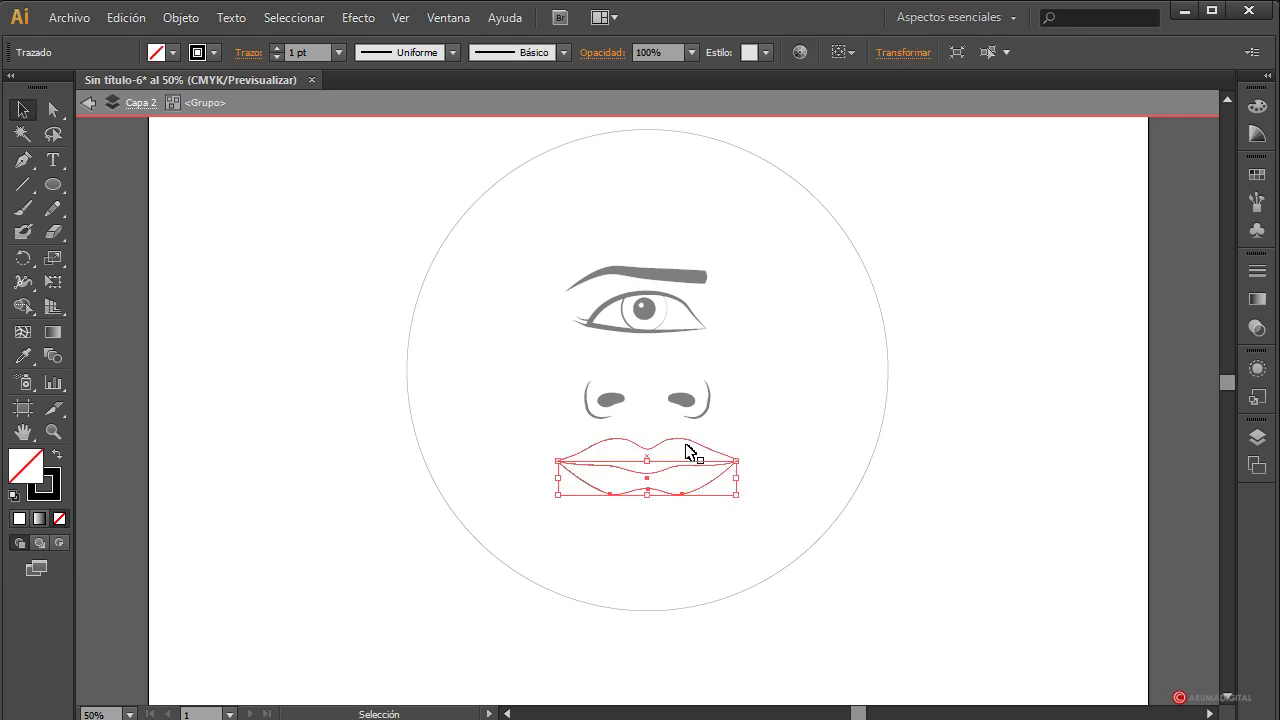
left_click(689, 449)
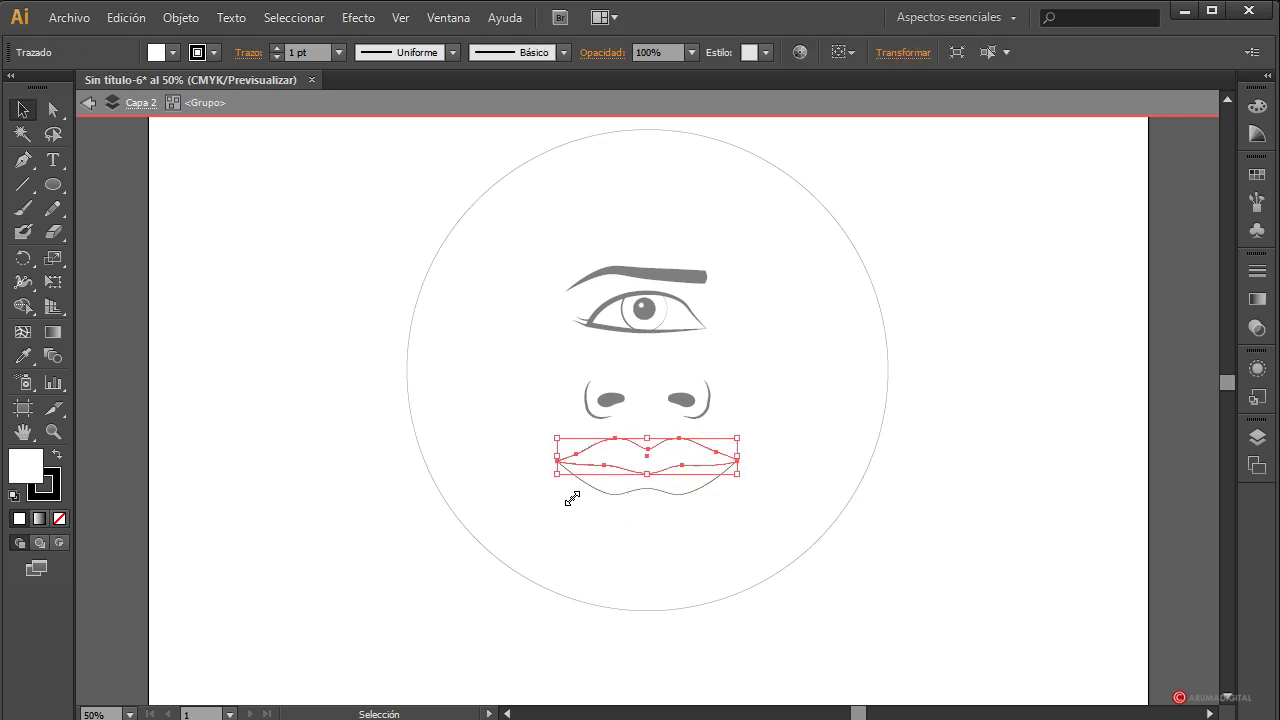
double_click(676, 463)
double_click(949, 391)
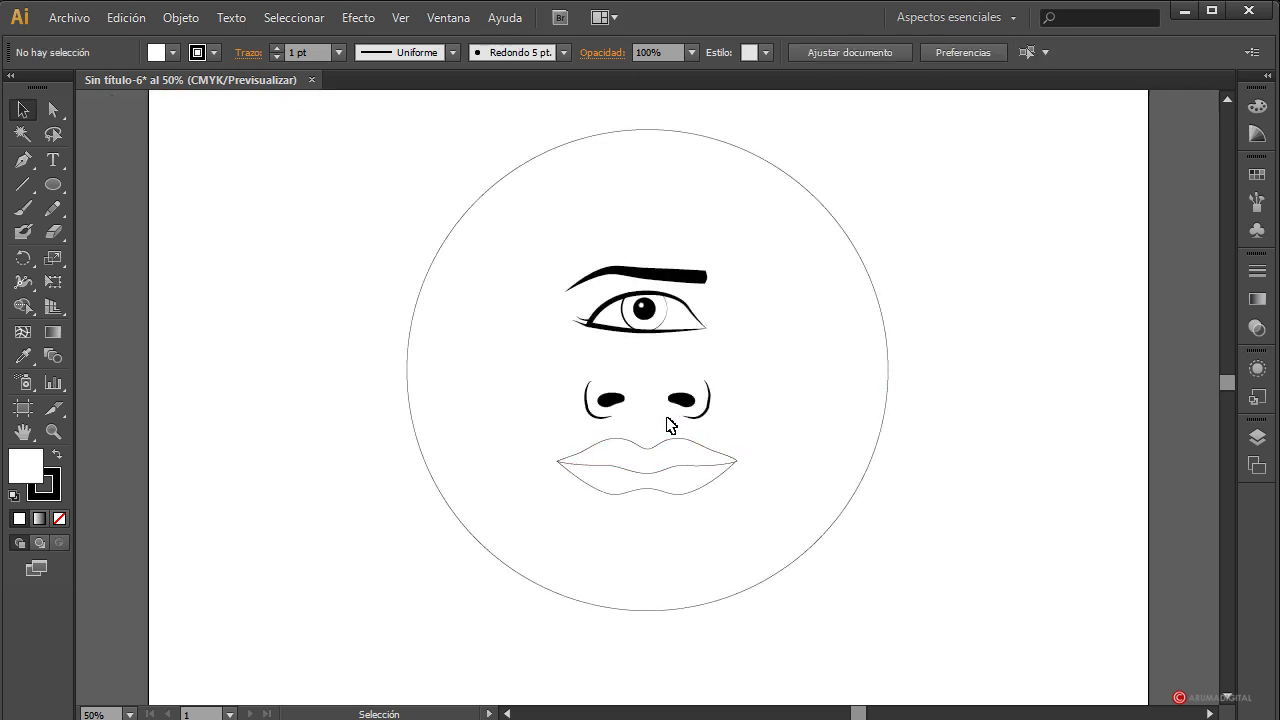
Scale the nose down proportionally around its centre to about 80% of its size.
left_click(709, 399)
left_click_drag(707, 383, 698, 385)
left_click(914, 493)
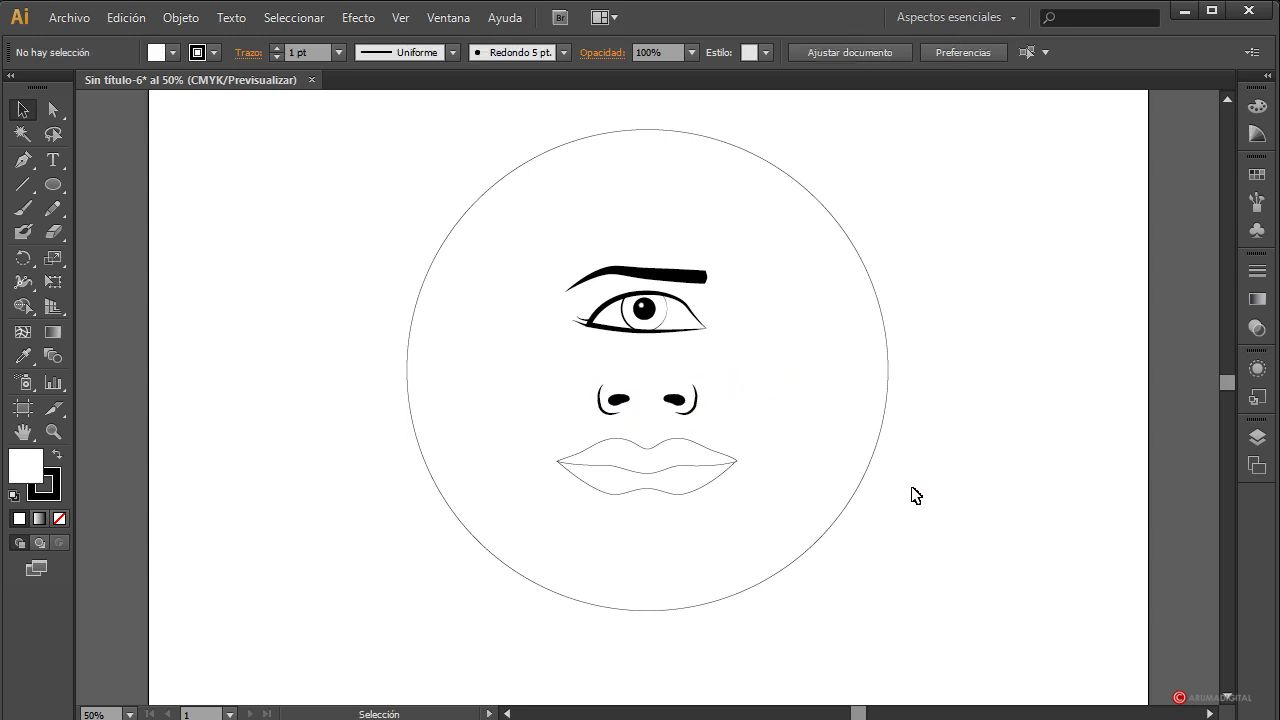
Scale the lips group down proportionally around its centre to about 85% of its size.
left_click(714, 468)
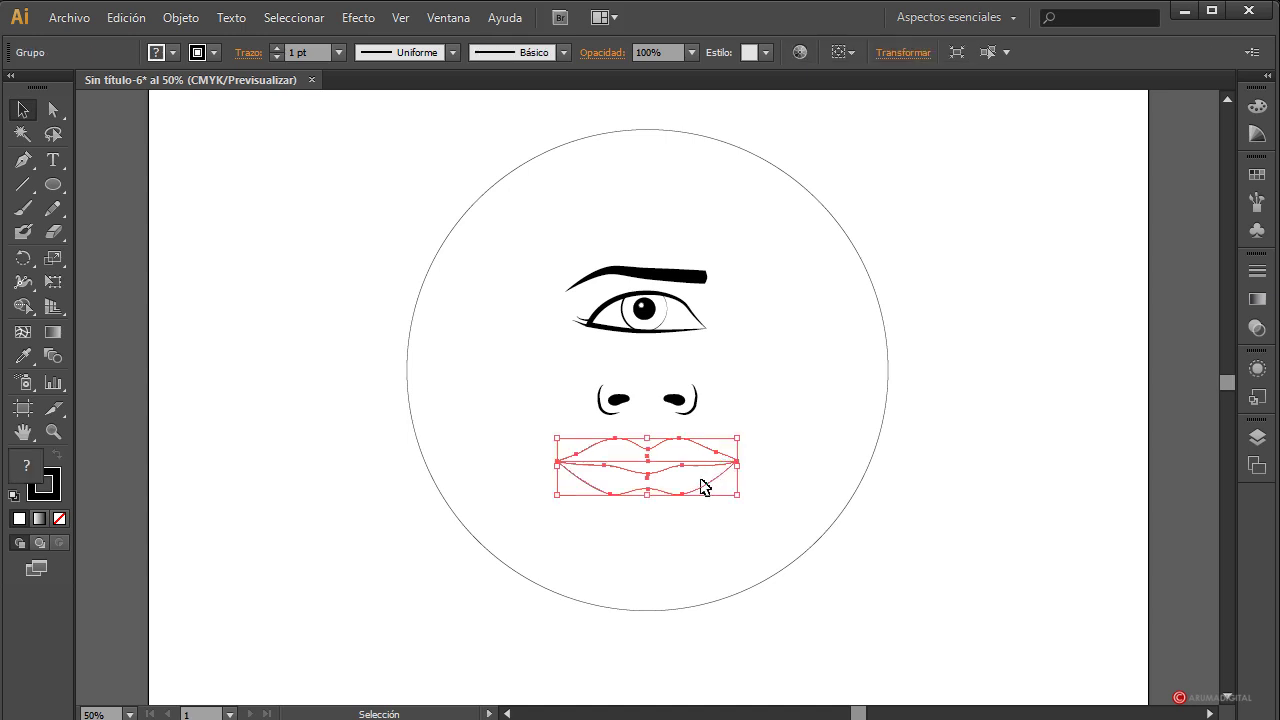
left_click_drag(737, 438, 725, 440)
left_click(916, 527)
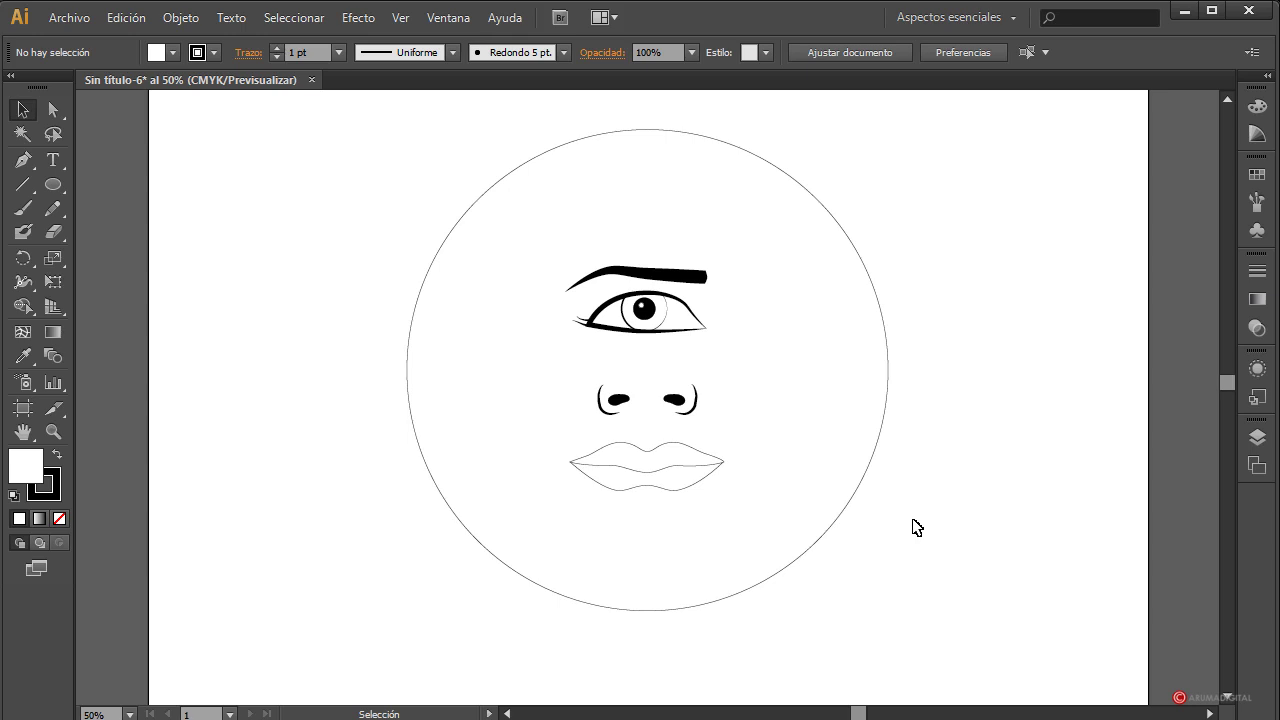
Isolate the lips group and set the stroke weight of both lips to 12 pt.
double_click(674, 451)
left_click(686, 452)
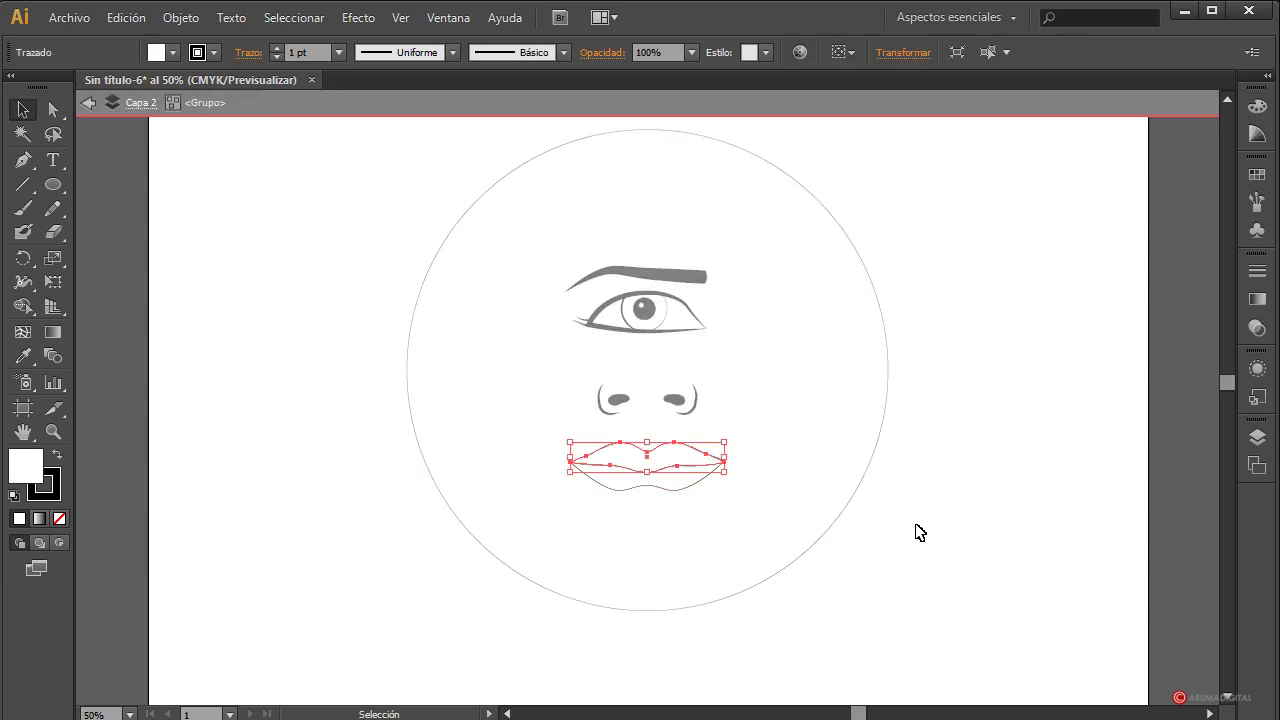
left_click_drag(797, 423, 633, 526)
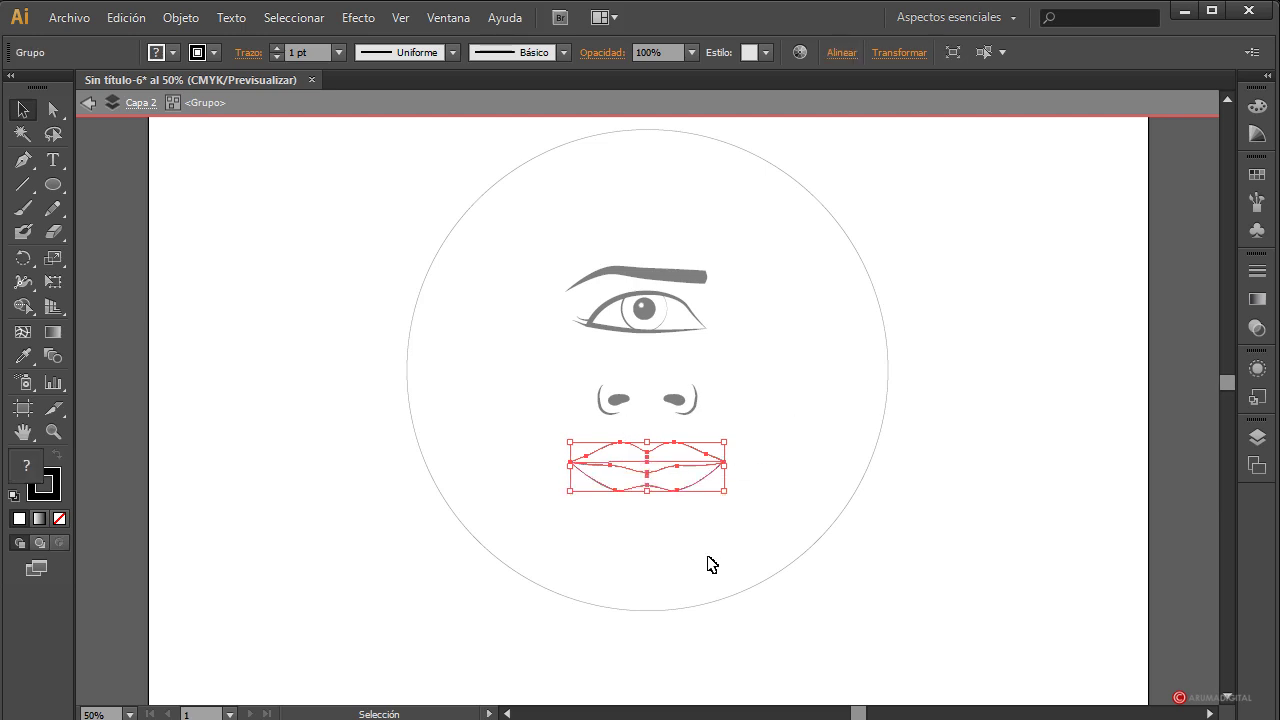
left_click(339, 53)
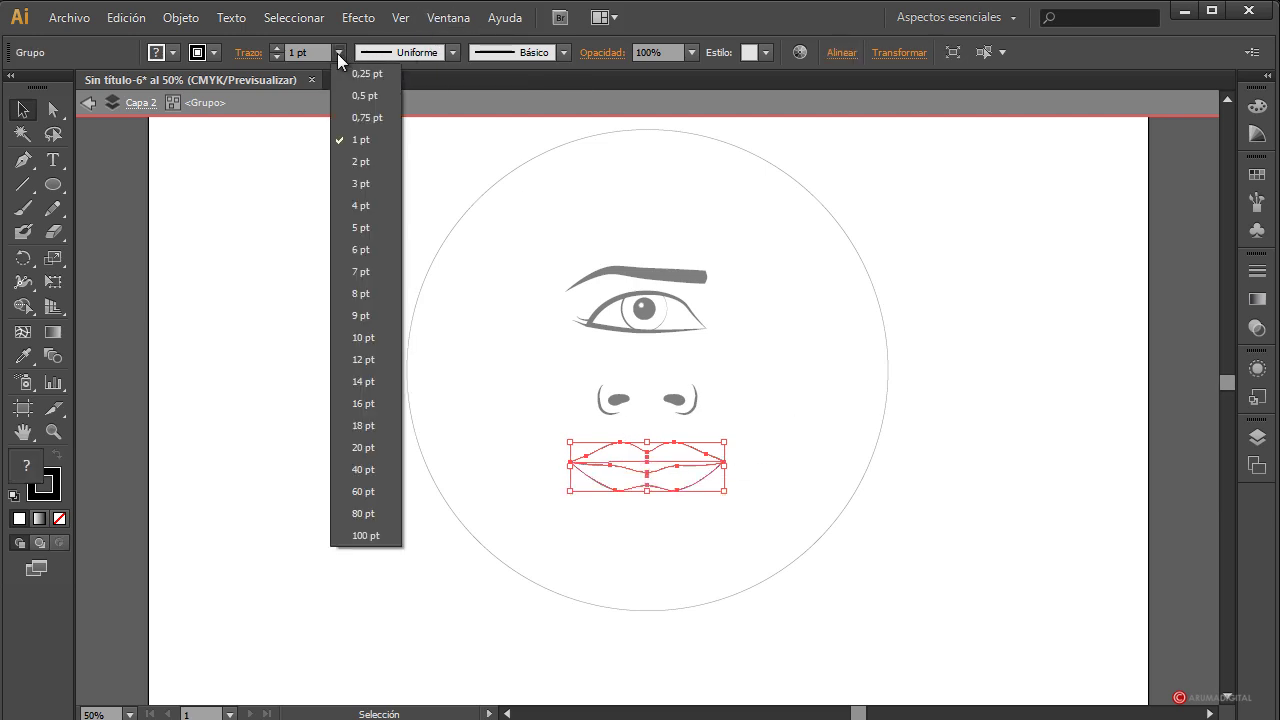
left_click(362, 360)
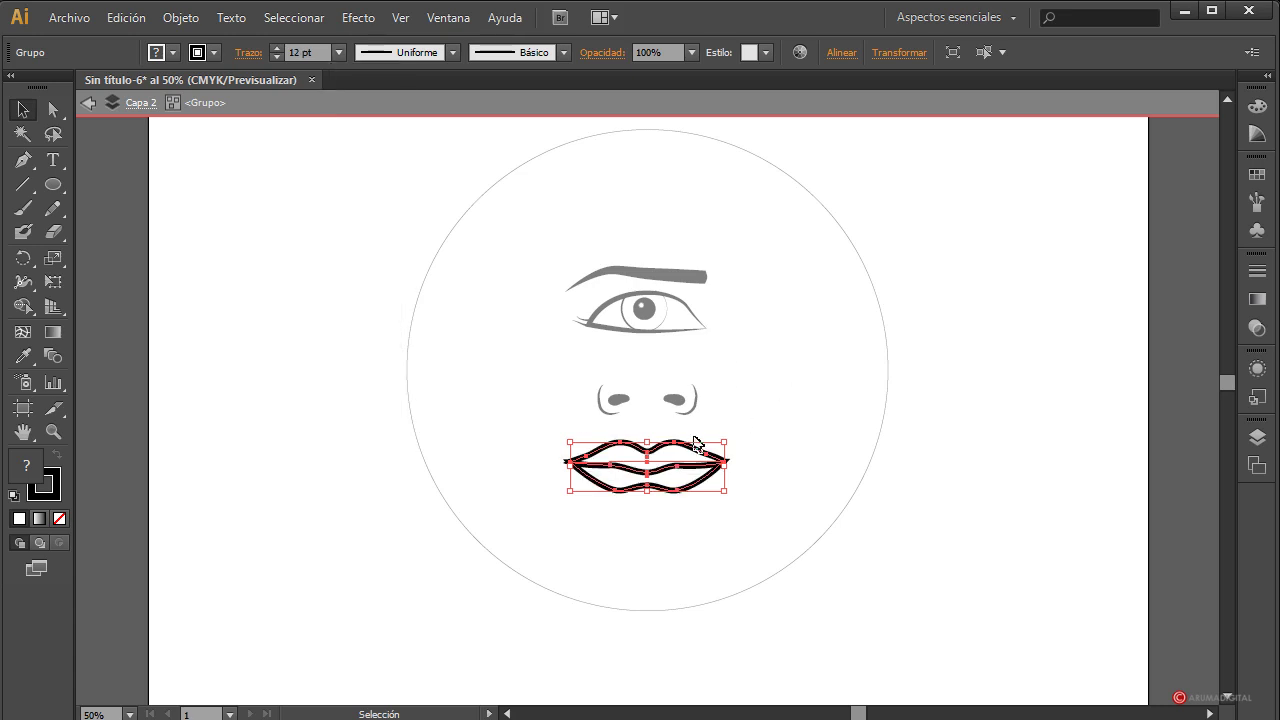
Apply the elliptical width profile, tapered at both ends, to the strokes of both lips.
left_click(788, 461)
left_click_drag(752, 432, 676, 512)
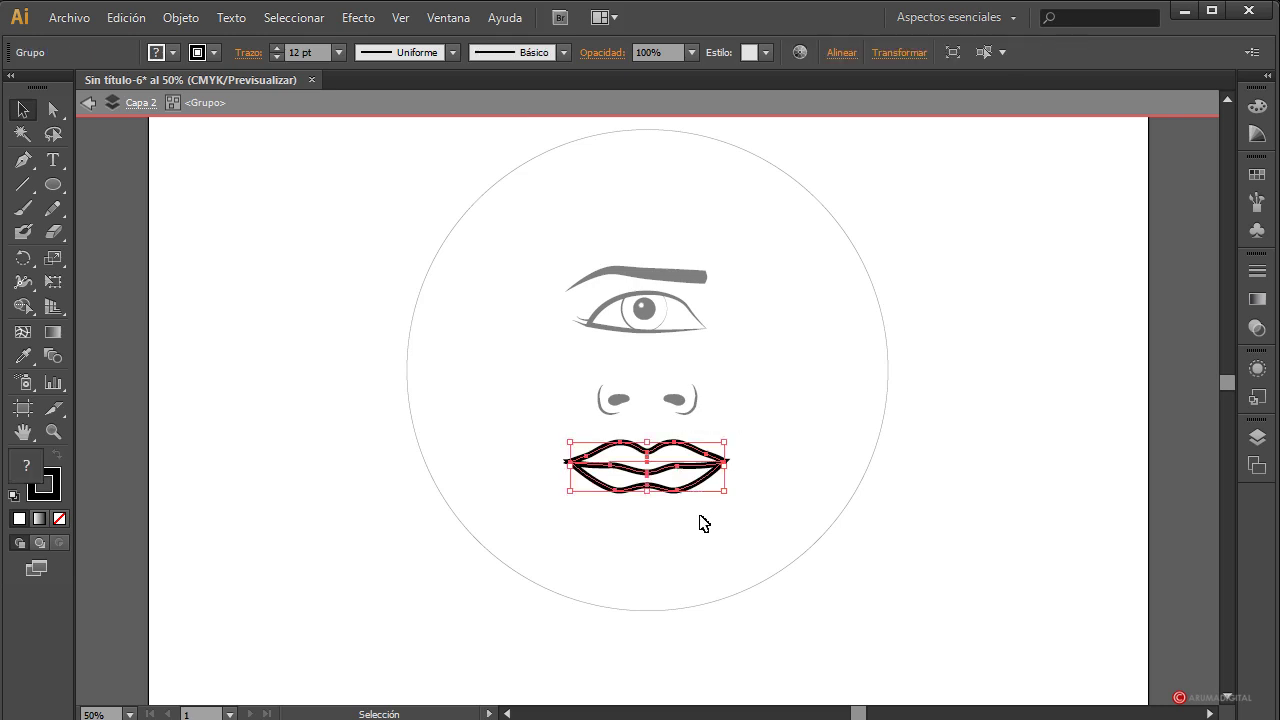
left_click(453, 52)
left_click(403, 120)
left_click(770, 440)
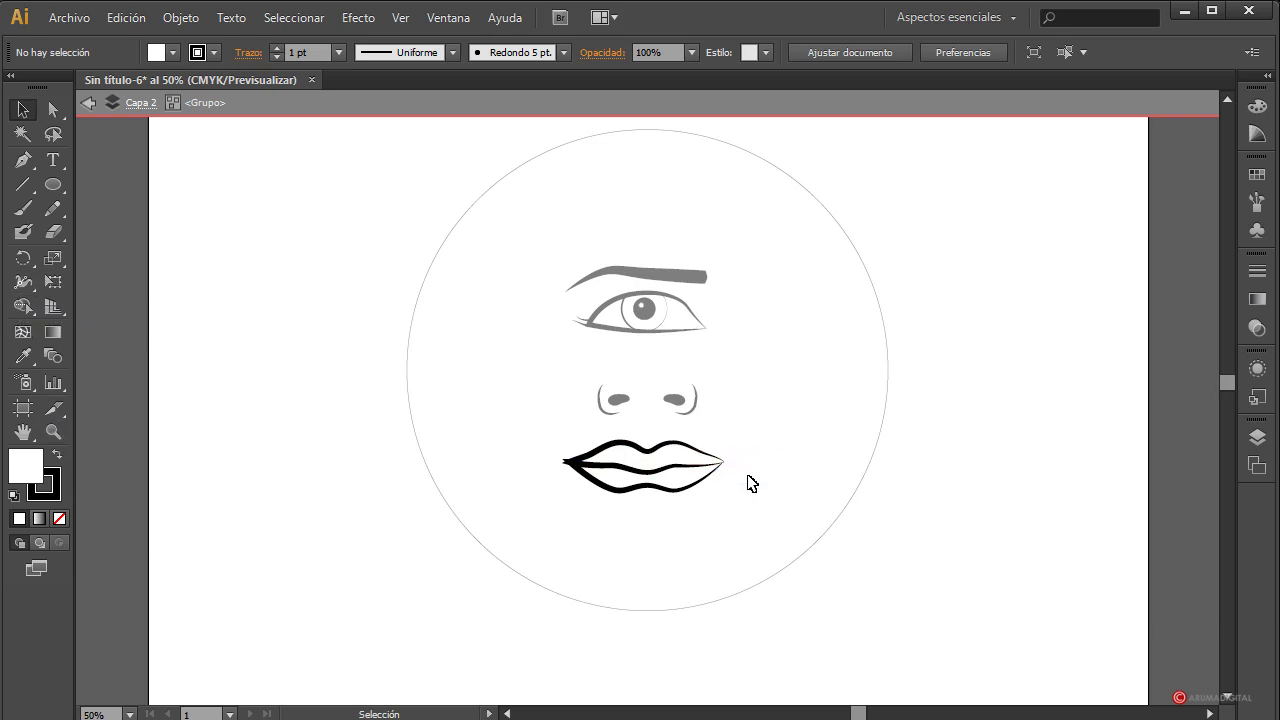
Fill the upper lip with dark red using HSB values H 360, S 81, B 71.
left_click_drag(717, 478, 568, 467)
left_click(697, 474)
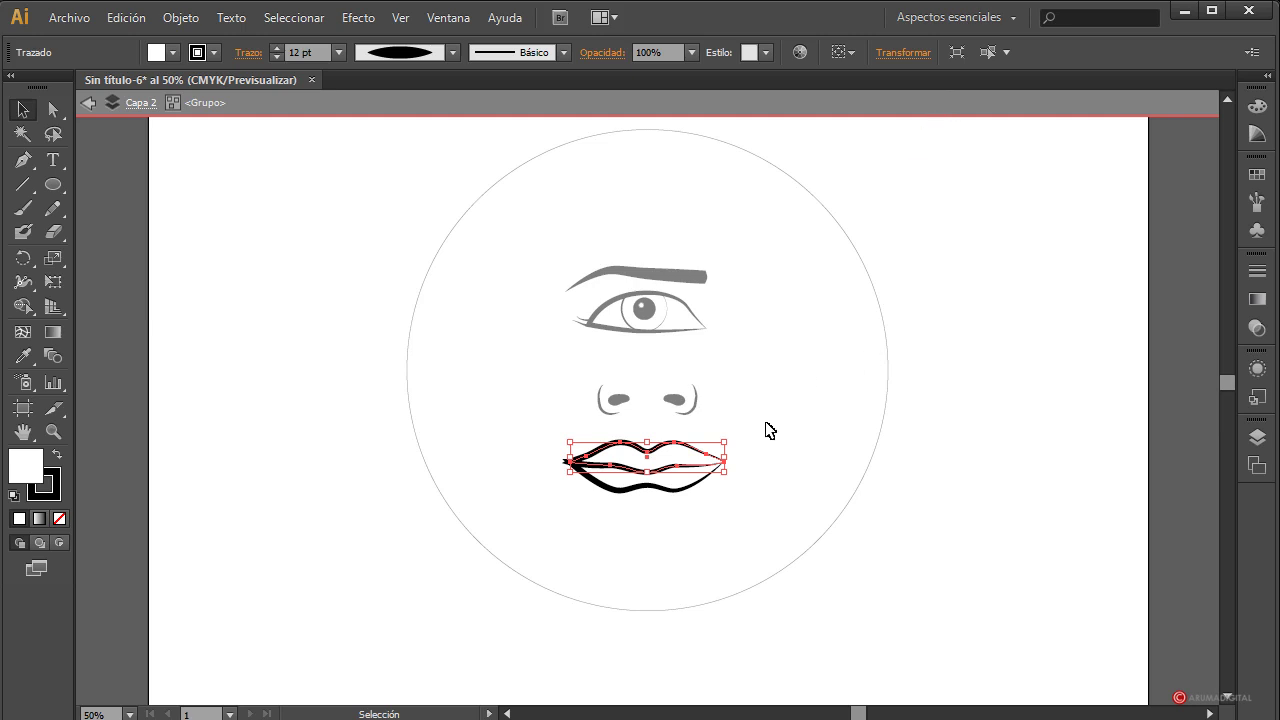
left_click(1259, 115)
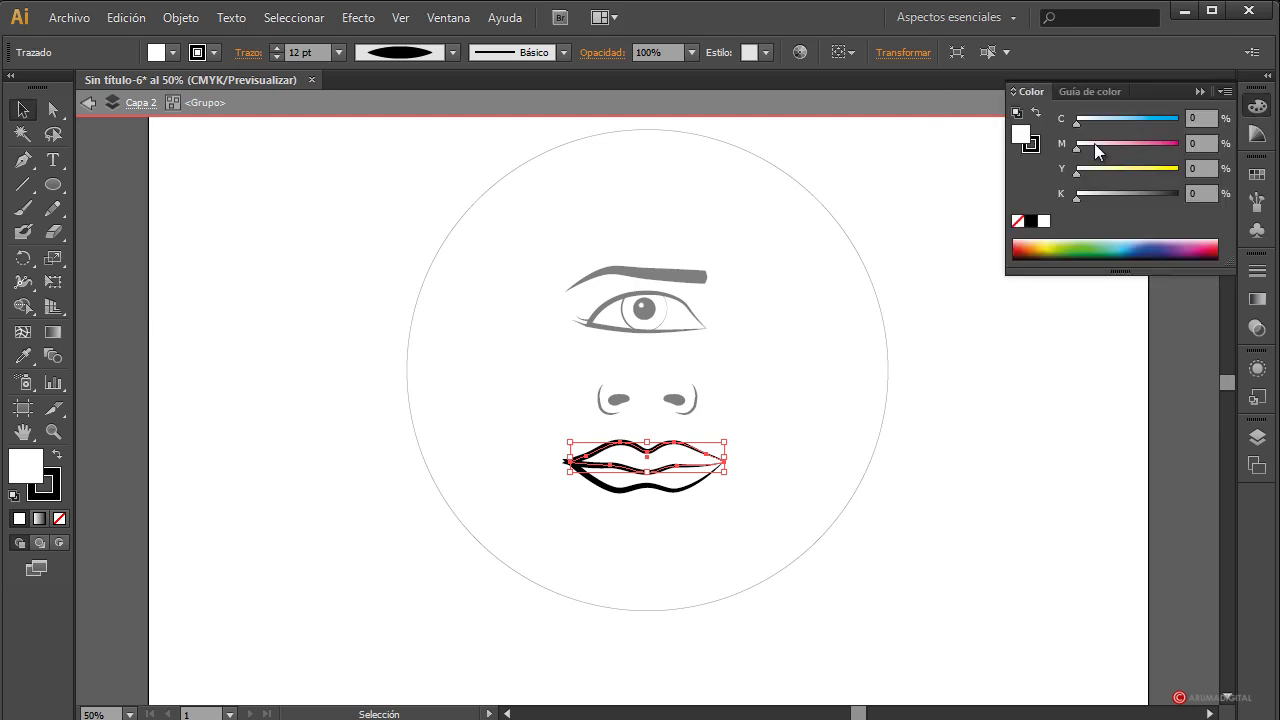
left_click(1224, 91)
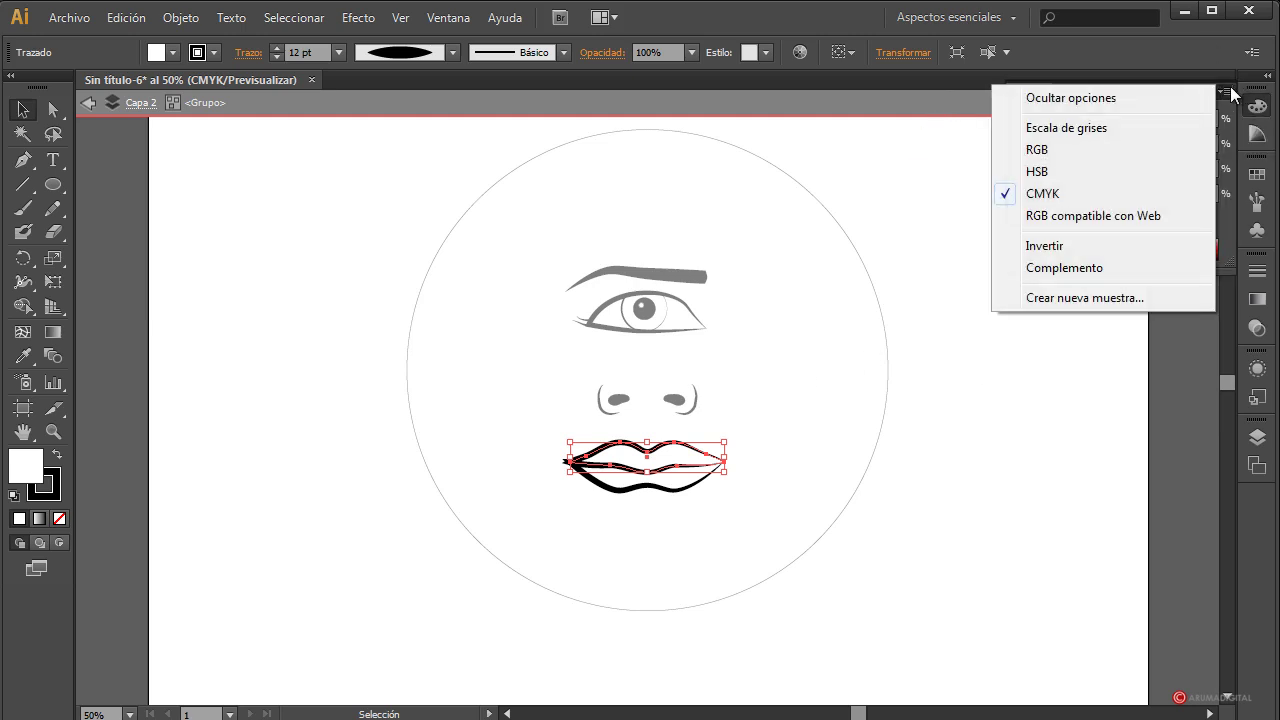
left_click(1060, 171)
left_click_drag(1115, 124, 1184, 121)
mouse_move(1146, 160)
left_mouse_down()
mouse_move(1172, 156)
mouse_move(1166, 188)
mouse_move(1149, 189)
mouse_move(1159, 157)
left_mouse_up()
left_click(820, 466)
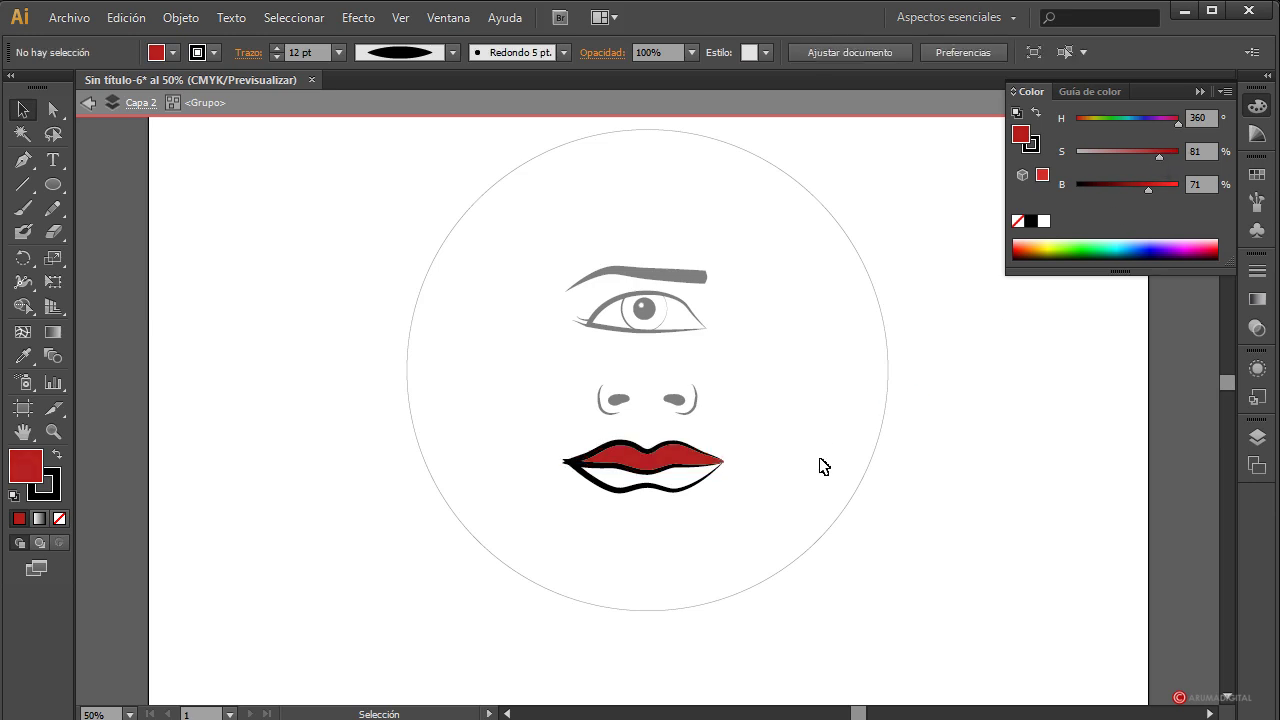
Fill the lower lip with a slightly dark red swatch.
left_click(686, 491)
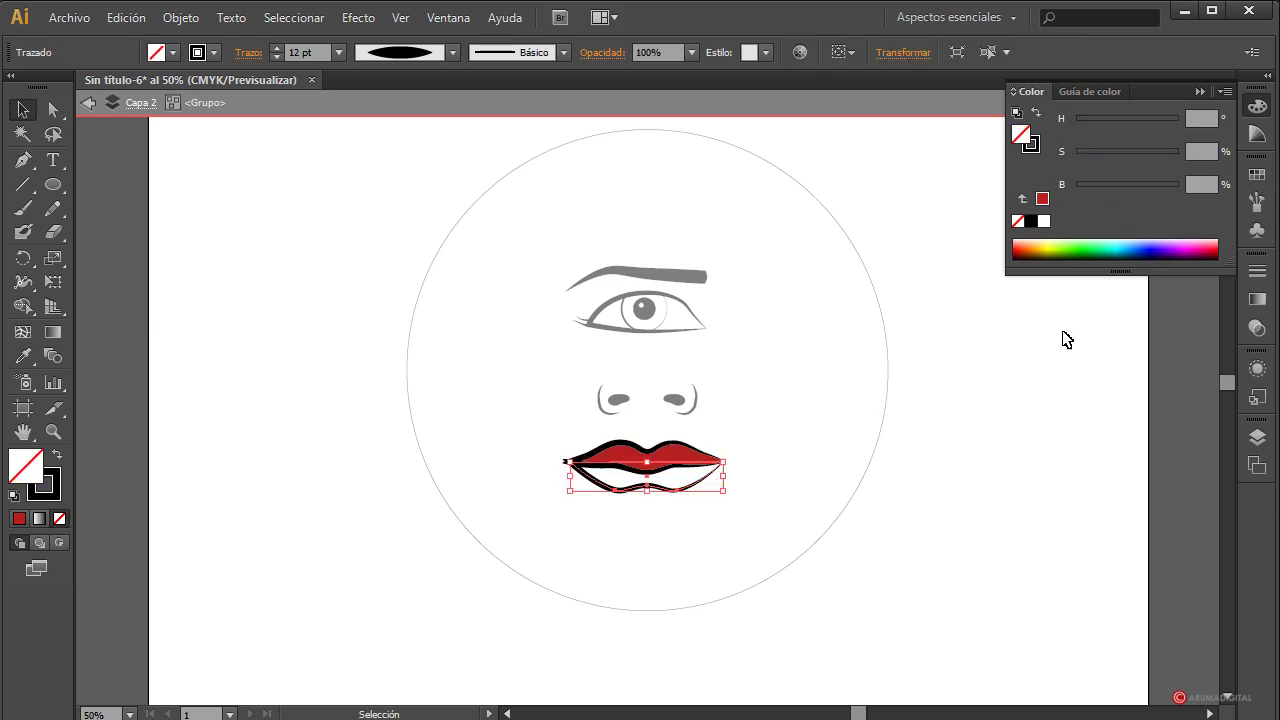
left_click(1225, 92)
left_click(1254, 108)
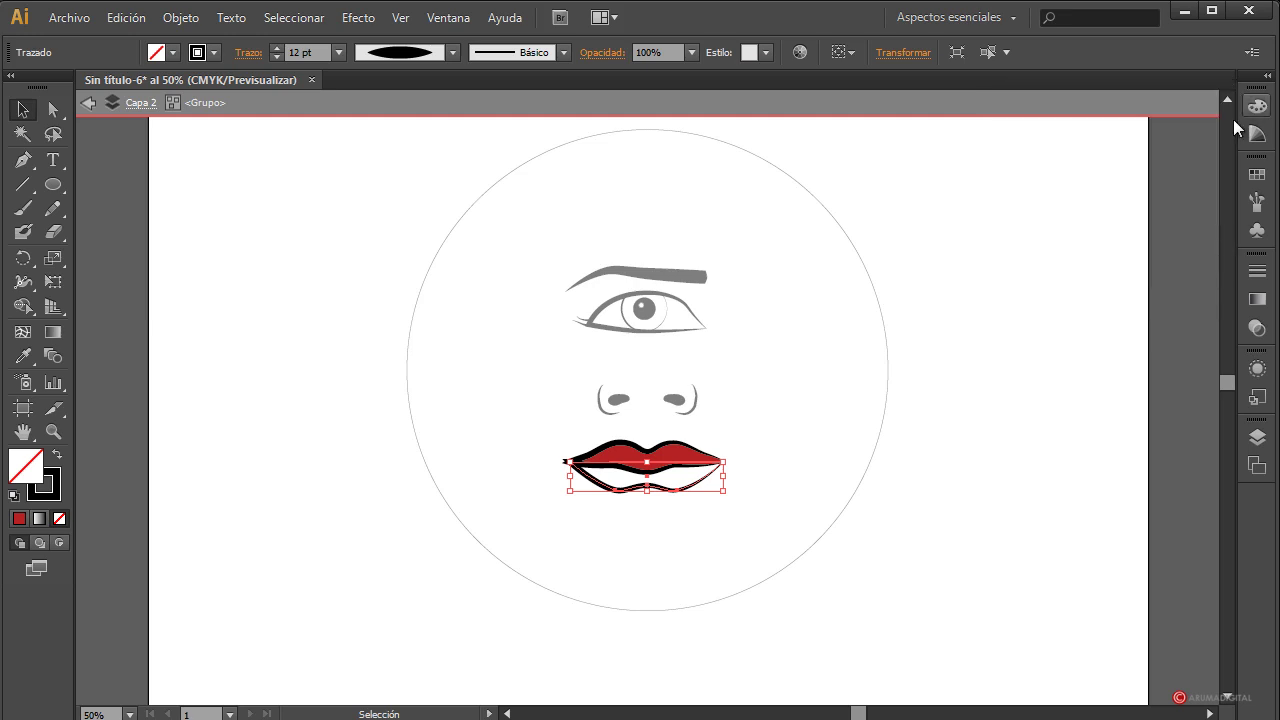
left_click(760, 500)
left_click(686, 491)
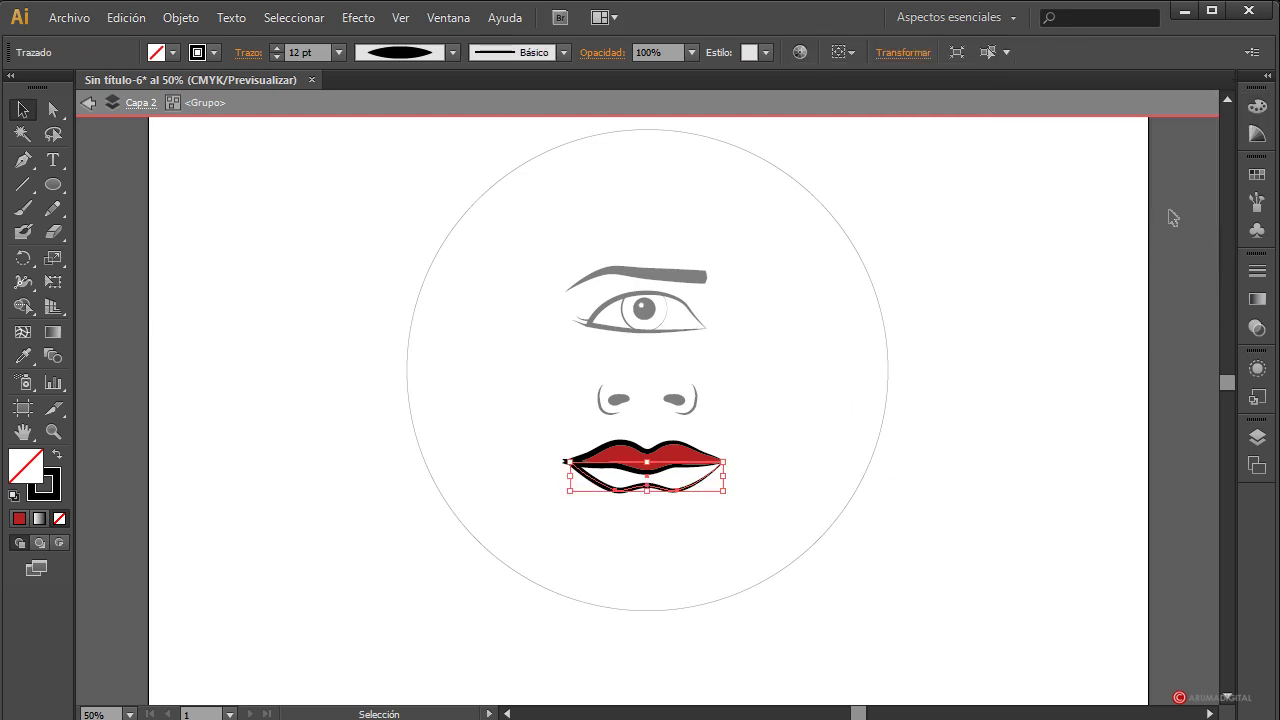
left_click(1256, 108)
left_click(1256, 108)
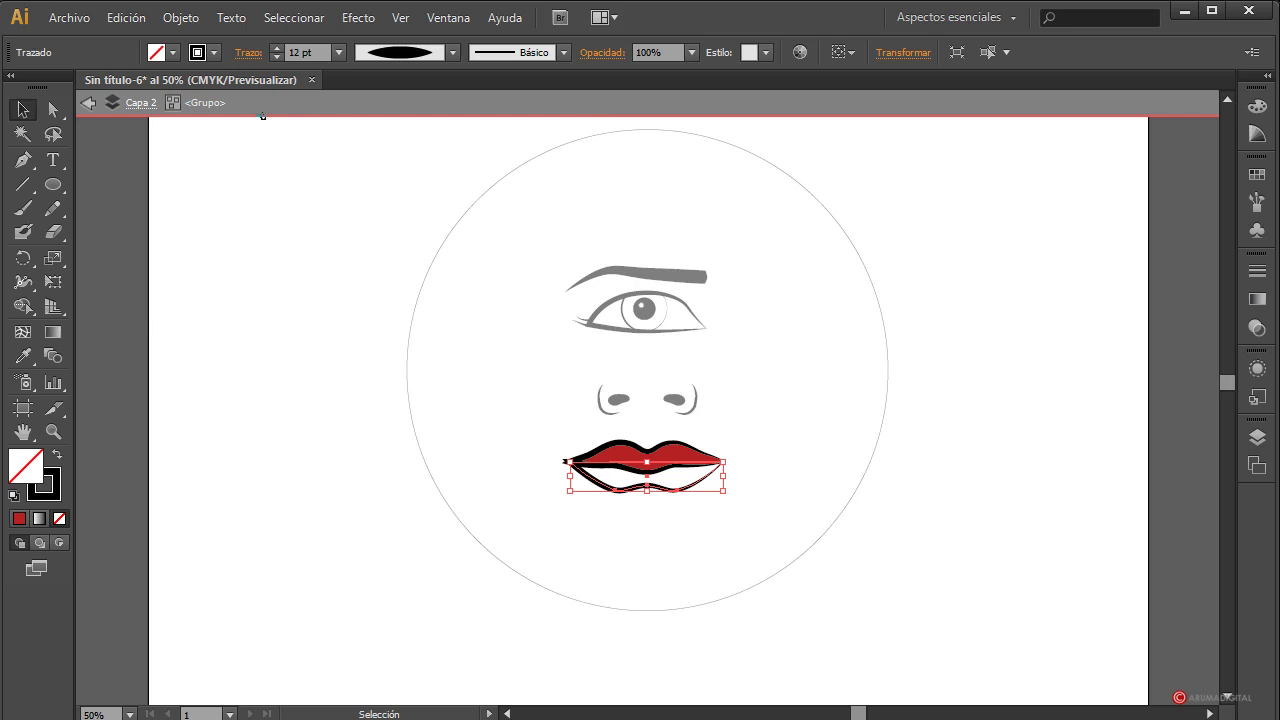
left_click(172, 52)
left_click(23, 86)
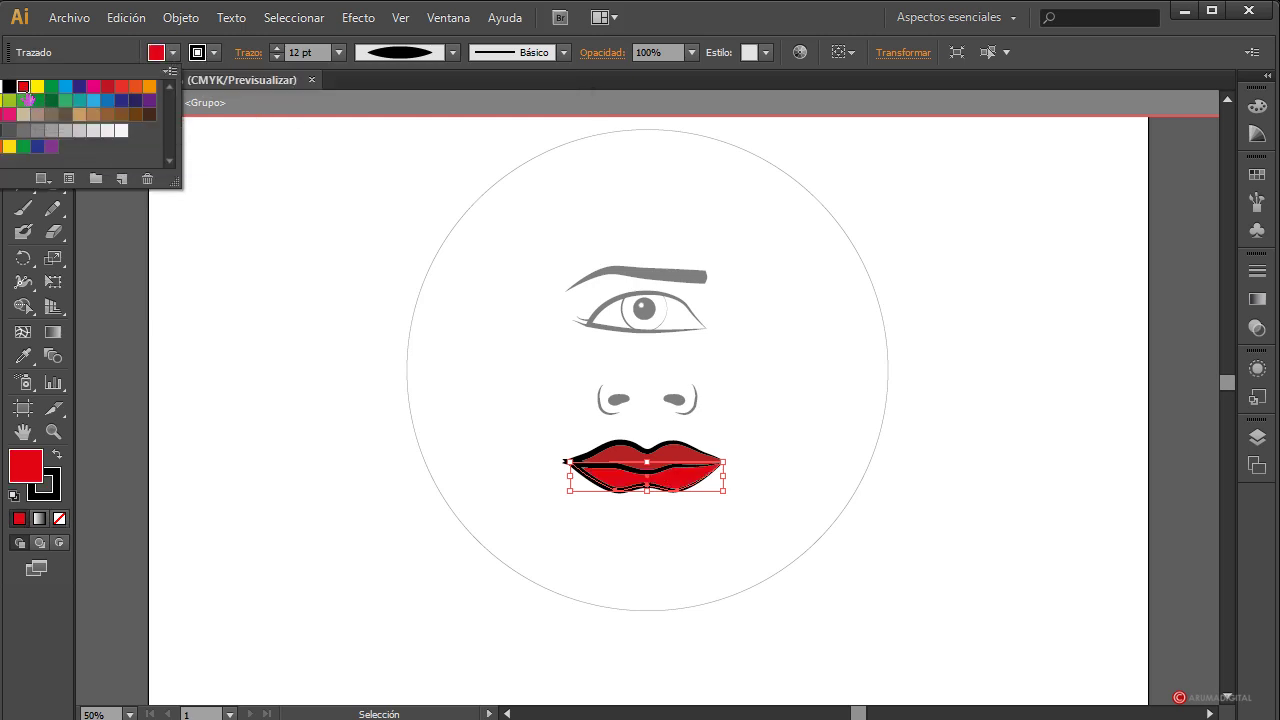
left_click(107, 95)
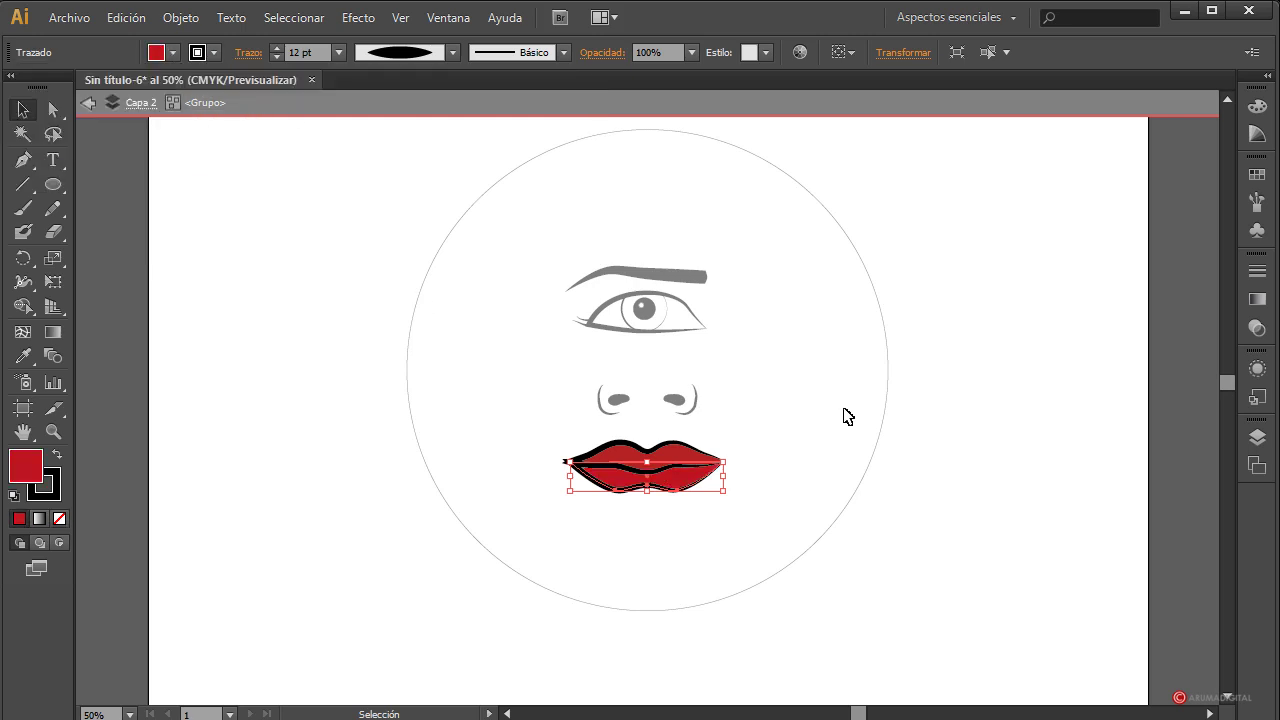
left_click(636, 572)
Darken the lower lip's red fill to a brightness of 58% and leave the lips group's isolation.
left_click(690, 478)
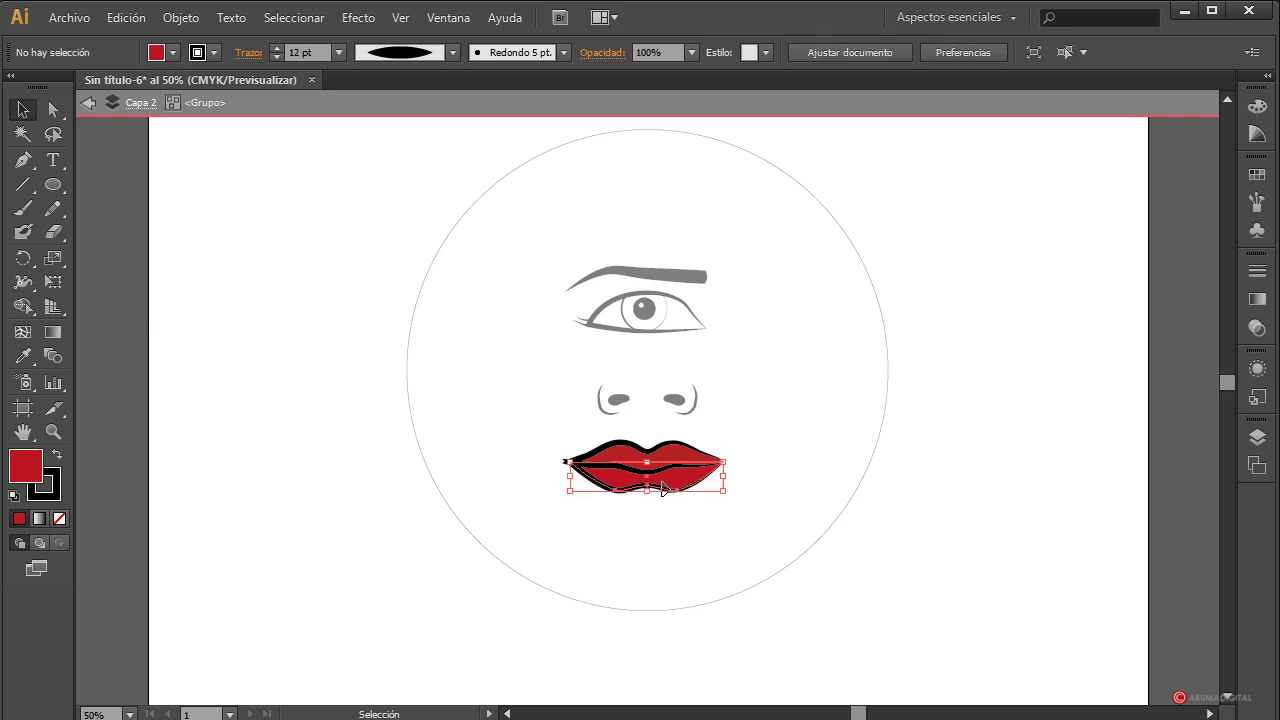
left_click(172, 52)
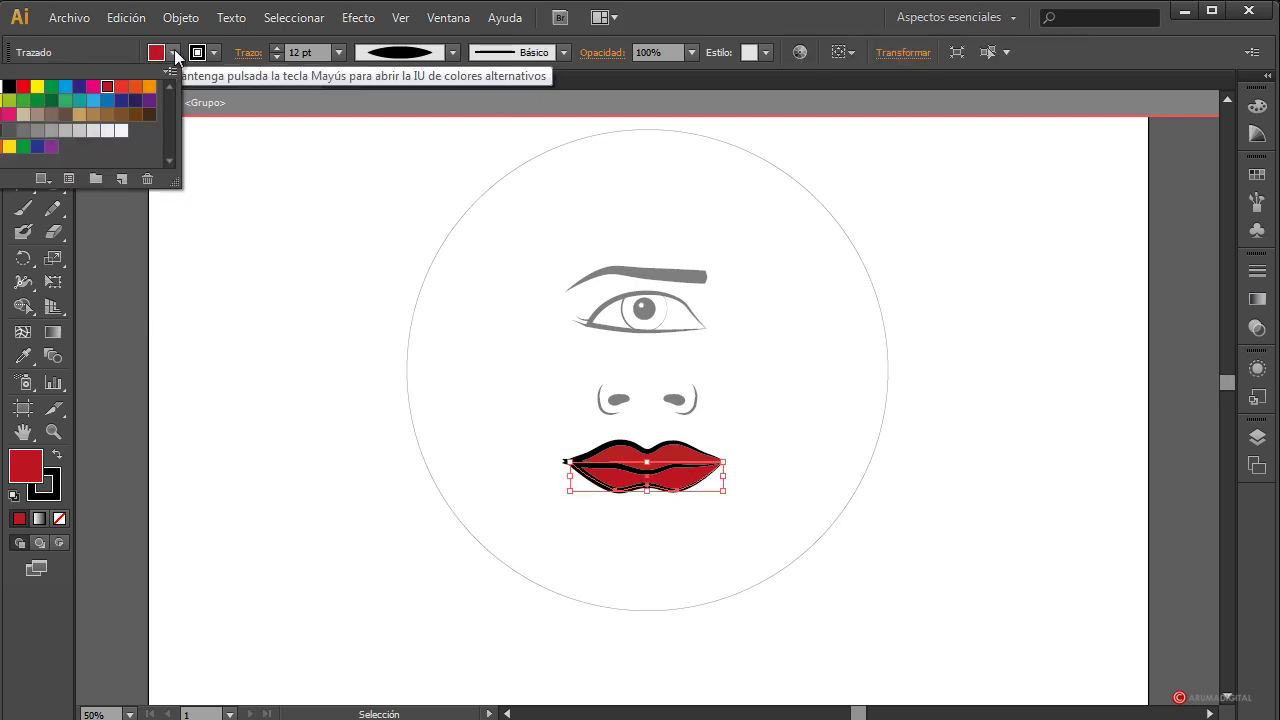
left_click(829, 394)
left_click(817, 399)
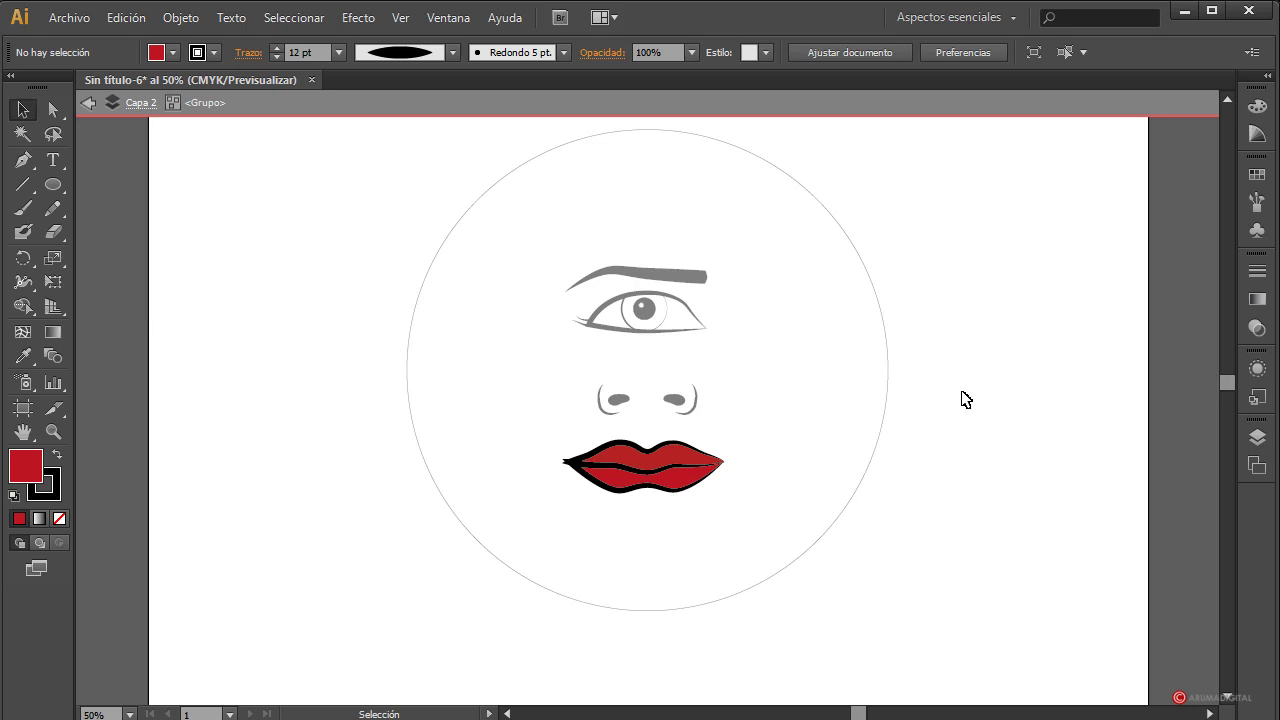
left_click(700, 477)
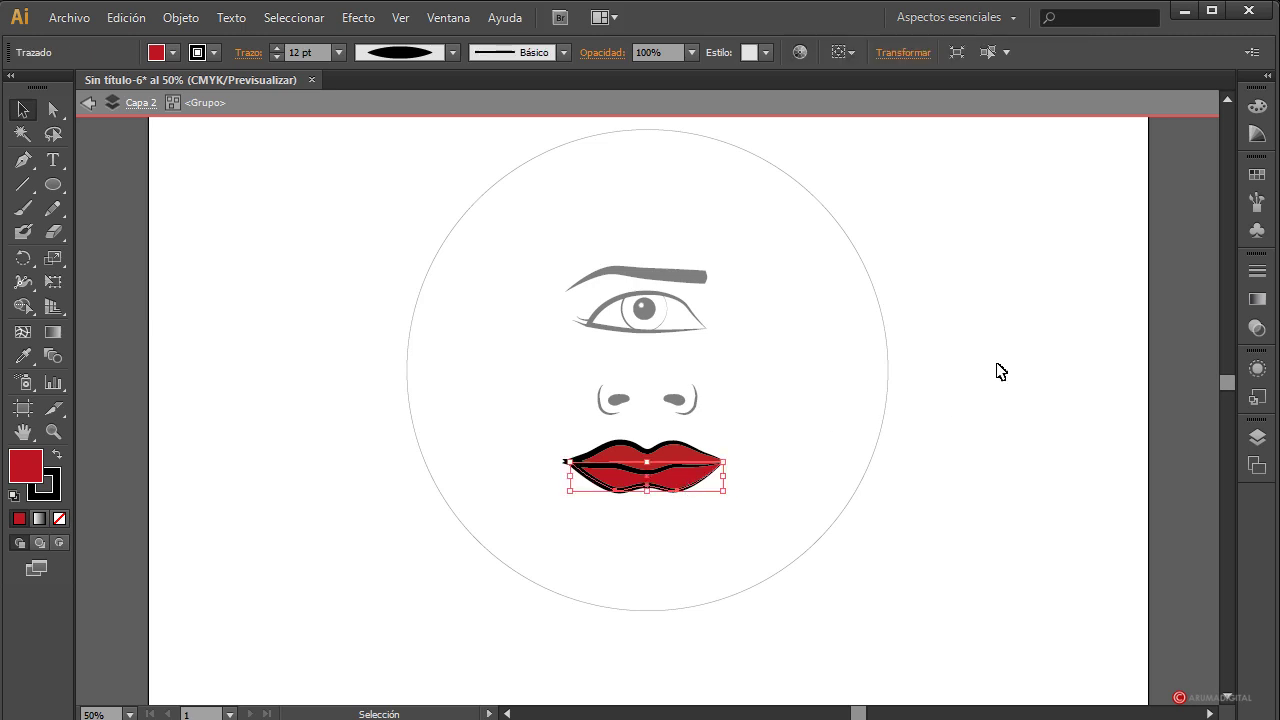
left_click(1257, 108)
left_click_drag(1153, 190, 1136, 189)
double_click(983, 372)
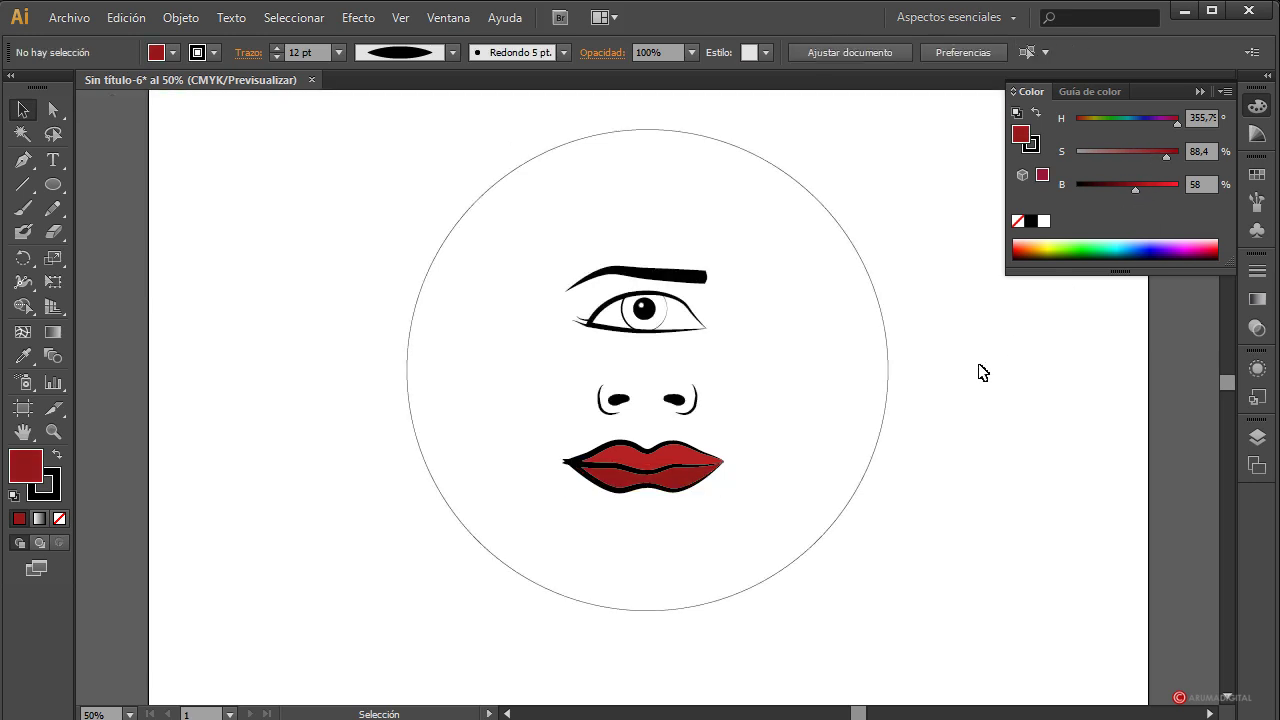
Isolate the eye group and fill the iris with the light blue swatch C=70 M=15 Y=0 K=0.
left_click(669, 314)
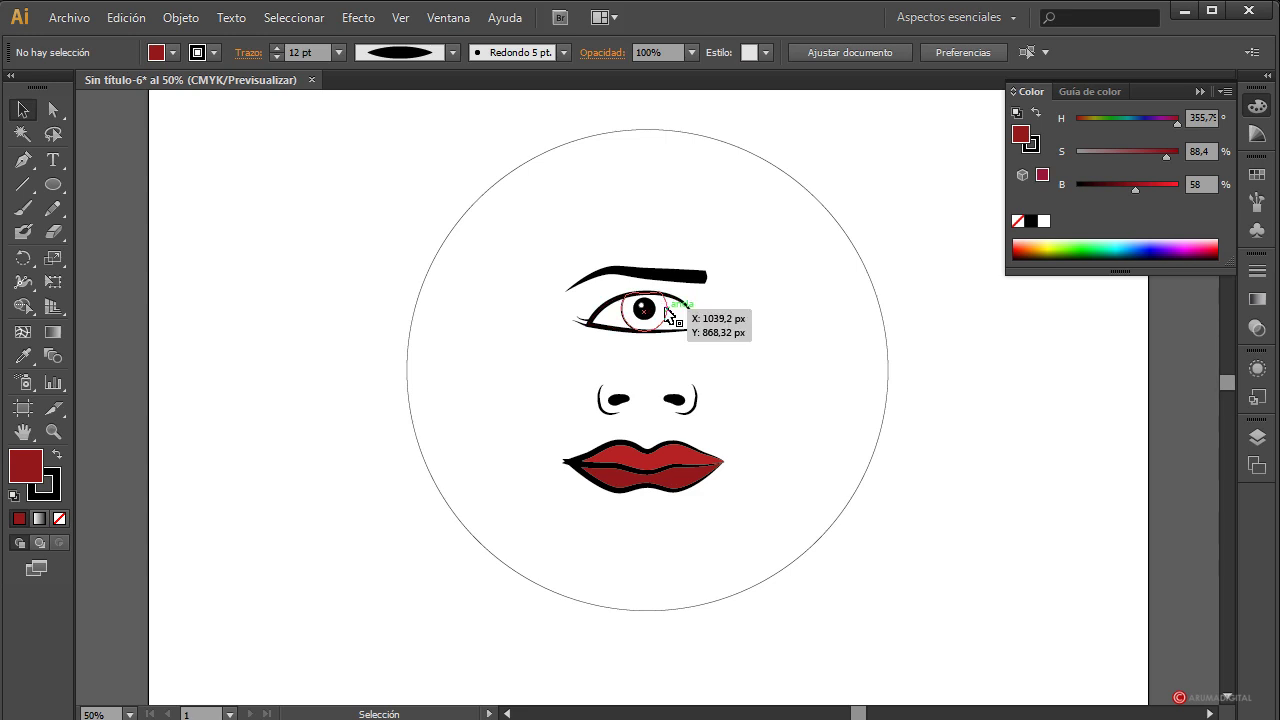
double_click(669, 314)
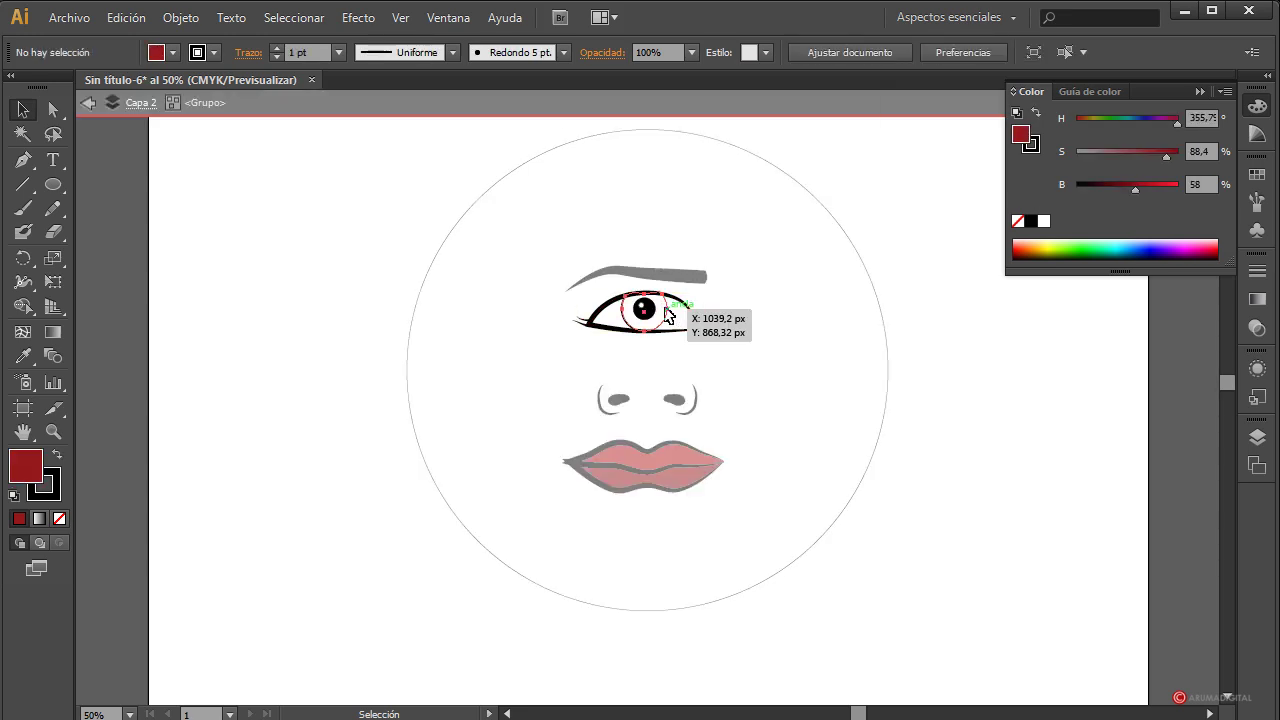
left_click(669, 314)
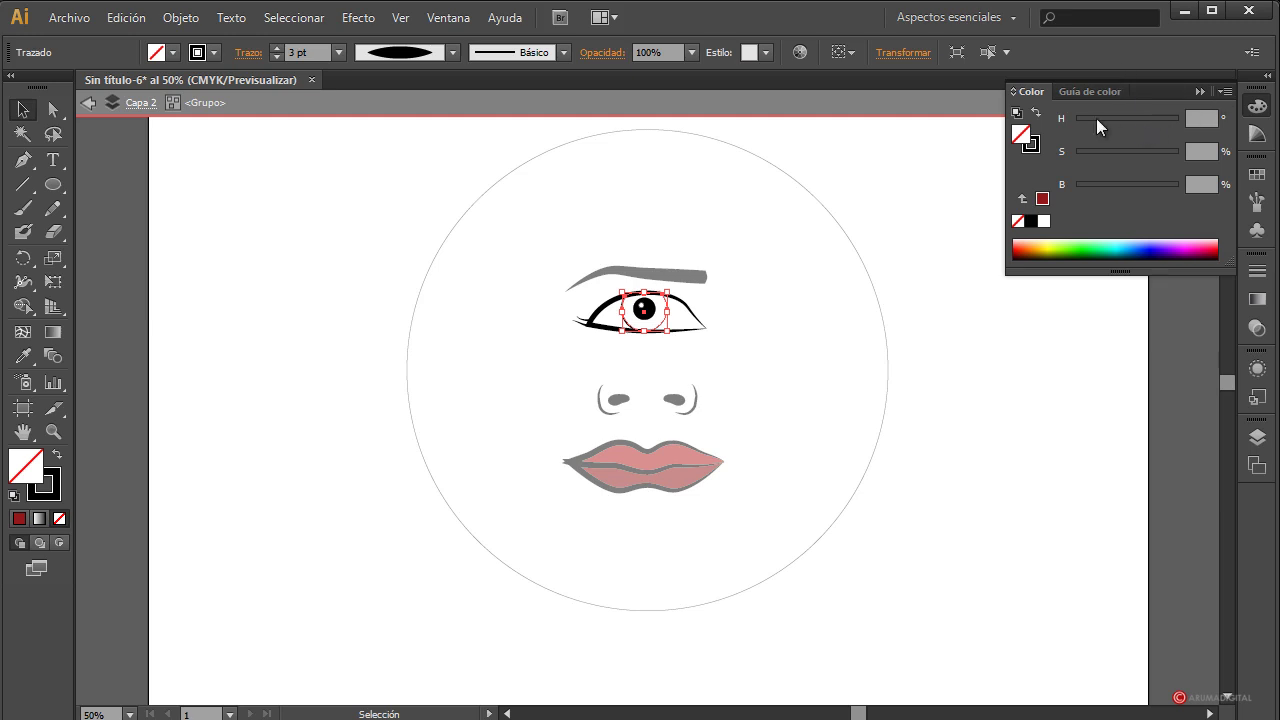
left_click(172, 52)
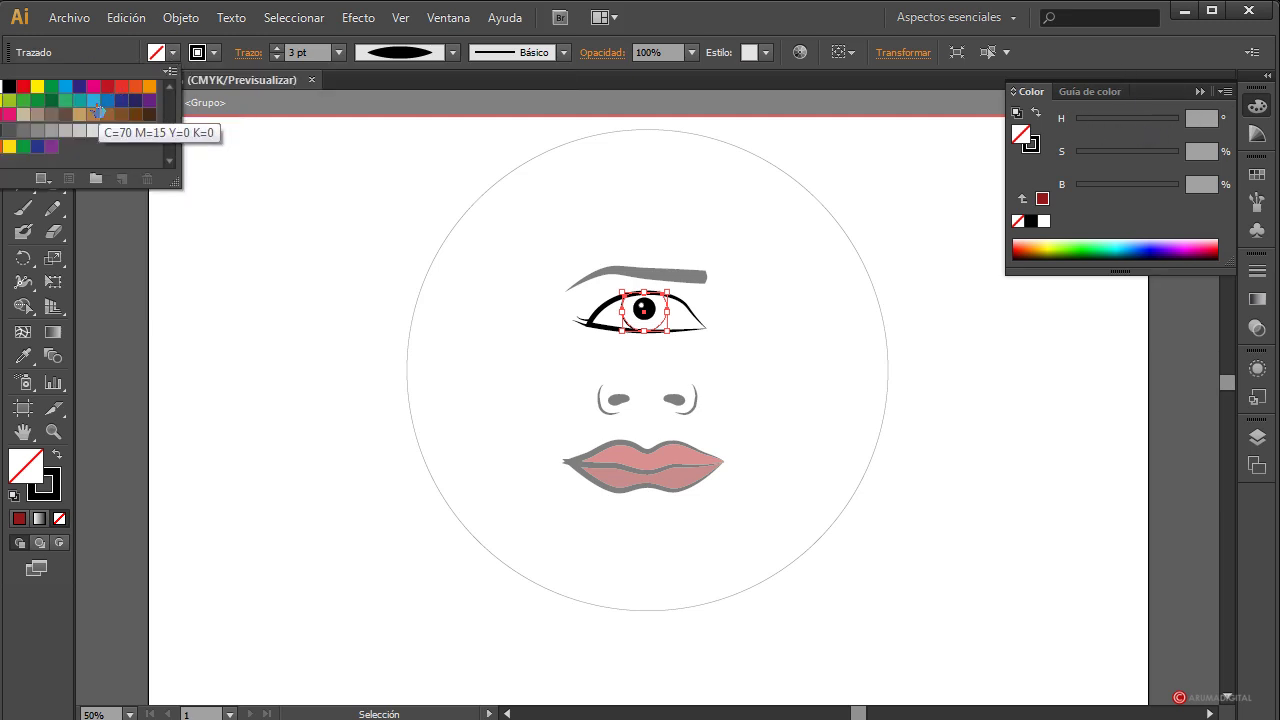
left_click(93, 101)
Lighten the iris fill to 25% saturation and 100% brightness, and leave the eye group's isolation.
left_click(1145, 160)
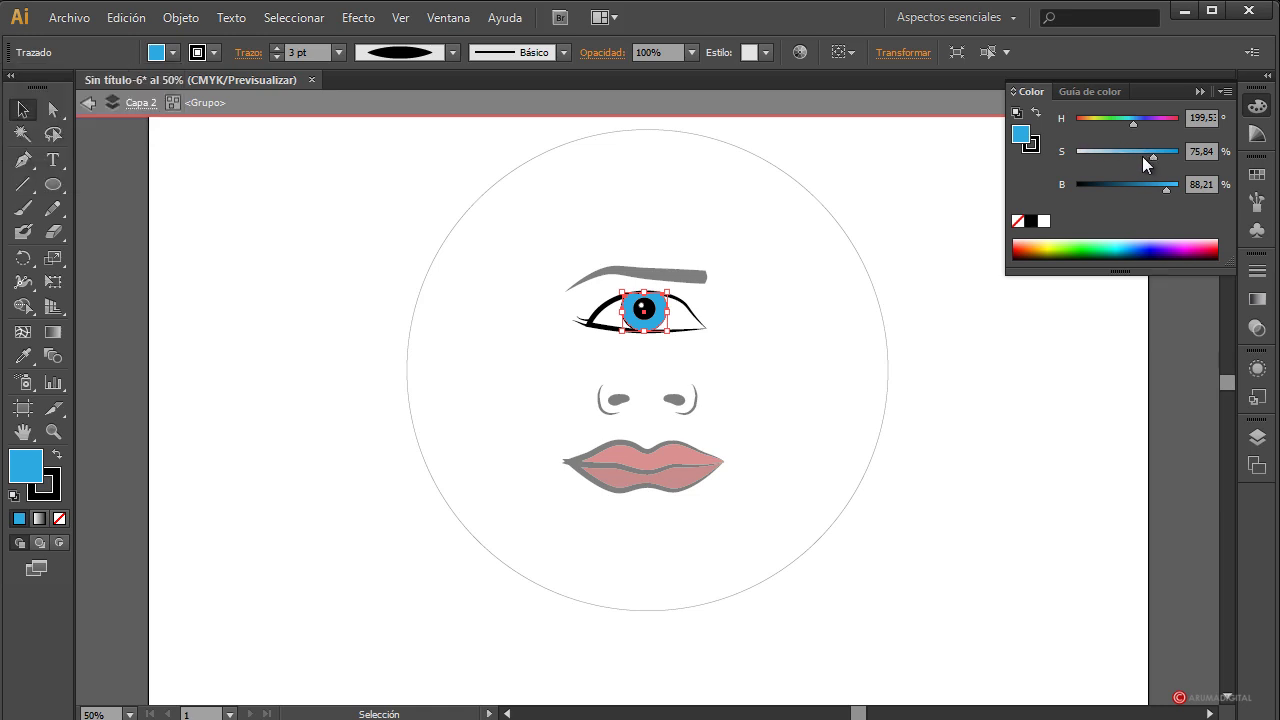
left_click_drag(1140, 156, 1177, 187)
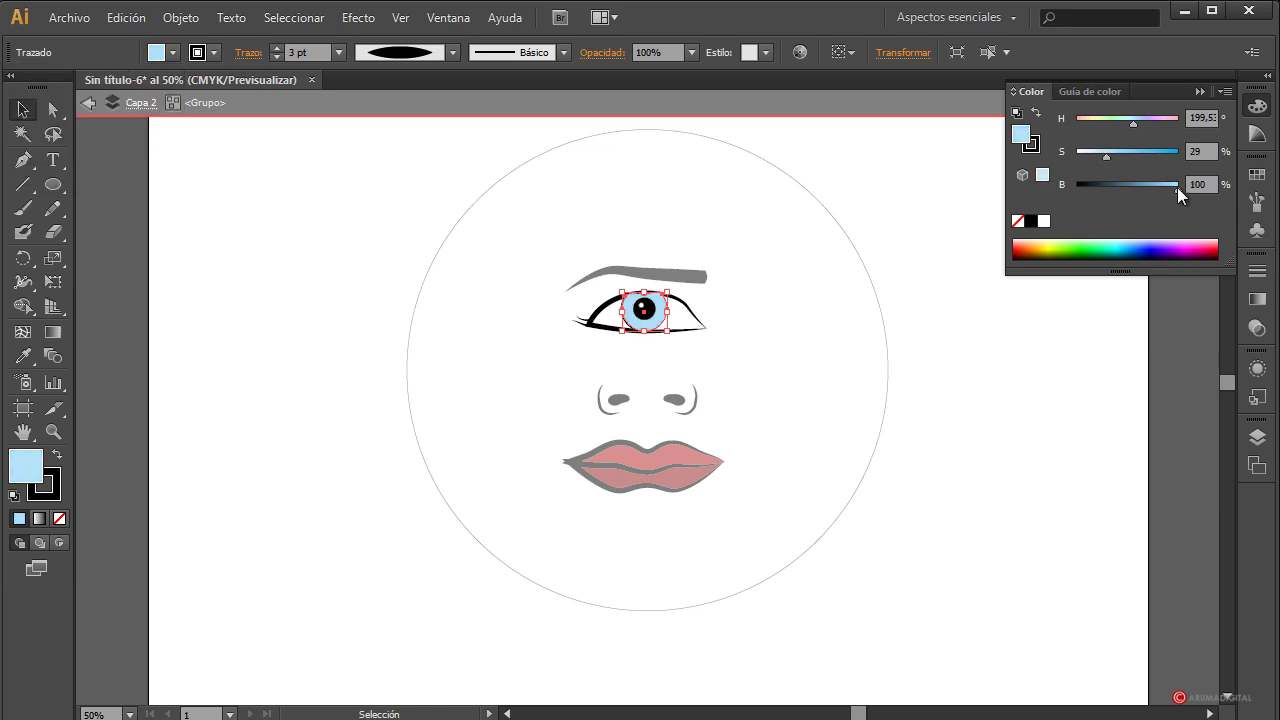
left_click_drag(1104, 157, 1102, 155)
double_click(958, 287)
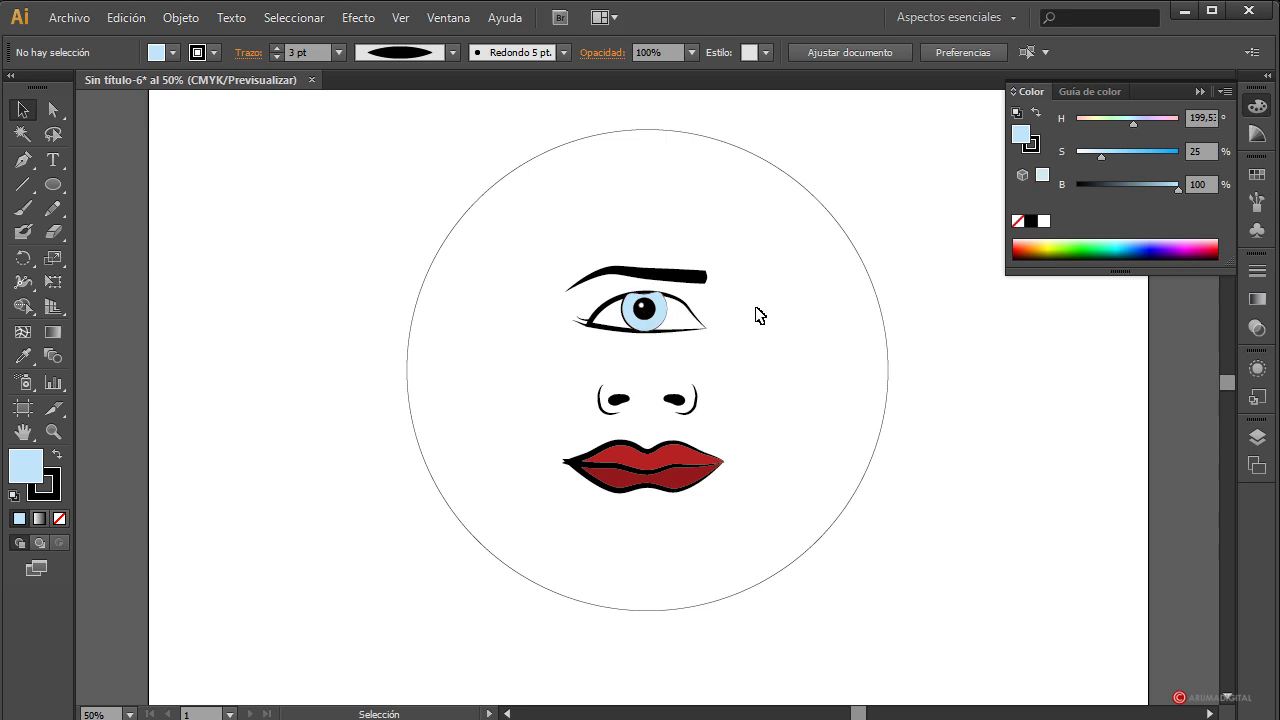
left_click(658, 318)
double_click(648, 320)
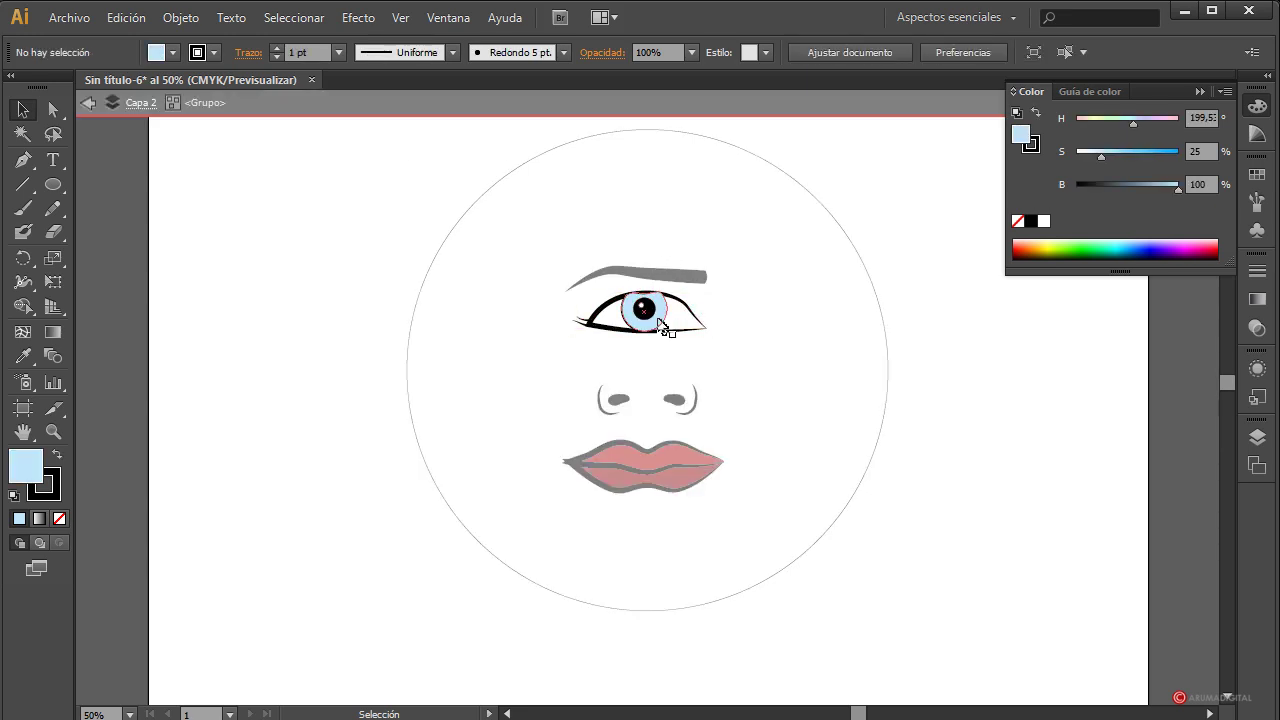
left_click(657, 320)
key("a")
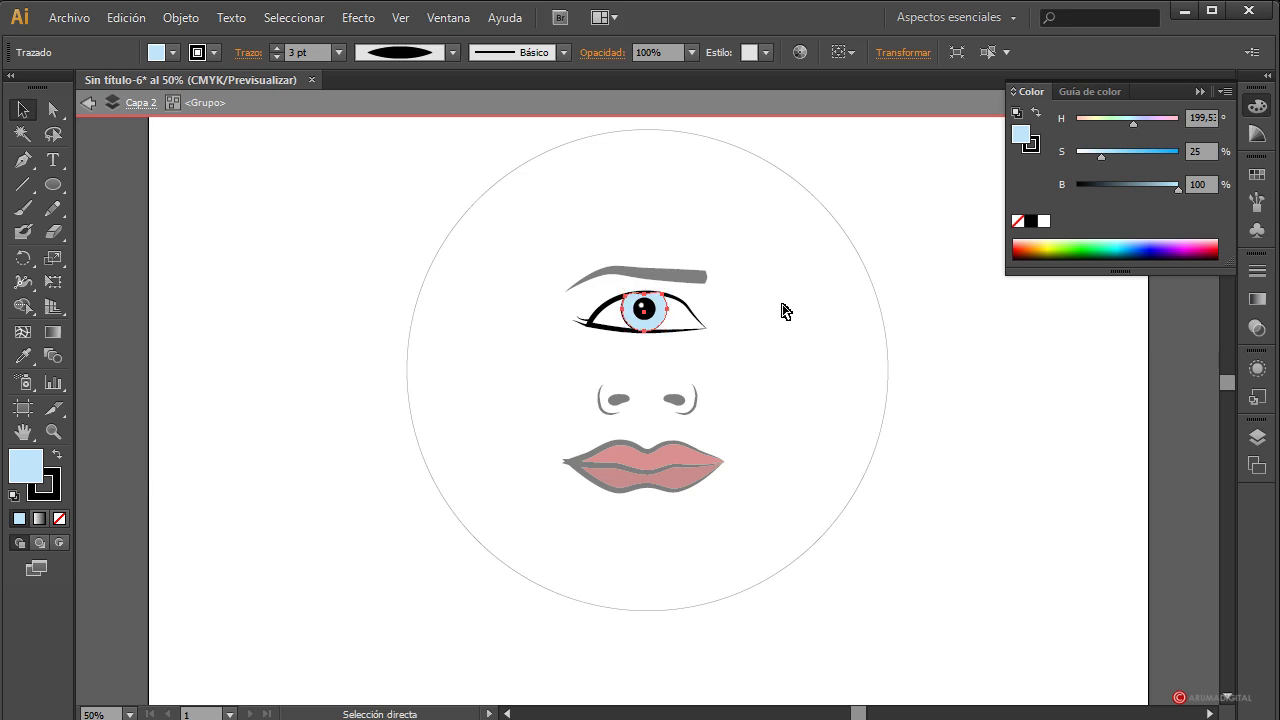
key("ctrl+z")
key("v")
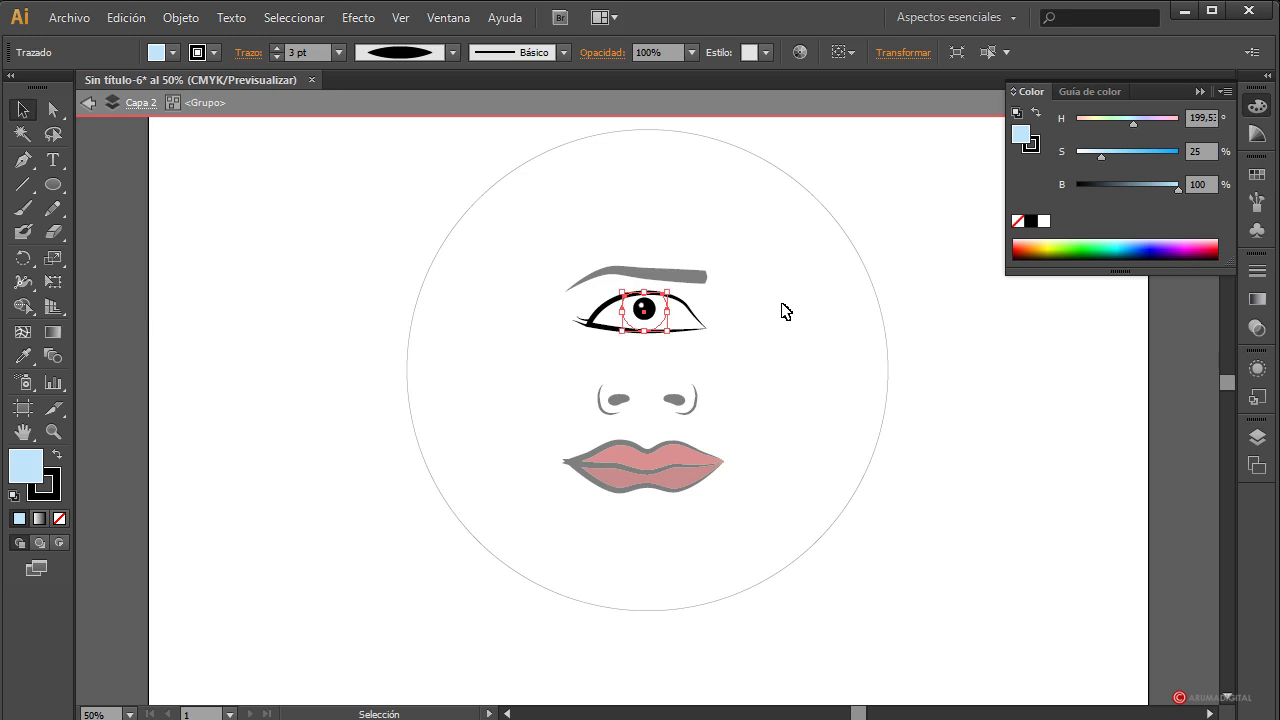
left_click(668, 292)
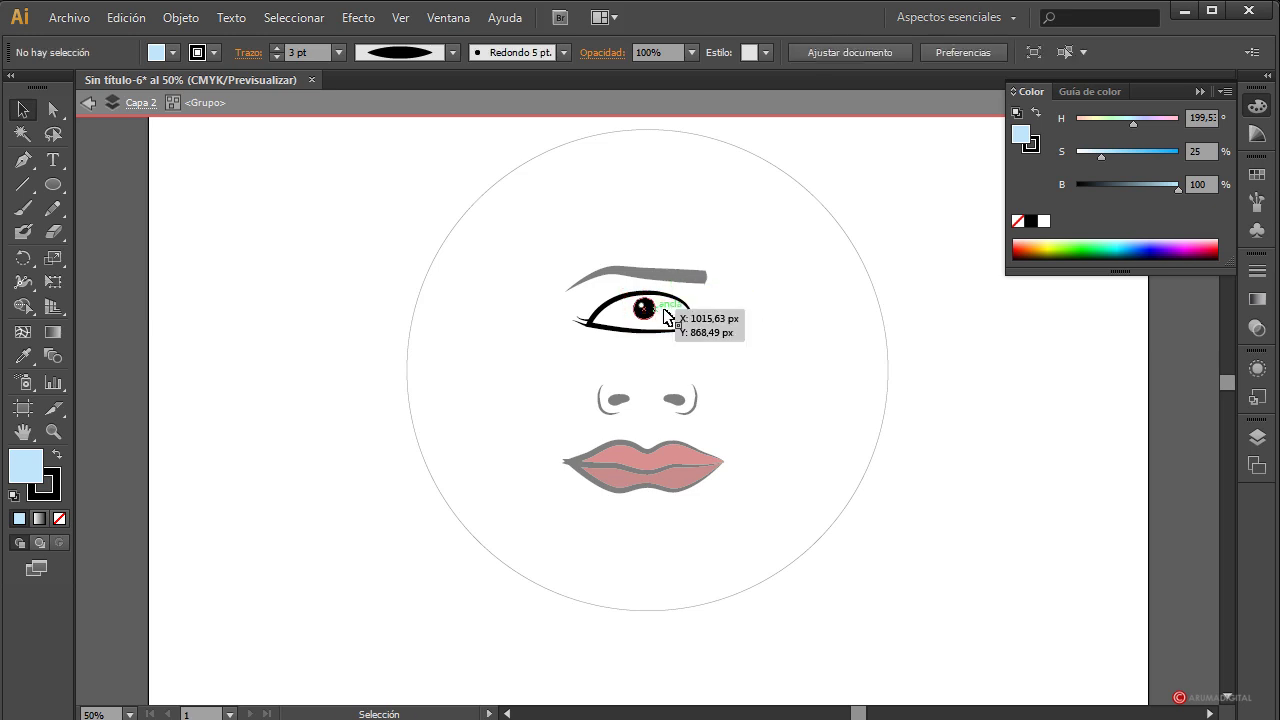
left_click(172, 52)
left_click(4, 88)
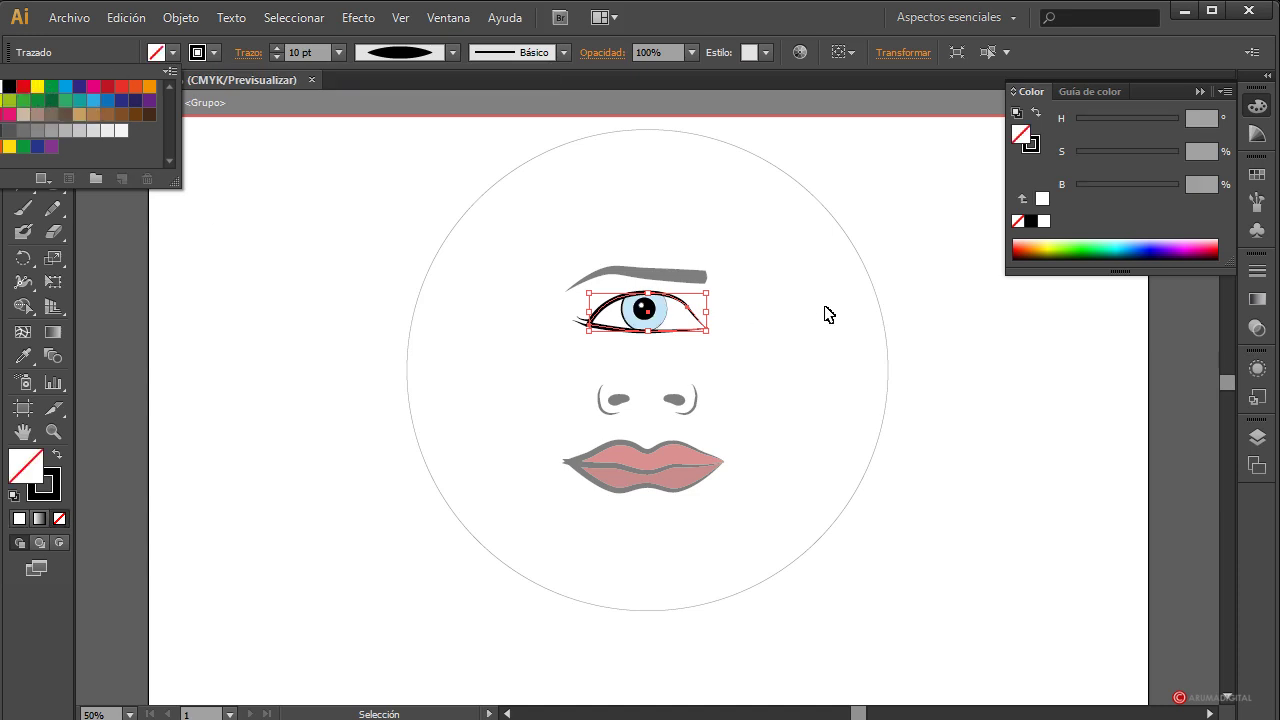
key("Escape")
key("Escape")
left_click(828, 314)
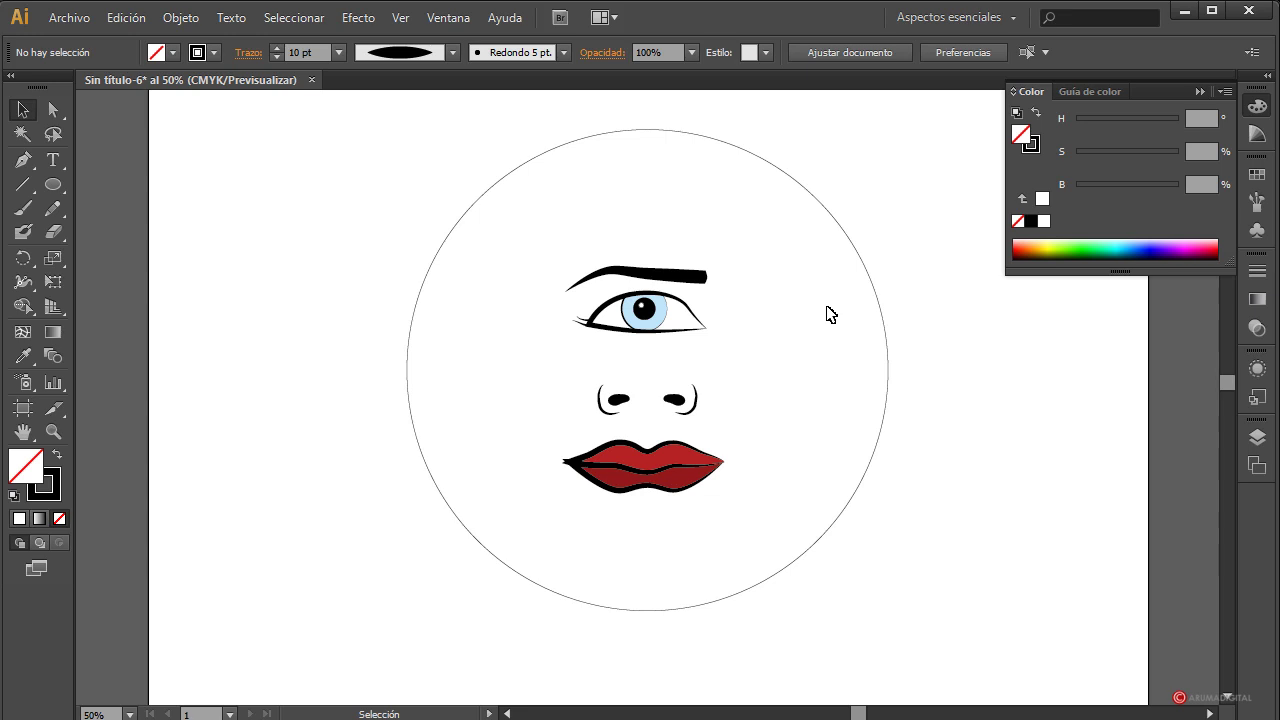
Move the eye and eyebrow together up and to the left half of the face circle.
left_click_drag(745, 234, 685, 328)
left_click_drag(680, 282, 572, 258)
left_click(686, 309)
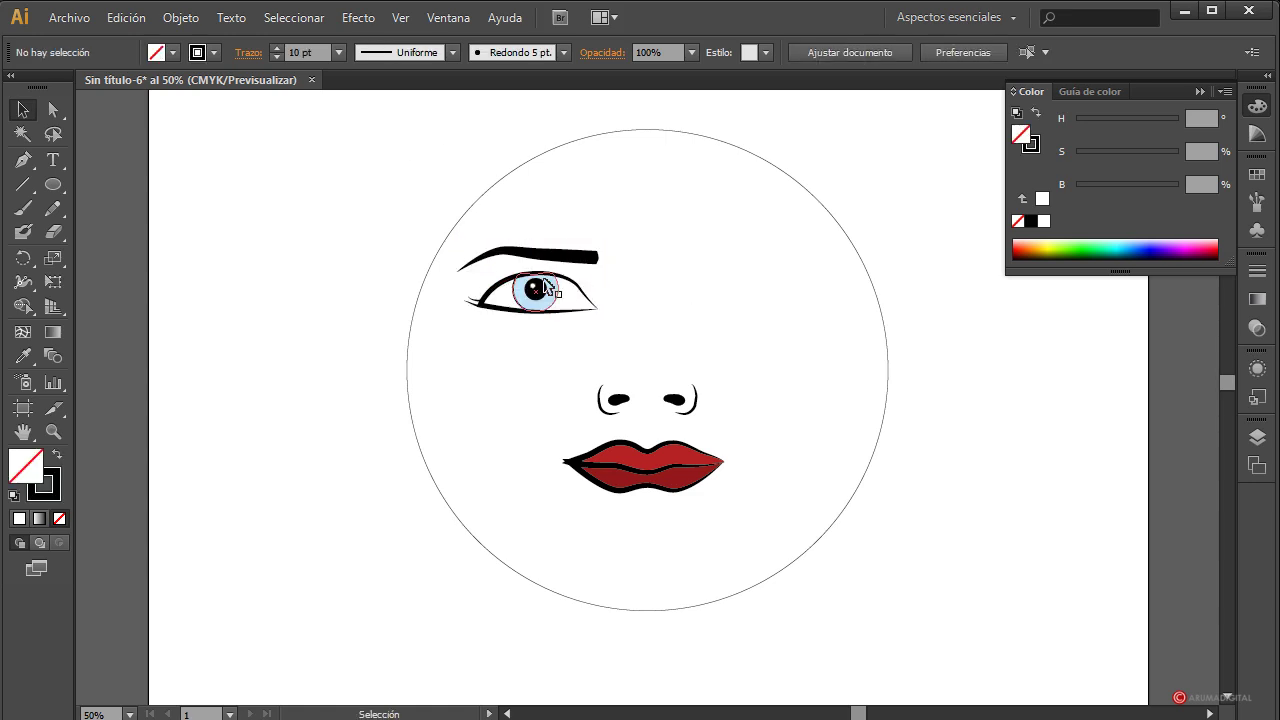
Reflect a copy of the eye group across the vertical axis and move the copy to the right half of the face.
left_click(512, 304)
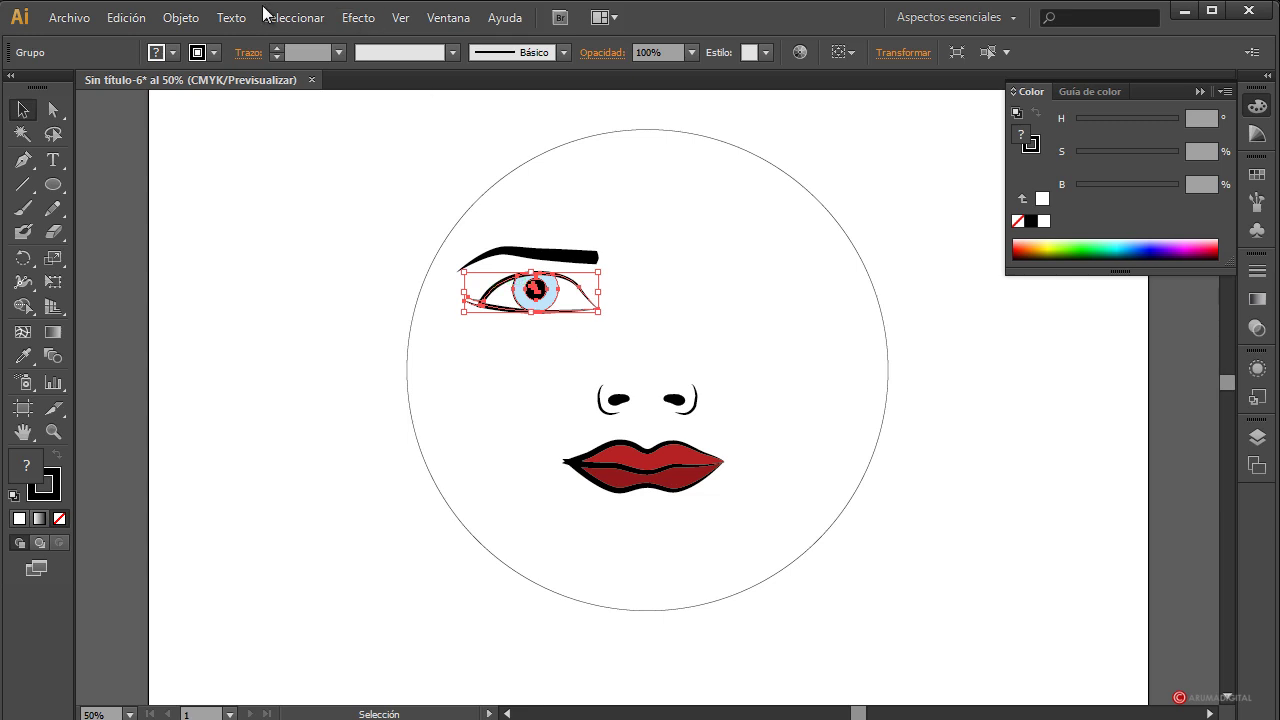
left_click(181, 17)
mouse_move(428, 48)
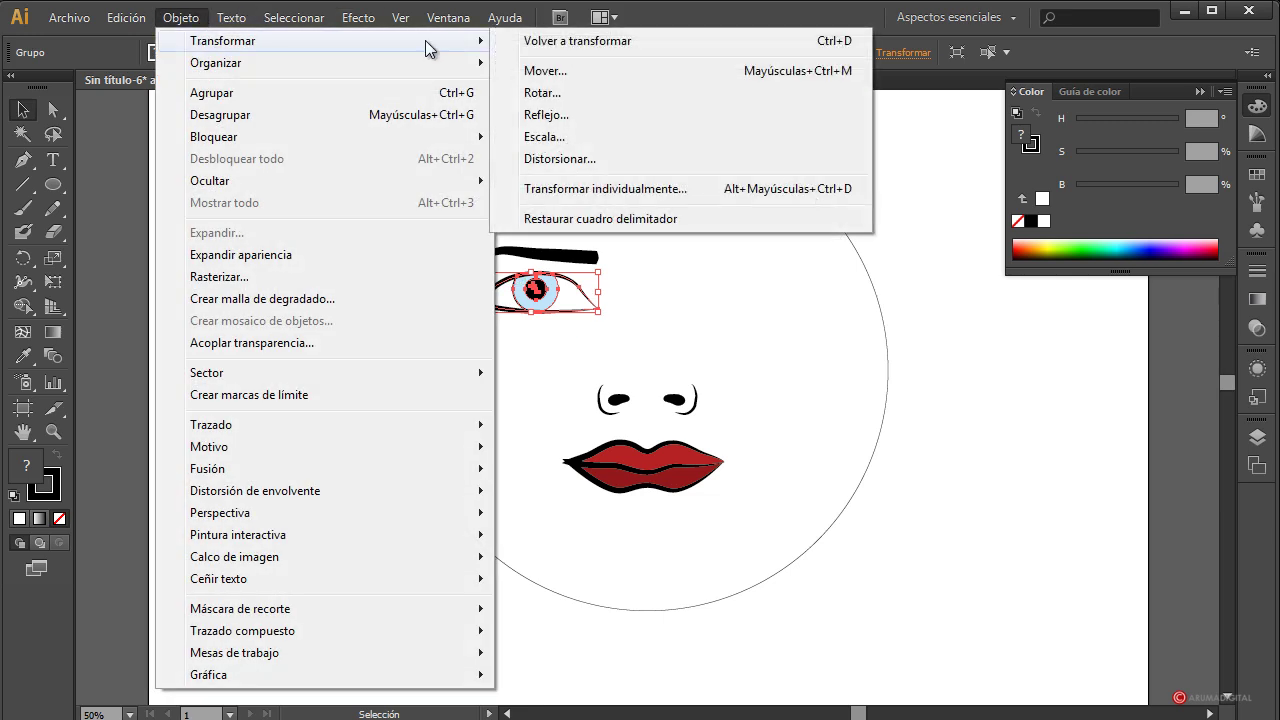
left_click(546, 114)
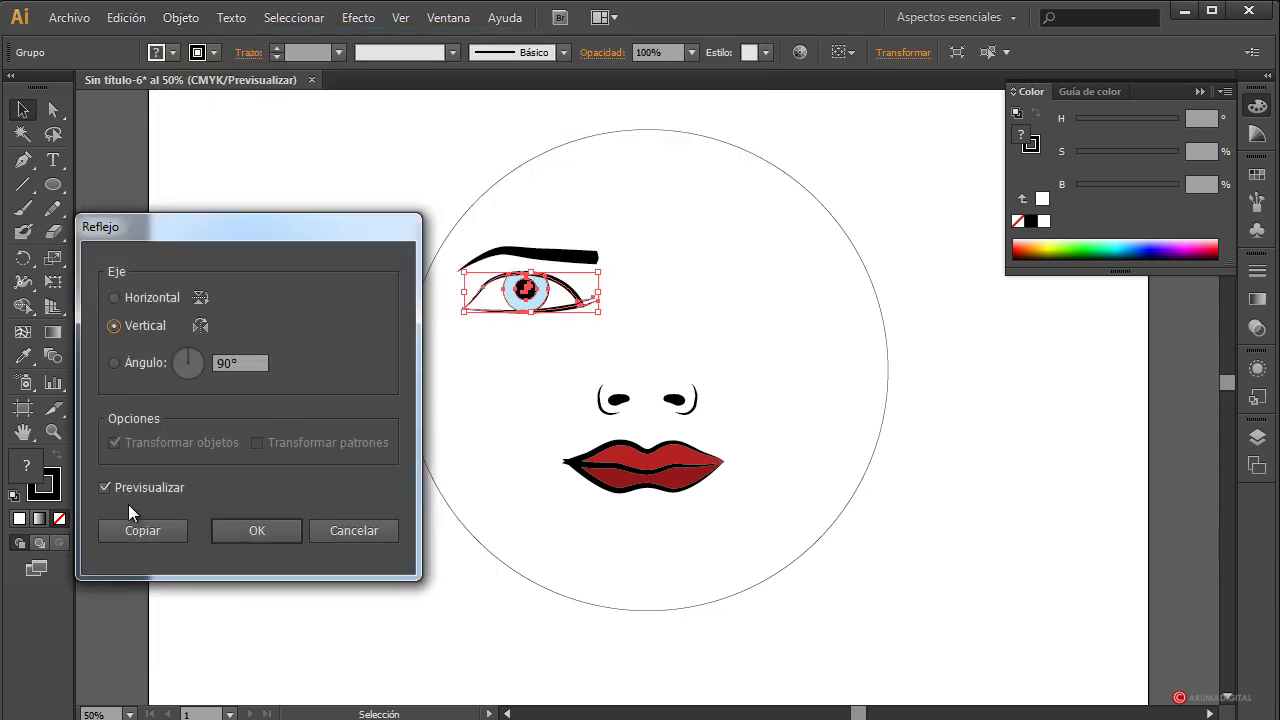
left_click(142, 530)
left_click_drag(564, 287, 744, 281)
left_click(822, 398)
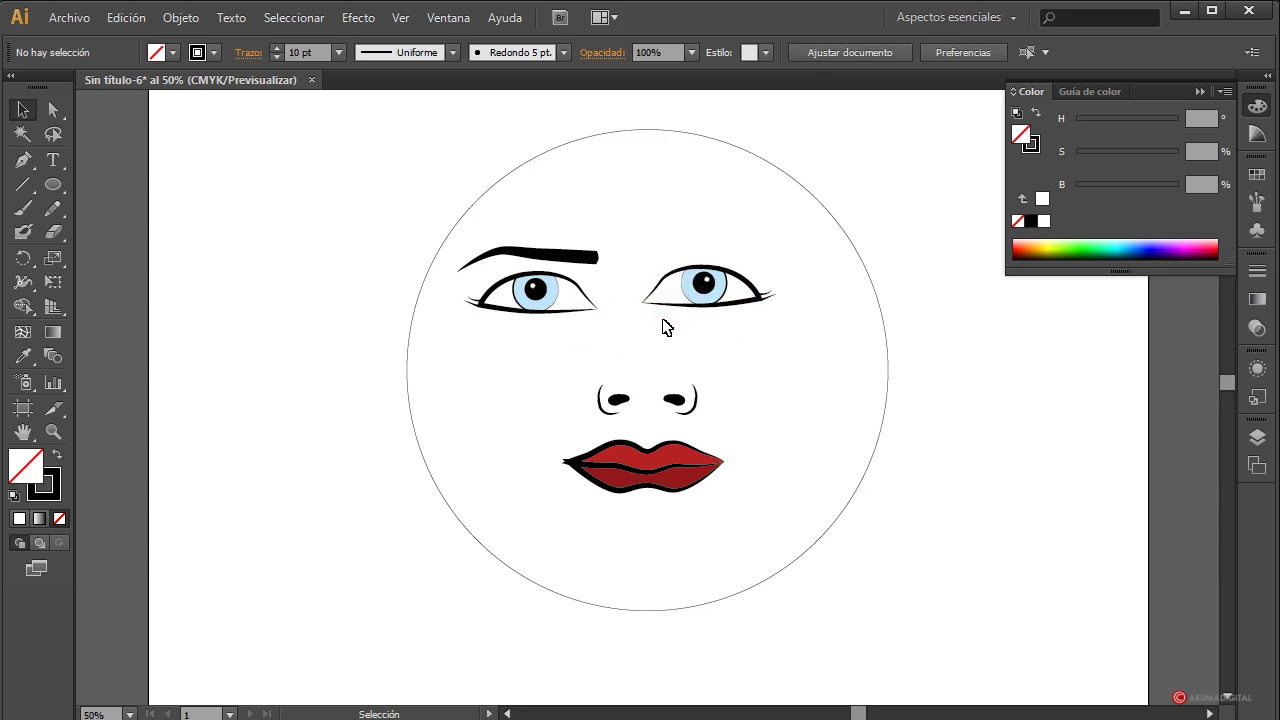
Move the mirrored eye further right and level it with the original eye.
left_click(731, 309)
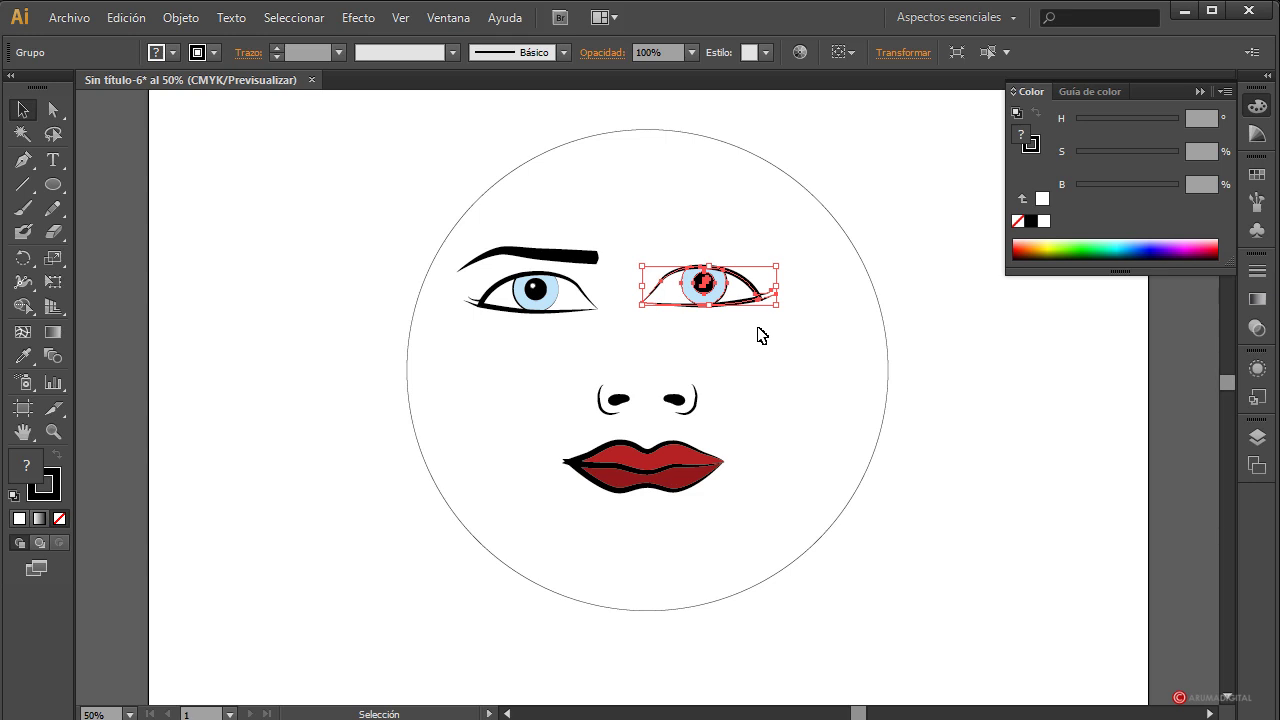
left_click(760, 335)
left_click_drag(757, 303, 812, 315)
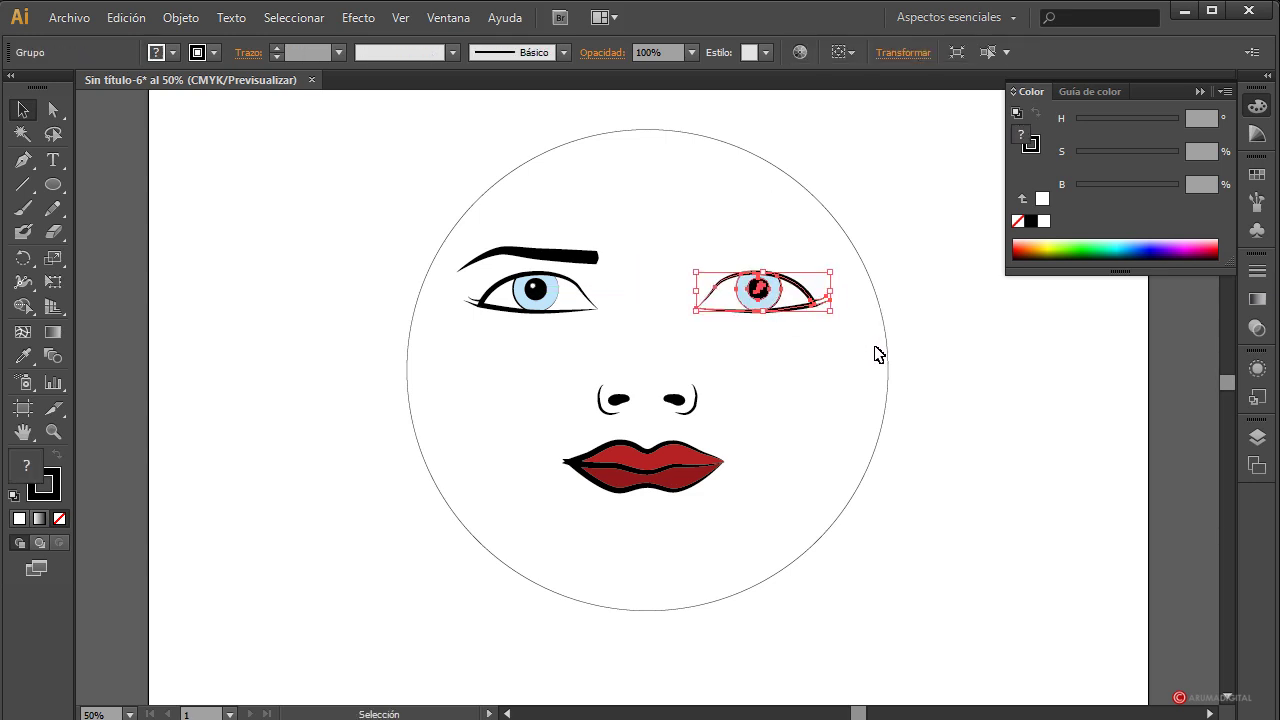
left_click(876, 354)
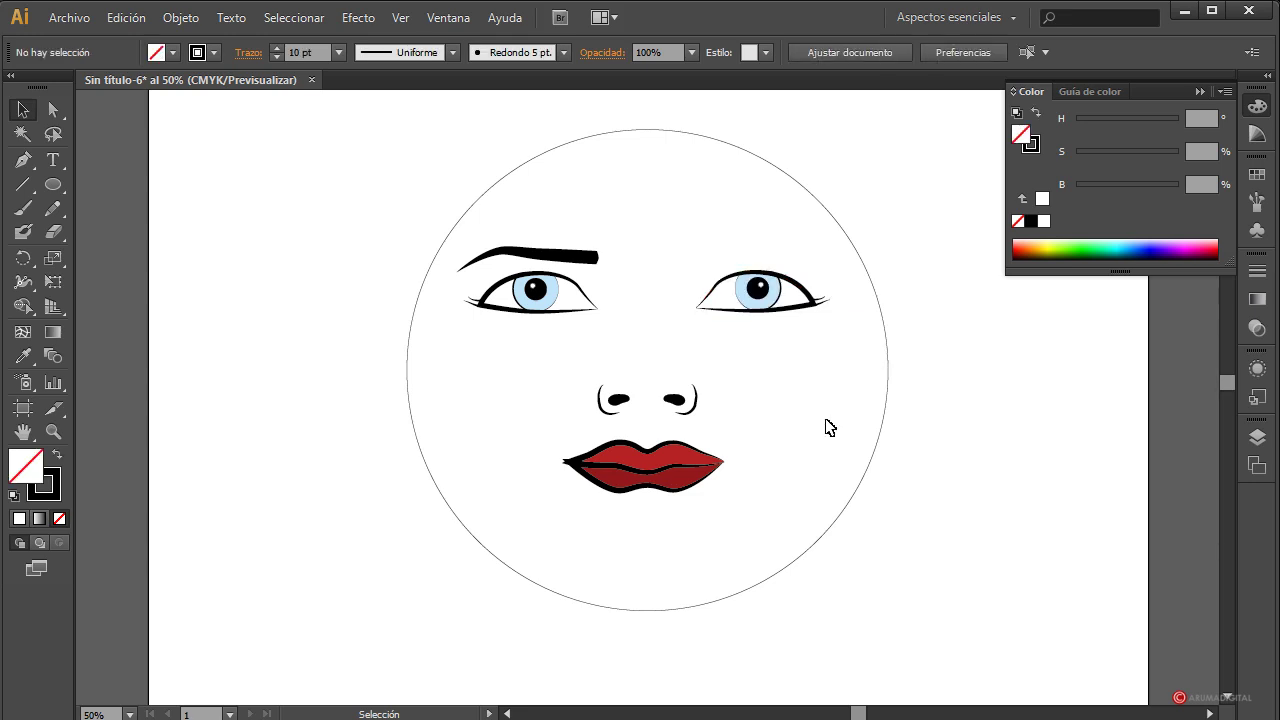
Isolate the mirrored eye and reposition the white highlight on its pupil to match the original eye.
double_click(770, 297)
left_click(762, 290)
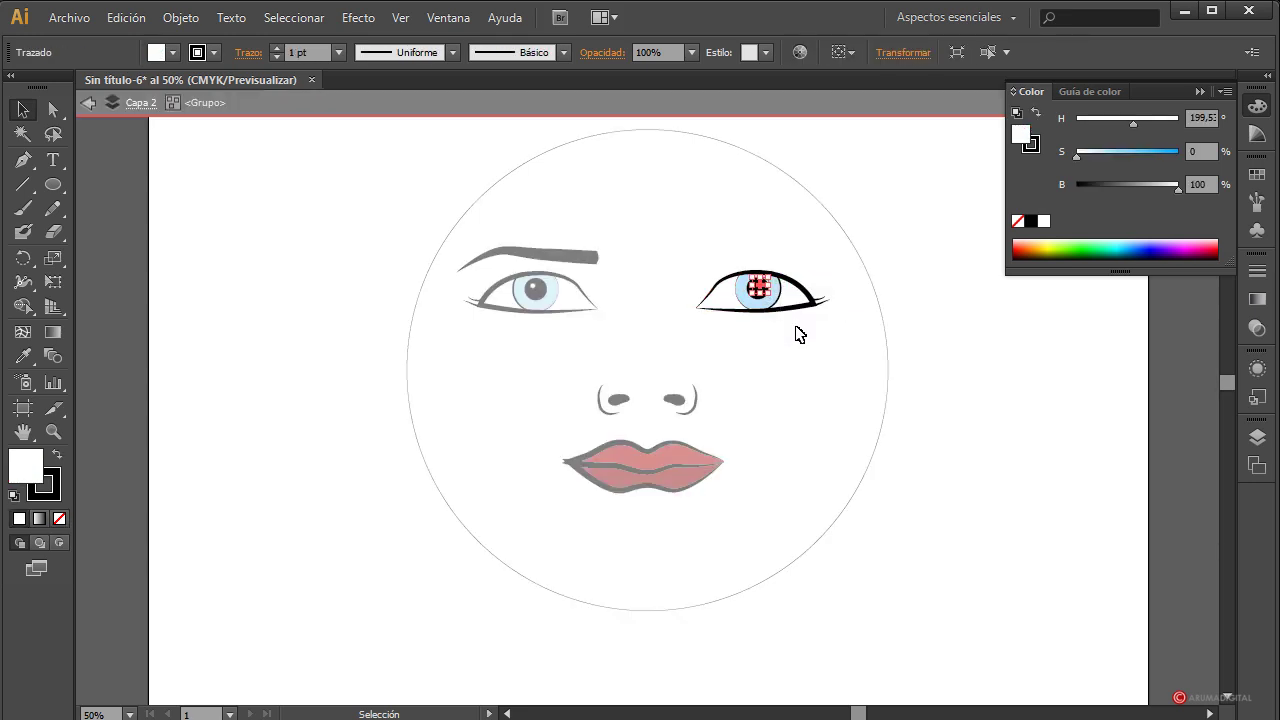
left_click(800, 336)
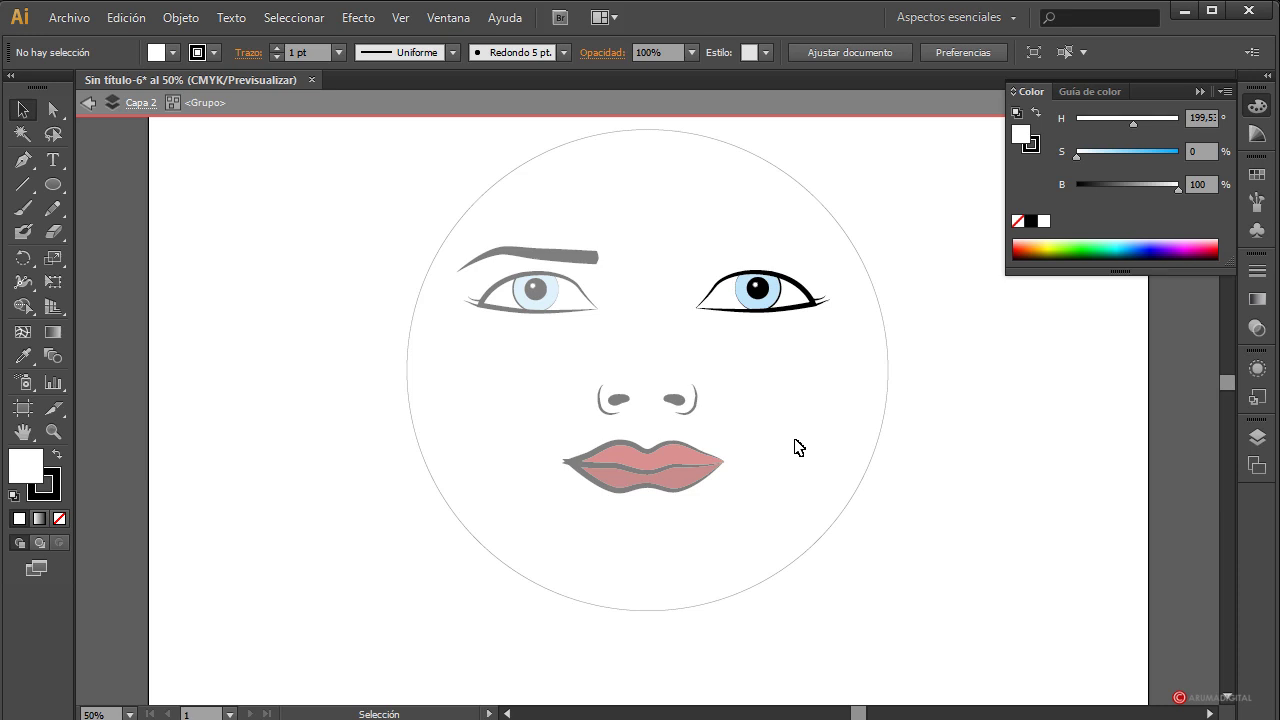
left_click(766, 290)
left_click(818, 420)
double_click(818, 432)
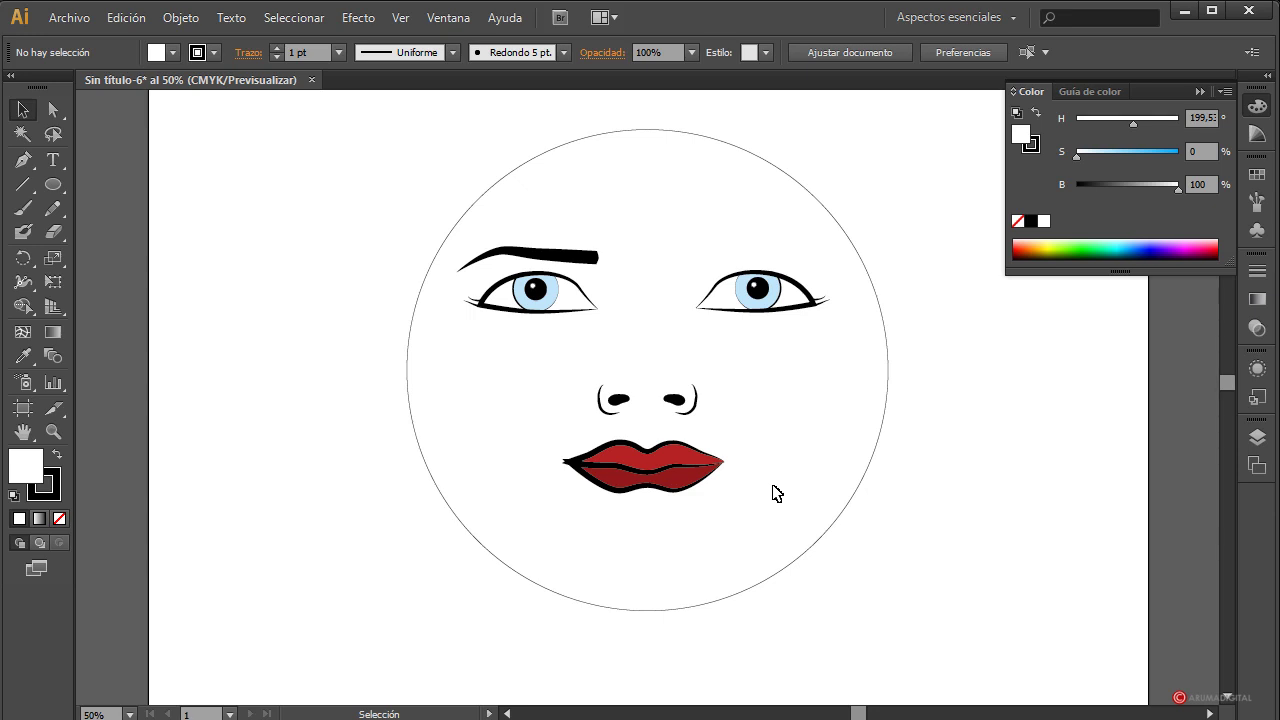
Move the lips slightly down, away from the nose.
left_click(687, 484)
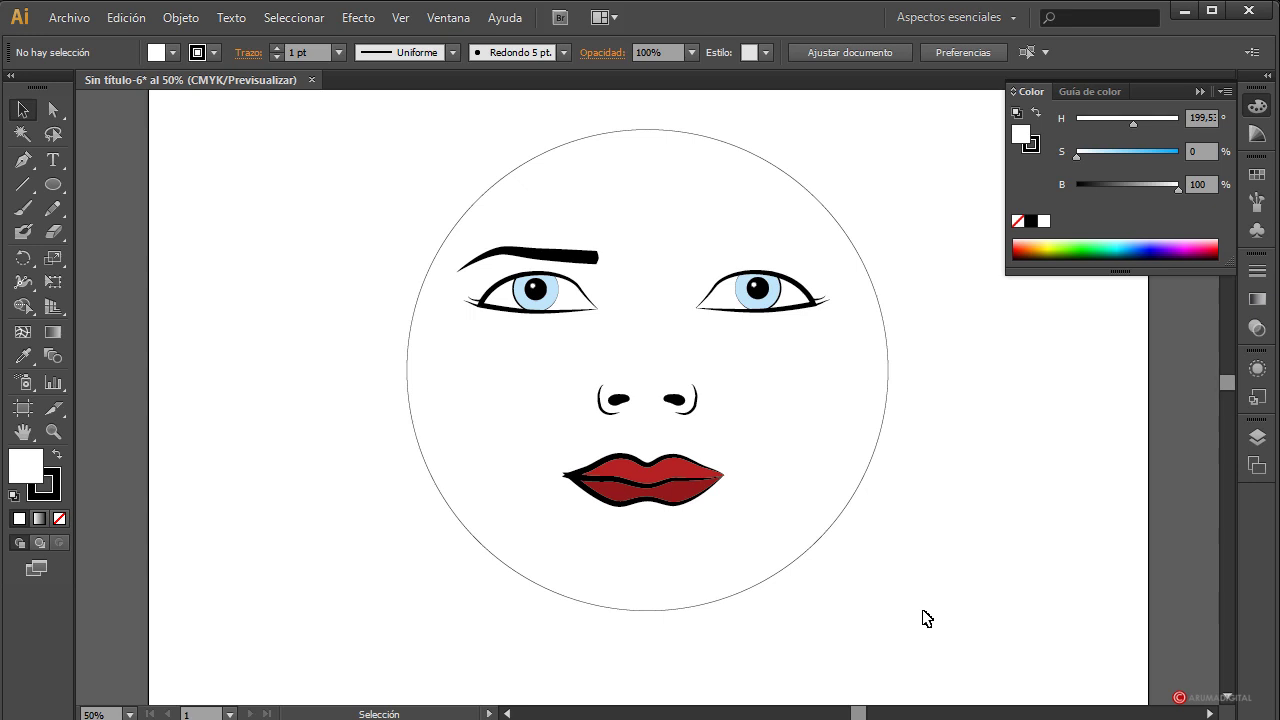
Reflect a copy of the eyebrow across the vertical axis.
left_click(572, 252)
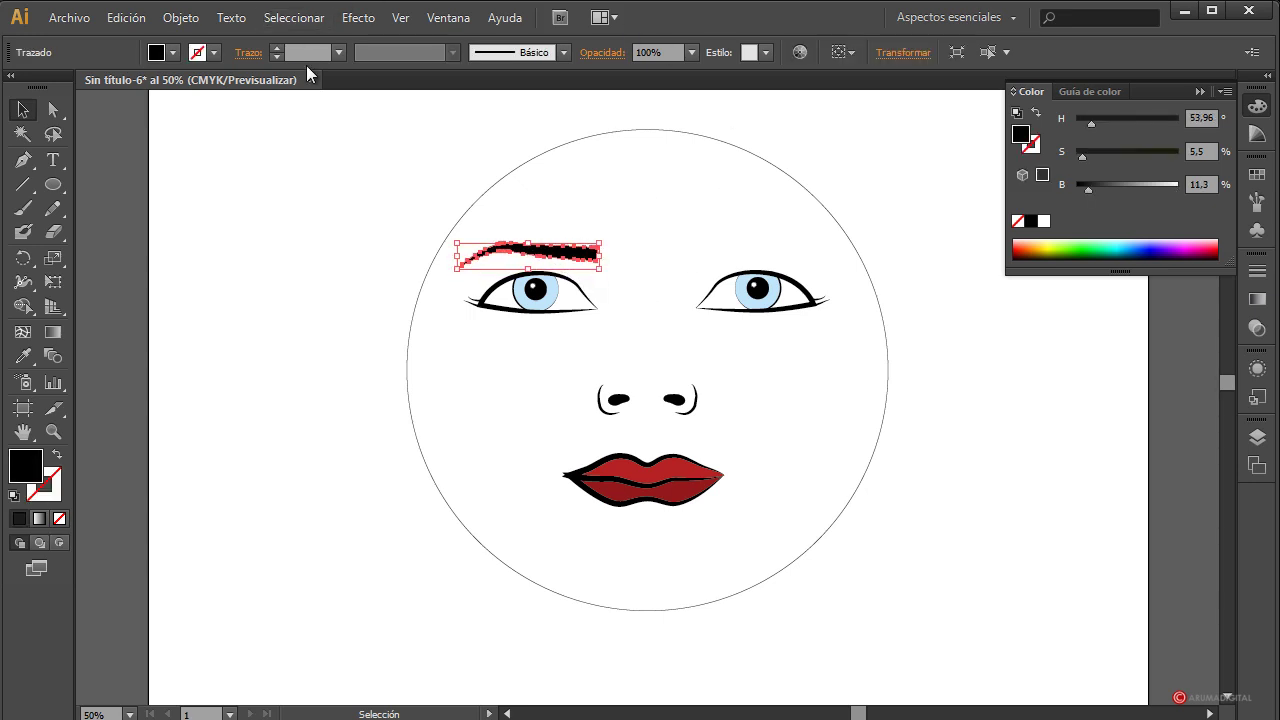
left_click(183, 20)
mouse_move(400, 41)
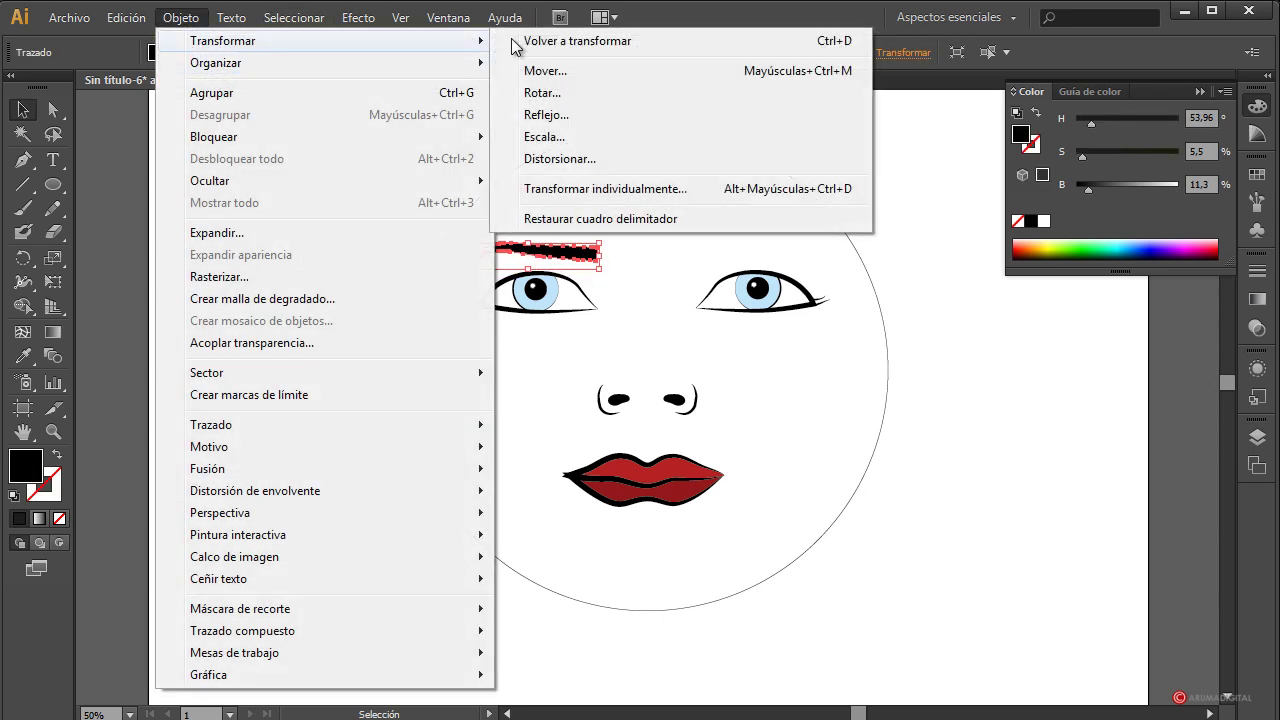
left_click(557, 117)
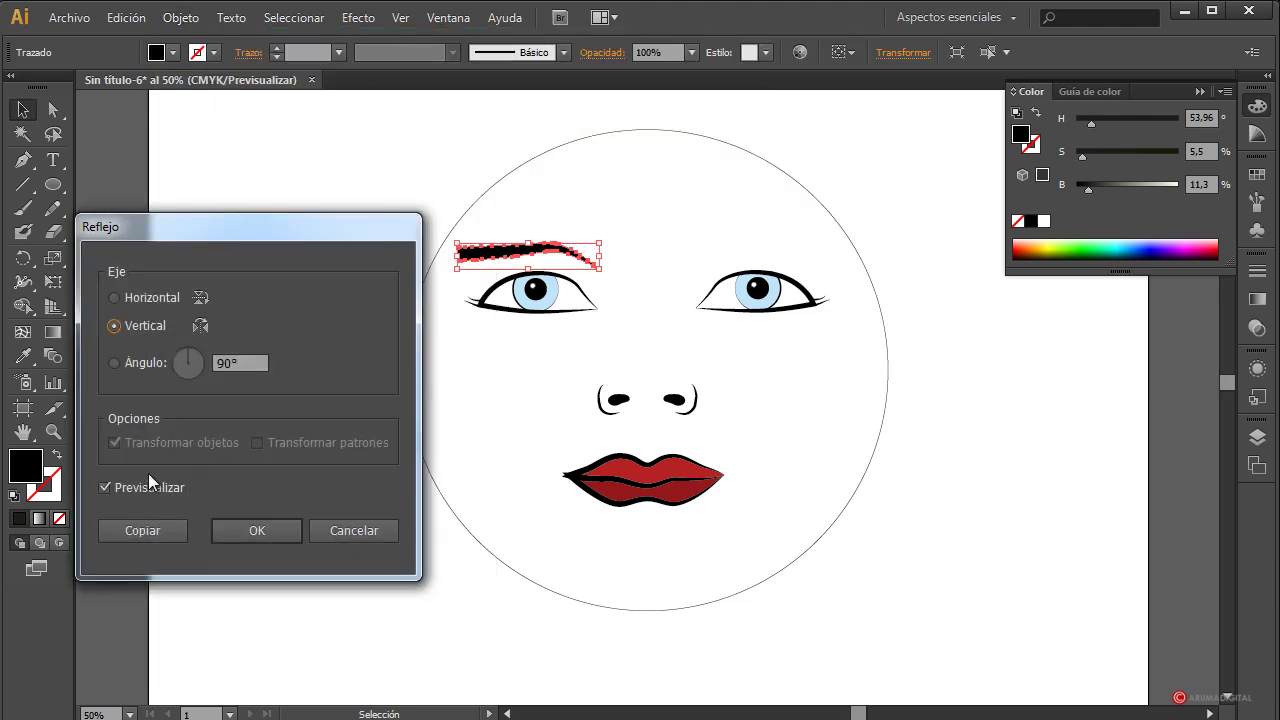
left_click(142, 530)
Move the mirrored eyebrow horizontally until it sits above the right eye.
key("shift+Right")
key("shift+Right")
key("shift+Right")
key("shift+Right")
key("shift+Right")
key("shift+Right")
key("shift+Right")
key("shift+Right")
key("shift+Right")
key("shift+Right")
key("shift+Right")
key("shift+Right")
key("shift+Right")
key("shift+Right")
key("shift+Right")
key("shift+Right")
key("shift+Right")
key("shift+Right")
key("shift+Right")
key("shift+Right")
key("shift+Right")
scroll(791, 406, "up", 1)
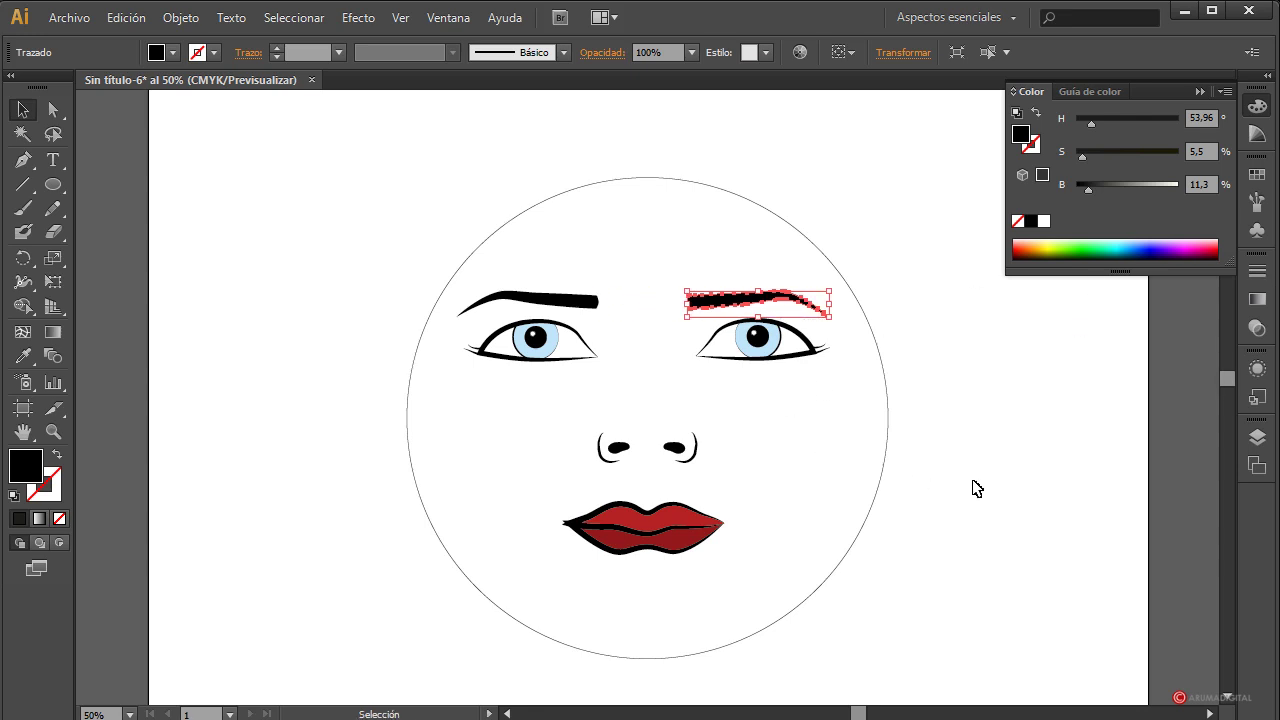
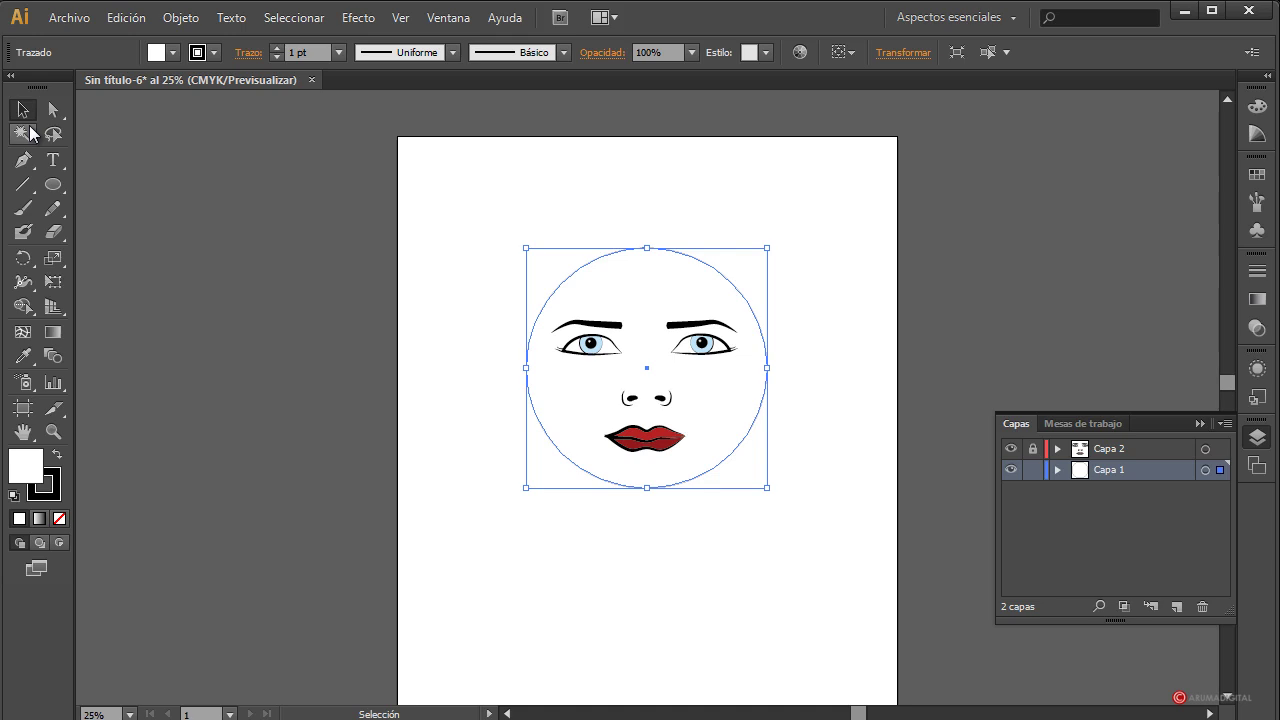
Add anchor points to the face circle's lower right at about X 1381, Y 1223 px and lower left at about X 625, Y 1230 px.
left_click(23, 165)
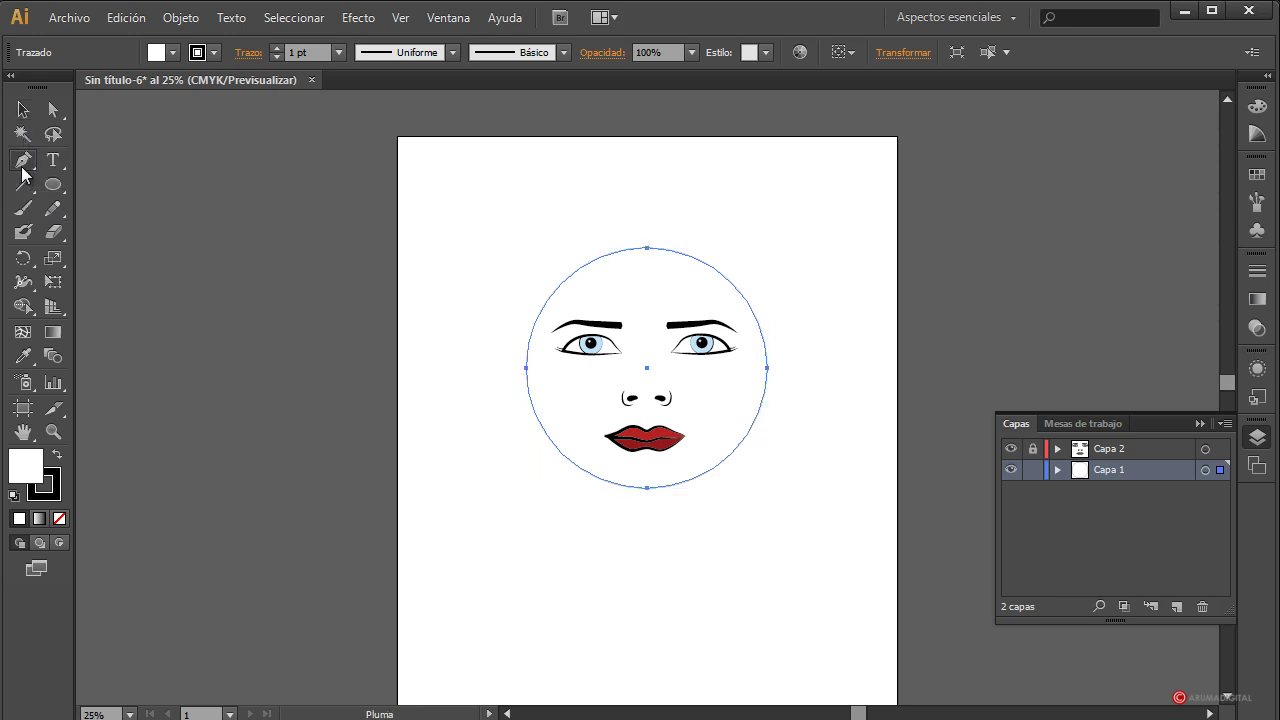
left_click(743, 441)
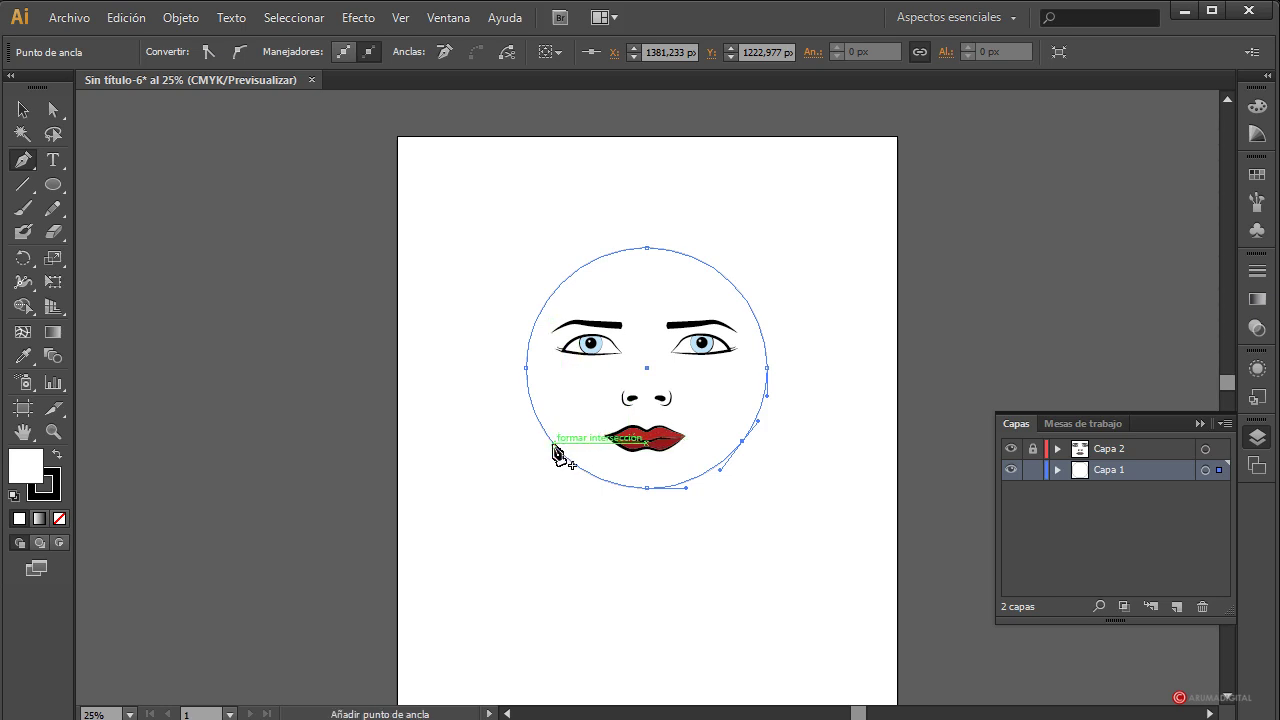
left_click(553, 443)
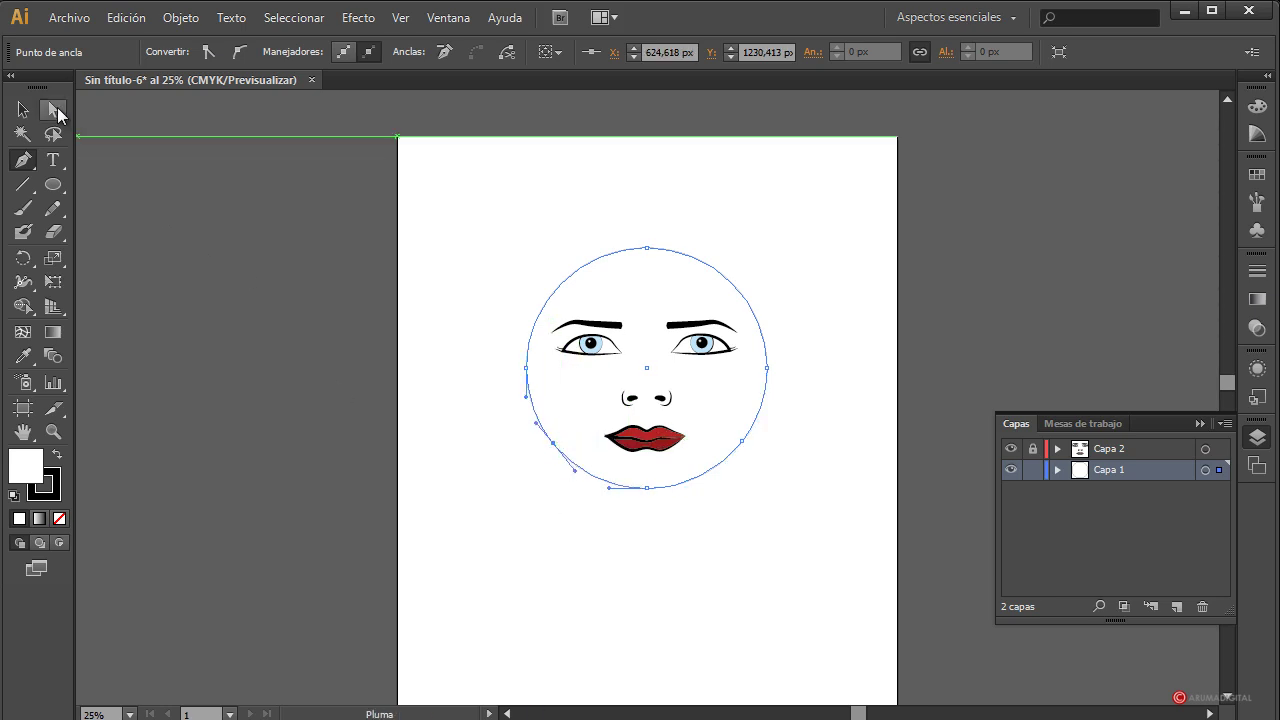
Lower the bottom anchor point of the face circle to about Y 1439 px to lengthen the chin.
left_click(54, 109)
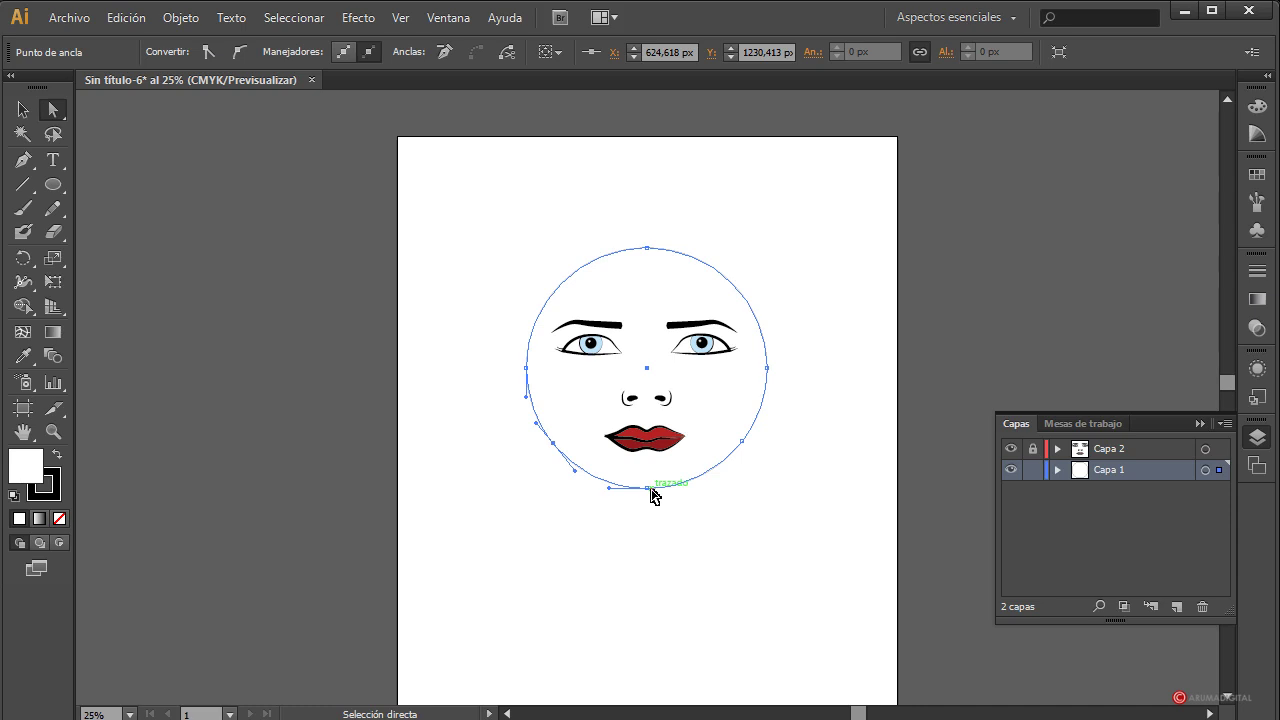
left_click_drag(652, 495, 651, 497)
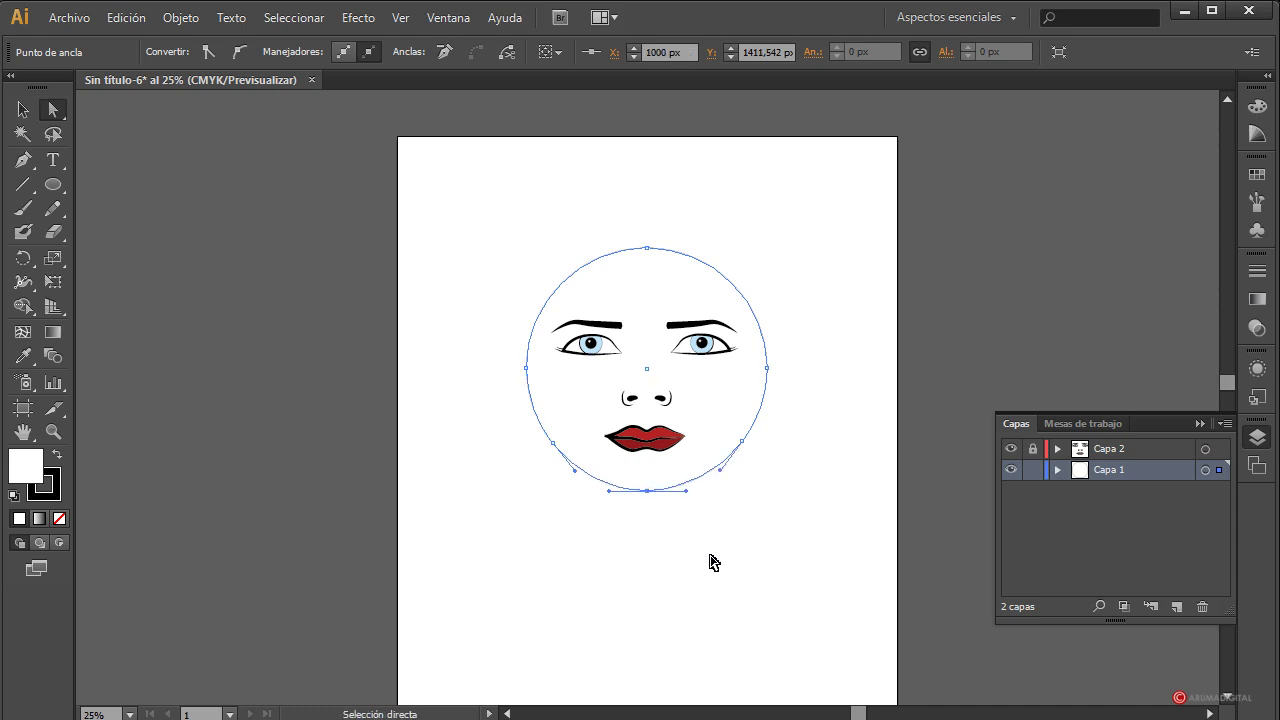
key("Down")
key("Down")
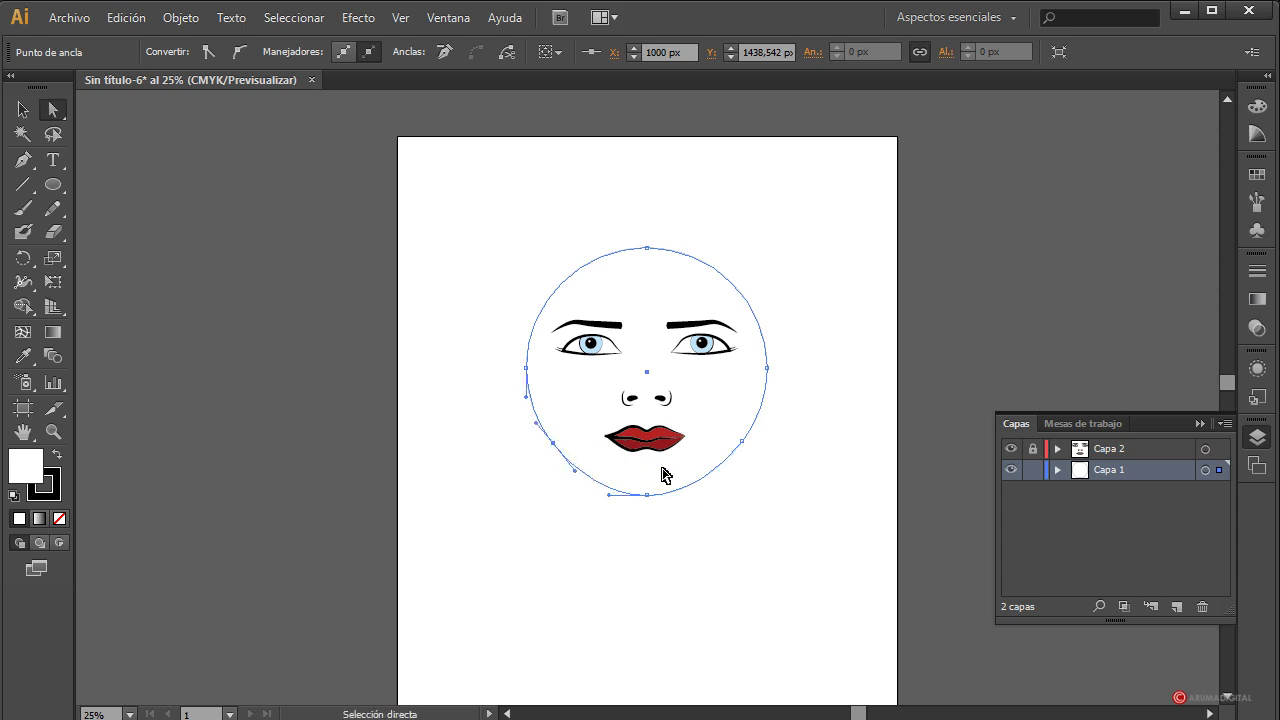
Nudge the lower-left and lower-right anchor points of the face outline down about 6 px together.
left_click(760, 466, "shift")
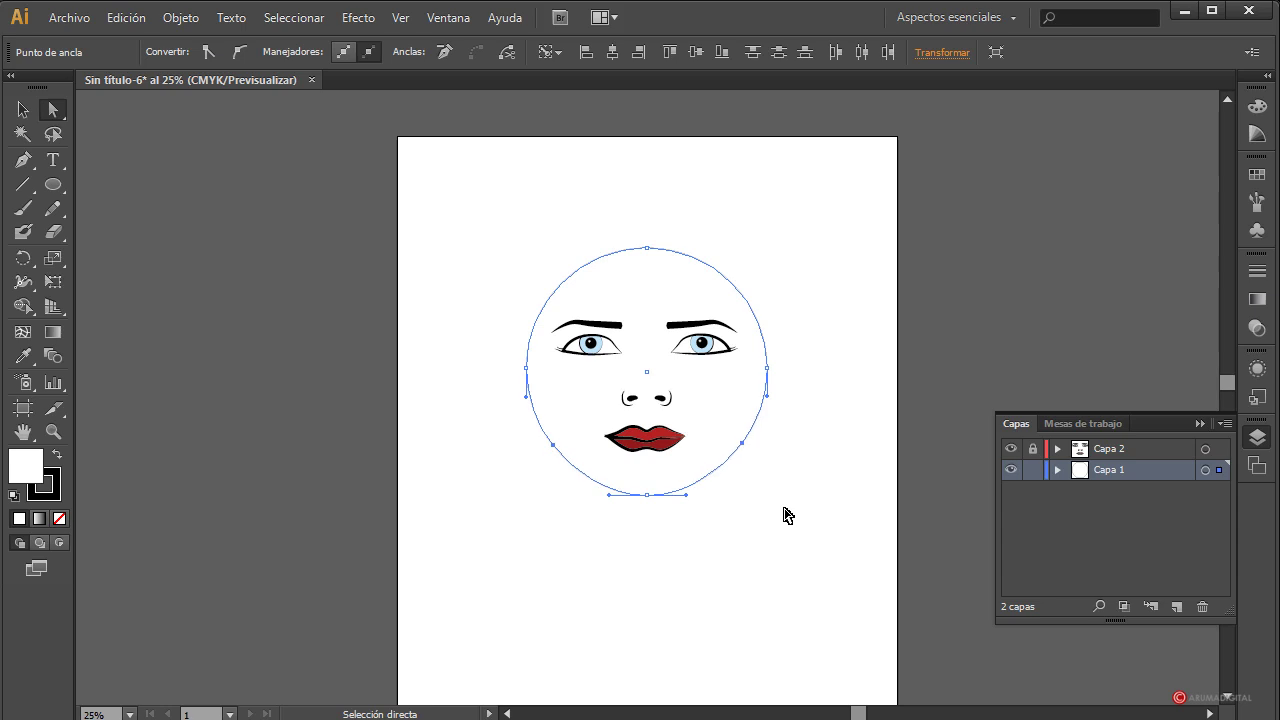
left_click(650, 496)
left_click(420, 486)
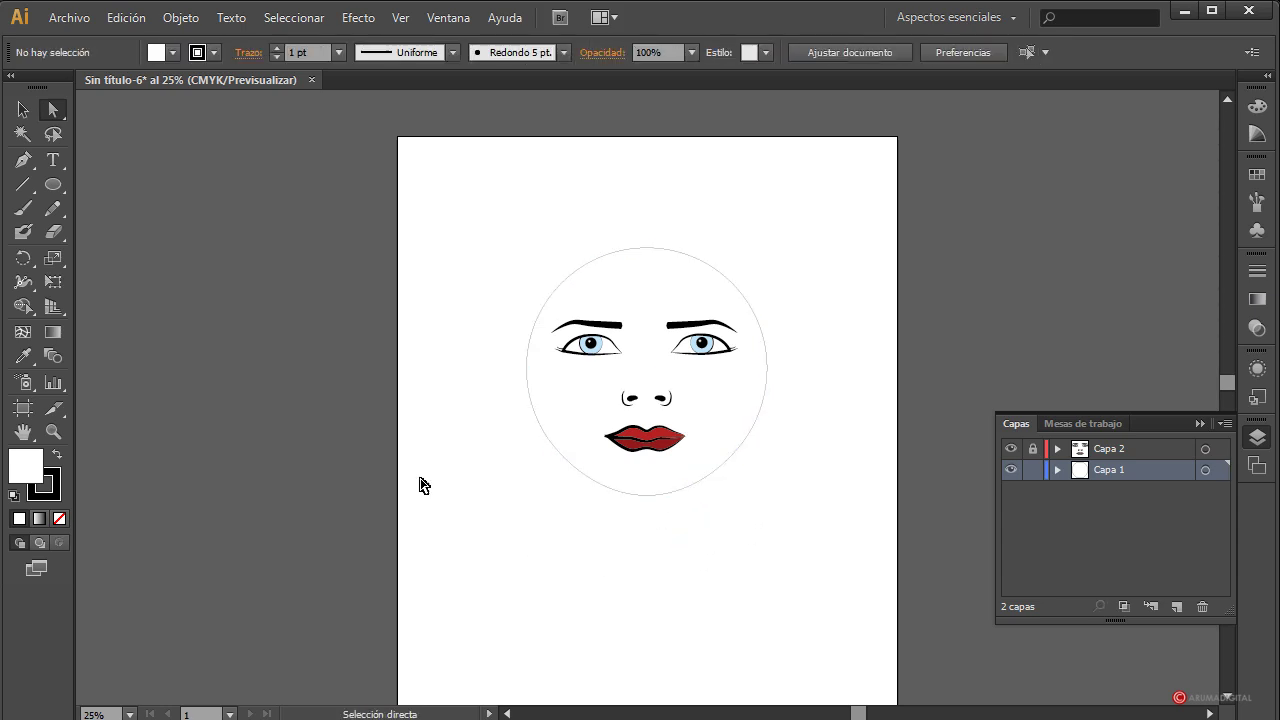
Move the face outline's rightmost anchor point inward to about X 1438 px.
left_click(770, 368)
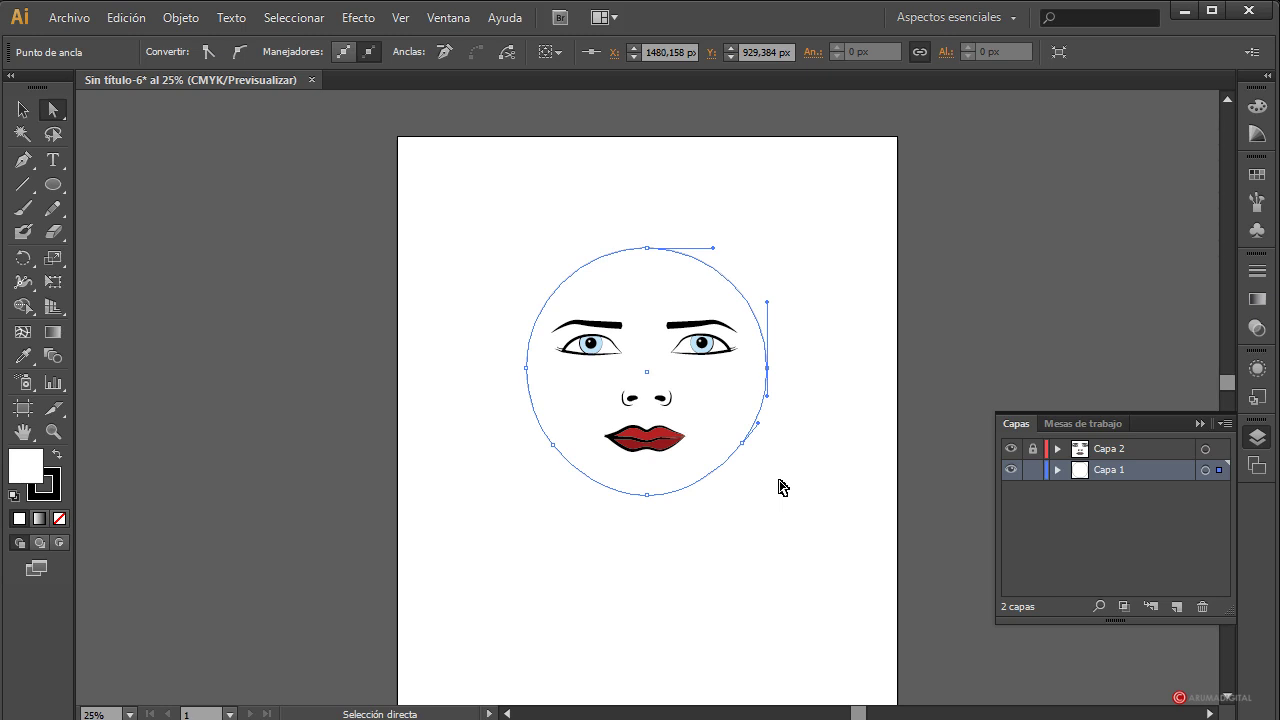
key("shift+Left")
key("shift+Left")
key("shift+Left")
key("shift+Left")
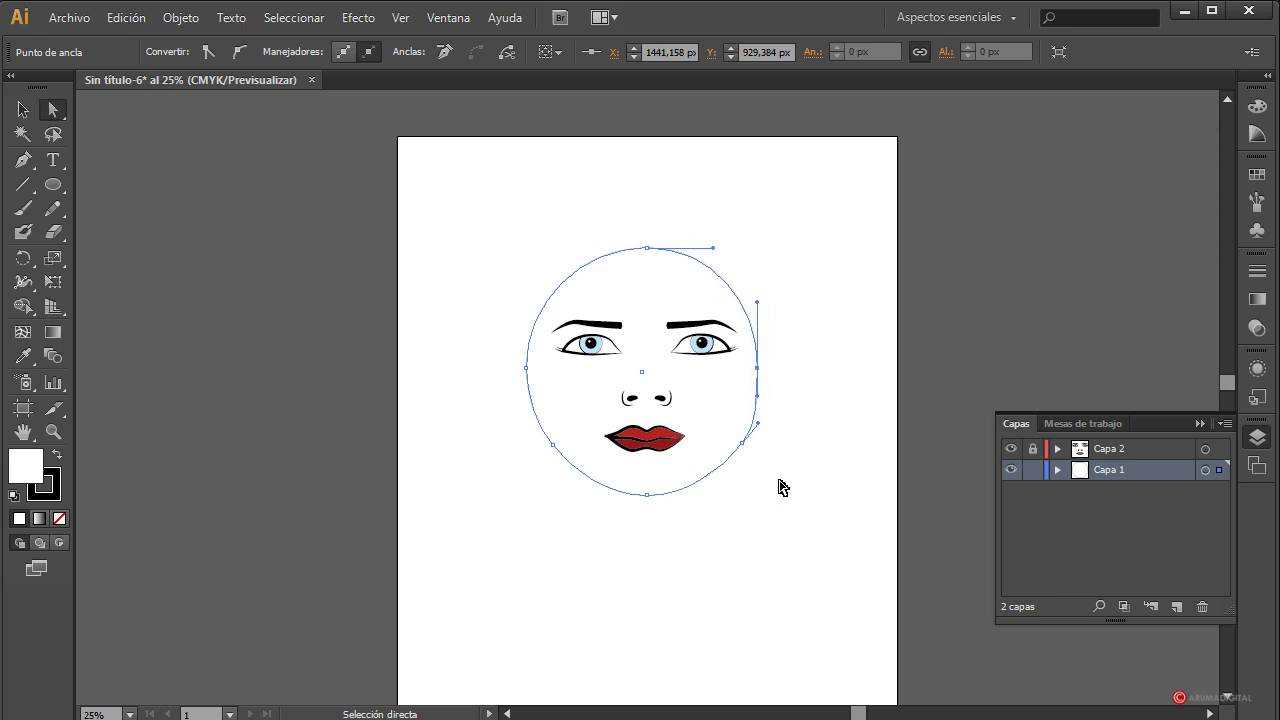
Move the face outline's leftmost anchor point inward to about X 554 px.
left_click(525, 369)
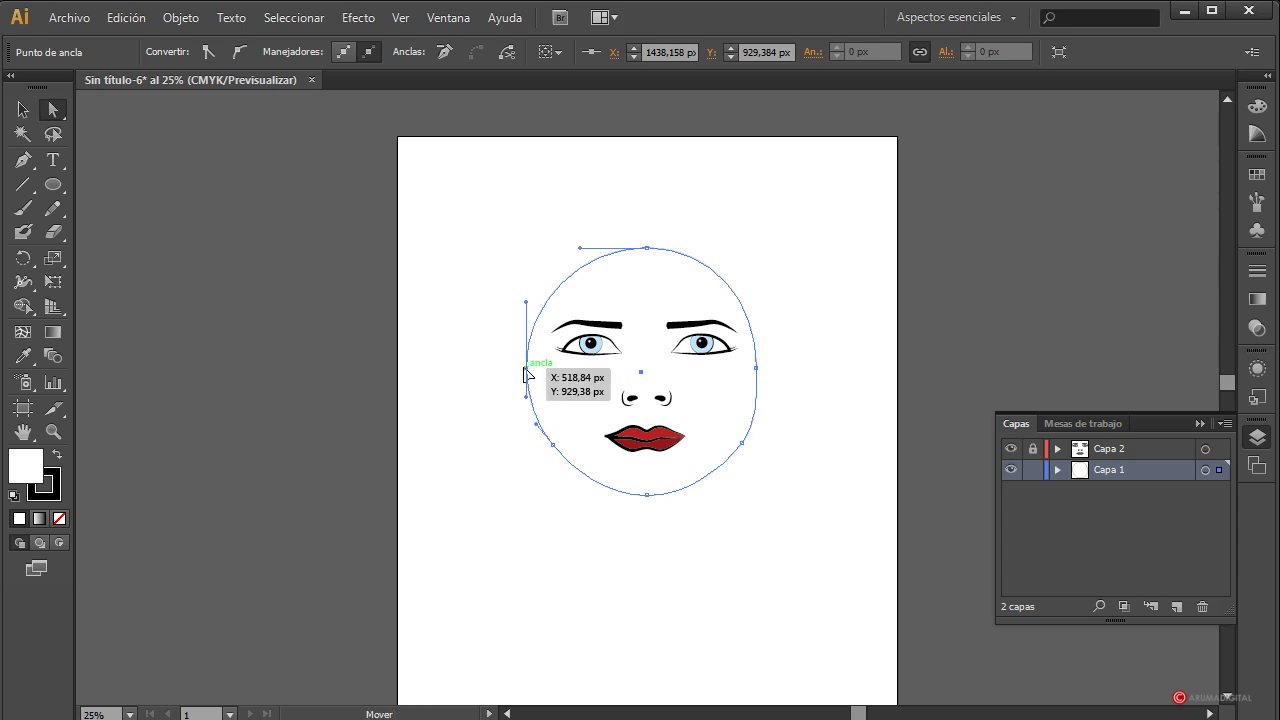
key("shift+Right")
key("shift+Right")
key("shift+Right")
key("shift+Right")
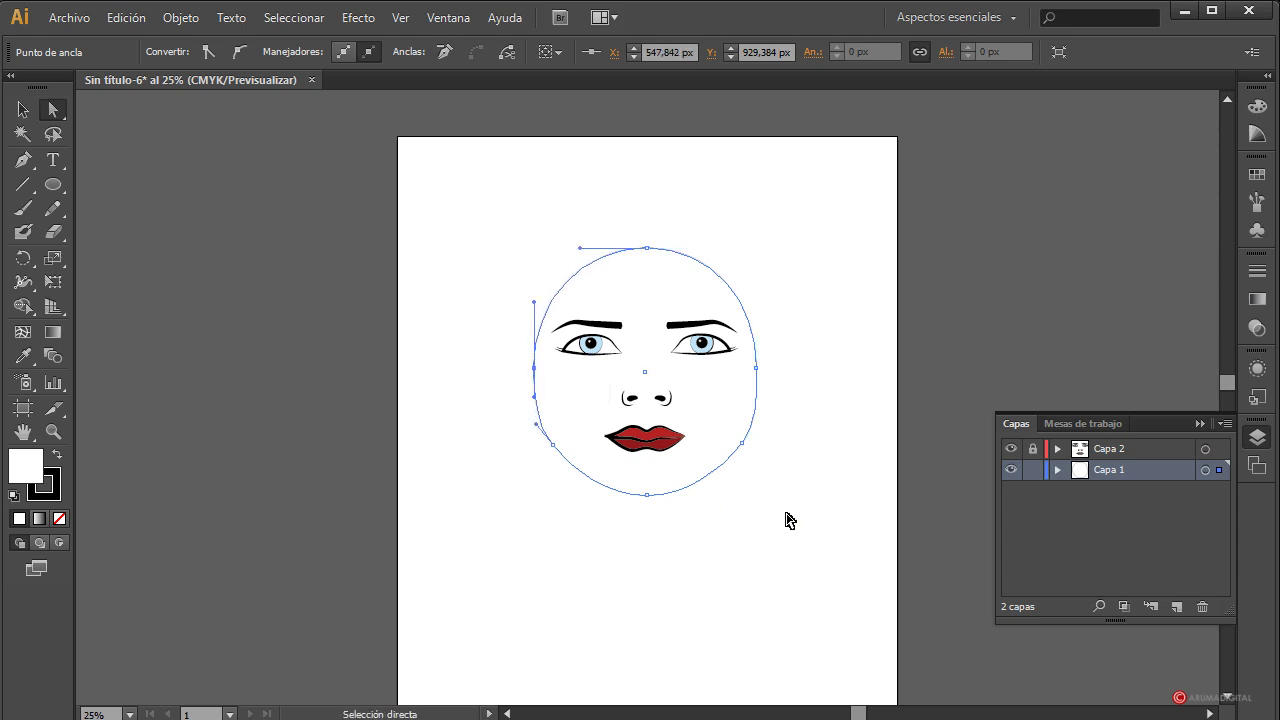
key("Right")
Nudge the lower-left anchor point of the face outline slightly inward to narrow the jaw.
right_click(556, 450)
left_click(514, 471)
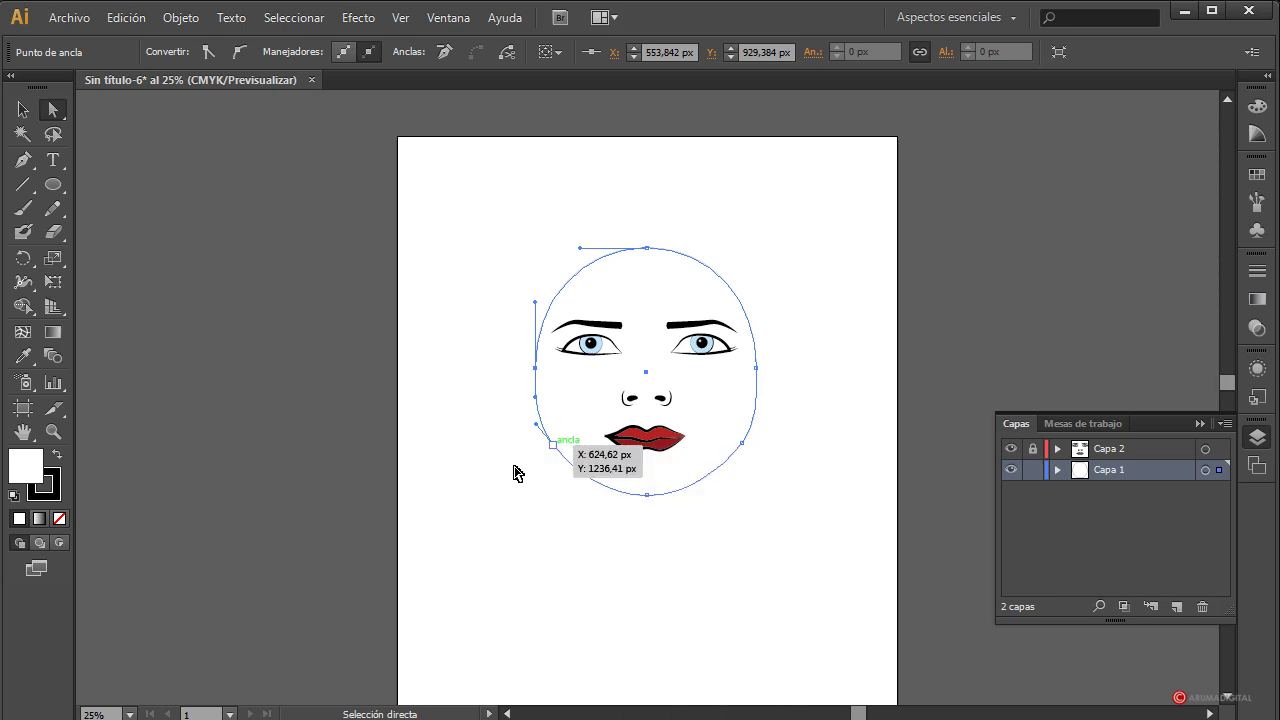
left_click(628, 617)
left_click(555, 447)
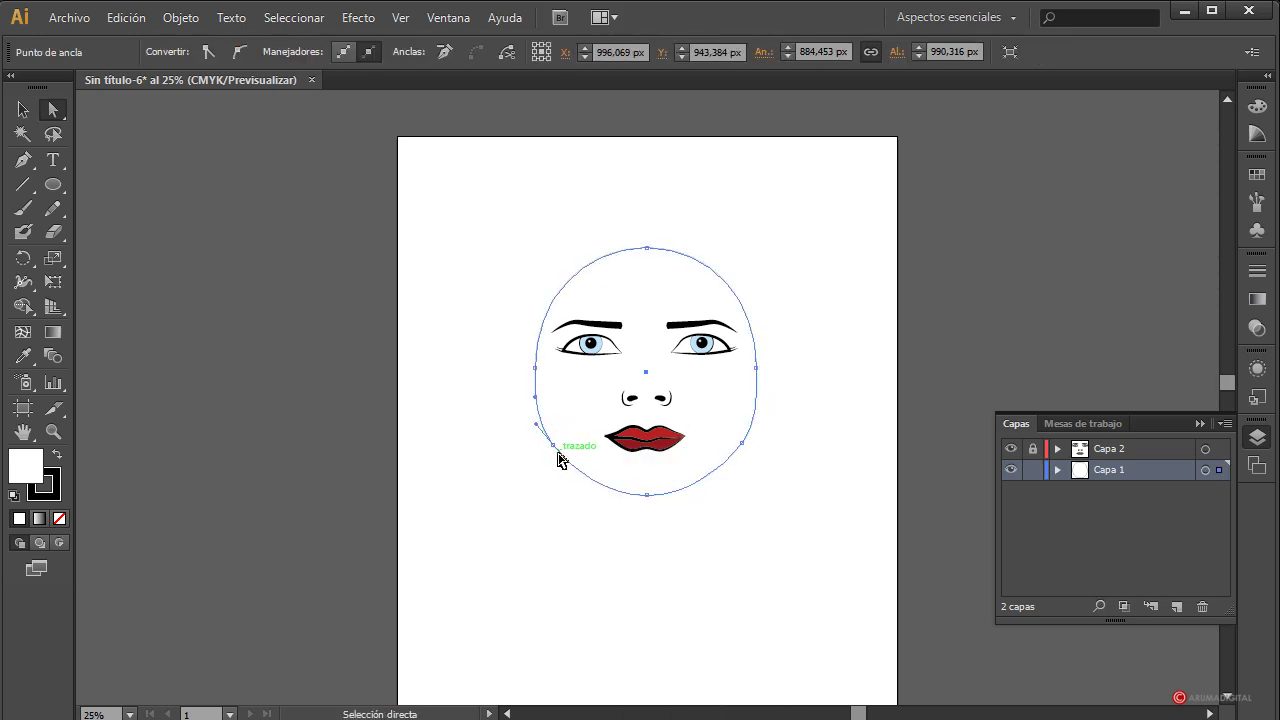
key("Right")
key("Right")
key("Right")
key("Right")
key("Right")
key("Right")
key("Right")
key("Right")
key("Right")
key("Right")
key("Right")
key("Right")
key("Right")
key("Right")
key("Right")
key("Right")
key("Right")
key("Right")
key("Right")
key("Right")
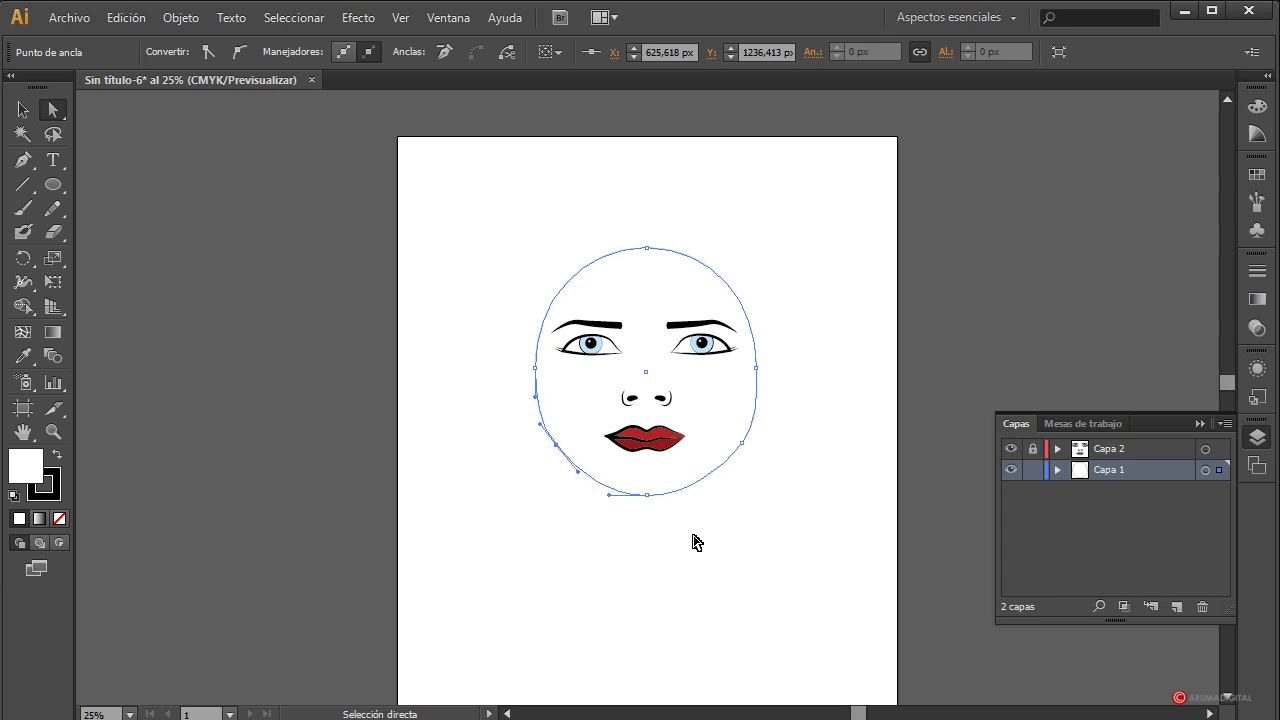
Move the lower-right anchor point of the face outline inward to about X 1356 px to match the other side.
left_click(742, 444)
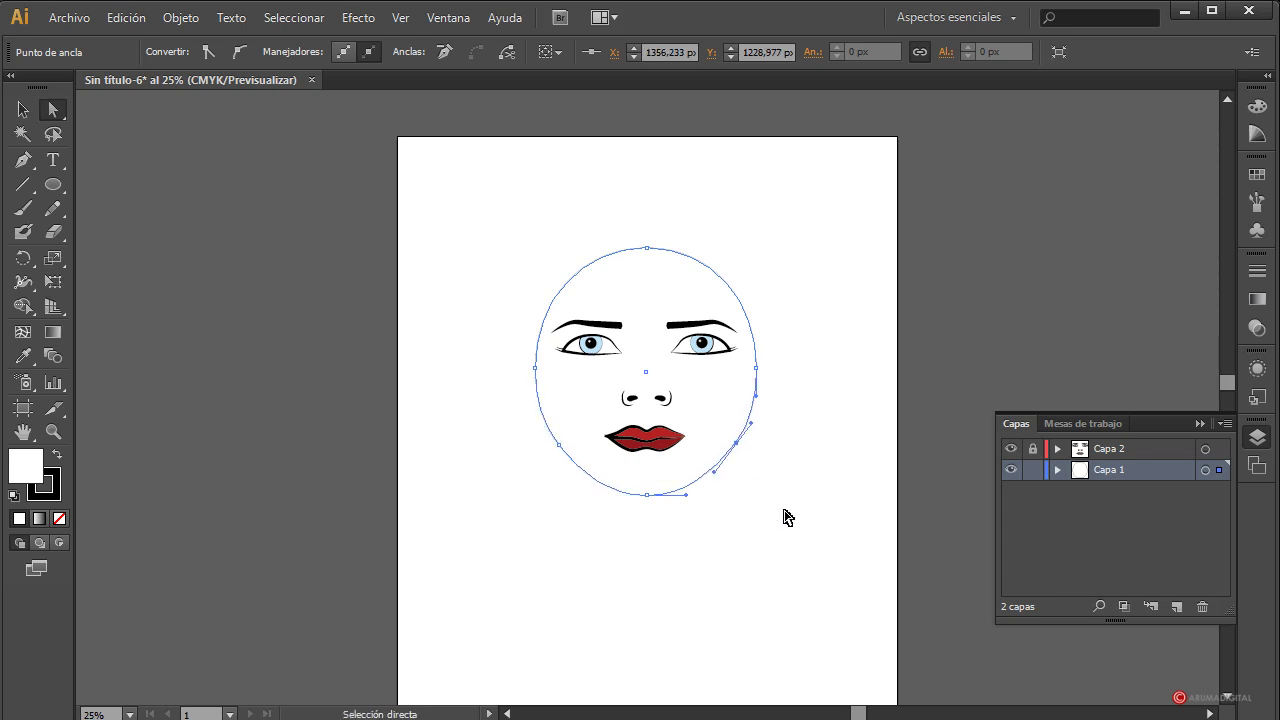
left_click(784, 514)
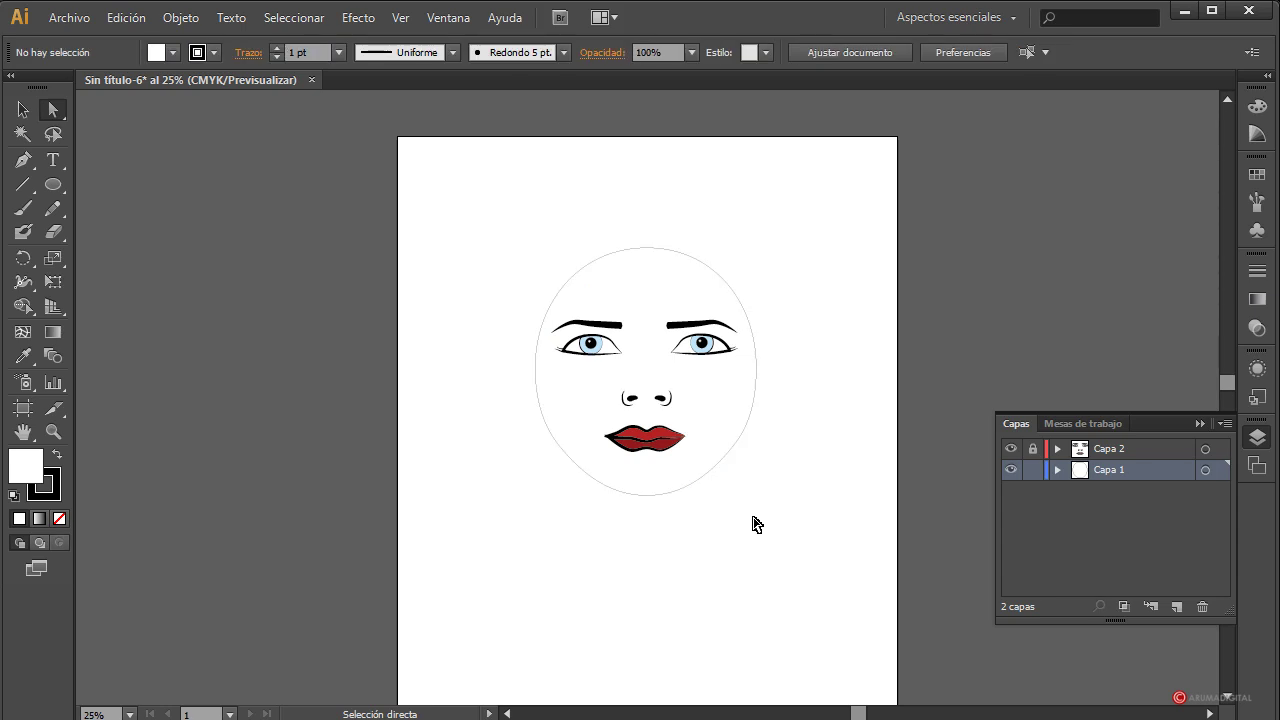
Unlock layer Capa 2 and nudge the lips group slightly down.
left_click(23, 109)
left_click(588, 468)
left_click(675, 448)
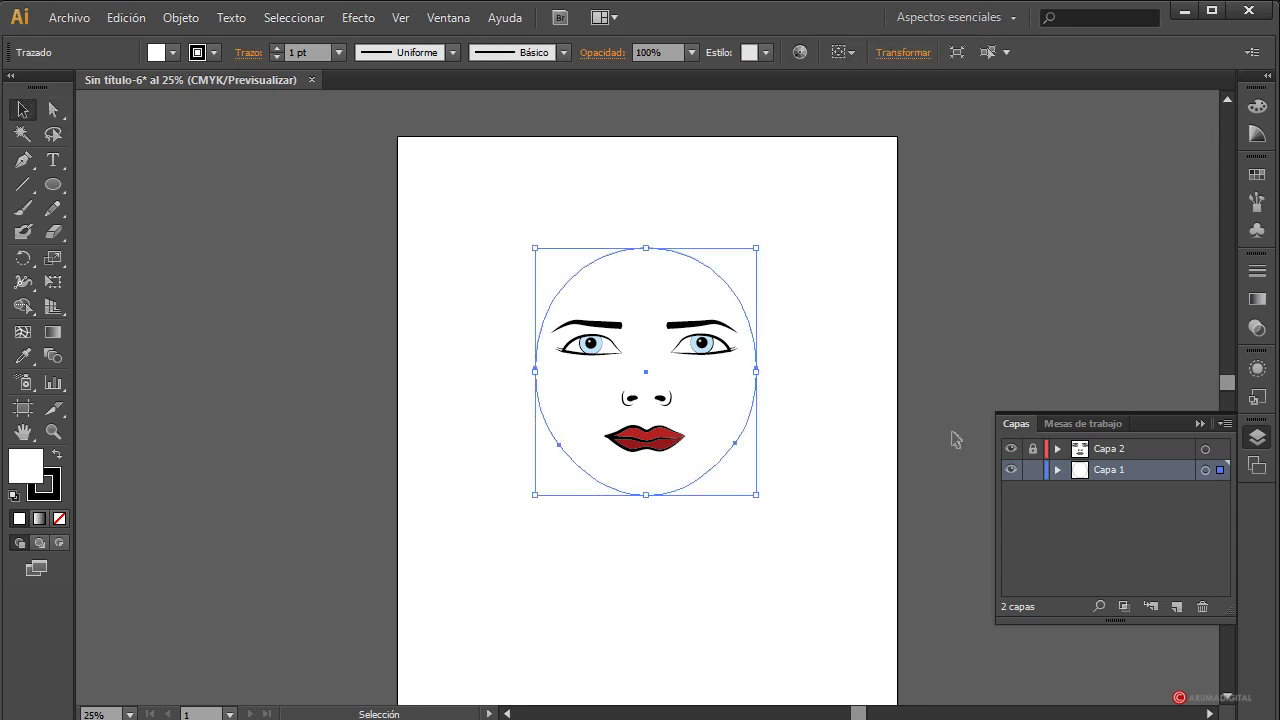
left_click(1033, 449)
left_click(674, 441)
key("ctrl+shift+a")
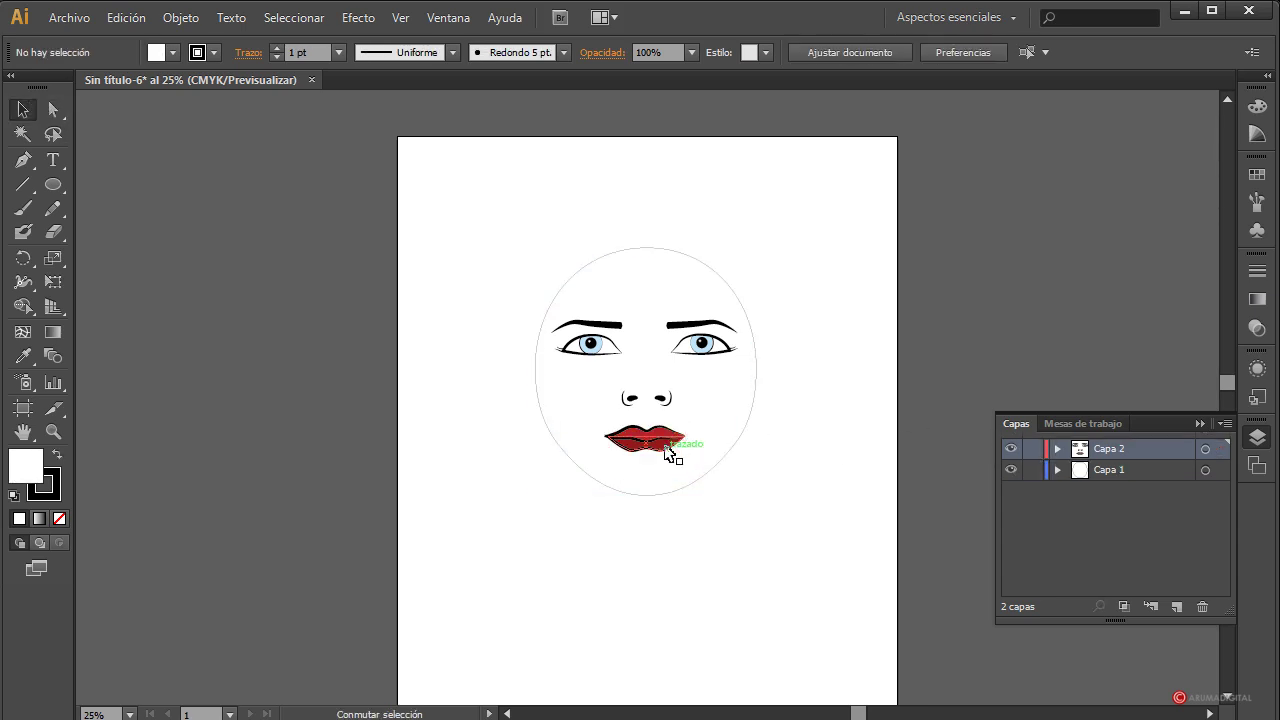
left_click(684, 442)
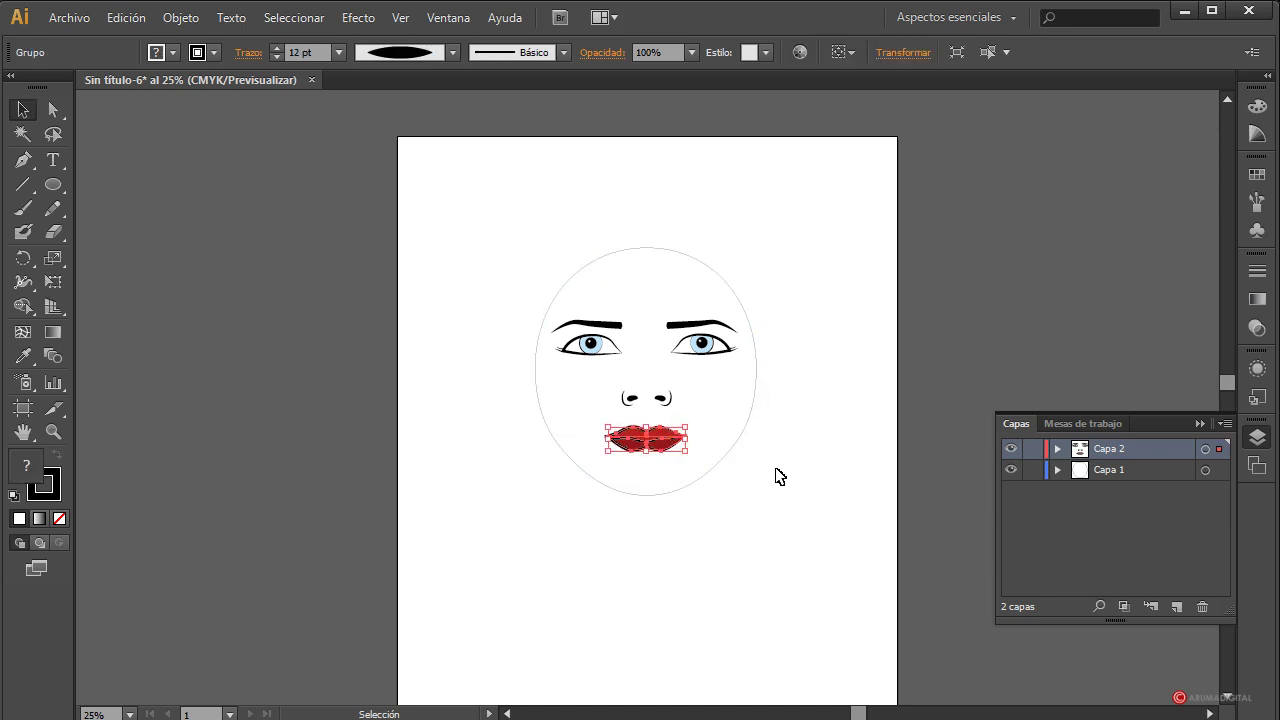
left_click(780, 476)
left_click(664, 400)
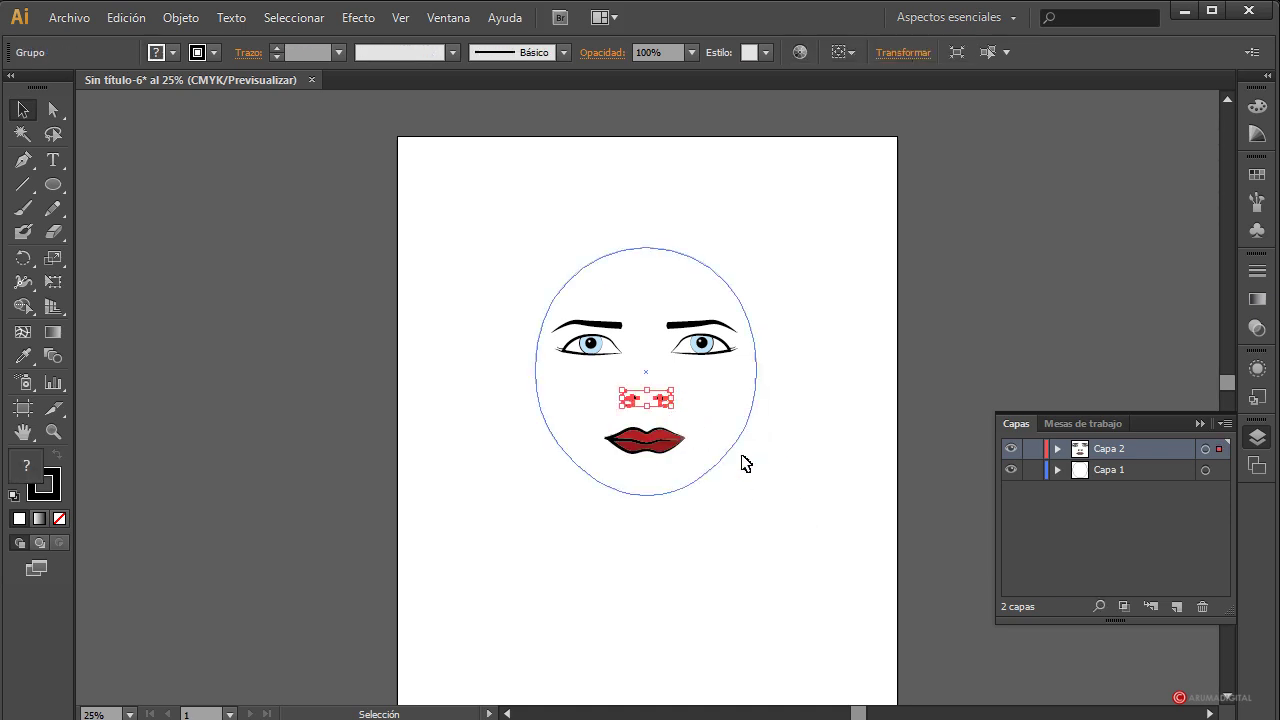
left_click(863, 614)
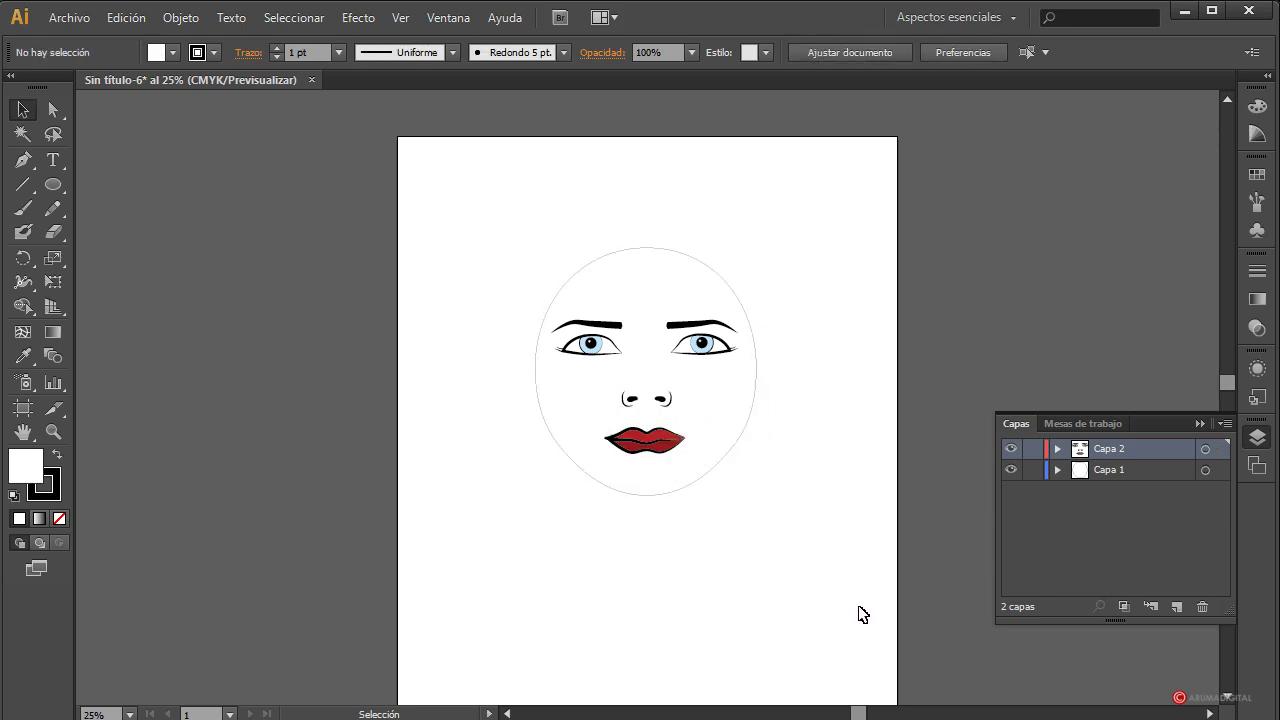
left_click(712, 485)
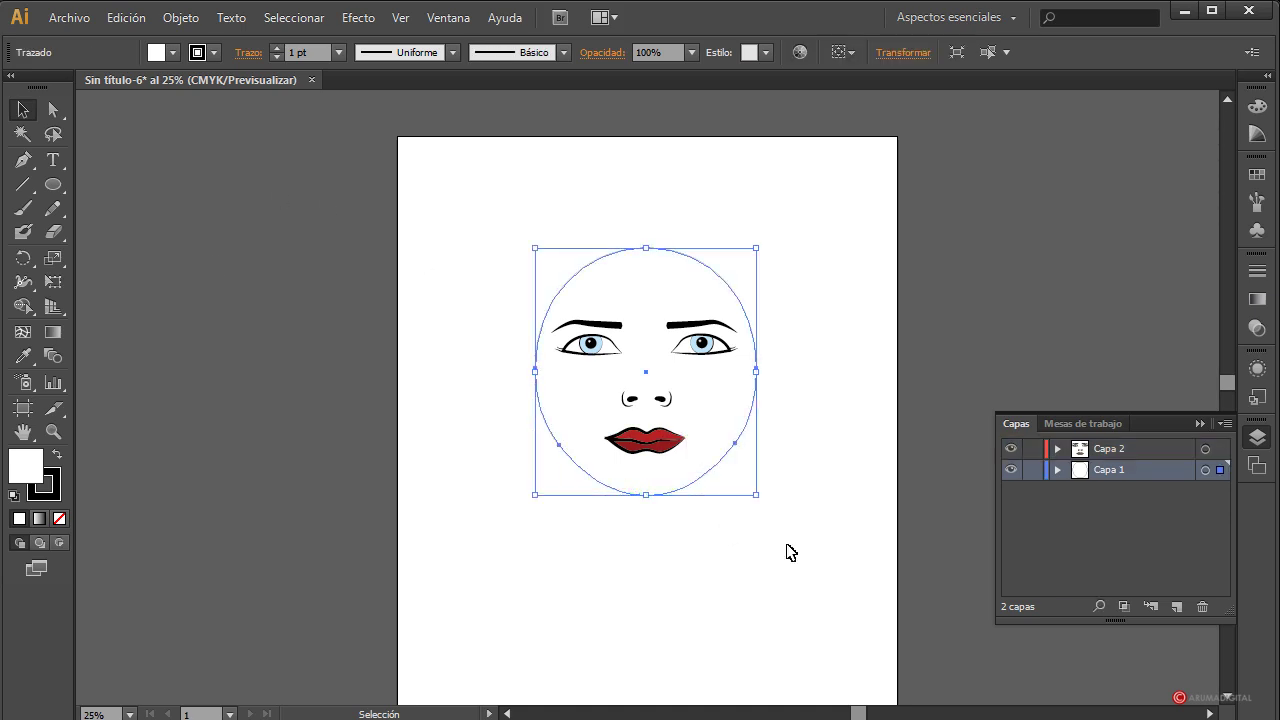
left_click(53, 110)
left_click(778, 436)
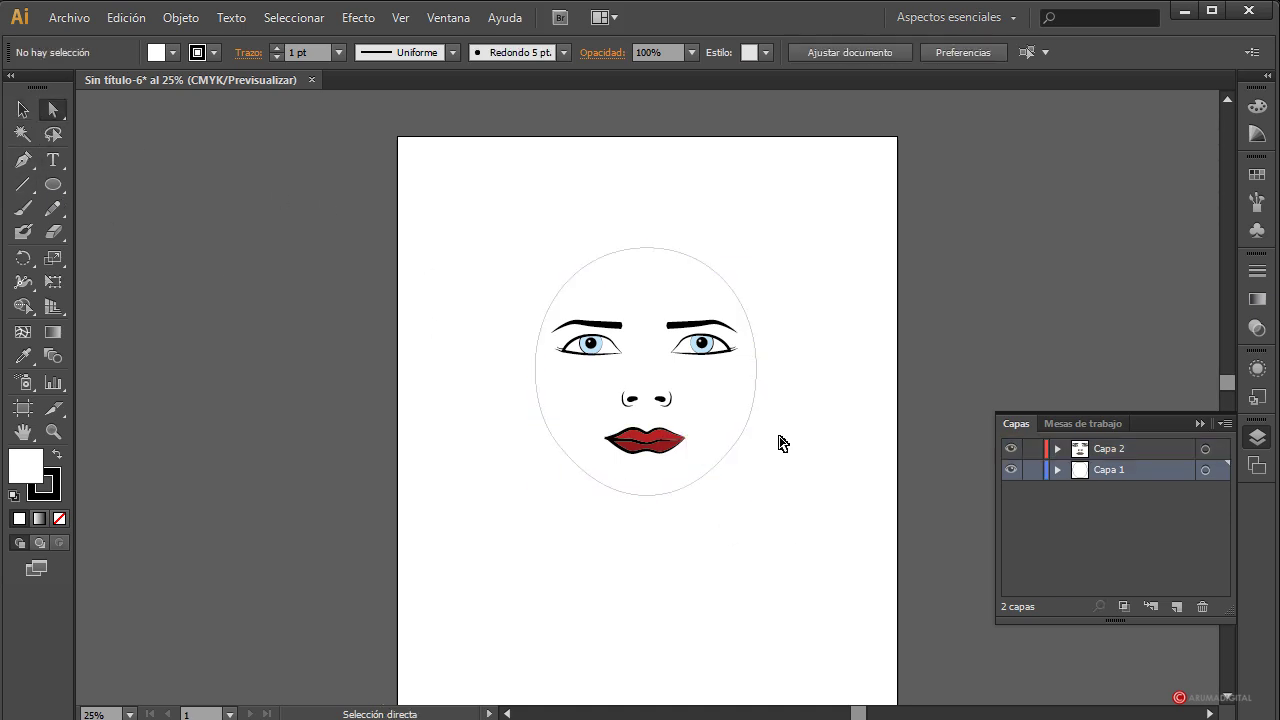
left_click(23, 110)
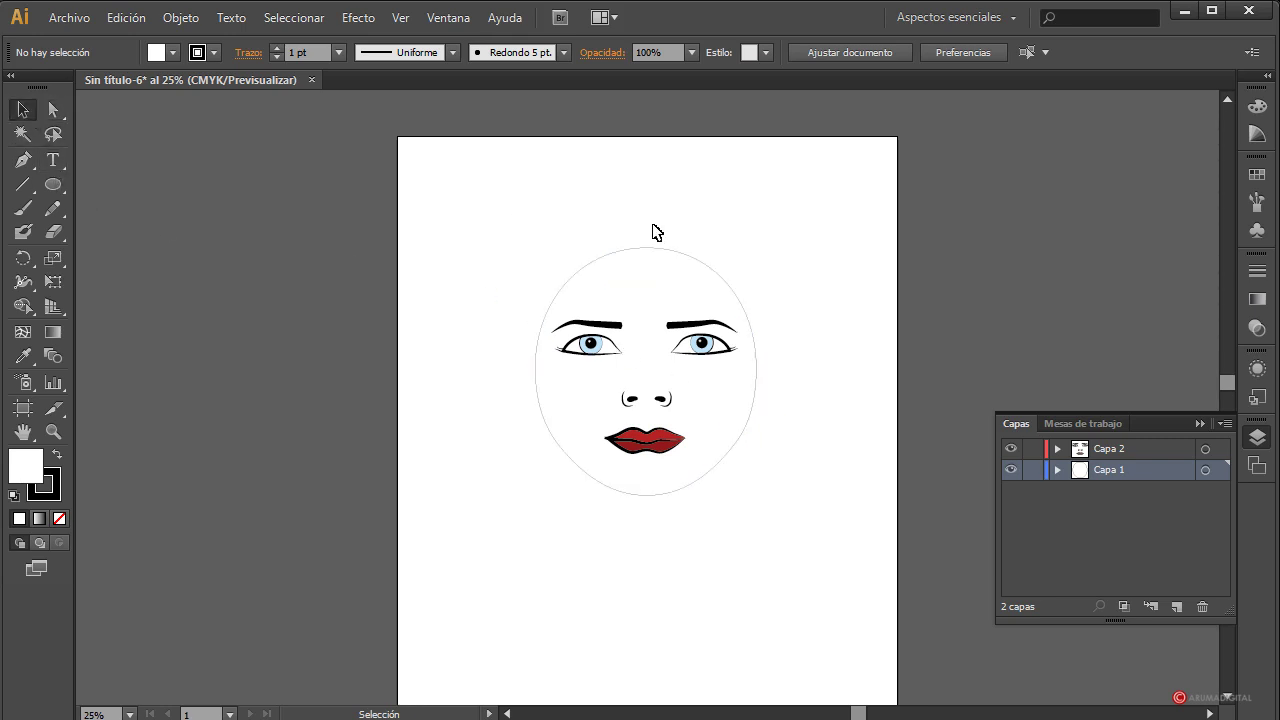
Give the face outline a 5 pt stroke with the lens-shaped width profile that tapers at both ends.
left_click(651, 249)
left_click(339, 52)
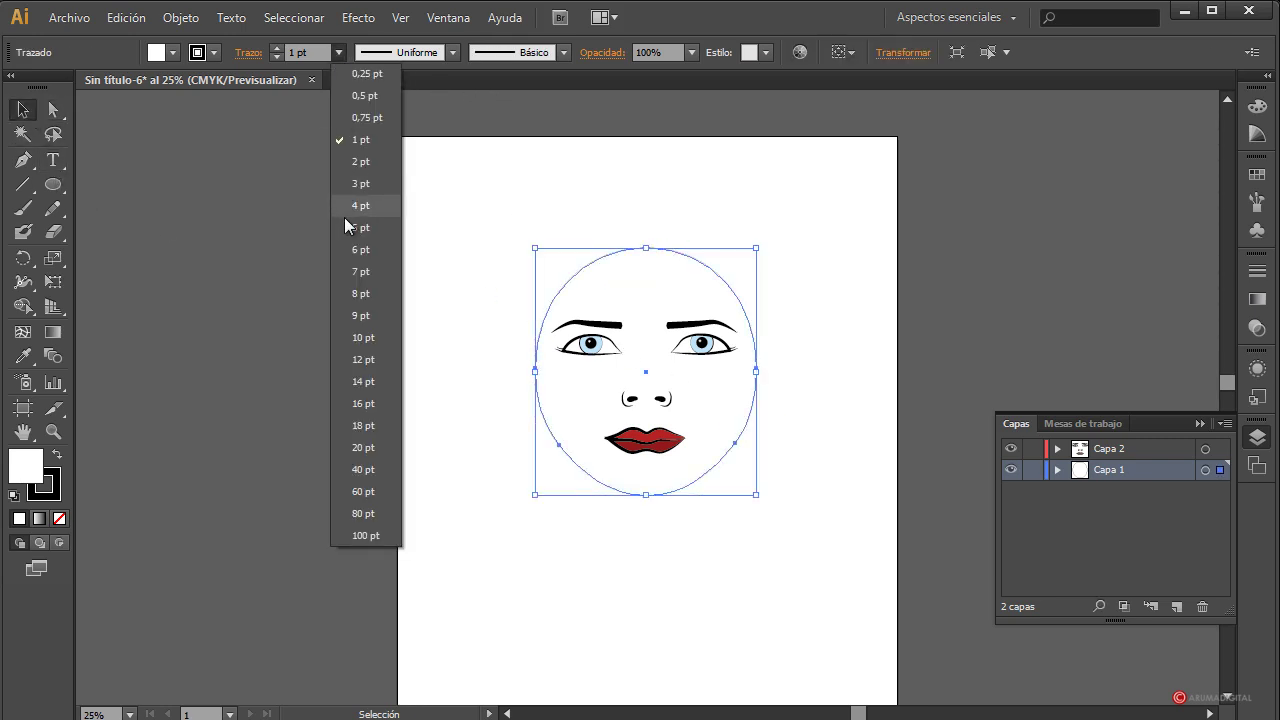
left_click(352, 226)
left_click(453, 52)
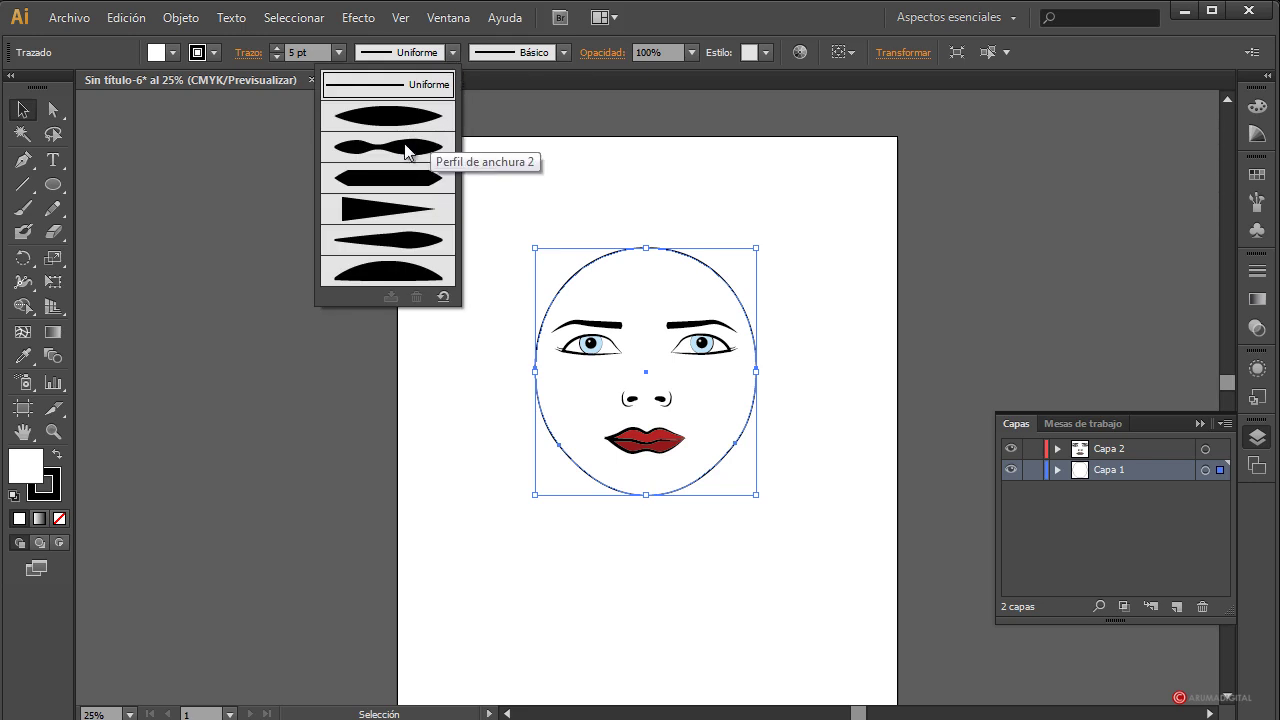
left_click(393, 125)
left_click(823, 405)
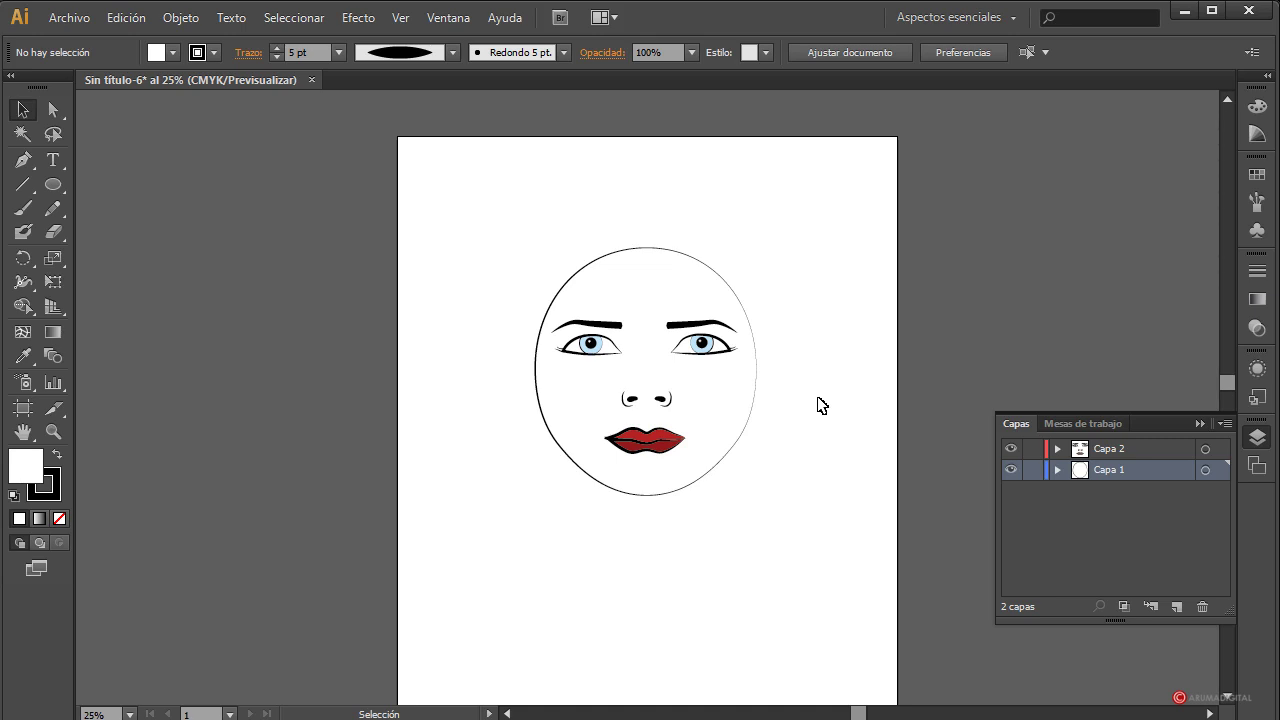
Shift the lips group slightly further down the face.
left_click(686, 436)
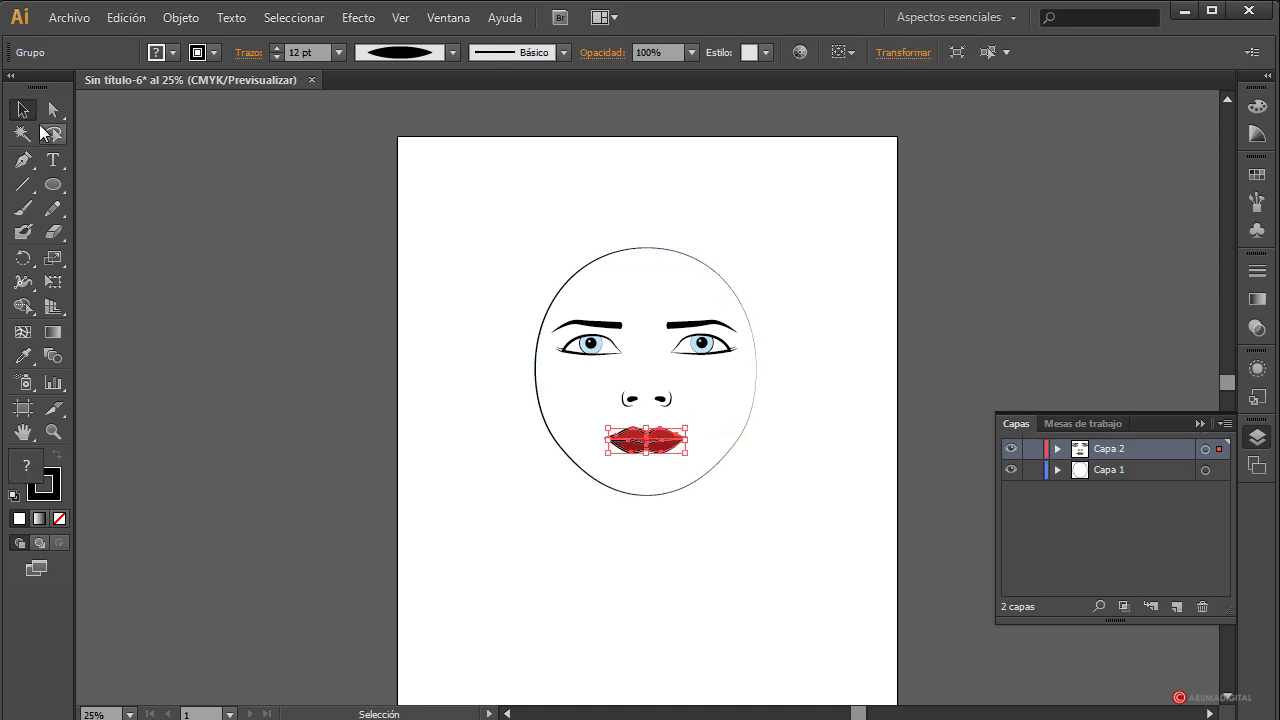
left_click(743, 512)
left_click_drag(663, 403, 714, 463)
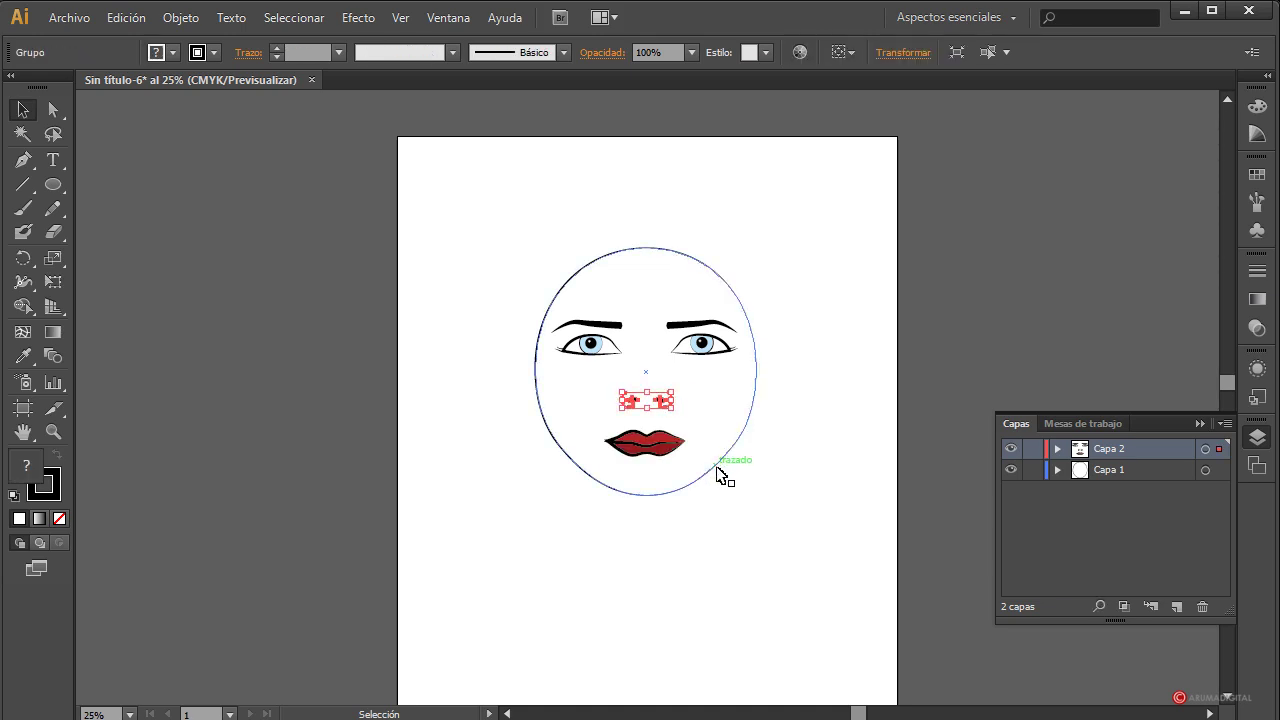
Add two anchor points to the lower curve of the face outline, one on each side of the chin.
left_click(718, 473)
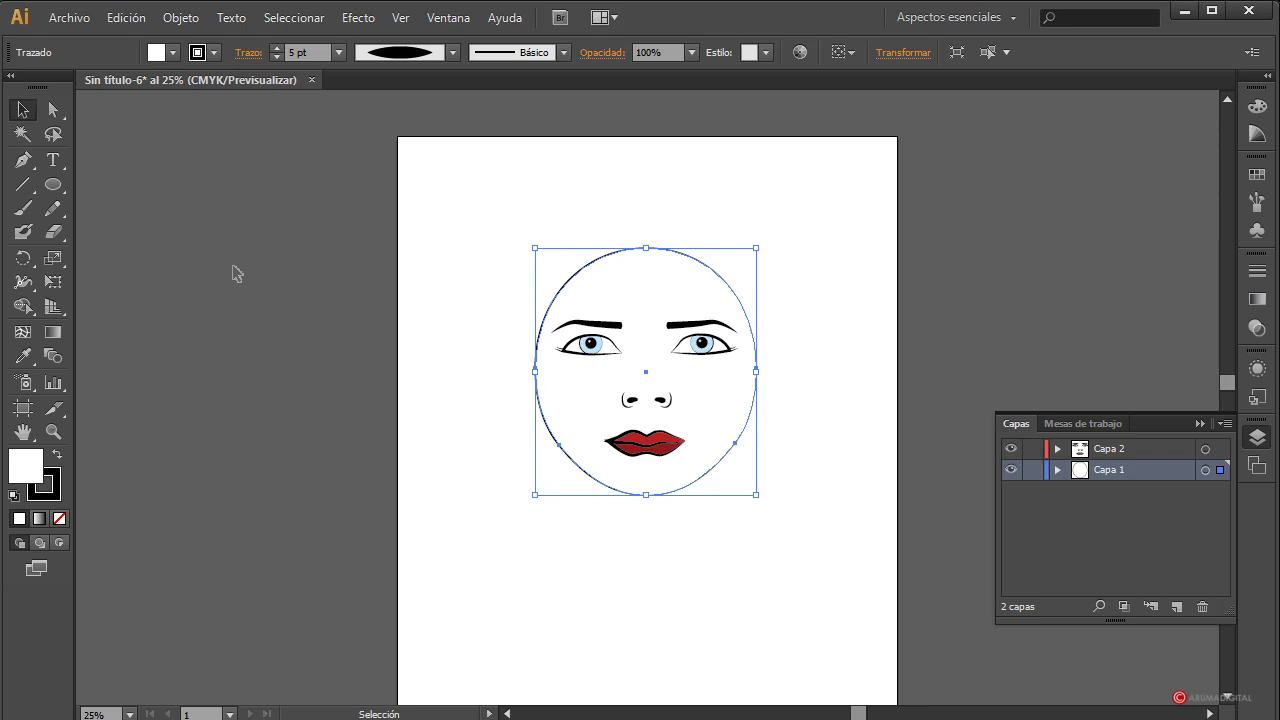
left_click(23, 159)
left_click(558, 443)
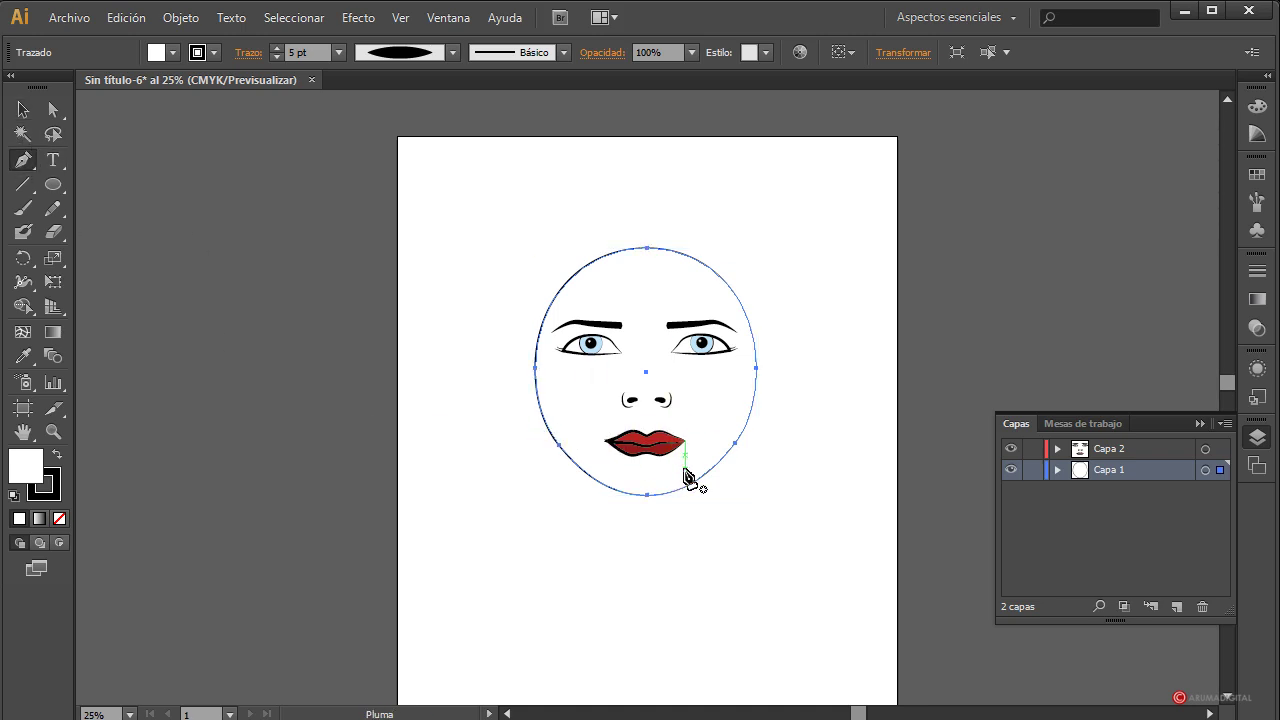
left_click(697, 482)
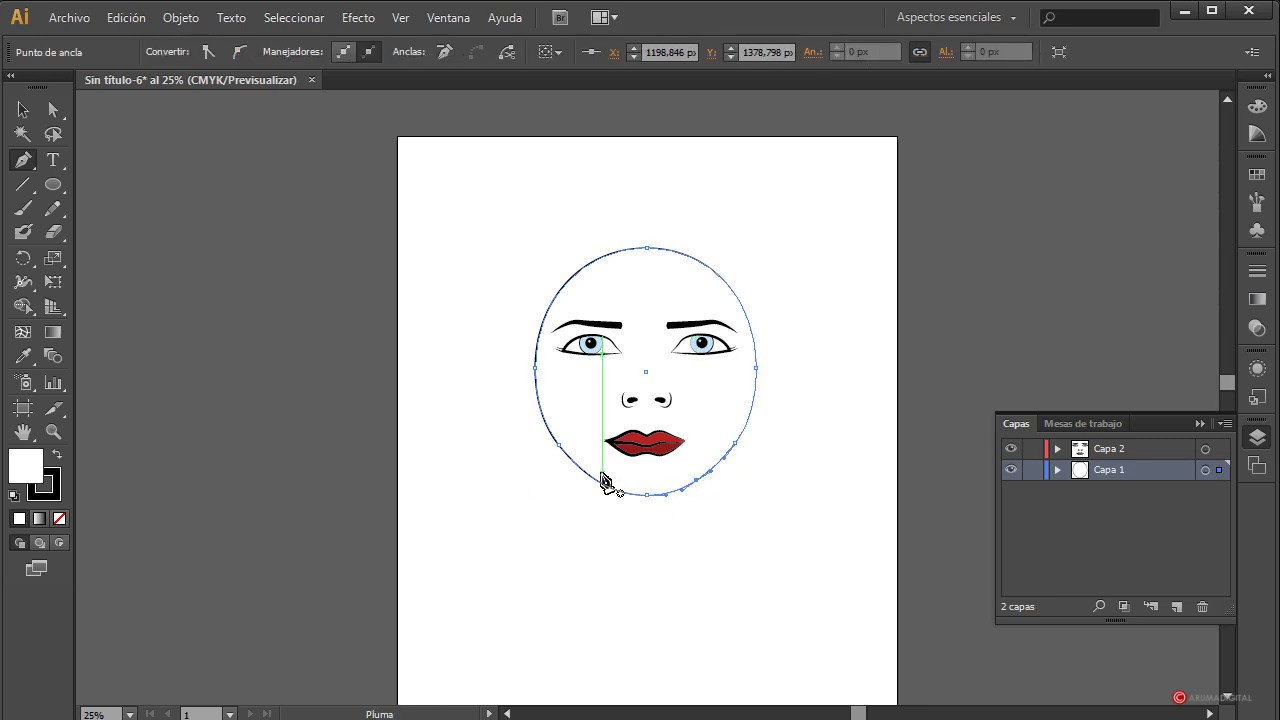
left_click(597, 482)
Nudge the two new anchor points beside the chin slightly up to make the chin more pointed.
left_click(55, 110)
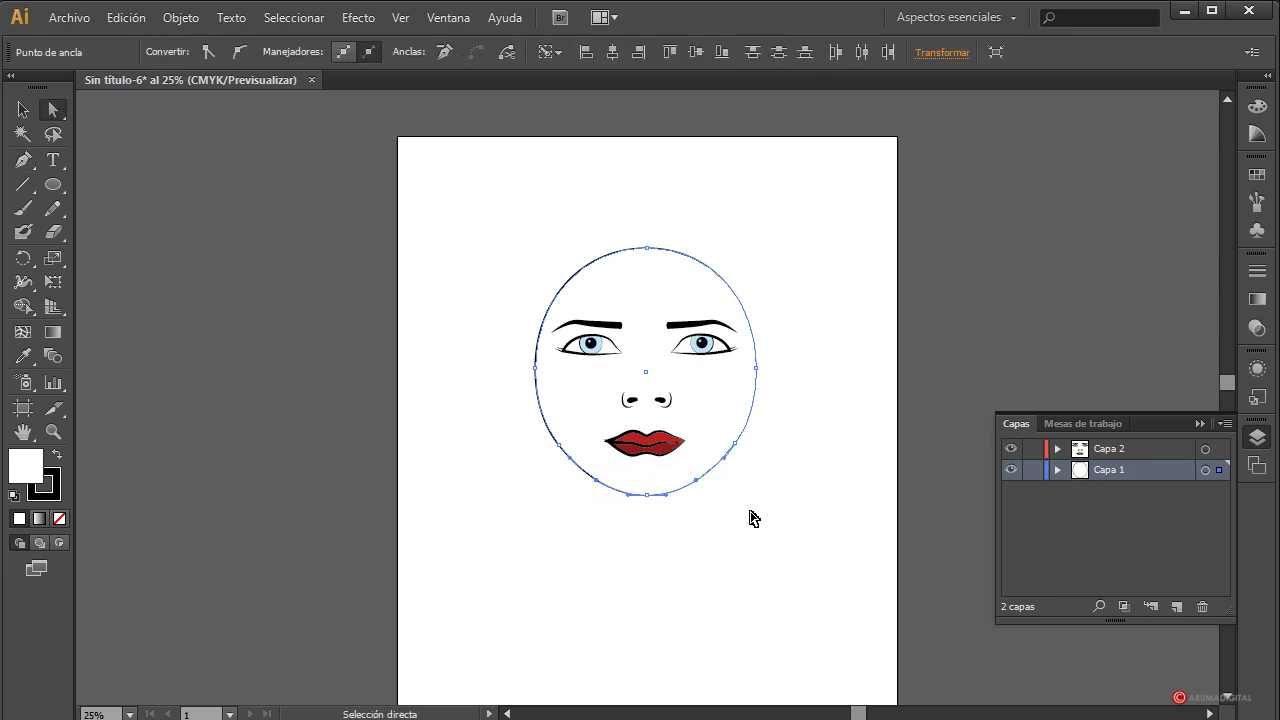
key("Up")
key("Up")
key("Up")
key("Up")
key("Up")
key("Up")
key("Up")
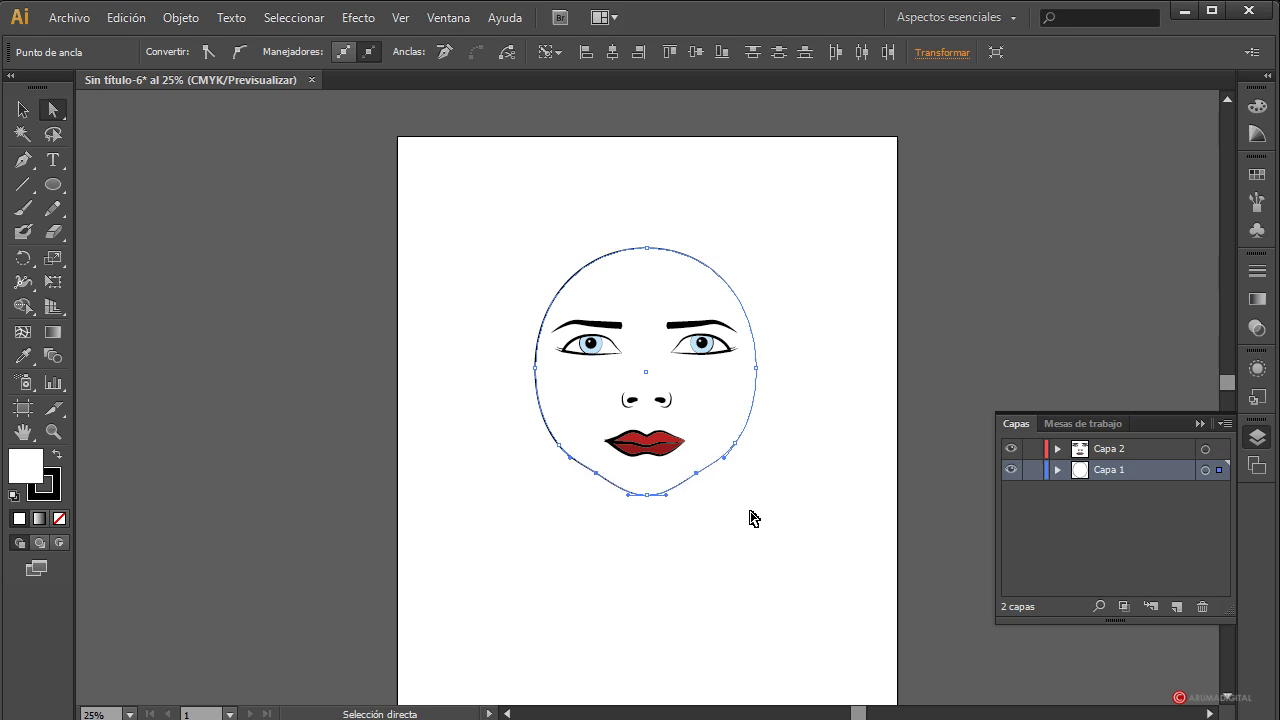
key("Up")
left_click(753, 517)
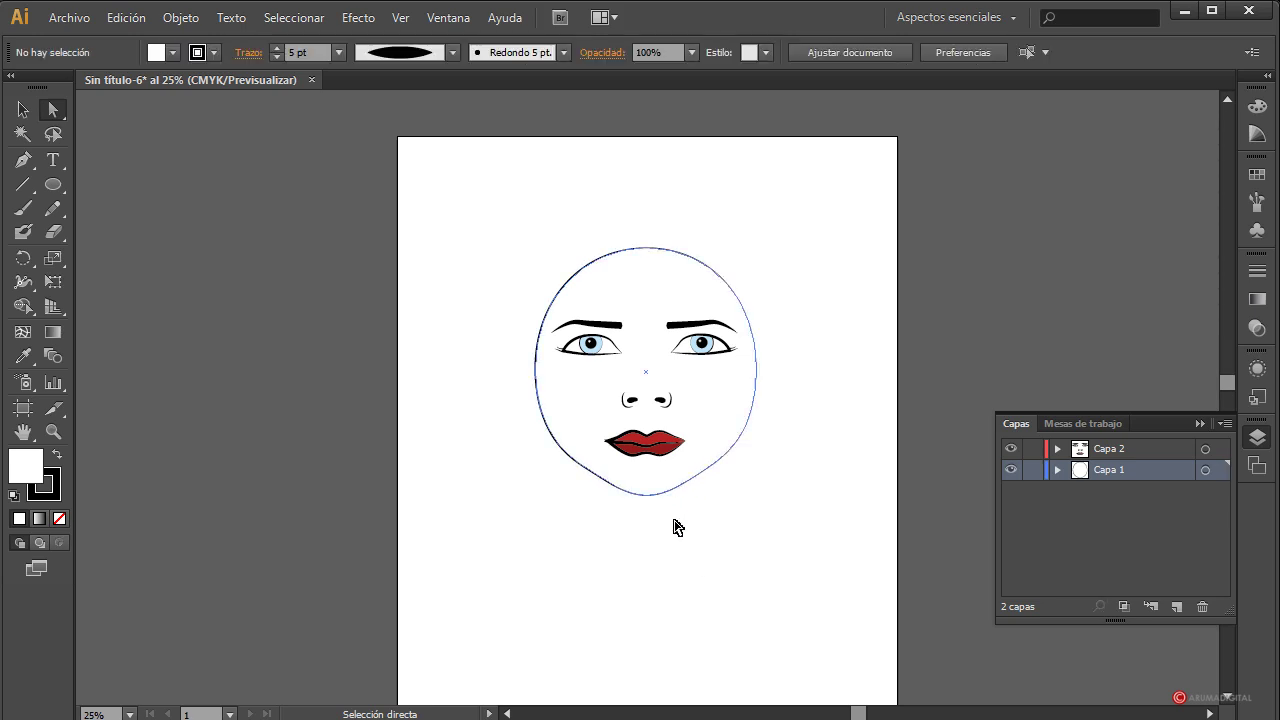
left_click_drag(526, 526, 772, 446)
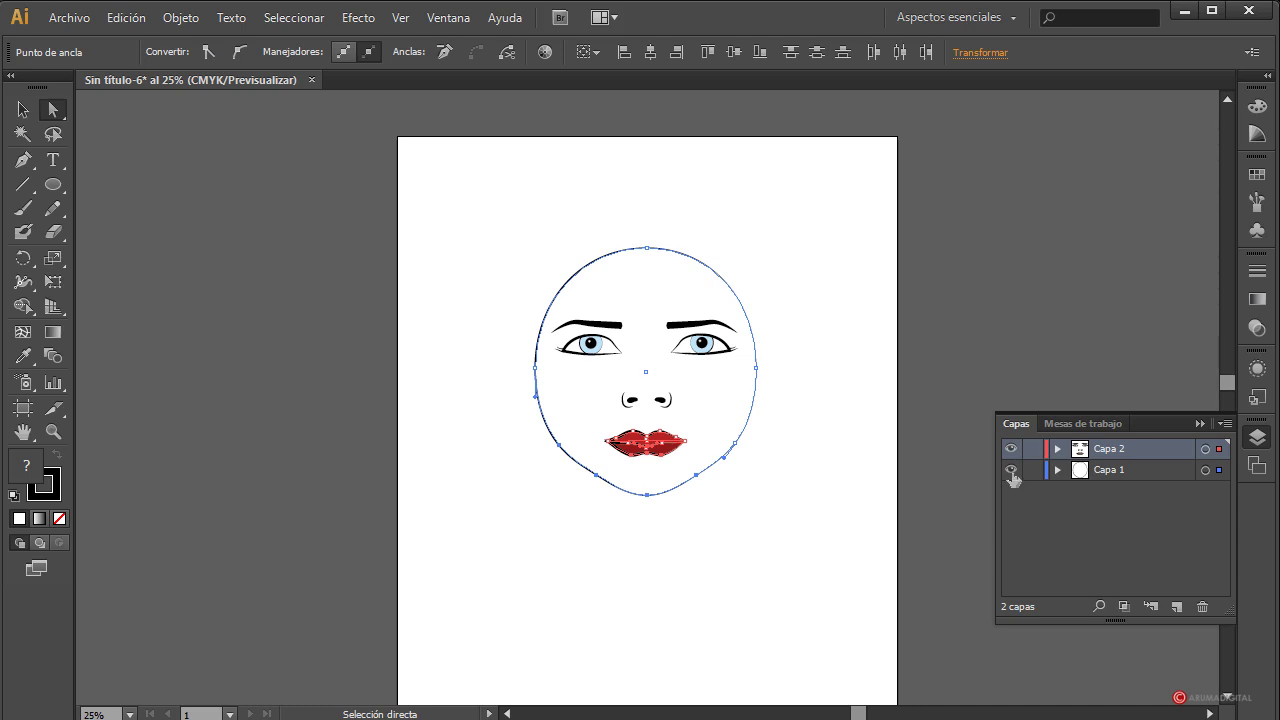
left_click(666, 449, "ctrl")
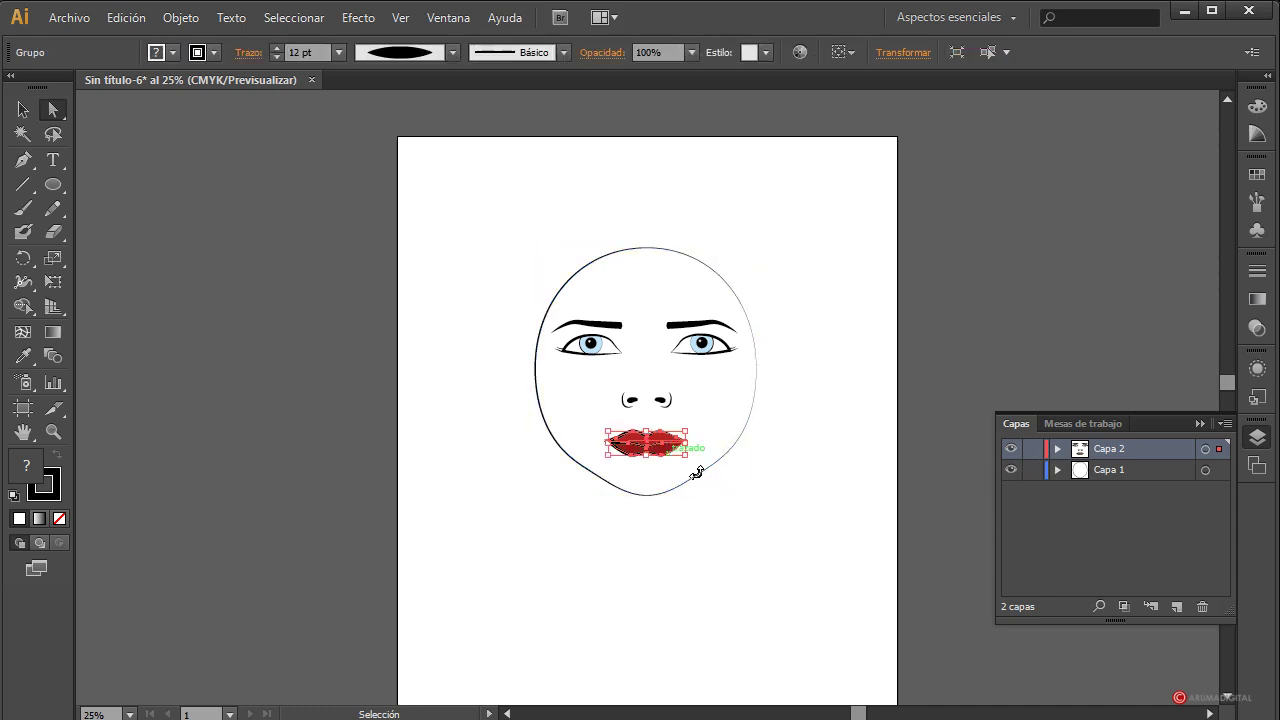
left_click(699, 475)
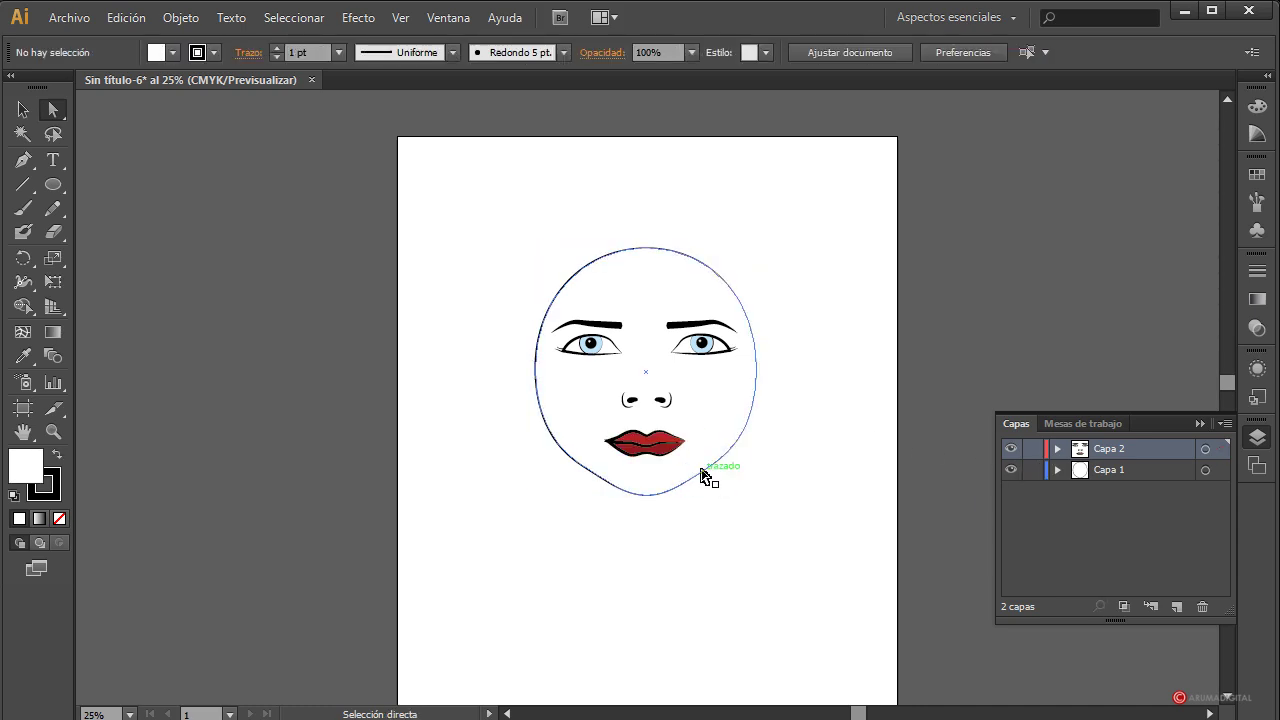
Lock layer Capa 2 and nudge the three chin anchor points of the face outline slightly down to lengthen the chin.
left_click(1034, 449)
left_click_drag(500, 534, 757, 452)
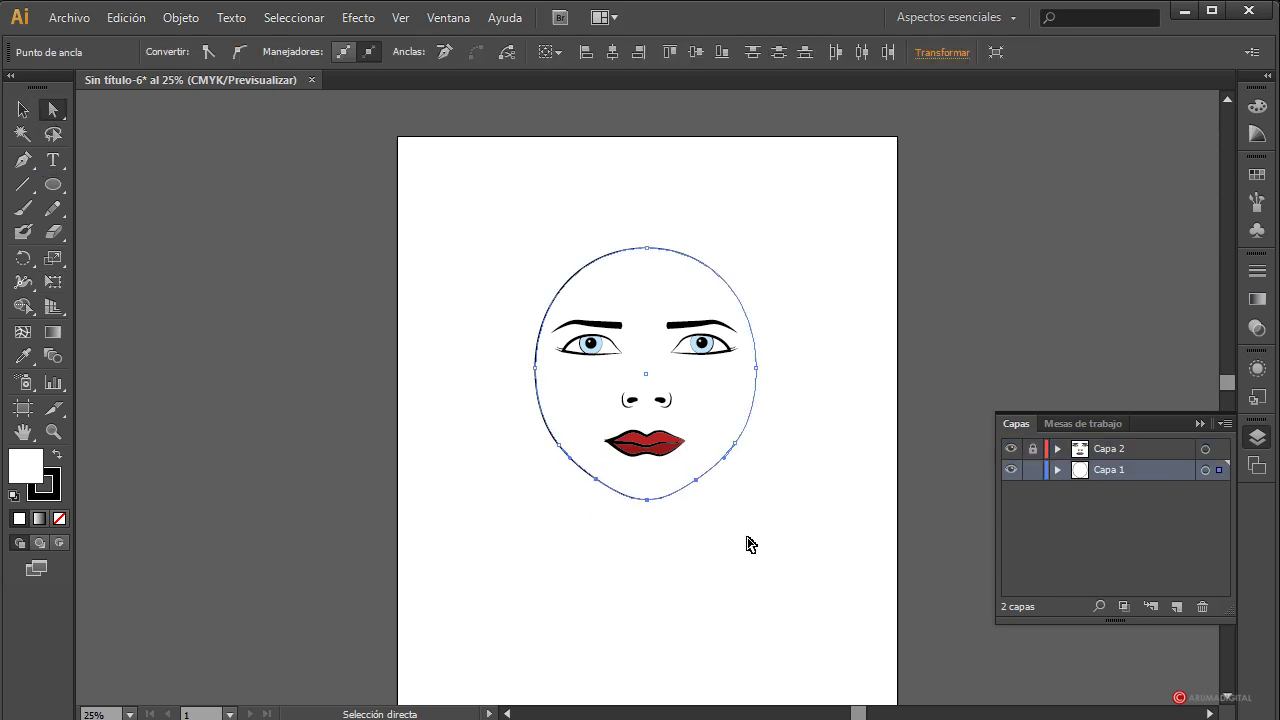
key("shift+Down")
key("shift+Down")
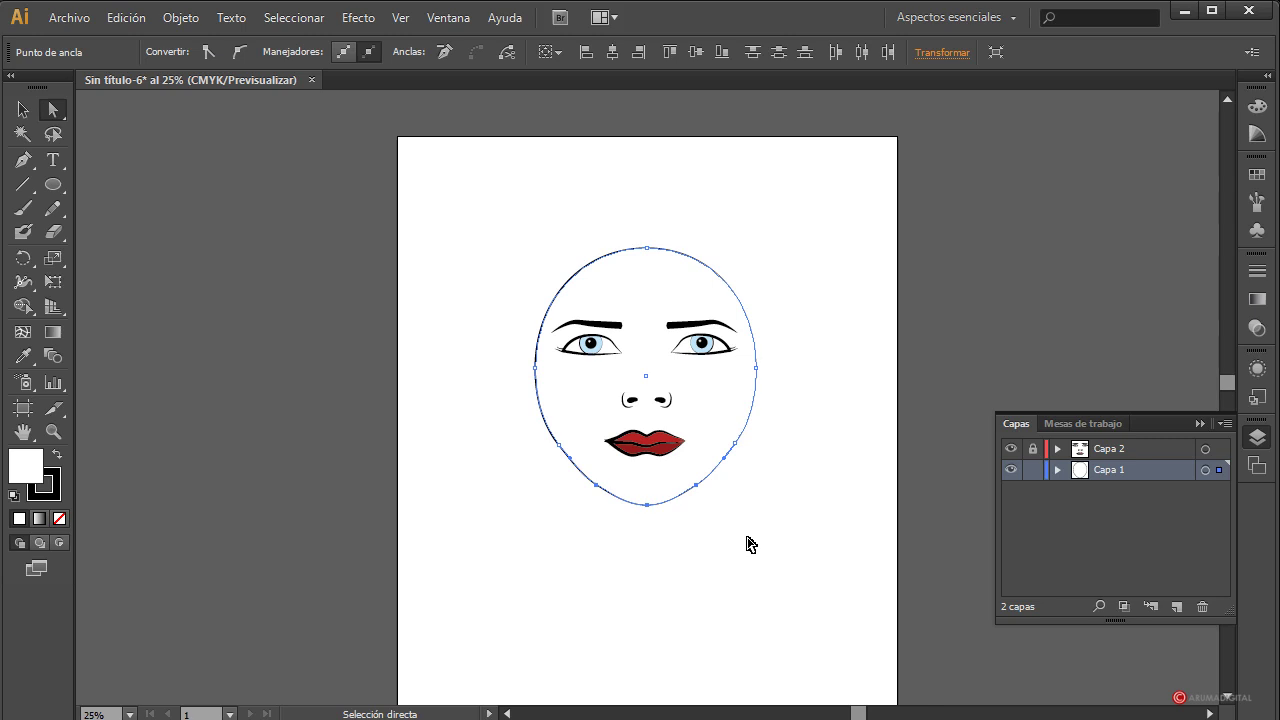
key("Down")
key("shift+Up")
key("shift+Up")
left_click(750, 544)
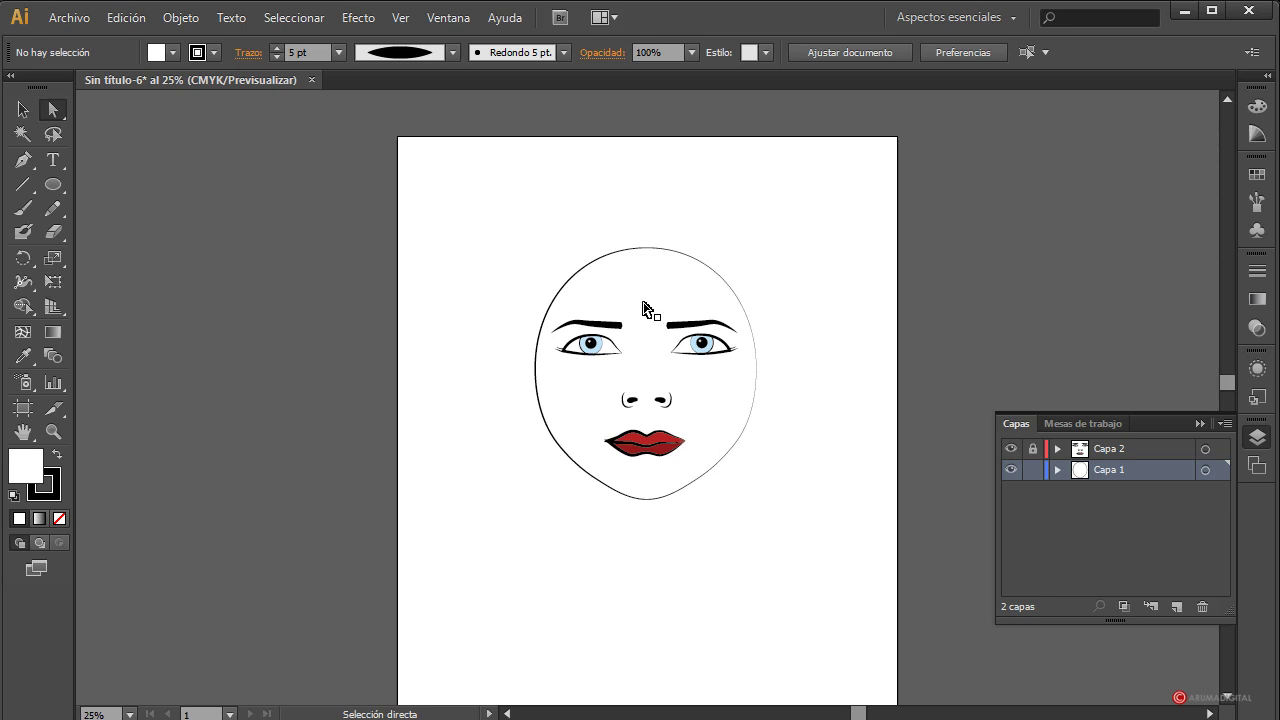
Move the top anchor point of the face outline slightly up to about X 1000 px, Y 436 px.
left_click(645, 249)
left_click_drag(645, 250, 647, 245)
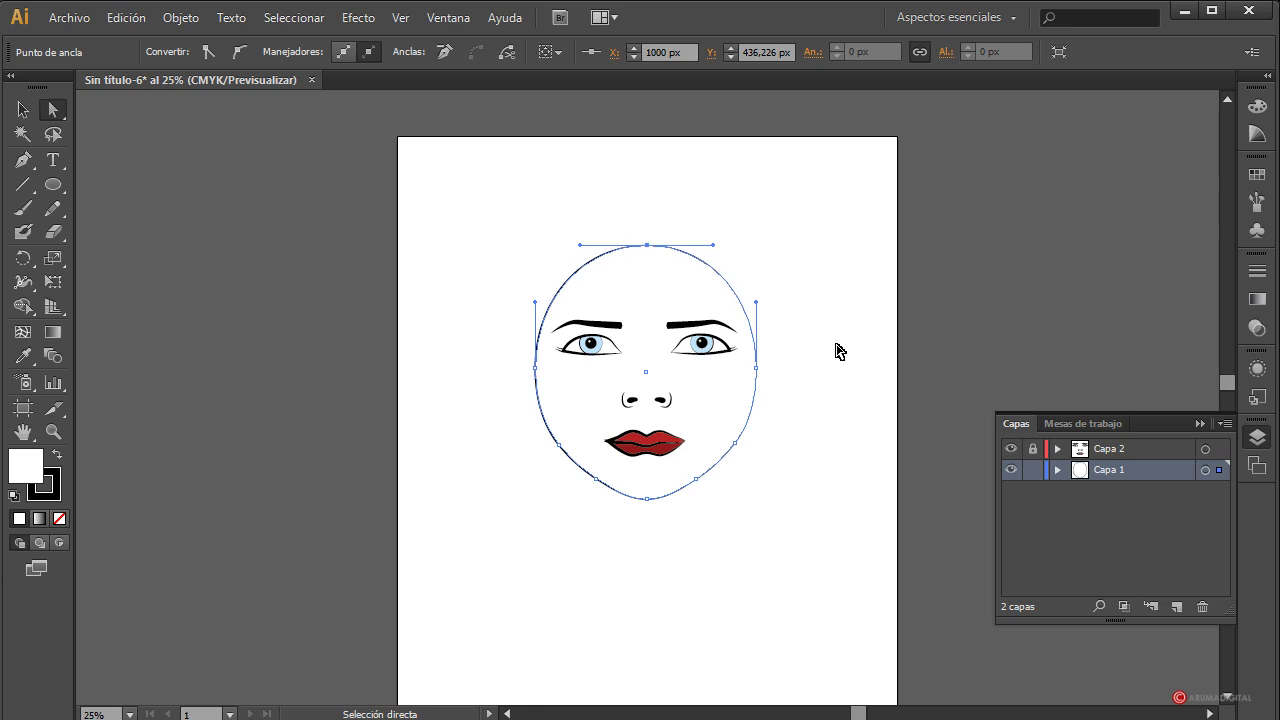
left_click(857, 373)
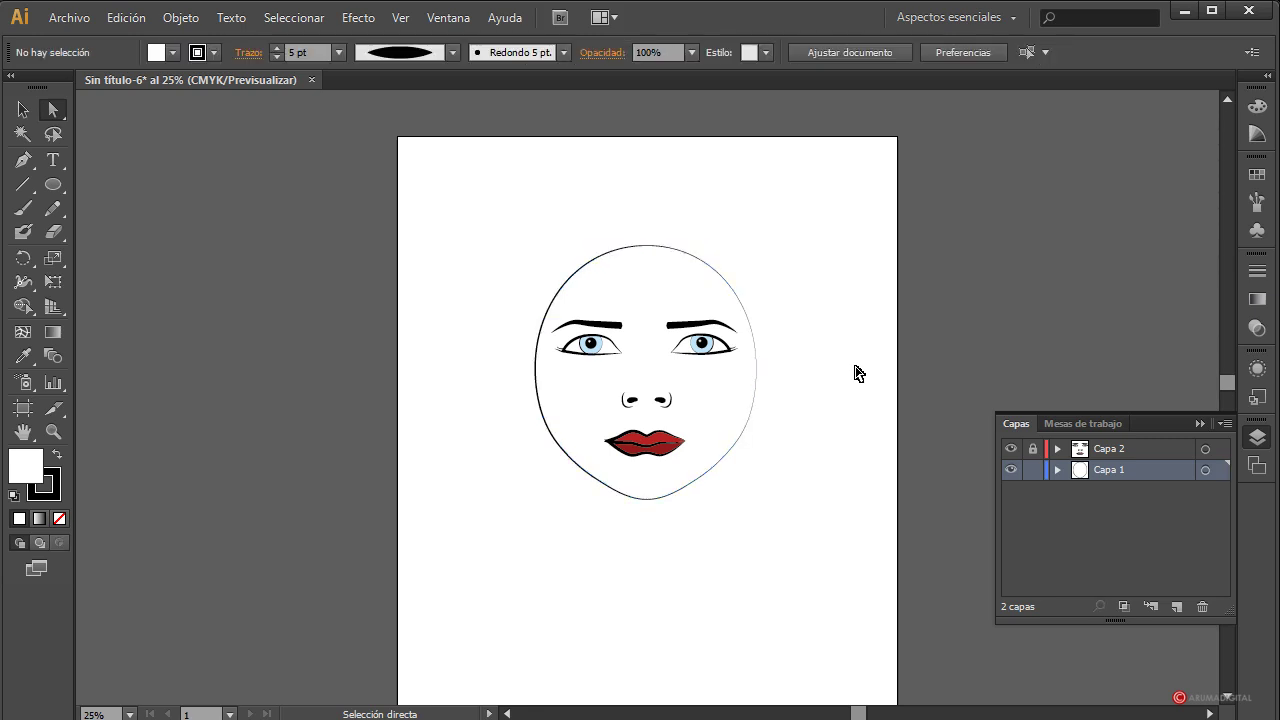
Draw a tall ellipse around the face from about Y 261 px to Y 2093 px, centred horizontally on the face.
left_click(54, 185)
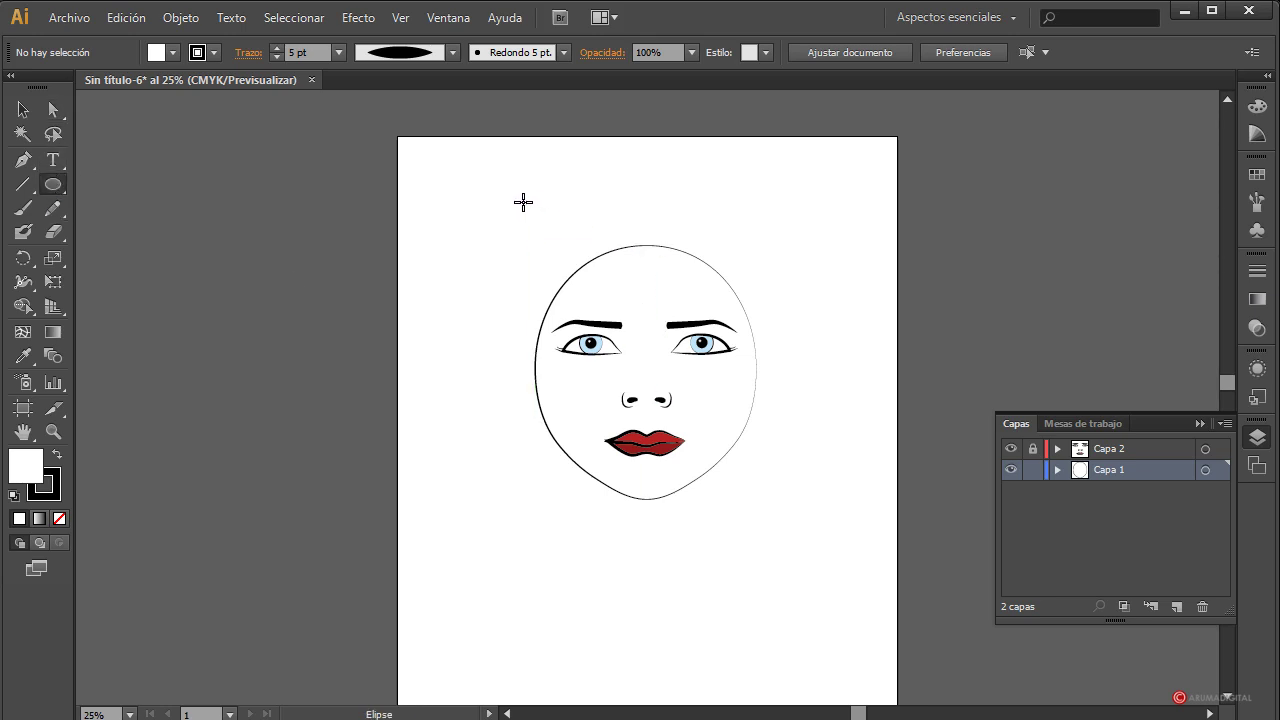
left_click_drag(521, 201, 803, 660)
left_click(23, 109)
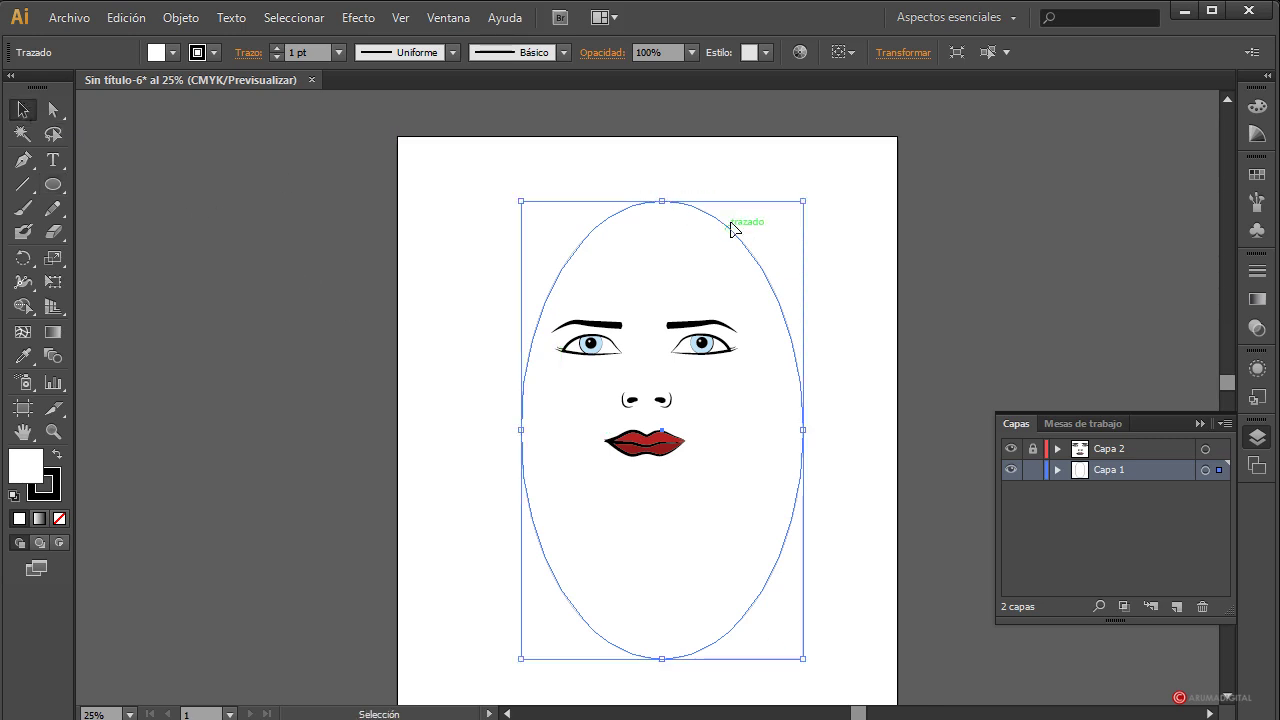
left_click_drag(727, 231, 710, 231)
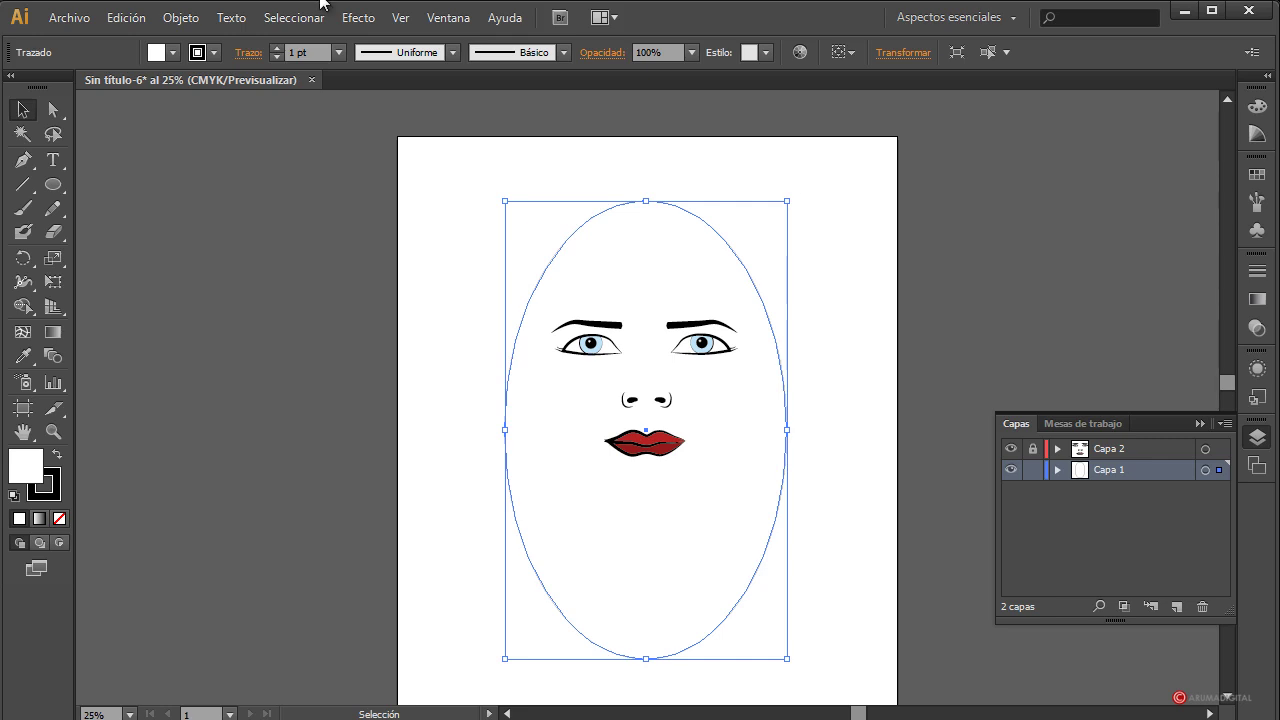
Fill the large ellipse with black and send it behind the face outline as the hair shape.
left_click(173, 52)
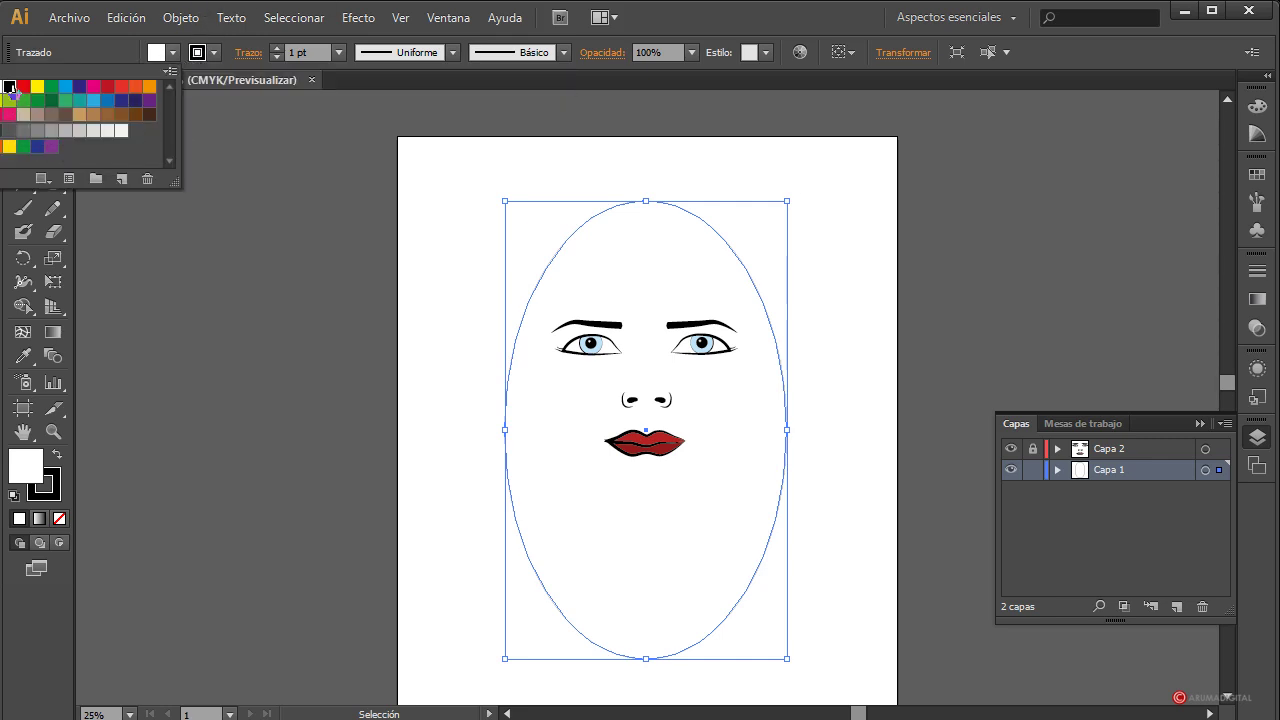
left_click(10, 87)
left_click(815, 265)
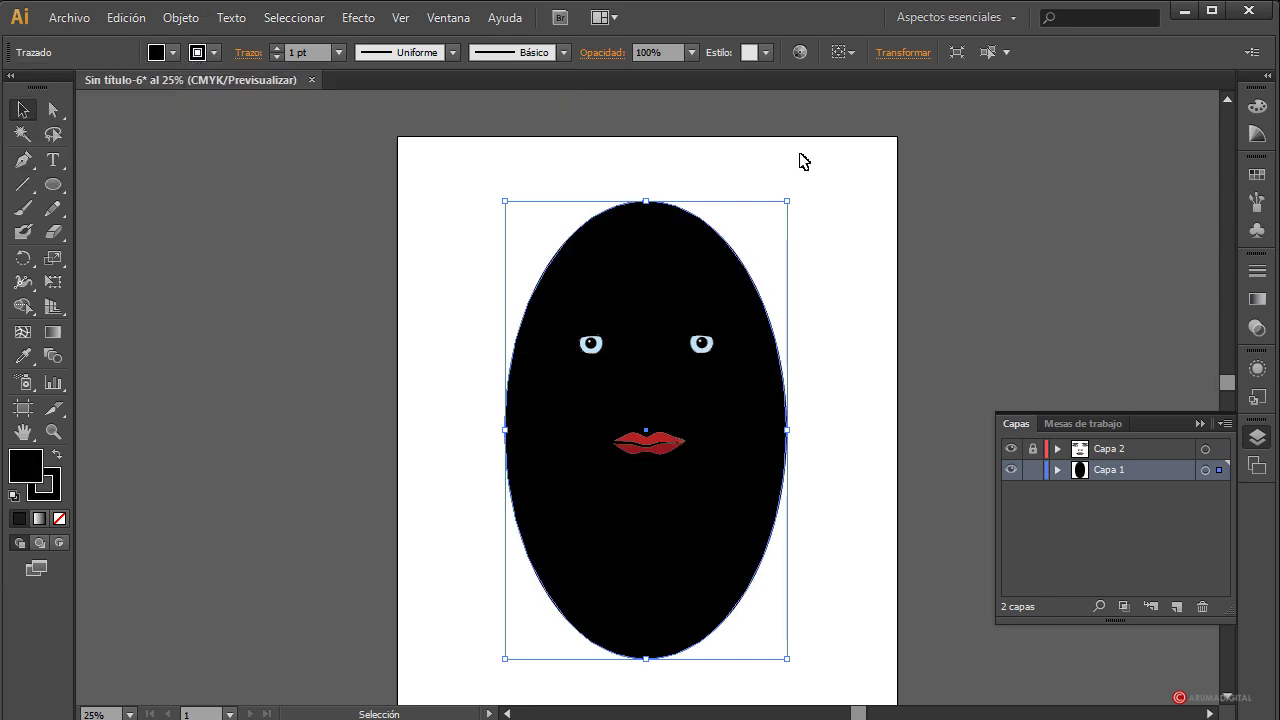
left_click(857, 498)
left_click(763, 459)
key("ctrl+shift+bracketleft")
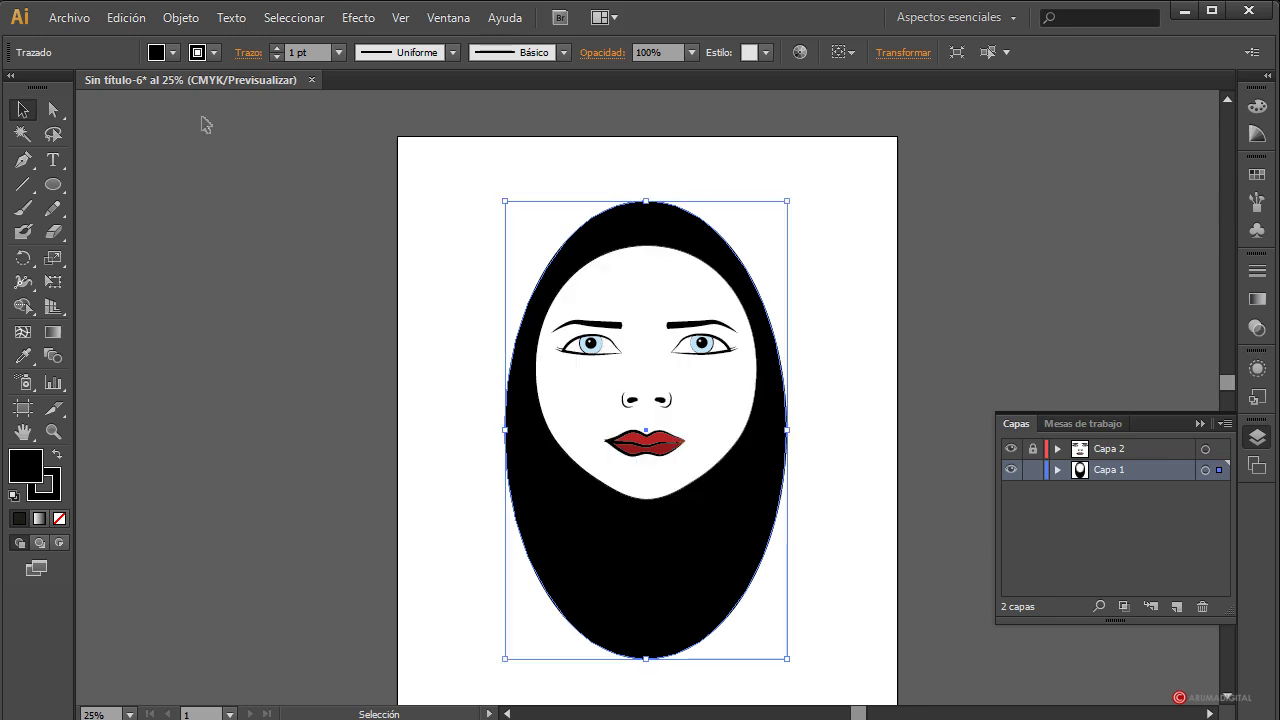
Lower the top anchor point of the black hair shape to Y 332 px.
left_click(55, 107)
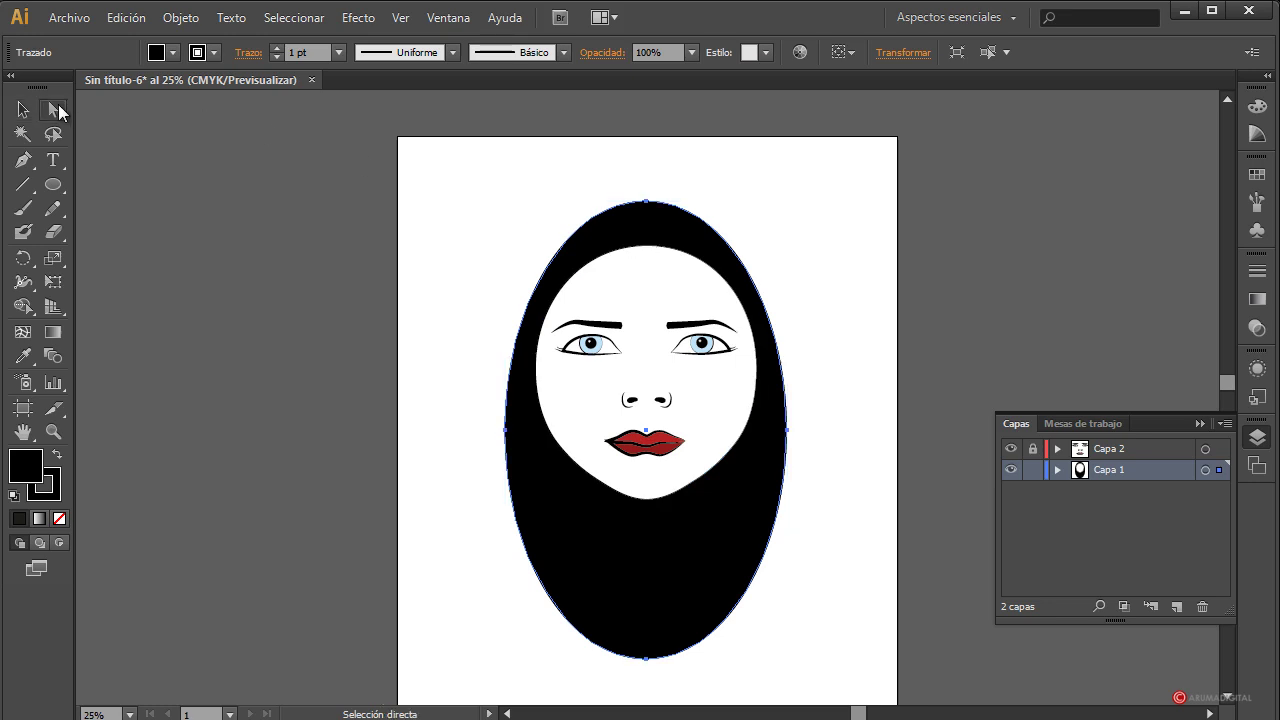
left_click(646, 201)
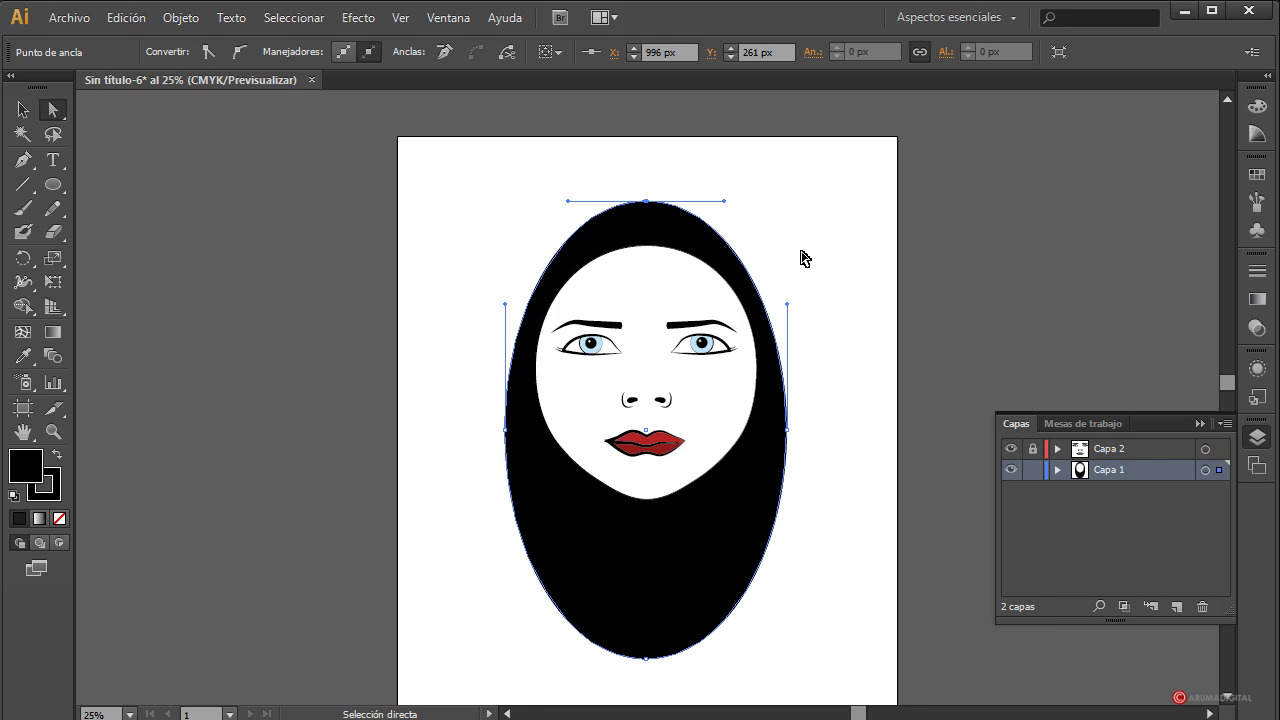
key("shift+Down")
key("shift+Down")
key("shift+Down")
key("shift+Down")
key("shift+Down")
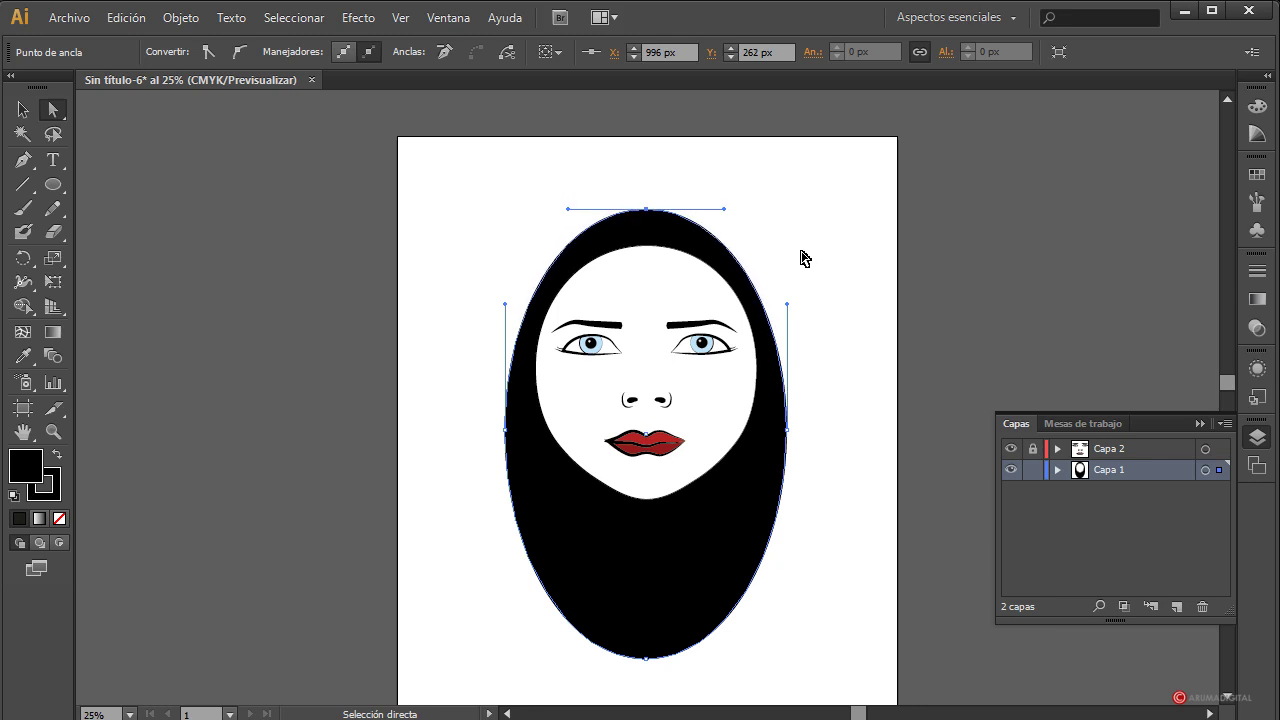
key("shift+Down")
key("shift+Down")
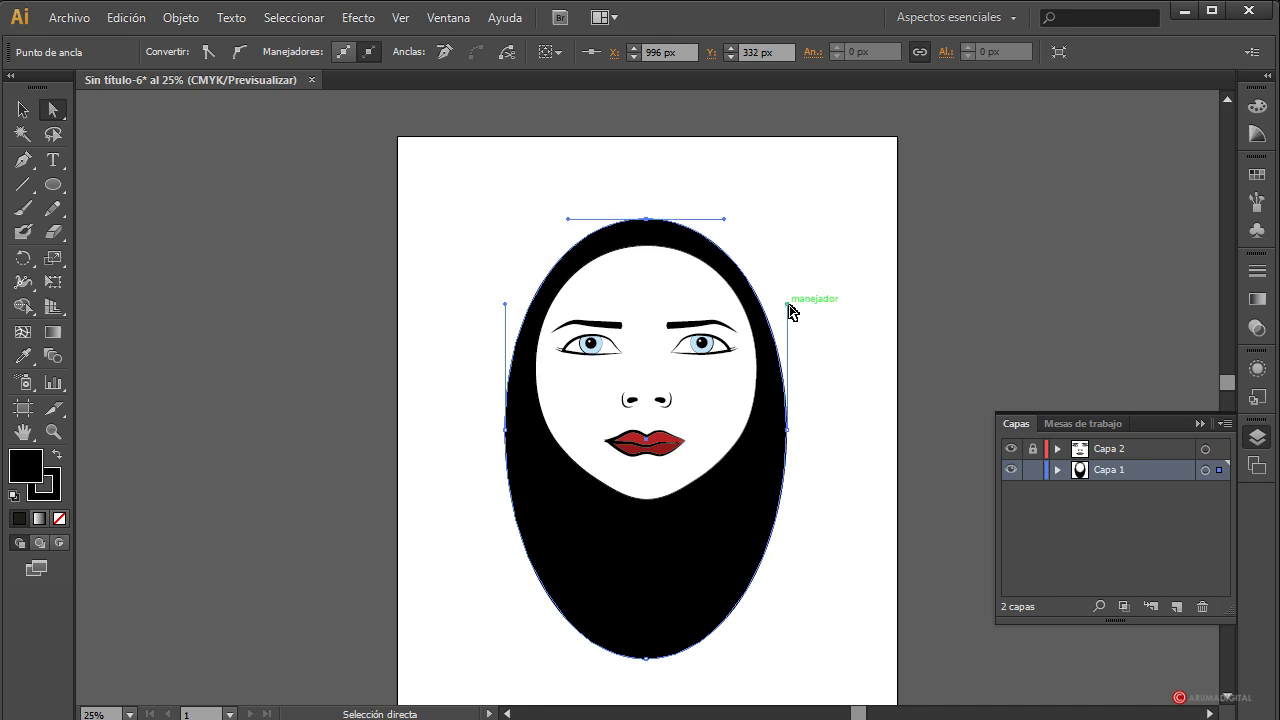
Extend the upper direction handles of the hair shape's two side anchor points upward to make the crown fuller.
left_click_drag(788, 304, 787, 277)
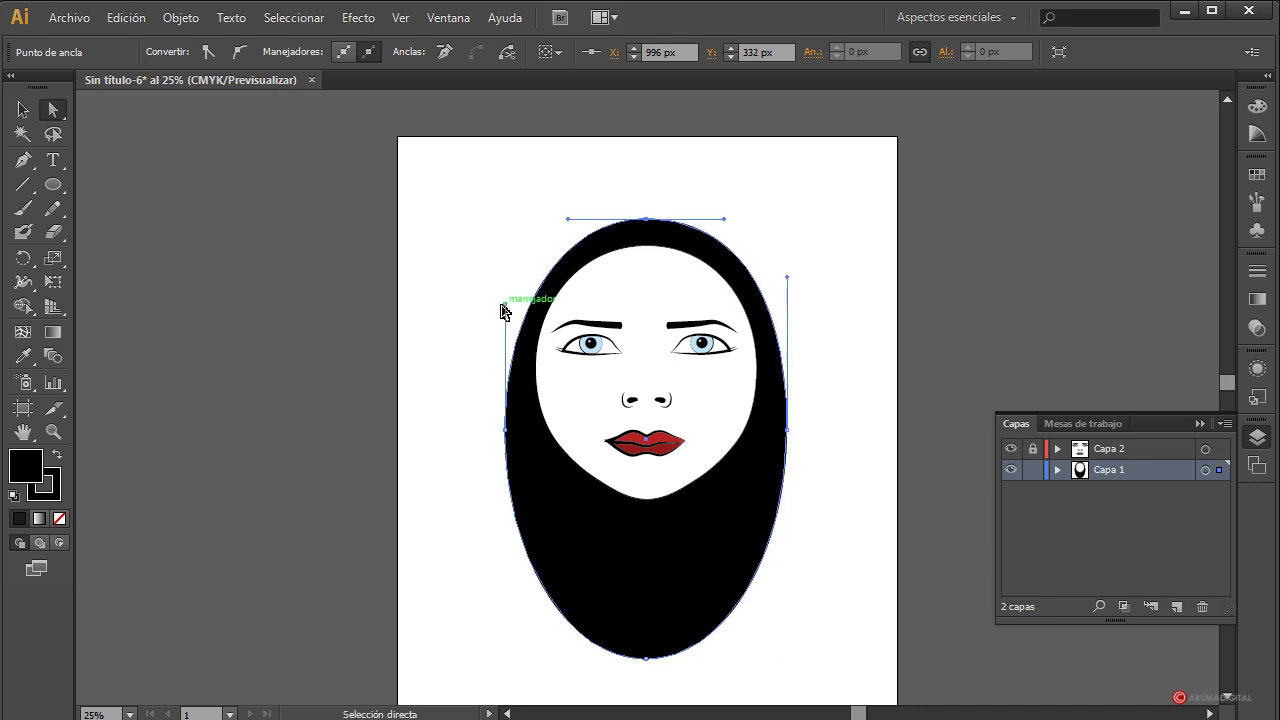
left_click_drag(504, 311, 505, 282)
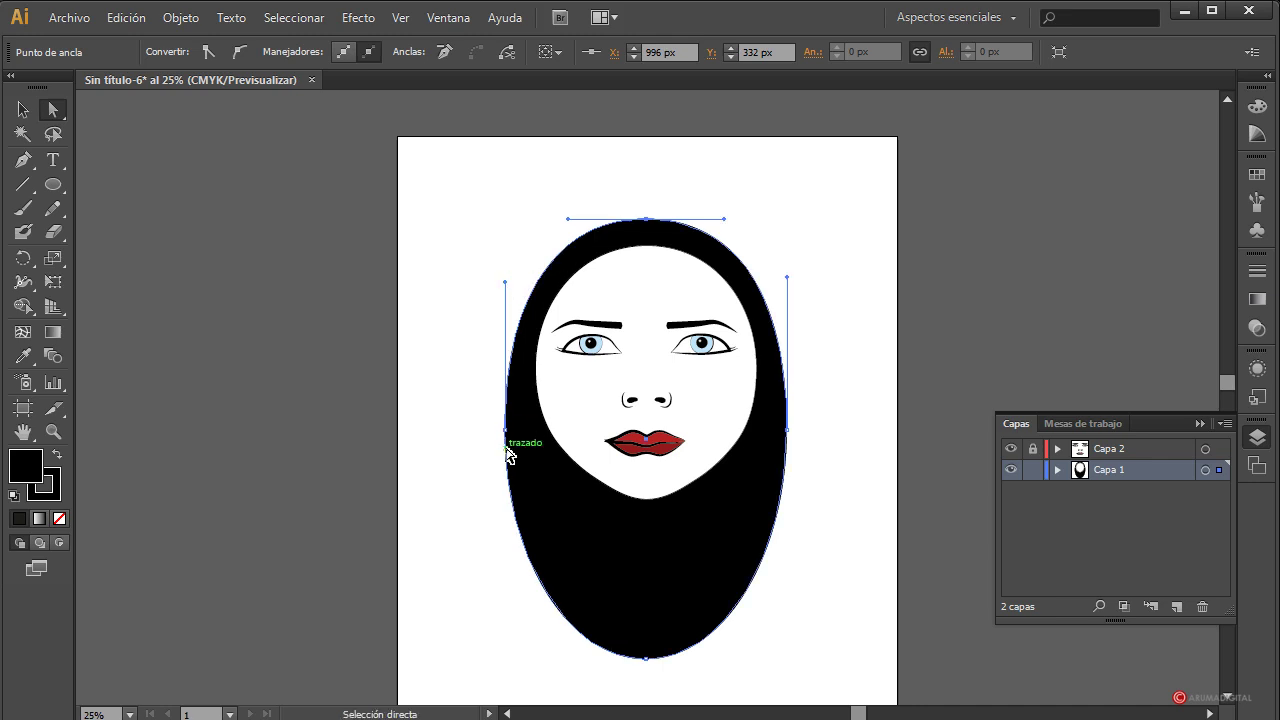
left_click(700, 580)
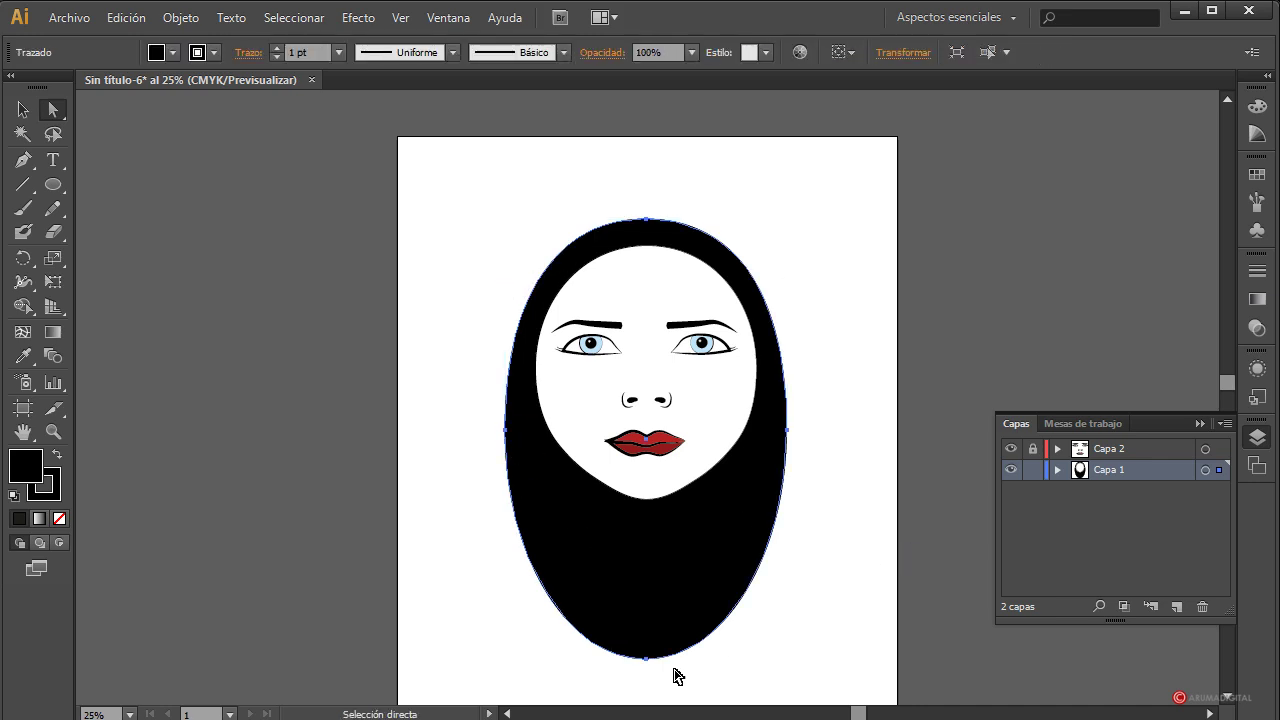
Lengthen both direction handles of the hair shape's bottom anchor point outward to broaden the lower edge.
left_click(645, 660)
left_click_drag(737, 660, 787, 658)
left_click_drag(569, 660, 518, 659)
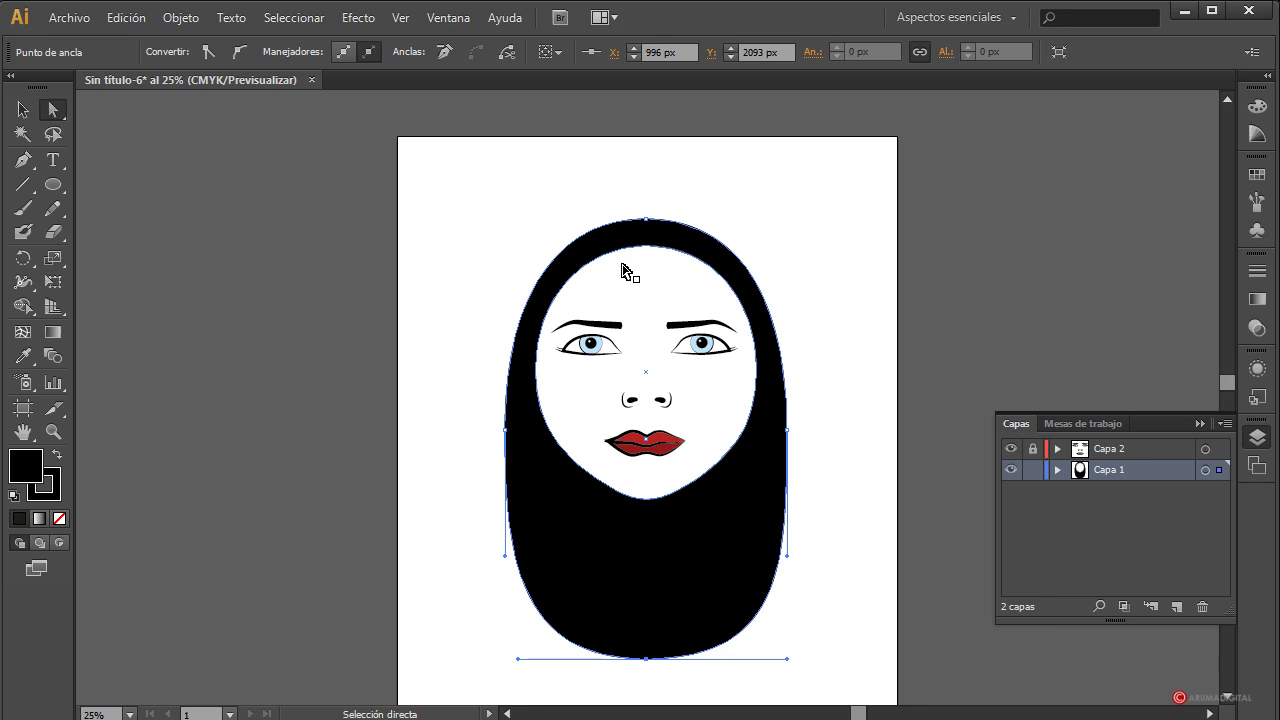
Convert the top anchor point of the black hair shape to a corner point.
left_click(651, 286)
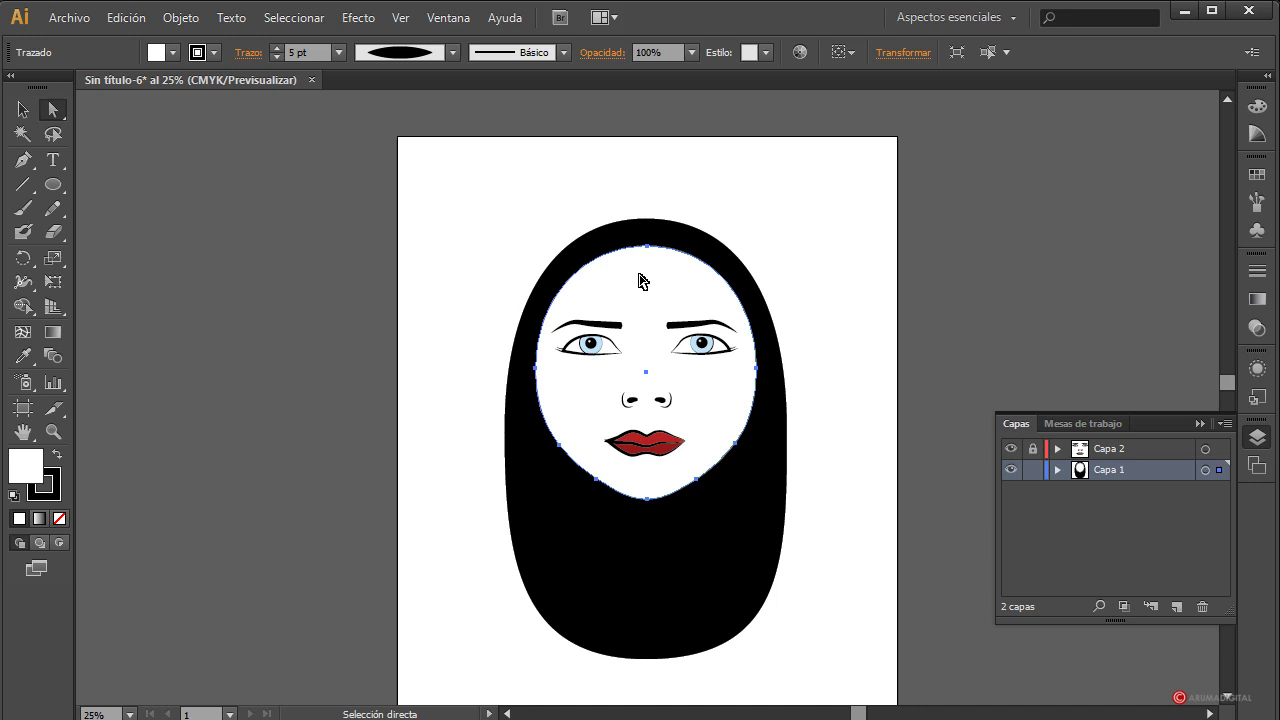
left_click(620, 237)
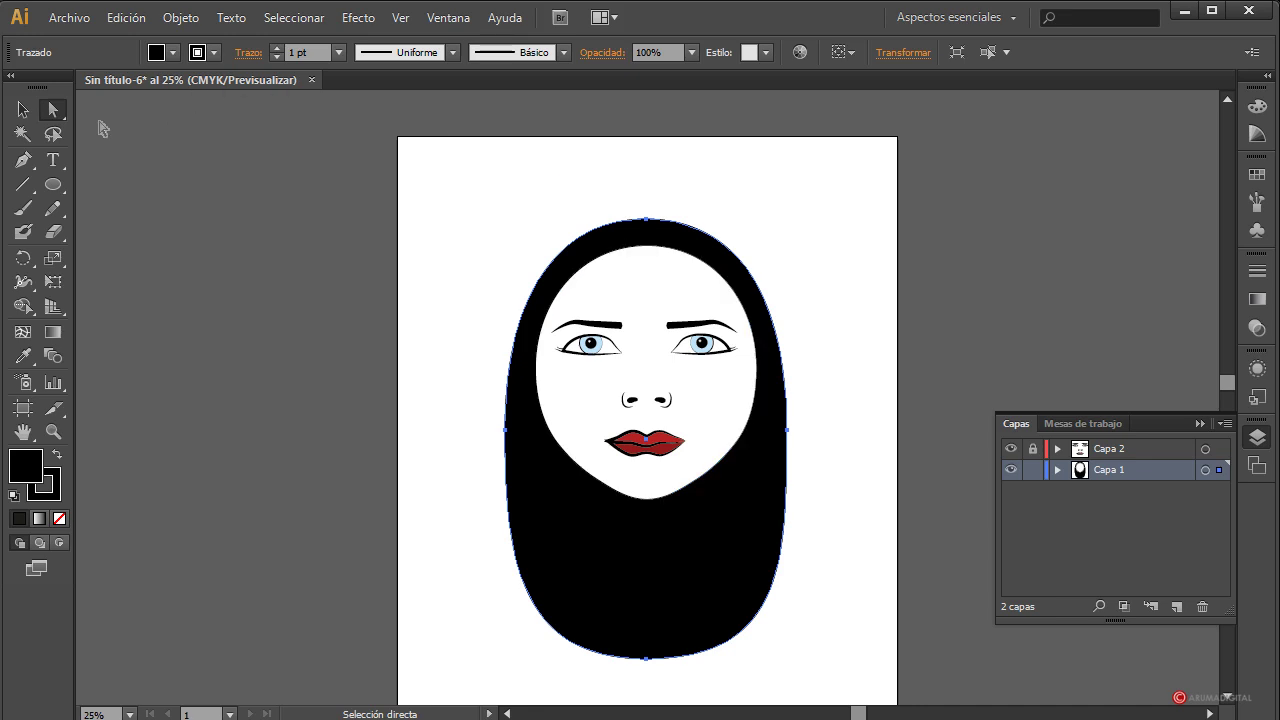
left_click(647, 222)
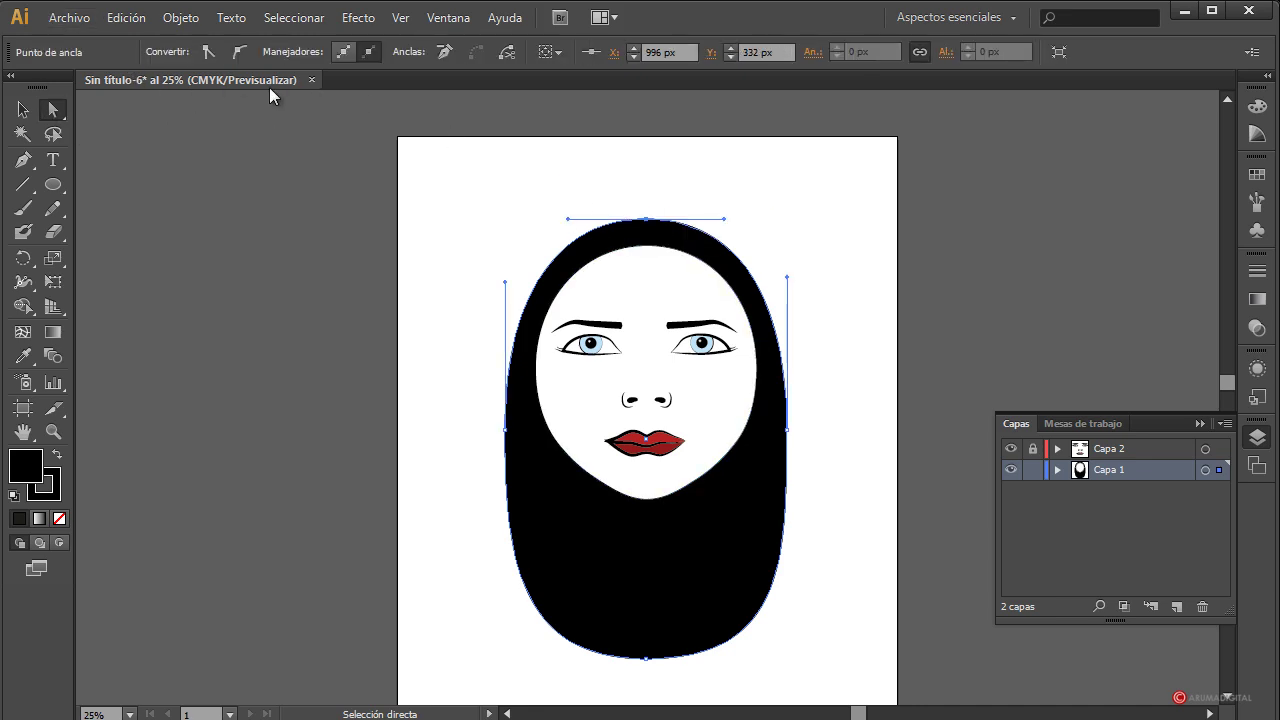
left_click(219, 54)
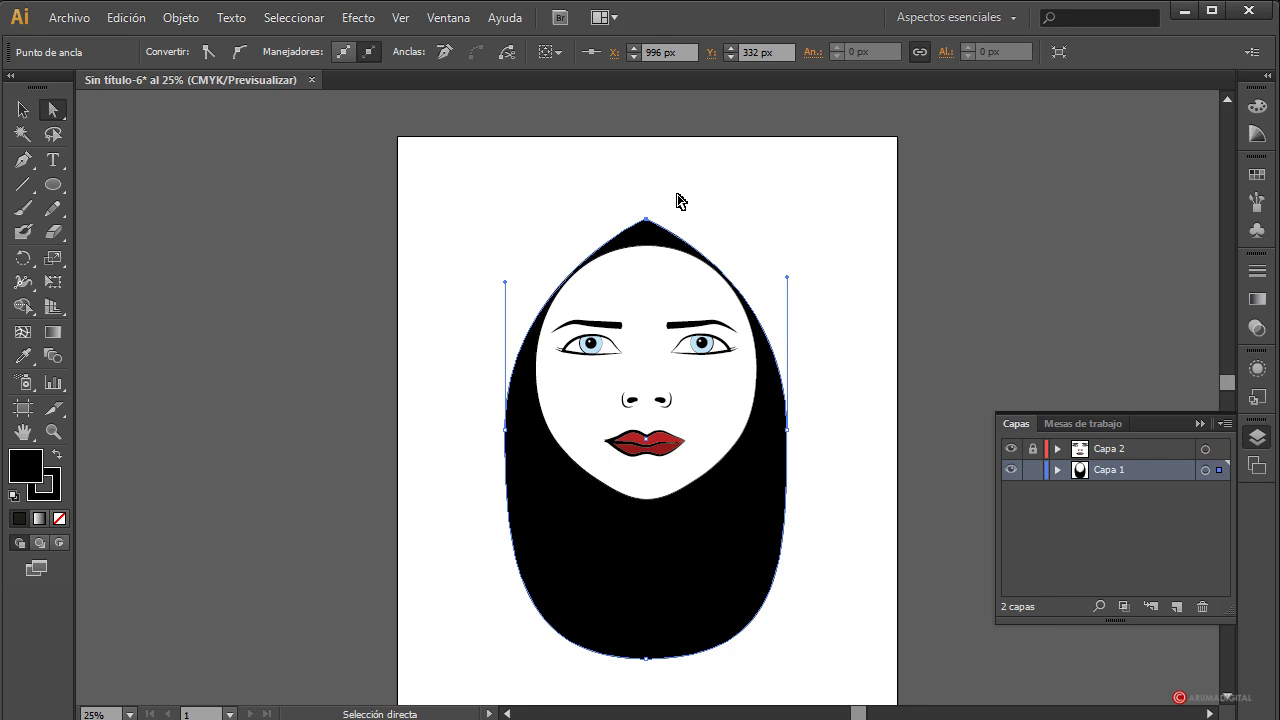
Add an anchor point on each upper slope of the black hair shape, where it meets the face outline.
left_click(23, 160)
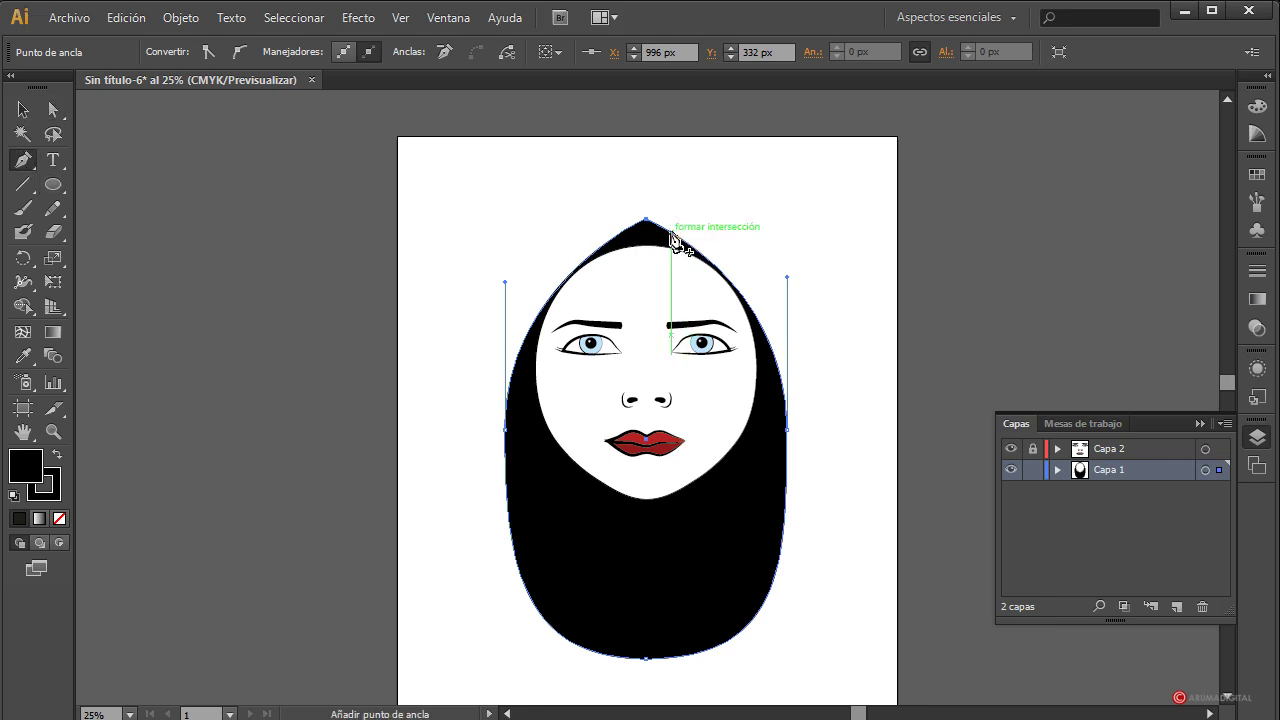
left_click(727, 276)
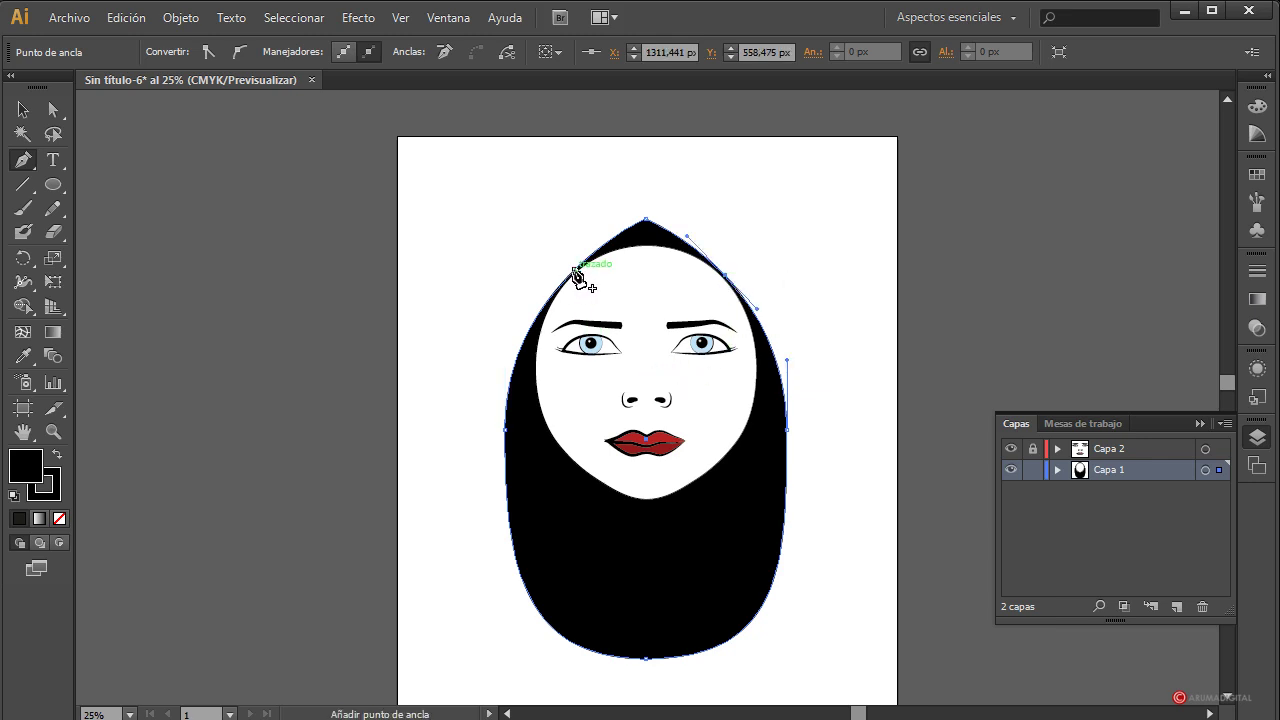
left_click(574, 271)
Raise the hair shape's new upper-left anchor point to Y 391.187 px and tilt its direction handle to round the crown.
left_click(53, 110)
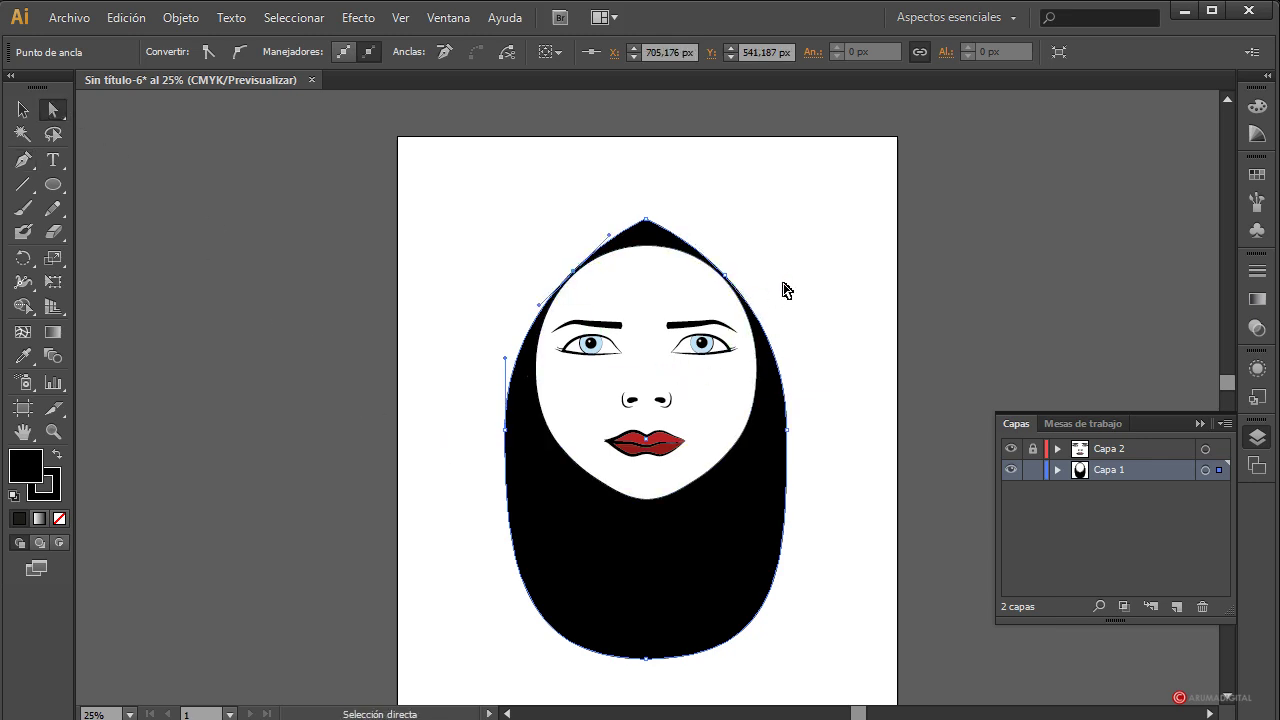
key("Up")
key("Up")
key("Up")
key("Up")
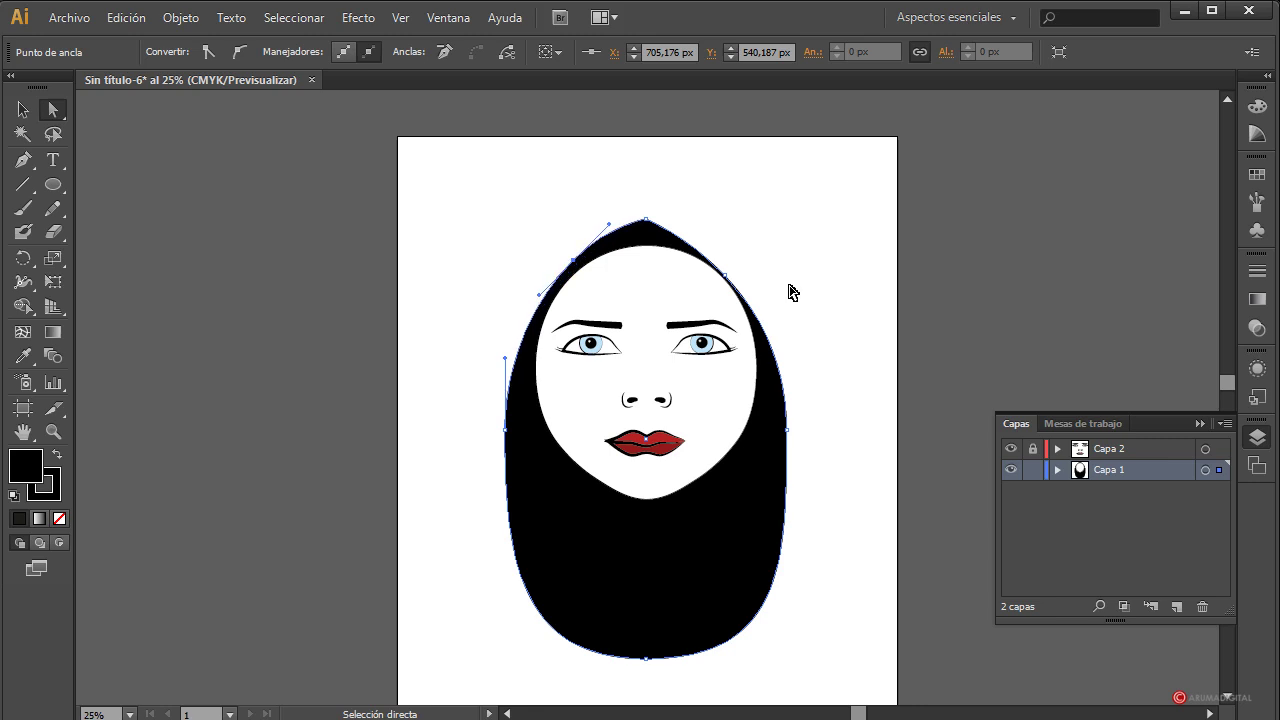
key("Up")
key("Up")
key("Up")
key("Up")
key("Up")
key("Up")
key("Up")
key("Up")
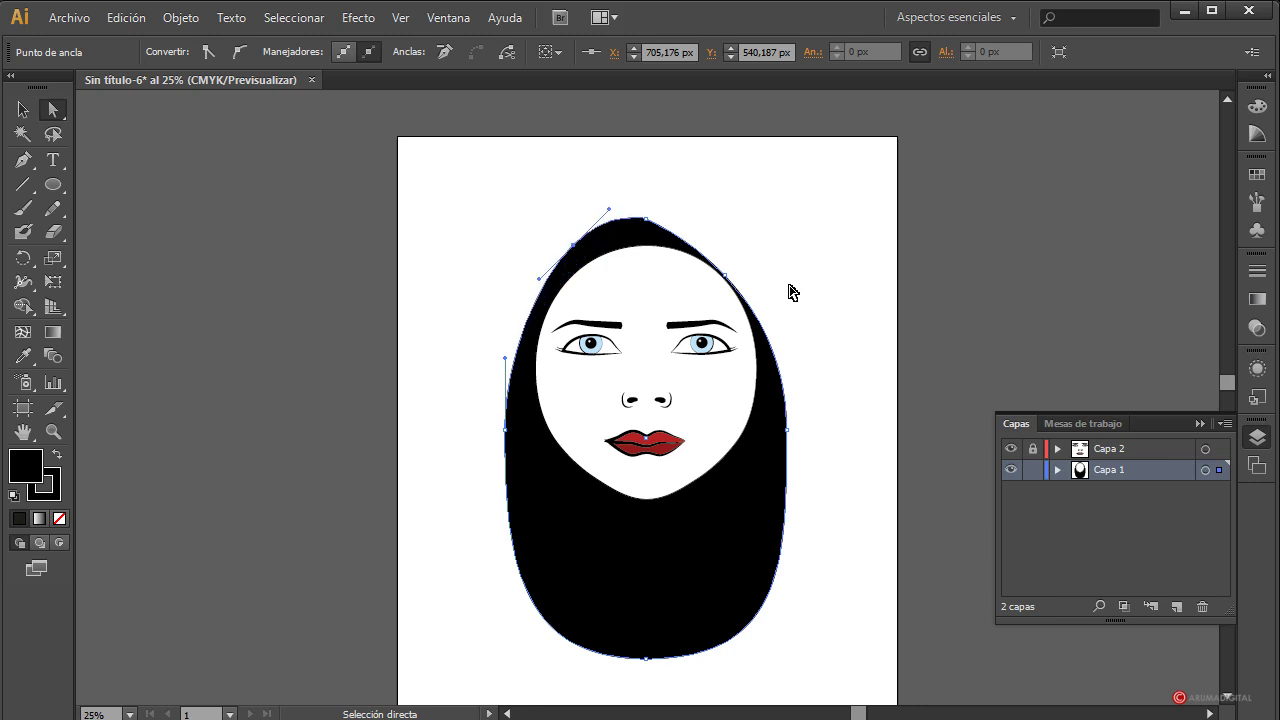
key("Up")
key("Up")
key("Up")
key("Up")
key("Up")
key("Up")
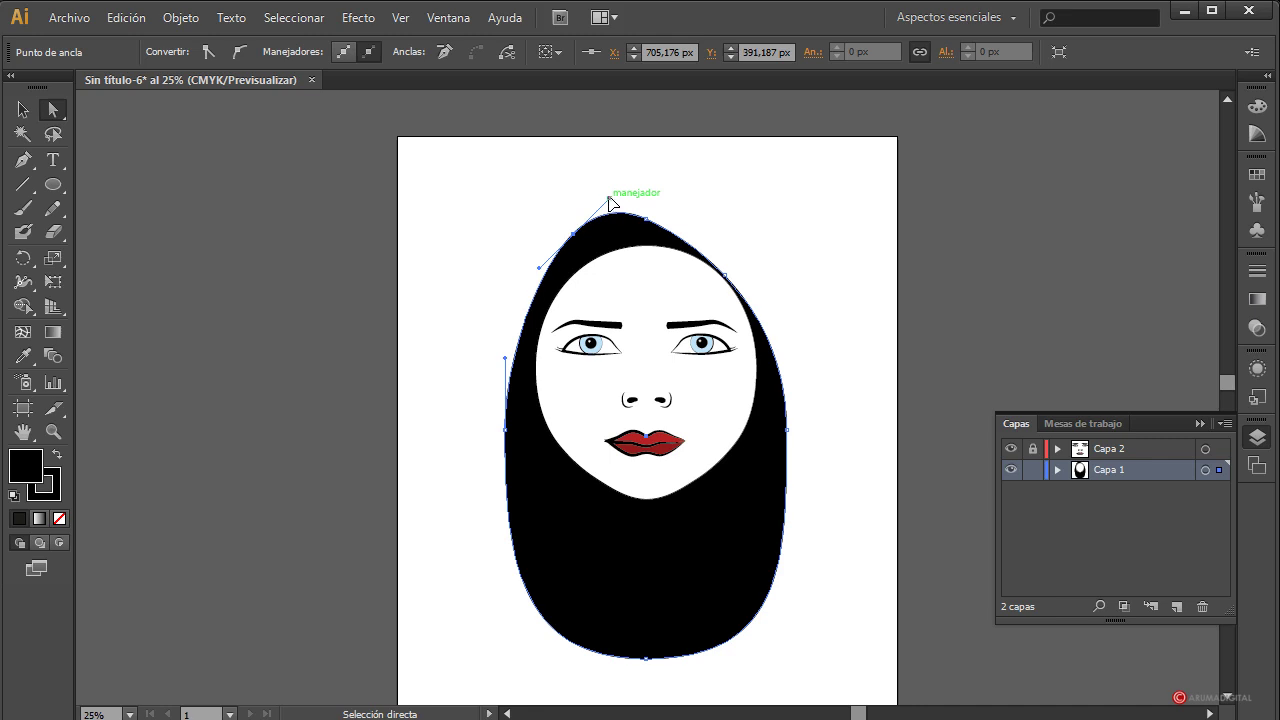
left_click_drag(608, 203, 616, 206)
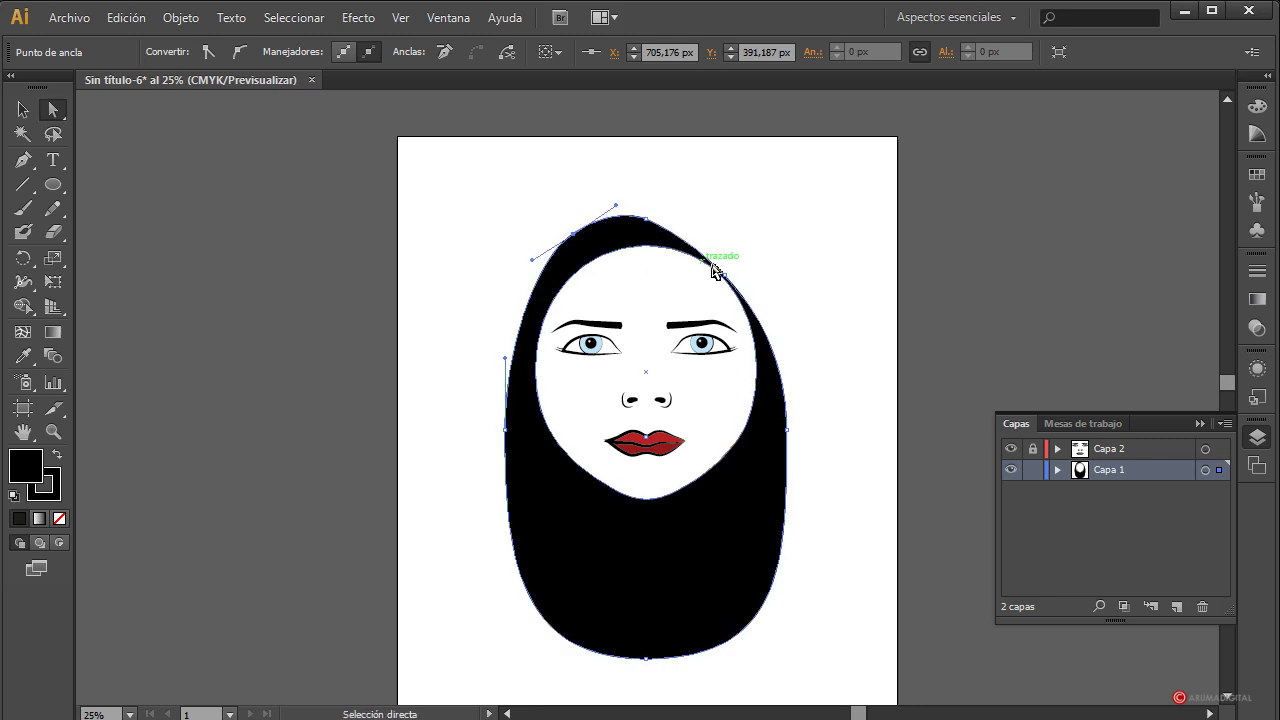
Move the hair shape's upper-right anchor point up and outward to round the crown, and lower the top centre anchor slightly.
left_click_drag(716, 272, 737, 238)
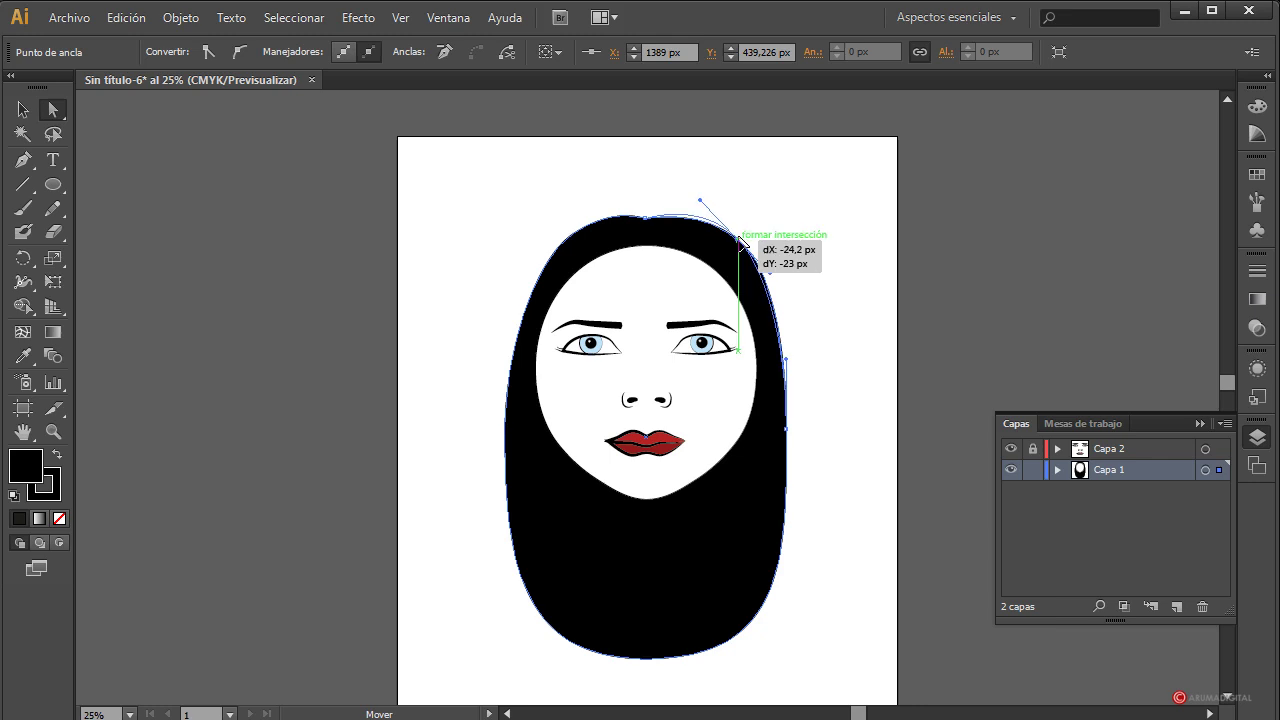
left_click(648, 218)
left_click(790, 262)
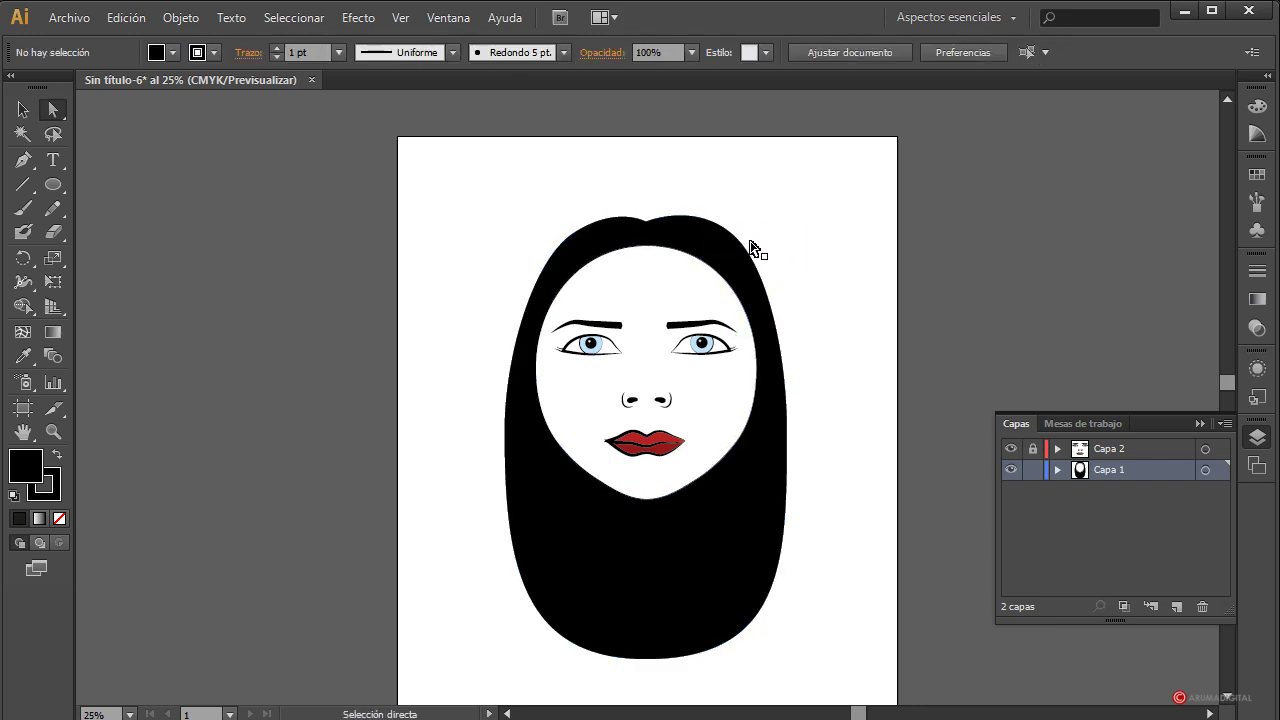
Fine-tune the hair shape's upper-right anchor point to X 1354.799 px, Y 432.226 px.
left_click(742, 246)
left_click_drag(742, 246, 741, 244)
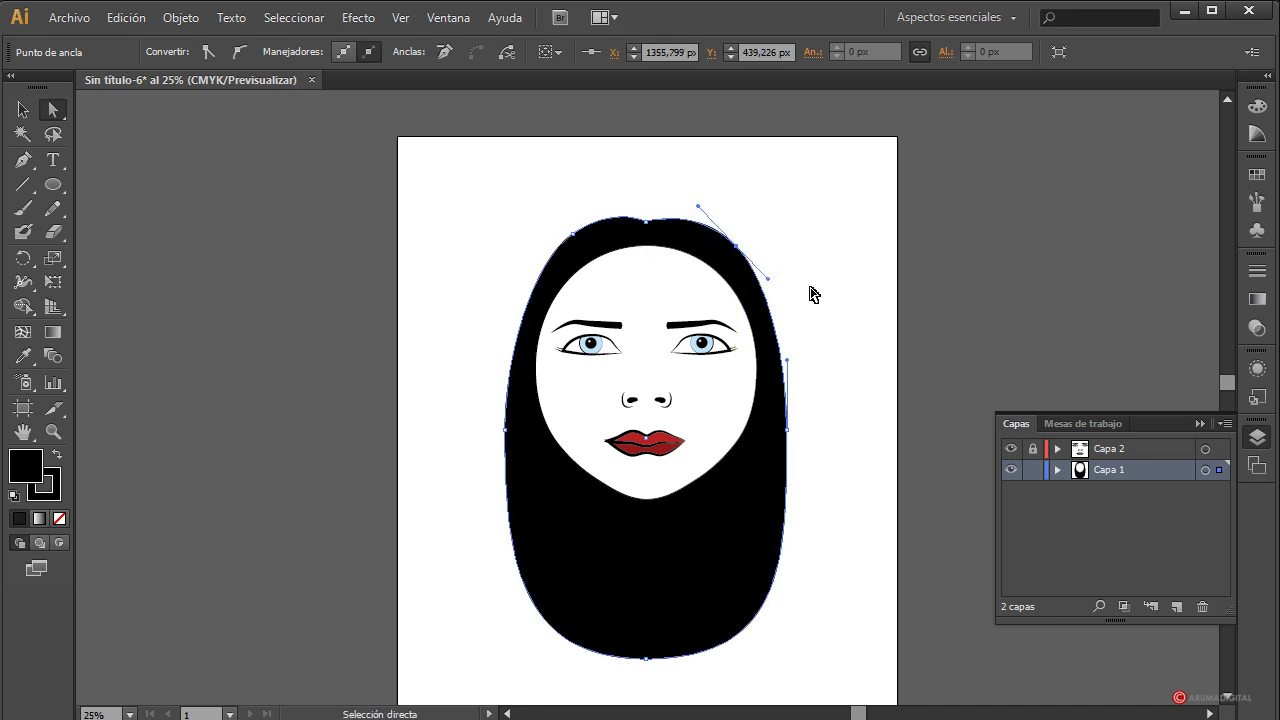
left_click(764, 257)
left_click(737, 247)
left_click_drag(772, 280, 767, 276)
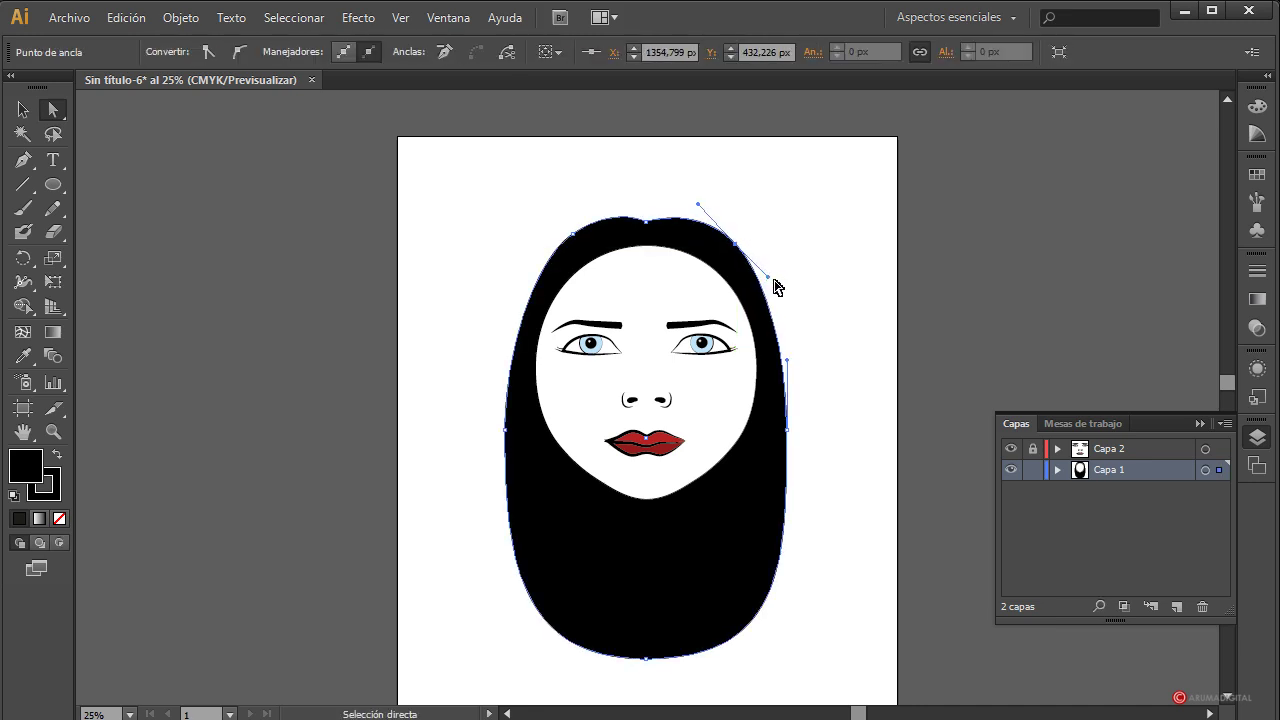
left_click(816, 314)
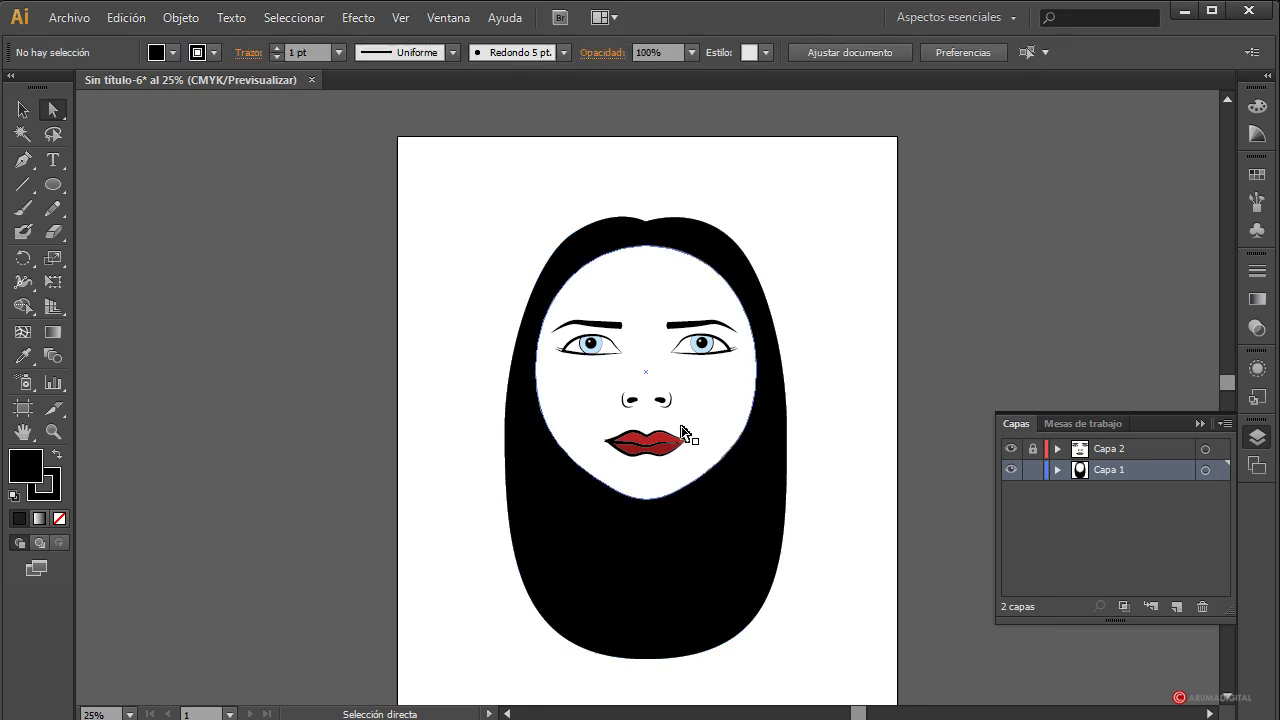
Add an anchor point on the upper-left curve of the white face outline at the forehead.
left_click(646, 311)
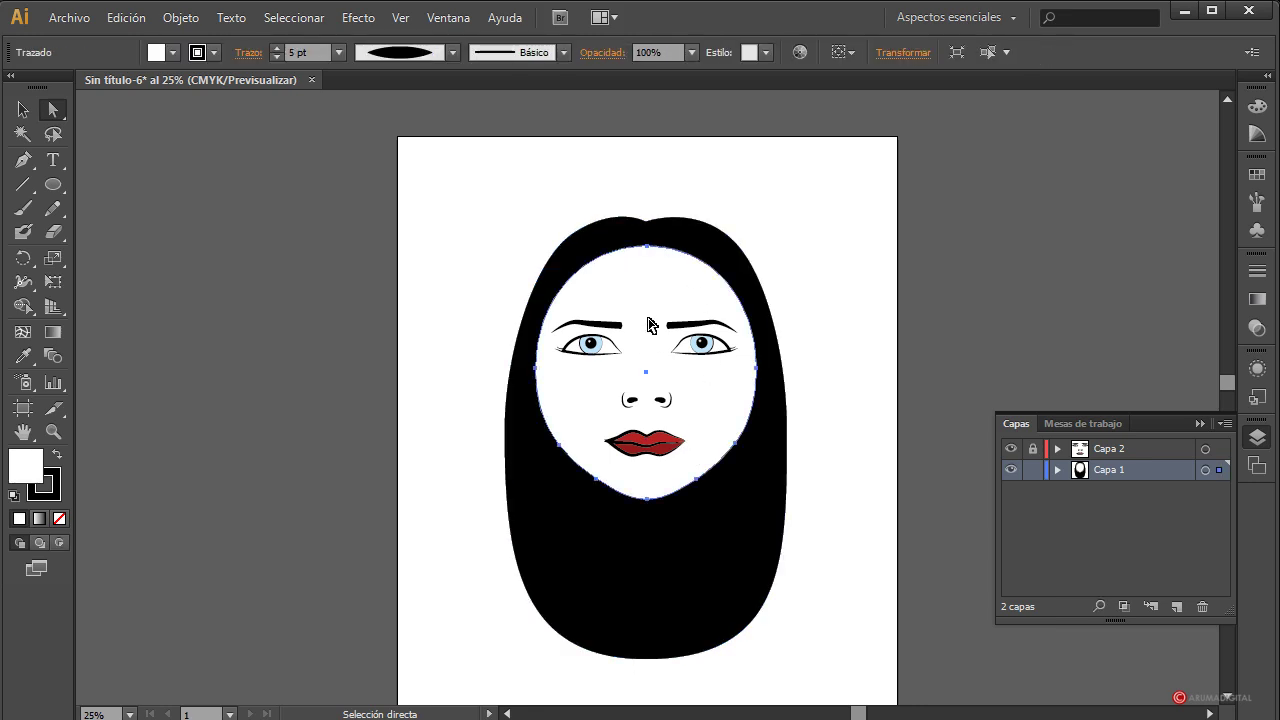
left_click(650, 248)
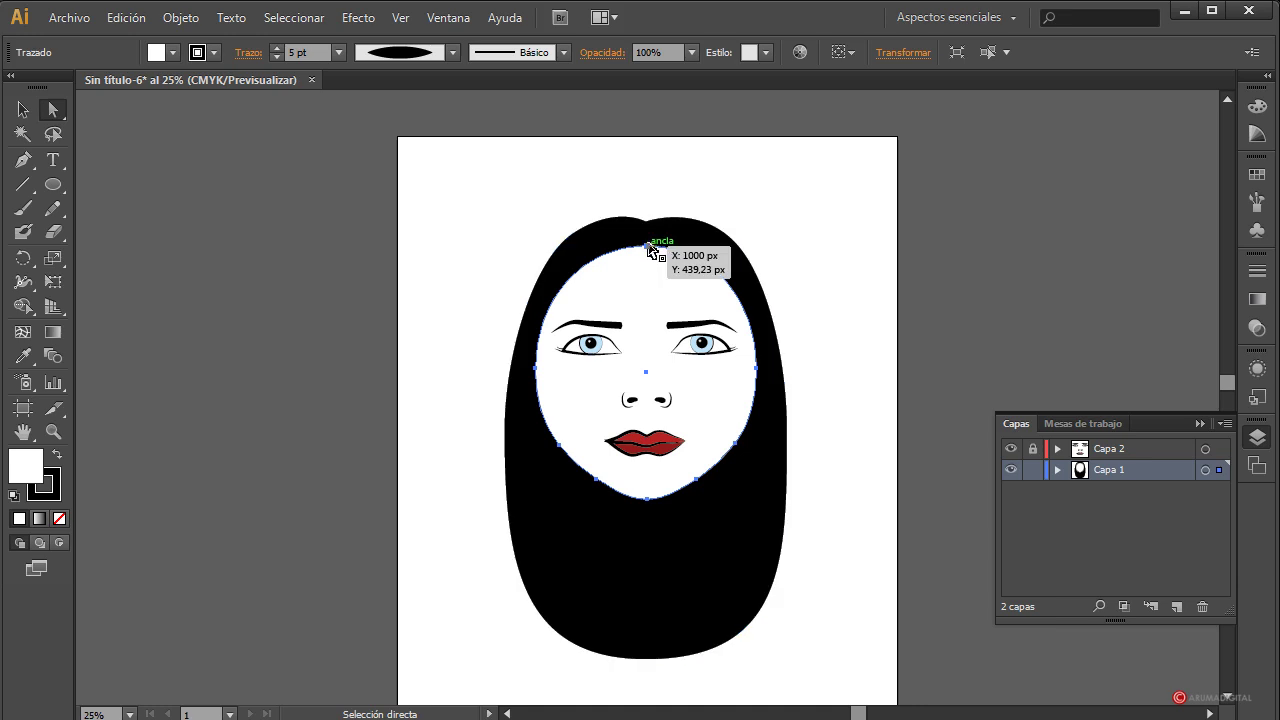
left_click(23, 162)
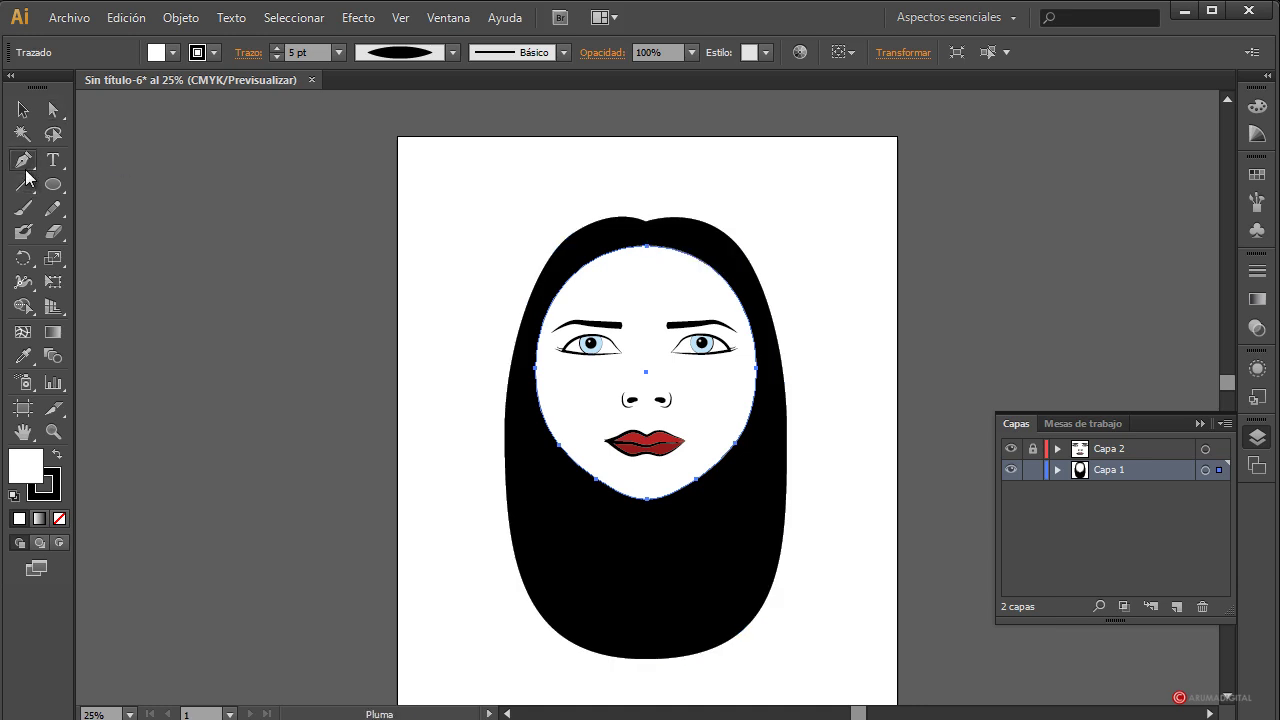
left_click(586, 266)
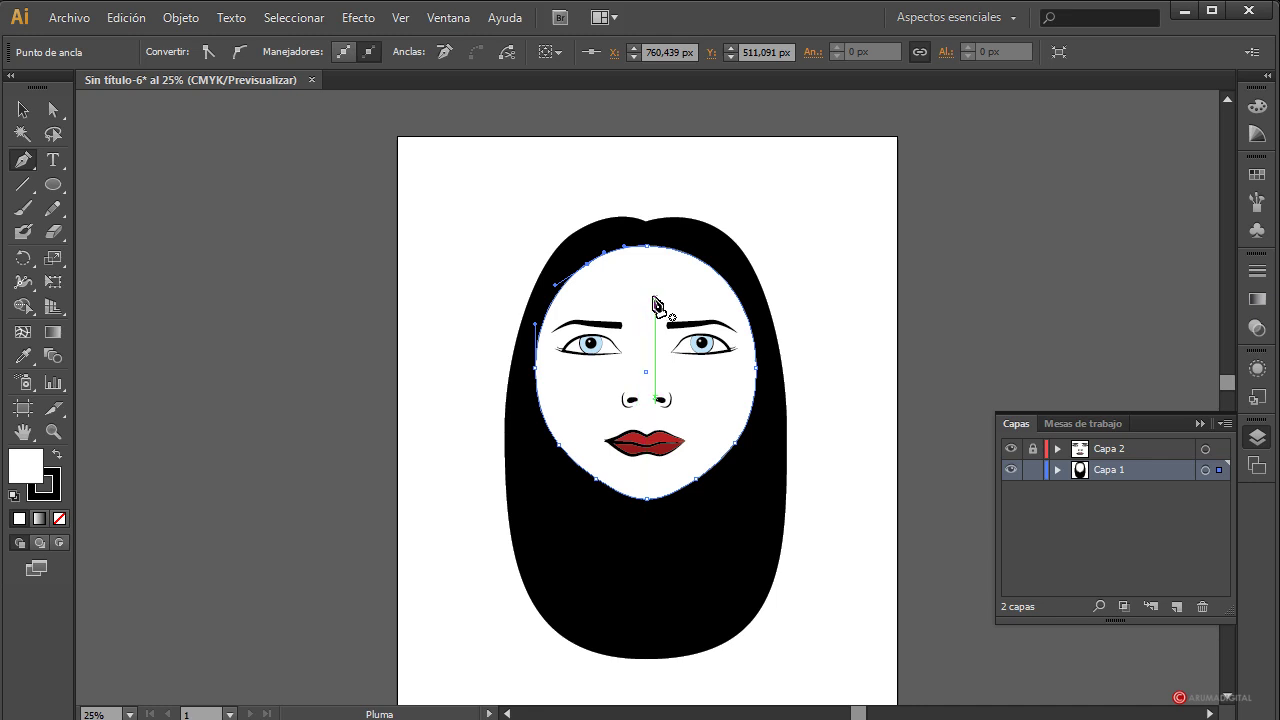
Move the new forehead anchor point inward to X 838.439 px, Y 555.091 px to shape a side-parted hairline.
key("Down")
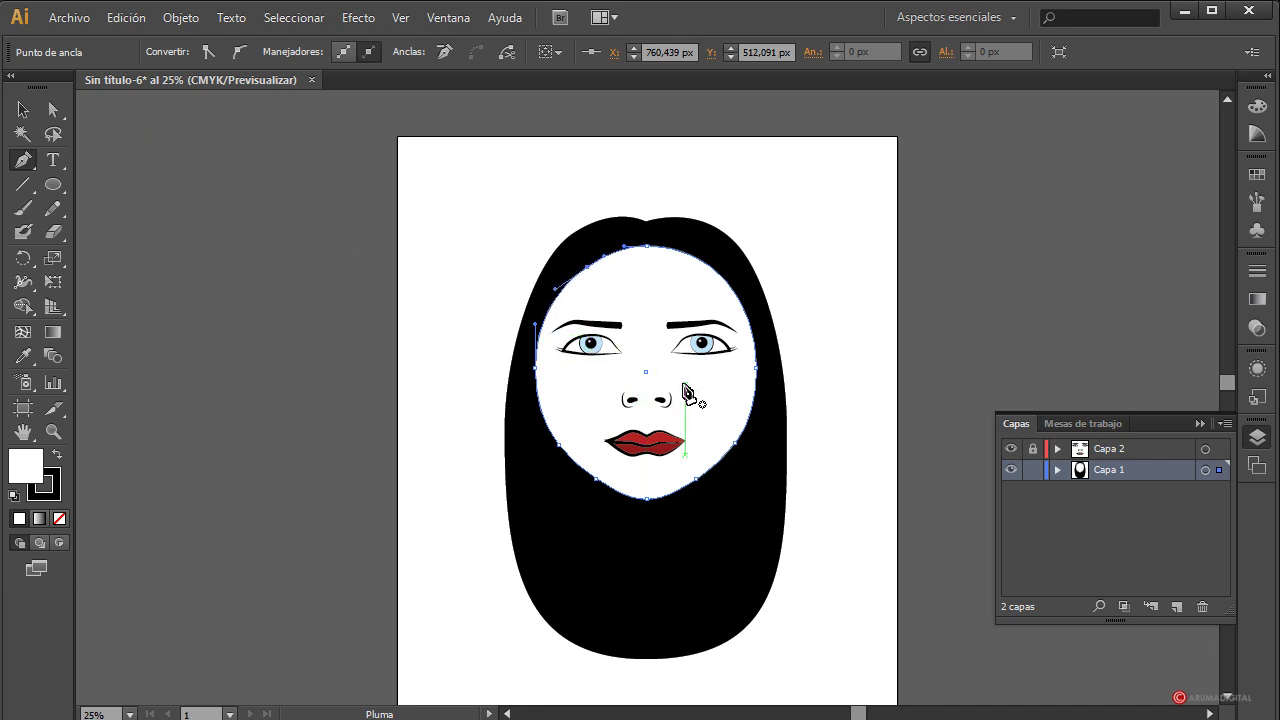
key("Right")
key("Right")
key("Right")
key("Right")
key("Right")
key("Right")
key("Right")
key("Right")
key("Right")
key("Right")
key("Right")
key("Right")
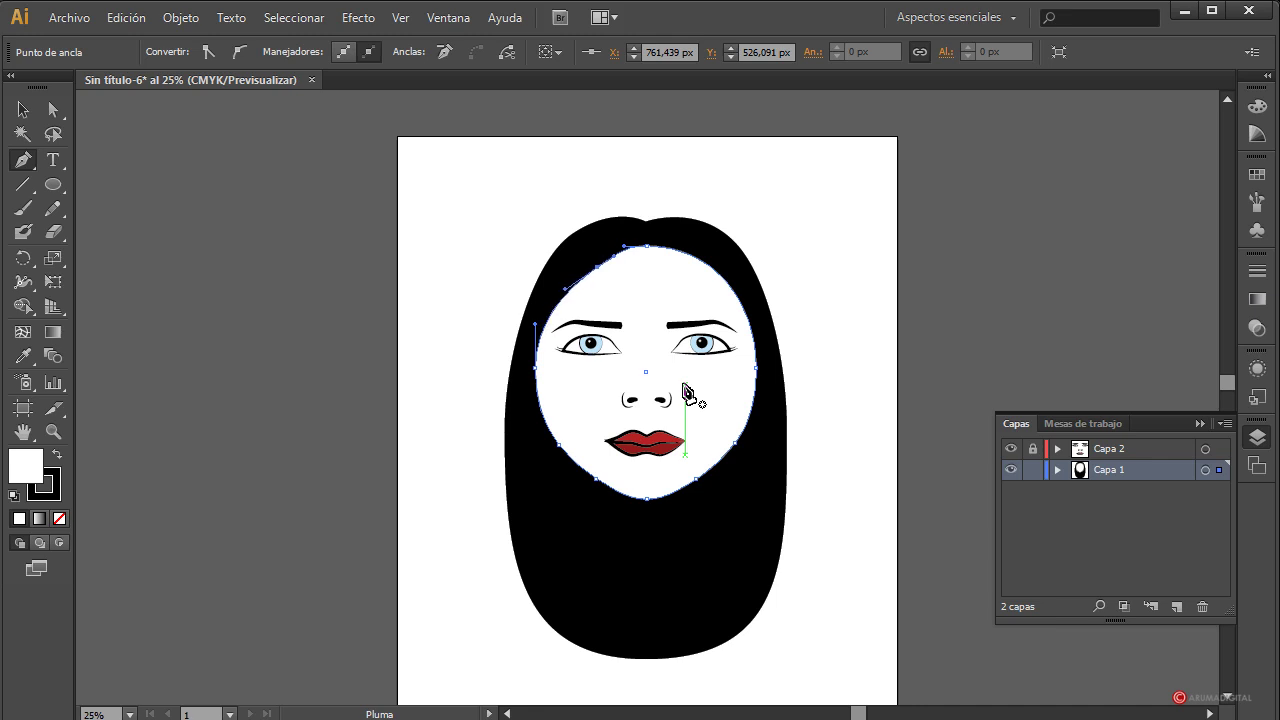
key("Right")
key("Right")
key("Right")
key("Right")
key("Right")
key("Right")
key("Right")
key("Right")
key("Right")
key("Right")
key("Right")
key("Right")
key("Right")
key("Right")
key("Right")
key("Right")
key("Right")
key("Right")
key("Right")
key("Right")
key("Down")
key("Down")
key("Down")
key("Down")
key("Down")
key("Down")
key("Down")
key("Down")
key("Down")
key("Down")
key("Down")
key("Down")
key("Down")
key("Down")
key("Down")
key("Down")
key("Down")
key("Down")
key("Down")
key("Down")
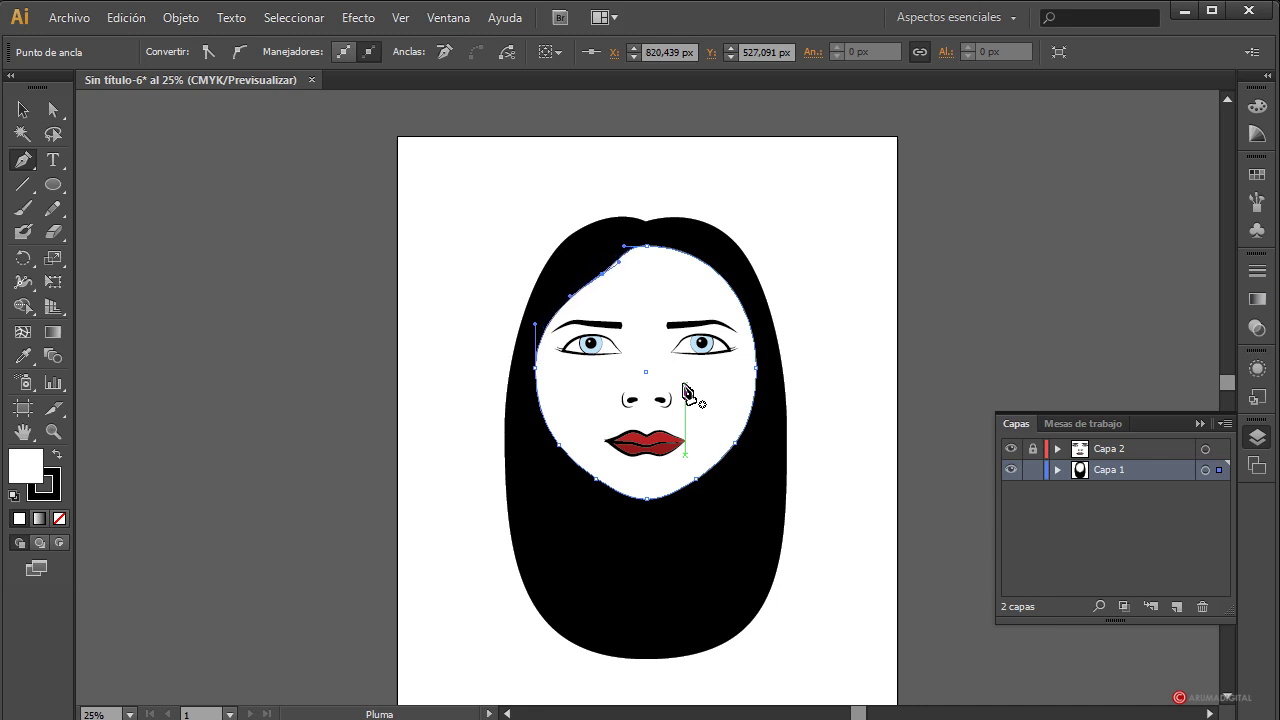
key("Right")
key("Right")
key("Right")
key("Right")
key("Right")
key("Right")
key("Right")
key("Right")
key("Right")
key("Right")
key("Right")
key("Right")
key("Right")
key("Right")
key("Right")
key("Right")
key("Right")
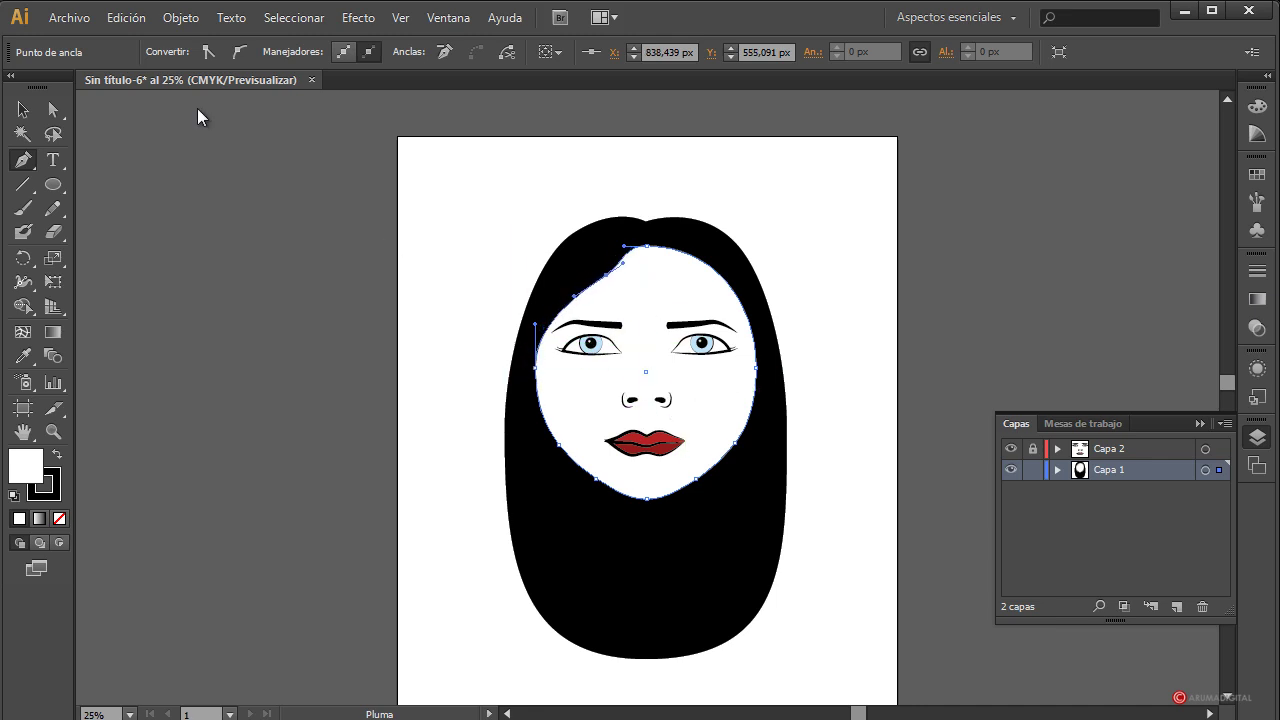
Move the face outline's left-side anchor point inward to X 583.842 px.
left_click(54, 109)
left_click(536, 368)
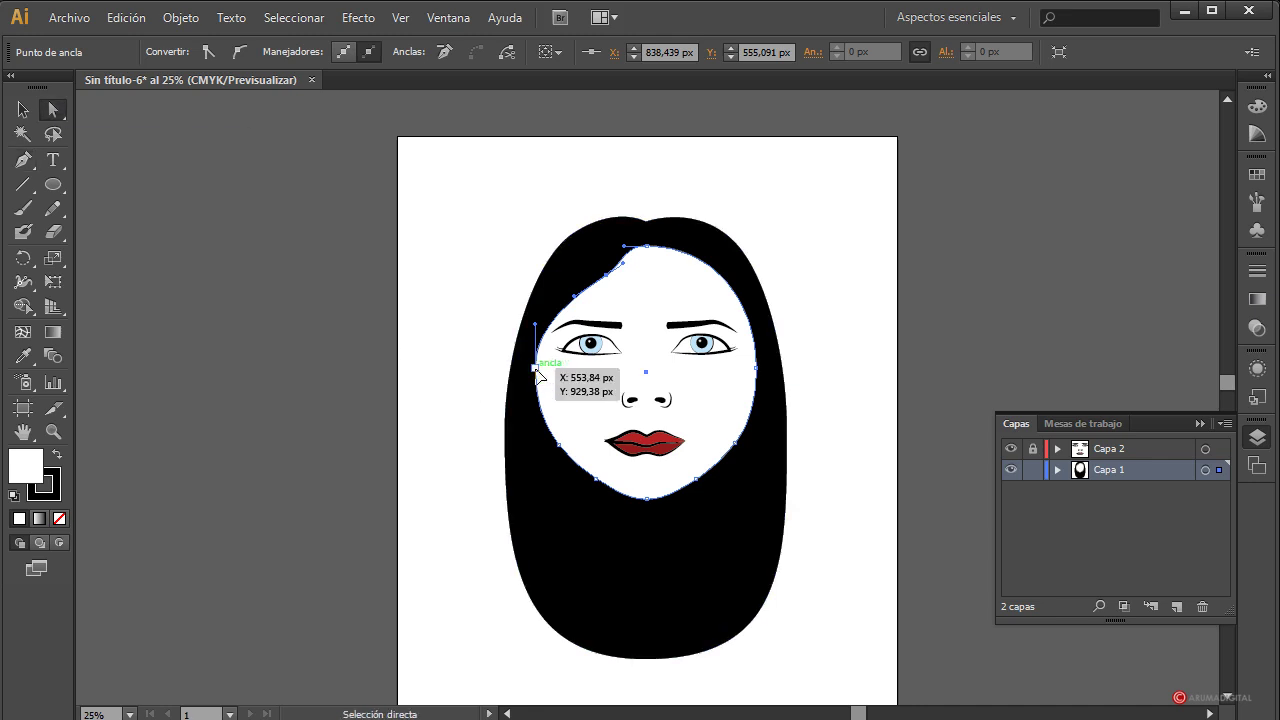
key("Right")
key("Right")
key("Right")
key("Right")
key("Right")
key("Right")
key("Right")
key("Right")
key("Right")
key("Right")
key("Right")
key("Right")
key("Right")
key("Right")
key("Right")
key("Right")
key("Right")
key("Right")
key("Right")
key("Right")
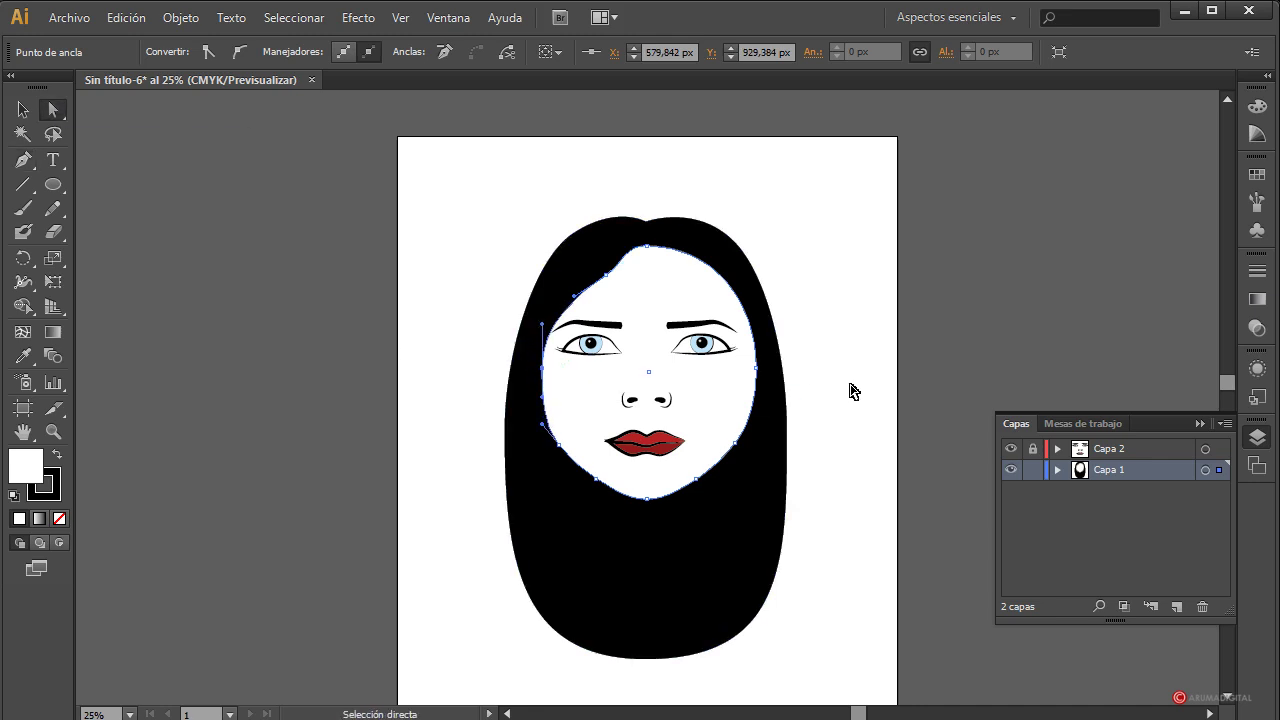
Nudge the face outline's lower-left cheek anchor point slightly inward, to the right.
left_click(560, 446)
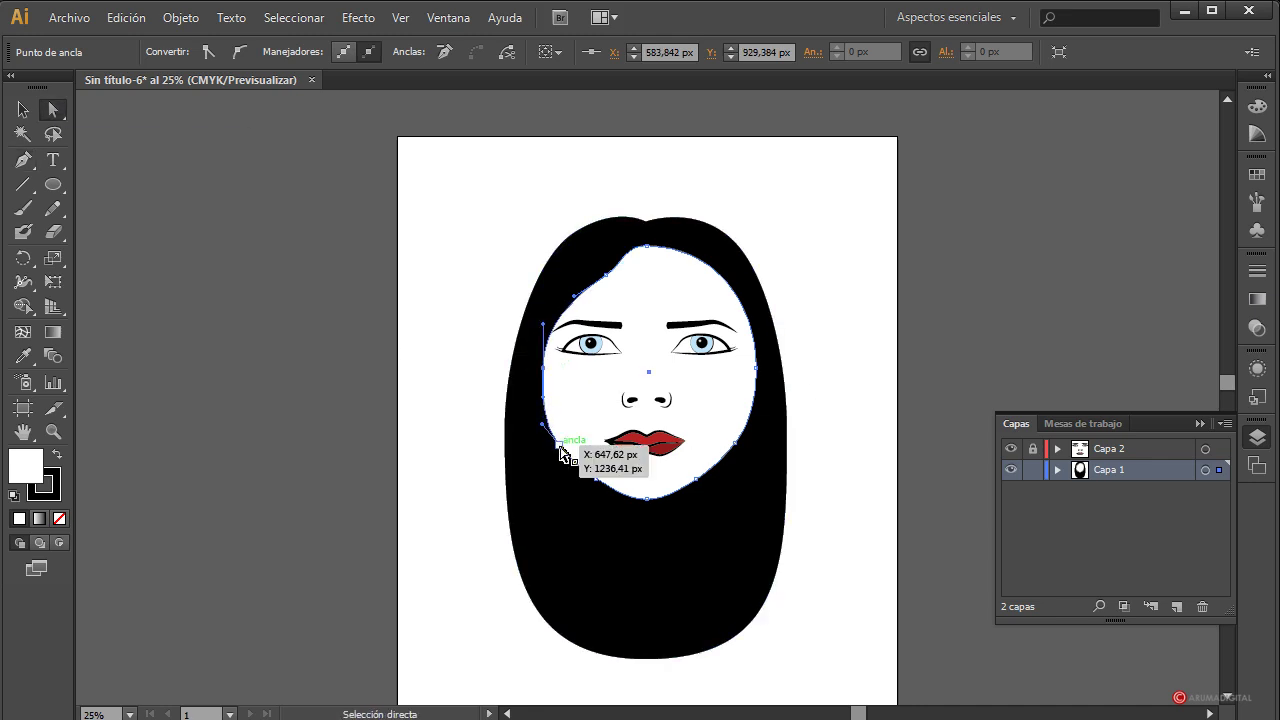
key("Right")
key("Right")
key("Right")
key("Right")
key("Right")
key("Right")
key("Right")
key("Right")
left_click(820, 407)
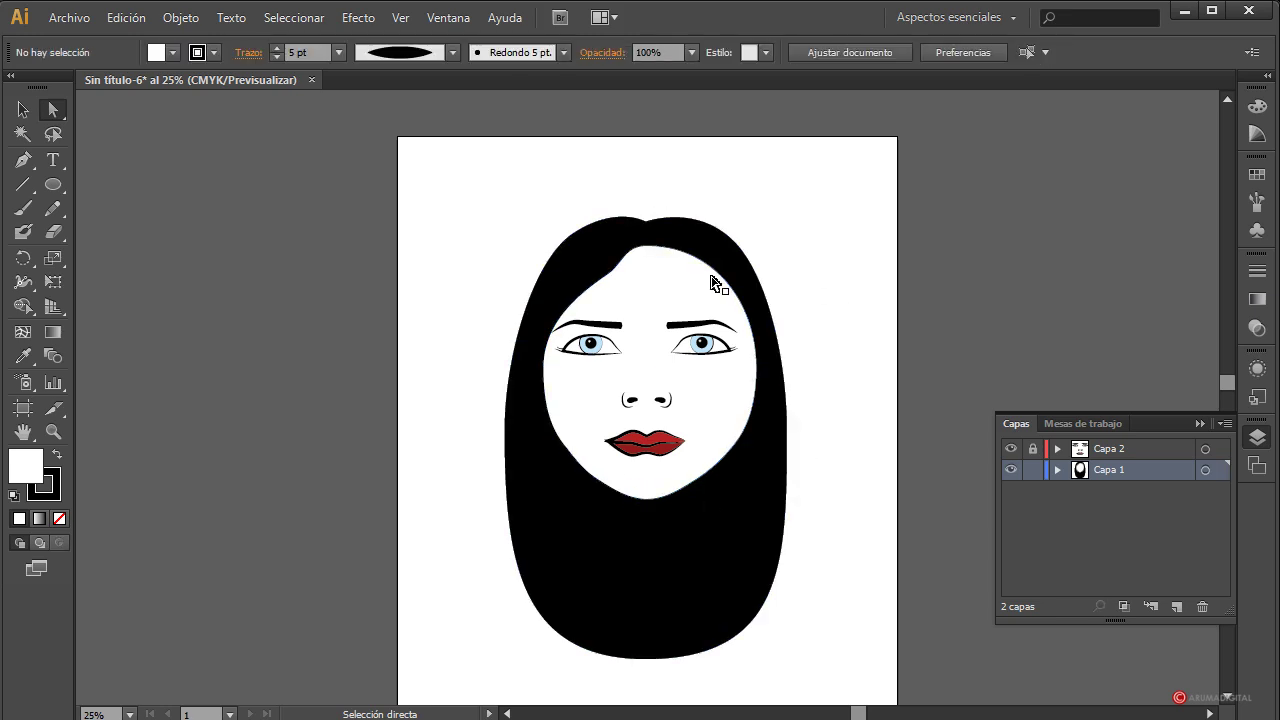
Shift the face outline's top anchor point slightly to the right to extend the hair parting.
left_click(647, 246)
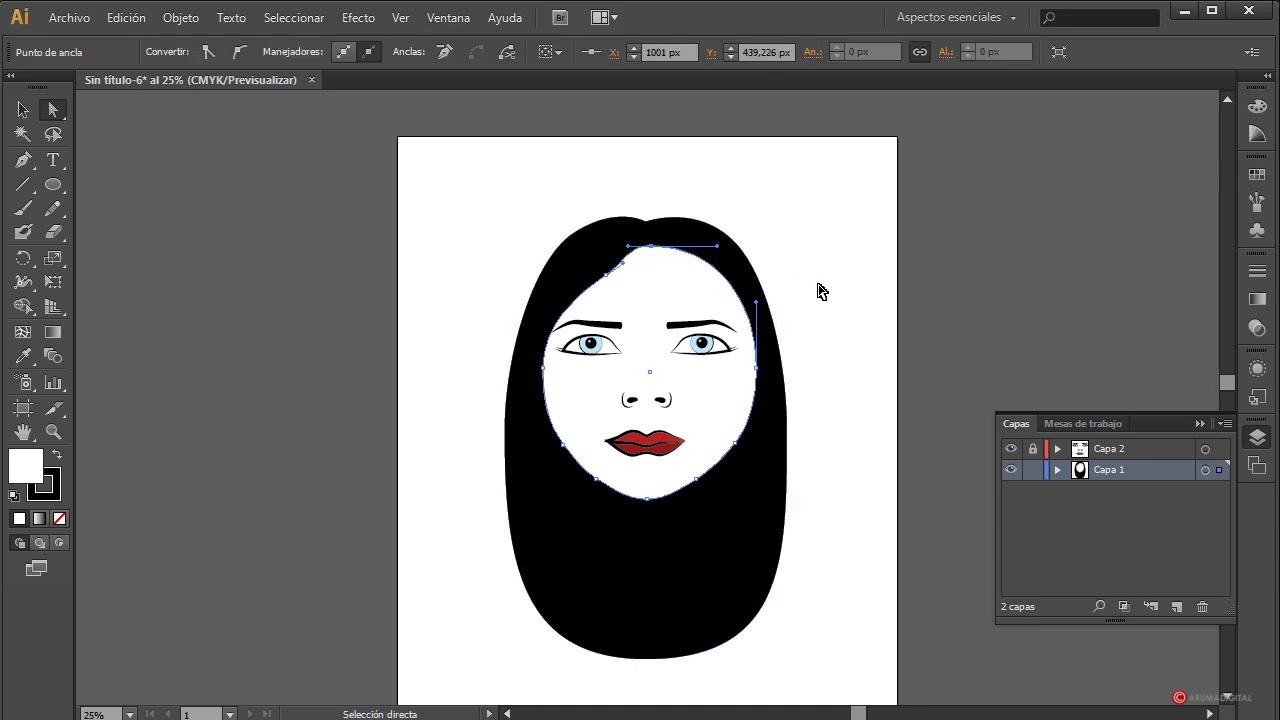
left_click(920, 414)
left_click(727, 281)
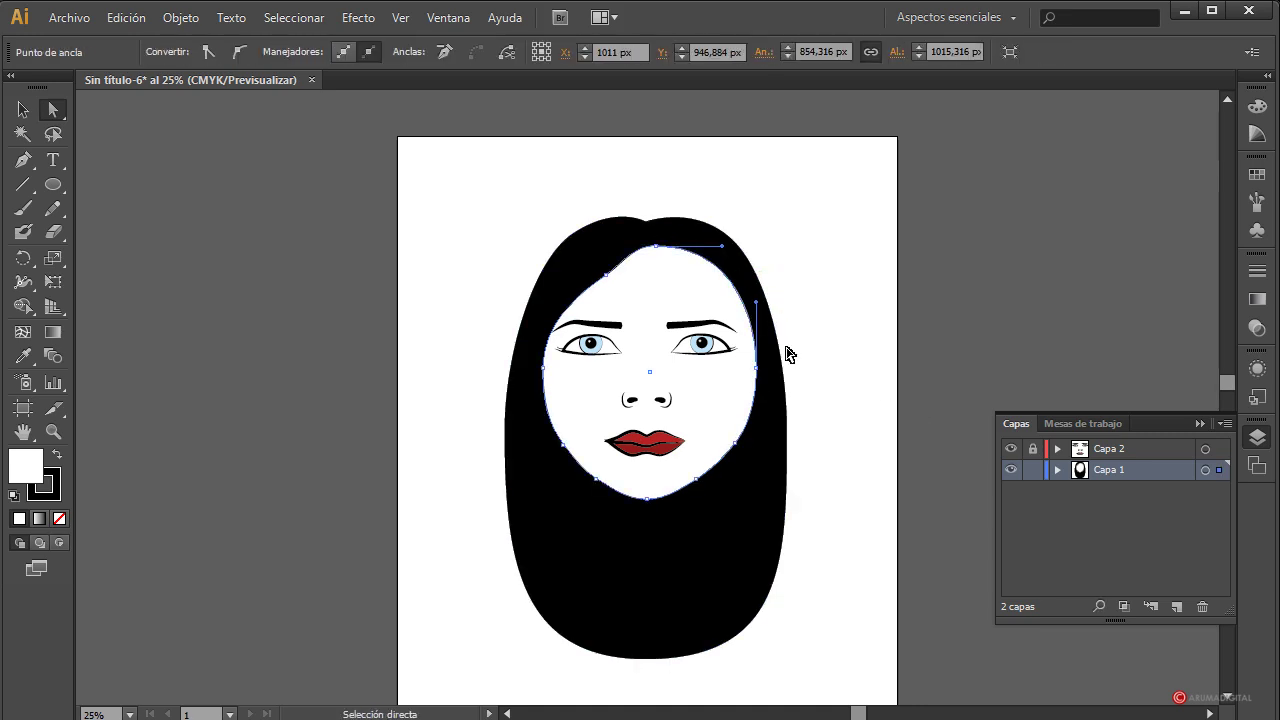
left_click(810, 322)
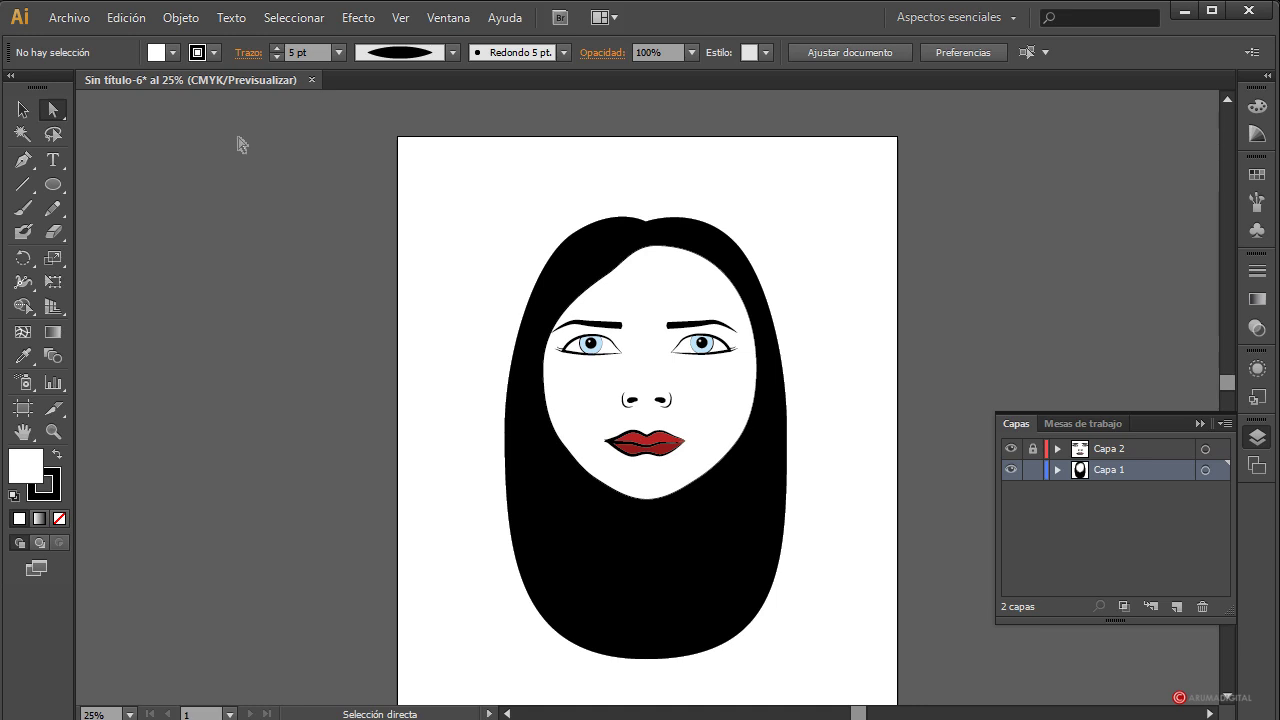
Draw an upright ellipse against the hair's left edge and extend the upper handles of its side anchor points upward to broaden its top.
left_click(53, 184)
left_click_drag(436, 421, 508, 537)
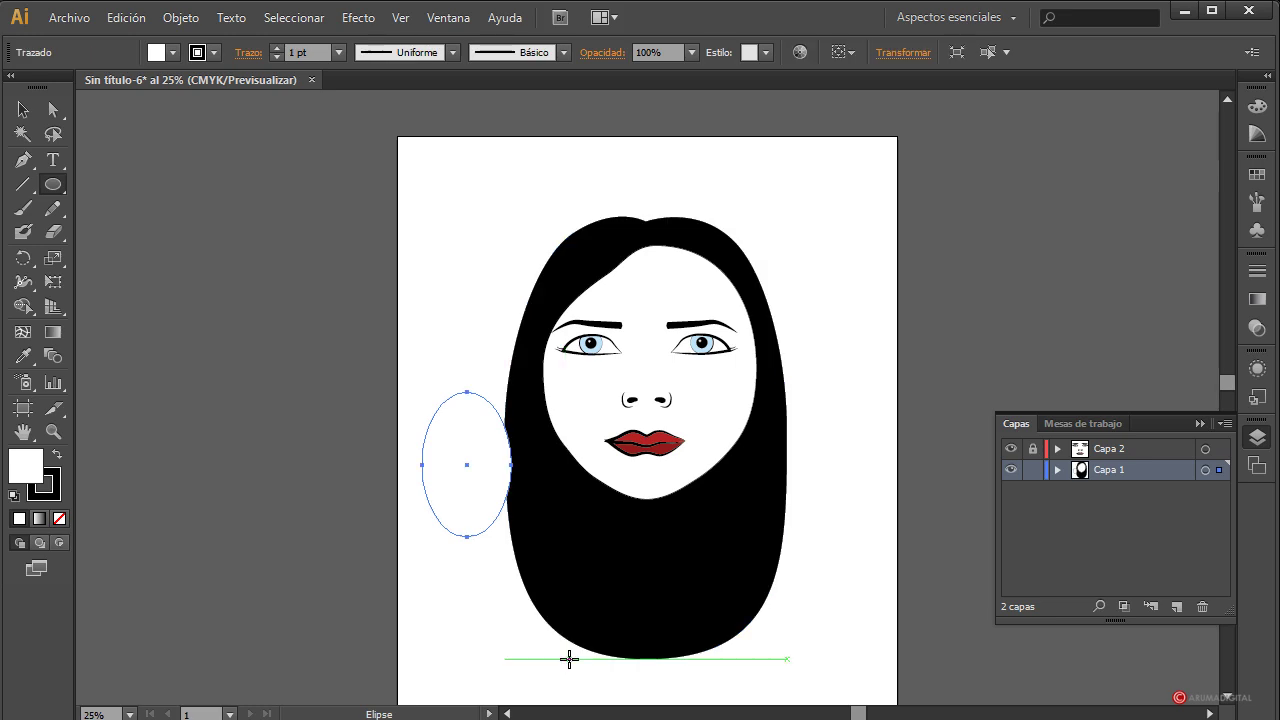
left_click(53, 110)
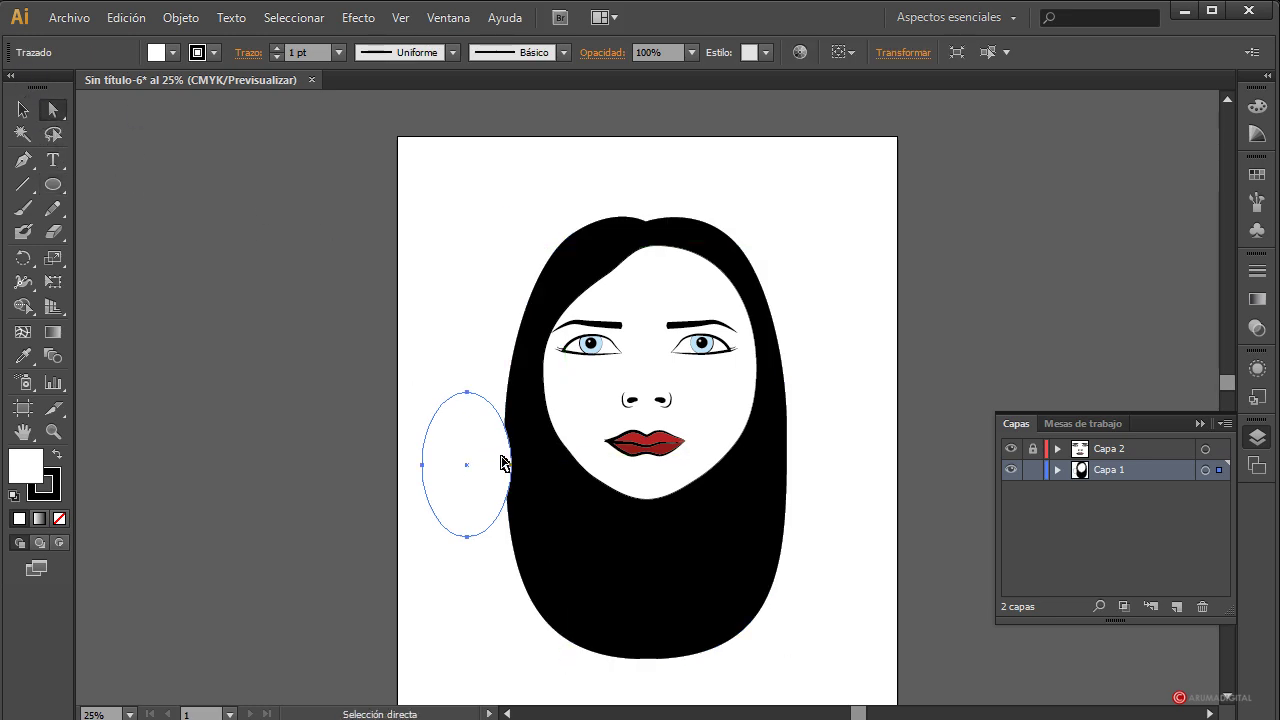
left_click(512, 465)
left_click_drag(513, 432, 512, 465)
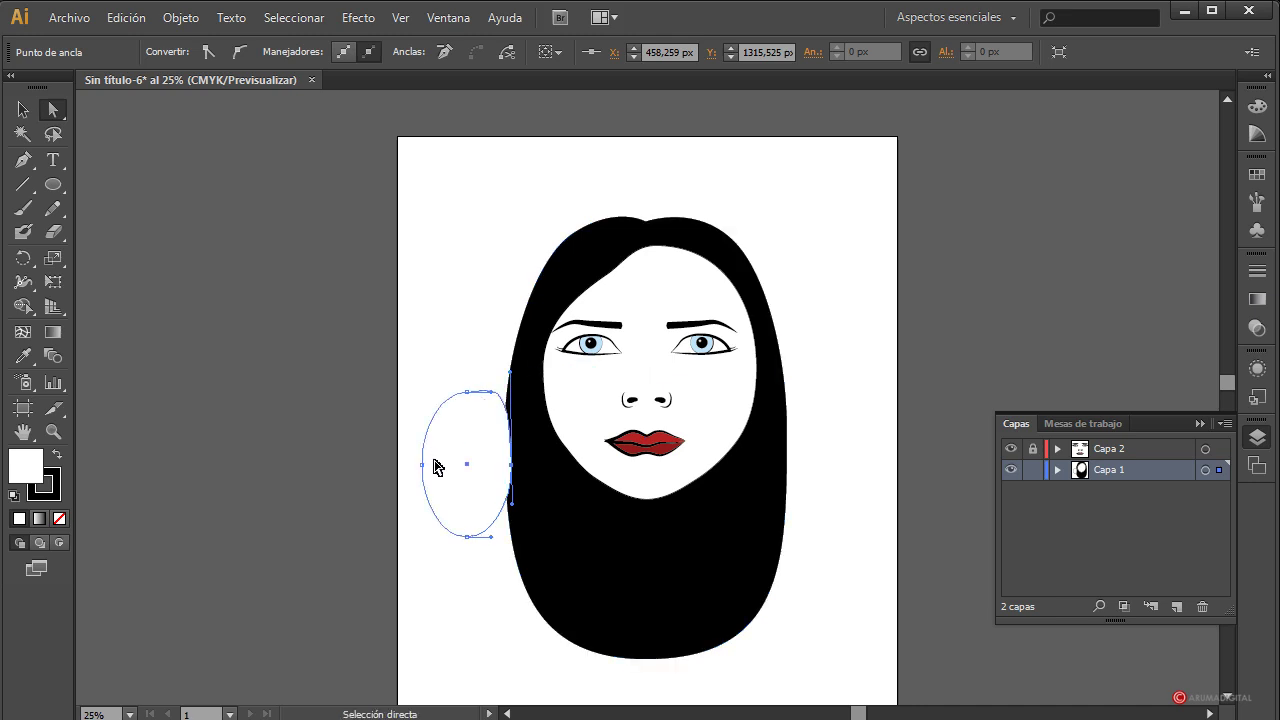
left_click(423, 464)
left_click_drag(423, 430, 422, 383)
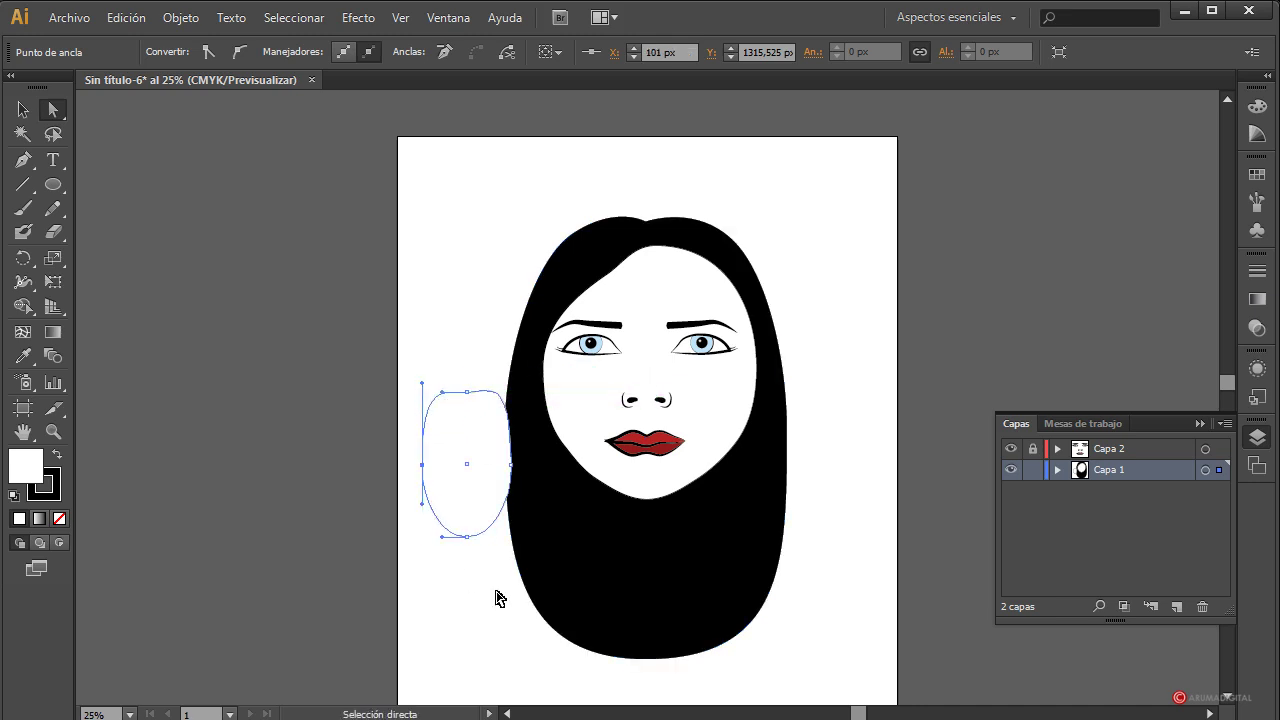
Move the reshaped ellipse's bottom anchor point up to Y 1567,101 px to shorten the shape.
left_click(467, 538)
key("Up")
key("Up")
key("Up")
key("Up")
key("Up")
key("Up")
key("Up")
key("Up")
key("Up")
key("Up")
key("Up")
key("Up")
key("Up")
key("Up")
key("Up")
key("Up")
key("Up")
key("Up")
key("Up")
key("Up")
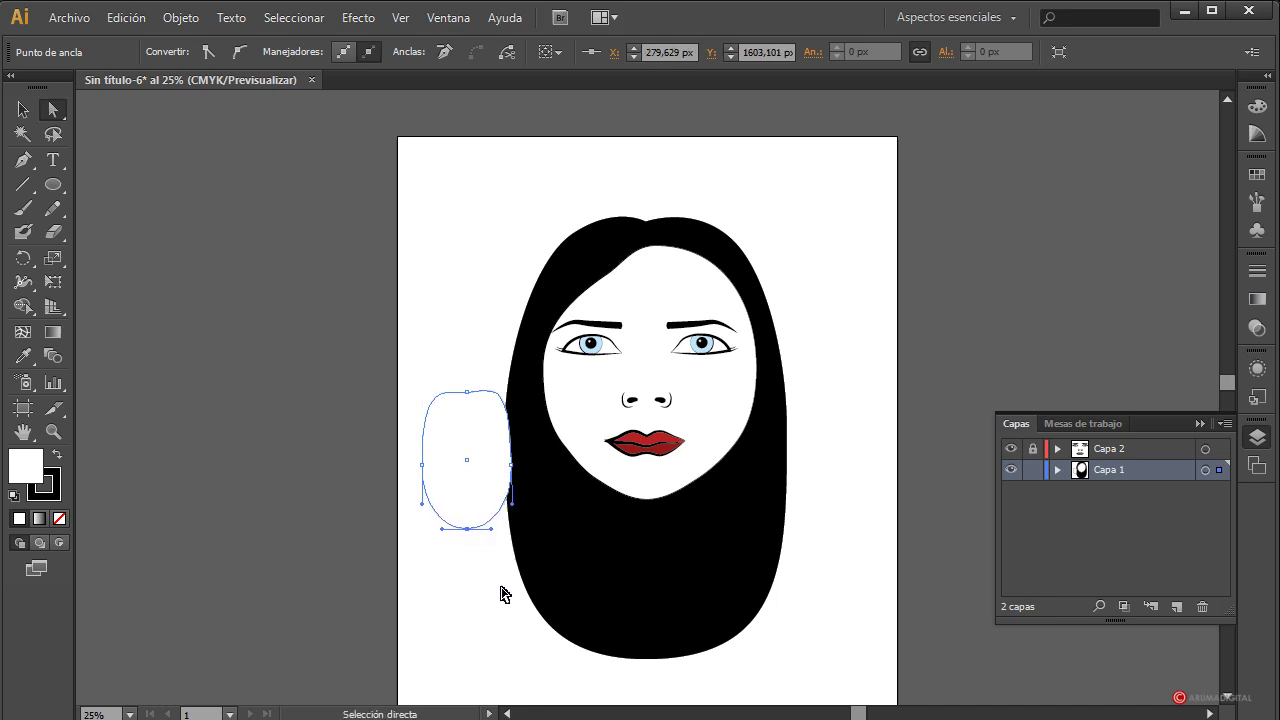
Place the reshaped ellipse centrally under the chin as a neck and send it backward behind the face, in front of the hair.
key("v")
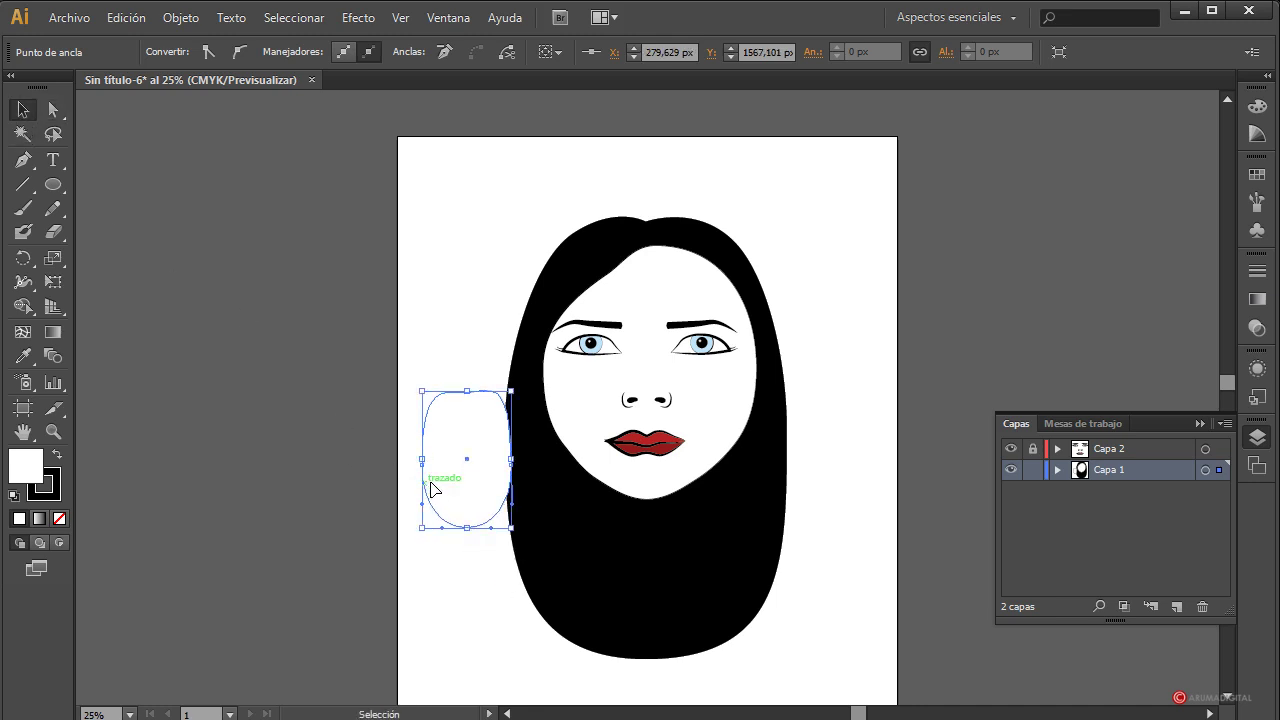
left_click_drag(423, 486, 601, 556)
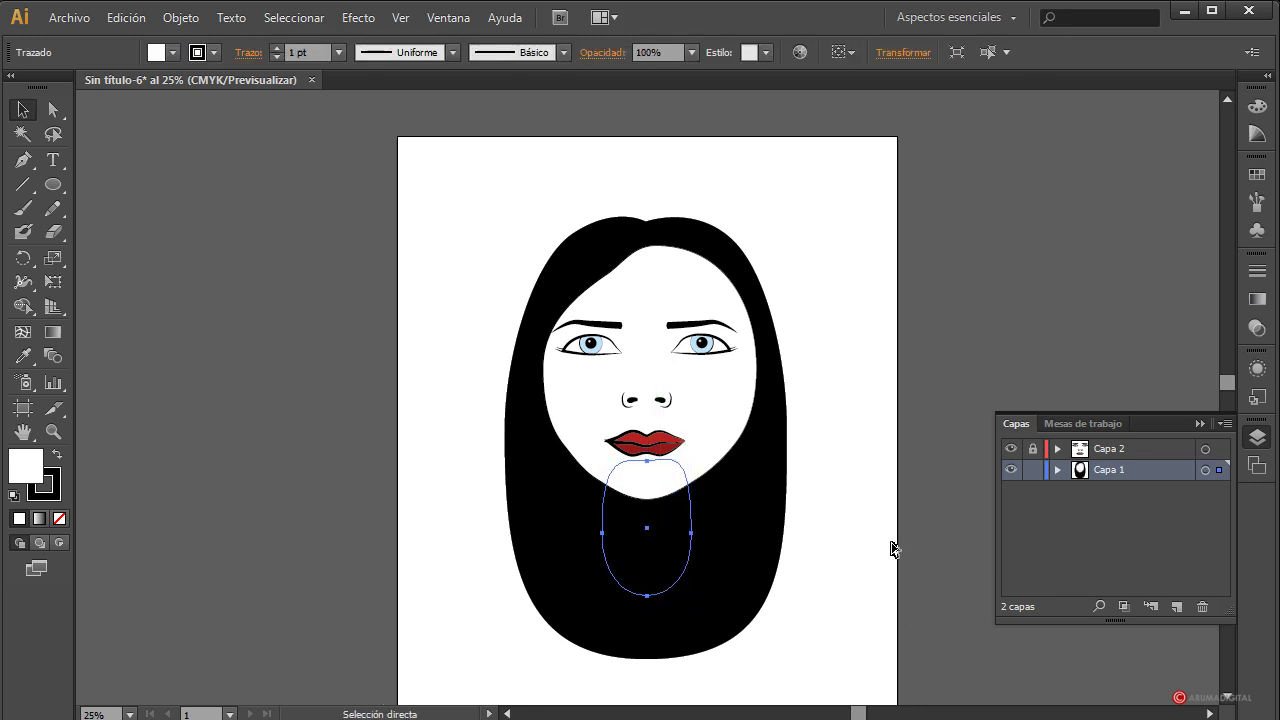
key("ctrl+bracketleft")
left_click(893, 548)
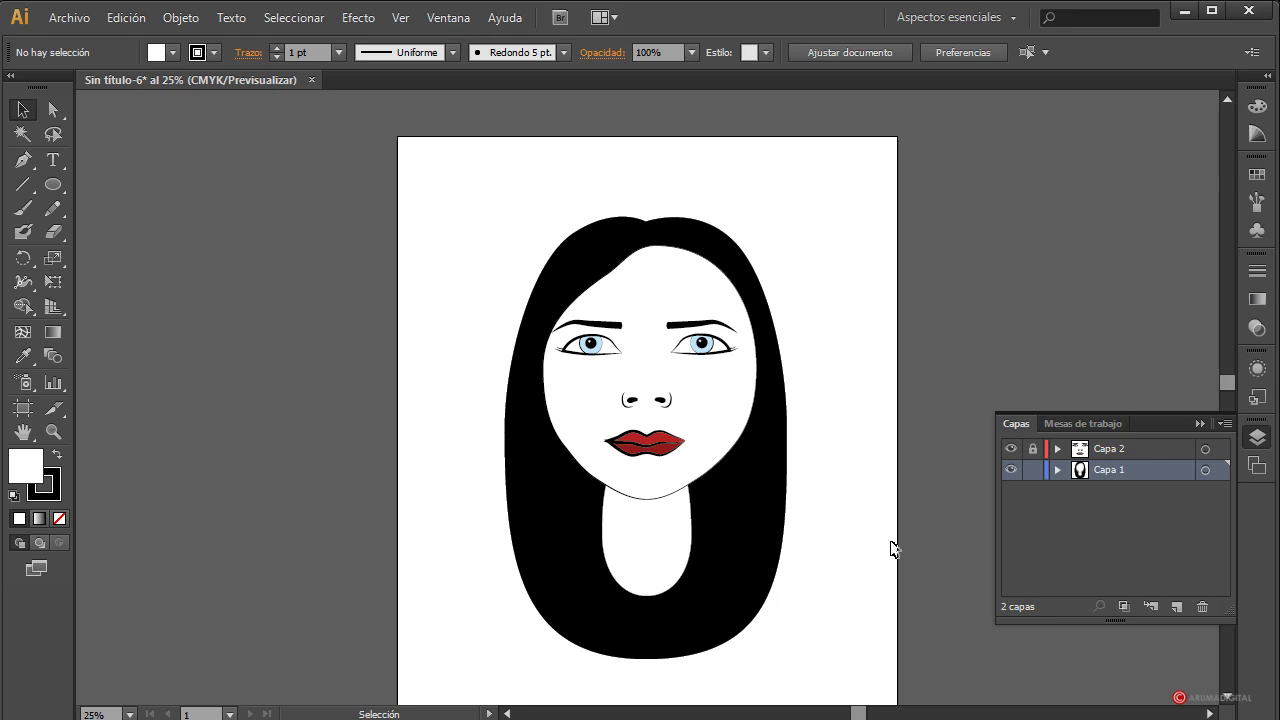
Nudge the white neck shape upward to shorten the part showing below the chin.
left_click(640, 580)
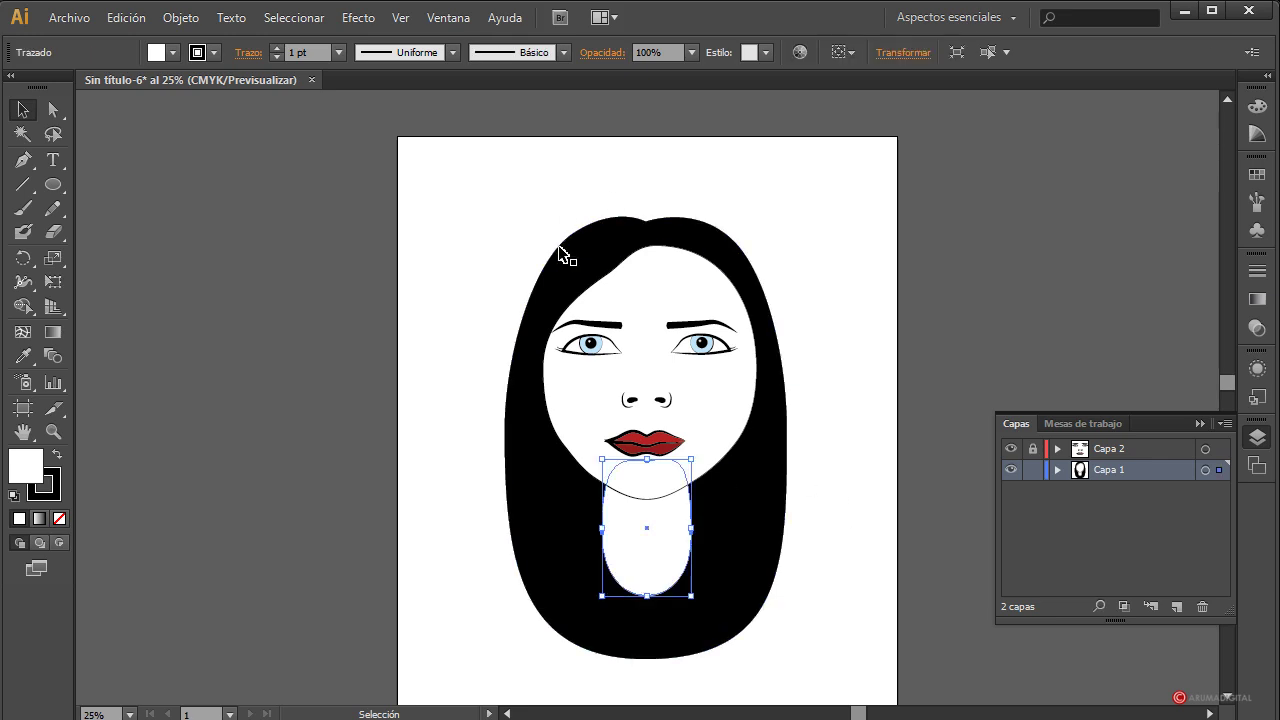
key("Up")
key("Up")
key("Up")
key("Up")
key("Up")
key("Up")
key("Up")
key("Up")
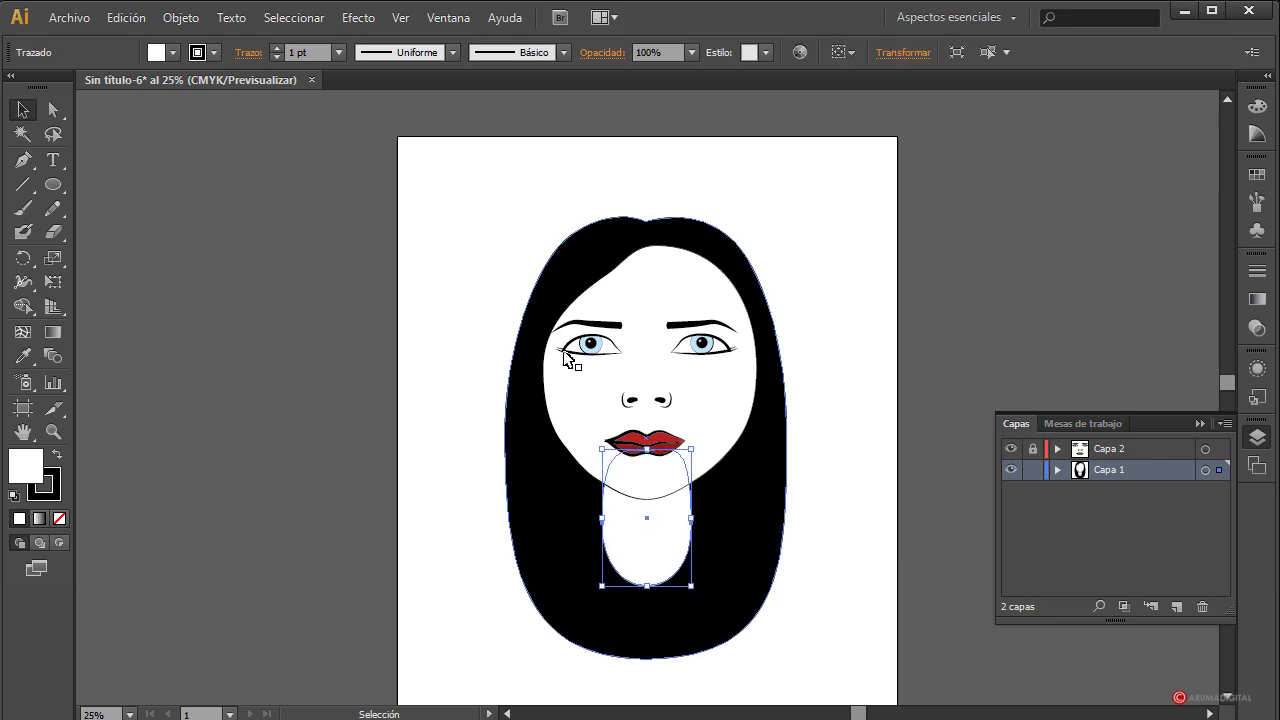
key("Up")
left_click(879, 500)
left_click(668, 576)
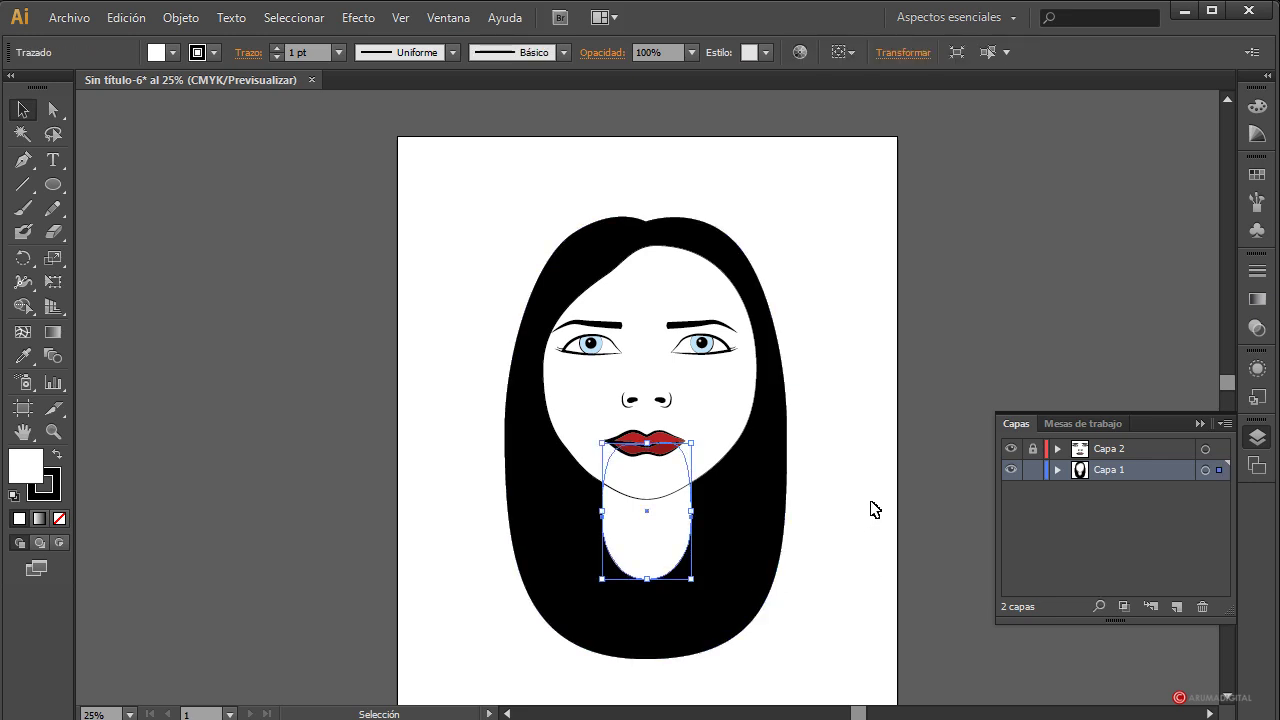
key("Up")
left_click(882, 507)
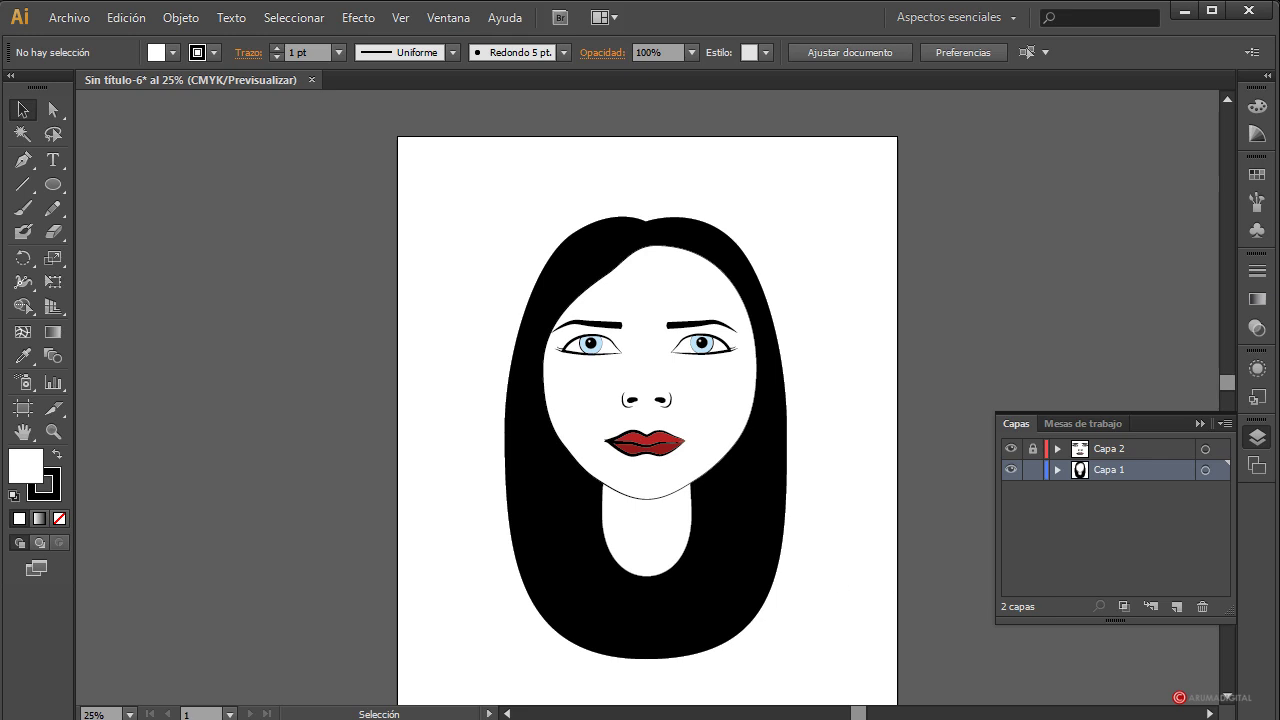
left_click(688, 557)
left_click(829, 556)
left_click(709, 449)
left_click(870, 342)
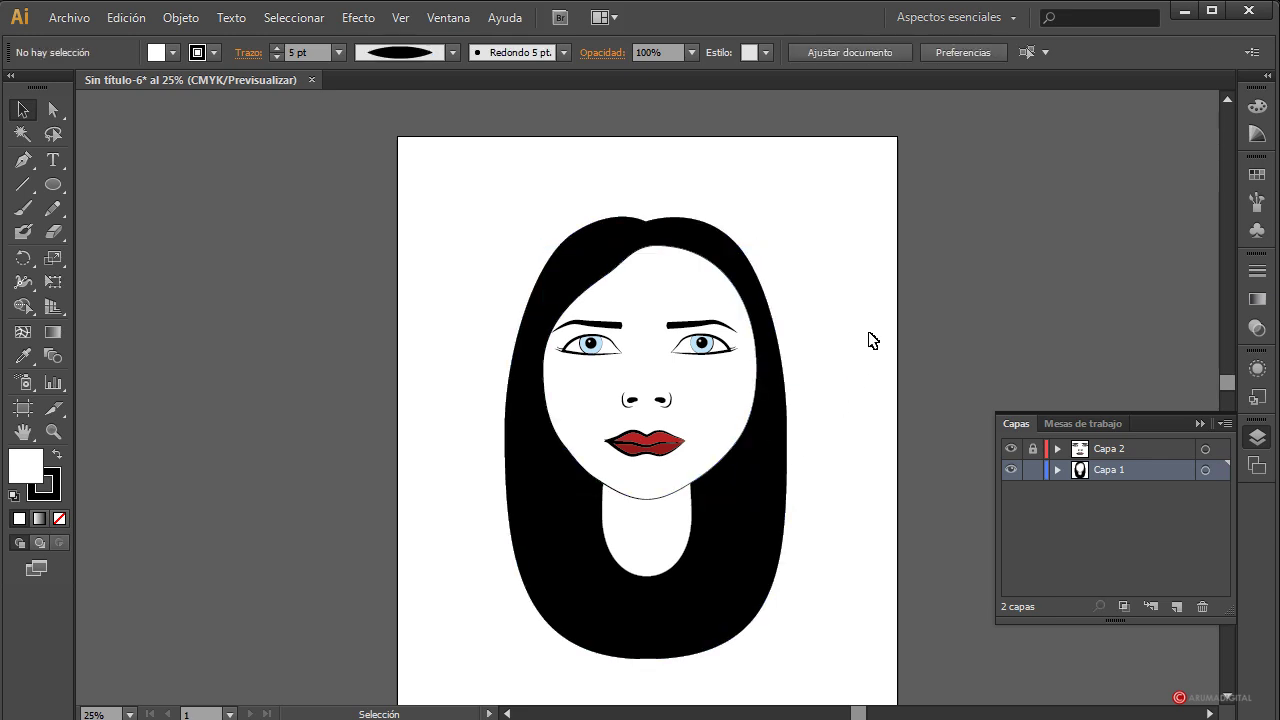